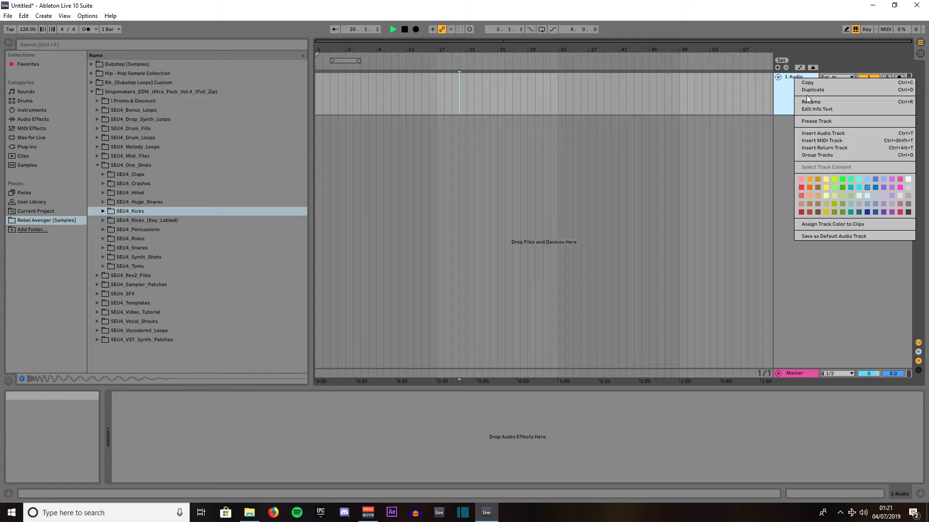
# - Rename the audio track Intro Melody and change its colour to dark blue
pyautogui.click(810, 102)
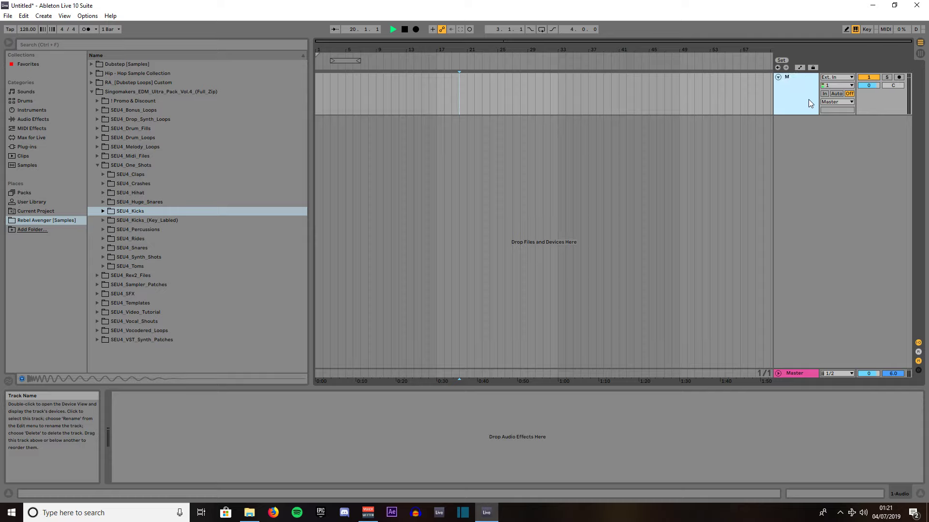
pyautogui.write('tro Melody')
pyautogui.press('Return')
pyautogui.rightClick(793, 94)
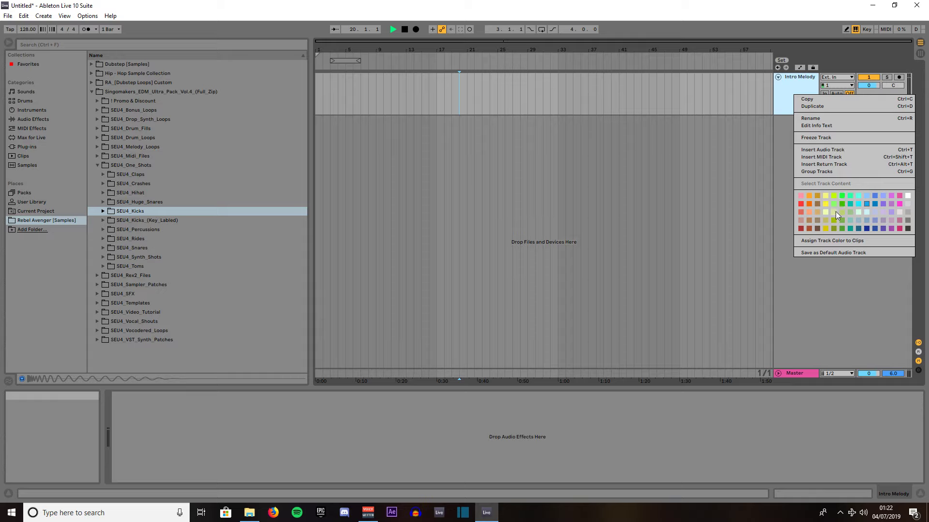
pyautogui.click(866, 228)
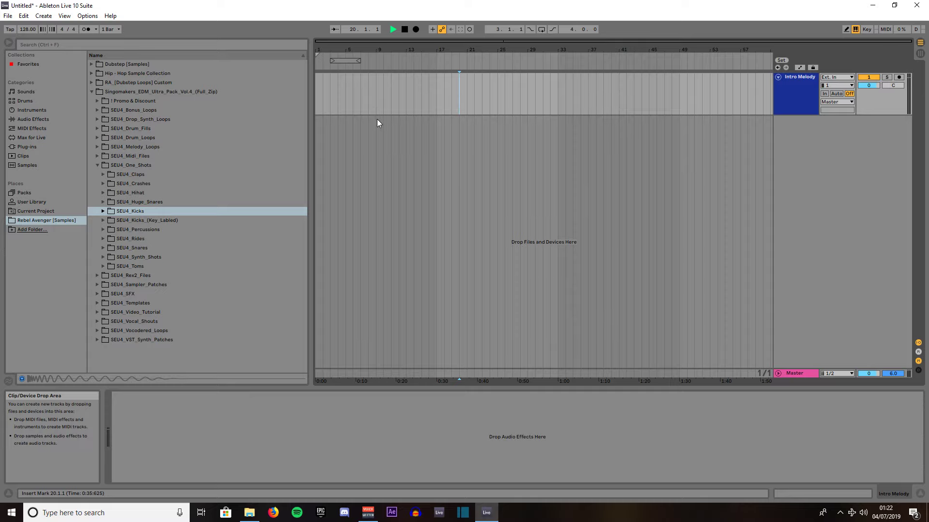
# - Preview loops in the SEU4_Melody_Loops folder and place SEU4_128_BPM_A_Melody_Loop_007.wav at bar 1 of the Intro Melody track
pyautogui.click(98, 166)
pyautogui.click(97, 146)
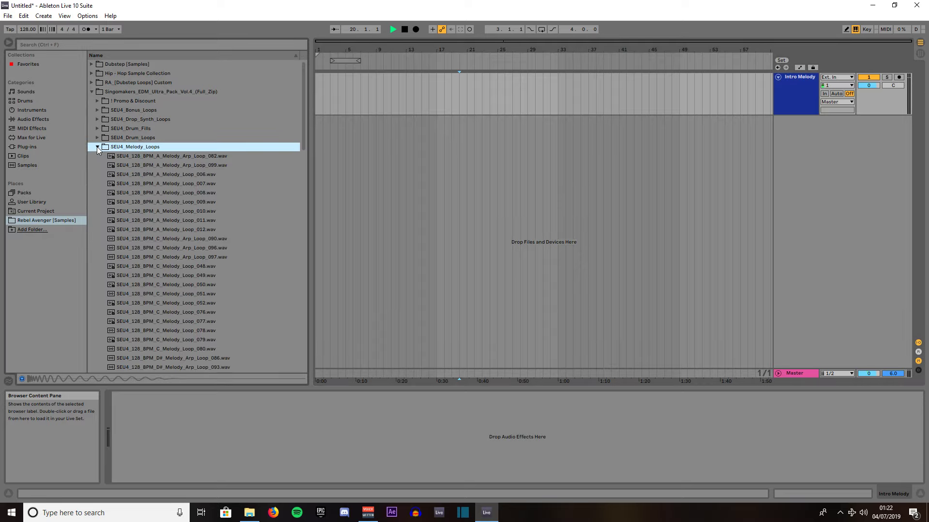
pyautogui.click(138, 175)
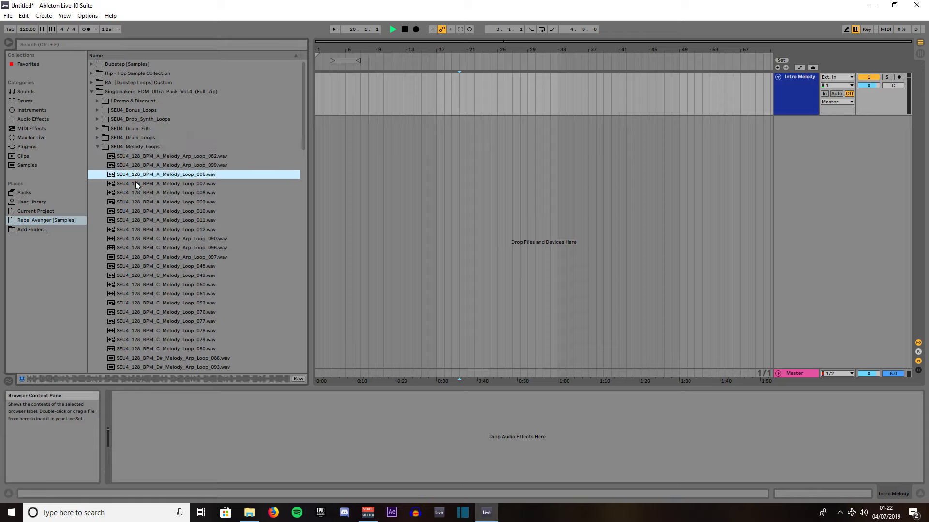
pyautogui.click(136, 184)
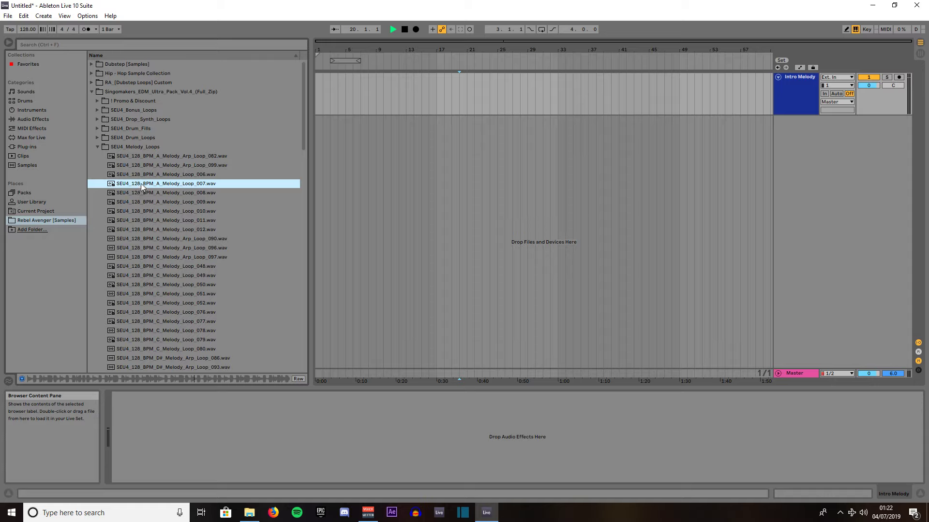
pyautogui.moveTo(142, 186); pyautogui.dragTo(318, 83)
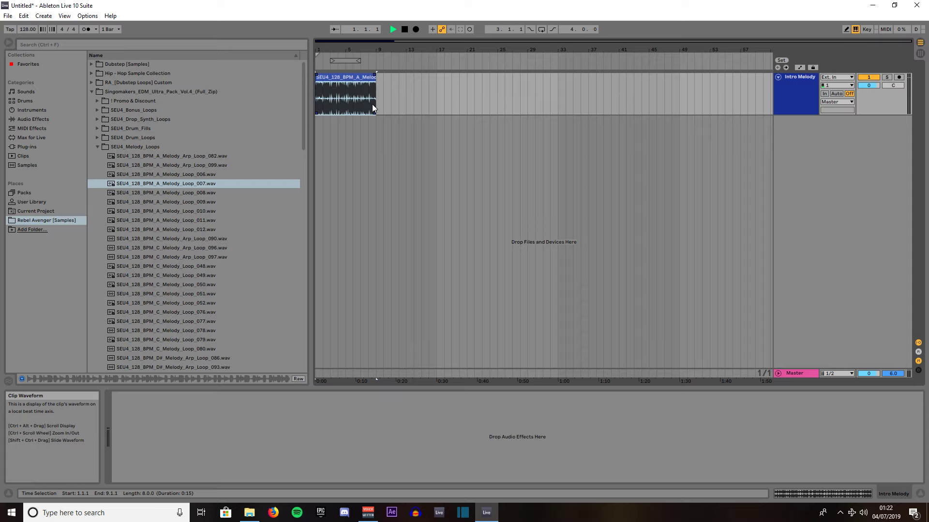
# - Add an EQ Eight audio effect to the Intro Melody track
pyautogui.click(34, 120)
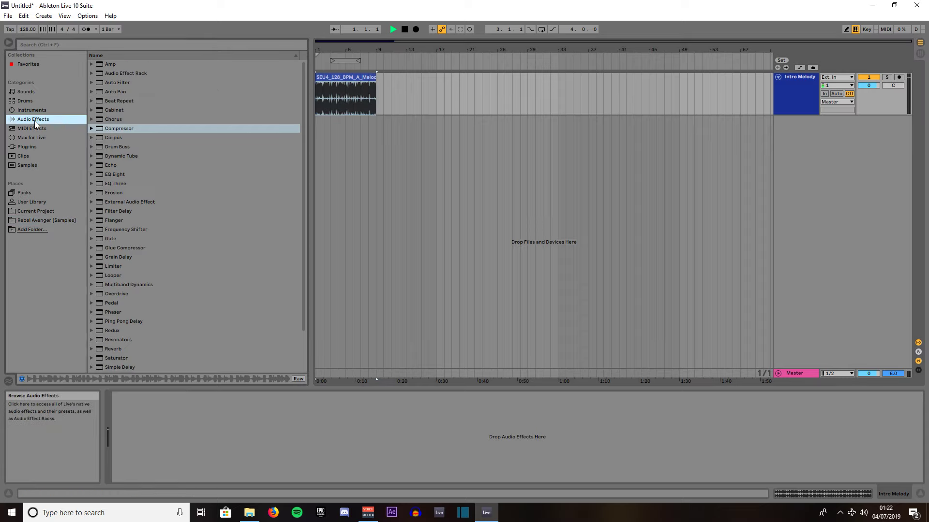
pyautogui.click(114, 175)
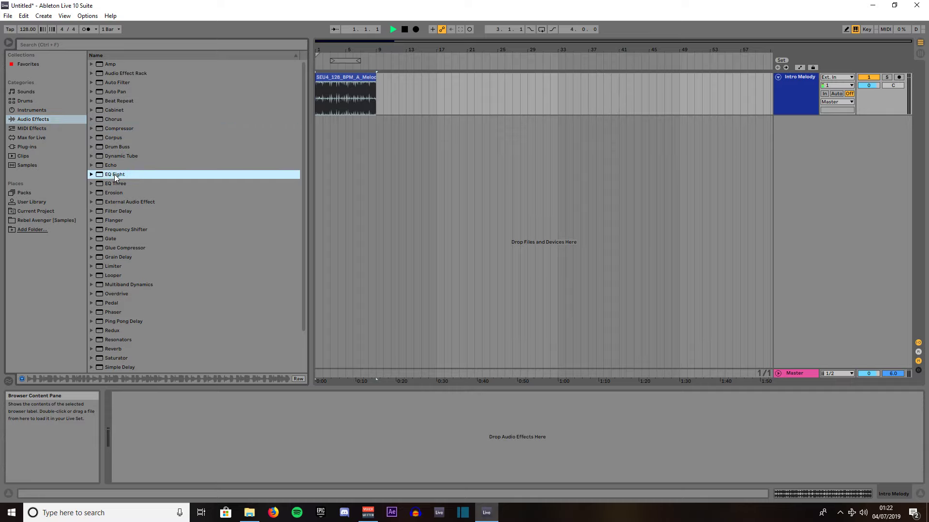
pyautogui.moveTo(114, 174); pyautogui.dragTo(338, 88)
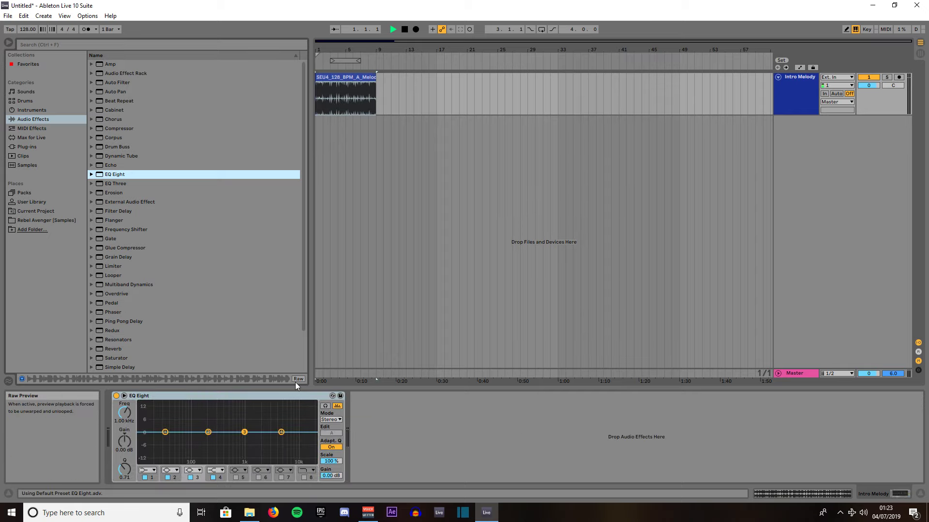
# - Loop the arrangement over the melody clip and start playback
pyautogui.click(345, 91)
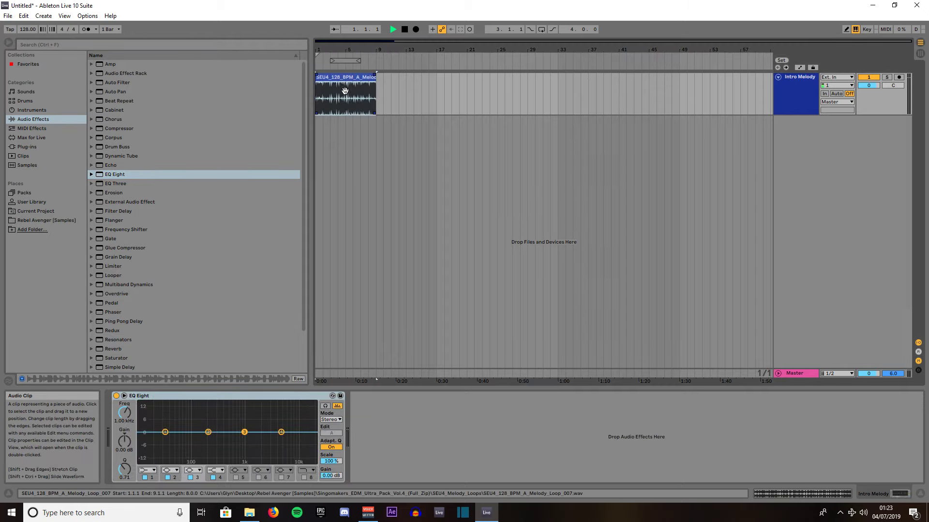
pyautogui.hotkey('ctrl', 'l')
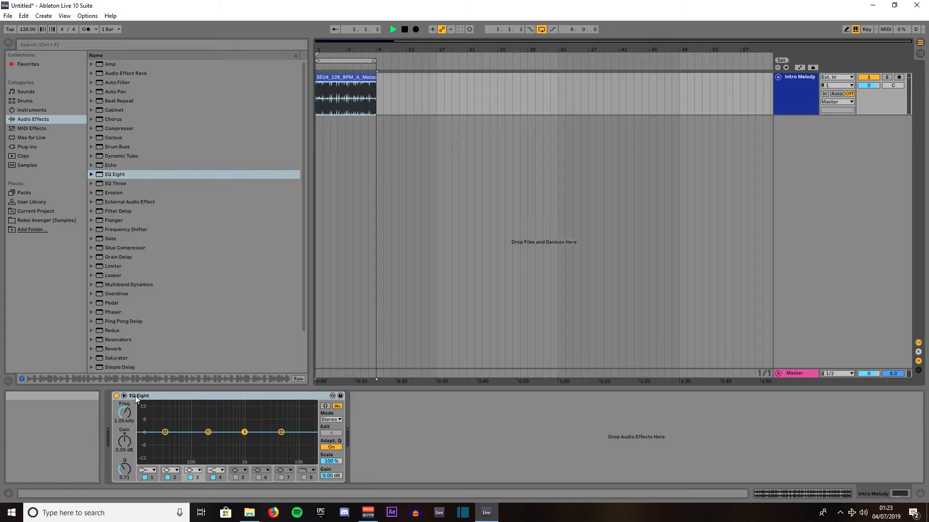
pyautogui.press('space')
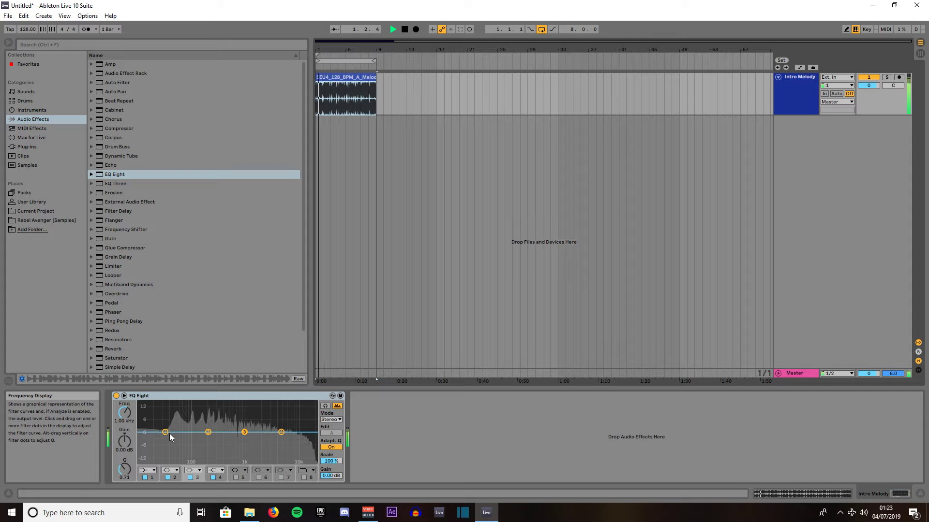
# - Set EQ Eight band 1 to 195 Hz, stop playback, and make the band a 48 dB/octave low cut
pyautogui.click(165, 432)
pyautogui.moveTo(165, 432); pyautogui.dragTo(208, 432)
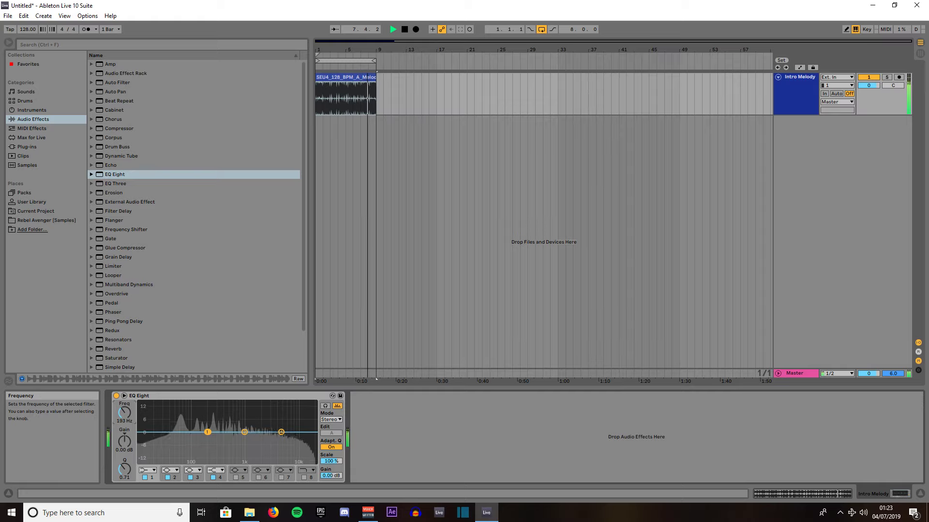
pyautogui.moveTo(126, 416); pyautogui.dragTo(126, 414)
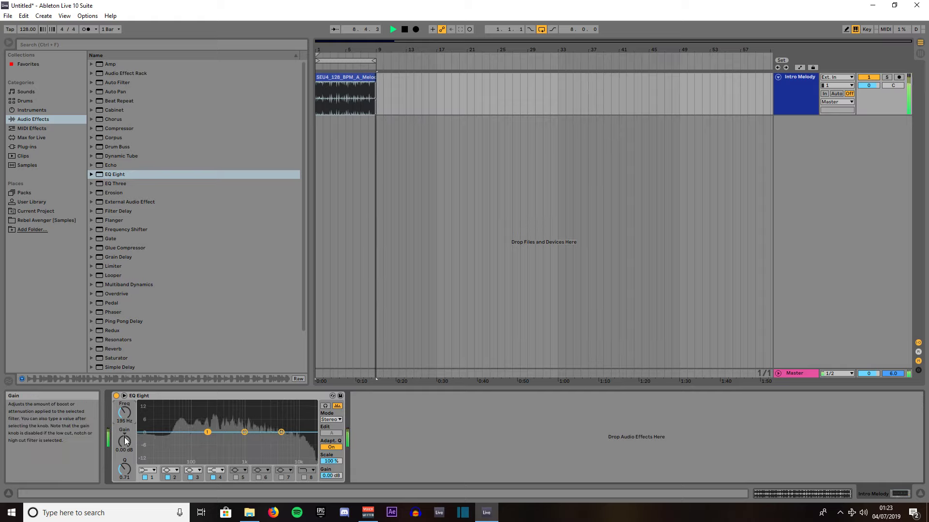
pyautogui.press('space')
pyautogui.click(152, 471)
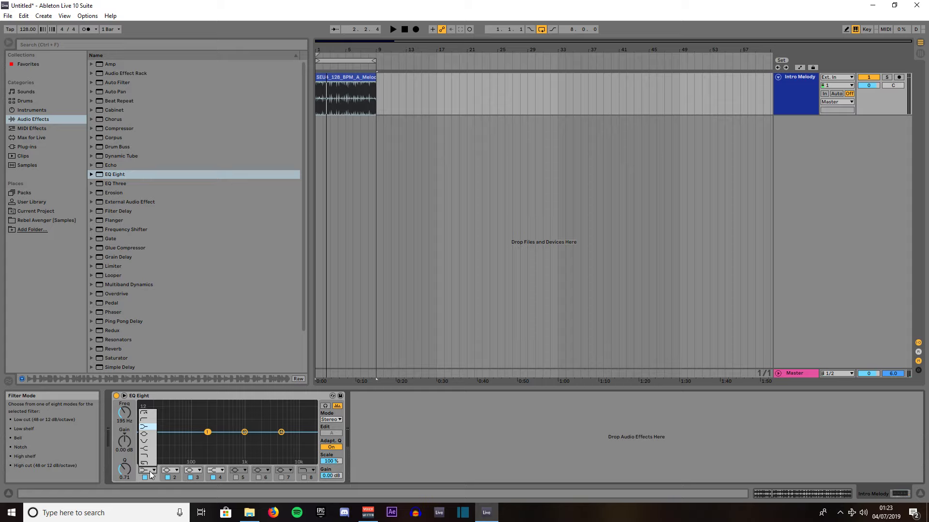
pyautogui.click(145, 414)
# - Cut EQ Eight band 2 slightly at 502 Hz and band 3 by 1.05 dB at 1.00 kHz with Q 6.01
pyautogui.click(208, 432)
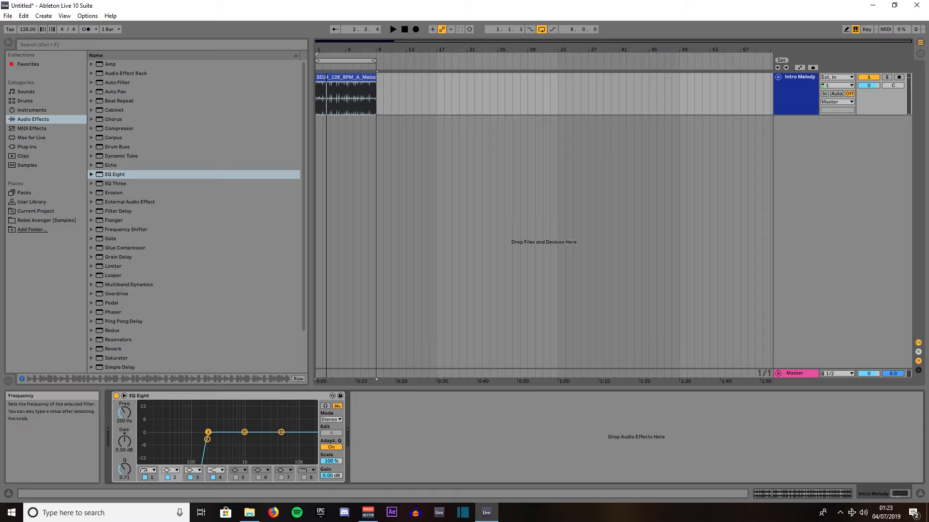
pyautogui.moveTo(125, 413); pyautogui.dragTo(125, 400)
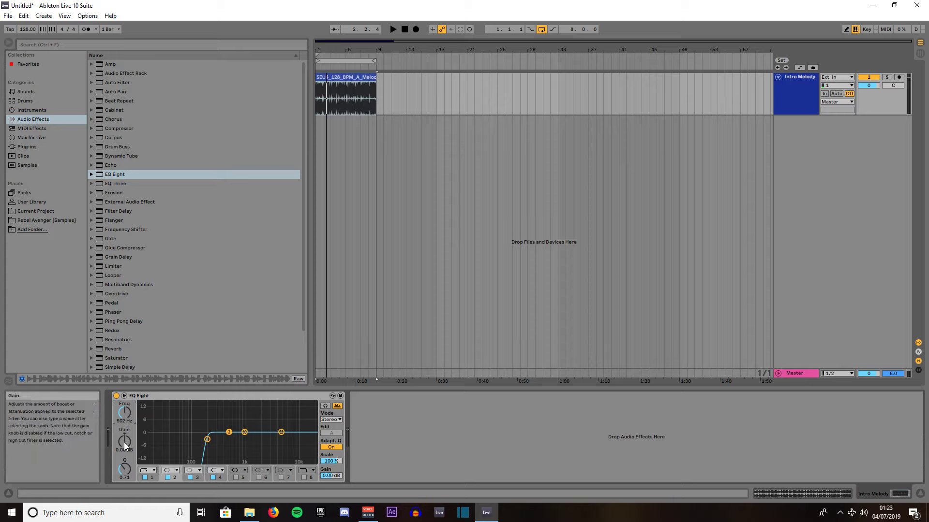
pyautogui.moveTo(123, 443)
pyautogui.mouseDown()
pyautogui.moveTo(121, 472)
pyautogui.moveTo(122, 441)
pyautogui.mouseUp()
pyautogui.click(245, 433)
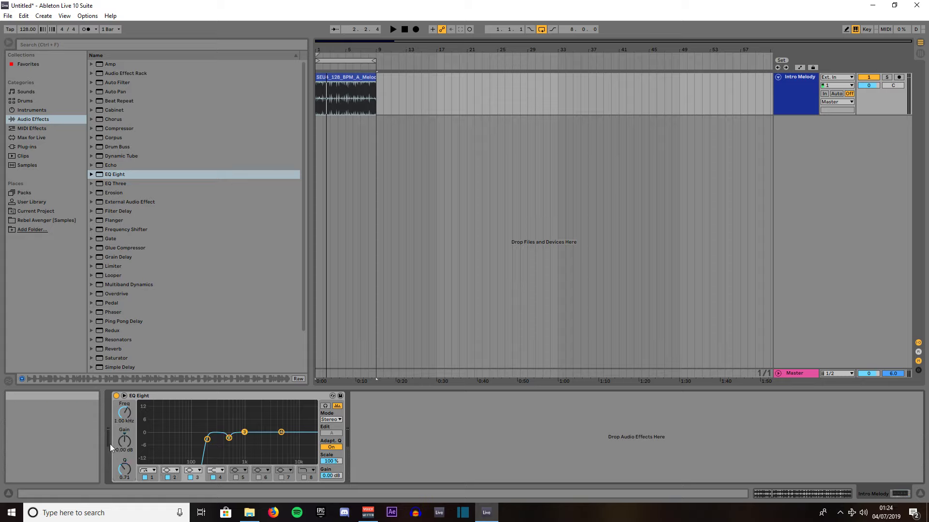
pyautogui.moveTo(122, 440); pyautogui.dragTo(119, 460)
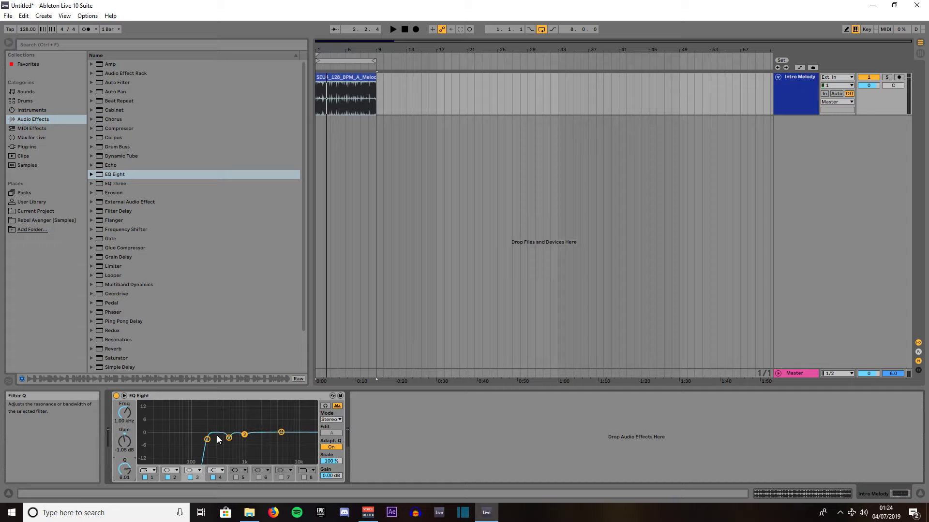
# - Set EQ Eight band 4 to 3.25 kHz with a gain of 1.55 dB and Q 7.54
pyautogui.click(281, 432)
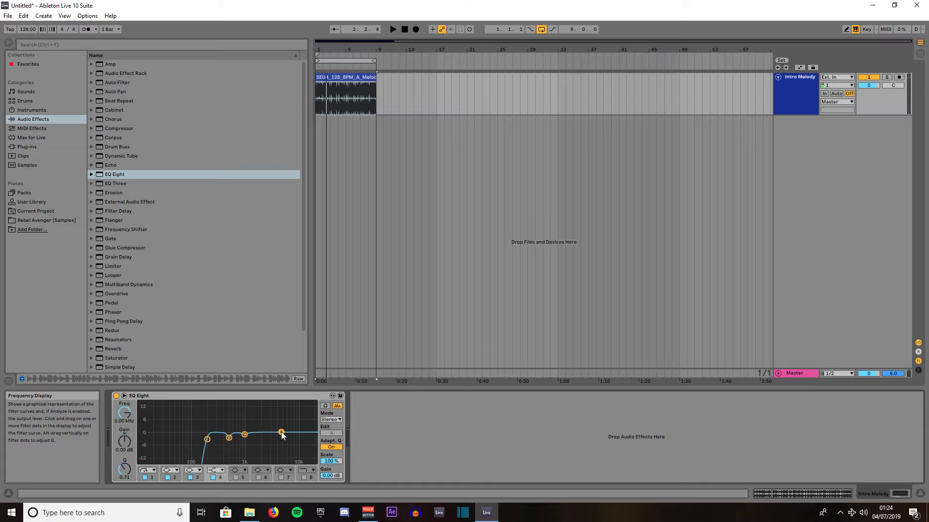
pyautogui.moveTo(127, 415); pyautogui.dragTo(127, 420)
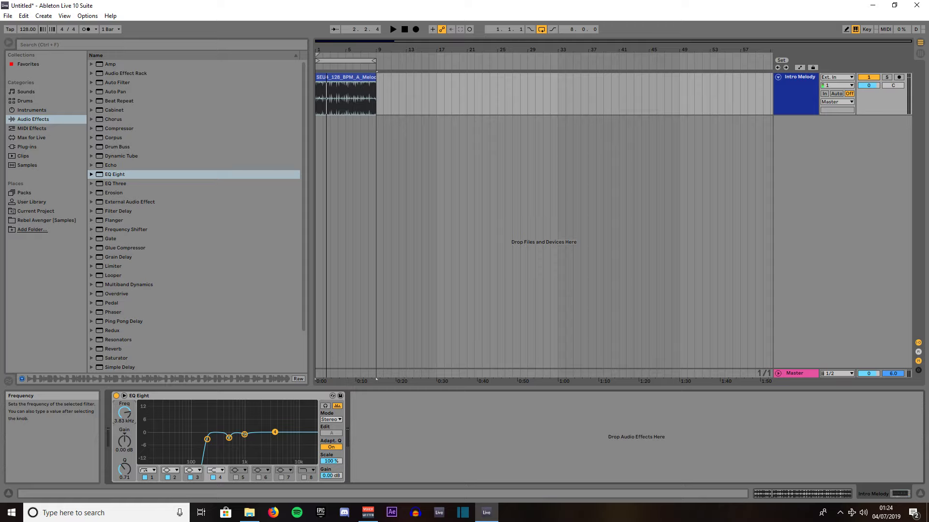
pyautogui.moveTo(127, 420); pyautogui.dragTo(124, 454)
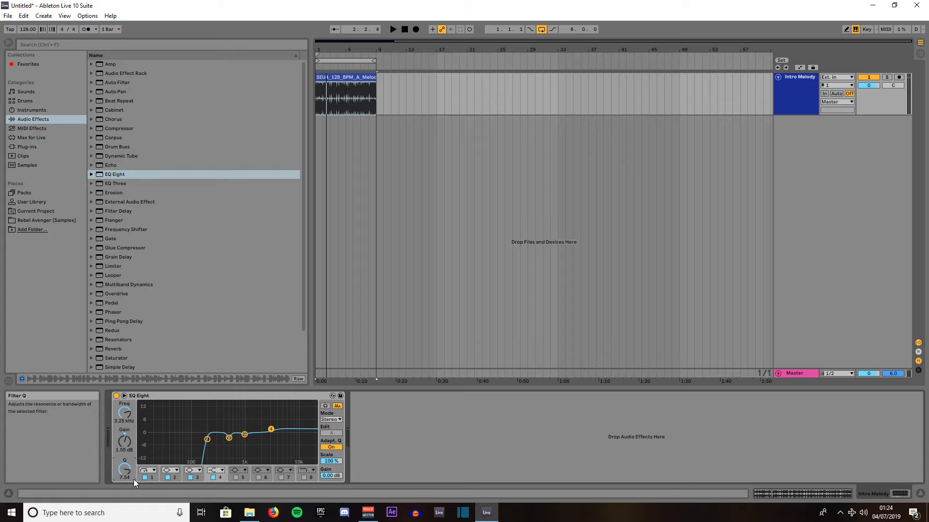
# - Enable EQ Eight band 5 at 18.0 kHz and make it a 48 dB/octave high cut
pyautogui.click(236, 477)
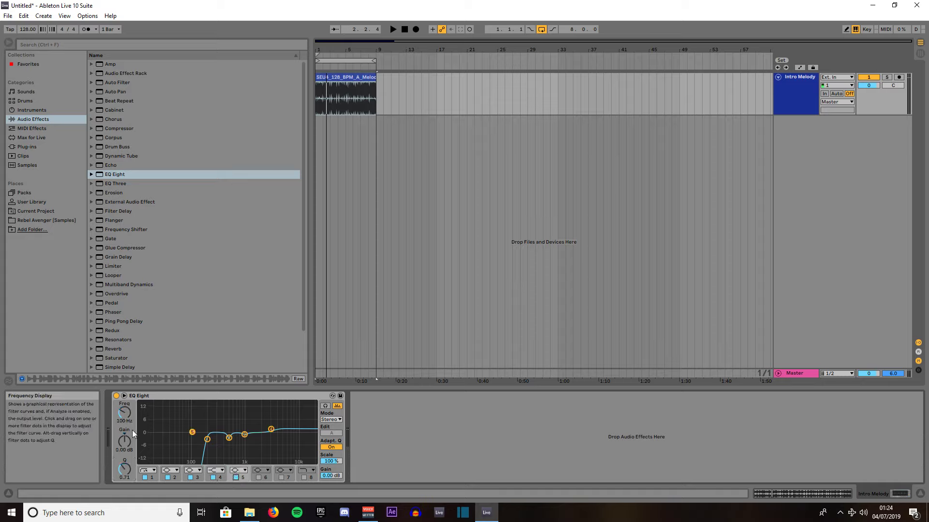
pyautogui.moveTo(125, 412); pyautogui.dragTo(124, 367)
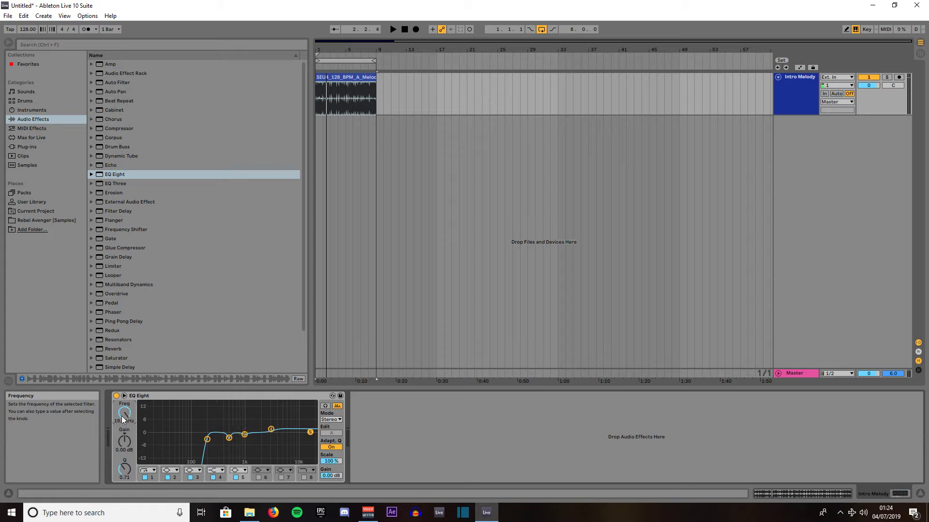
pyautogui.click(242, 473)
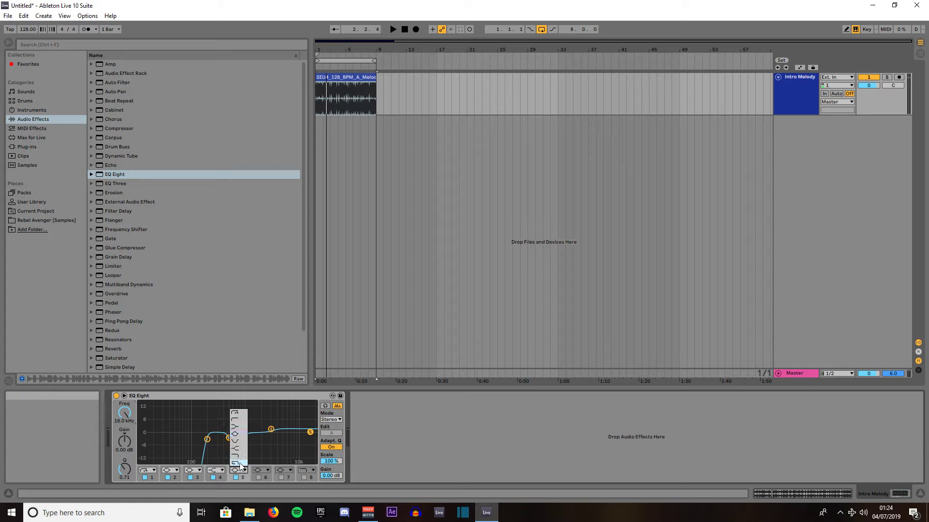
pyautogui.click(240, 464)
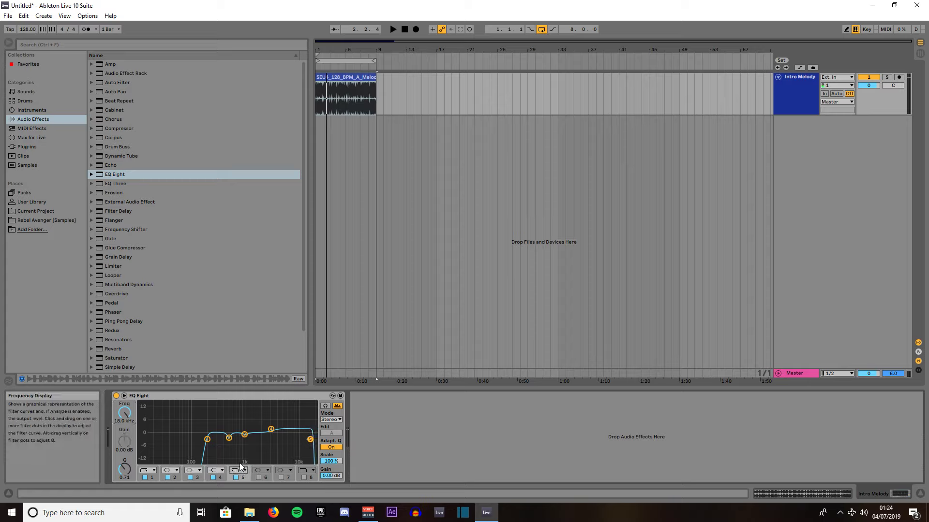
# - Change EQ Eight band 4 to a bell filter and play the loop to hear the equalized melody
pyautogui.click(215, 471)
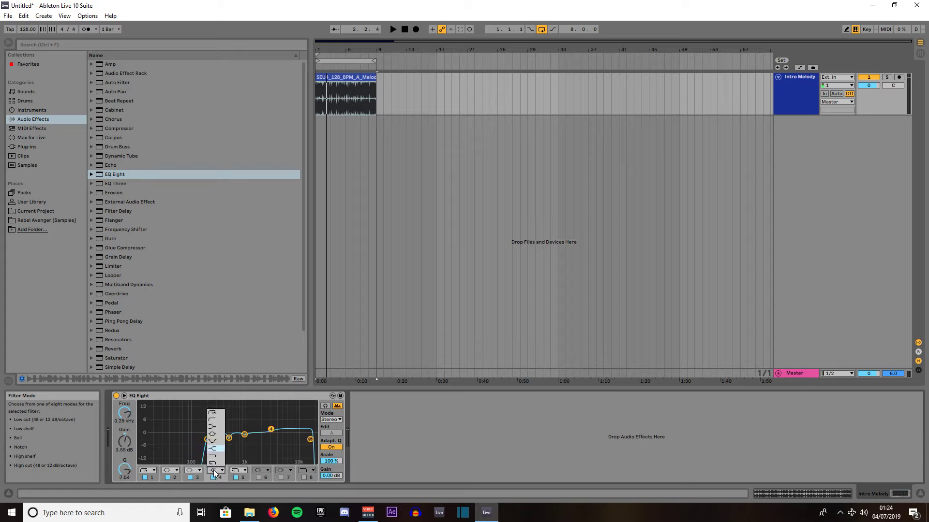
pyautogui.click(215, 436)
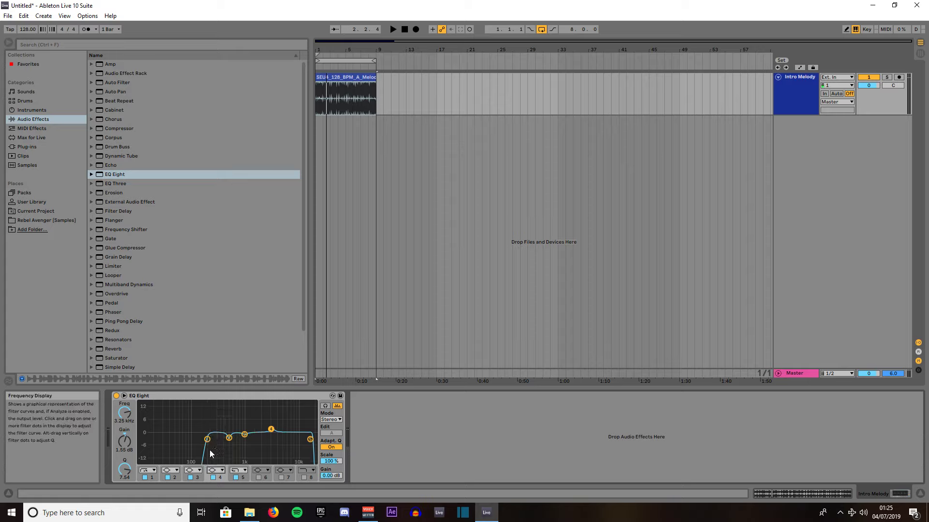
pyautogui.press('space')
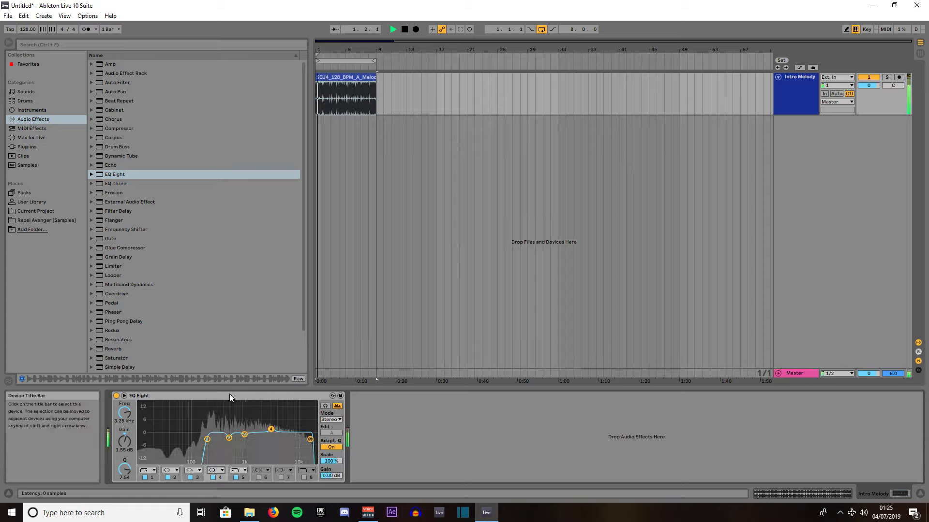
pyautogui.press('space')
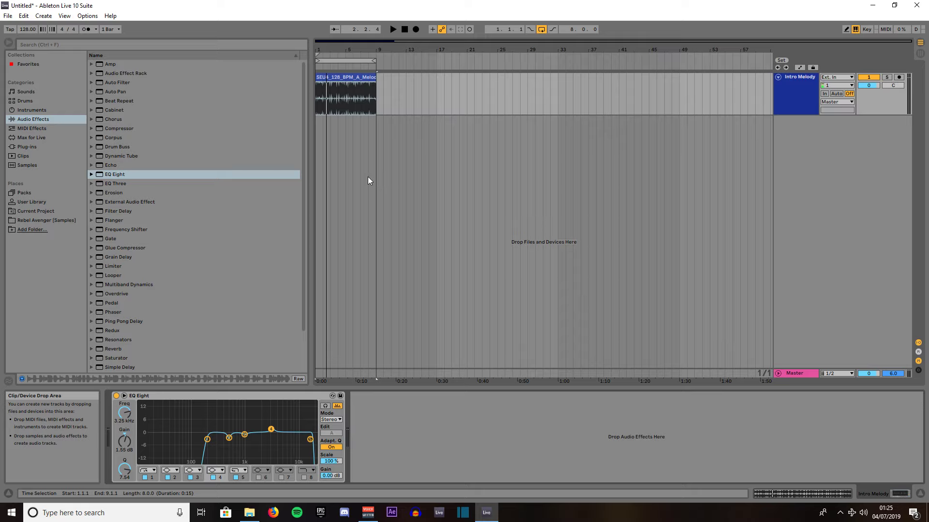
# - Slice the melody clip to a new MIDI track, one slice per 1/2 note with the Built-in preset, and unfold that track
pyautogui.rightClick(346, 79)
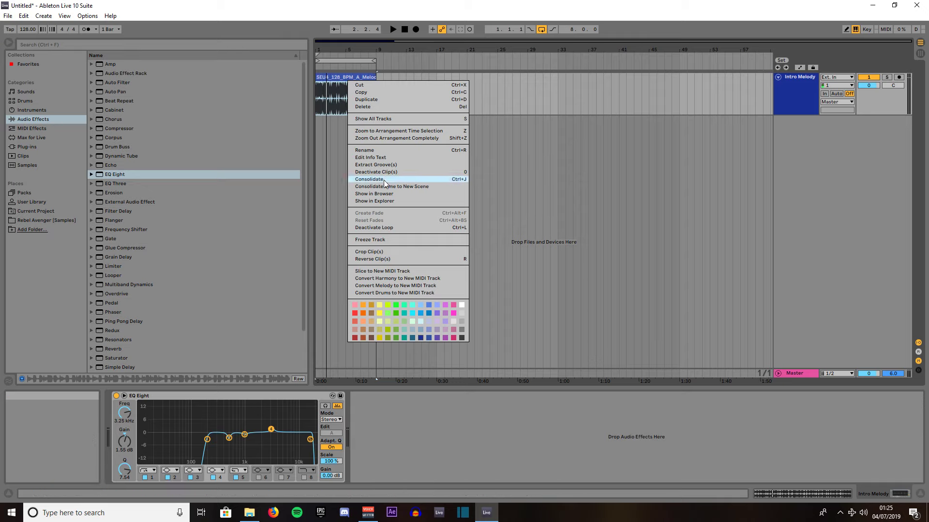
pyautogui.click(367, 271)
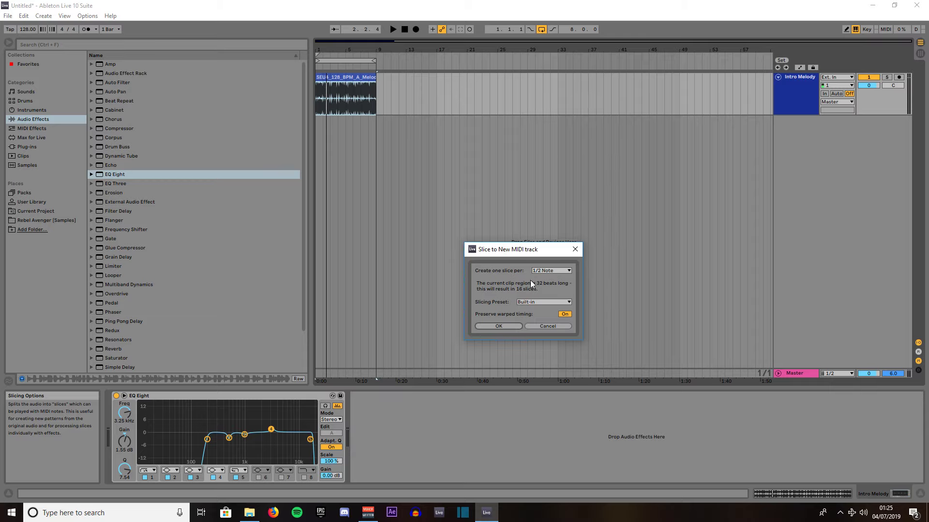
pyautogui.click(499, 326)
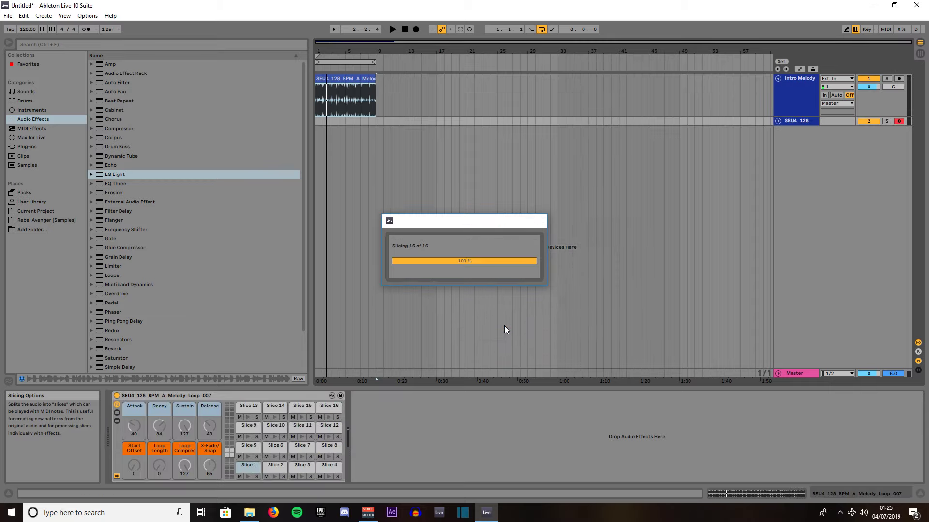
pyautogui.click(778, 122)
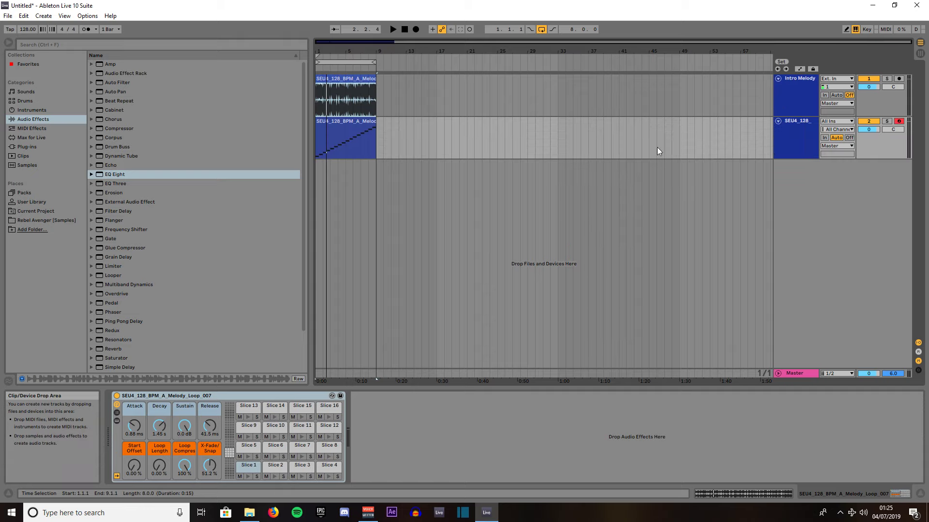
# - Move the sliced MIDI clip to bar 9, extend the loop to 16 bars and play from the audio clip into it
pyautogui.moveTo(341, 125); pyautogui.dragTo(401, 124)
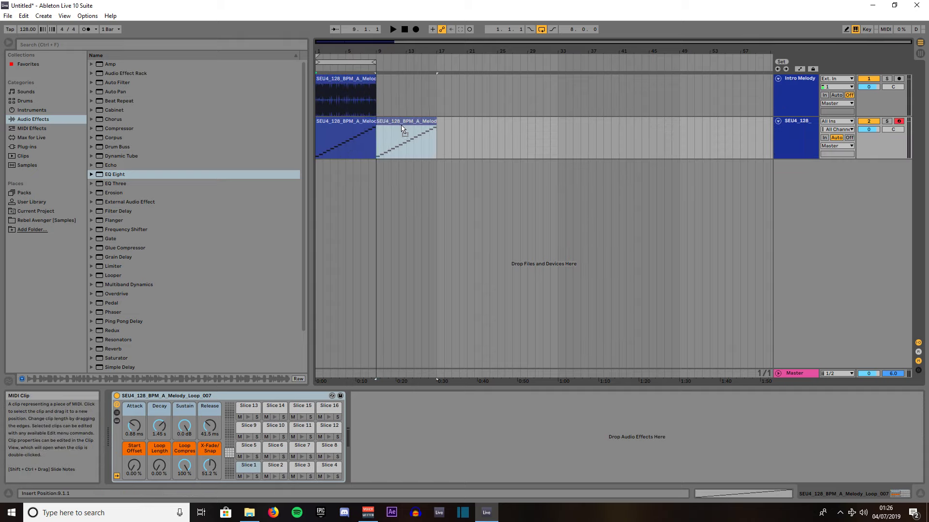
pyautogui.moveTo(374, 60); pyautogui.dragTo(434, 61)
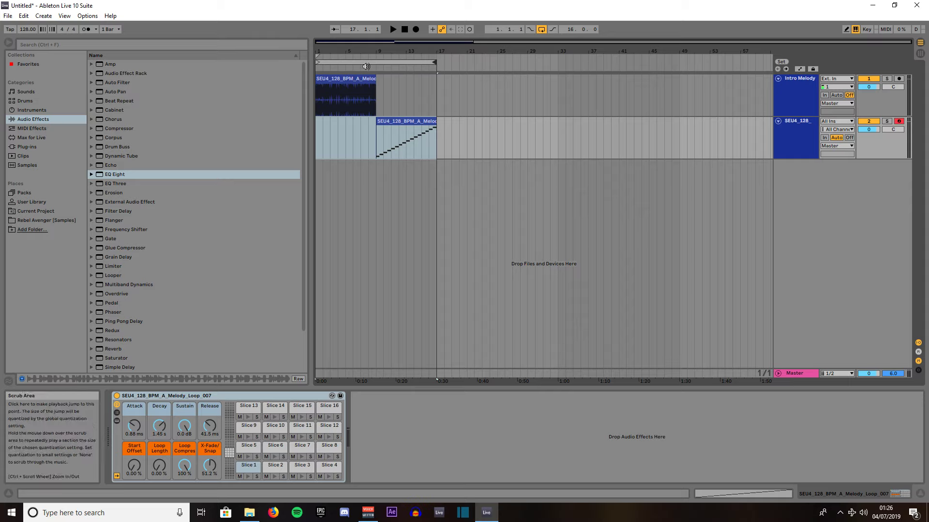
pyautogui.click(366, 66)
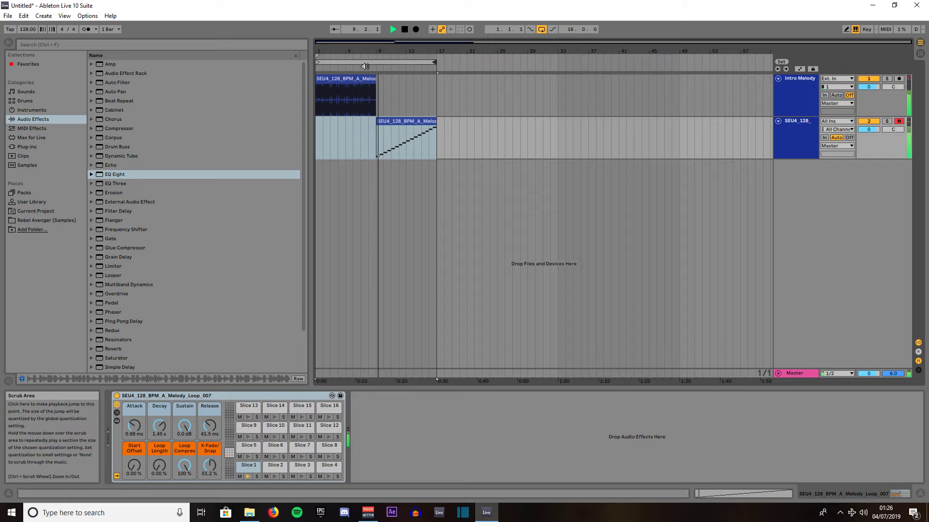
pyautogui.press('space')
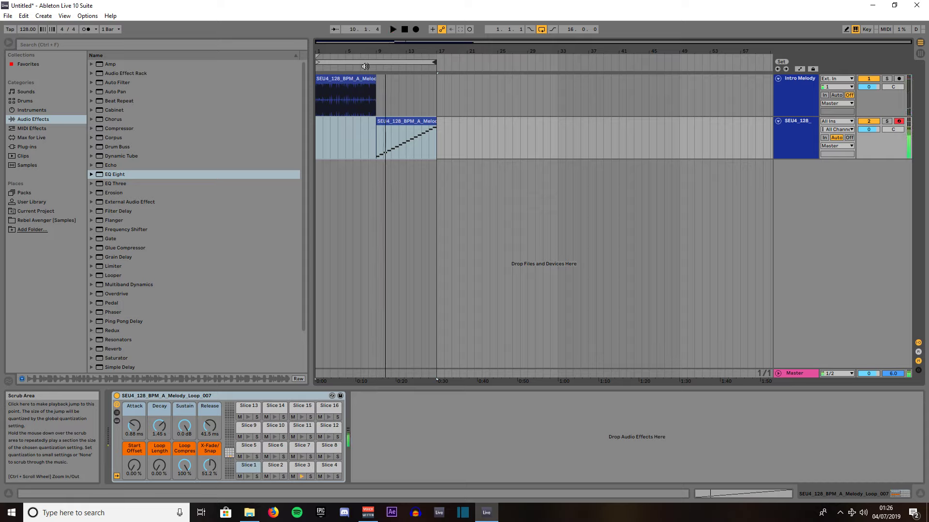
# - Transfer the EQ Eight from the Intro Melody track onto the sliced MIDI track, after its drum rack
pyautogui.click(353, 79)
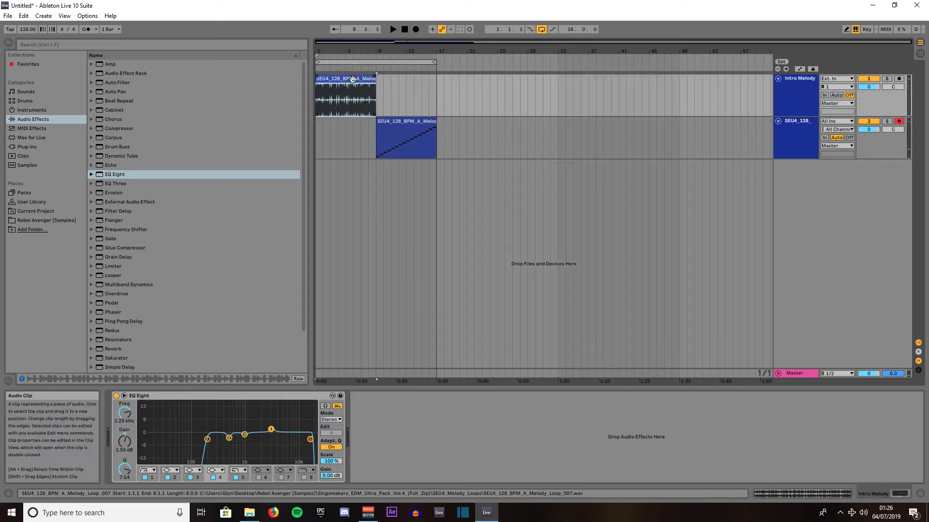
pyautogui.click(396, 124)
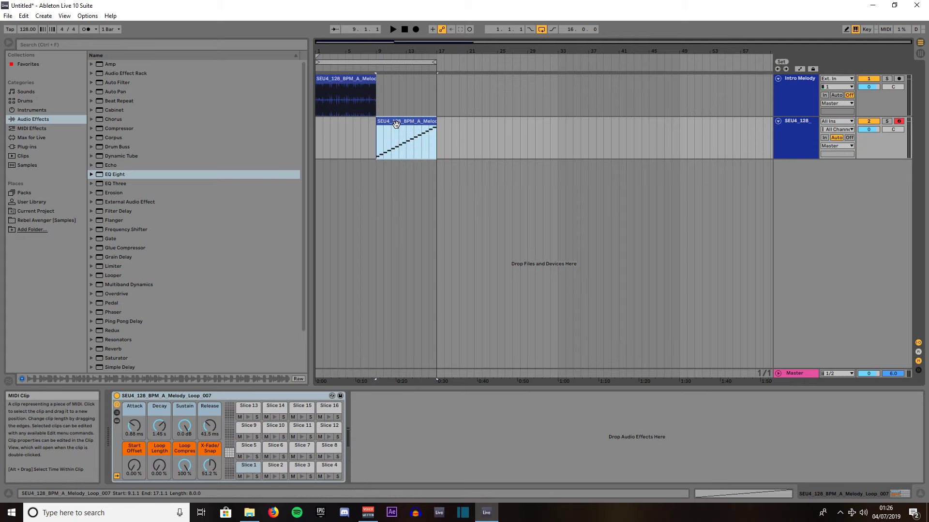
pyautogui.click(345, 79)
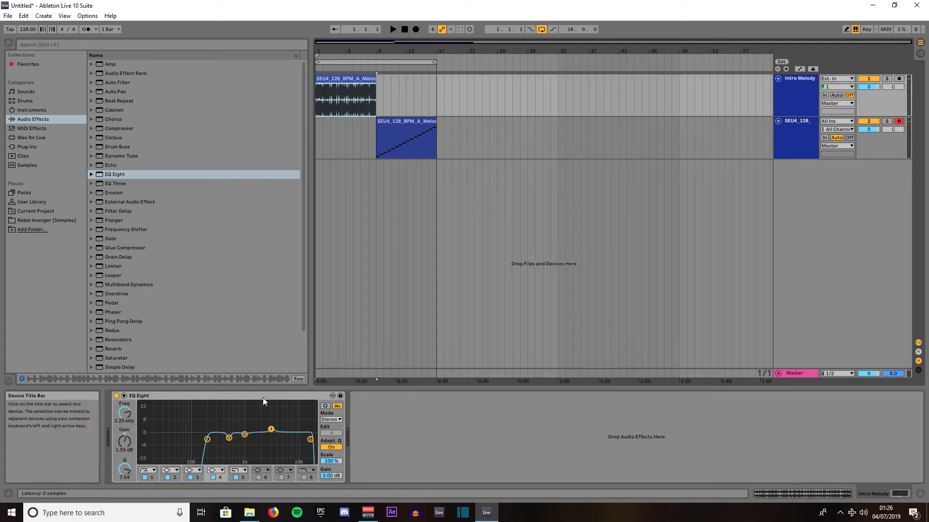
pyautogui.moveTo(262, 398); pyautogui.dragTo(321, 283)
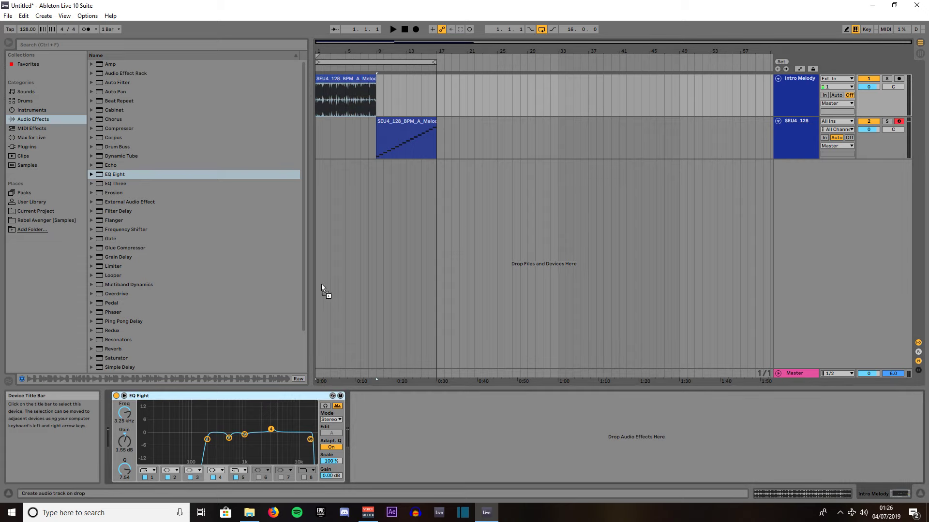
pyautogui.moveTo(381, 153); pyautogui.dragTo(391, 130)
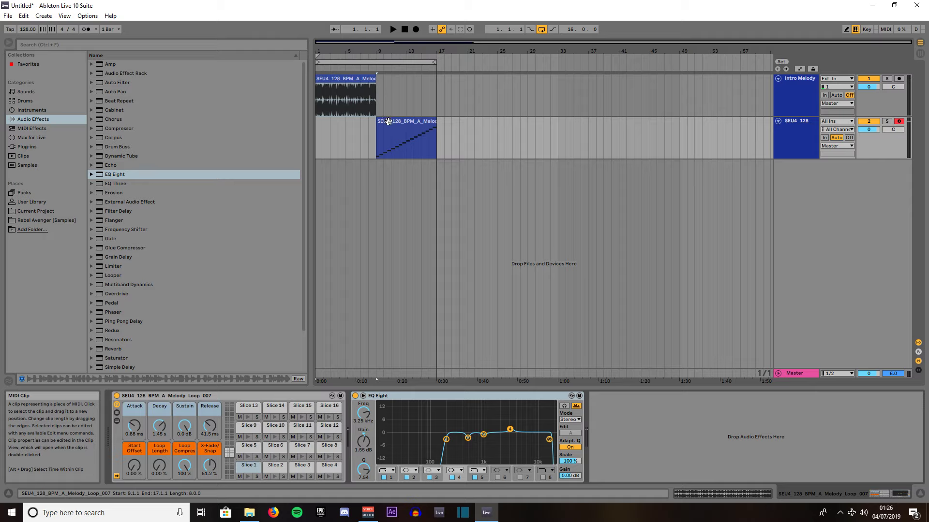
# - Loop the arrangement around the sliced MIDI clip at bar 9 and open the clip's notes for editing
pyautogui.click(388, 122)
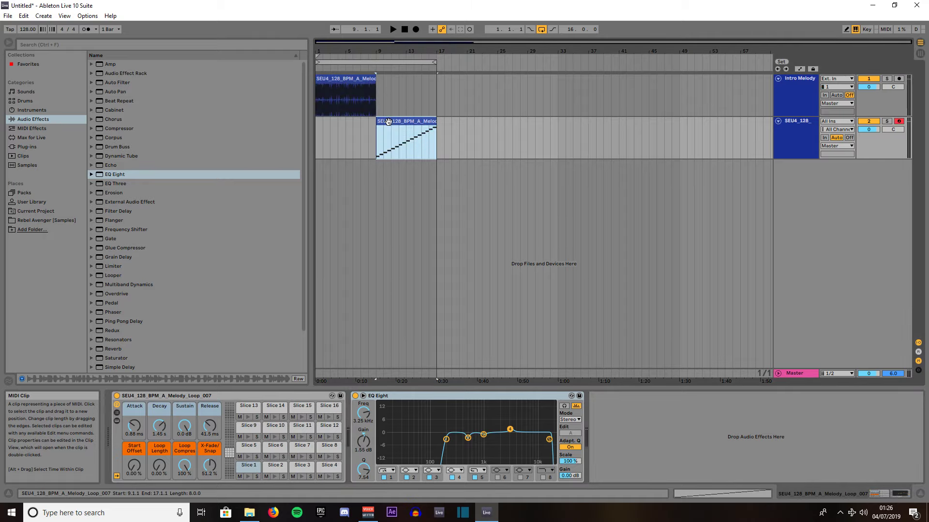
pyautogui.hotkey('ctrl', 'l')
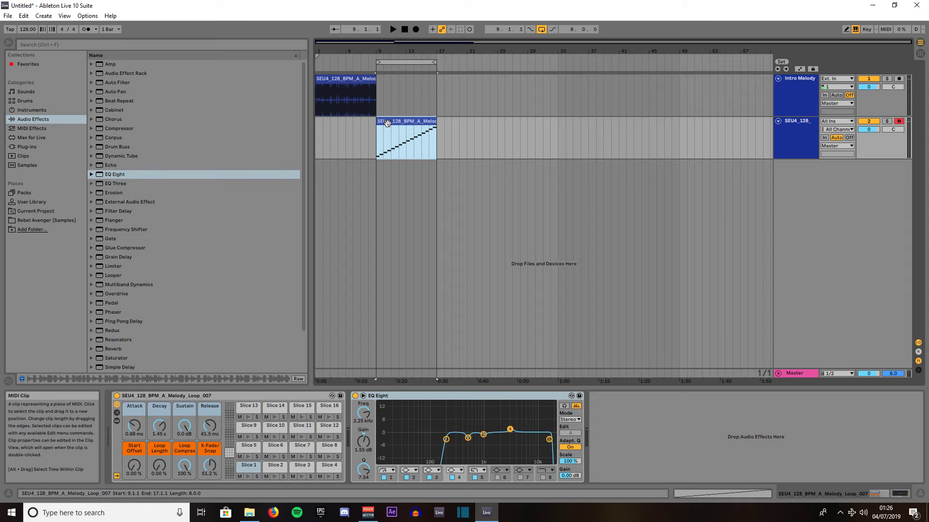
pyautogui.click(733, 495)
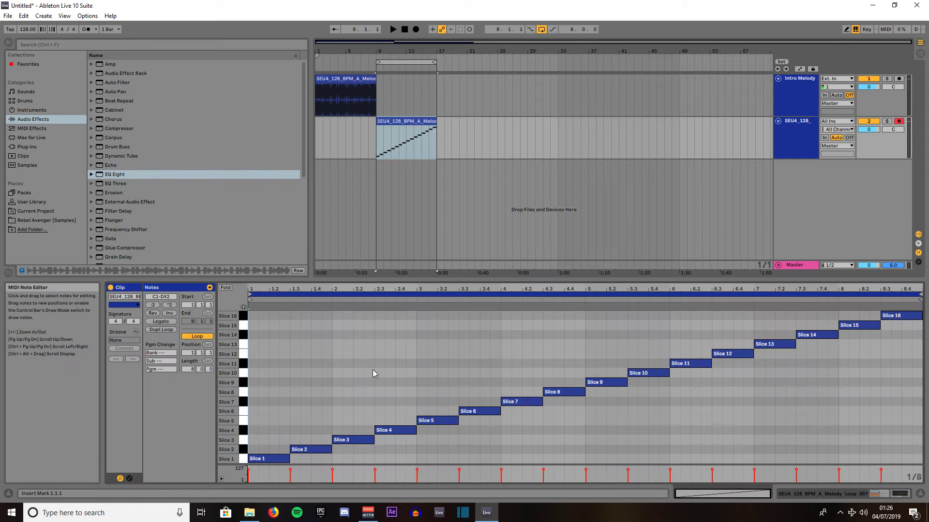
# - Set the note editor's fixed grid to 1/2 and delete all slice notes from the clip
pyautogui.rightClick(356, 352)
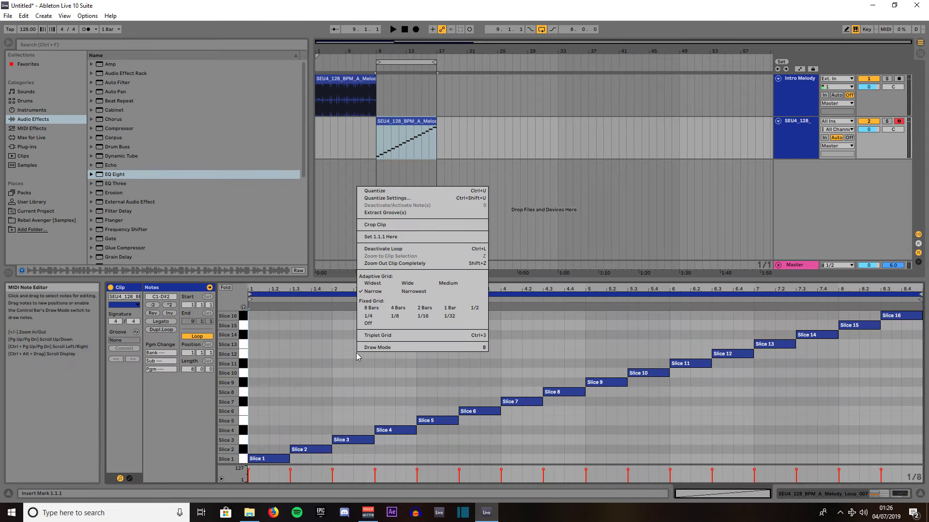
pyautogui.click(474, 308)
pyautogui.click(369, 379)
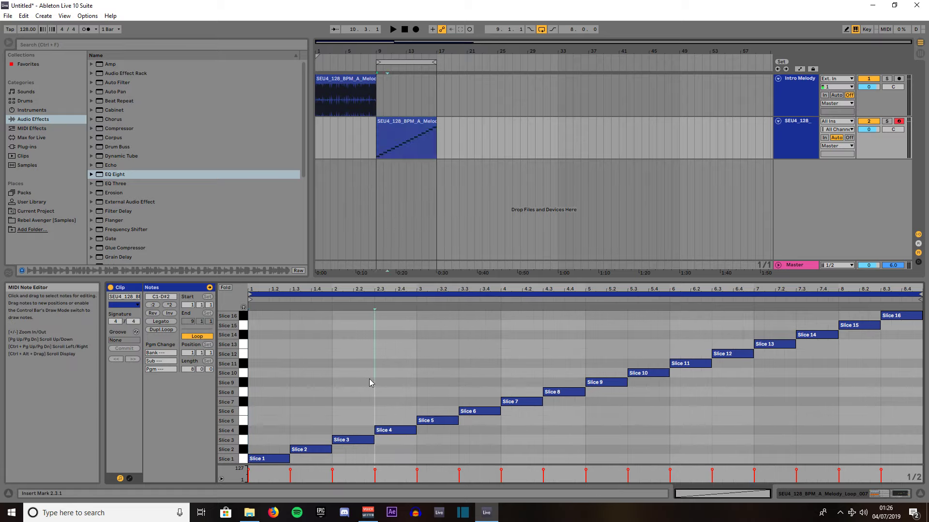
pyautogui.hotkey('ctrl', 'a')
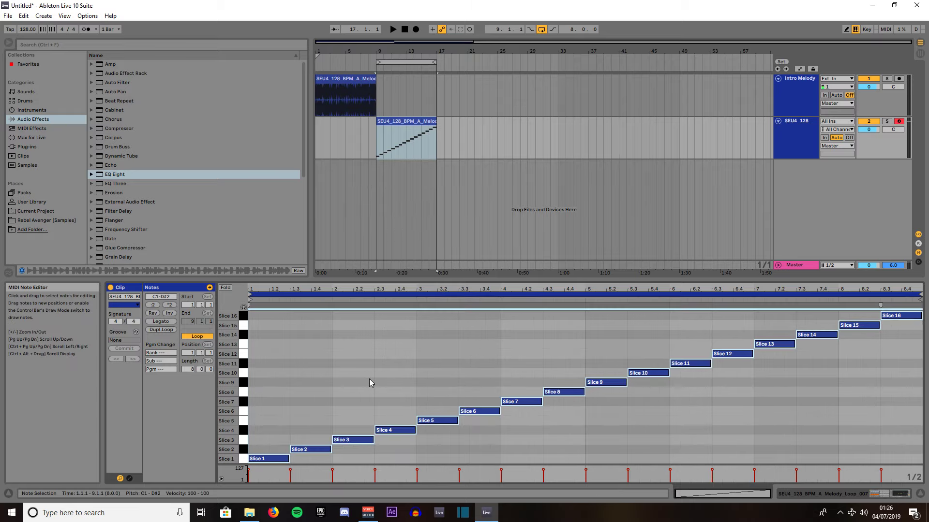
pyautogui.press('Delete')
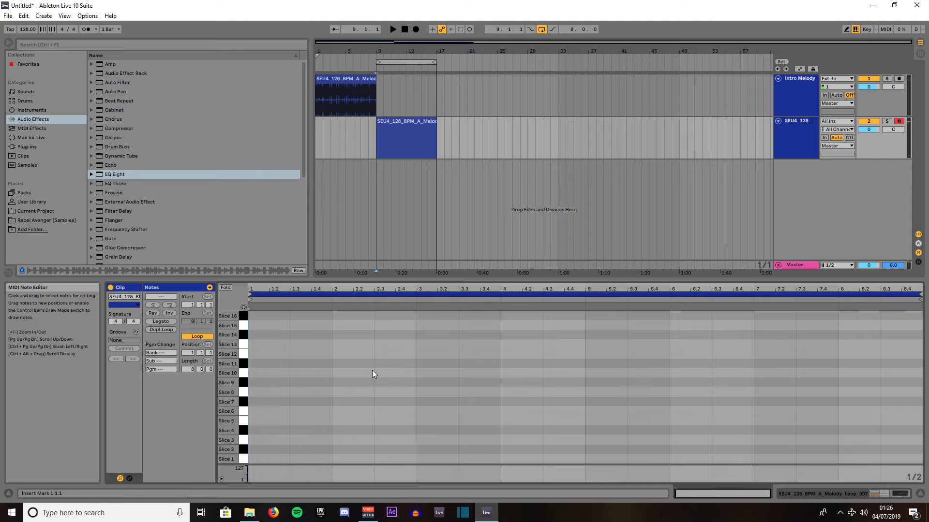
# - Turn on Draw Mode for entering notes in the clip
pyautogui.press('b')
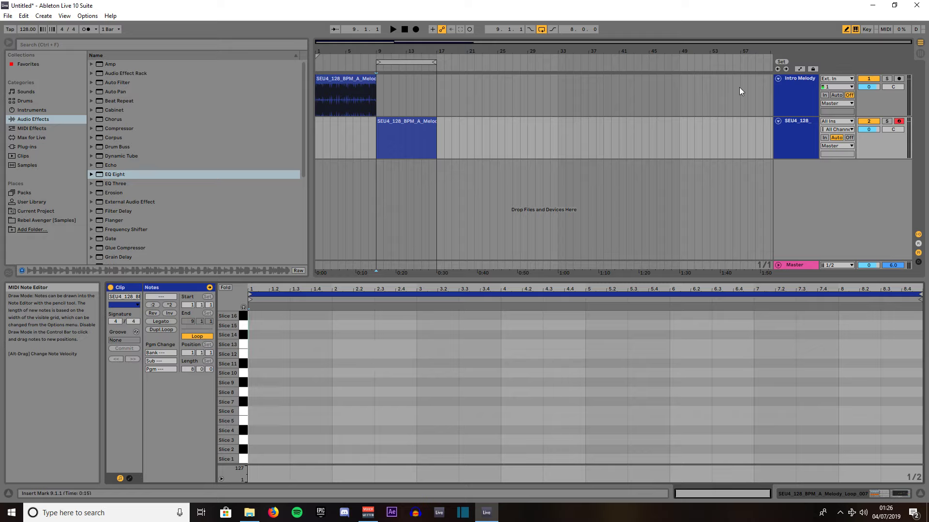
pyautogui.click(845, 29)
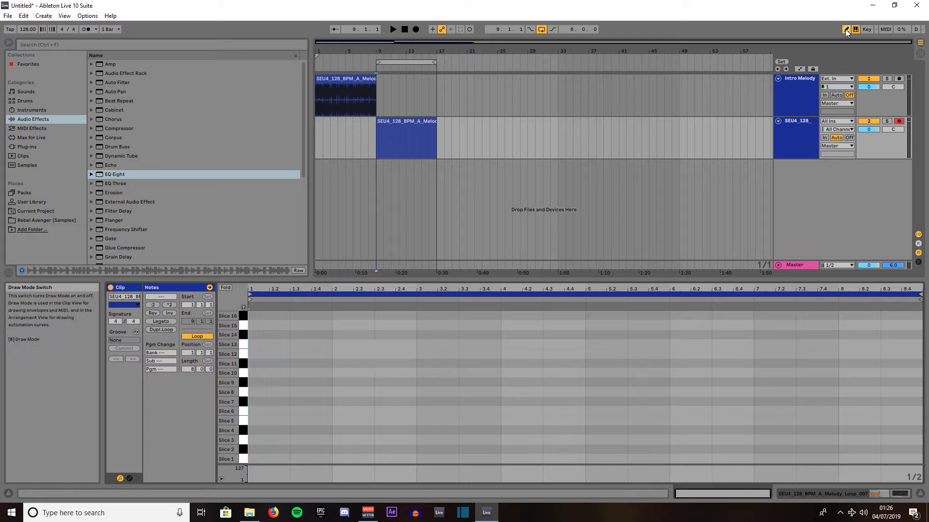
pyautogui.click(846, 29)
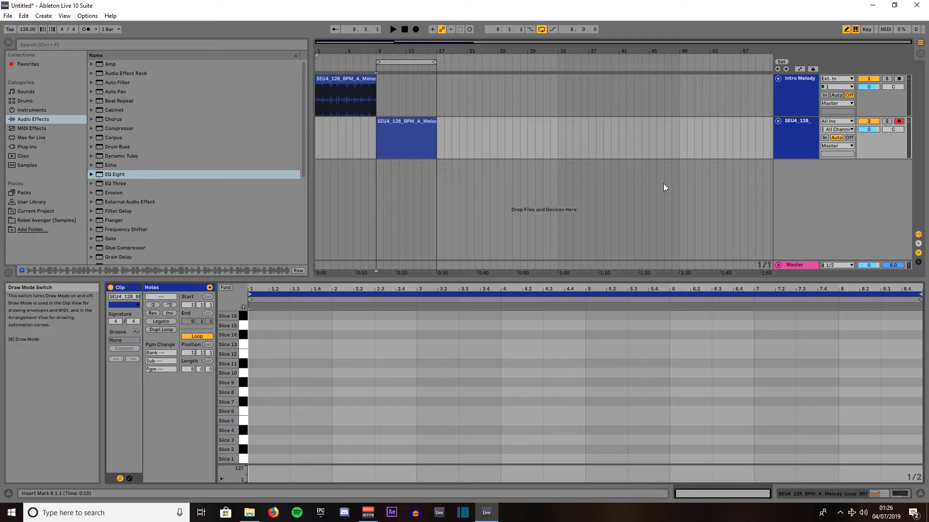
# - Enable the MIDI editor preview and audition slices 16, 11 and 4 on the piano roll
pyautogui.click(243, 308)
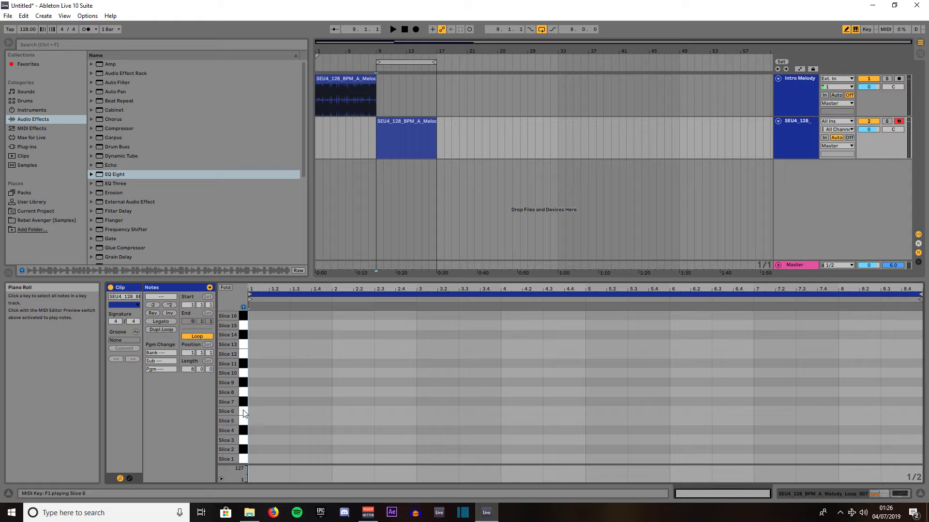
pyautogui.click(243, 316)
pyautogui.click(245, 365)
pyautogui.click(244, 430)
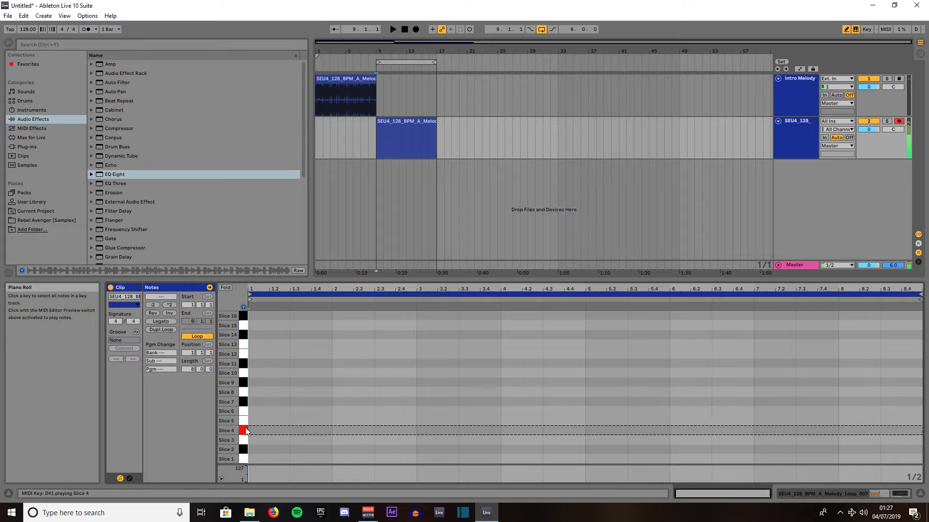
# - Try out different slices for the clip's first bar, ending with half notes of Slice 7 at 1 and Slice 13 at 1.3
pyautogui.click(274, 426)
pyautogui.click(273, 426)
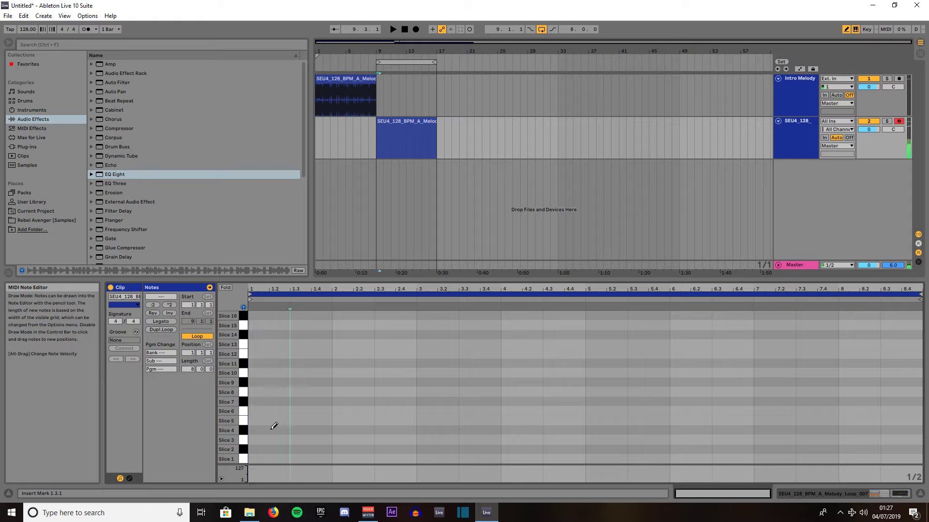
pyautogui.click(276, 419)
pyautogui.click(276, 419)
pyautogui.click(276, 411)
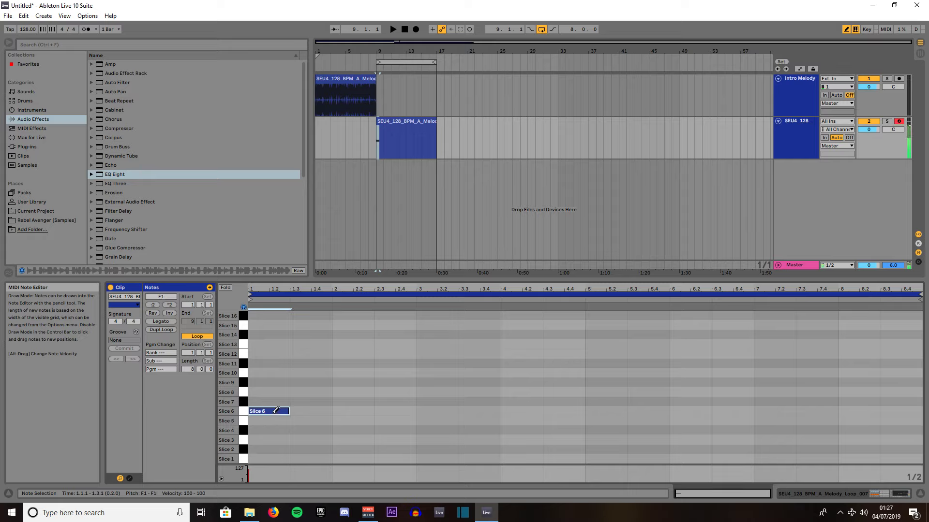
pyautogui.click(277, 411)
pyautogui.click(276, 402)
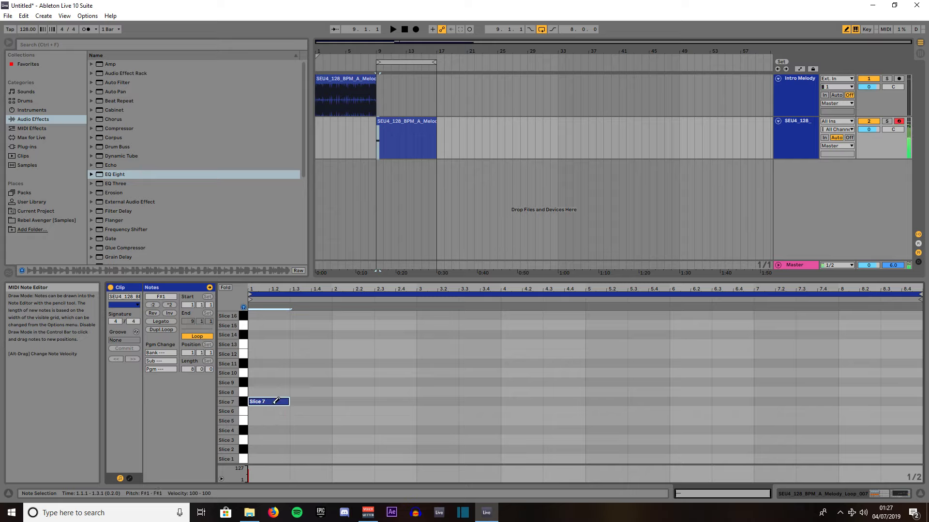
pyautogui.click(297, 363)
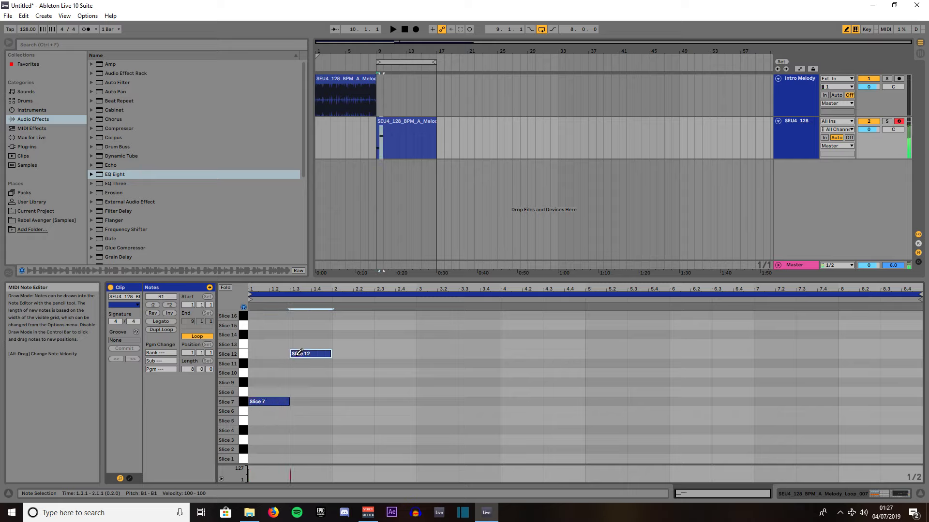
pyautogui.click(298, 362)
pyautogui.click(300, 344)
# - Fill bar 2 with half notes of Slice 10 at 2 and Slice 4 at 2.3, replacing any other trial notes
pyautogui.click(341, 325)
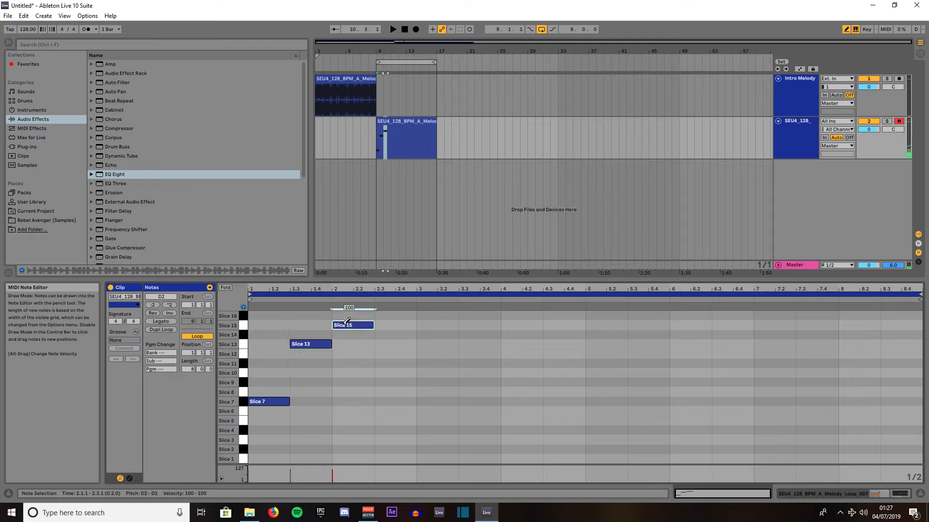
pyautogui.click(346, 323)
pyautogui.click(356, 373)
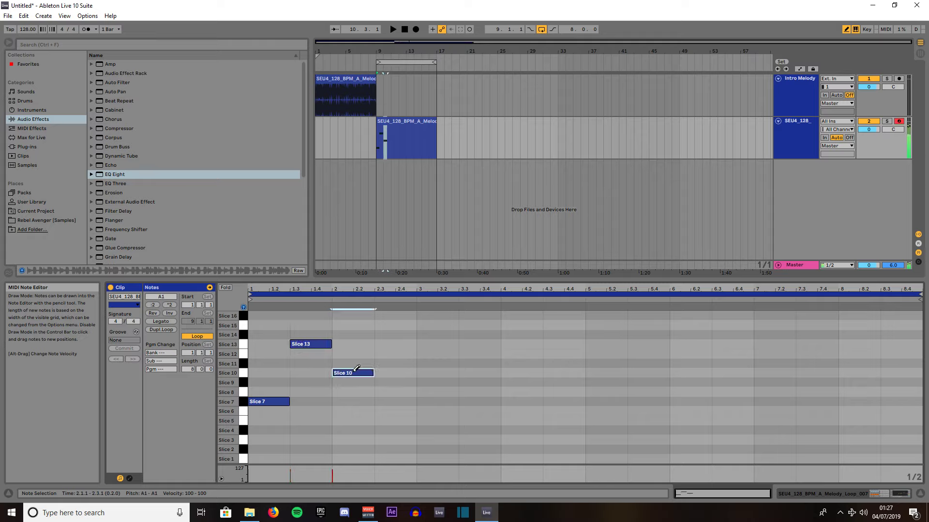
pyautogui.click(387, 429)
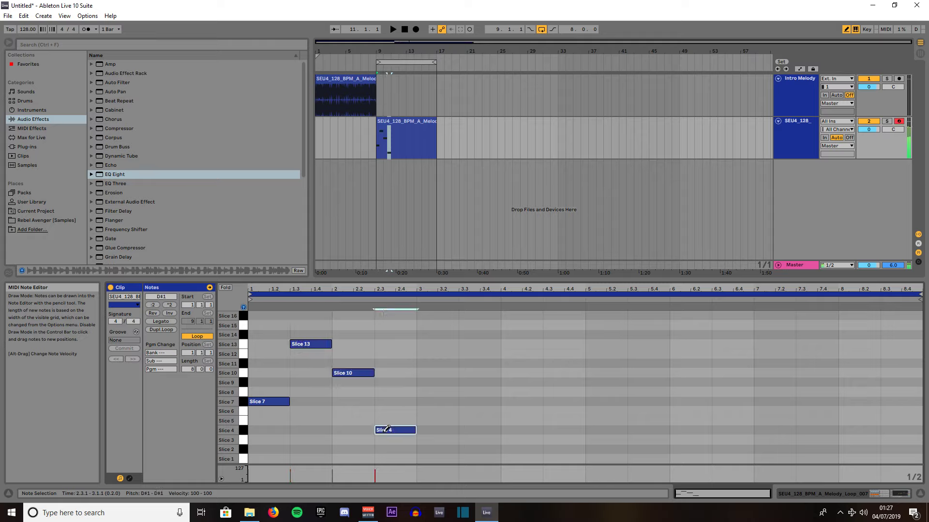
# - Fill bar 3 with half notes, settling on Slice 8 at 3 and Slice 16 at 3.3
pyautogui.click(441, 382)
pyautogui.click(442, 382)
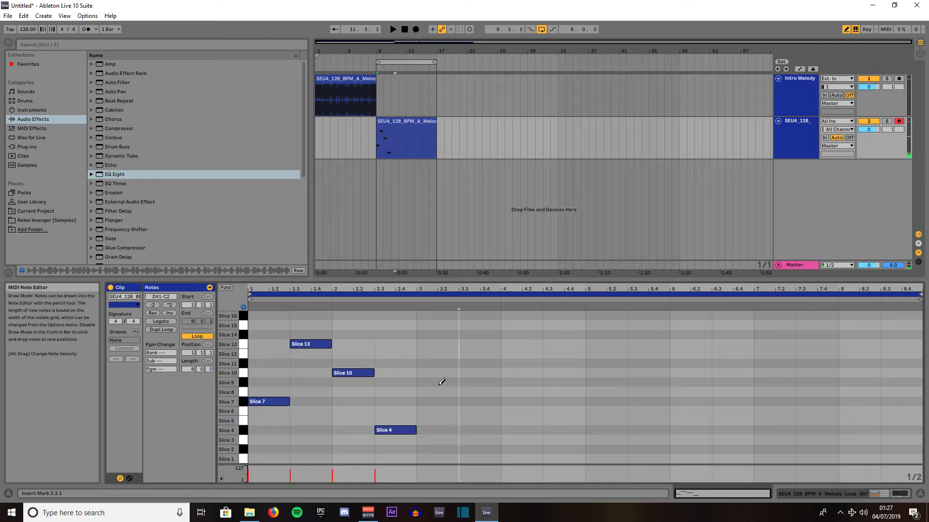
pyautogui.click(440, 391)
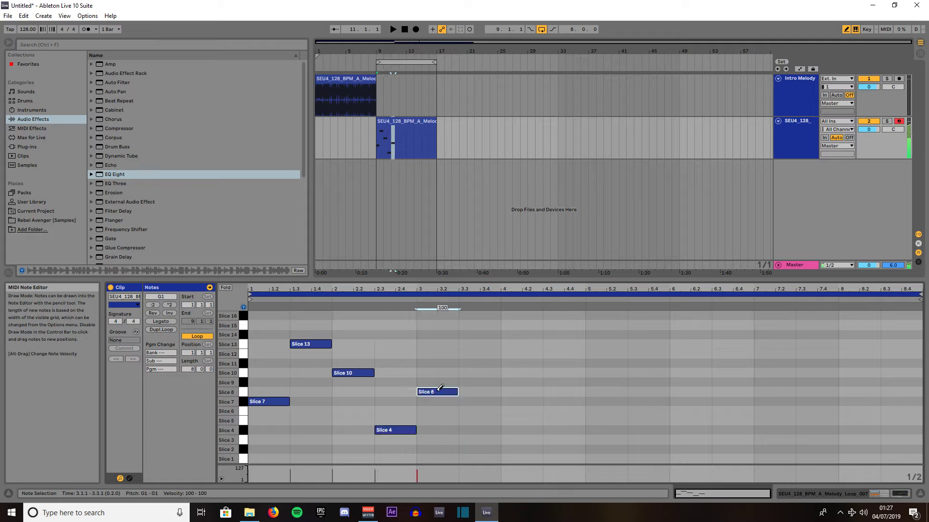
pyautogui.click(475, 354)
pyautogui.click(476, 353)
pyautogui.click(476, 344)
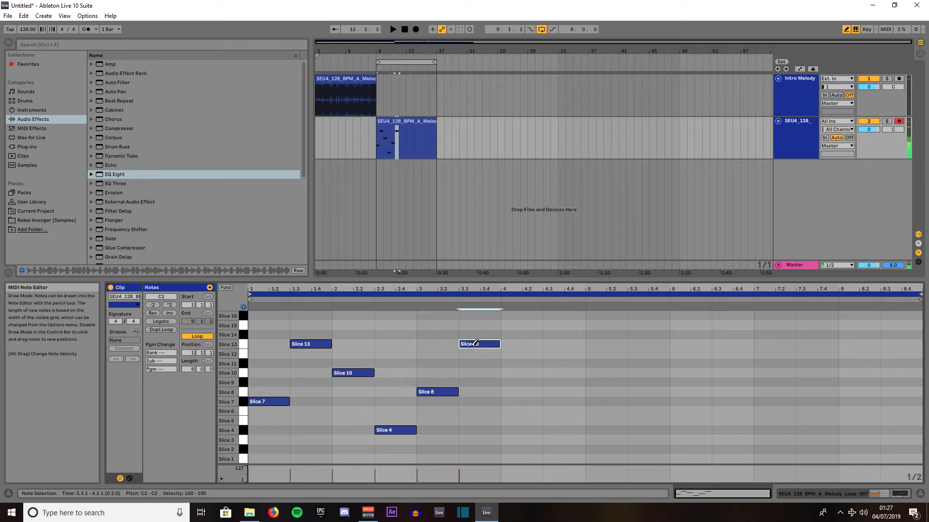
pyautogui.click(476, 344)
pyautogui.click(473, 325)
pyautogui.moveTo(473, 325); pyautogui.dragTo(470, 316)
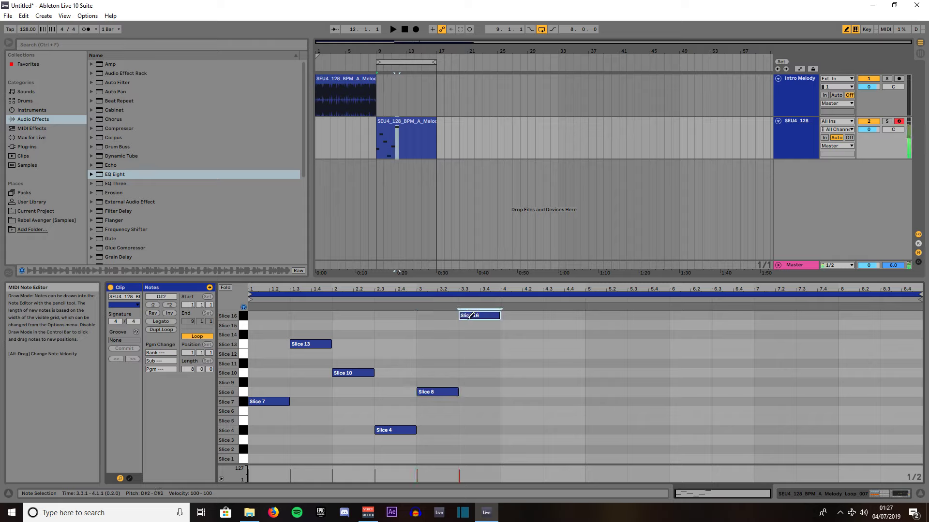
# - Draw half notes of Slice 2 at 4, Slice 5 at 4.3 and Slice 11 at 5
pyautogui.click(532, 439)
pyautogui.moveTo(532, 440); pyautogui.dragTo(532, 448)
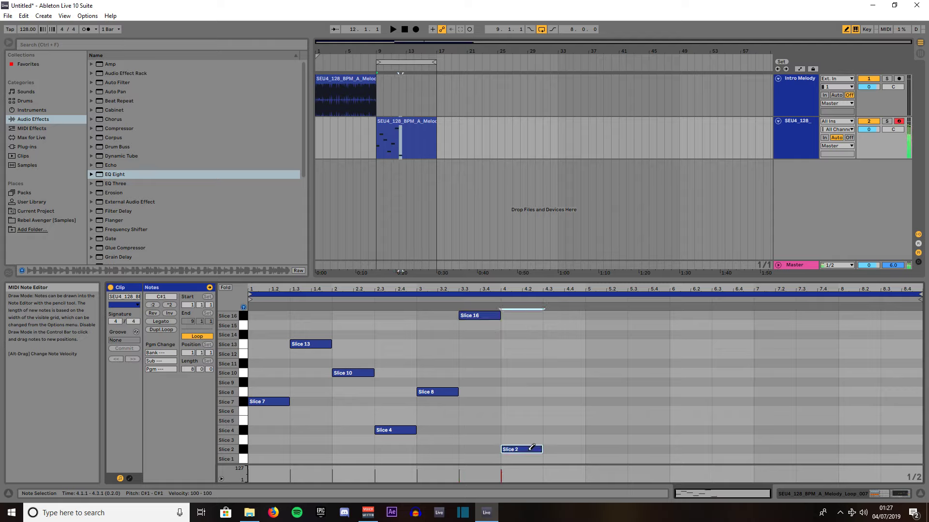
pyautogui.click(559, 450)
pyautogui.click(563, 449)
pyautogui.click(563, 420)
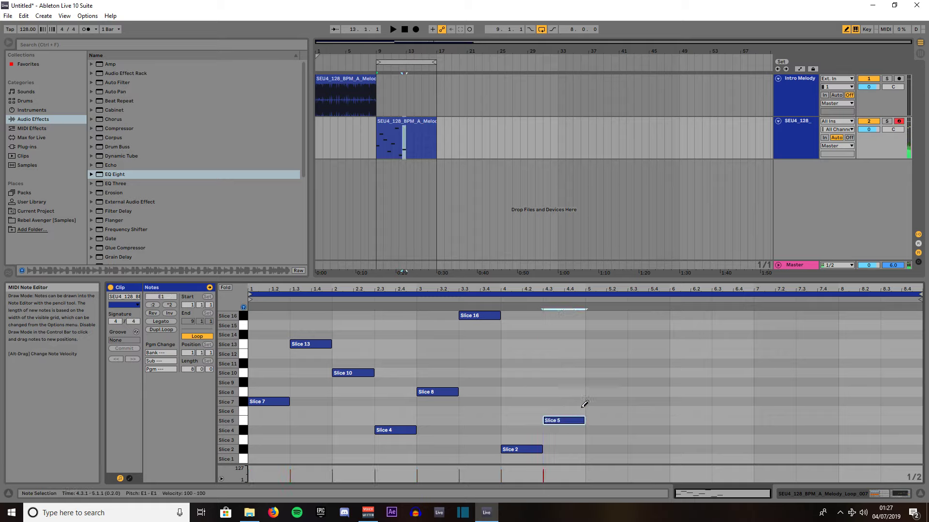
pyautogui.click(608, 370)
pyautogui.moveTo(610, 369); pyautogui.dragTo(608, 360)
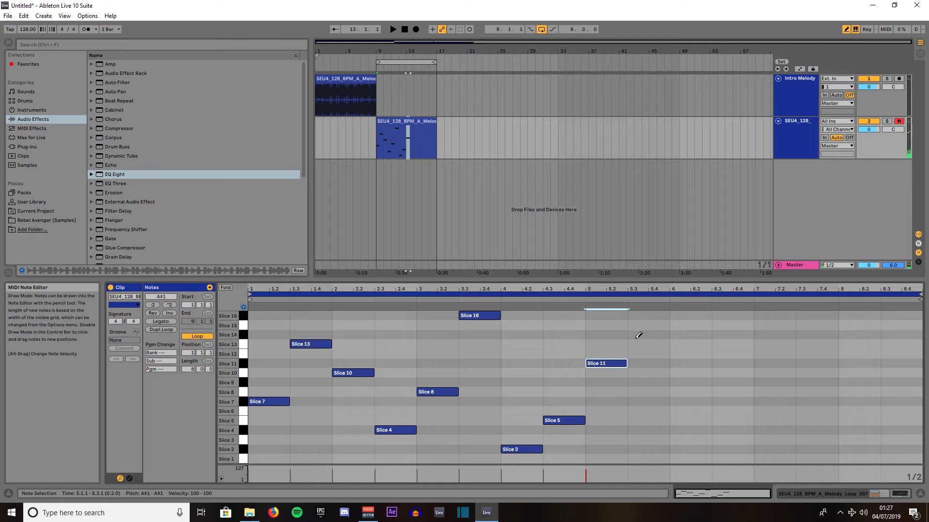
# - Draw half notes of Slice 15 at 5.3, Slice 8 at 6 and Slice 6 at 6.3, replacing the trial note at 6
pyautogui.click(649, 324)
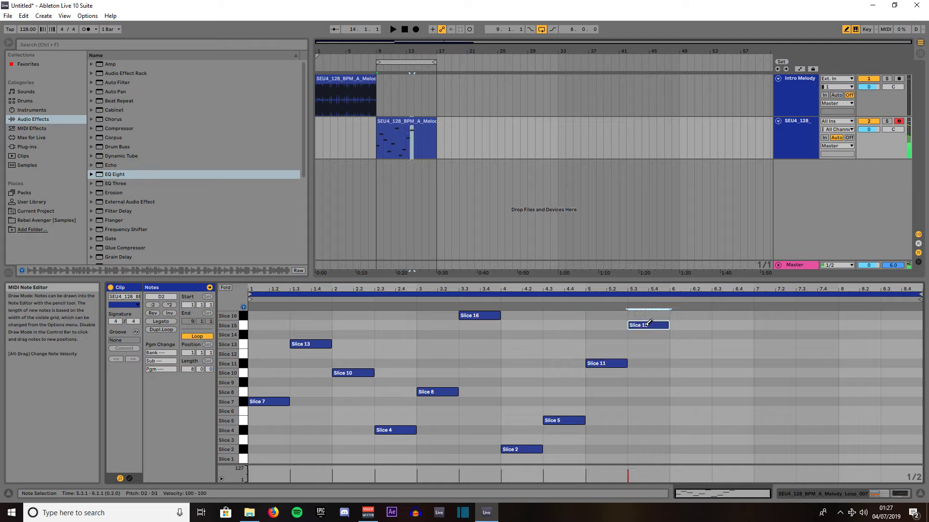
pyautogui.click(694, 377)
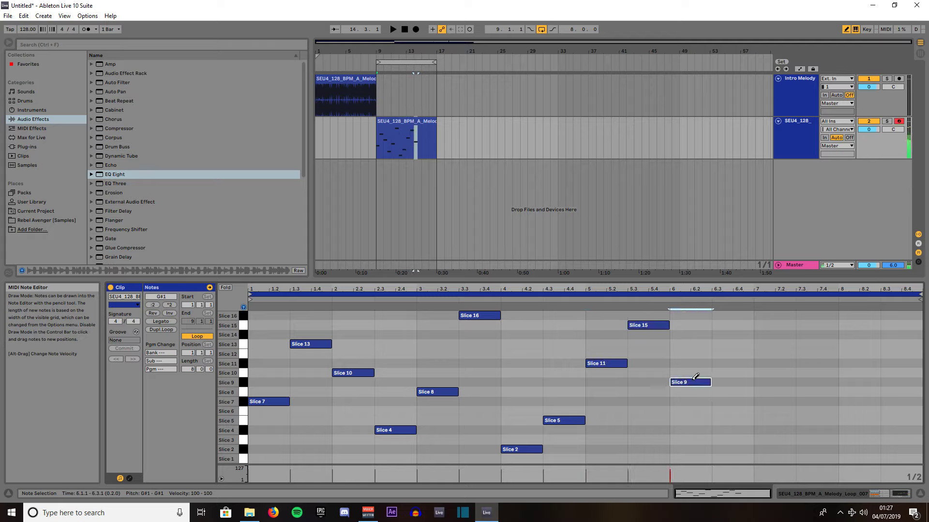
pyautogui.click(695, 378)
pyautogui.click(695, 385)
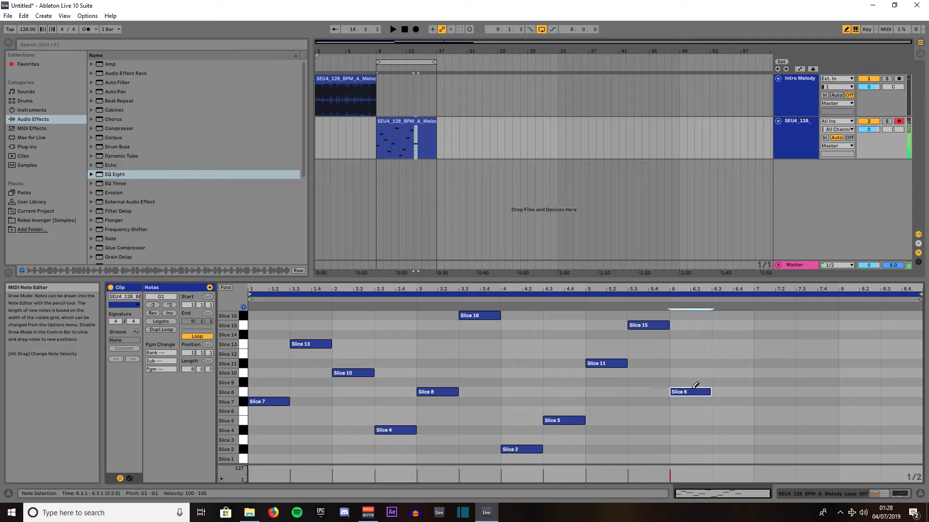
pyautogui.click(726, 409)
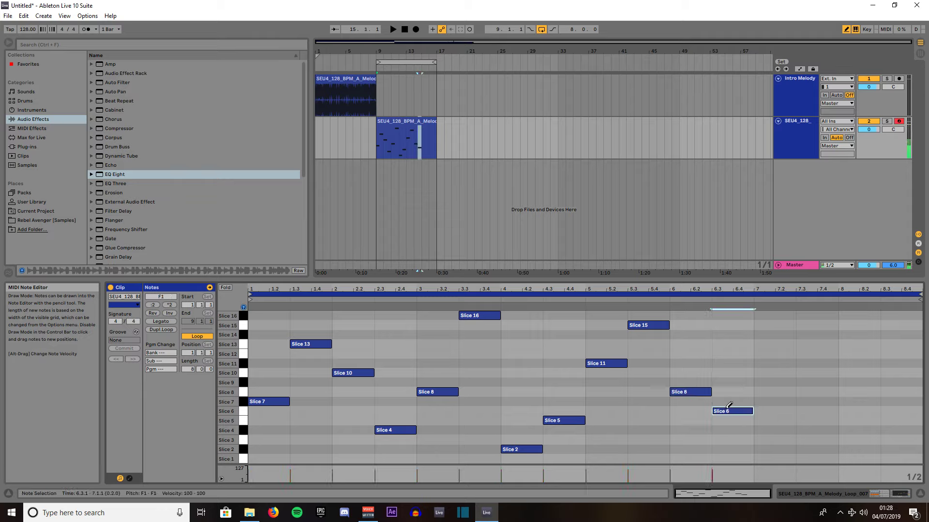
# - Fill bar 7 with half notes, placing Slice 16 at 7 and settling on Slice 10 at 7.3
pyautogui.click(762, 316)
pyautogui.click(802, 352)
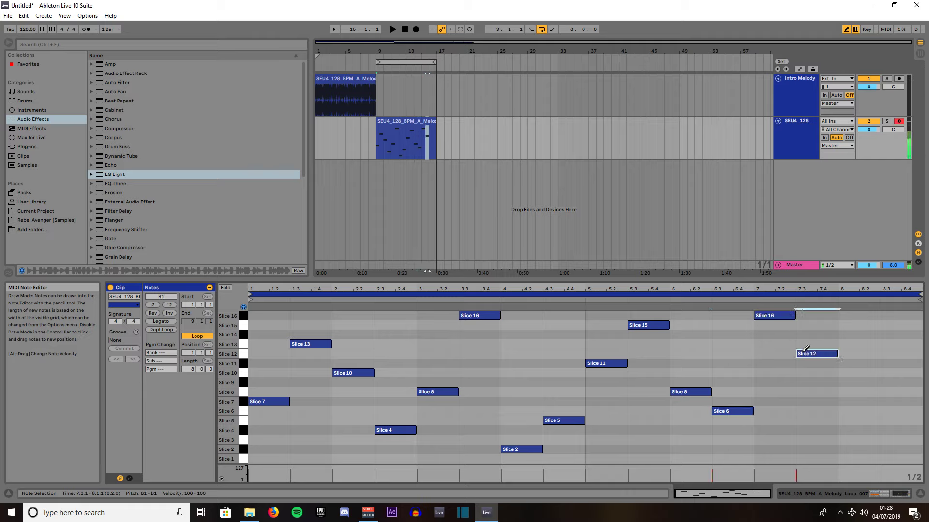
pyautogui.click(803, 352)
pyautogui.click(807, 362)
pyautogui.click(808, 372)
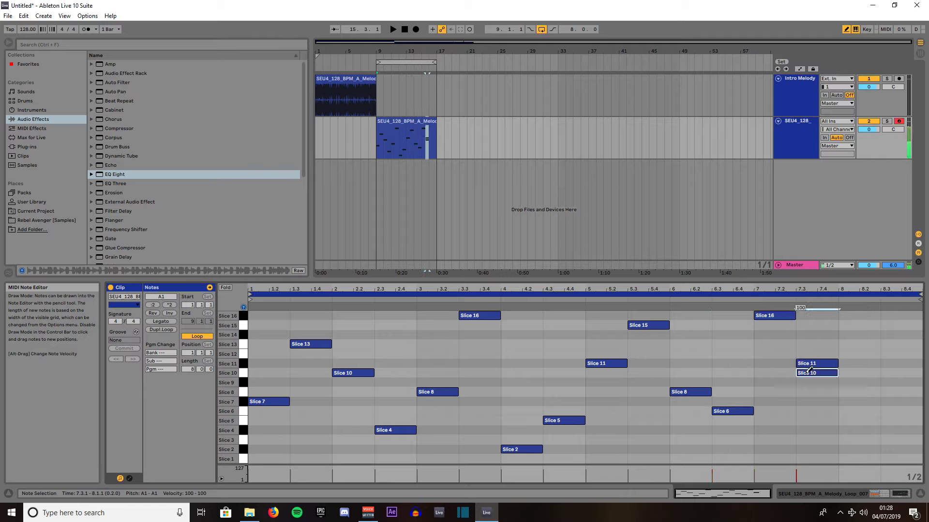
pyautogui.click(816, 363)
# - Fill bar 8 with half notes of Slice 14 at 8 and Slice 16 at 8.3, and play back the finished pattern
pyautogui.click(866, 343)
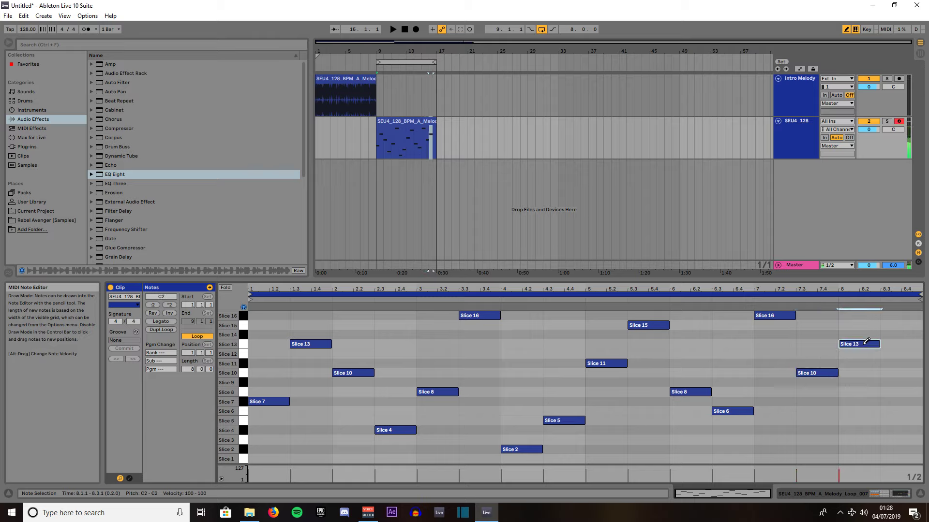
pyautogui.moveTo(866, 341); pyautogui.dragTo(866, 332)
pyautogui.click(895, 314)
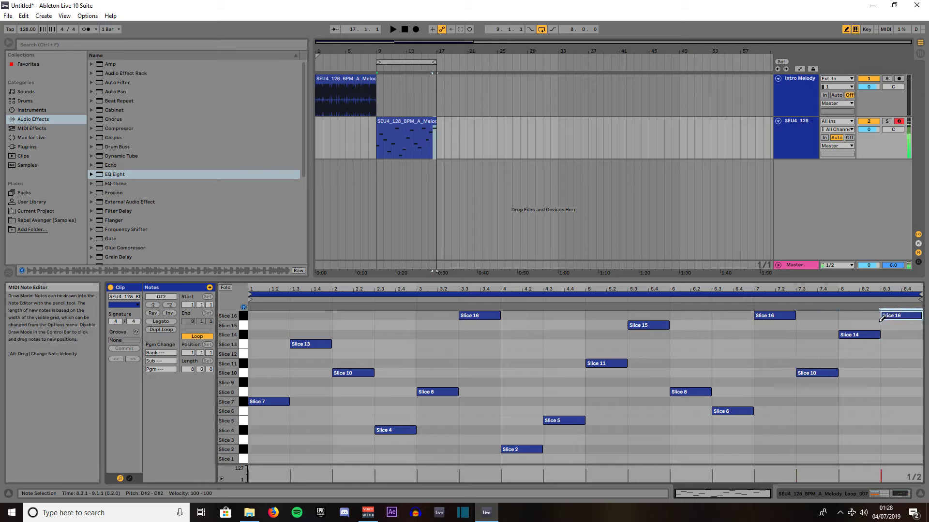
pyautogui.press('space')
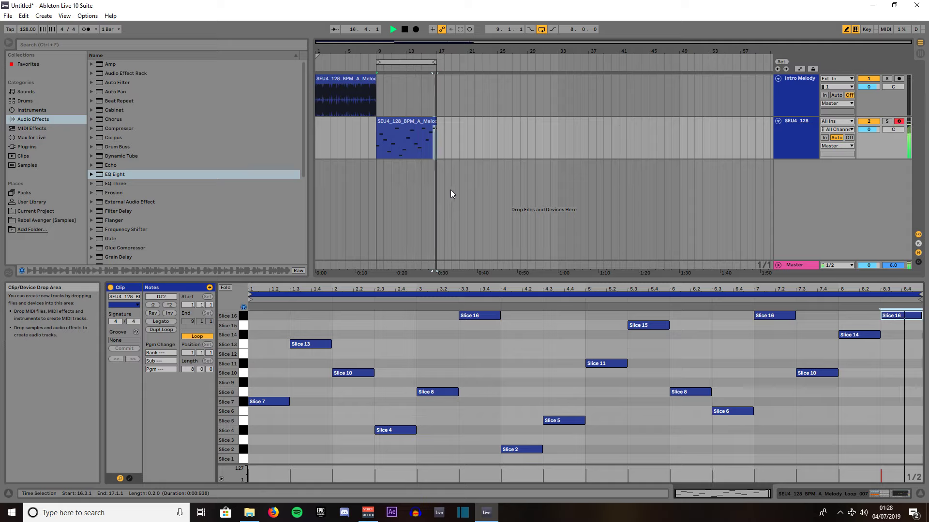
pyautogui.press('space')
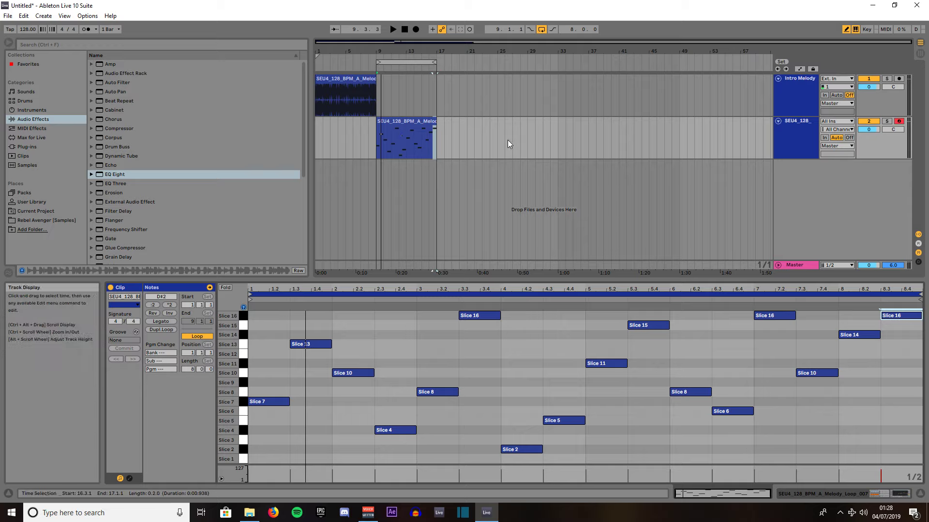
# - Duplicate the sliced melody track and move the duplicate's clip to start at bar 17
pyautogui.rightClick(791, 121)
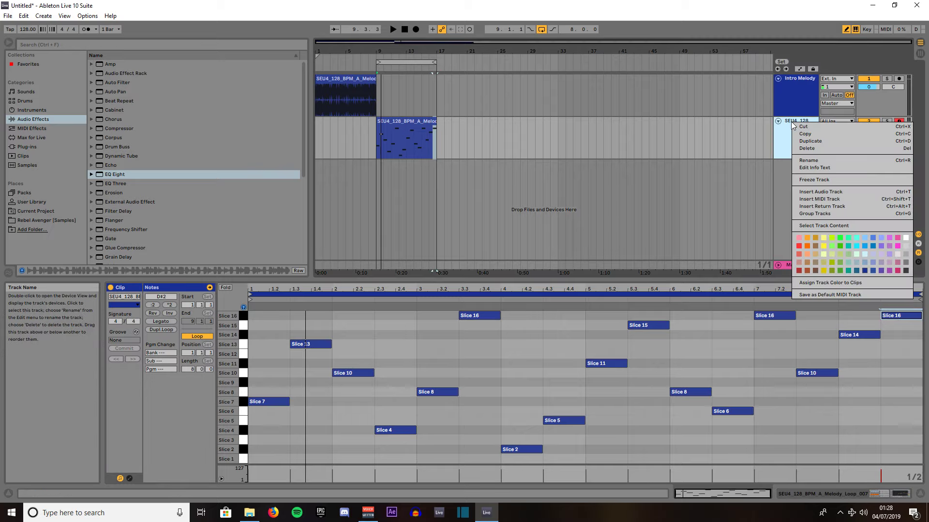
pyautogui.click(807, 141)
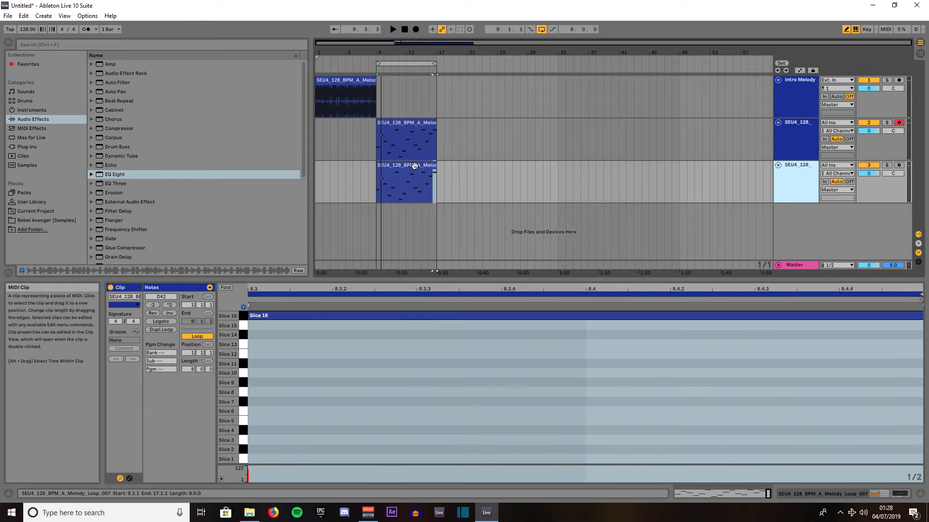
pyautogui.moveTo(404, 175); pyautogui.dragTo(462, 169)
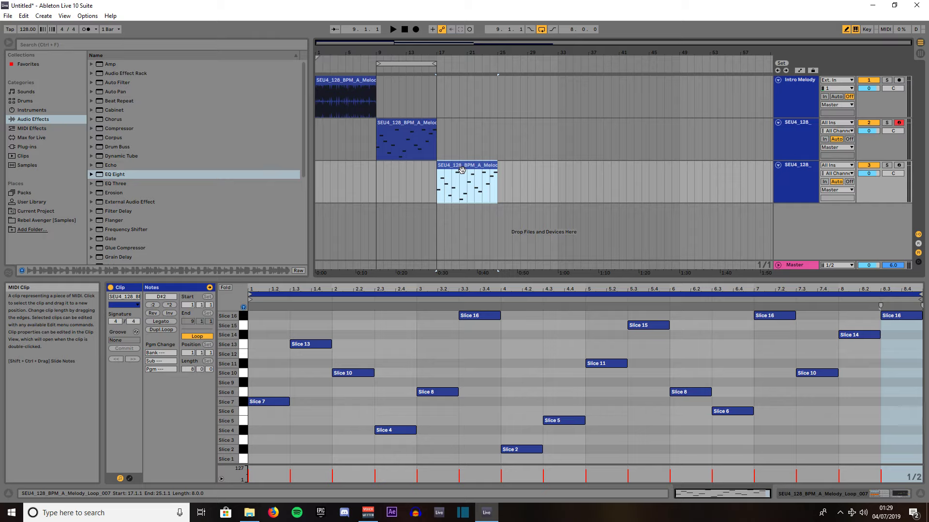
# - Add the Amp audio effect to the duplicated melody track
pyautogui.click(111, 64)
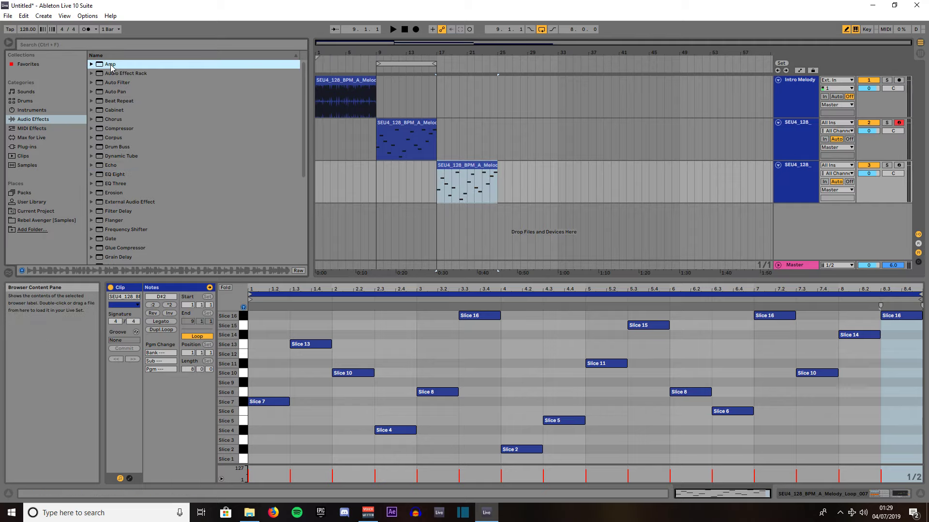
pyautogui.moveTo(111, 65); pyautogui.dragTo(462, 181)
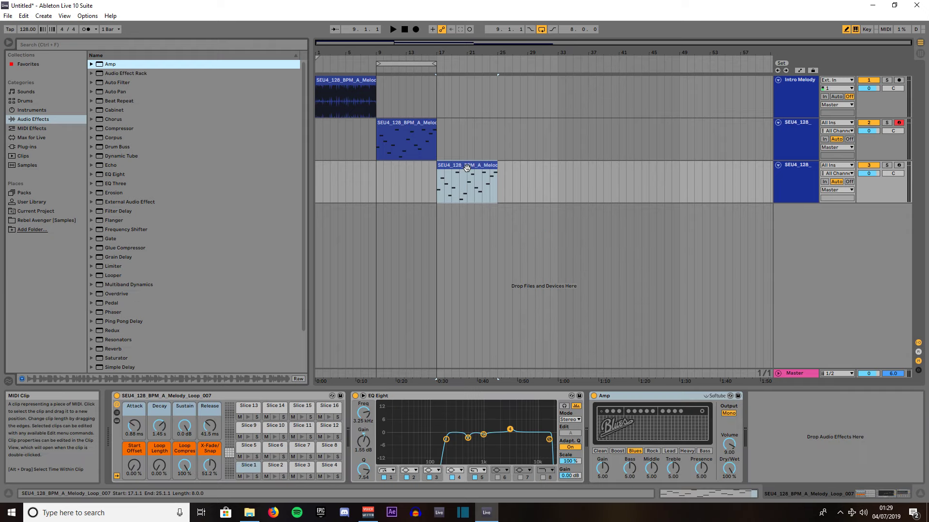
# - Split the duplicate clip at bar 21 and swap its halves so the second half precedes the first
pyautogui.click(464, 183)
pyautogui.click(466, 185)
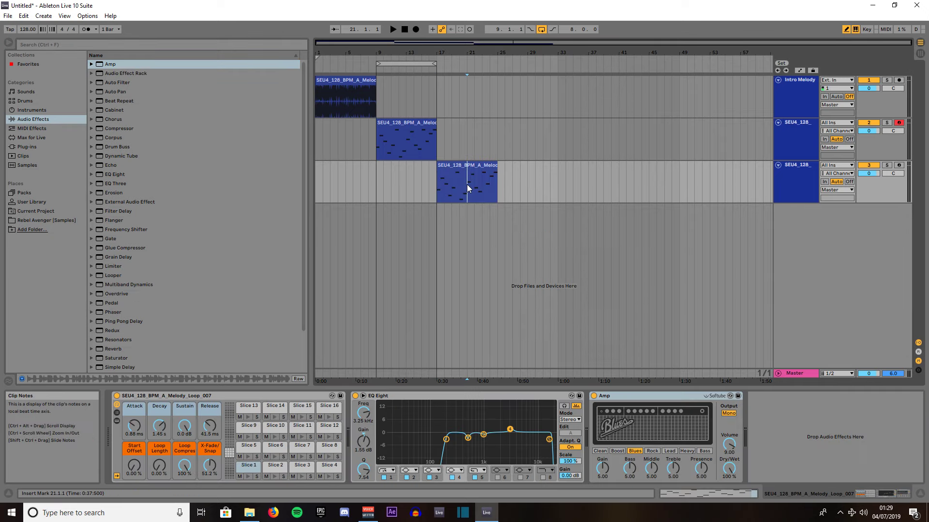
pyautogui.hotkey('ctrl', 'e')
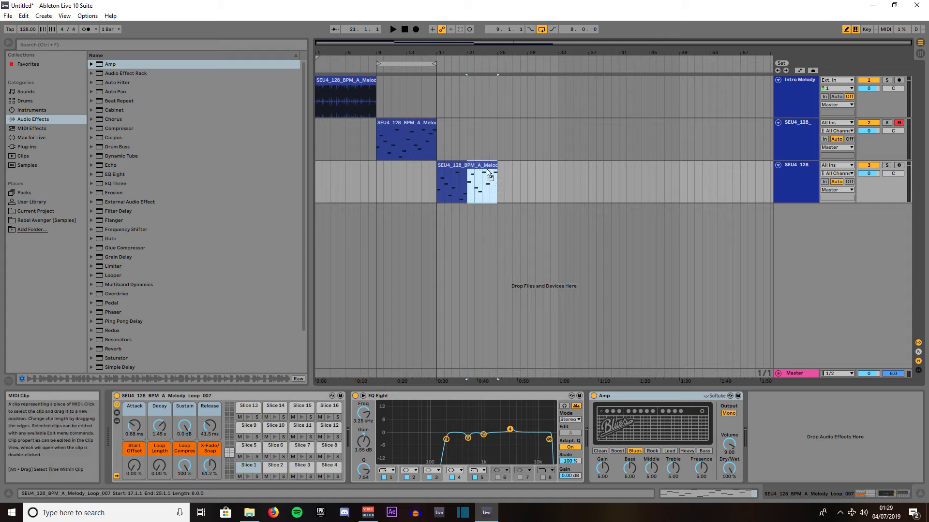
pyautogui.moveTo(477, 172); pyautogui.dragTo(522, 172)
pyautogui.moveTo(452, 168); pyautogui.dragTo(559, 168)
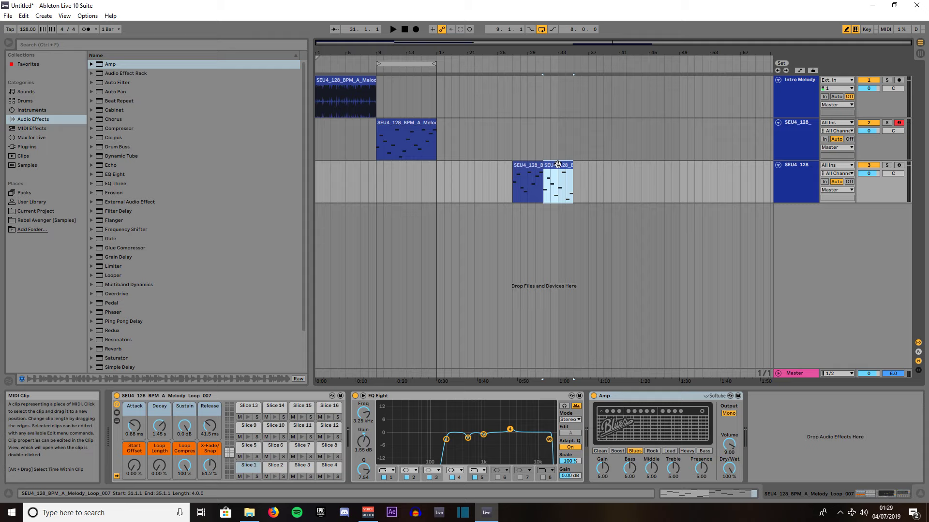
# - Consolidate the two swapped halves into one clip and move it back to start at bar 17
pyautogui.keyDown('shift'); pyautogui.click(530, 167); pyautogui.keyUp('shift')
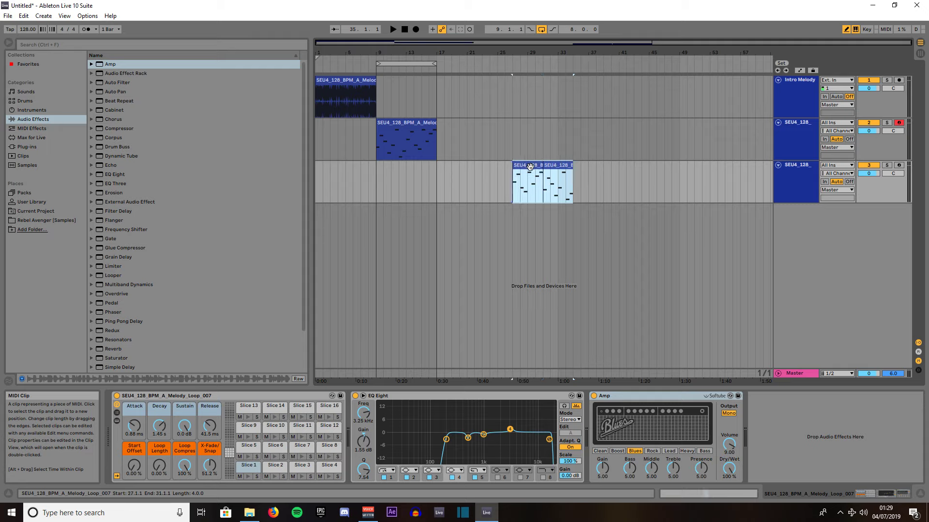
pyautogui.rightClick(530, 167)
pyautogui.click(551, 252)
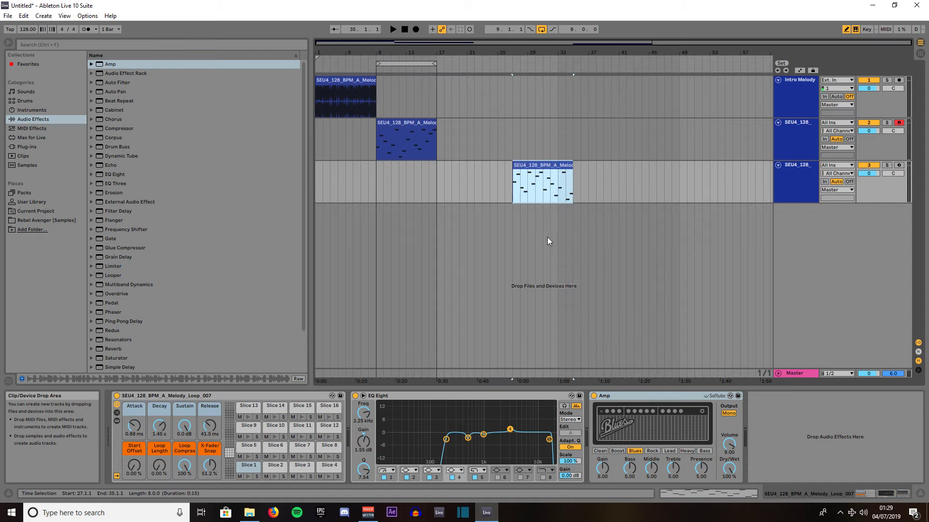
pyautogui.moveTo(537, 166); pyautogui.dragTo(463, 169)
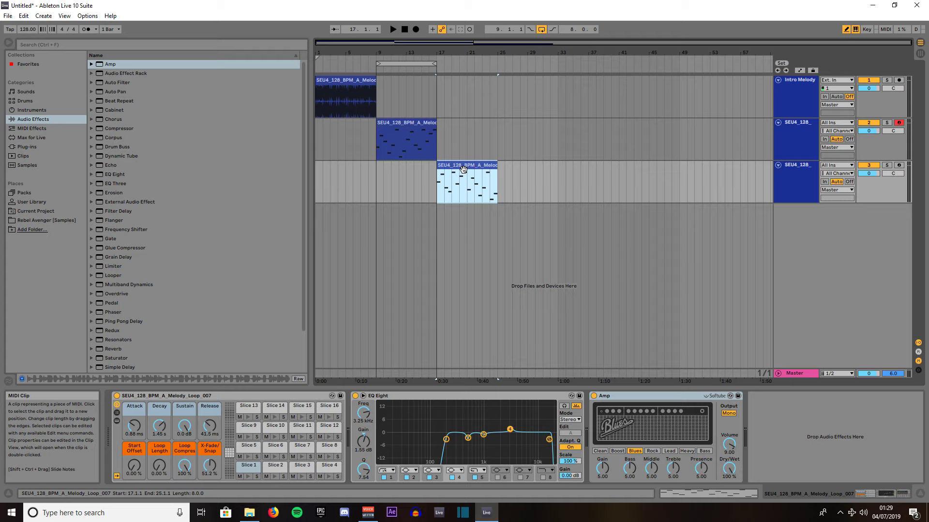
# - Add another Amp effect to the duplicated melody track
pyautogui.click(109, 66)
pyautogui.moveTo(109, 65); pyautogui.dragTo(465, 168)
pyautogui.click(465, 168)
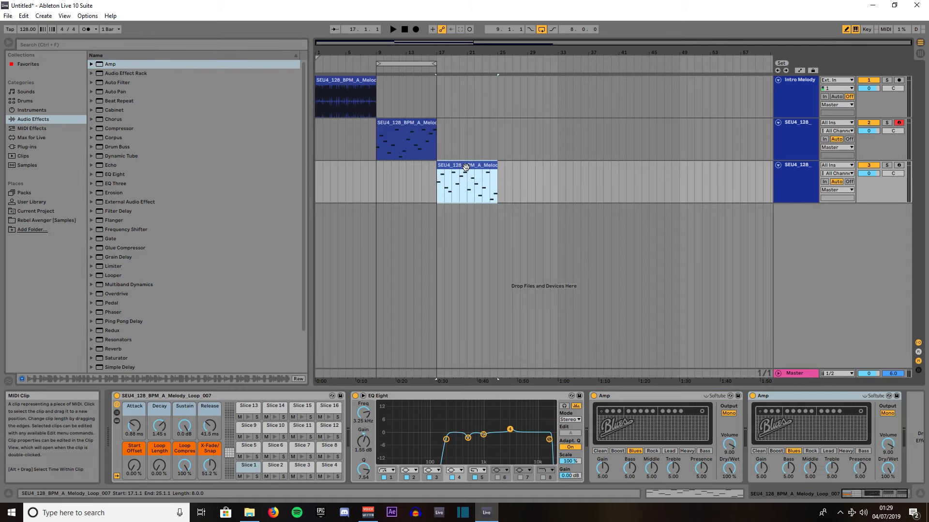
# - Loop the duplicate clip's range from bar 17 to 25 and delete the second Amp from its track
pyautogui.hotkey('ctrl', 'l')
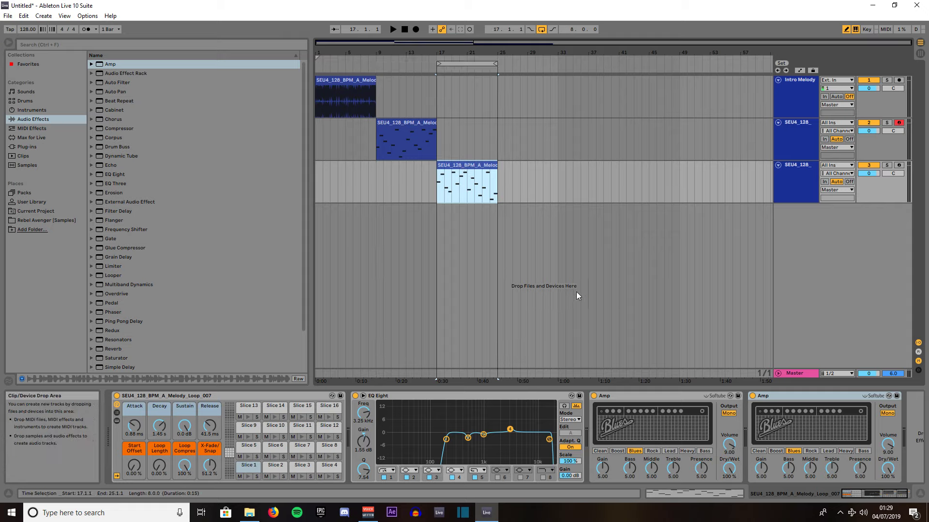
pyautogui.click(813, 399)
pyautogui.press('Delete')
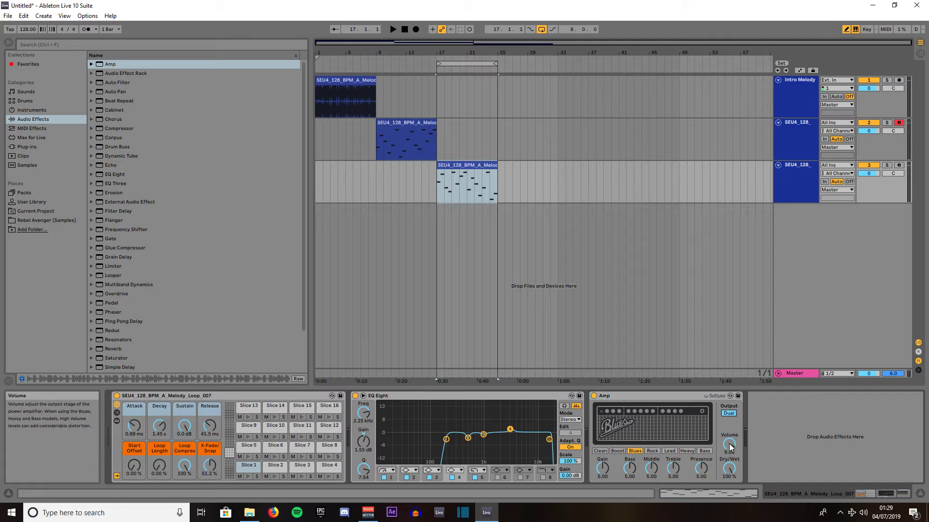
# - Set the Amp to Dual output, volume 5.60, dry/wet 65%, presence 6.50, treble 4.25, middle 4.50, bass 3.25 and gain 4.35
pyautogui.click(729, 413)
pyautogui.moveTo(729, 468); pyautogui.dragTo(729, 473)
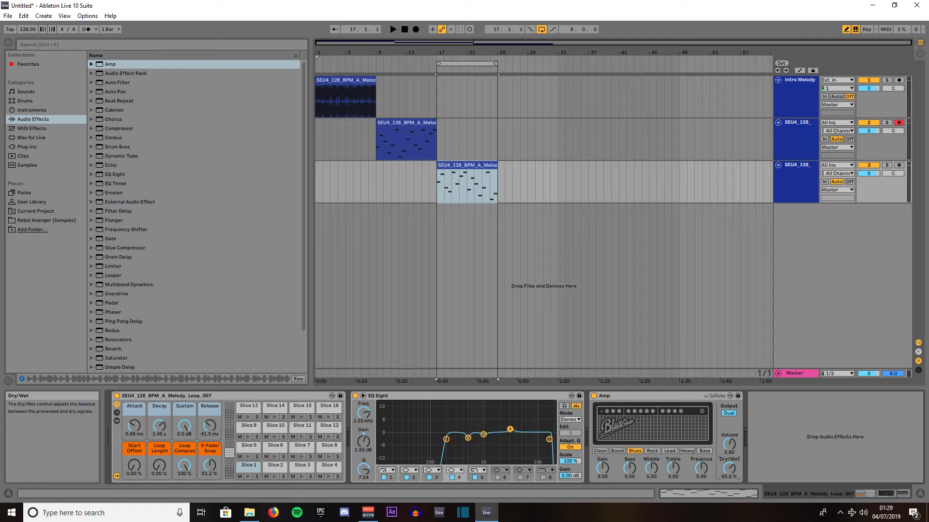
pyautogui.moveTo(696, 473); pyautogui.dragTo(696, 467)
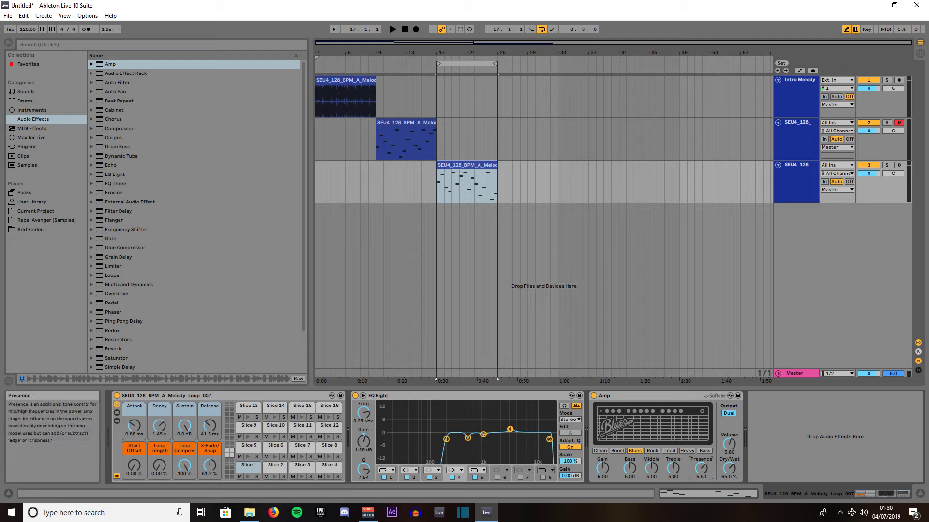
pyautogui.click(678, 468)
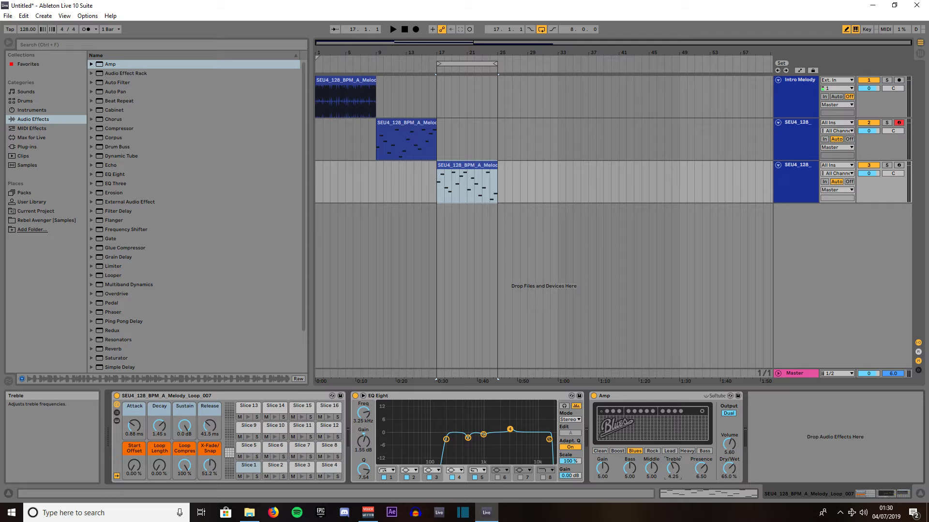
pyautogui.click(653, 467)
pyautogui.moveTo(629, 468); pyautogui.dragTo(630, 486)
pyautogui.click(602, 468)
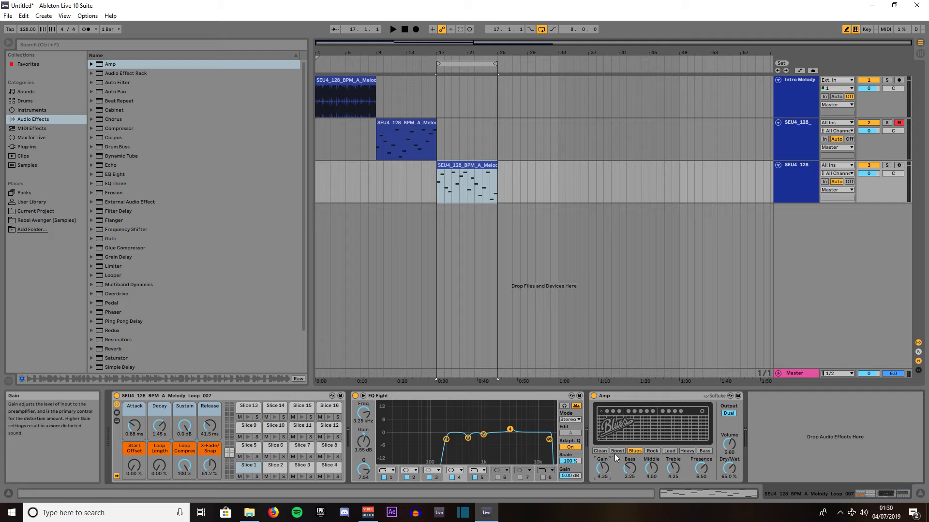
# - Play the looped melody and audition the Amp's Heavy, Clean, Boost, Blues, Rock, Lead and Bass types
pyautogui.click(691, 451)
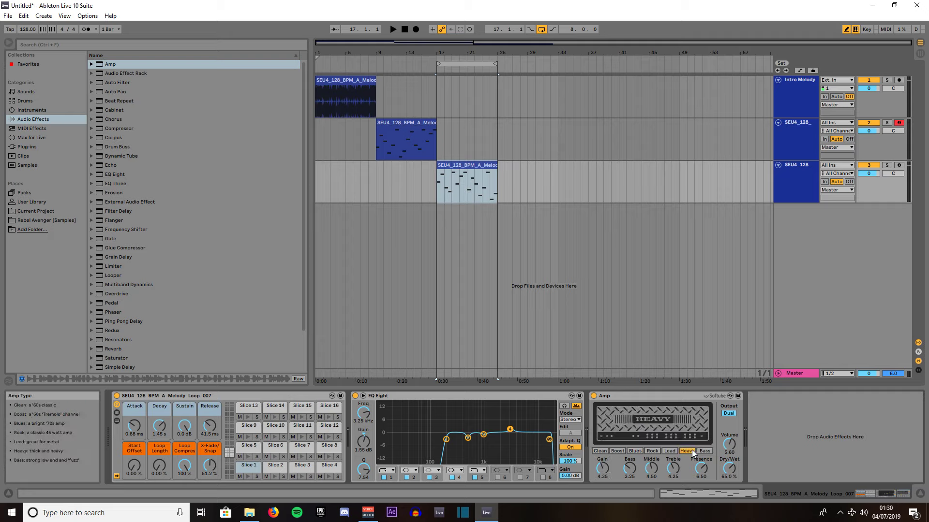
pyautogui.click(435, 67)
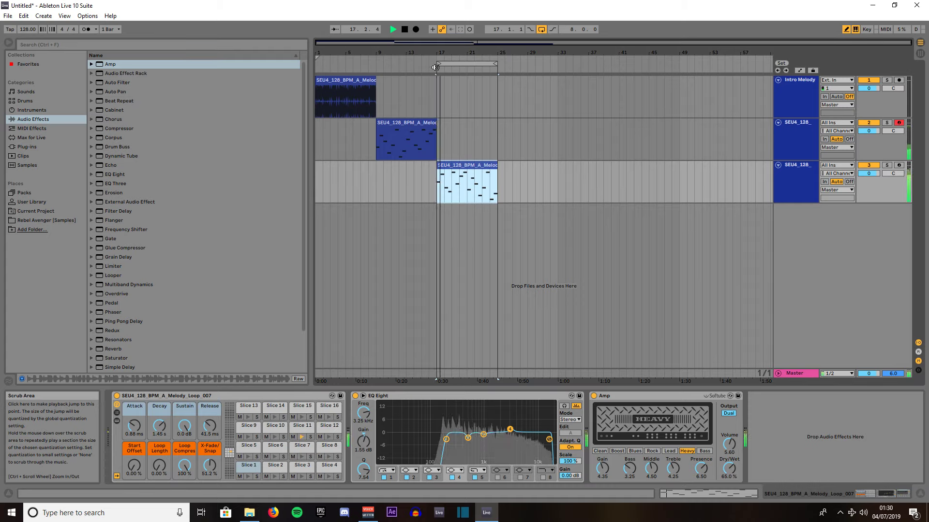
pyautogui.click(599, 451)
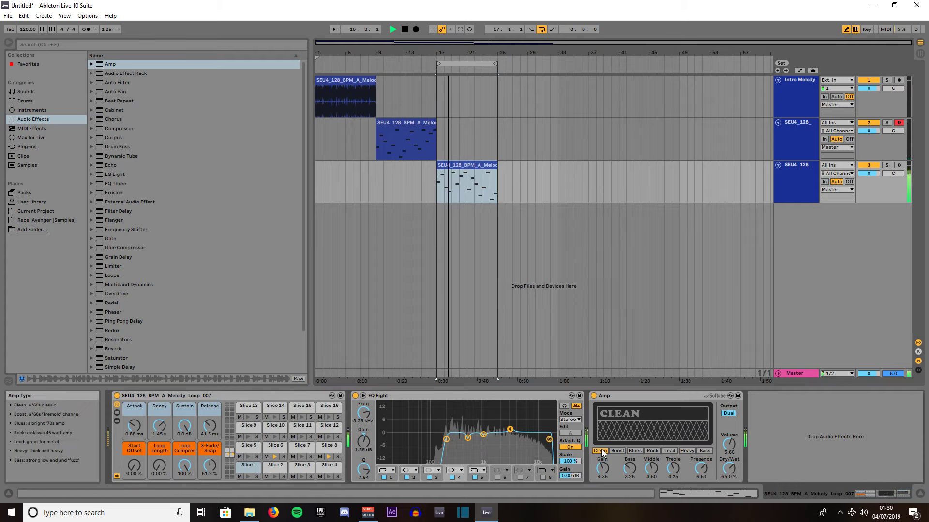
pyautogui.click(614, 451)
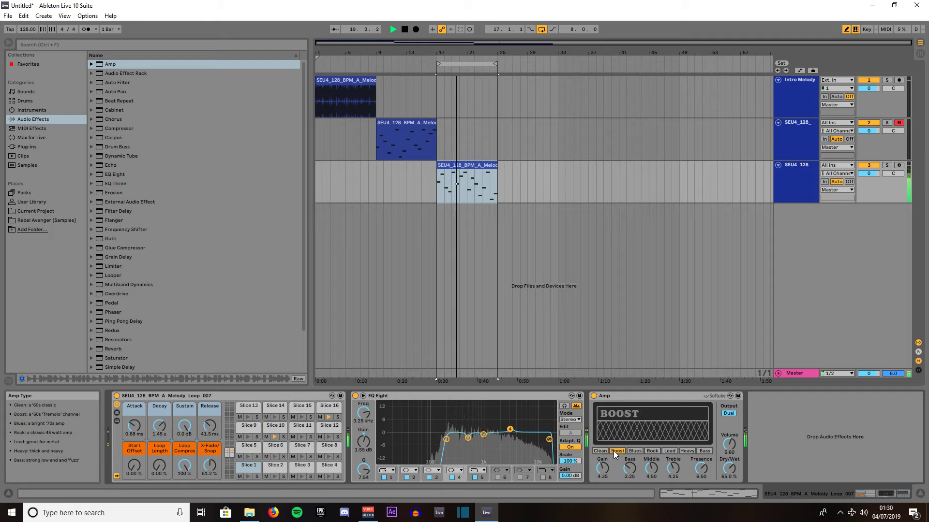
pyautogui.click(637, 451)
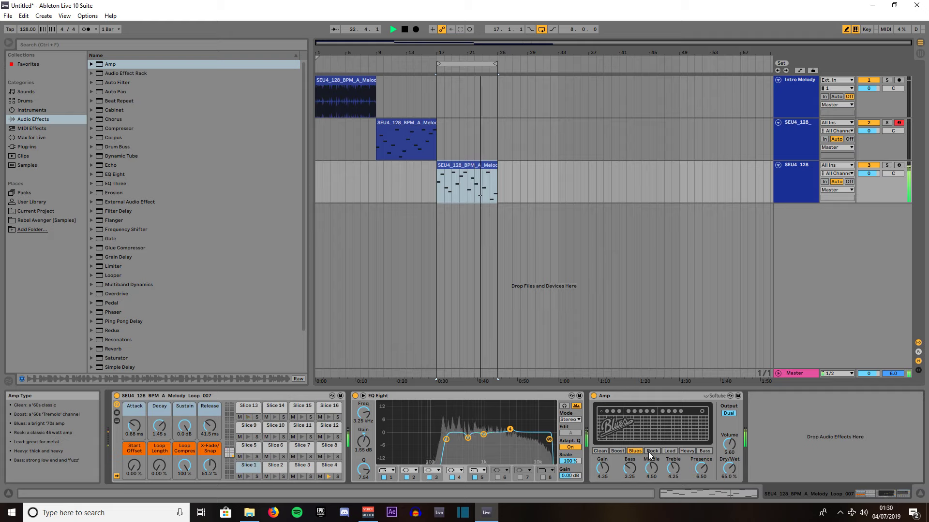
pyautogui.click(651, 450)
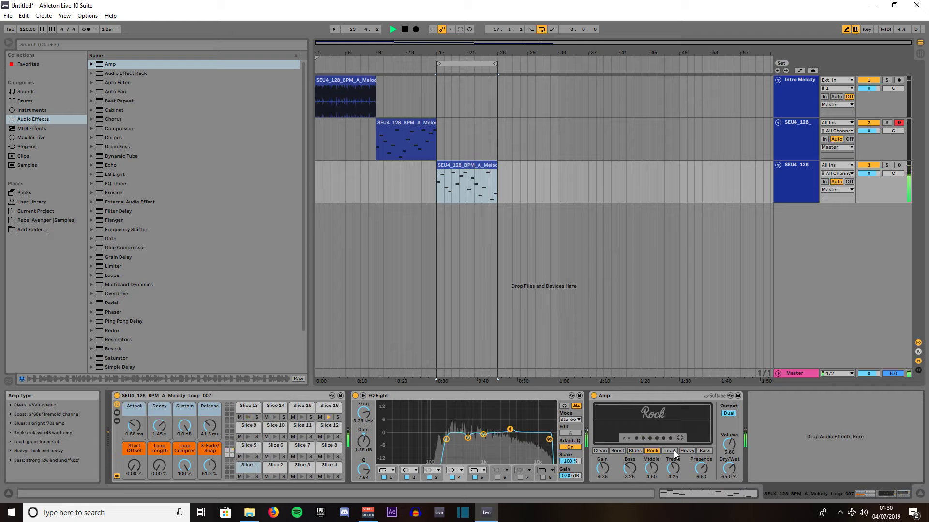
pyautogui.click(671, 451)
pyautogui.click(681, 452)
pyautogui.click(698, 450)
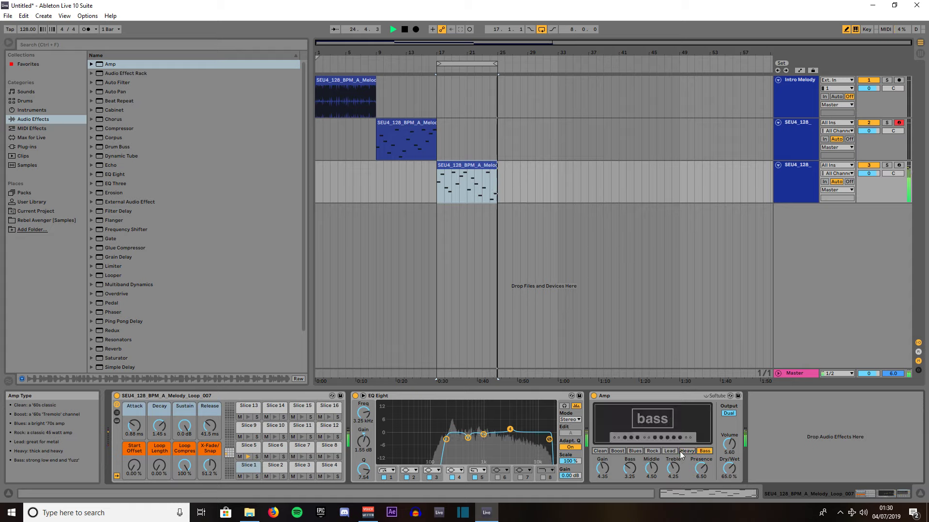
# - Compare the Amp's Clean and Boost types during playback and settle on Clean
pyautogui.click(602, 450)
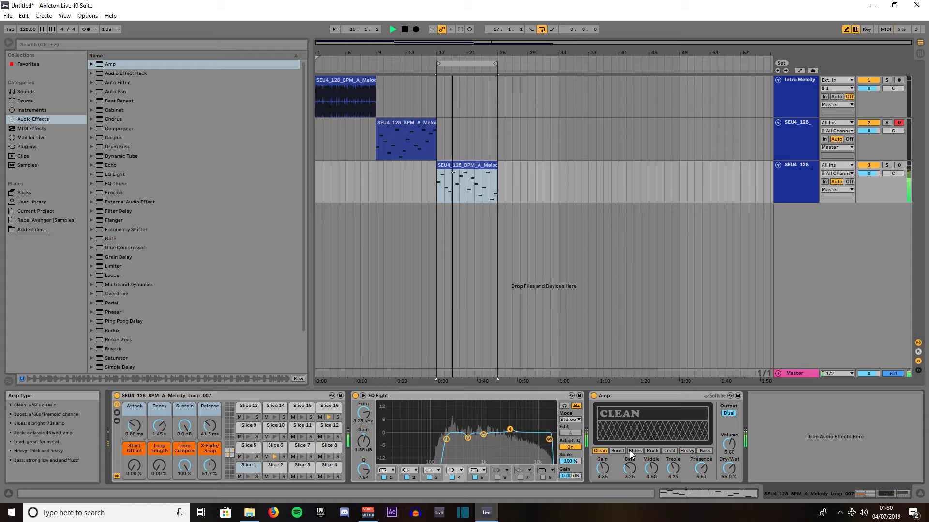
pyautogui.click(613, 451)
pyautogui.click(602, 451)
pyautogui.click(620, 452)
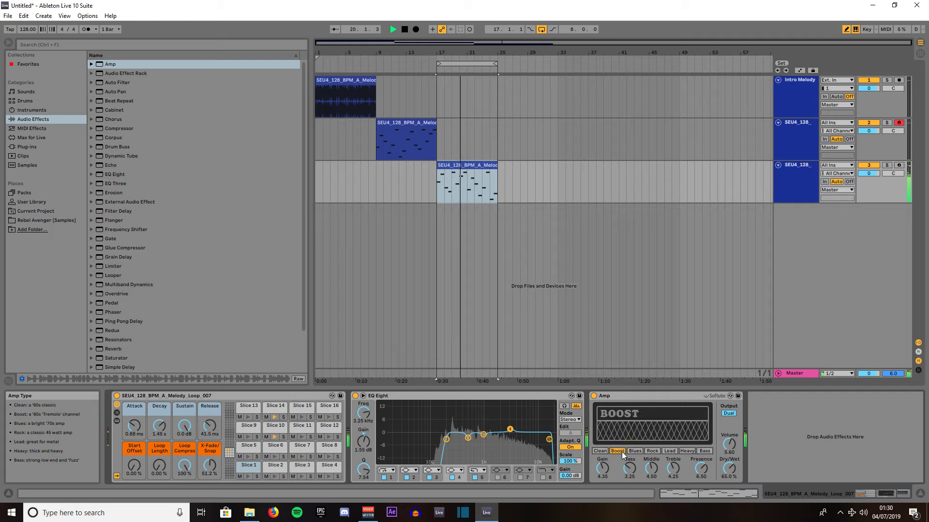
pyautogui.click(600, 451)
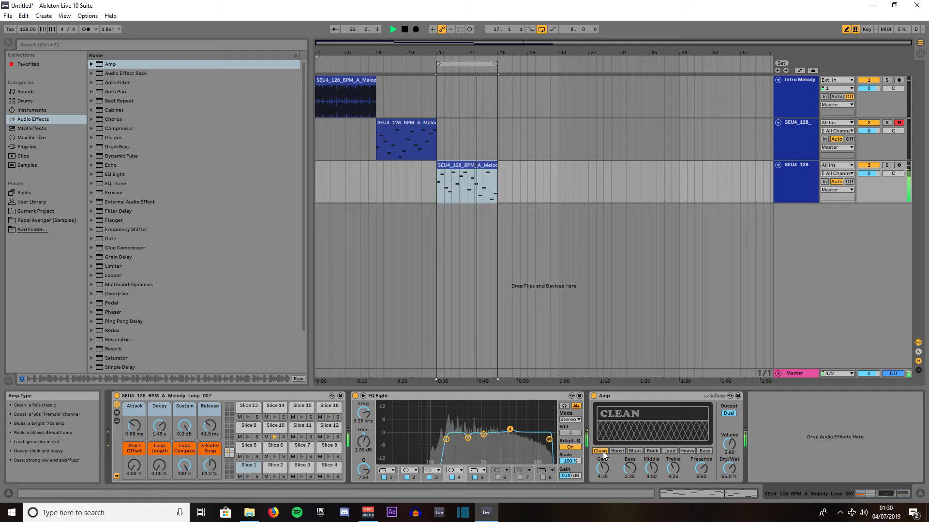
# - Set the Amp's dry/wet to 75% and stop playback
pyautogui.moveTo(727, 471)
pyautogui.mouseDown()
pyautogui.moveTo(727, 459)
pyautogui.moveTo(729, 470)
pyautogui.mouseUp()
pyautogui.press('space')
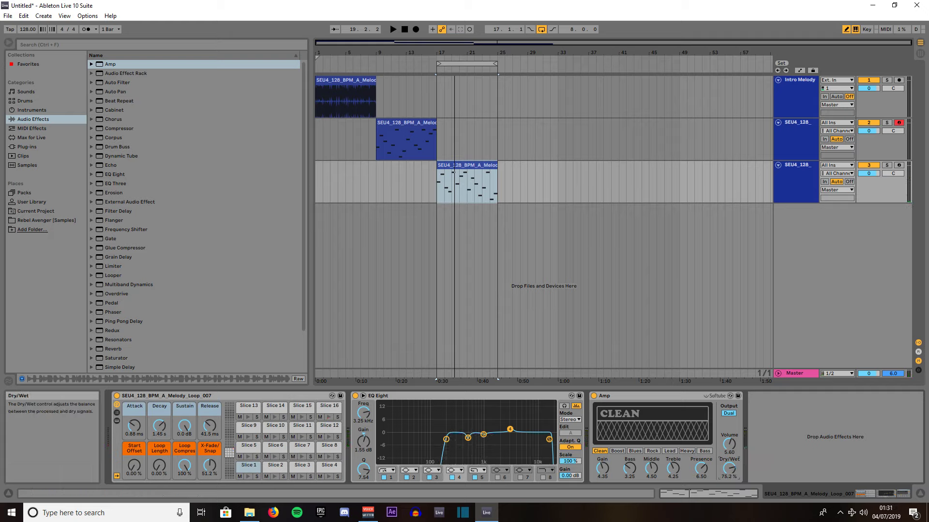
pyautogui.moveTo(728, 468); pyautogui.dragTo(729, 468)
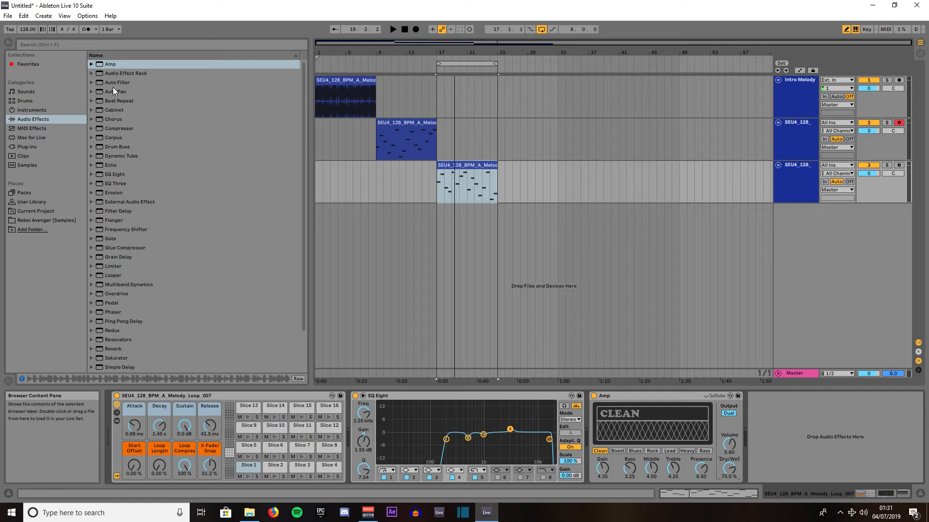
# - Add an Auto Filter to the duplicated melody track and place it between EQ Eight and the Amp
pyautogui.moveTo(113, 83); pyautogui.dragTo(462, 188)
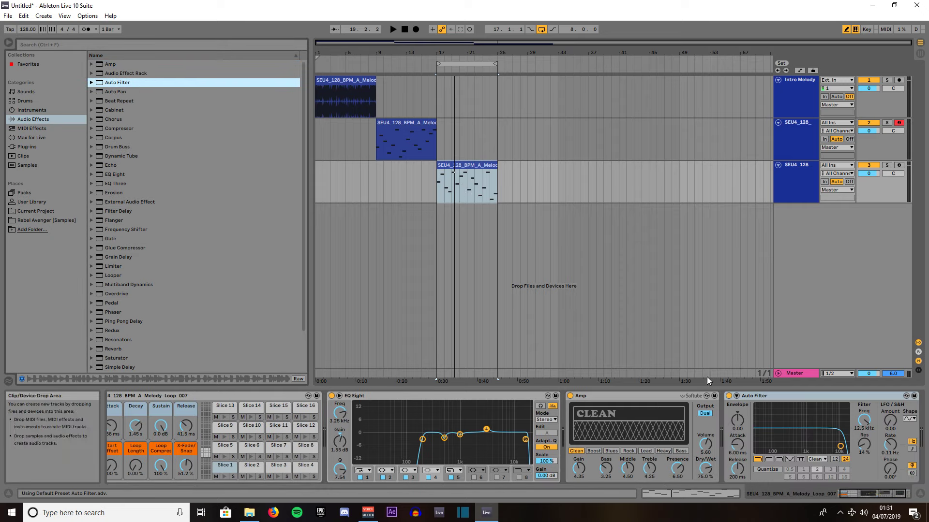
pyautogui.click(765, 396)
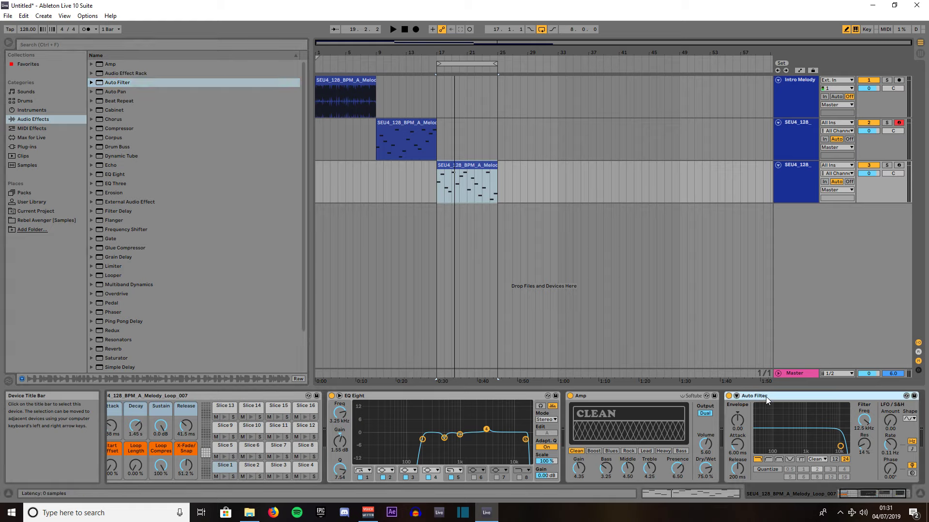
pyautogui.moveTo(765, 397); pyautogui.dragTo(556, 408)
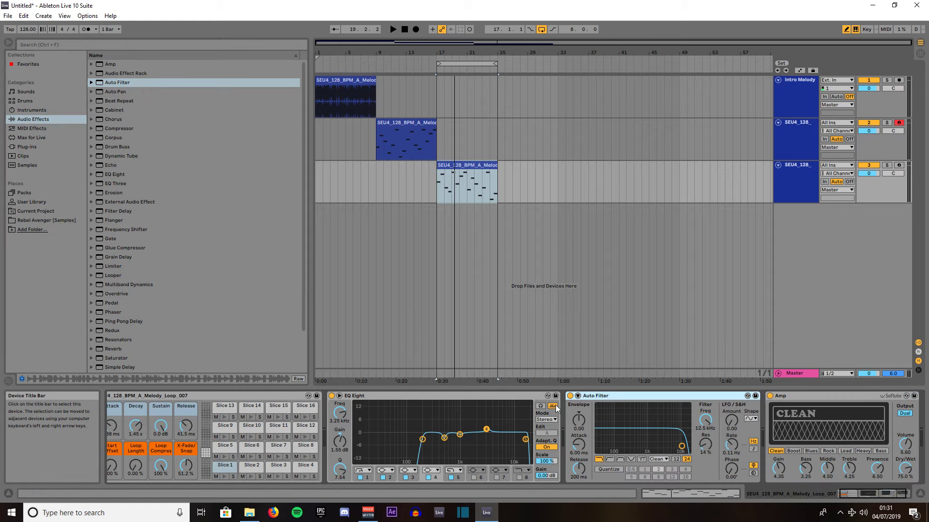
pyautogui.click(127, 398)
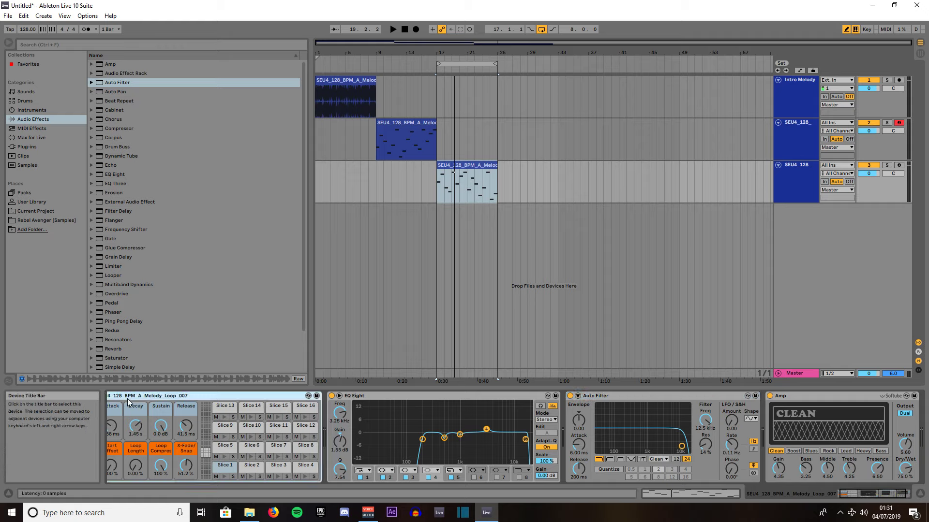
pyautogui.click(407, 399)
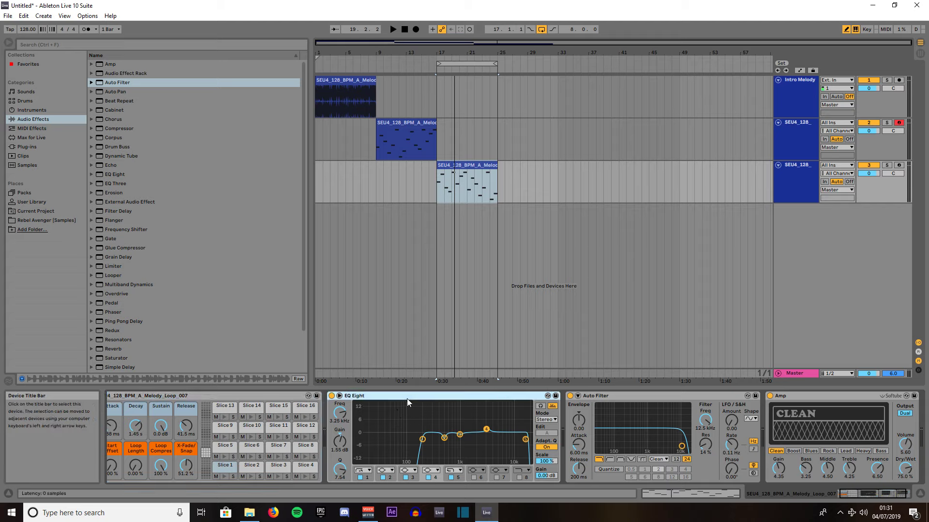
pyautogui.click(596, 398)
pyautogui.click(796, 395)
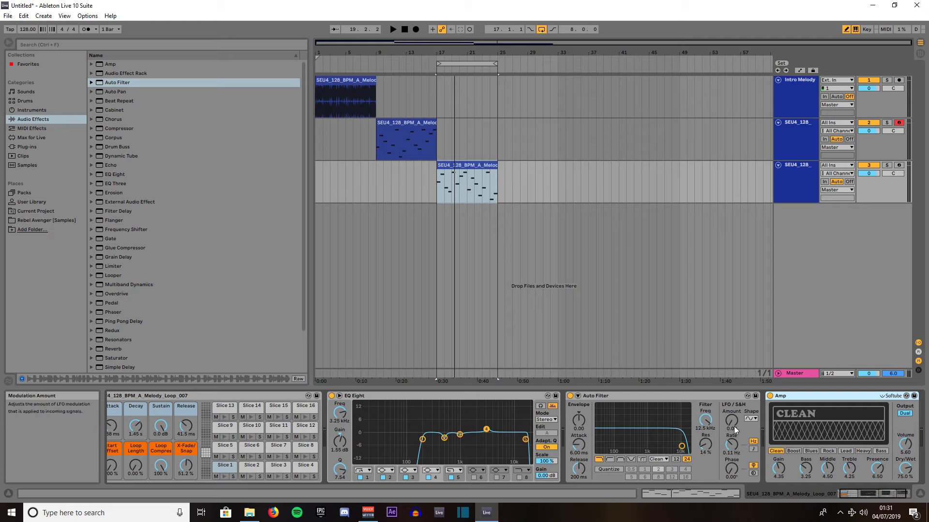
# - Extend the arrangement loop to run from bar 11 to bar 30 and disarm the second track
pyautogui.moveTo(494, 62); pyautogui.dragTo(535, 64)
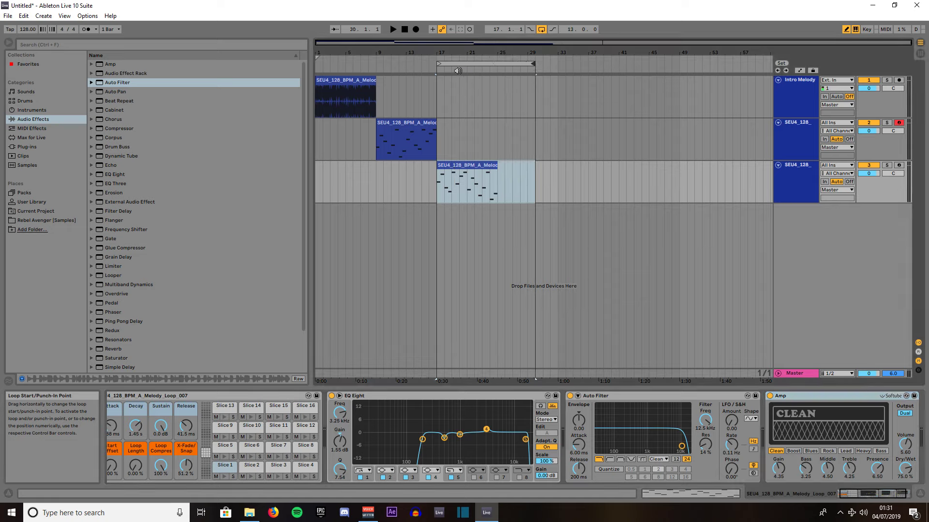
pyautogui.moveTo(437, 62); pyautogui.dragTo(389, 66)
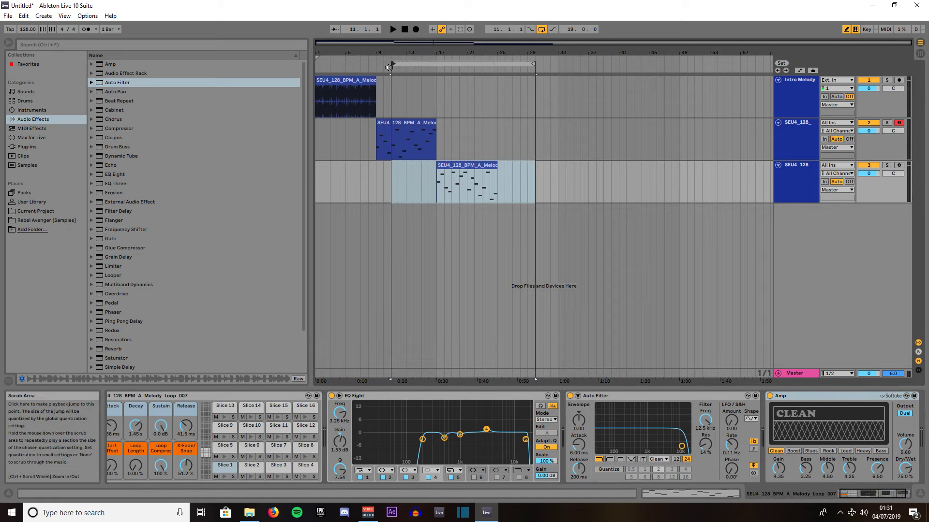
pyautogui.click(406, 176)
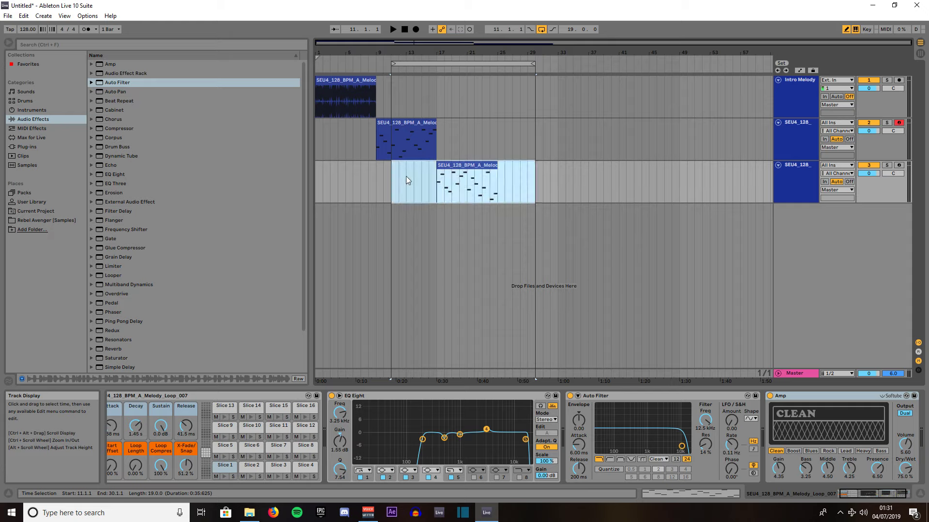
pyautogui.click(898, 125)
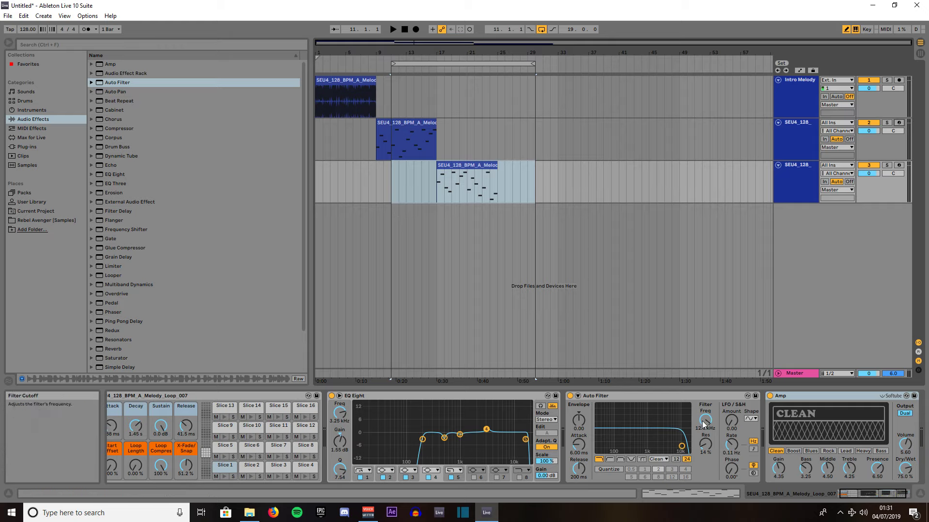
# - Set the Auto Filter cutoff to 502 Hz and record automation from bar 13 that raises it to 14.0 kHz over the third track's clip
pyautogui.moveTo(704, 423); pyautogui.dragTo(704, 462)
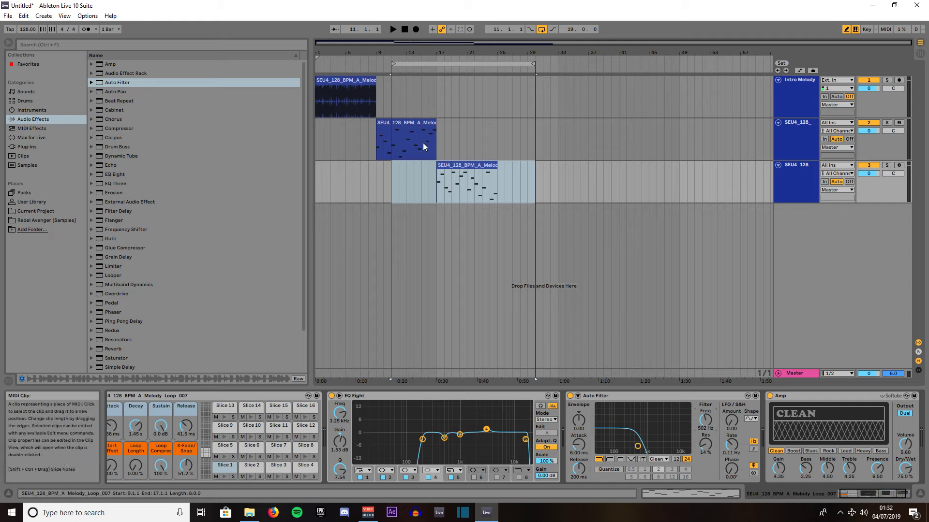
pyautogui.click(436, 184)
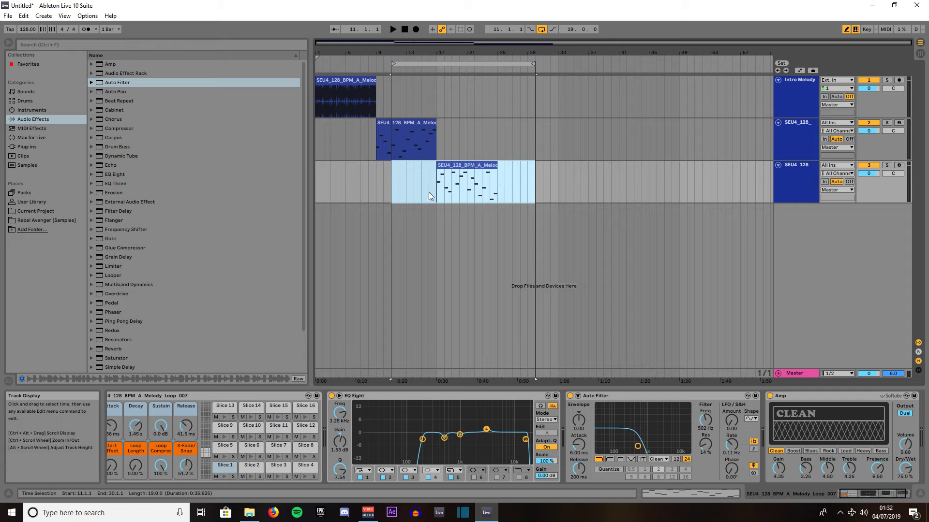
pyautogui.click(405, 173)
pyautogui.click(415, 30)
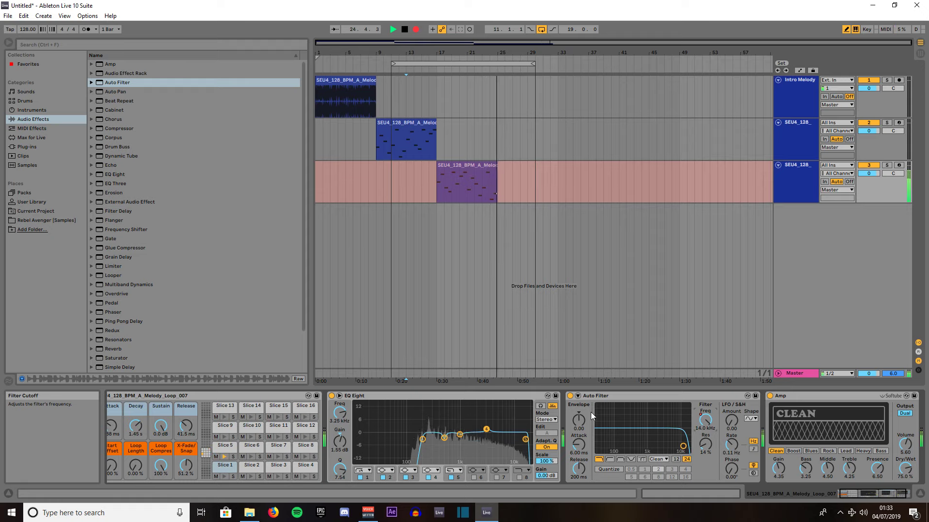
pyautogui.click(402, 187)
pyautogui.press('space')
# - Play back the recorded filter sweep through the end of the third track's clip, then stop
pyautogui.click(418, 68)
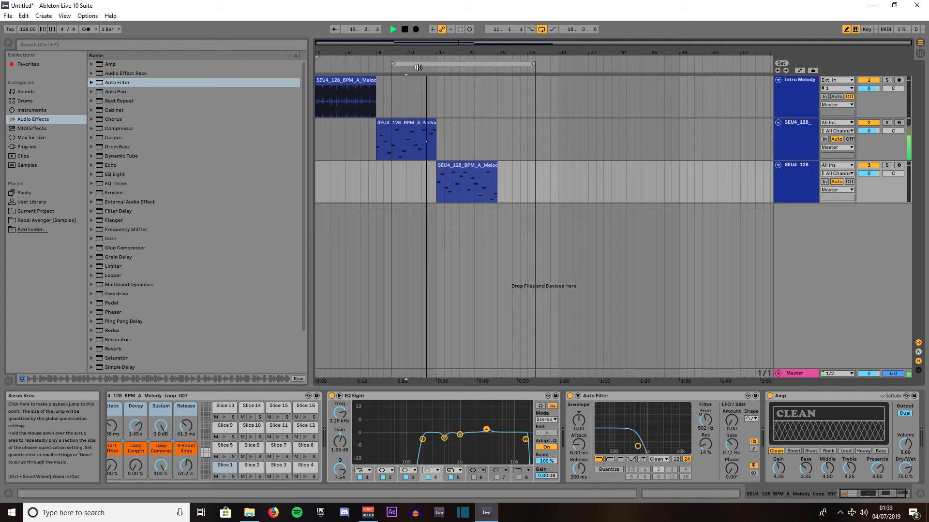
pyautogui.click(461, 167)
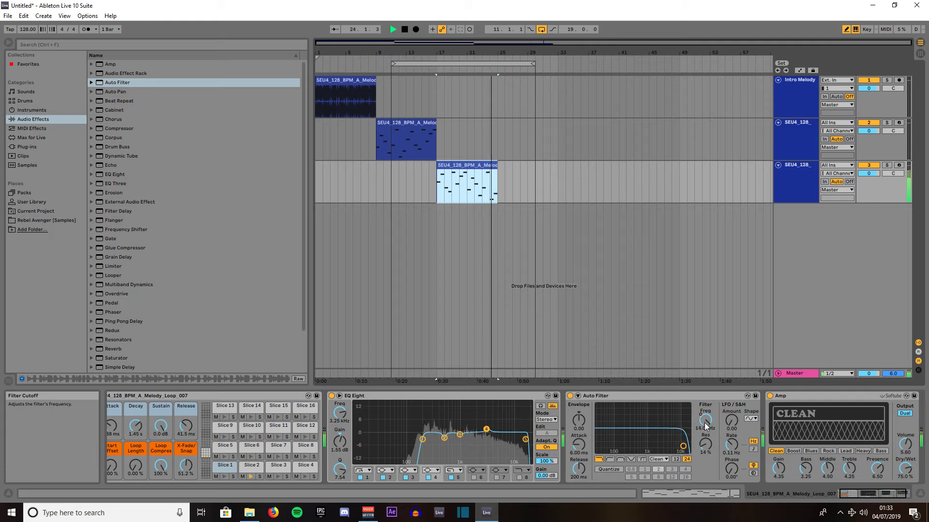
pyautogui.press('space')
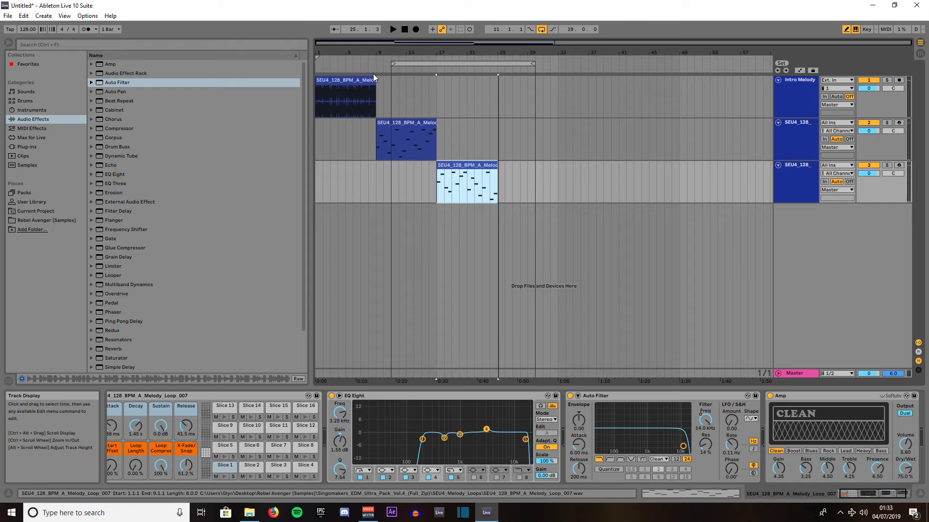
# - Extend the loop's start back to bar 1 and insert a new MIDI track below the melody tracks
pyautogui.moveTo(393, 63); pyautogui.dragTo(298, 74)
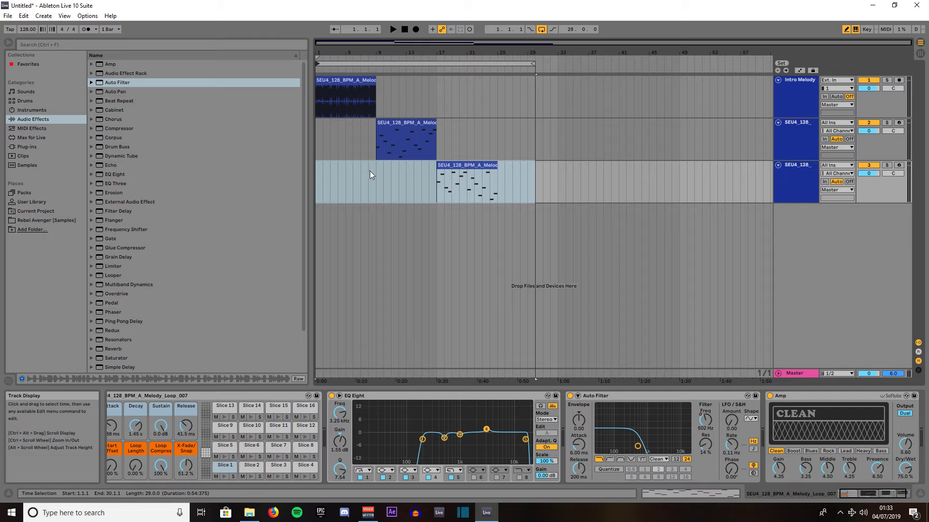
pyautogui.click(42, 17)
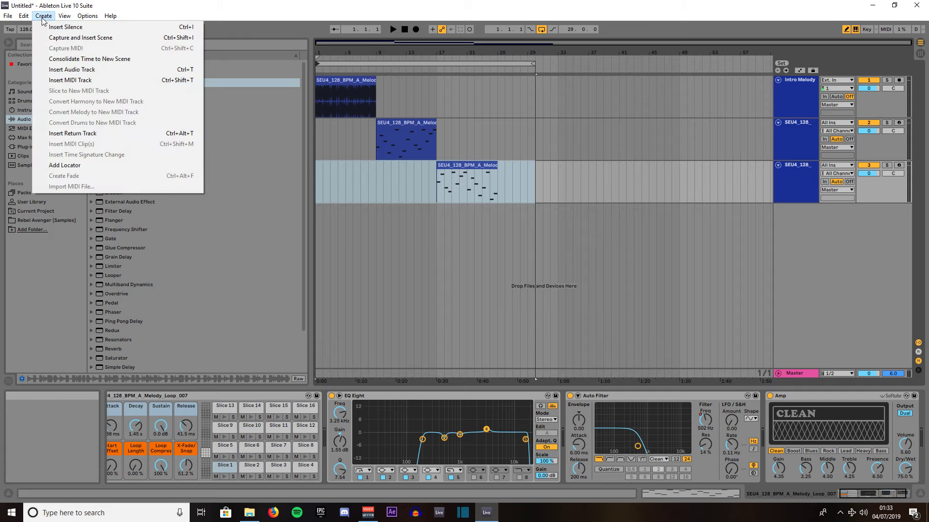
pyautogui.click(61, 80)
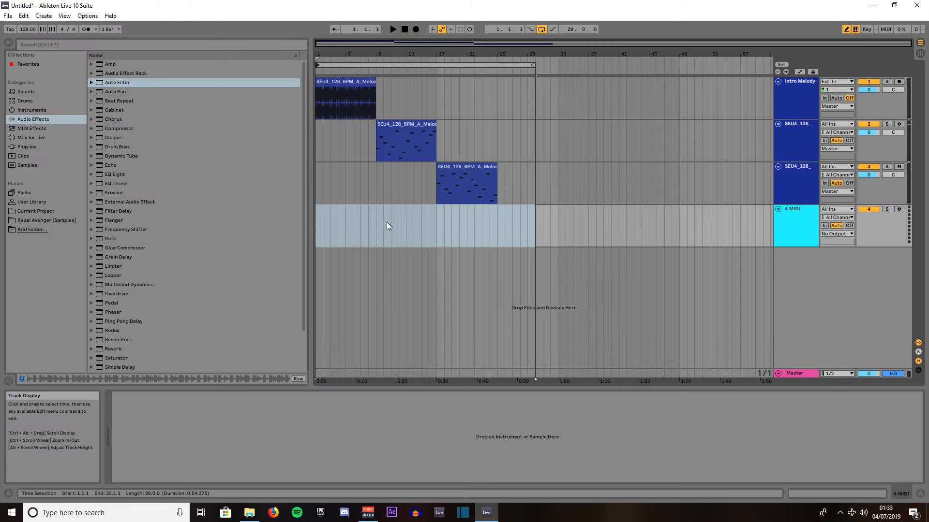
# - Create an empty eight-bar MIDI clip at bar 1 on the new MIDI track and move it to start at bar 9
pyautogui.rightClick(375, 214)
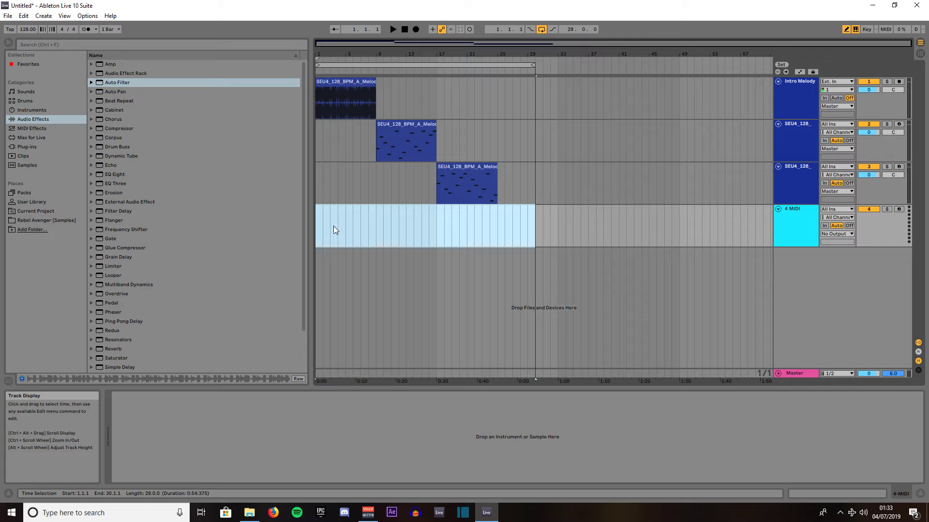
pyautogui.moveTo(317, 216); pyautogui.dragTo(373, 222)
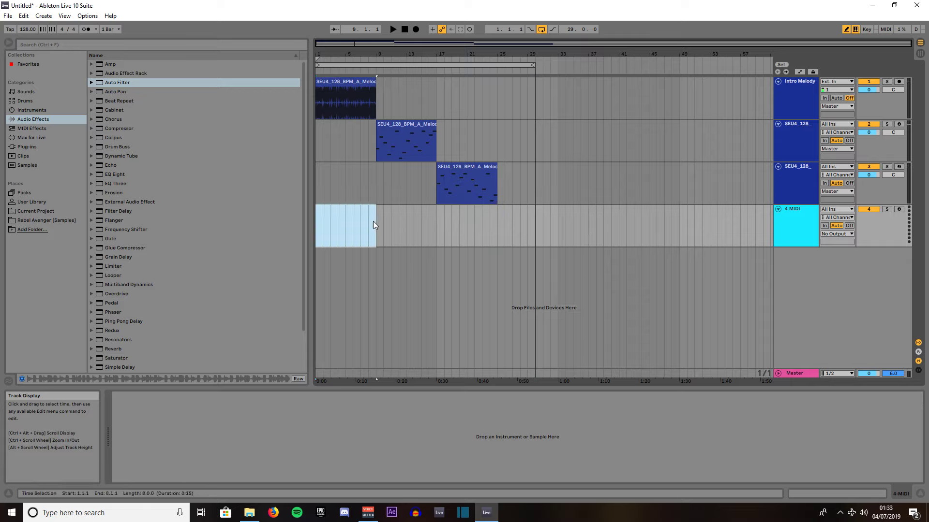
pyautogui.rightClick(339, 224)
pyautogui.click(357, 308)
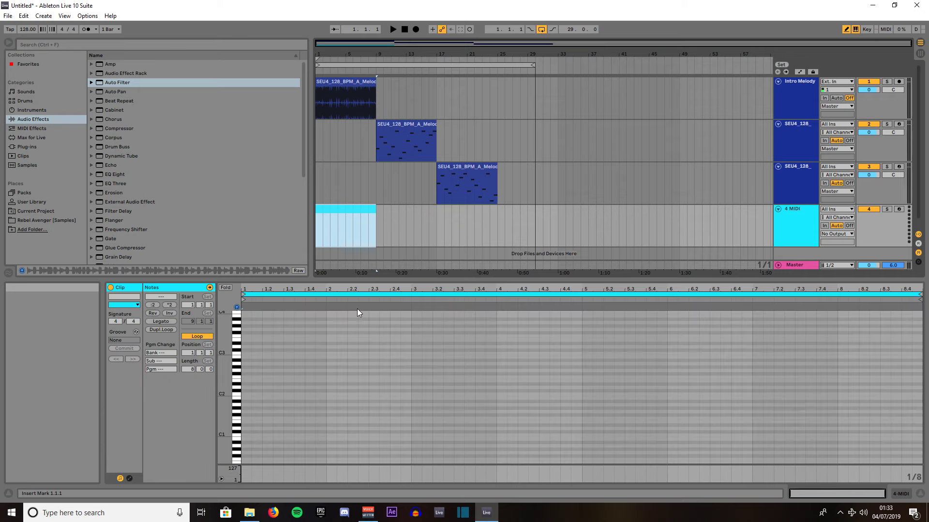
pyautogui.moveTo(344, 211); pyautogui.dragTo(403, 211)
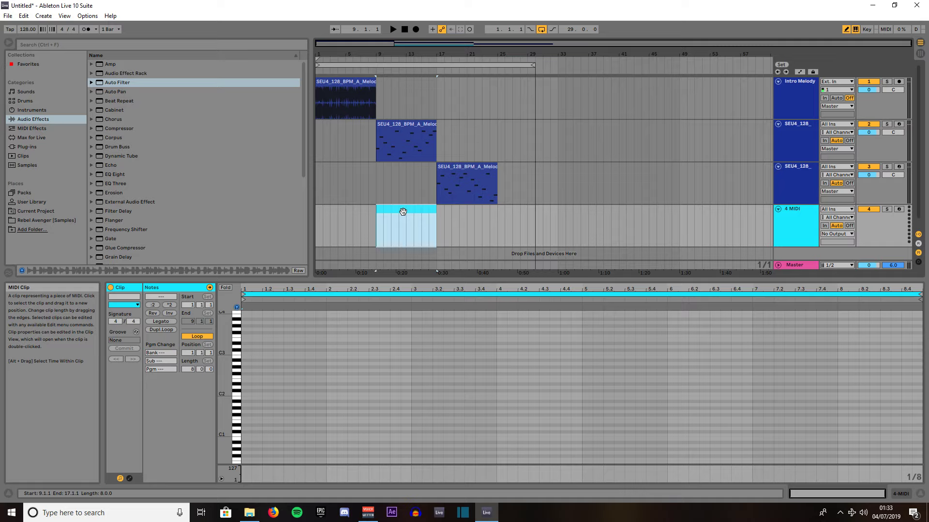
# - Loop the range of the empty MIDI clip, bars 9 to 17, and load the Impulse instrument onto its track
pyautogui.hotkey('ctrl', 'l')
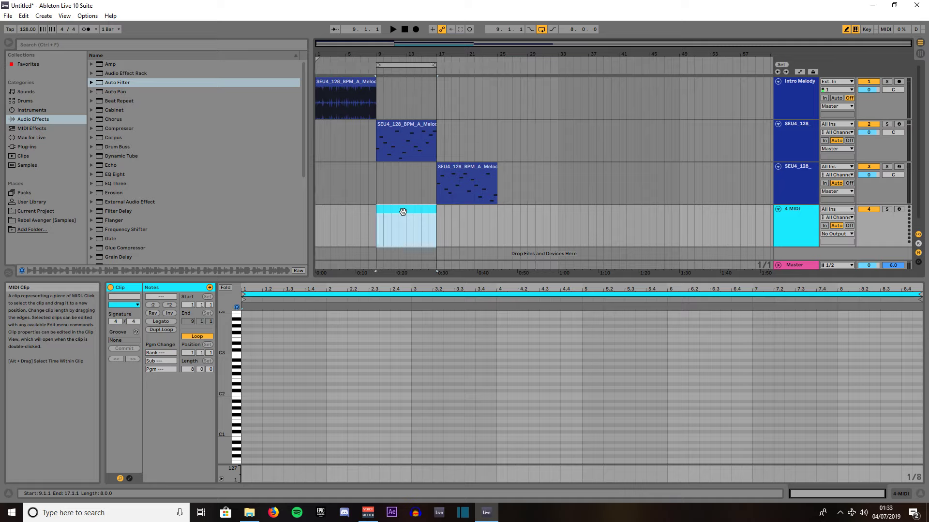
pyautogui.click(34, 110)
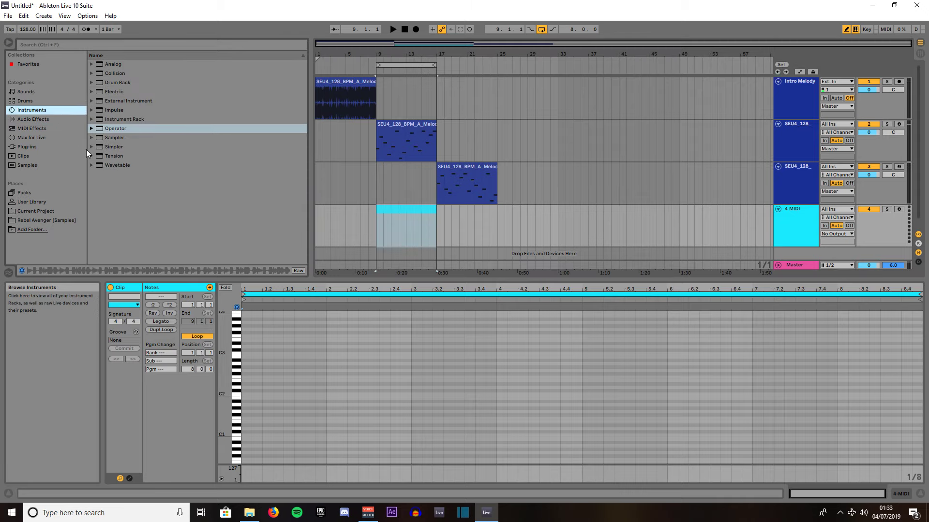
pyautogui.click(115, 111)
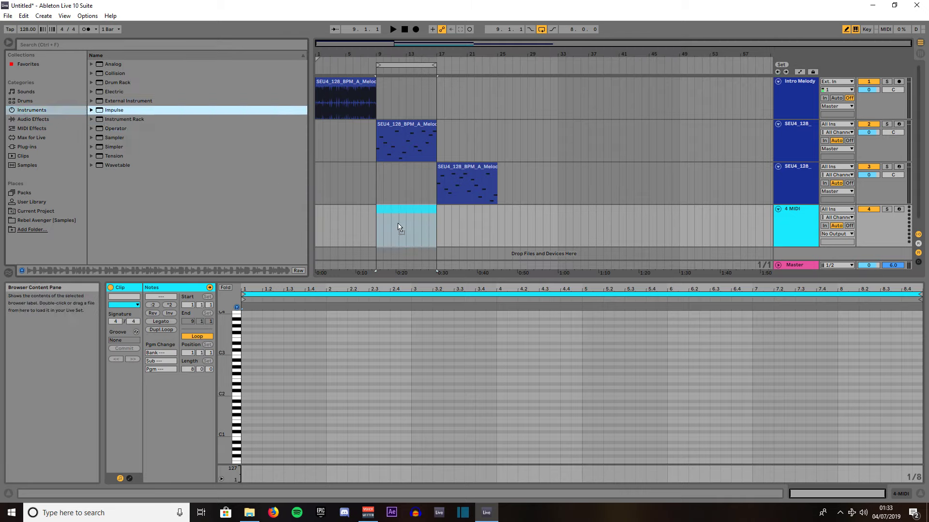
pyautogui.moveTo(399, 227); pyautogui.dragTo(397, 228)
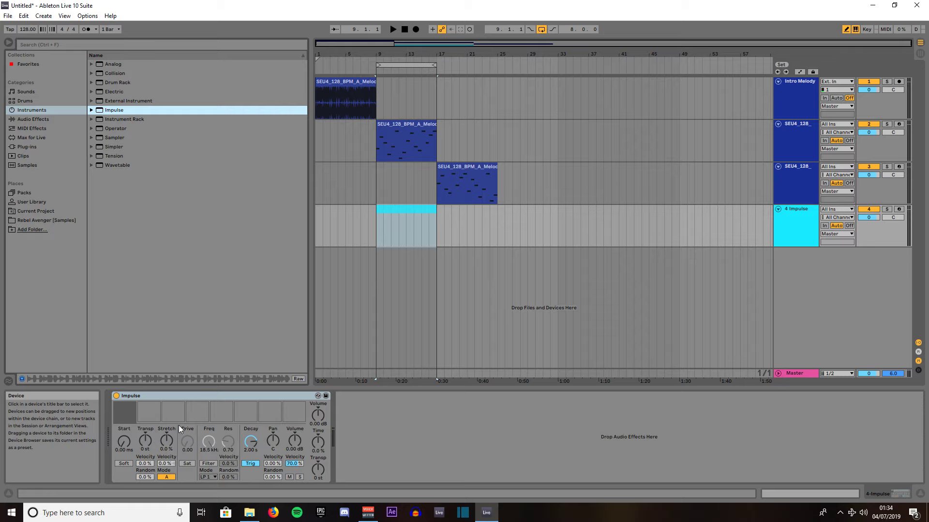
# - Audition the kick one-shots in the EDM Ultra Pack and load SEU4_Kick_05.wav into Impulse's first slot
pyautogui.click(47, 221)
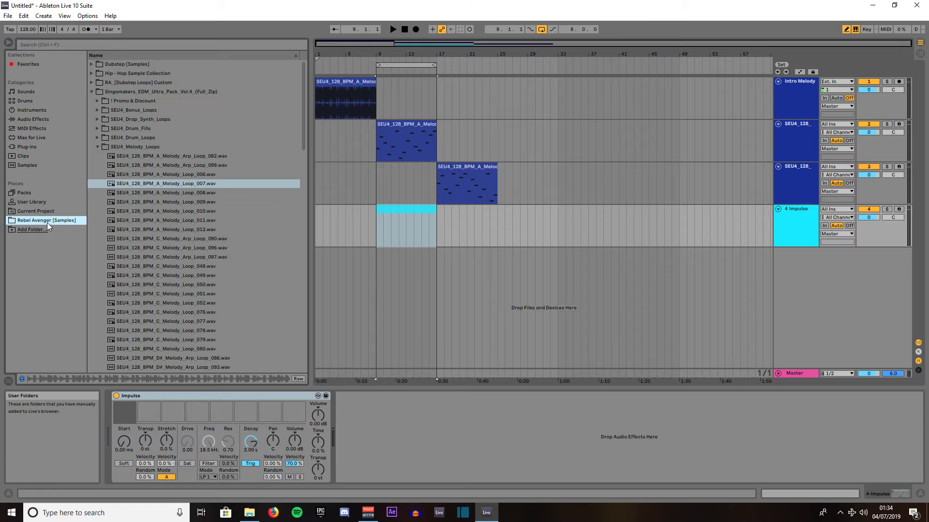
pyautogui.click(97, 148)
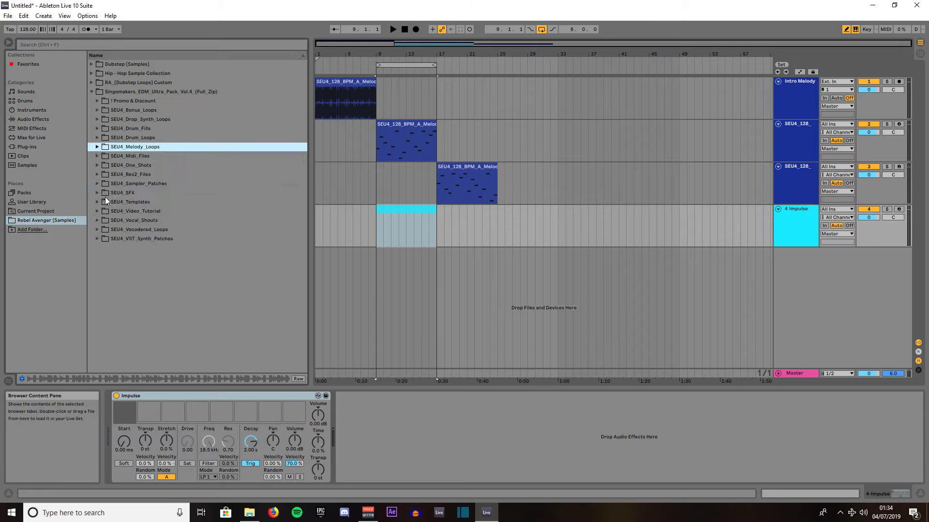
pyautogui.click(97, 165)
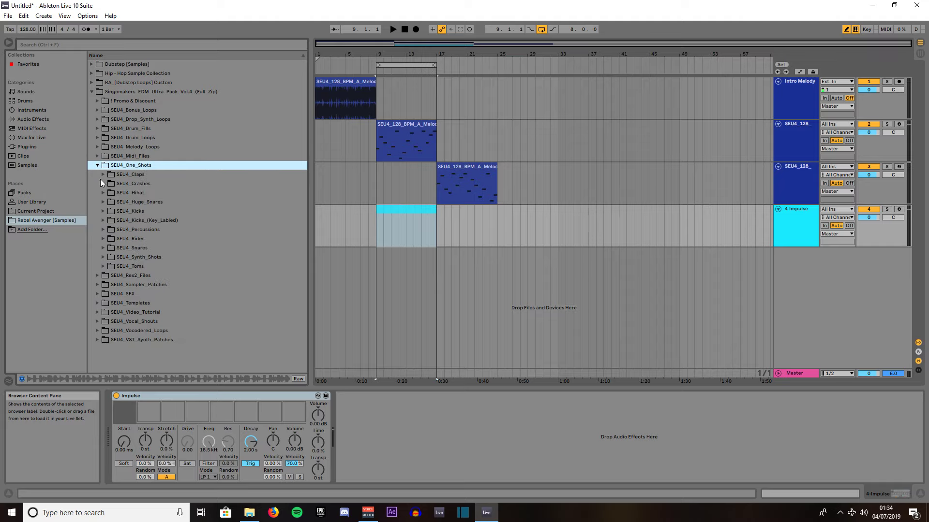
pyautogui.click(102, 213)
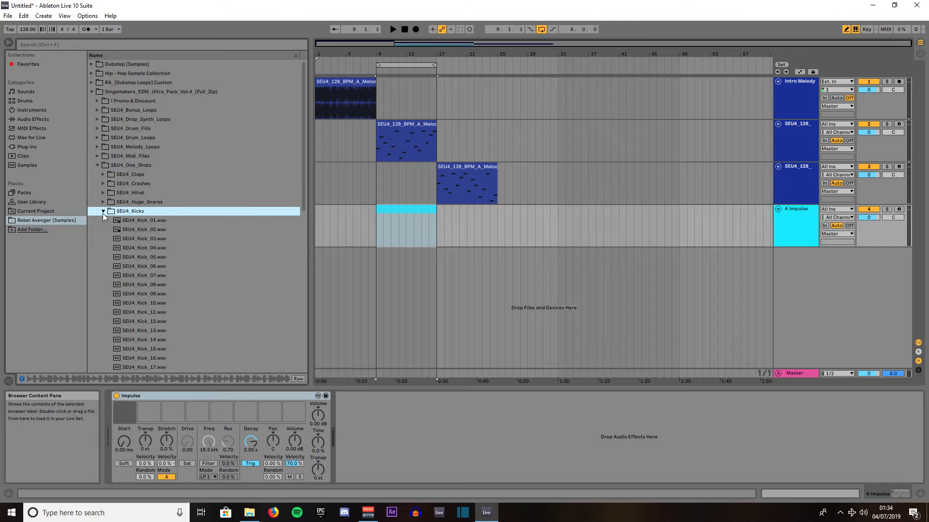
pyautogui.click(131, 222)
pyautogui.click(132, 230)
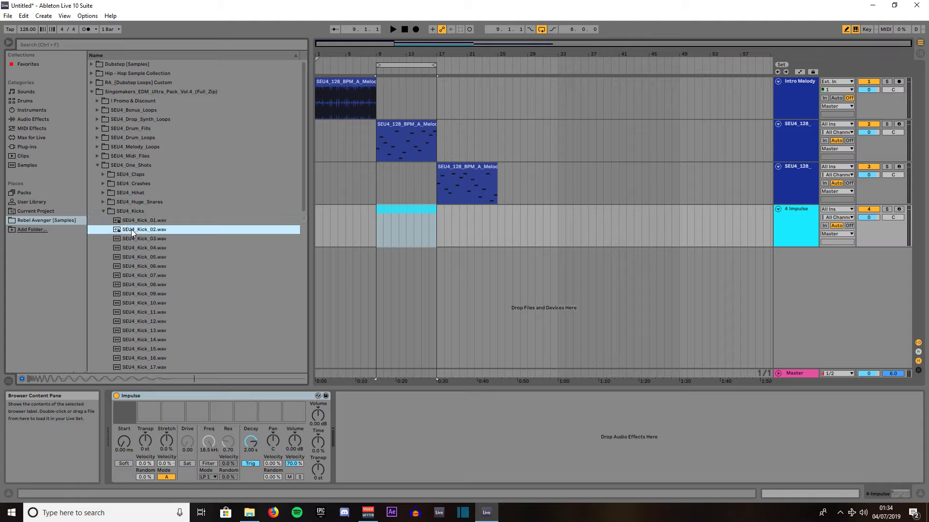
pyautogui.click(130, 239)
pyautogui.click(131, 247)
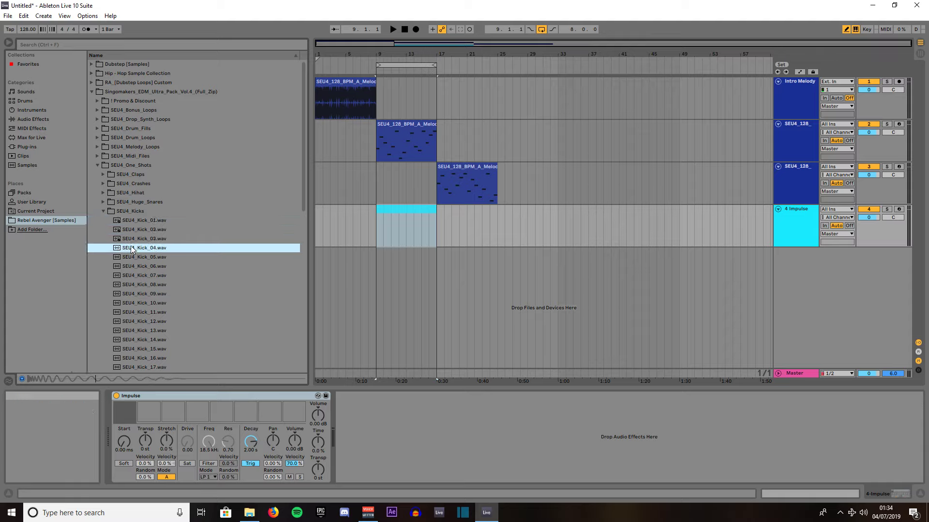
pyautogui.click(131, 258)
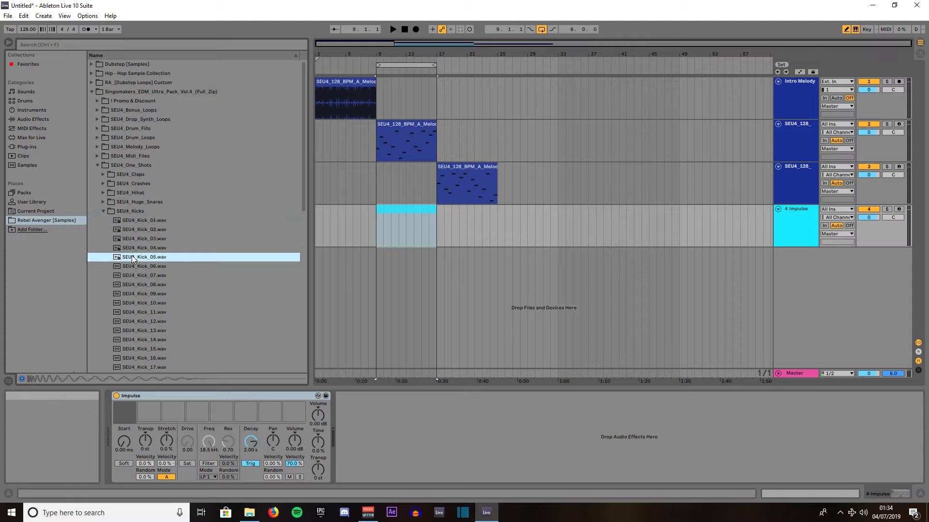
pyautogui.moveTo(132, 256); pyautogui.dragTo(125, 410)
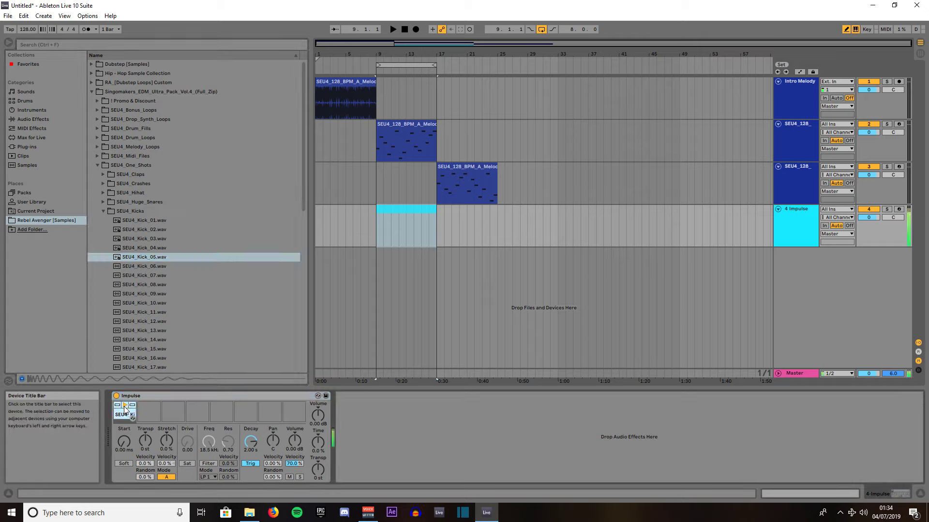
# - Load the snare one-shot SEU4_Snare_02.wav into Impulse's second slot and set its volume to 3.49 dB
pyautogui.click(103, 212)
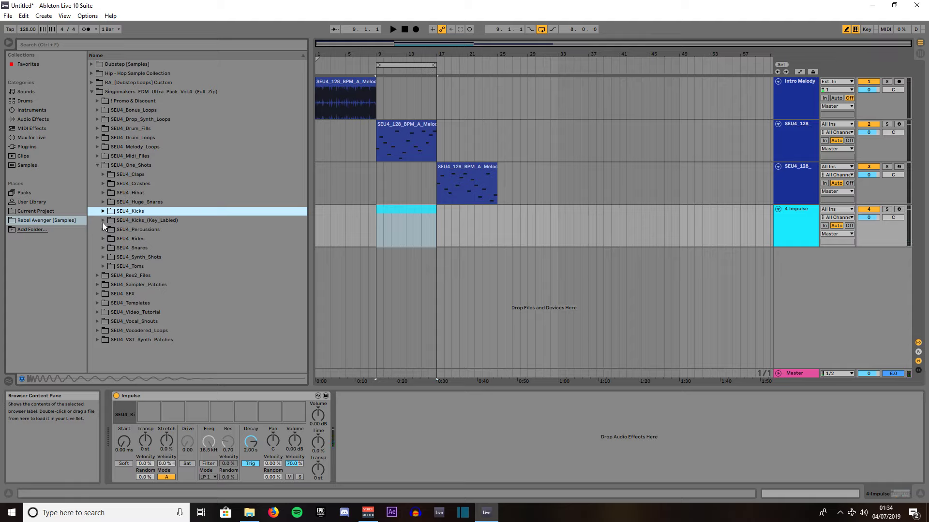
pyautogui.click(102, 248)
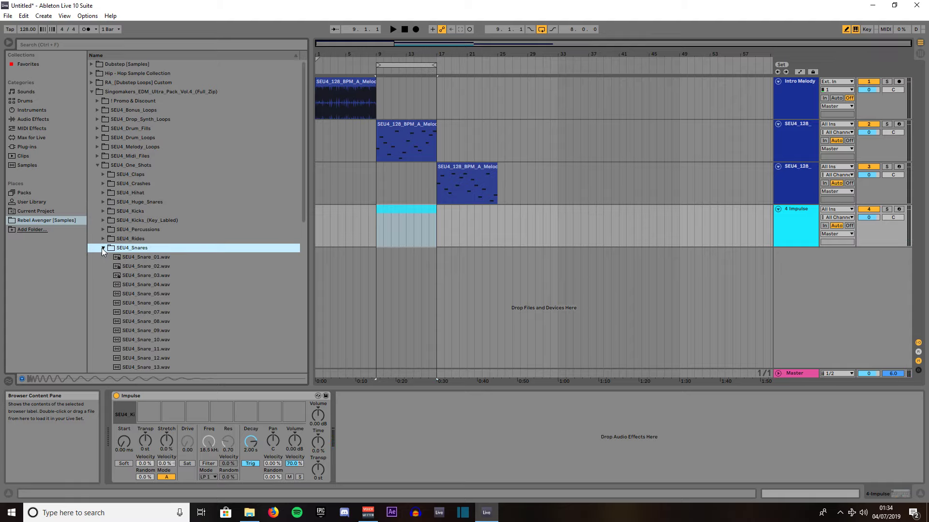
pyautogui.click(141, 259)
pyautogui.click(138, 267)
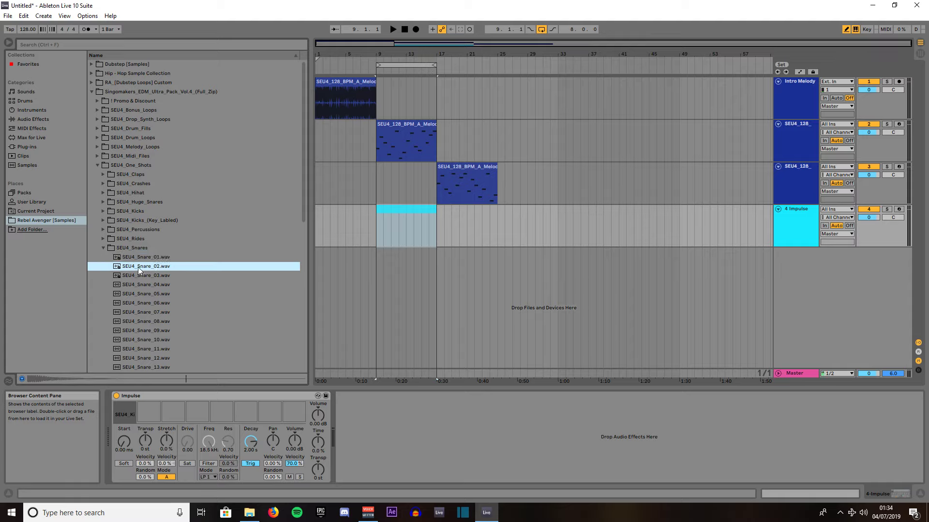
pyautogui.moveTo(138, 267); pyautogui.dragTo(150, 414)
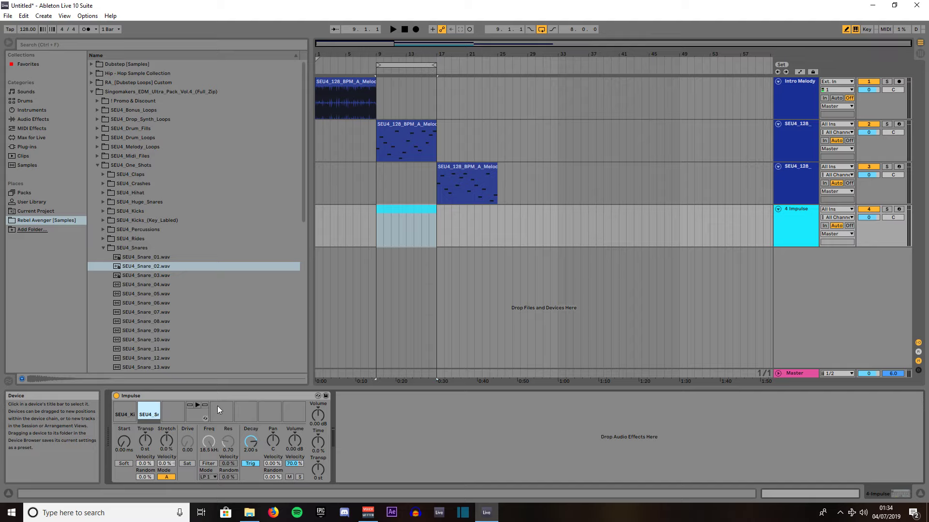
pyautogui.click(295, 439)
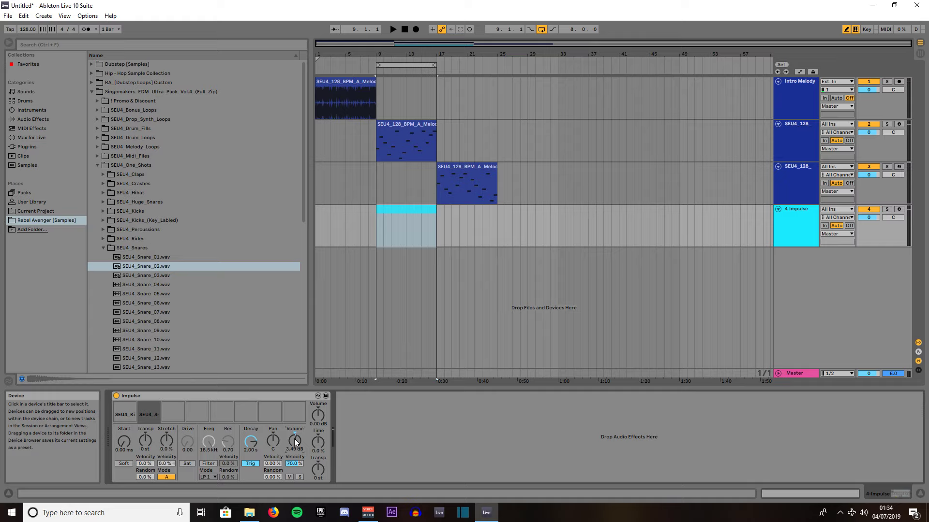
# - Audition the hi-hat one-shots, load SEU4_Hihat_06.wav into Impulse's third slot, and set its volume to 5.03 dB
pyautogui.click(101, 248)
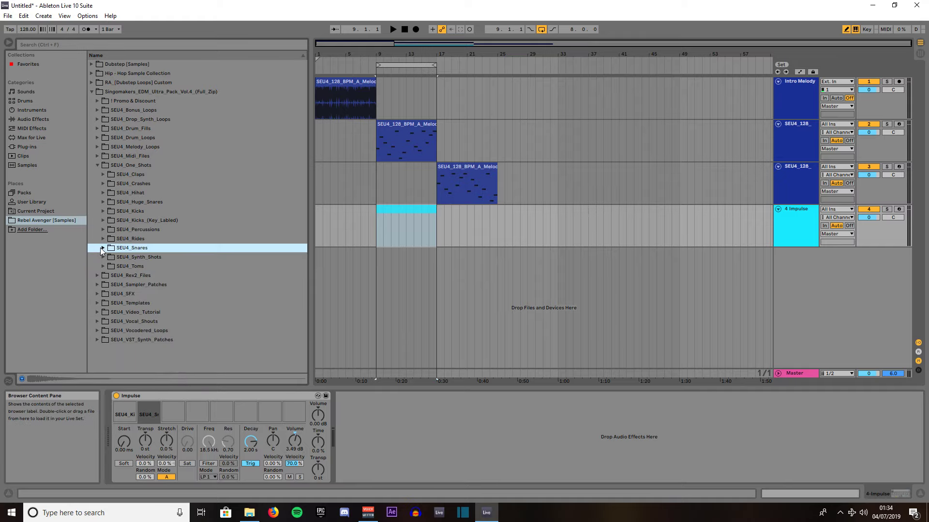
pyautogui.click(103, 193)
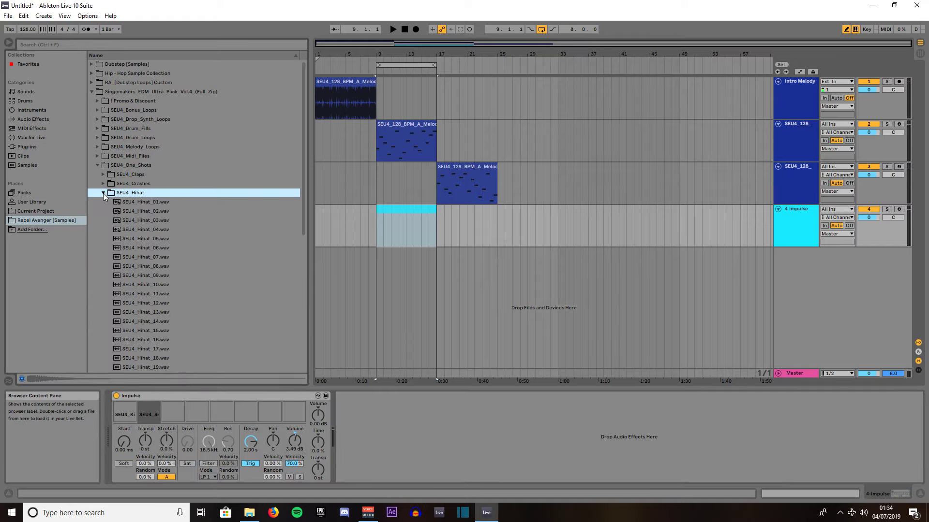
pyautogui.click(129, 202)
pyautogui.click(129, 212)
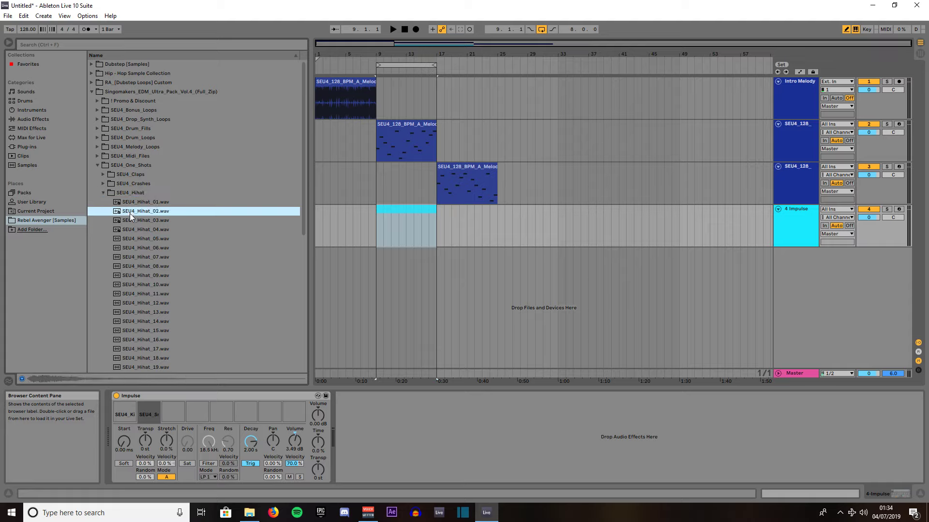
pyautogui.click(129, 221)
pyautogui.click(130, 230)
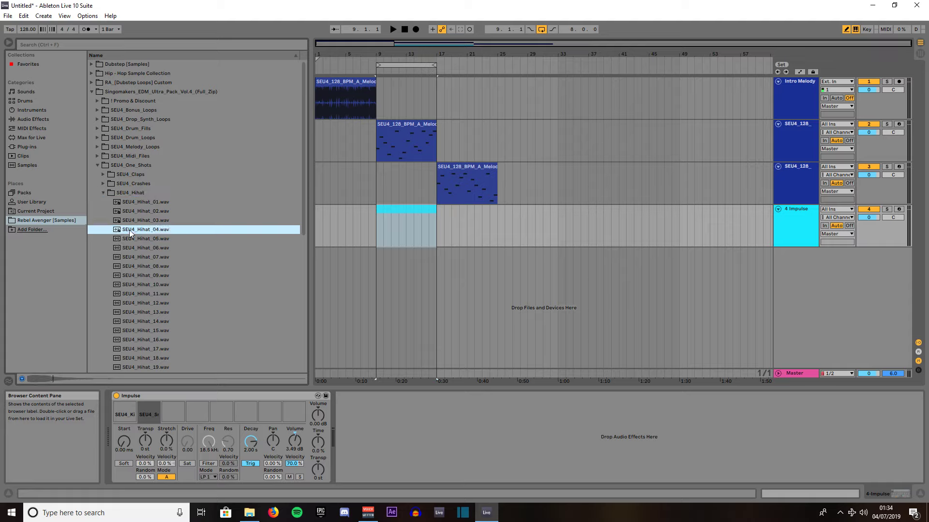
pyautogui.click(129, 238)
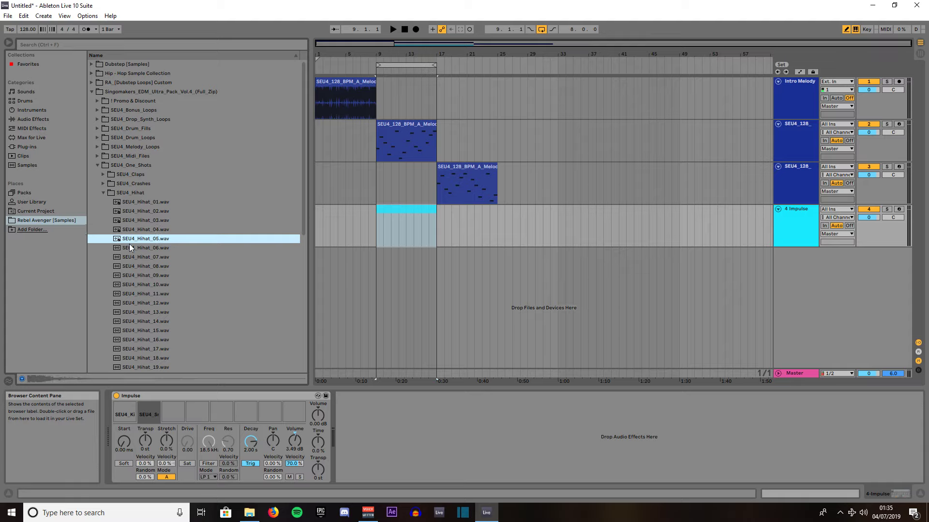
pyautogui.click(129, 247)
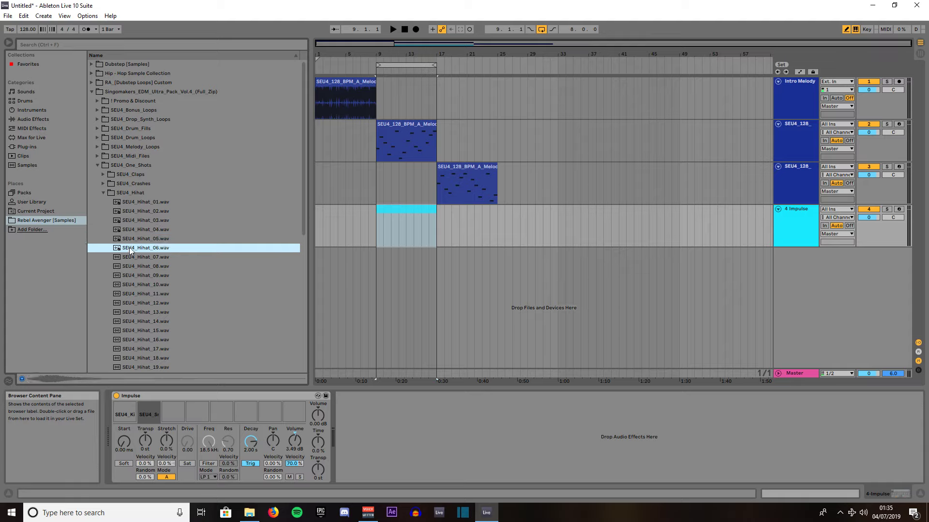
pyautogui.moveTo(129, 248); pyautogui.dragTo(171, 413)
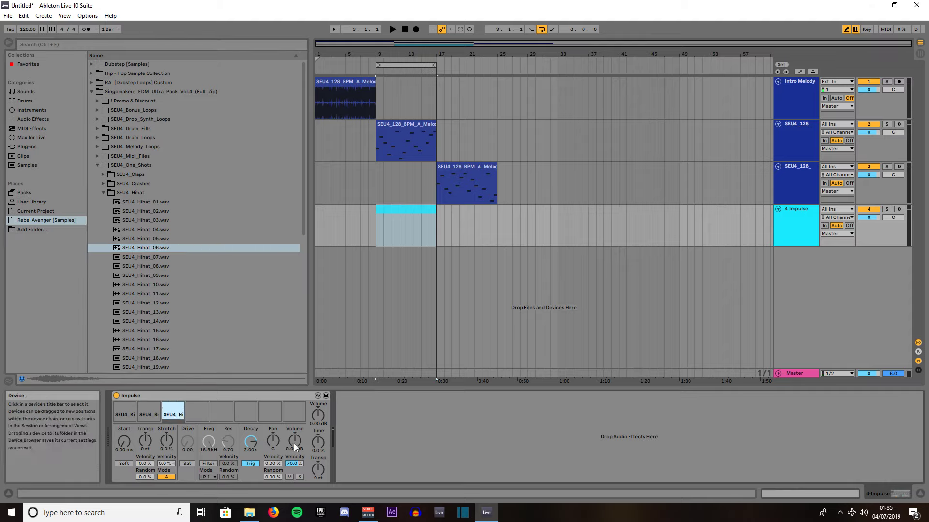
pyautogui.moveTo(294, 443); pyautogui.dragTo(294, 438)
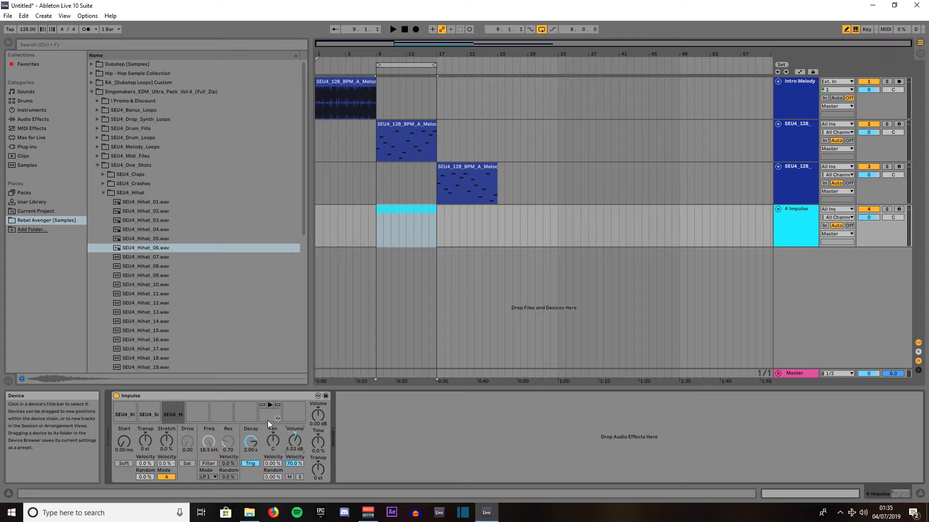
# - Audition the first crash one-shots and load SEU4_Crash_02.wav into Impulse's fourth slot
pyautogui.click(103, 193)
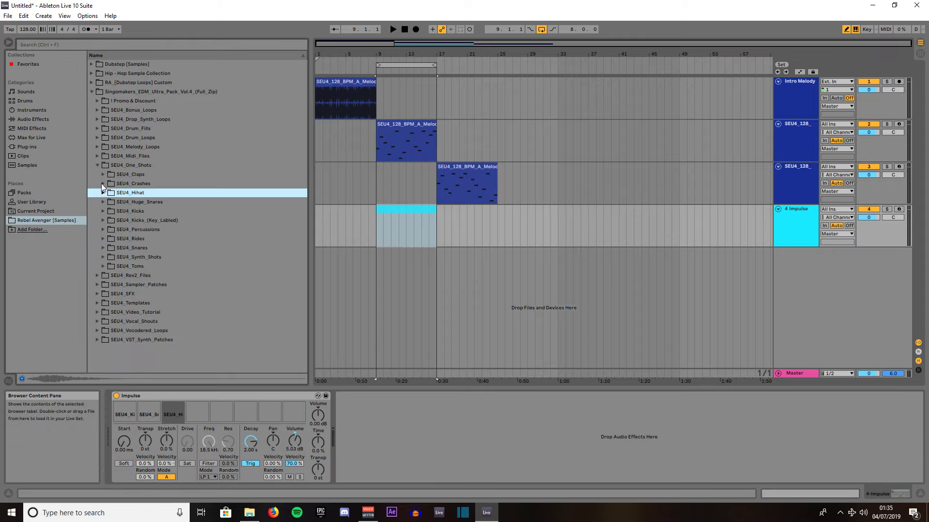
pyautogui.click(101, 184)
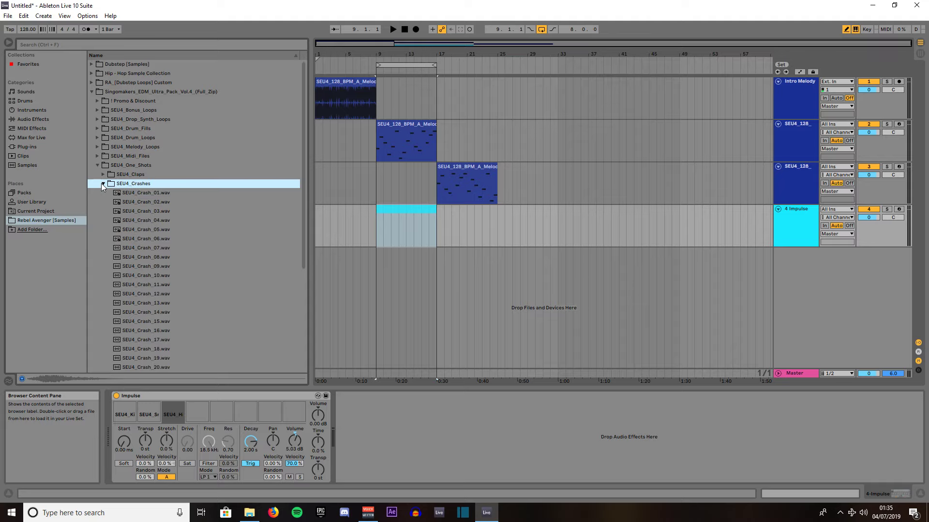
pyautogui.click(132, 193)
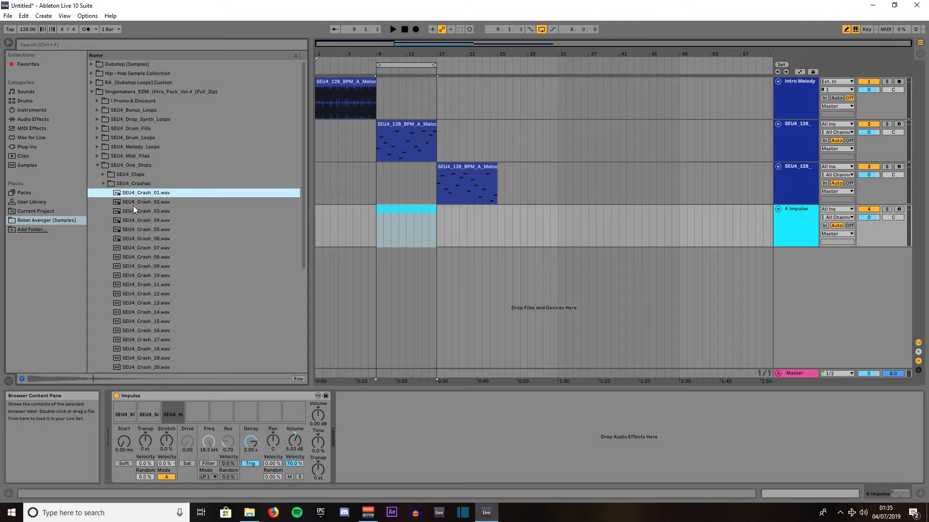
pyautogui.click(133, 206)
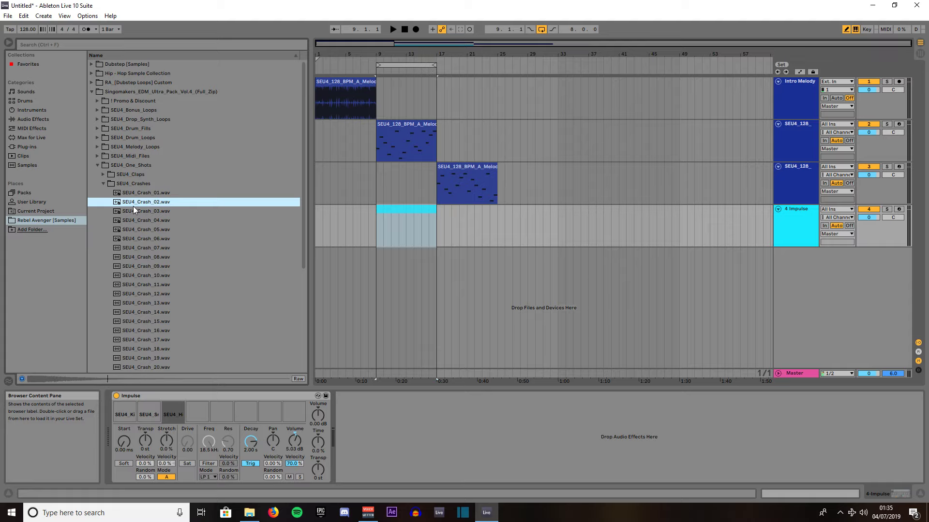
pyautogui.moveTo(133, 202); pyautogui.dragTo(199, 411)
# - Audition the crash samples SEU4_Crash_03.wav, SEU4_Crash_04.wav and SEU4_Crash_05.wav
pyautogui.click(127, 211)
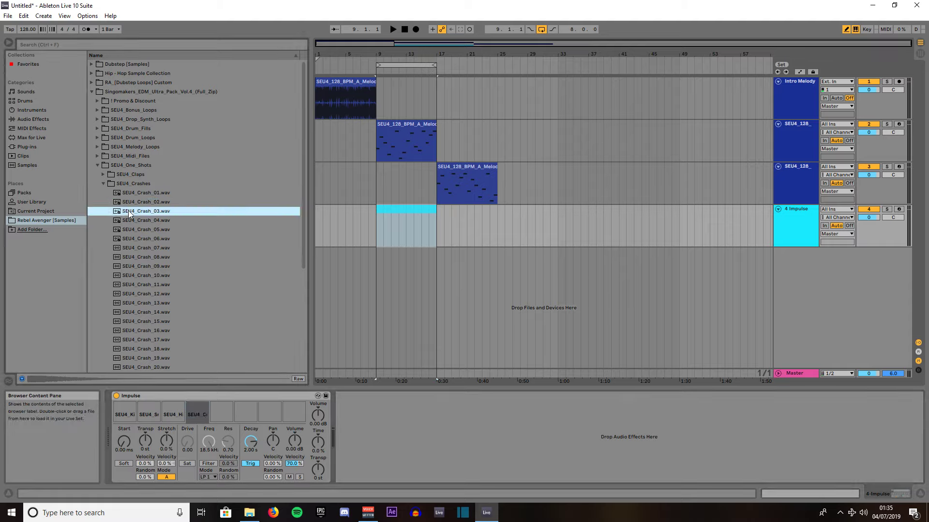
pyautogui.click(135, 224)
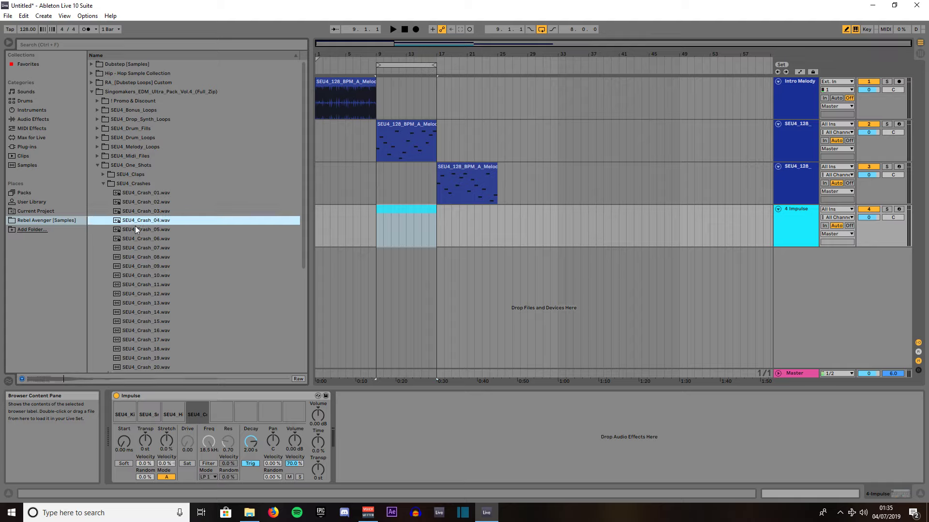
pyautogui.click(135, 231)
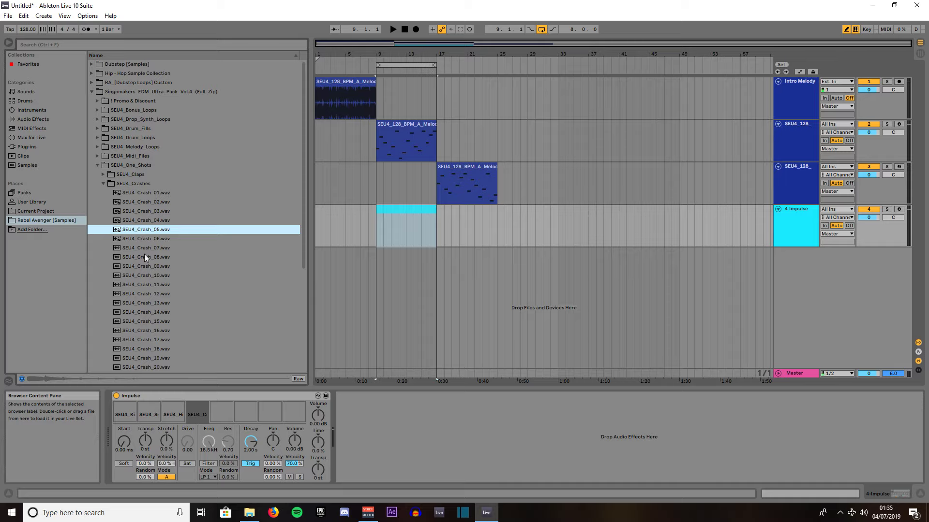
# - Set the crash slot's volume to 1.54 dB, preview it, and lengthen its decay to about 3.7 s
pyautogui.click(295, 441)
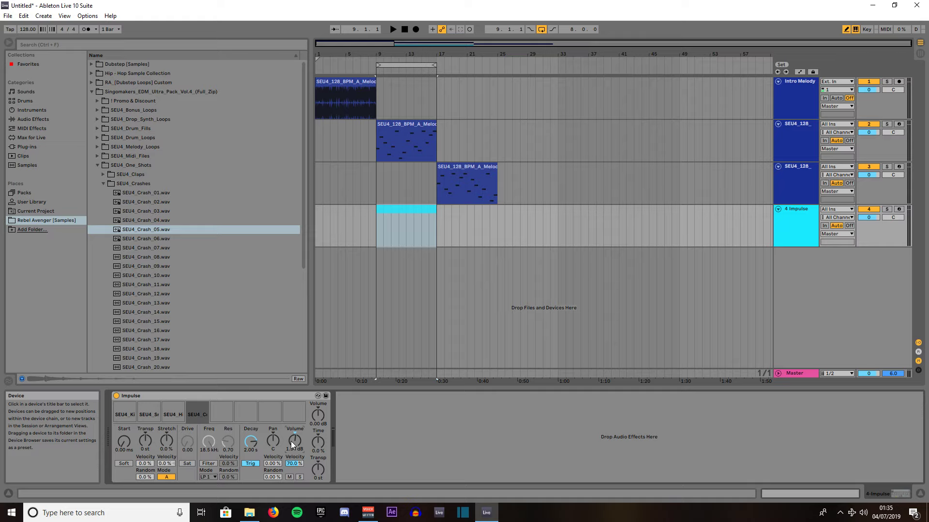
pyautogui.click(199, 406)
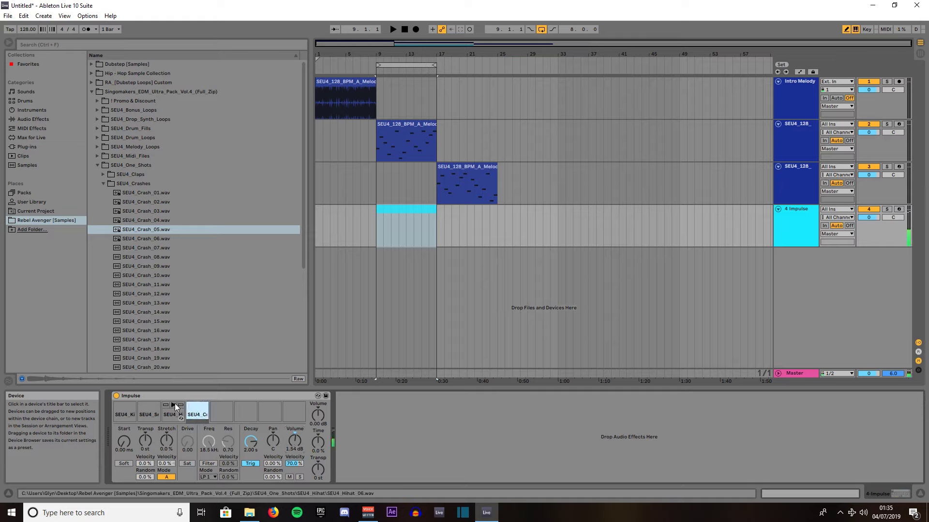
pyautogui.click(198, 405)
pyautogui.click(250, 441)
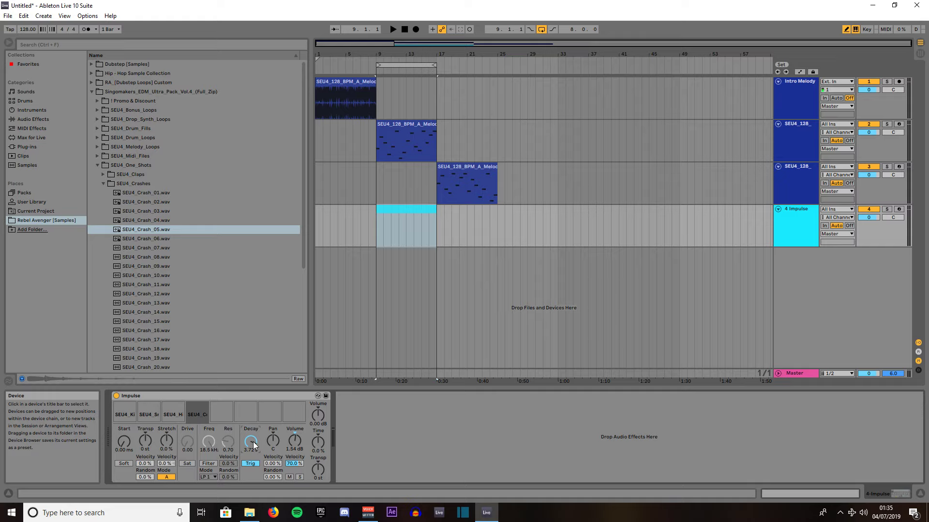
# - Preview the crash in Impulse, lengthen the hi-hat slot's decay to 2.37 s, and audition the hi-hat
pyautogui.click(197, 406)
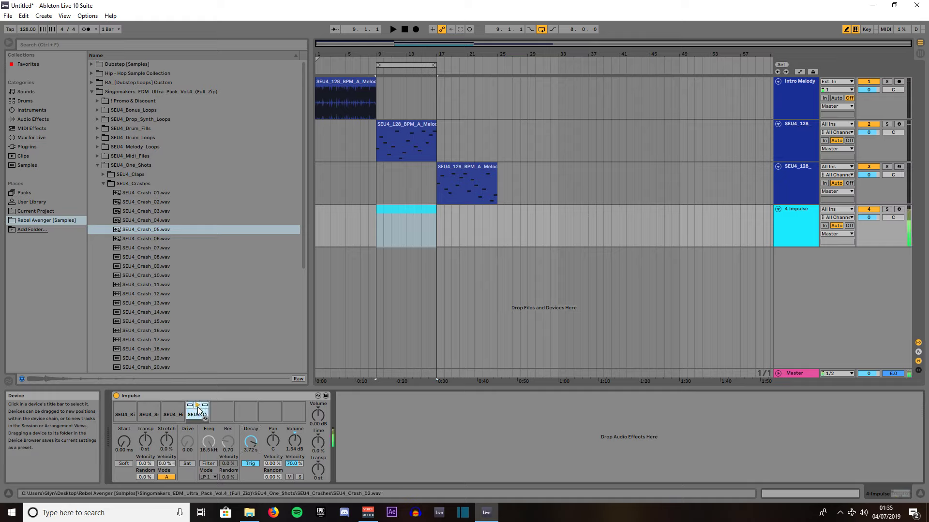
pyautogui.click(250, 441)
pyautogui.click(174, 407)
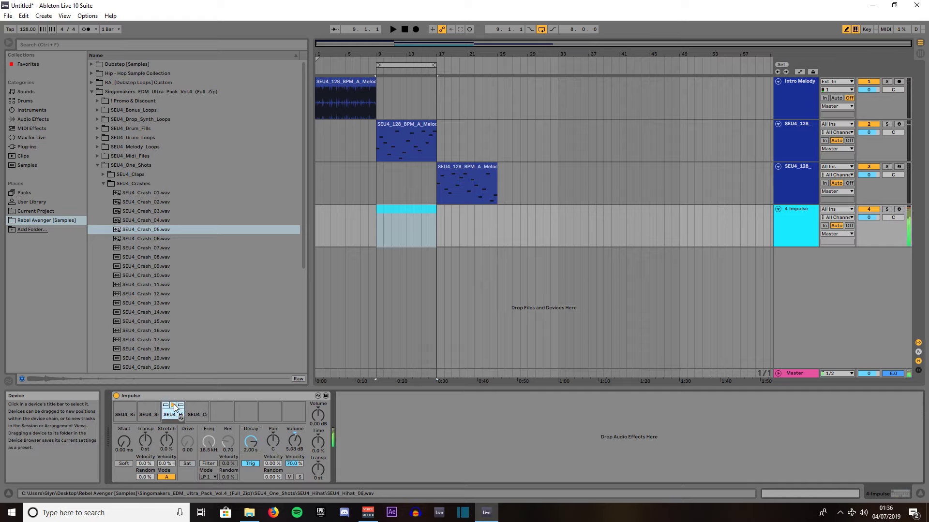
pyautogui.moveTo(251, 441); pyautogui.dragTo(250, 436)
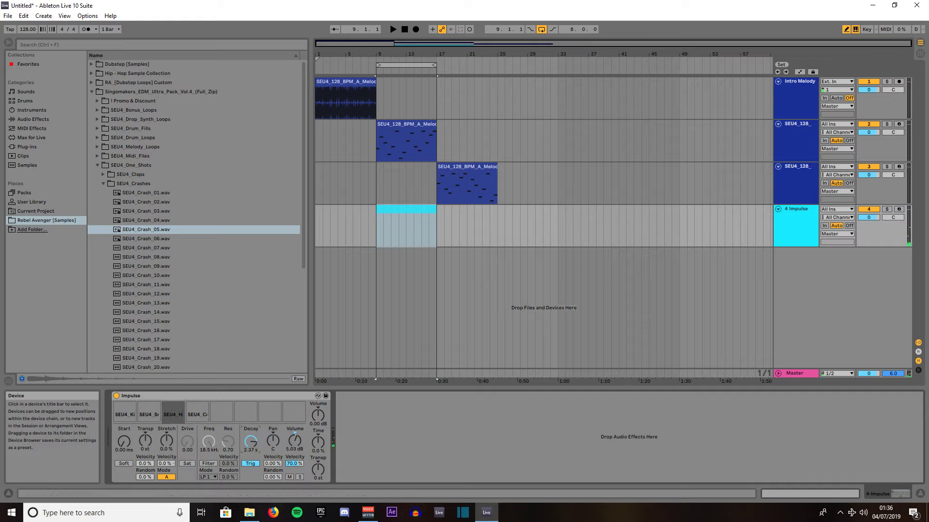
pyautogui.click(173, 406)
# - Lengthen the decay of Impulse's snare slot to about 2.7 s and preview the snare
pyautogui.click(149, 407)
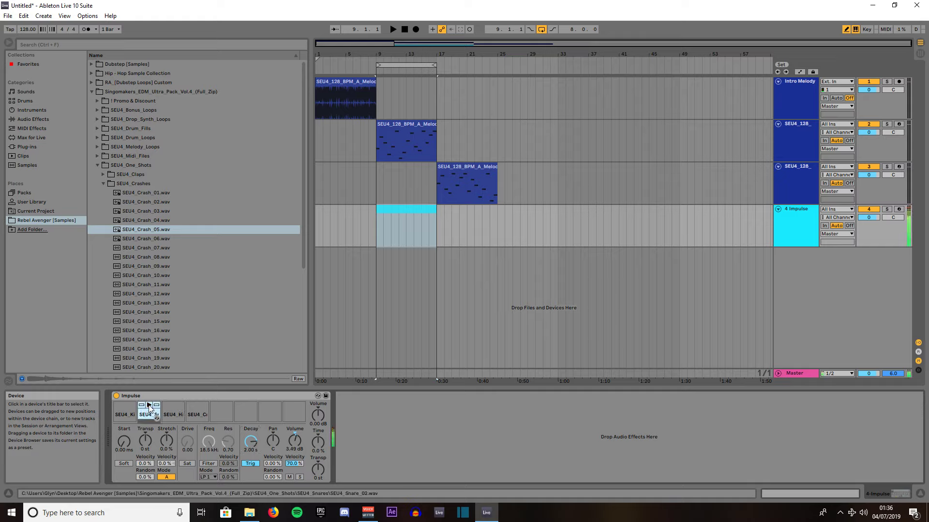
pyautogui.moveTo(250, 441); pyautogui.dragTo(251, 439)
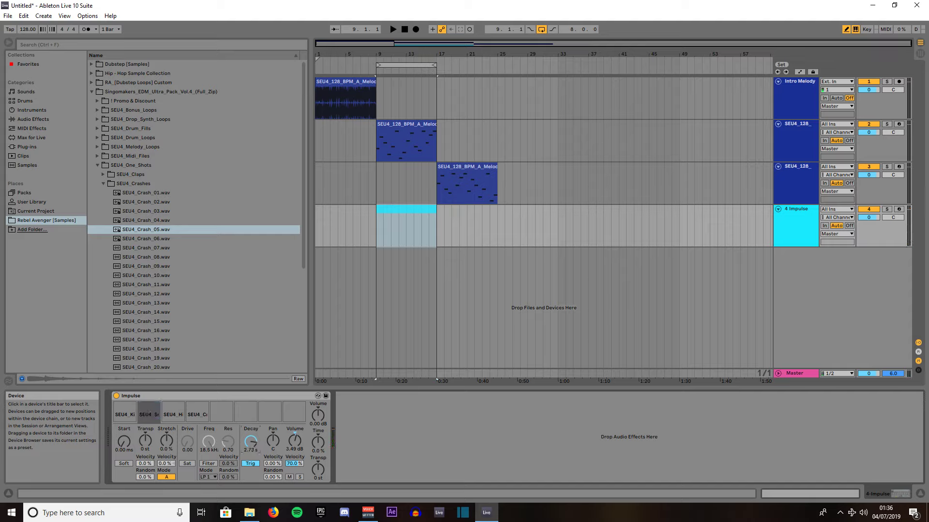
pyautogui.moveTo(251, 441); pyautogui.dragTo(251, 439)
pyautogui.click(150, 407)
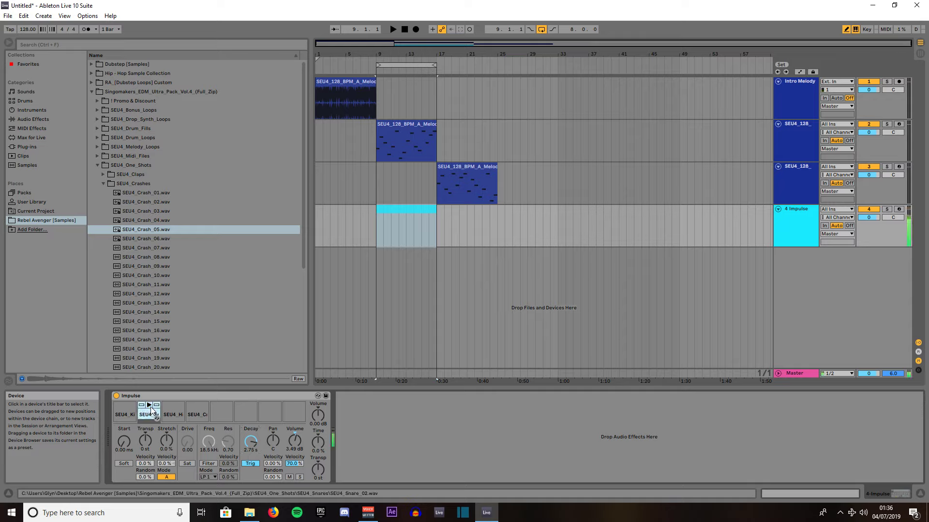
# - Shorten the decay of Impulse's kick slot to 1.90 s and preview the kick
pyautogui.click(128, 408)
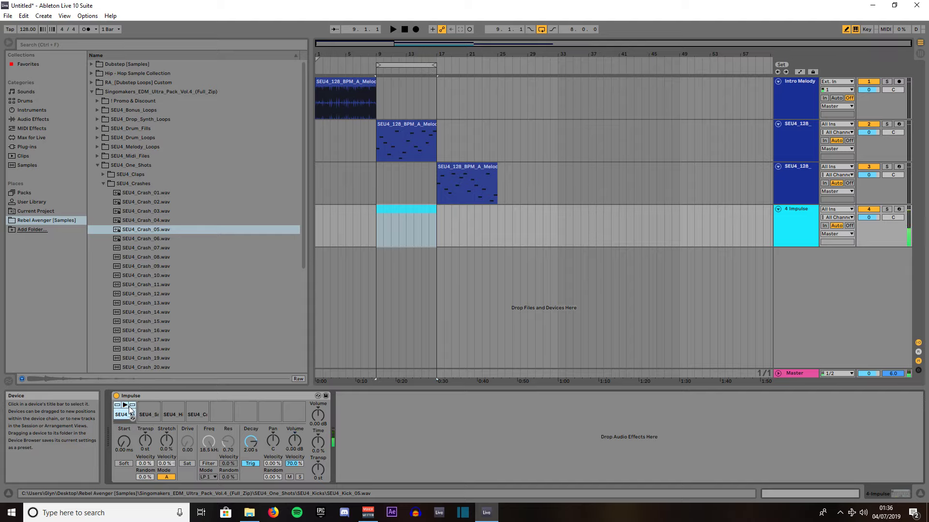
pyautogui.click(250, 445)
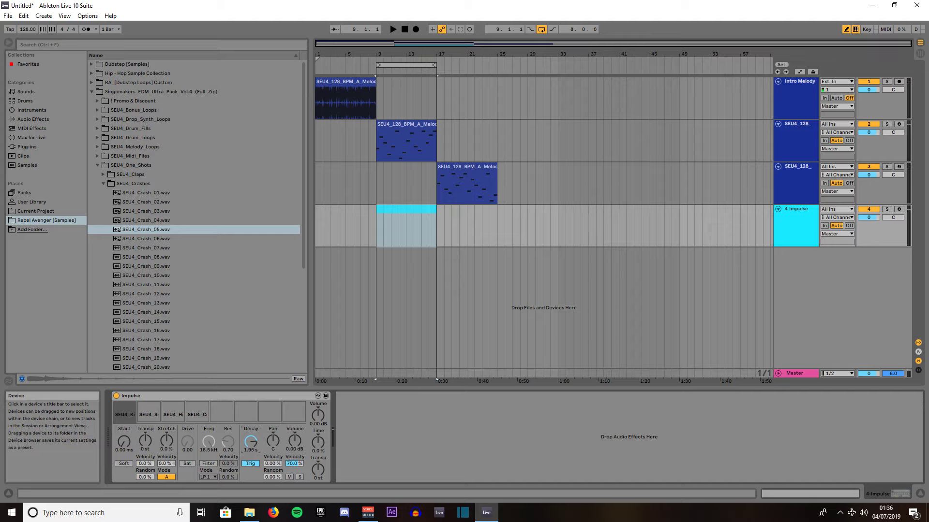
pyautogui.click(125, 407)
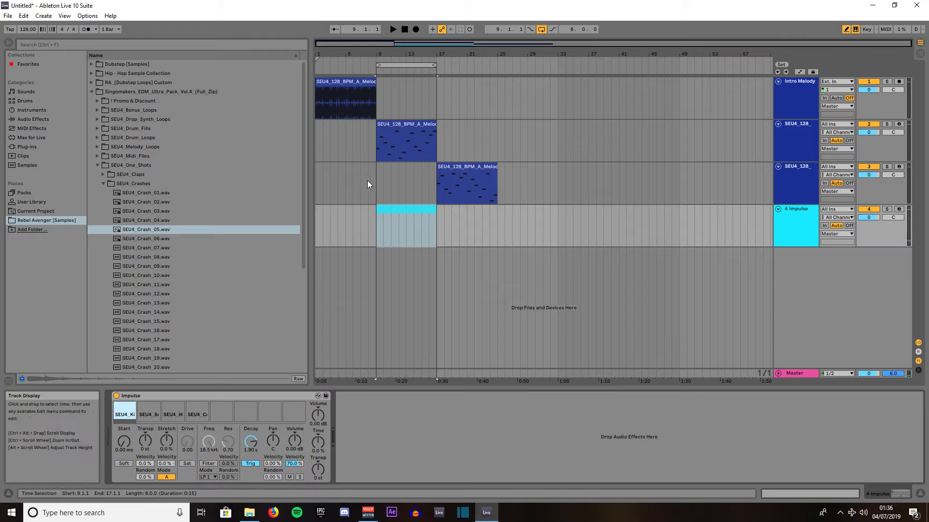
# - Open the Impulse track's MIDI clip for note editing, audition its drum sounds, and set a fixed 1/16 grid
pyautogui.click(392, 208)
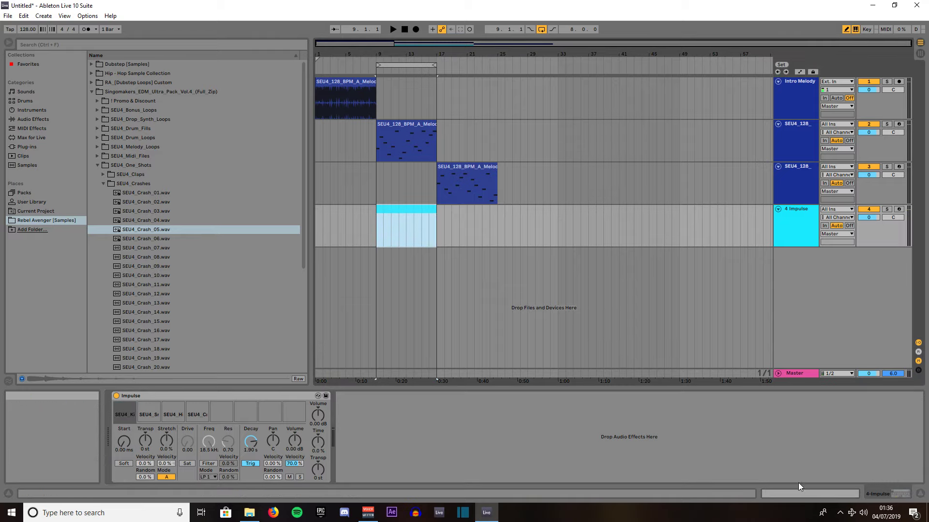
pyautogui.click(793, 496)
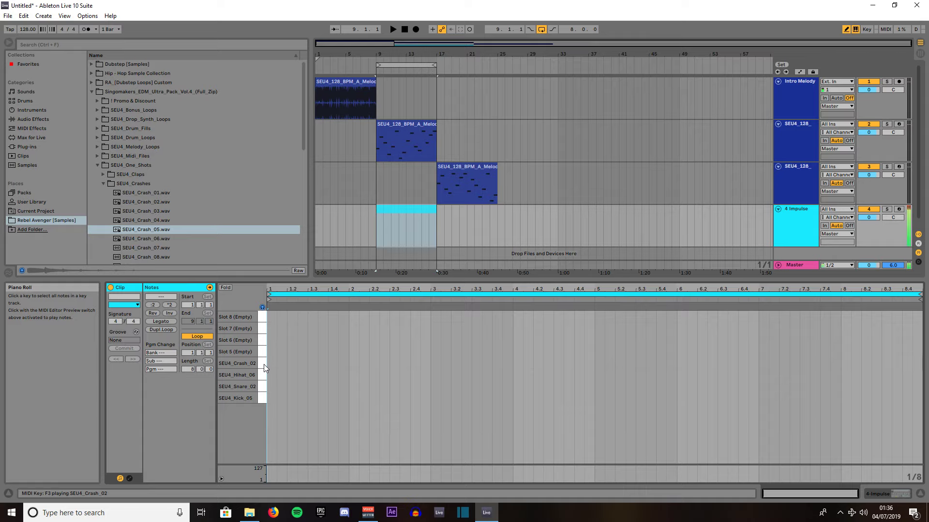
pyautogui.click(261, 377)
pyautogui.click(262, 398)
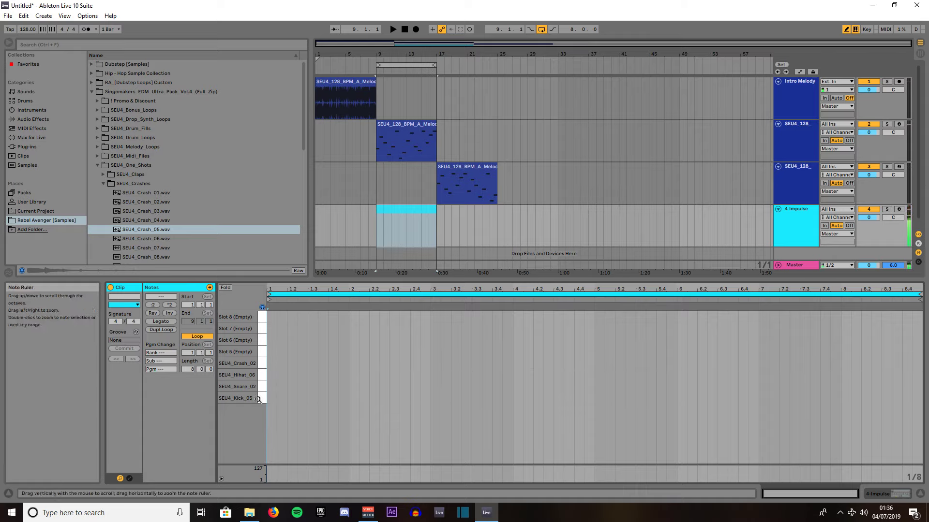
pyautogui.rightClick(344, 372)
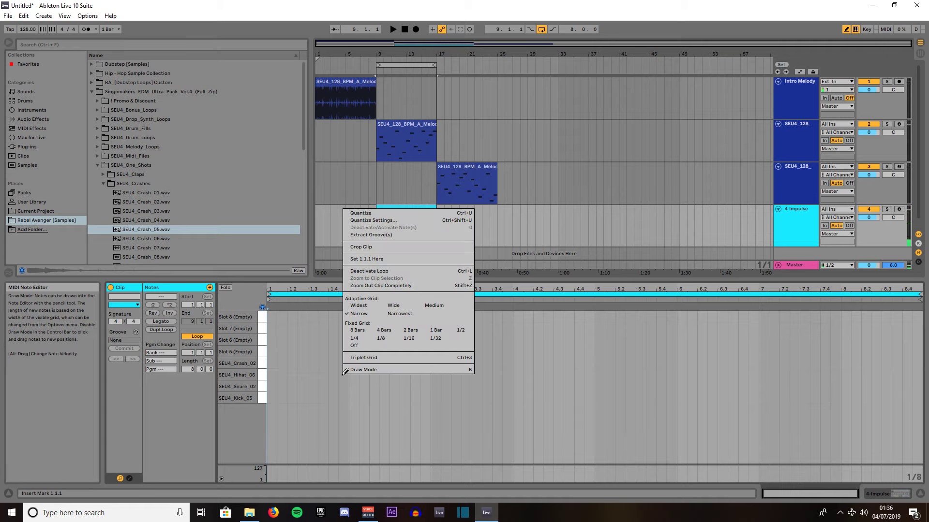
pyautogui.click(408, 338)
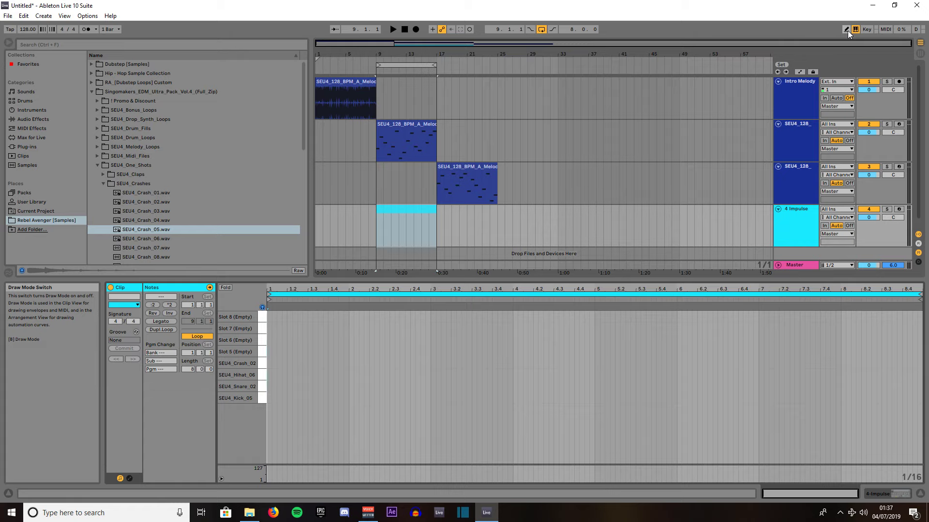
# - Draw 1/16 kick notes on every beat of bars 1 and 2 in the Impulse clip
pyautogui.click(269, 398)
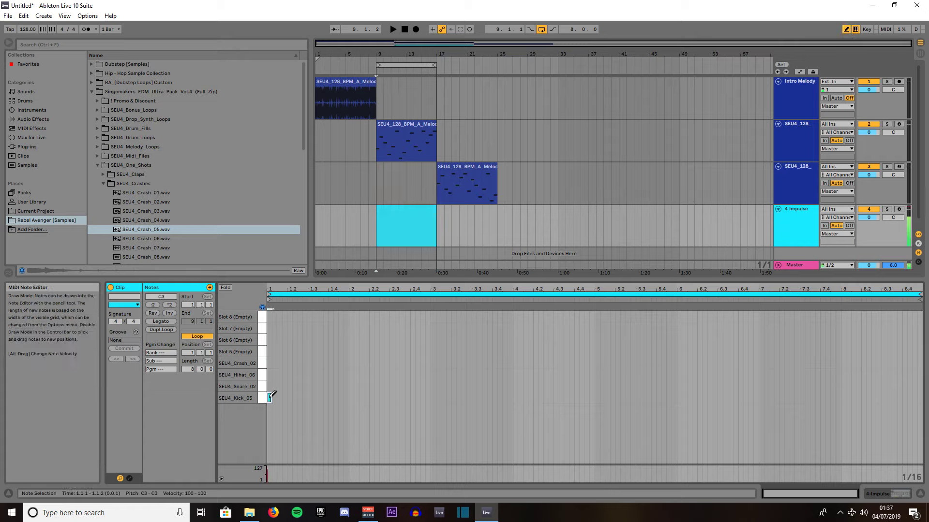
pyautogui.click(289, 398)
pyautogui.click(310, 397)
pyautogui.click(330, 397)
pyautogui.click(351, 398)
pyautogui.click(371, 398)
pyautogui.click(392, 397)
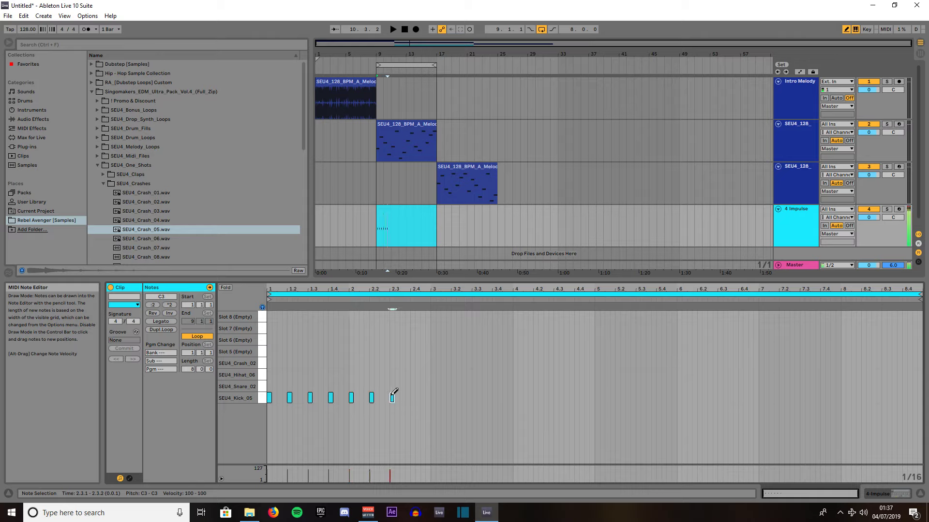
pyautogui.click(412, 398)
# - Draw snare notes at 1.2.3, 1.4.3 and 2.2.3, plus a double hit at 2.4.3 and 2.4.4
pyautogui.click(300, 386)
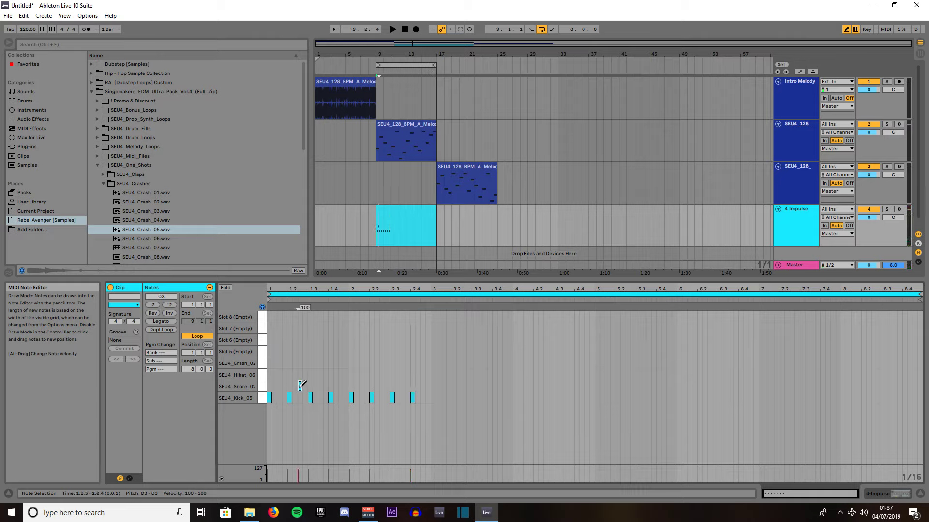
pyautogui.click(340, 386)
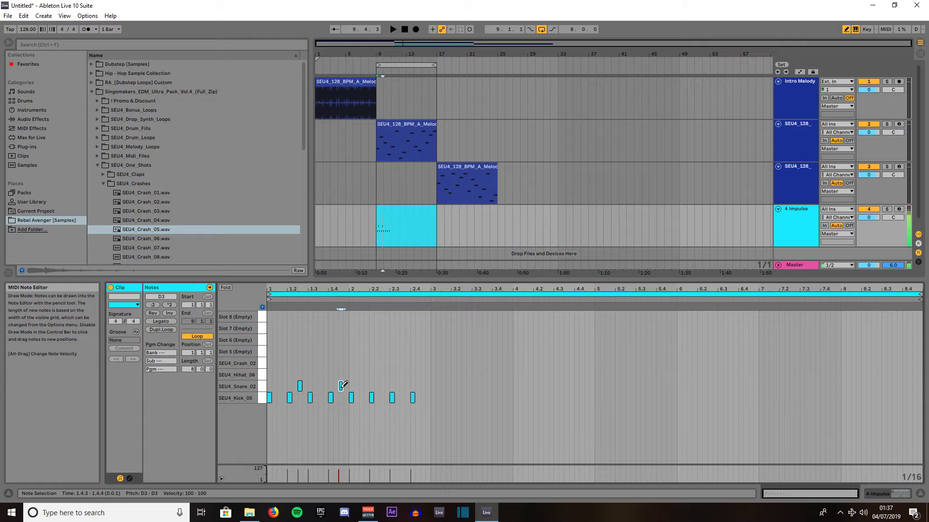
pyautogui.click(382, 386)
pyautogui.click(422, 386)
pyautogui.click(428, 386)
# - Draw hi-hat notes at 1.1.3, 1.3.3, 2.1.3, 2.3.3 and 2.4.2
pyautogui.click(279, 375)
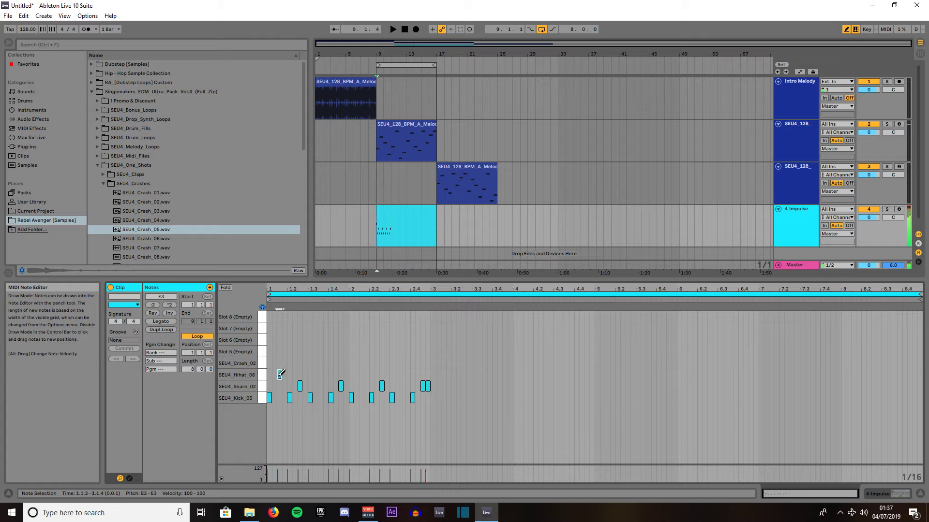
pyautogui.click(320, 375)
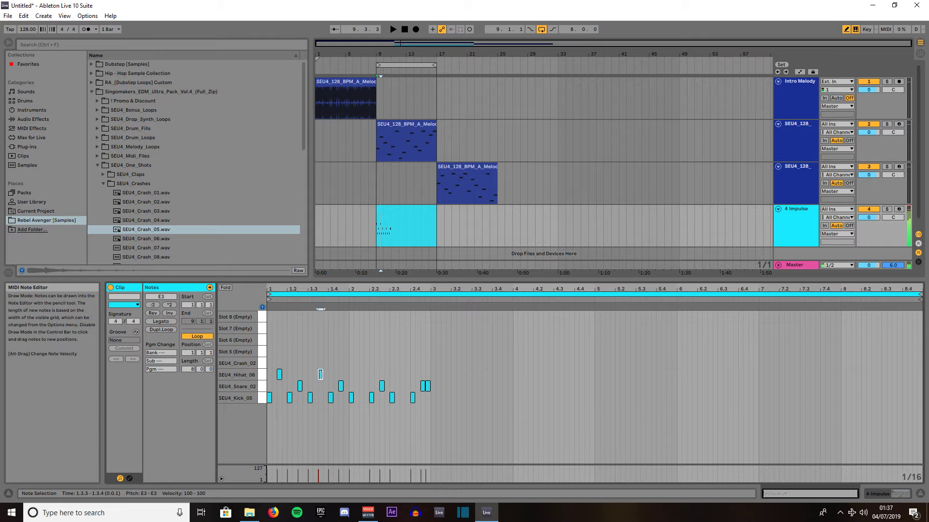
pyautogui.click(361, 374)
pyautogui.click(402, 374)
pyautogui.click(417, 374)
# - Draw a one-bar crash note in bar 1 using a 1 Bar grid, and restore the 1/16 grid
pyautogui.rightClick(372, 336)
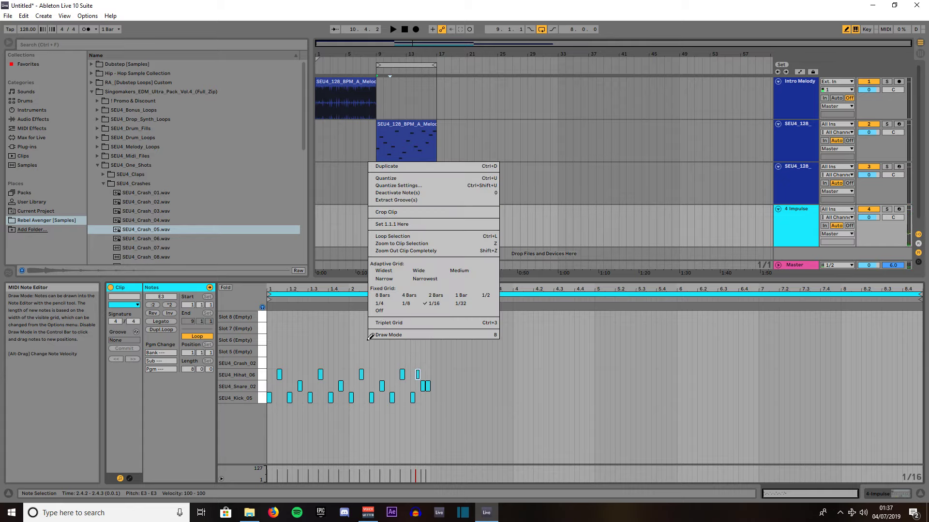
pyautogui.click(460, 295)
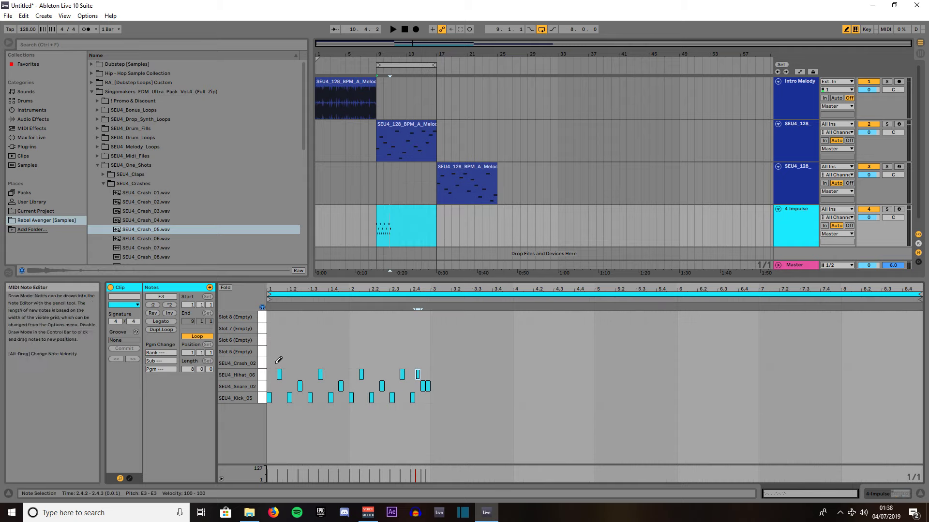
pyautogui.click(279, 363)
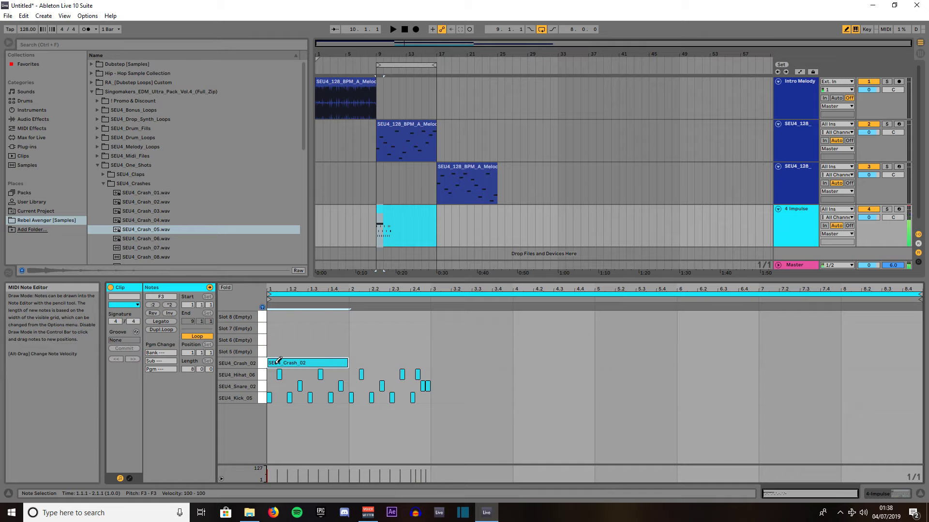
pyautogui.rightClick(286, 333)
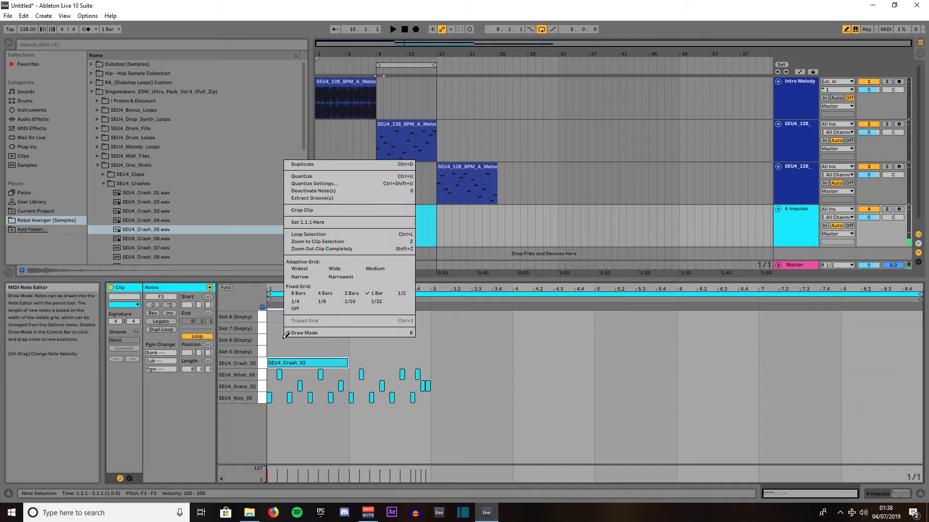
pyautogui.click(356, 305)
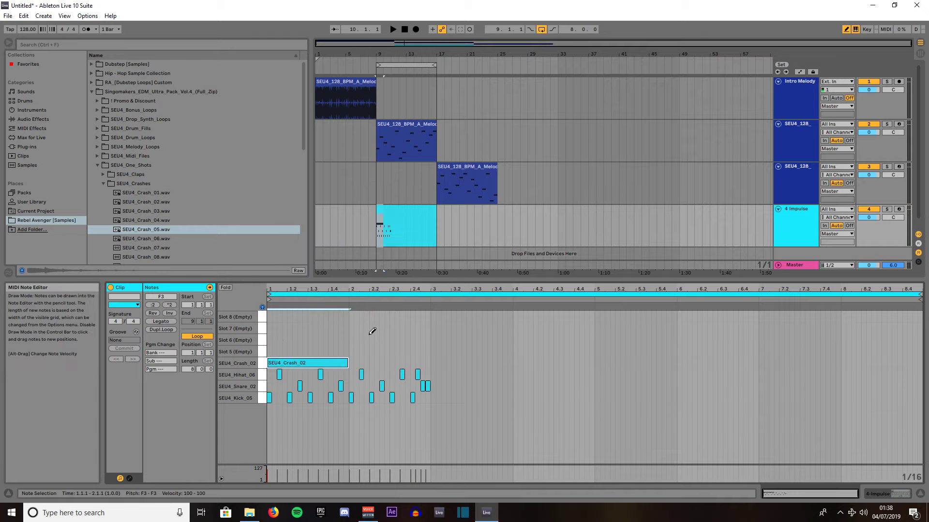
# - Duplicate the two-bar drum pattern three times to fill eight bars, and vary the snare and hi-hat fills ending bars 4, 6 and 8
pyautogui.hotkey('ctrl', 'a')
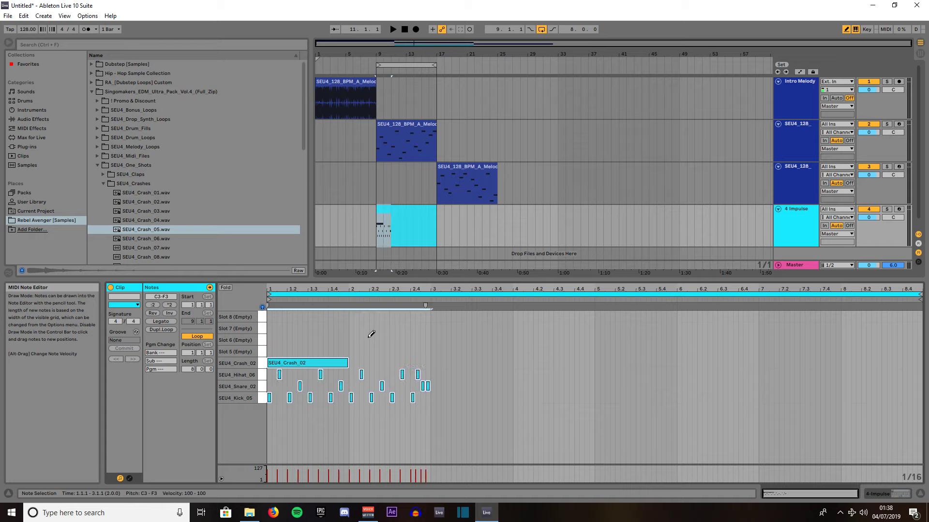
pyautogui.hotkey('ctrl', 'd')
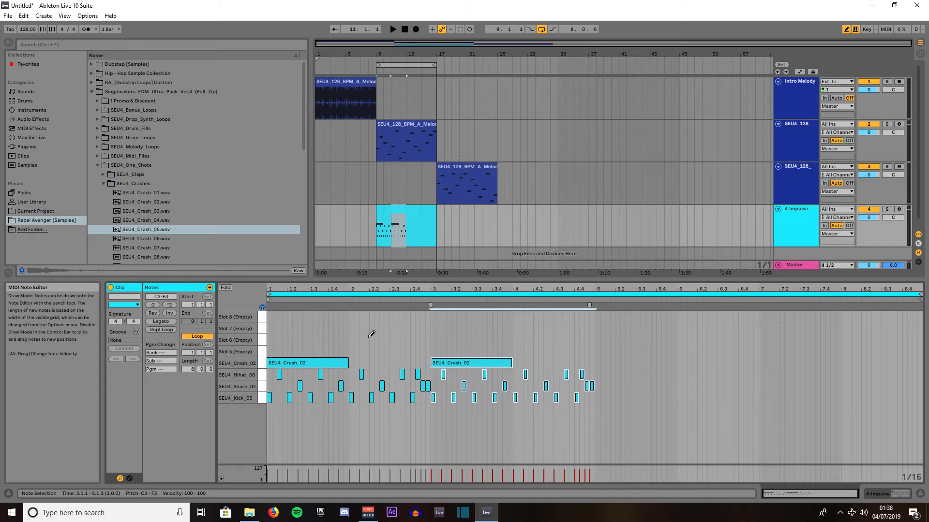
pyautogui.hotkey('ctrl', 'd')
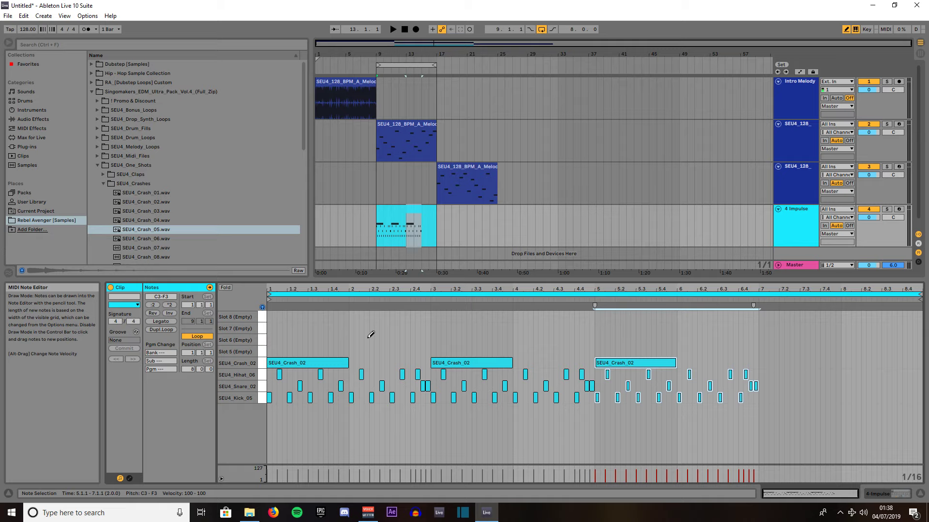
pyautogui.hotkey('ctrl', 'd')
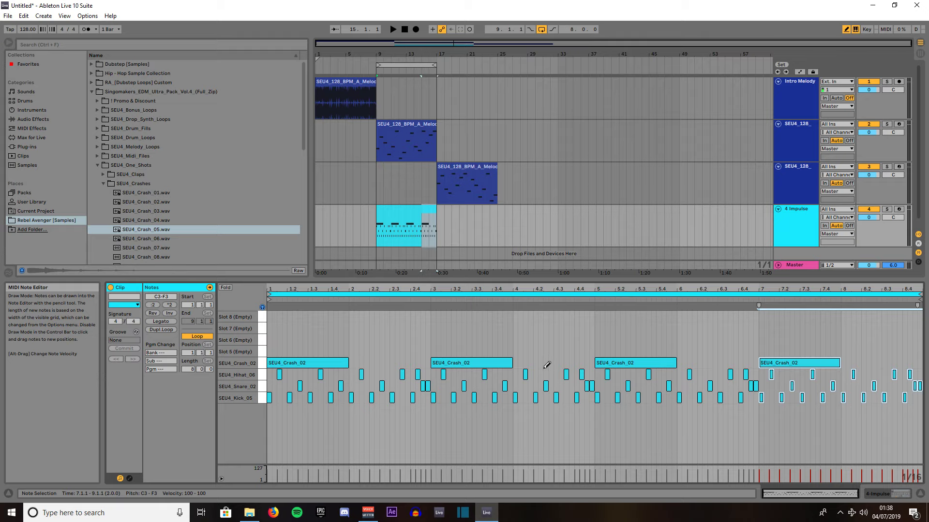
pyautogui.click(584, 386)
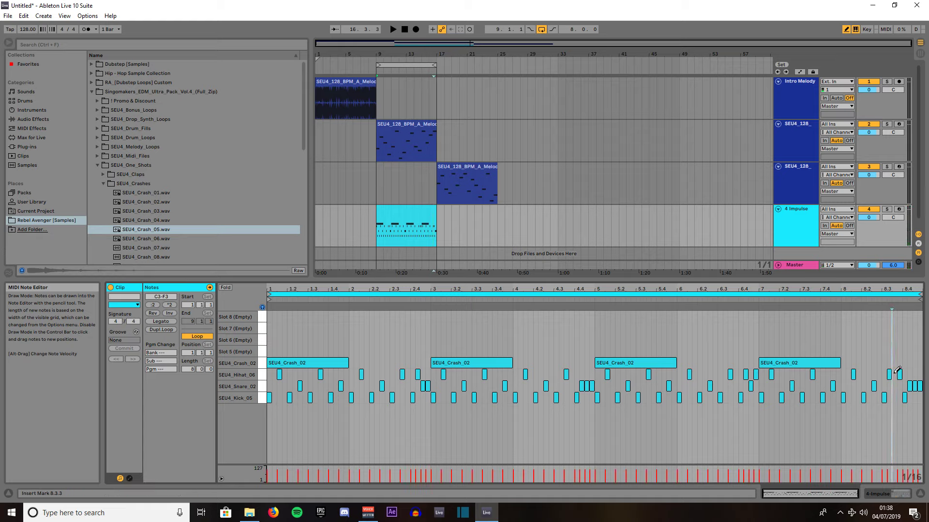
# - Solo the Impulse track and play back the start of its drum pattern
pyautogui.click(887, 209)
pyautogui.press('space')
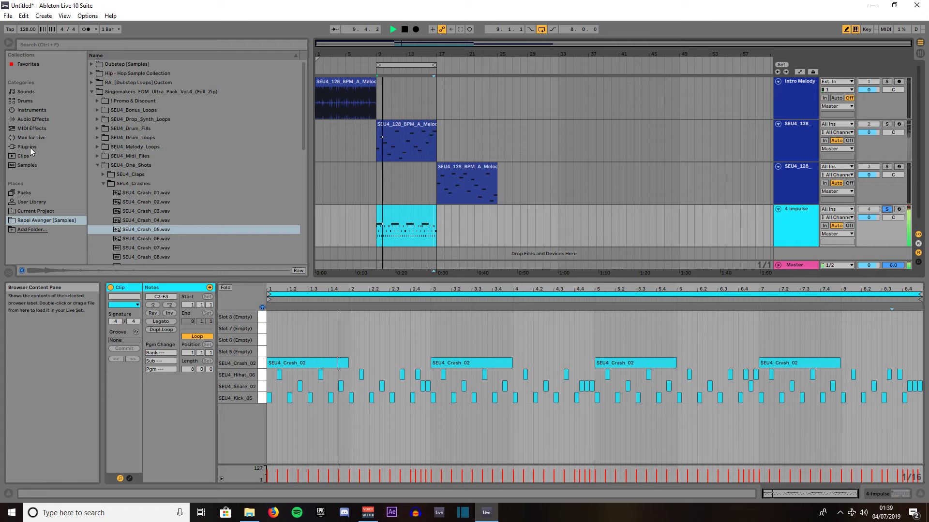
pyautogui.press('space')
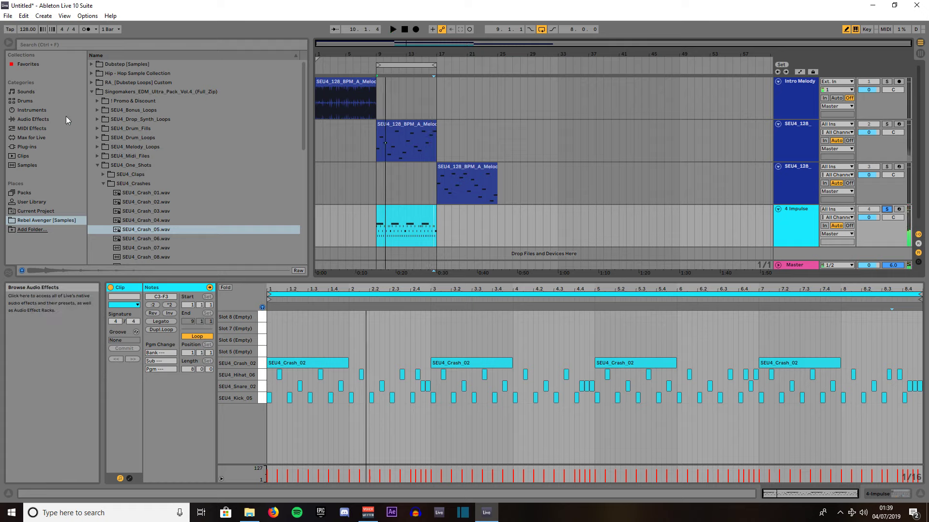
# - Add an EQ Eight to the Impulse track and play the looped drum pattern
pyautogui.click(325, 84)
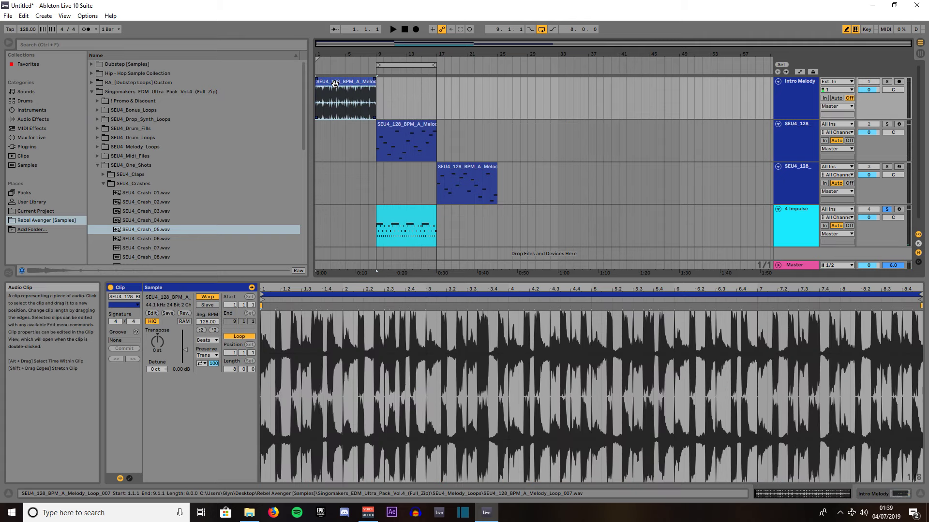
pyautogui.click(393, 208)
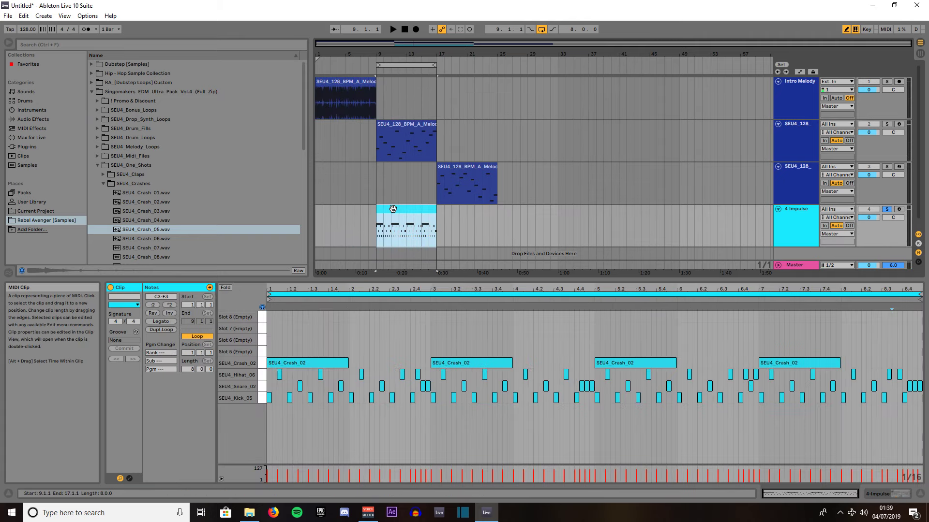
pyautogui.click(31, 123)
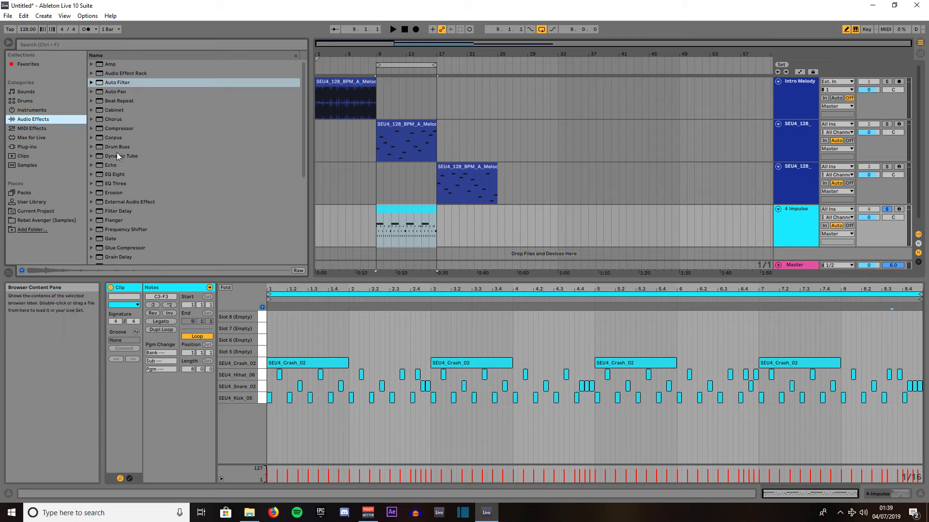
pyautogui.click(110, 175)
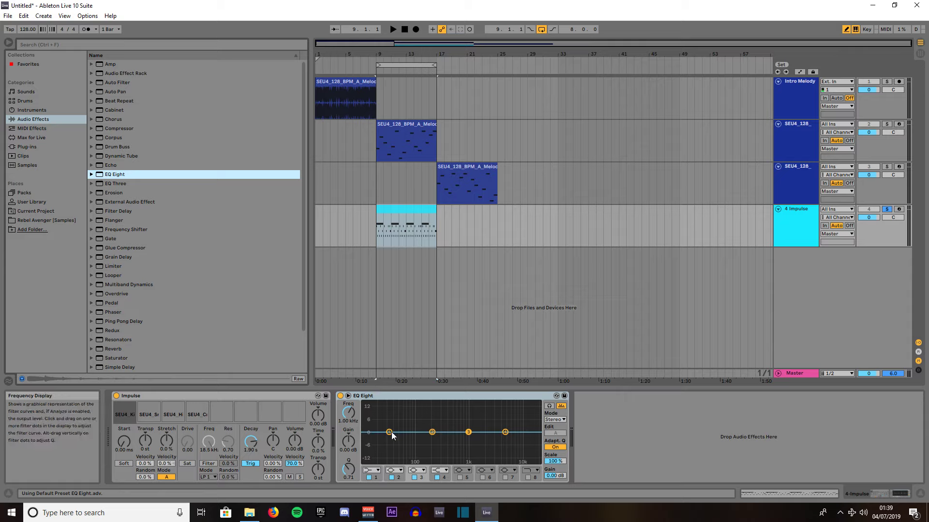
pyautogui.press('space')
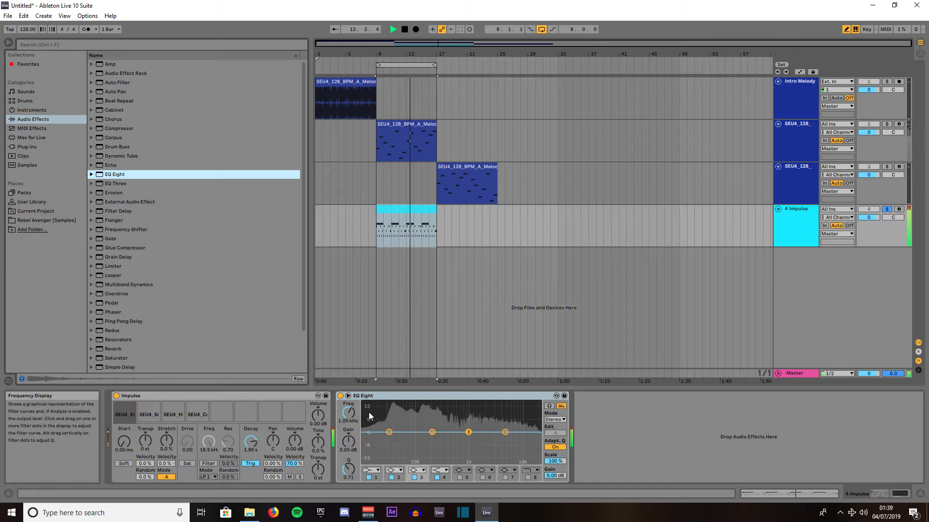
# - Set EQ Eight's band 1 to 37.9 Hz with 3.70 dB of gain, and raise its Q
pyautogui.click(389, 432)
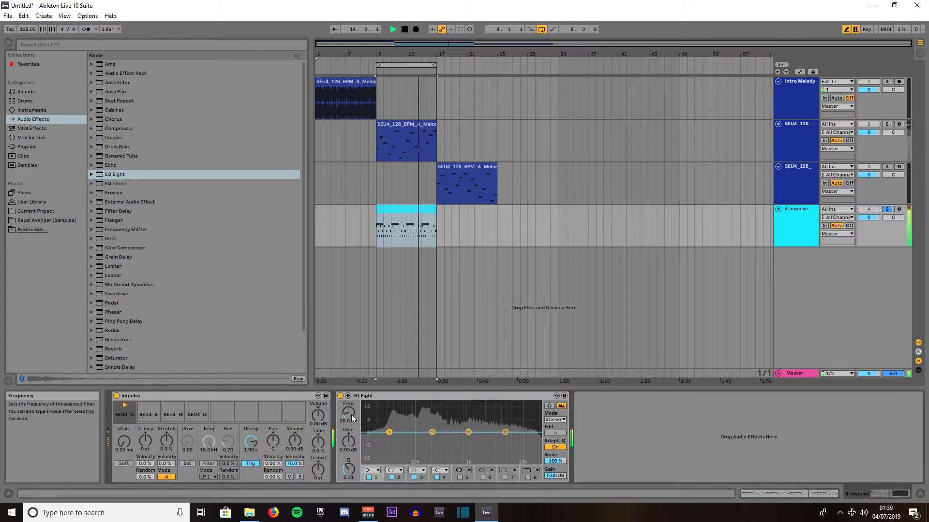
pyautogui.moveTo(390, 432); pyautogui.dragTo(395, 431)
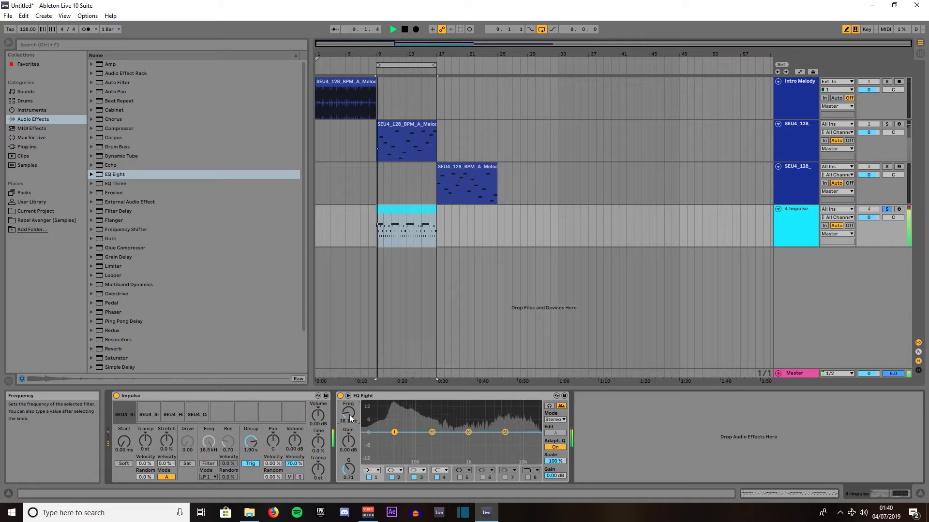
pyautogui.moveTo(349, 419); pyautogui.dragTo(351, 436)
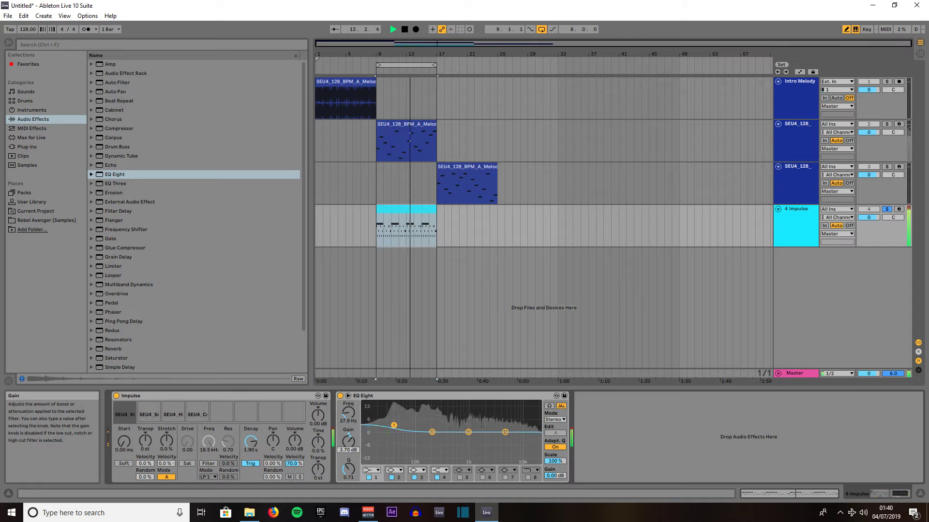
pyautogui.moveTo(348, 469); pyautogui.dragTo(348, 445)
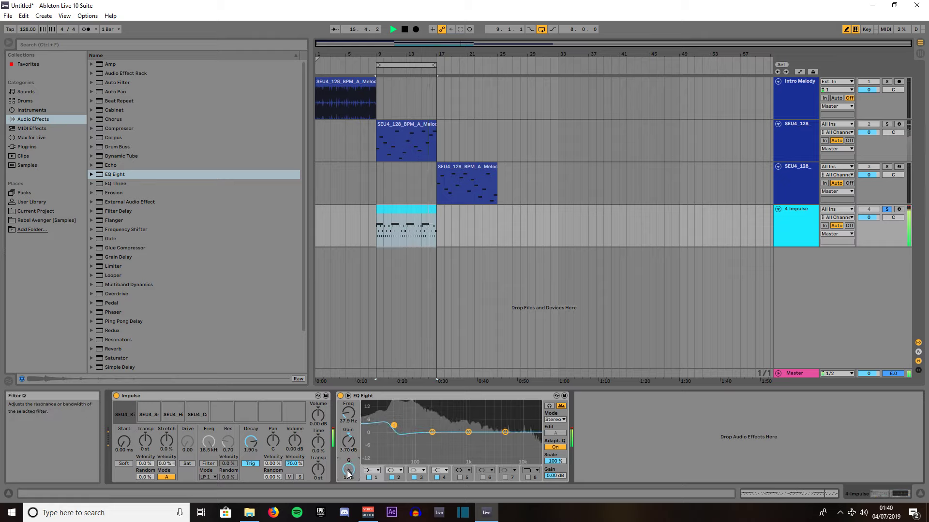
# - Set EQ Eight's band 2 to 77.9 Hz with a gain of -2.50 dB and a Q of 17.5
pyautogui.click(432, 432)
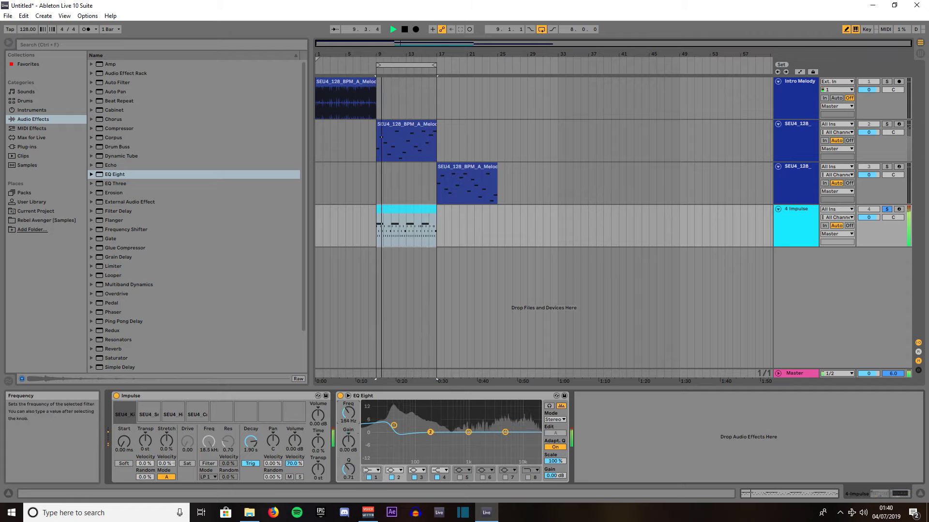
pyautogui.moveTo(430, 431); pyautogui.dragTo(410, 432)
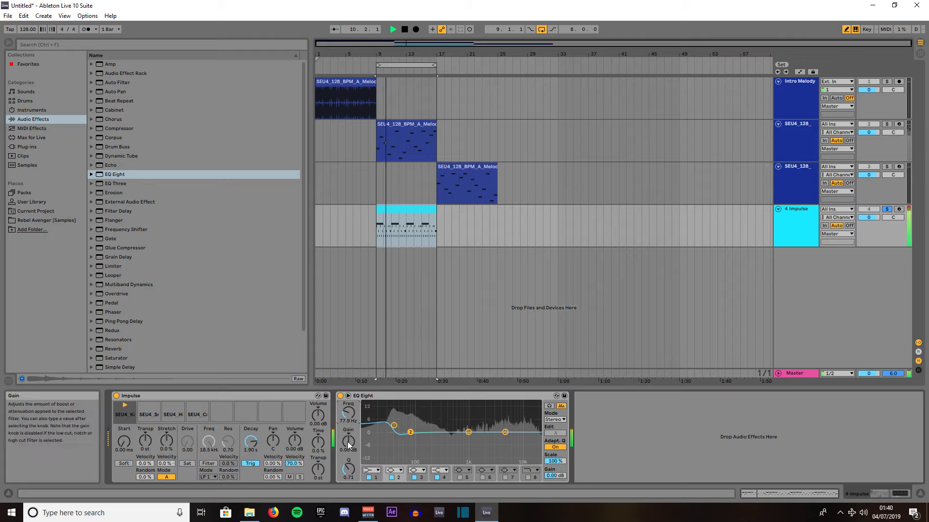
pyautogui.moveTo(348, 445)
pyautogui.mouseDown()
pyautogui.moveTo(348, 466)
pyautogui.moveTo(348, 455)
pyautogui.mouseUp()
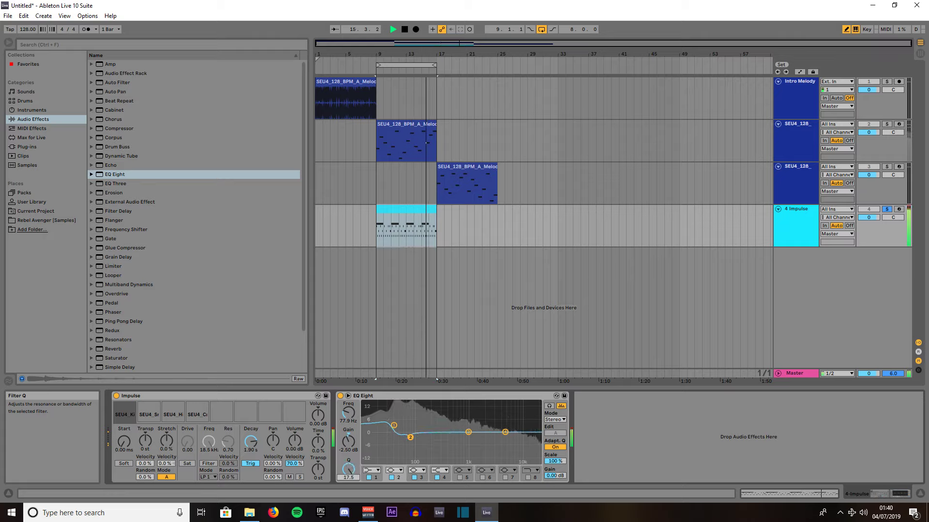
# - Set EQ Eight's band 3 to 502 Hz with a gain of -3.05 dB and a Q of 9.01
pyautogui.click(468, 432)
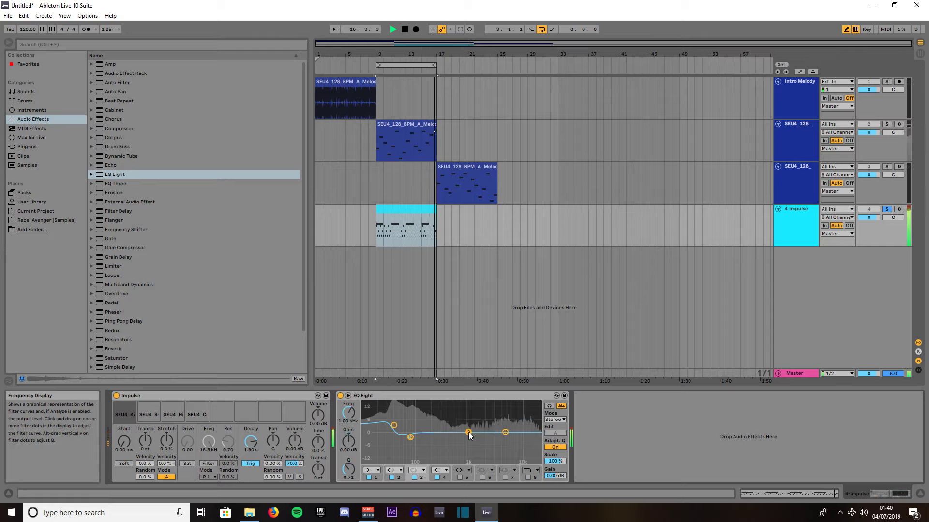
pyautogui.moveTo(468, 433)
pyautogui.mouseDown()
pyautogui.moveTo(438, 432)
pyautogui.moveTo(477, 432)
pyautogui.moveTo(453, 432)
pyautogui.mouseUp()
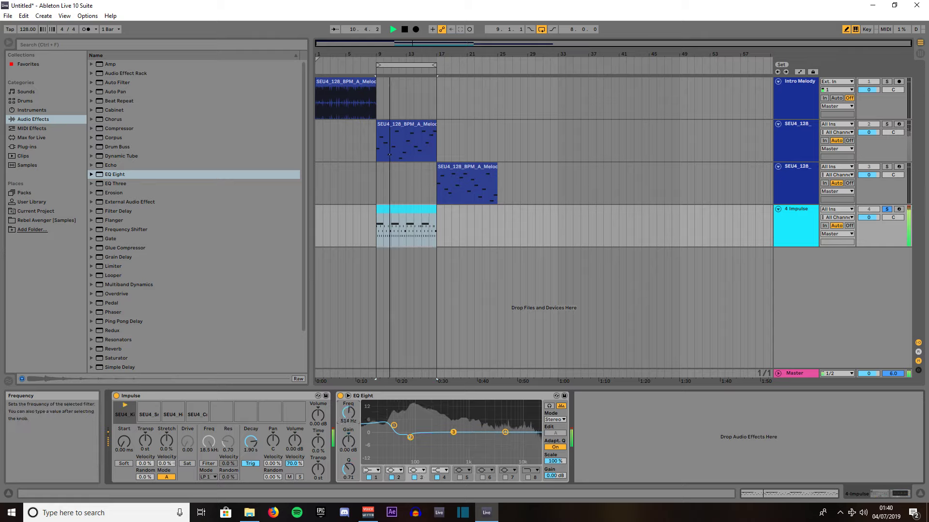
pyautogui.moveTo(347, 415); pyautogui.dragTo(348, 438)
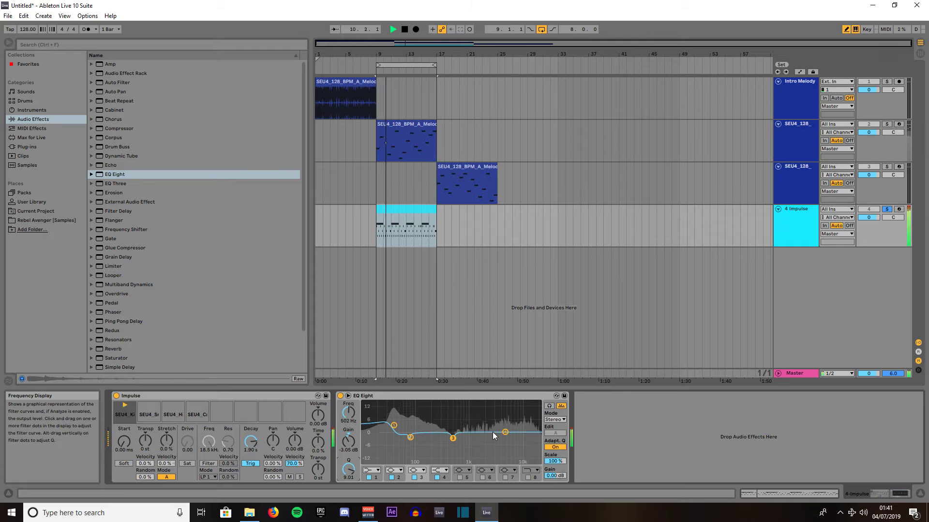
# - Make EQ Eight's band 4 a bell filter at 1.00 kHz with a gain of -0.74 dB and a Q of 6.01
pyautogui.moveTo(505, 432); pyautogui.dragTo(468, 432)
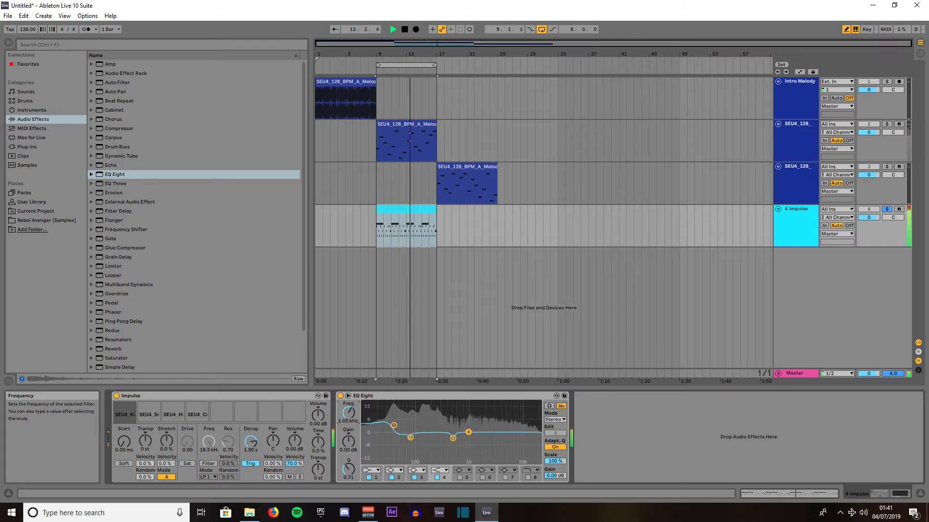
pyautogui.moveTo(349, 441); pyautogui.dragTo(348, 444)
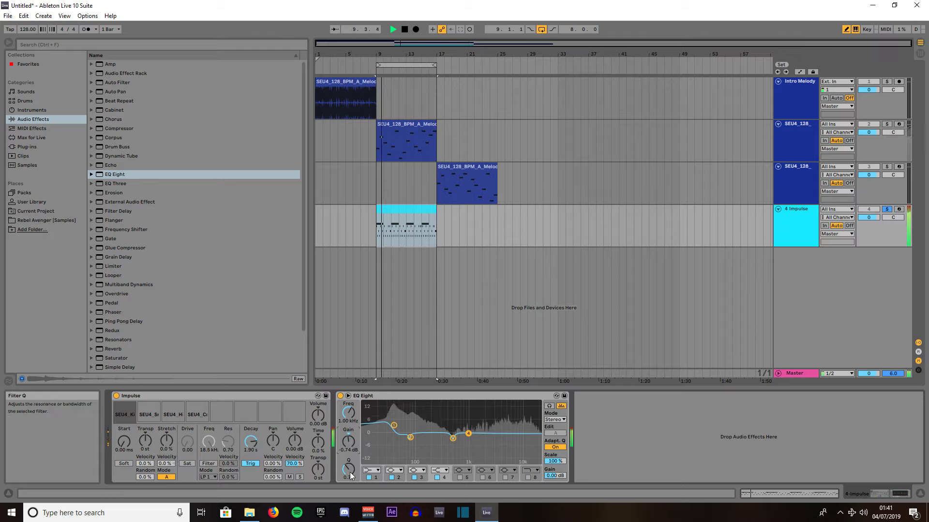
pyautogui.moveTo(351, 476); pyautogui.dragTo(351, 461)
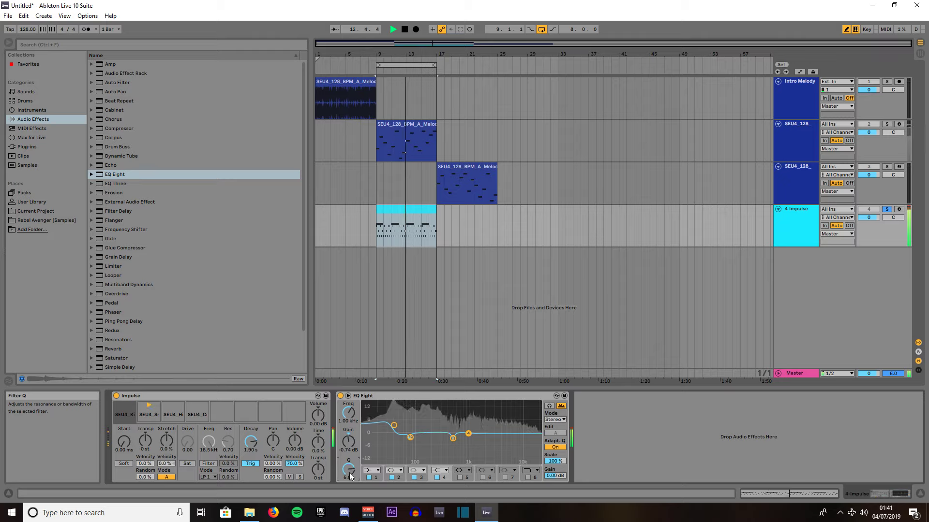
pyautogui.click(440, 472)
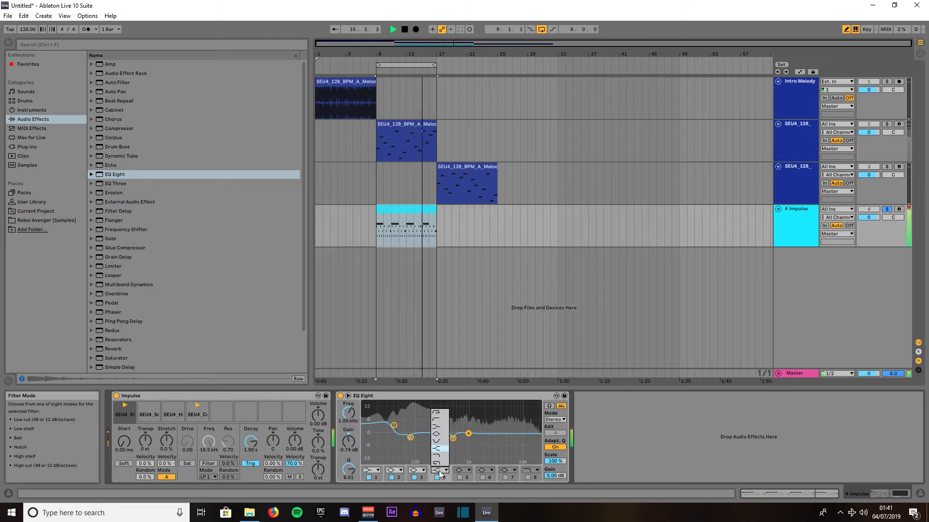
pyautogui.click(436, 433)
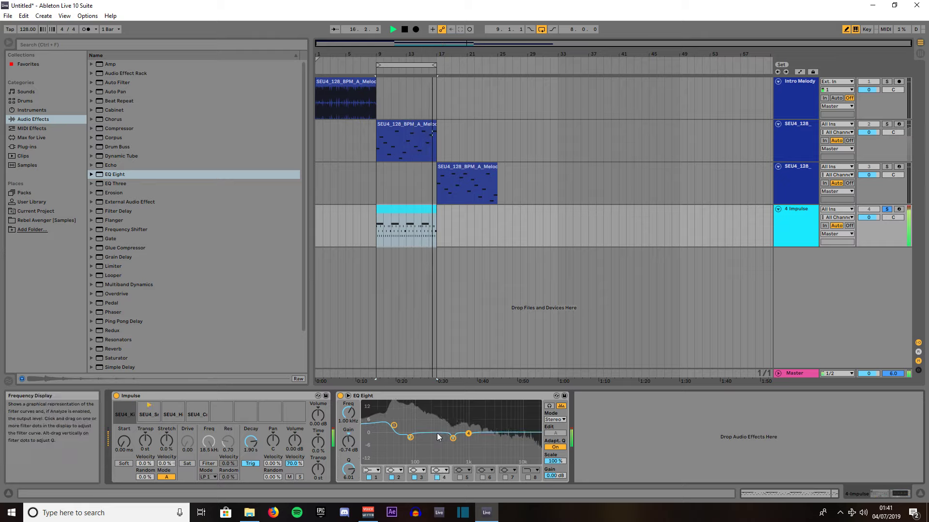
# - Enable EQ Eight's band 5 at 3.25 kHz with 2.00 dB of gain and a Q of 7.52
pyautogui.click(460, 477)
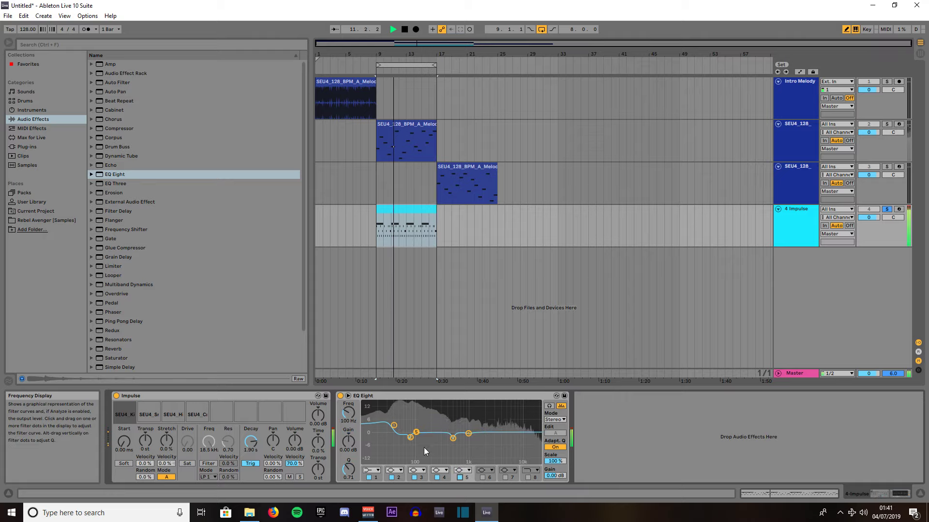
pyautogui.moveTo(418, 436); pyautogui.dragTo(494, 431)
pyautogui.moveTo(349, 412); pyautogui.dragTo(349, 412)
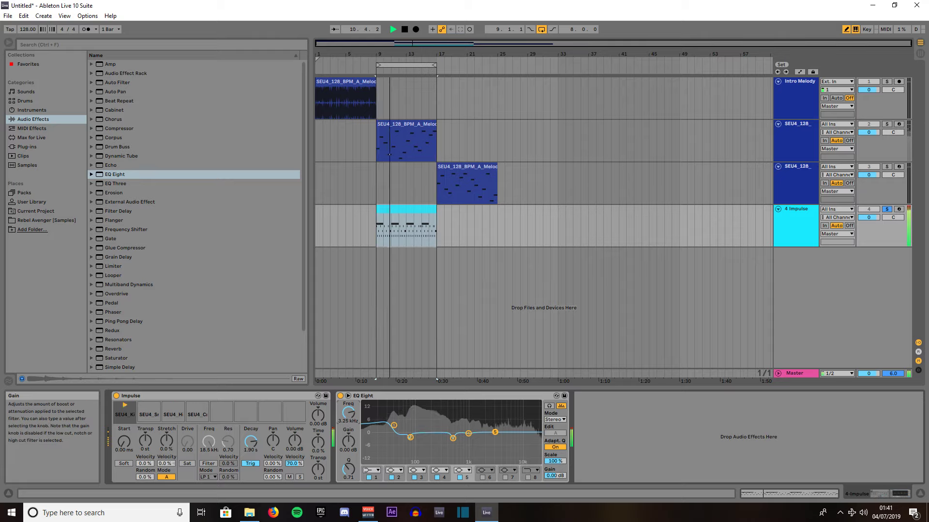
pyautogui.moveTo(347, 449)
pyautogui.mouseDown()
pyautogui.moveTo(348, 464)
pyautogui.moveTo(348, 443)
pyautogui.mouseUp()
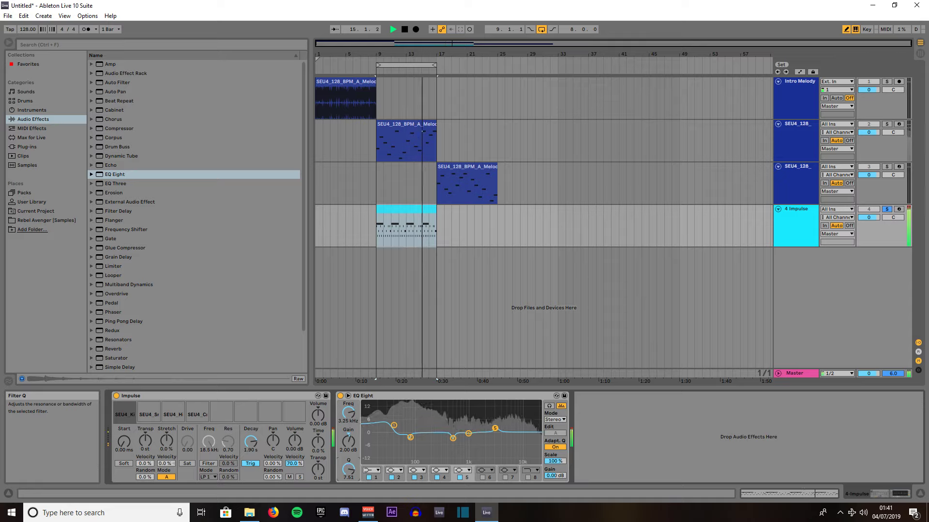
# - Enable EQ Eight's band 6 as a 48 dB/octave high cut at 18.0 kHz
pyautogui.click(481, 478)
pyautogui.click(482, 477)
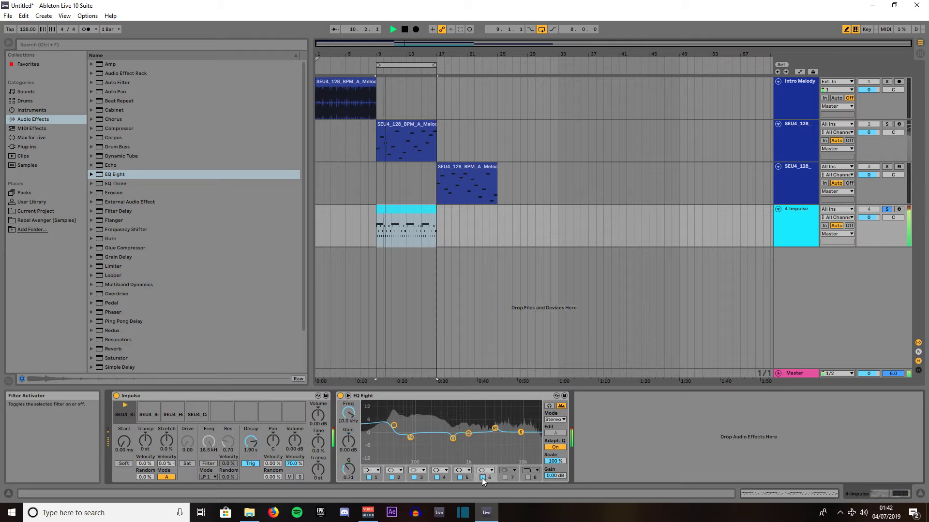
pyautogui.moveTo(355, 416); pyautogui.dragTo(355, 404)
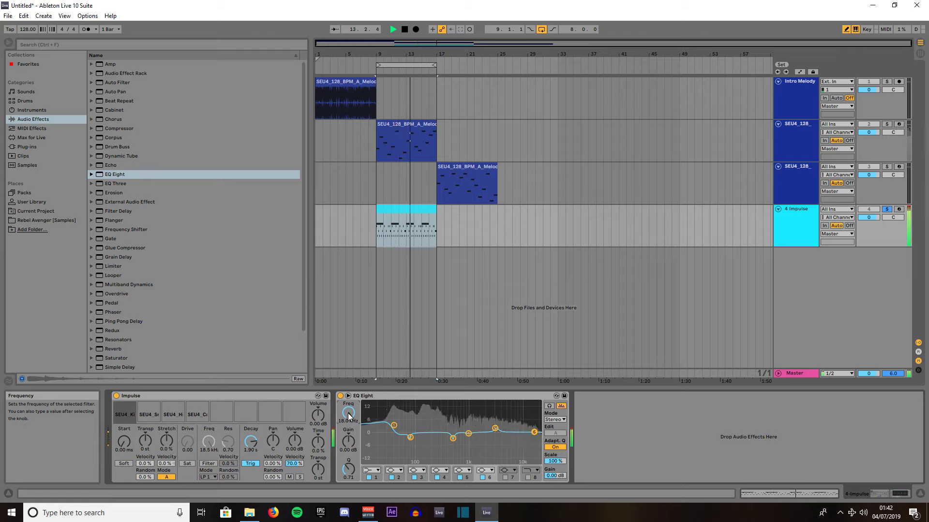
pyautogui.click(485, 470)
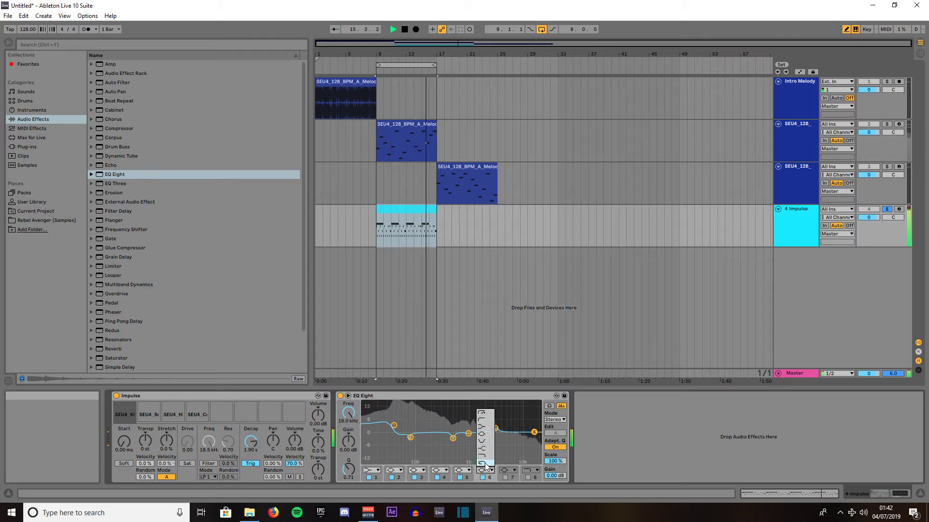
pyautogui.click(485, 464)
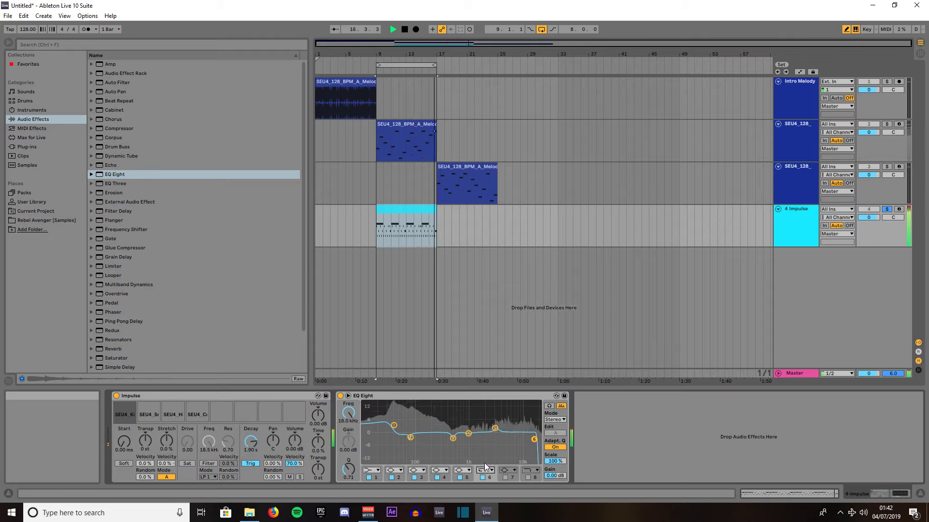
# - Set EQ Eight's scale to 105% and its output gain to -0.30 dB
pyautogui.moveTo(555, 462); pyautogui.dragTo(554, 477)
pyautogui.click(555, 476)
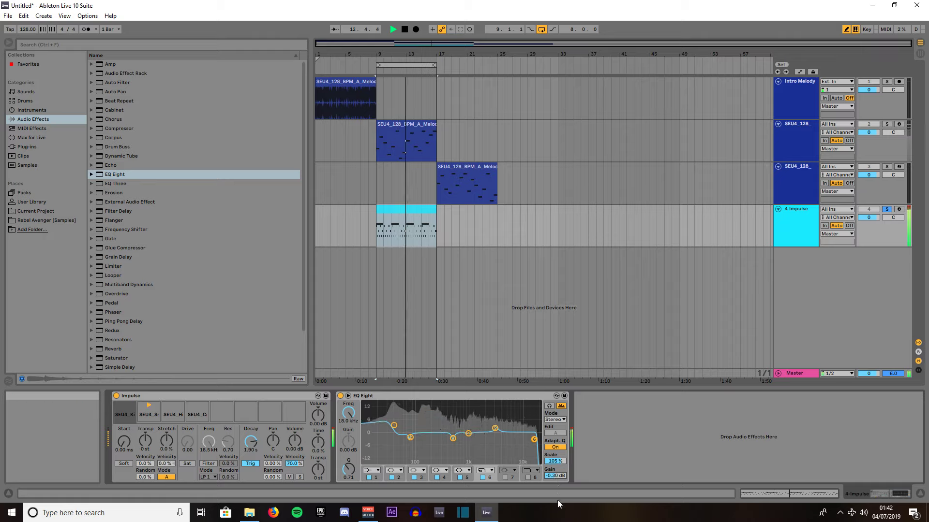
pyautogui.moveTo(368, 513)
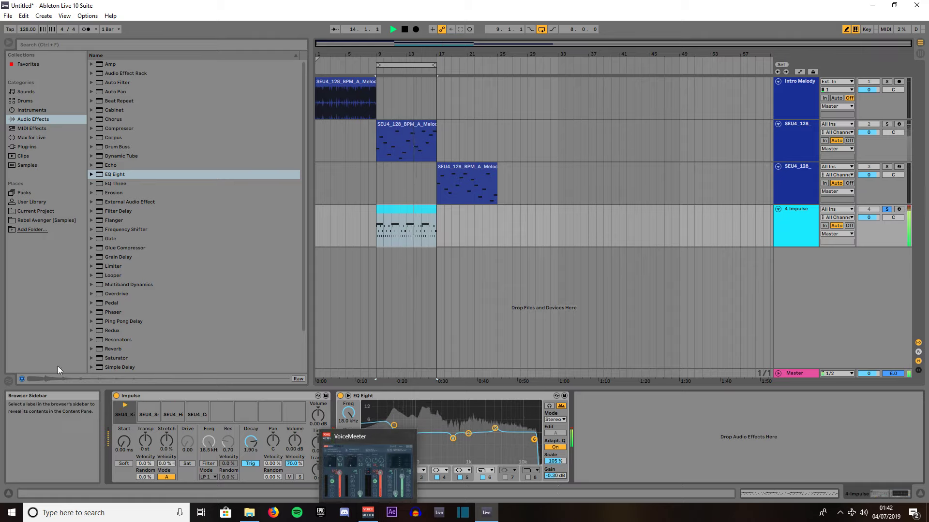
# - Add the Boombox Drums rack from the Mixing & Mastering audio effect racks to the Impulse track
pyautogui.click(30, 120)
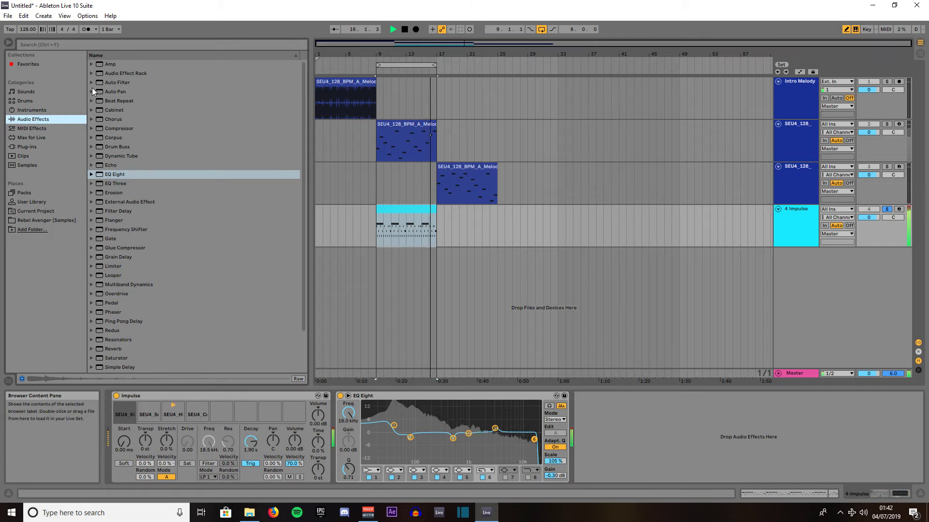
pyautogui.click(90, 73)
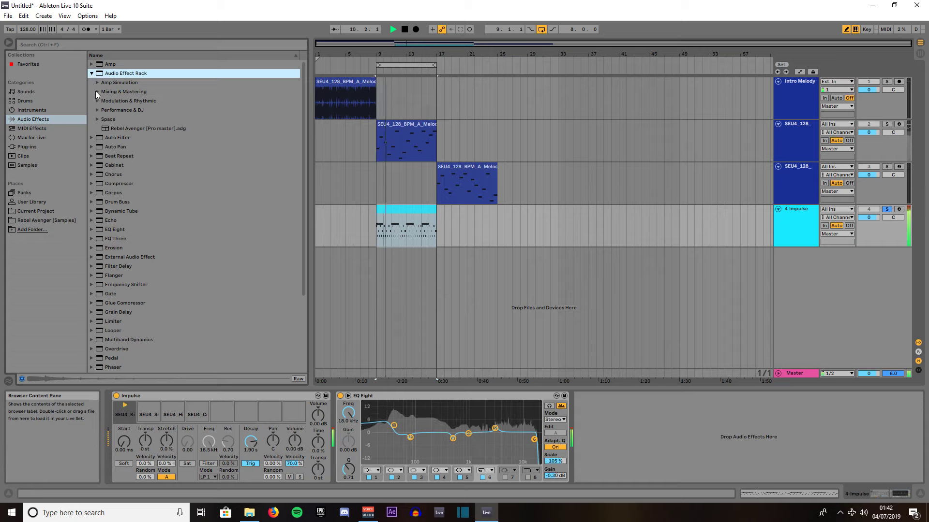
pyautogui.click(96, 92)
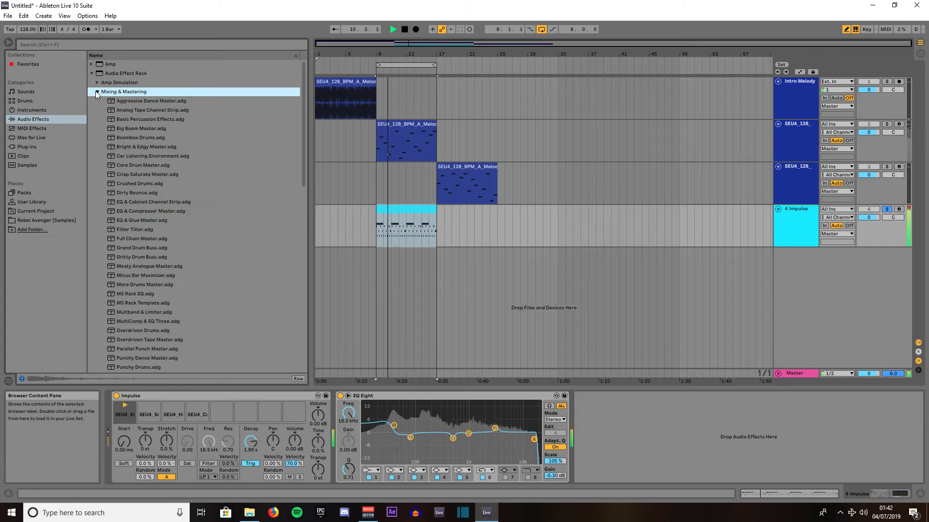
pyautogui.click(124, 137)
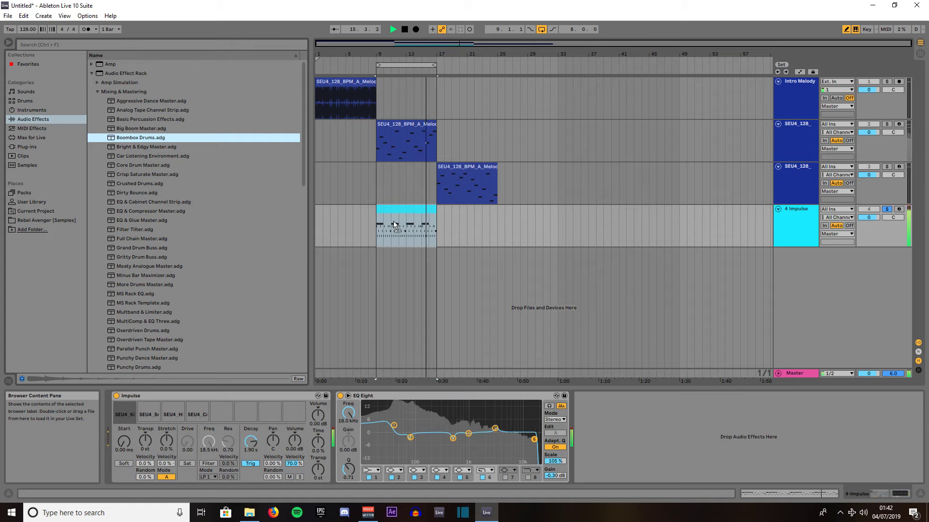
pyautogui.moveTo(393, 221); pyautogui.dragTo(394, 221)
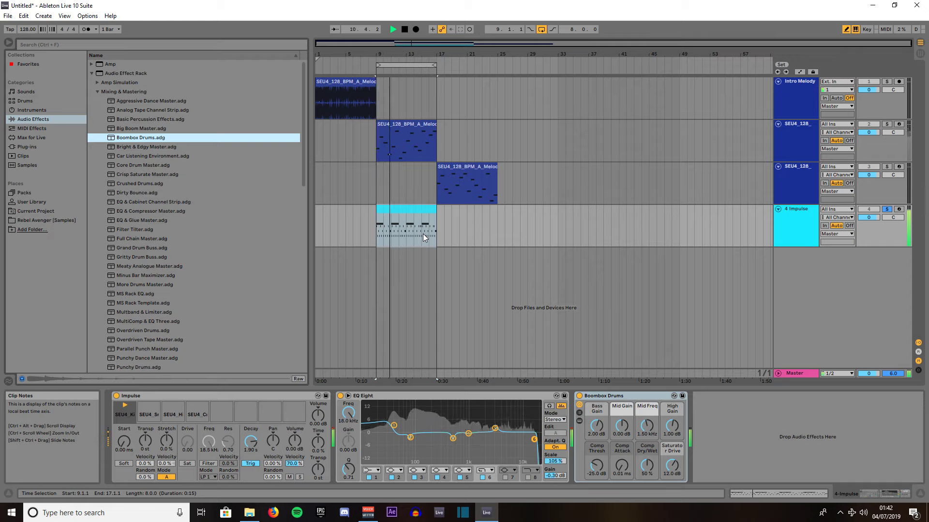
# - Lower the Boombox Drums rack's Saturator Drive to 8.25 dB and stop playback
pyautogui.moveTo(675, 457)
pyautogui.mouseDown()
pyautogui.moveTo(674, 493)
pyautogui.moveTo(670, 469)
pyautogui.mouseUp()
pyautogui.rightClick(669, 463)
pyautogui.click(668, 466)
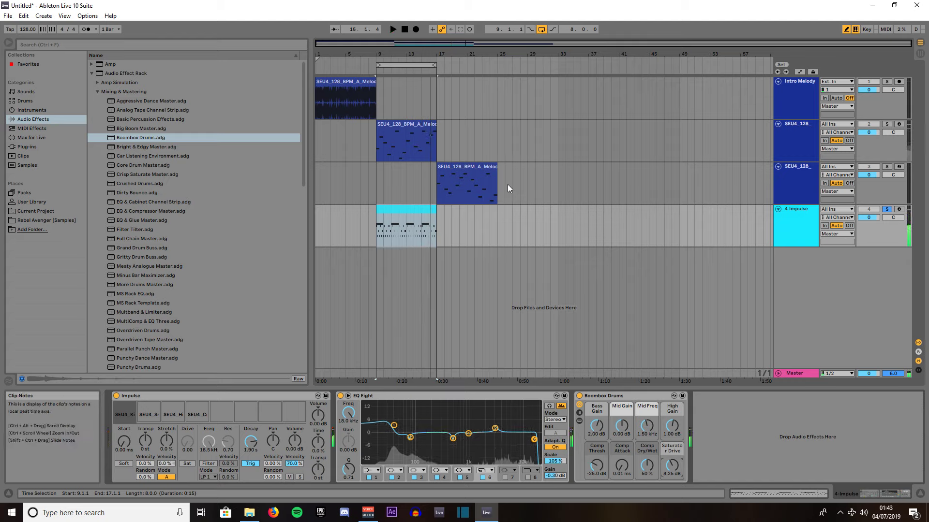
# - Duplicate the Intro Melody track and move the duplicate's melody clip to start at bar 9
pyautogui.rightClick(793, 81)
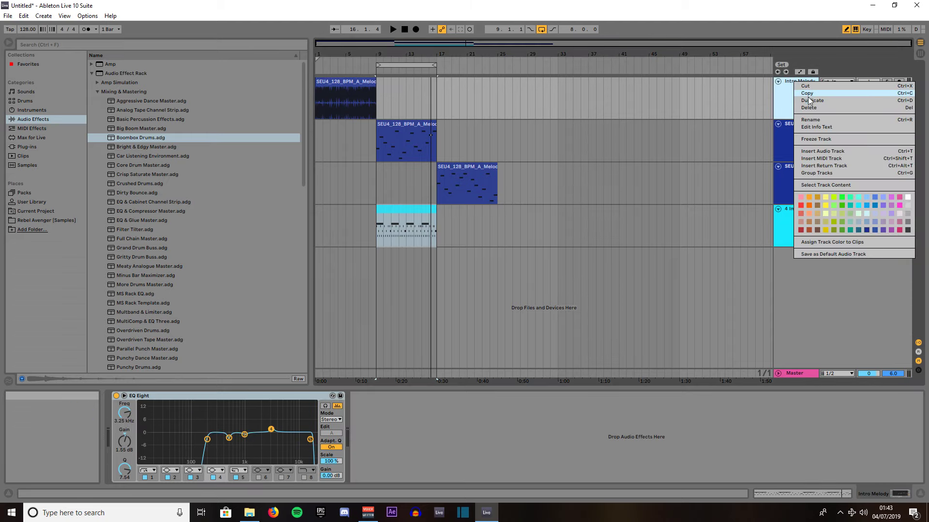
pyautogui.click(807, 98)
pyautogui.moveTo(340, 126); pyautogui.dragTo(396, 126)
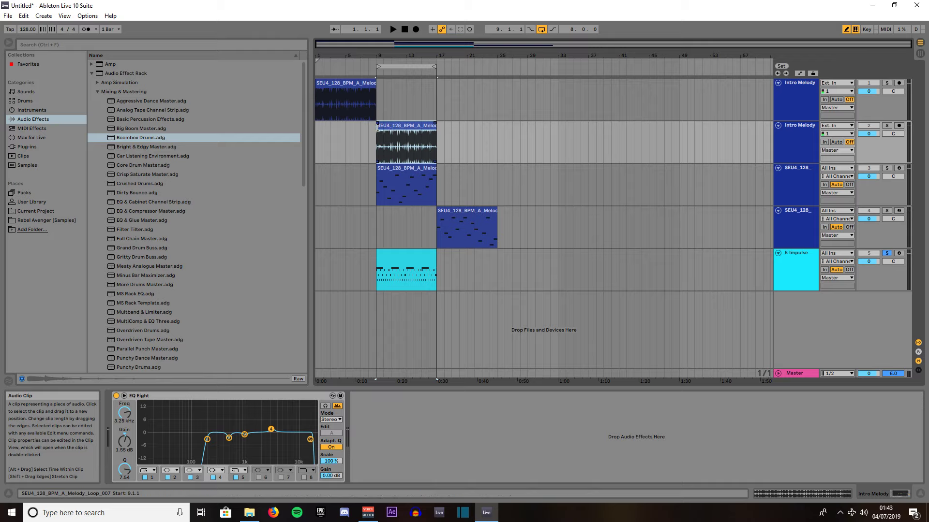
# - Trim the duplicated melody clip to start at bar 16 and extend the arrangement loop's end to bar 20
pyautogui.moveTo(377, 127); pyautogui.dragTo(417, 128)
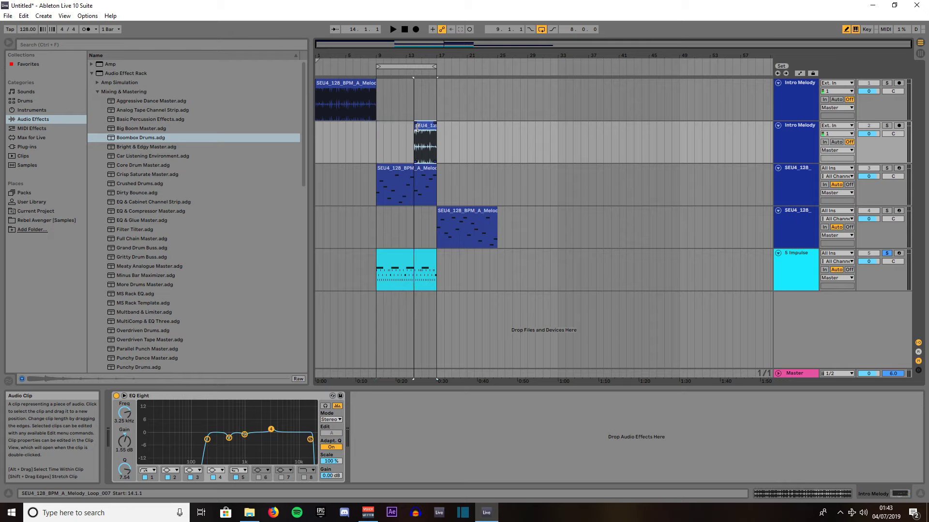
pyautogui.moveTo(417, 128); pyautogui.dragTo(419, 127)
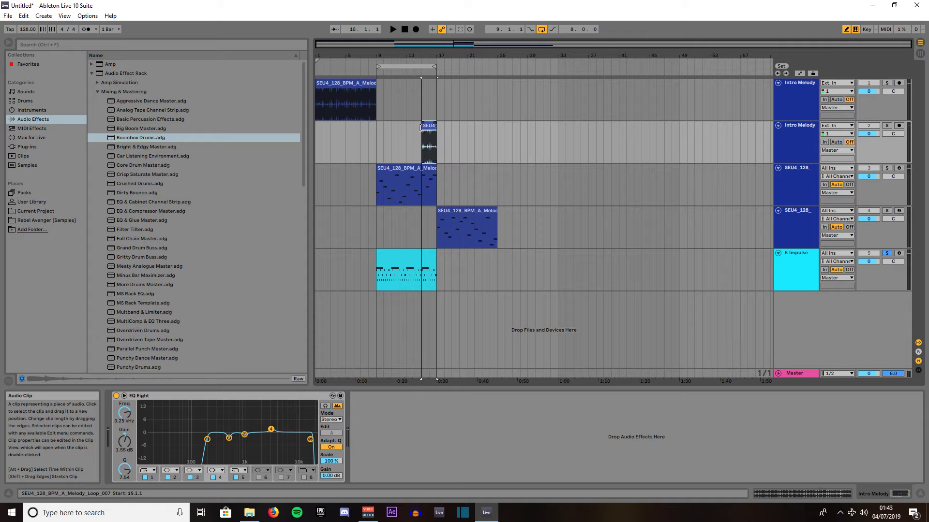
pyautogui.moveTo(424, 127); pyautogui.dragTo(428, 127)
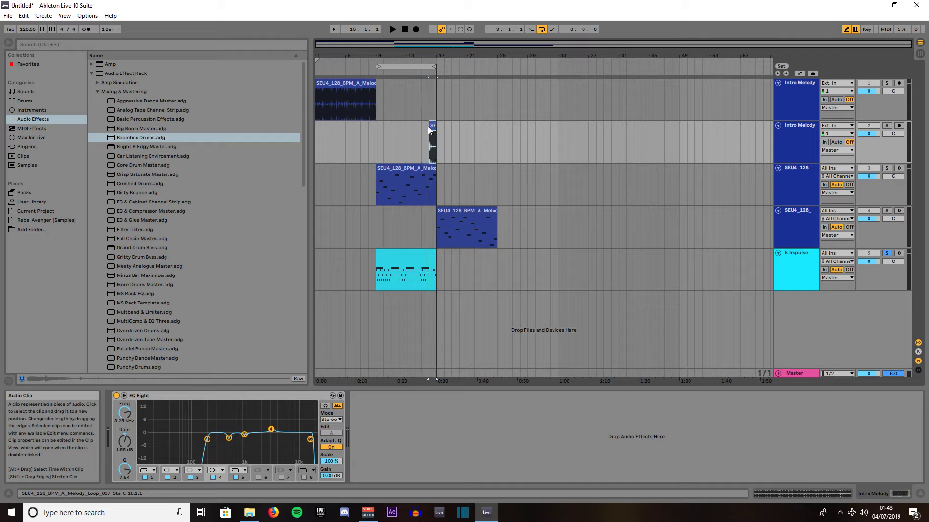
pyautogui.click(434, 67)
pyautogui.moveTo(435, 67); pyautogui.dragTo(458, 66)
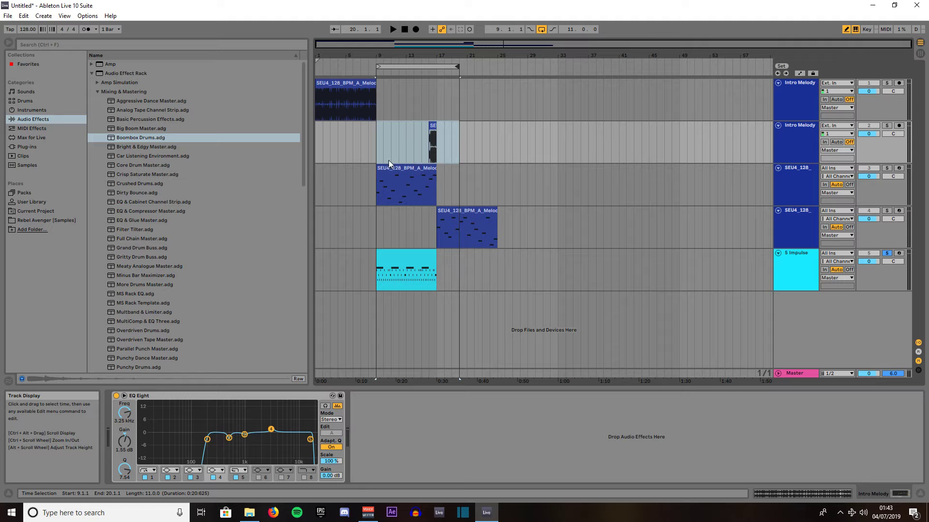
# - Add the Frequency Shifter audio effect to the duplicated Intro Melody track
pyautogui.click(405, 142)
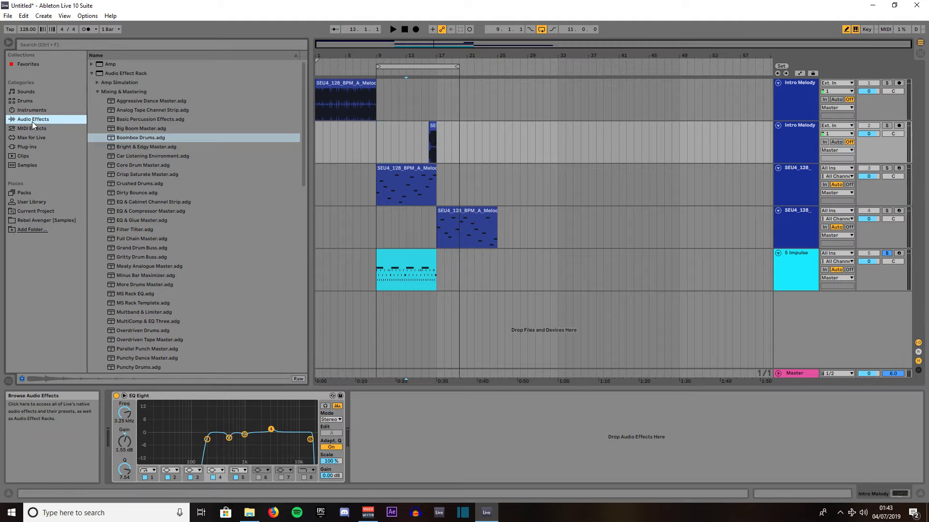
pyautogui.click(91, 73)
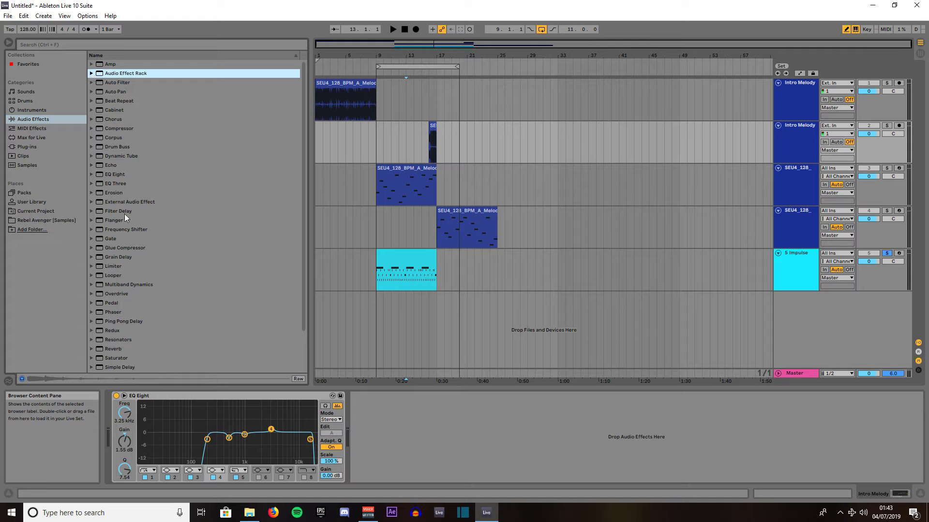
pyautogui.click(118, 230)
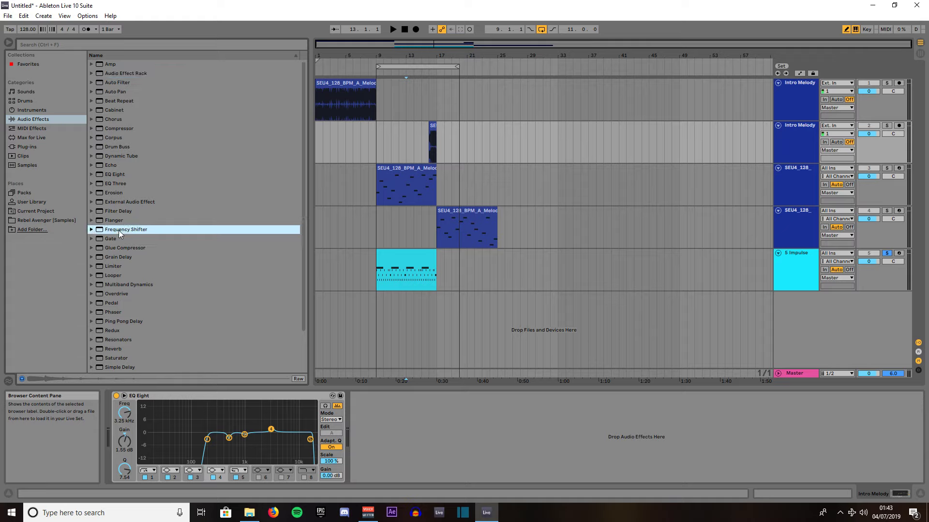
pyautogui.moveTo(428, 136); pyautogui.dragTo(428, 135)
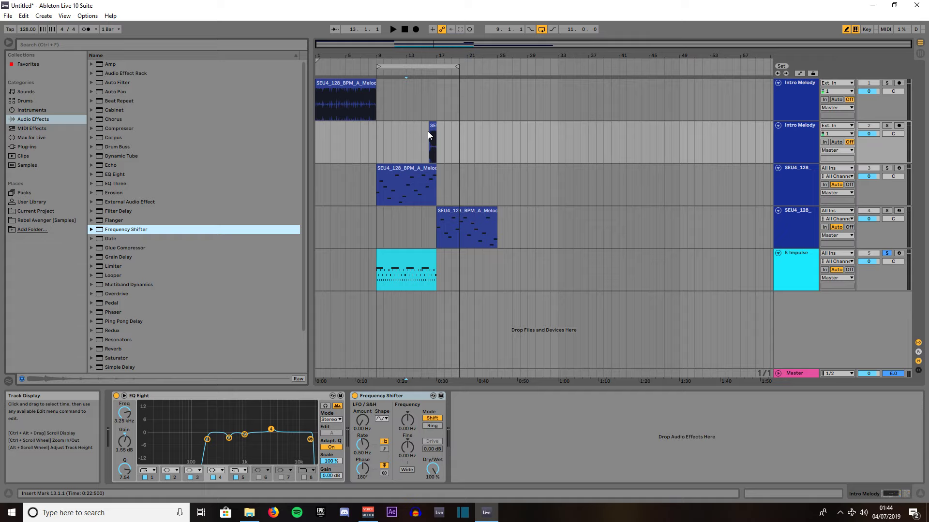
pyautogui.click(406, 148)
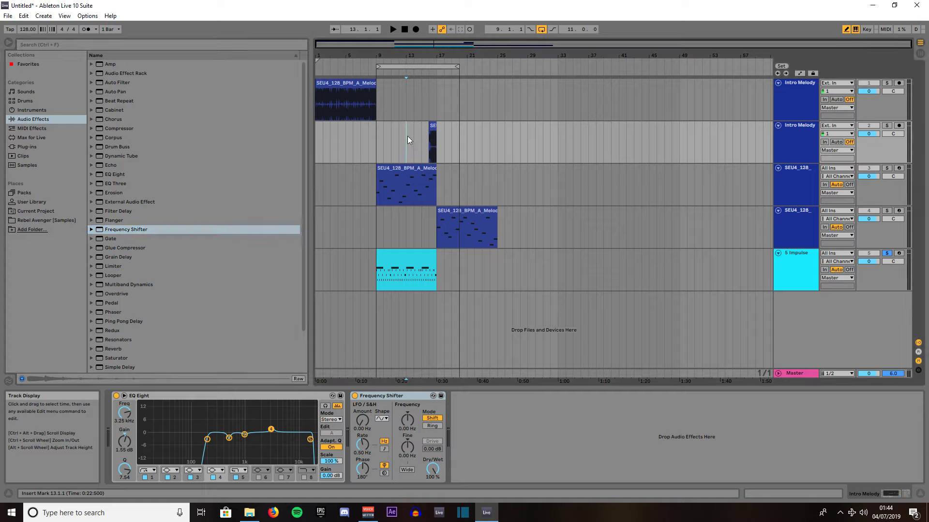
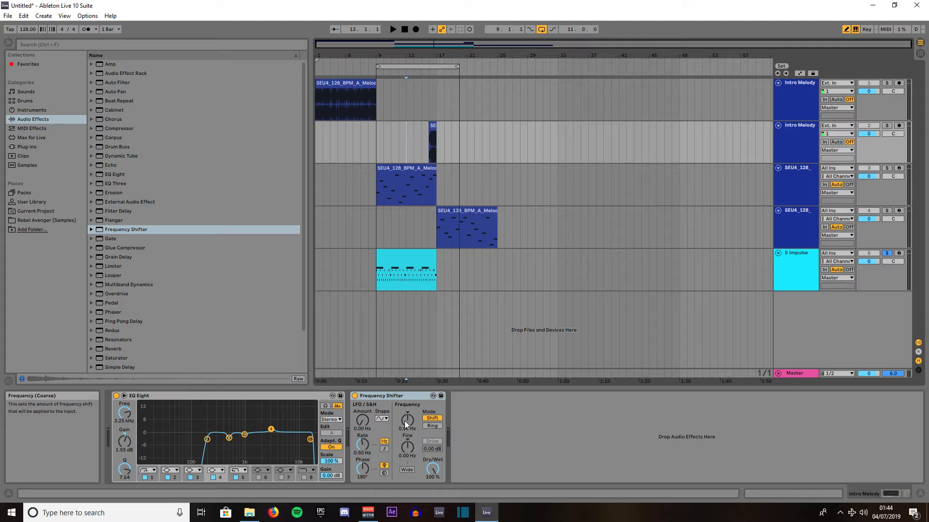
# - Record automation that raises the Frequency Shifter's coarse frequency to 308 Hz over the short clip, and stop recording
pyautogui.click(416, 30)
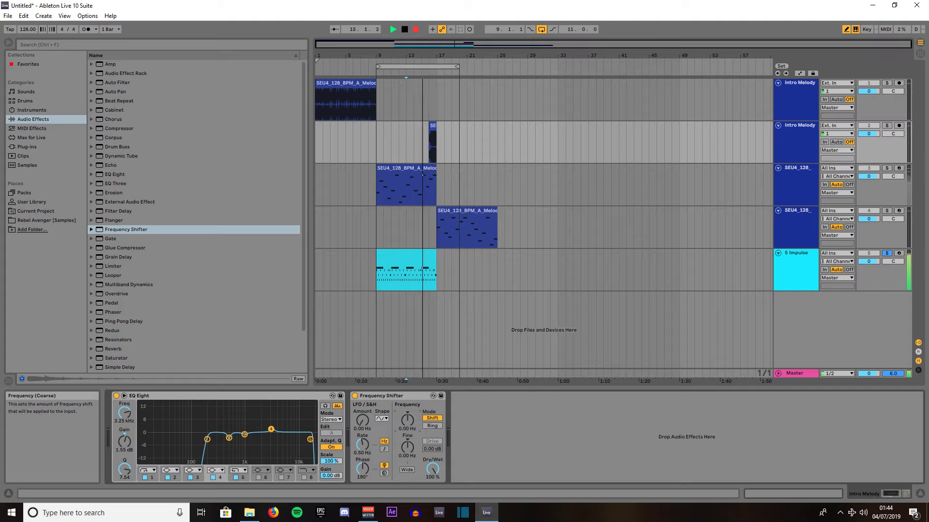
pyautogui.moveTo(408, 420); pyautogui.dragTo(407, 409)
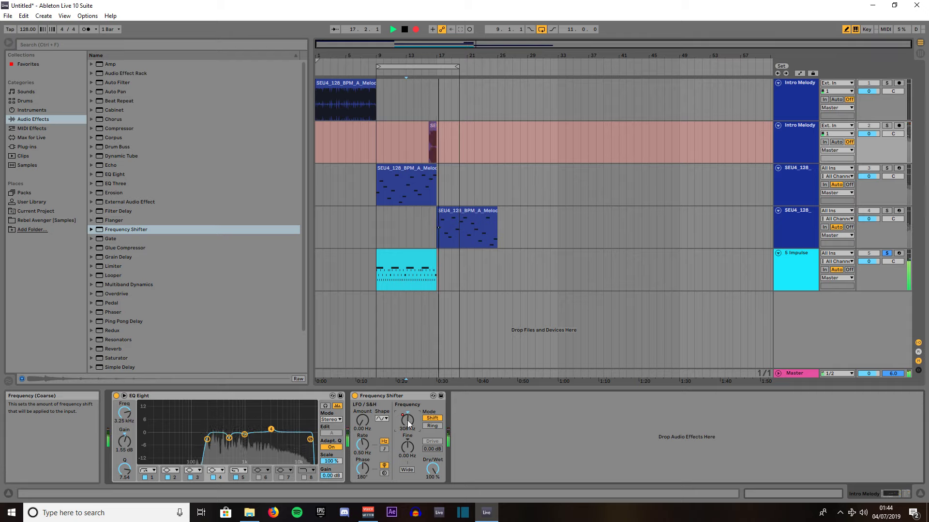
pyautogui.press('space')
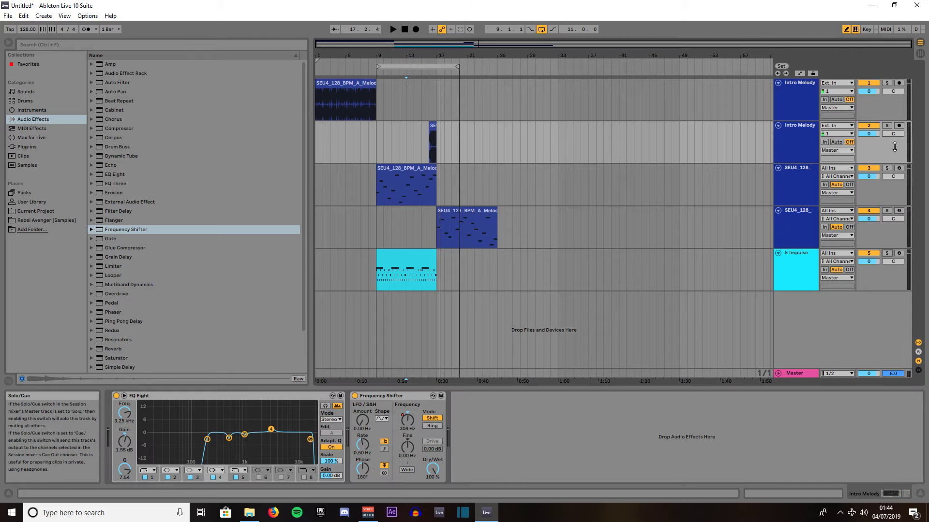
# - Audition the frequency-shifted clip in solo from bar 16, and play the section again with all tracks active
pyautogui.click(886, 125)
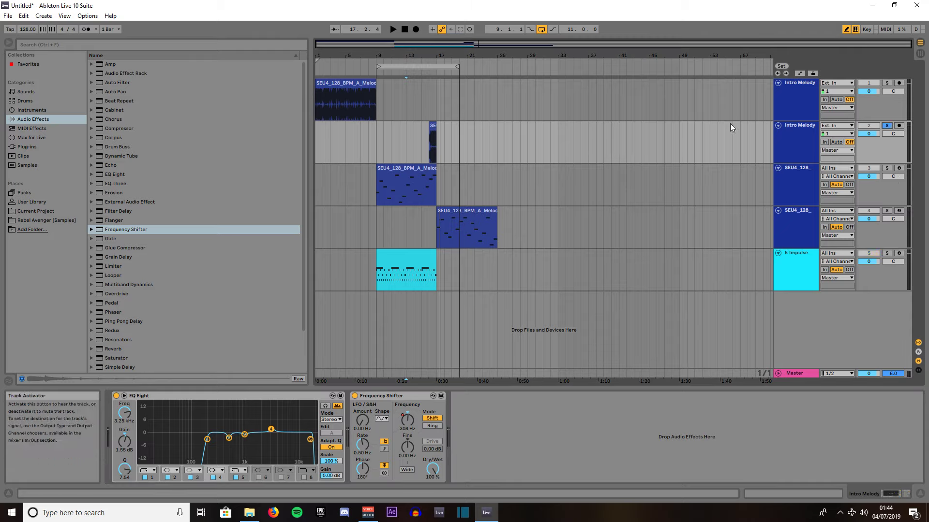
pyautogui.click(428, 73)
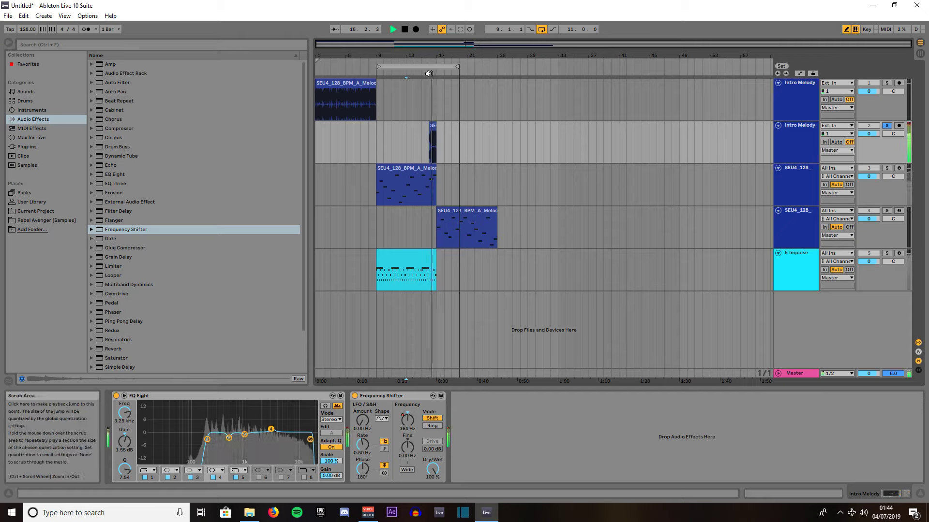
pyautogui.press('space')
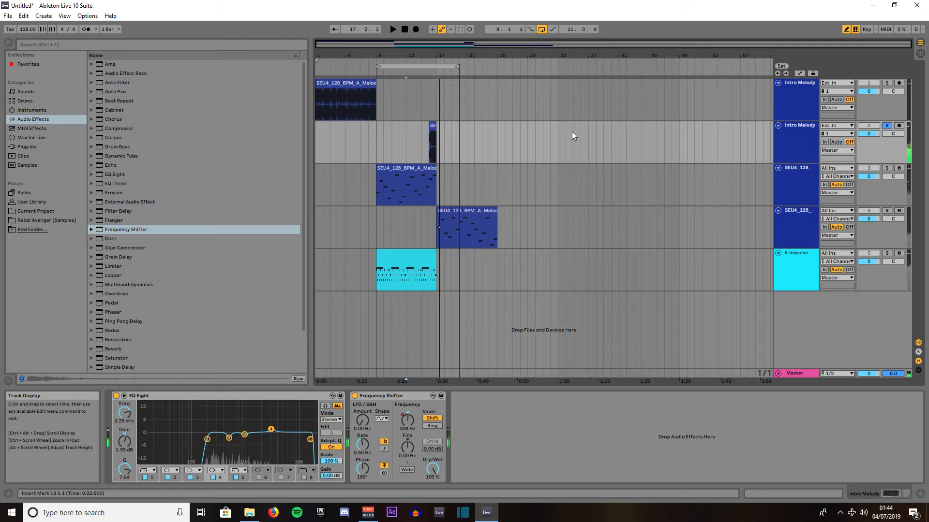
pyautogui.click(887, 126)
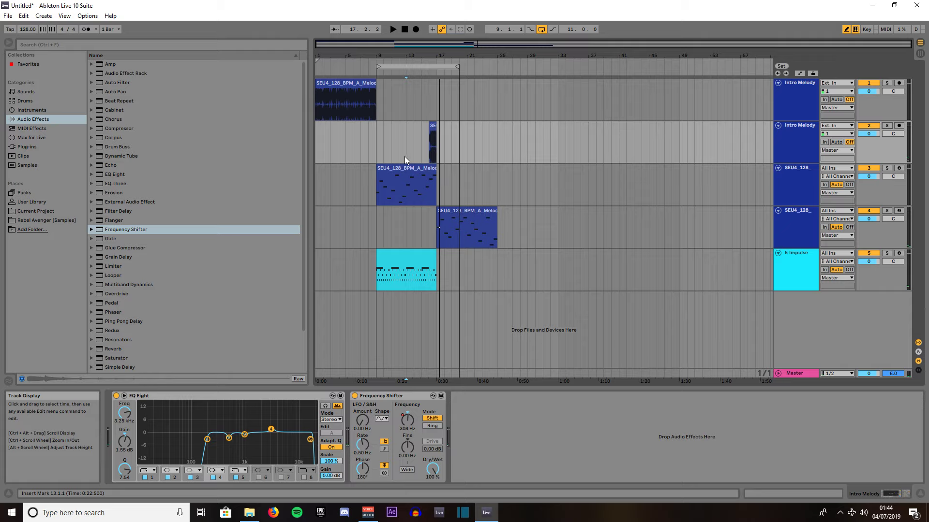
pyautogui.click(403, 81)
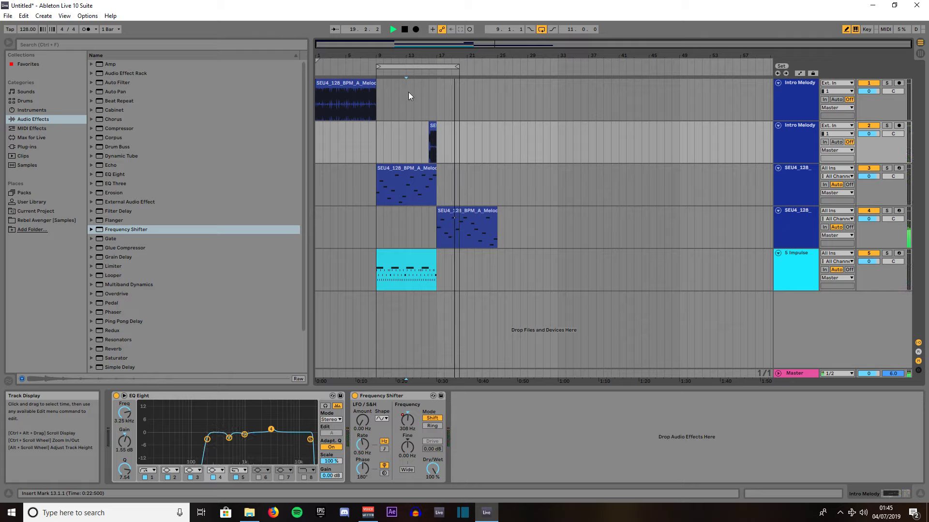
pyautogui.press('space')
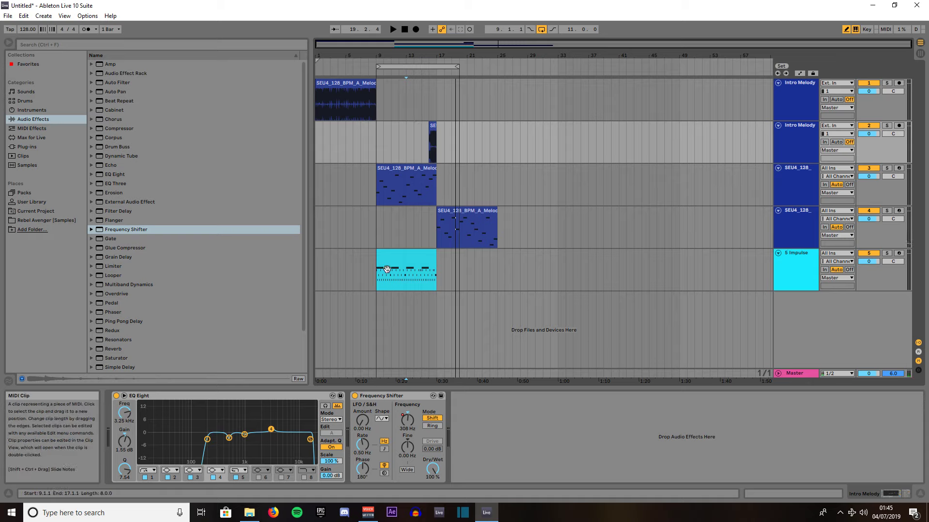
# - Copy the Impulse drum clip to bar 17 and delete all notes inside the copy
pyautogui.click(397, 256)
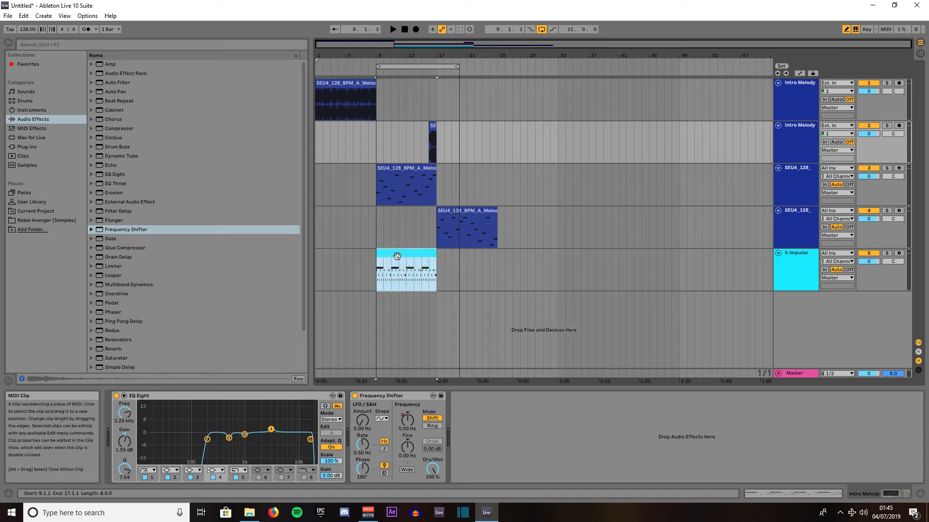
pyautogui.moveTo(397, 256); pyautogui.dragTo(457, 257)
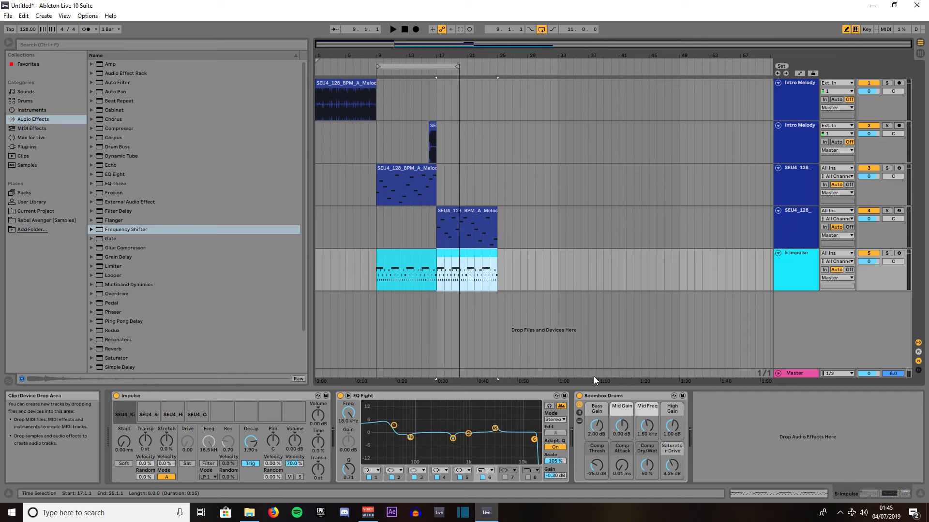
pyautogui.click(774, 495)
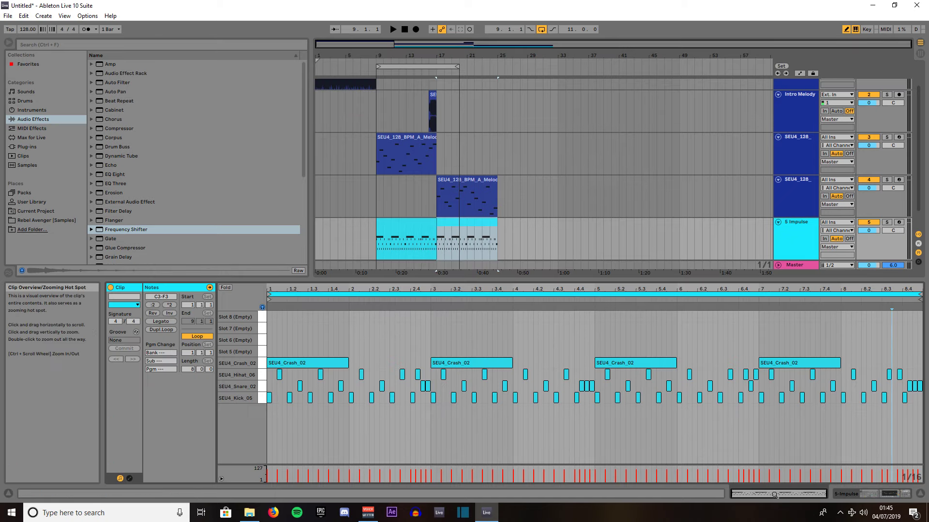
pyautogui.click(495, 419)
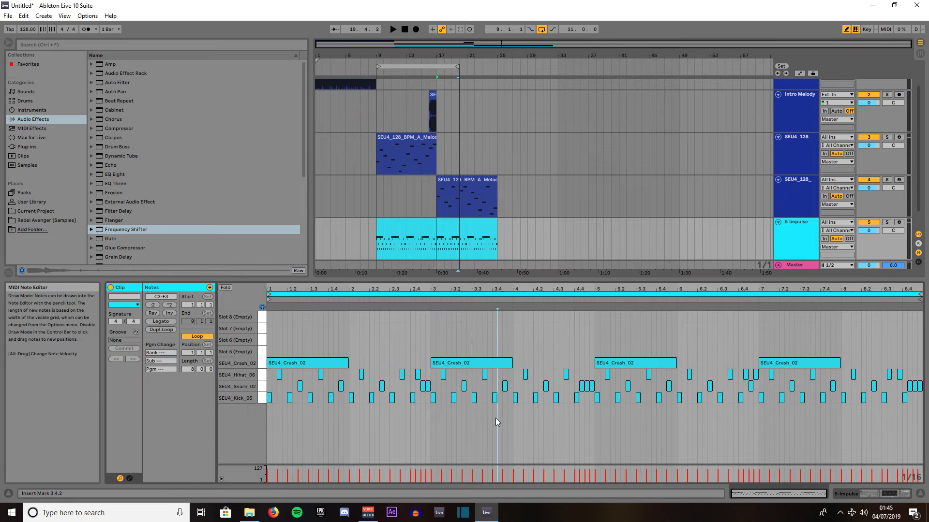
pyautogui.hotkey('ctrl', 'a')
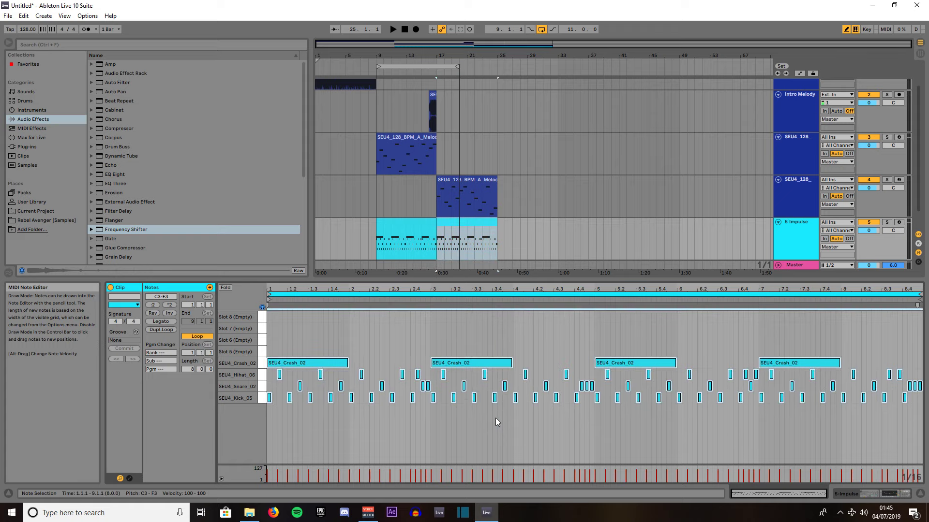
pyautogui.press('Delete')
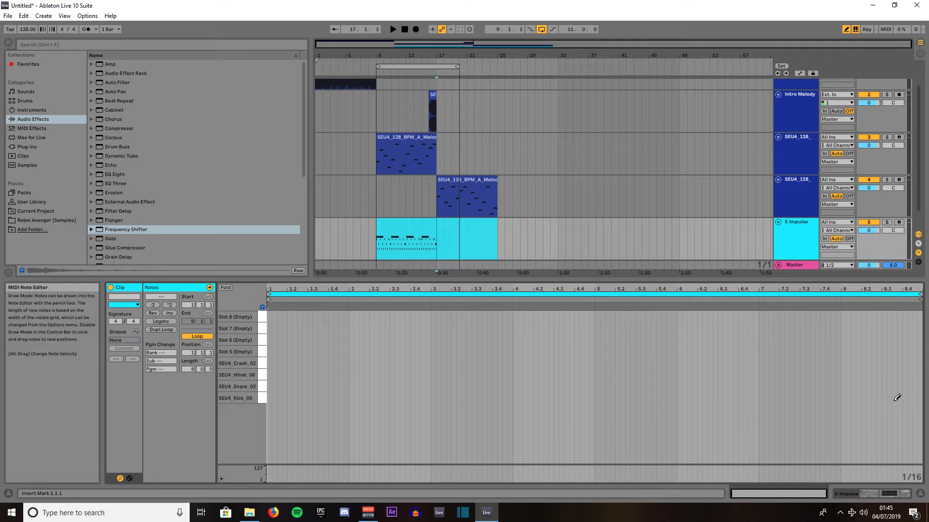
# - Draw SEU4_Kick_05 notes at 8.4 and 8.3 of the empty clip, plus a 1/32 kick roll from 8.1 to 8.3
pyautogui.click(905, 398)
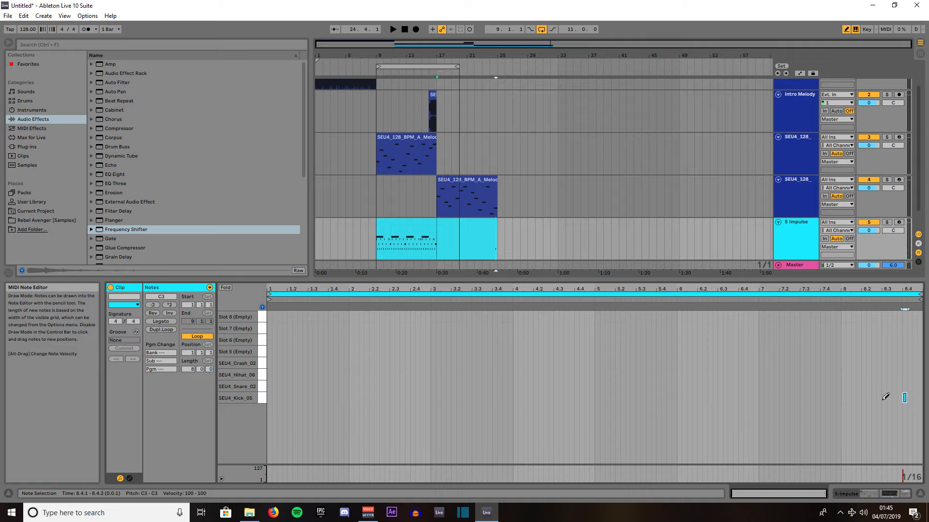
pyautogui.click(883, 397)
pyautogui.rightClick(868, 399)
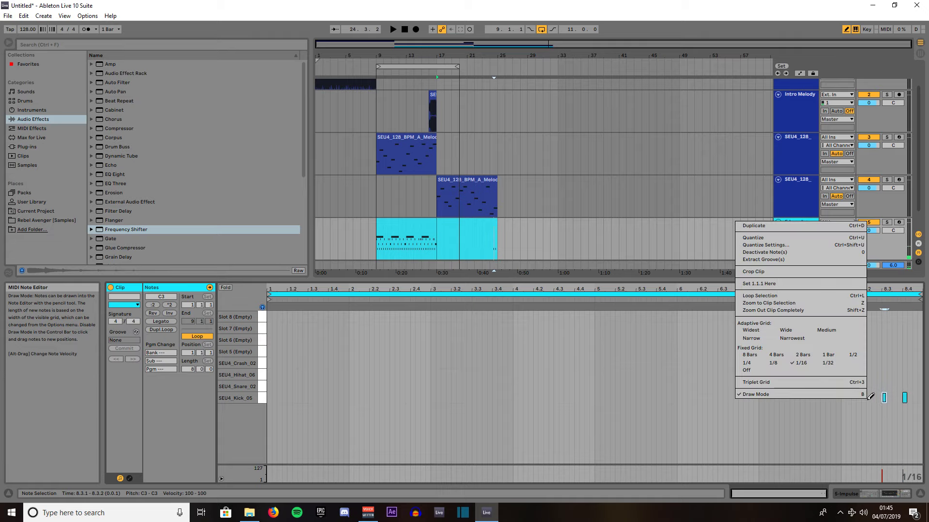
pyautogui.click(828, 363)
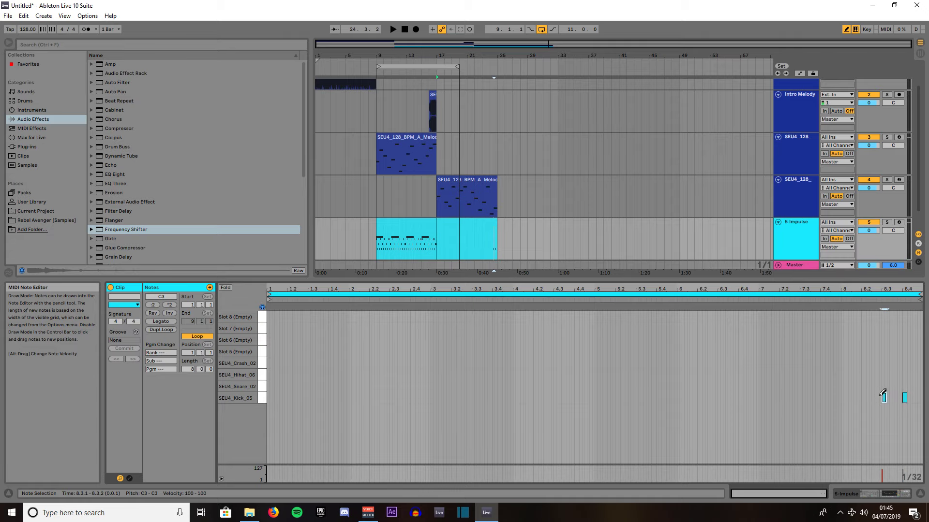
pyautogui.moveTo(884, 396); pyautogui.dragTo(844, 397)
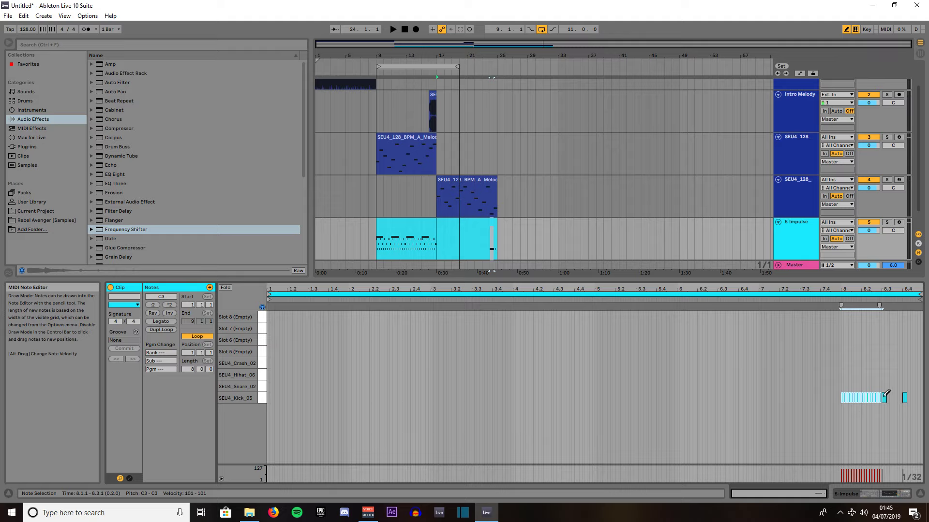
# - With a 1/16 grid, draw kick notes every half beat from 6.3 up to the roll at bar 8
pyautogui.rightClick(811, 394)
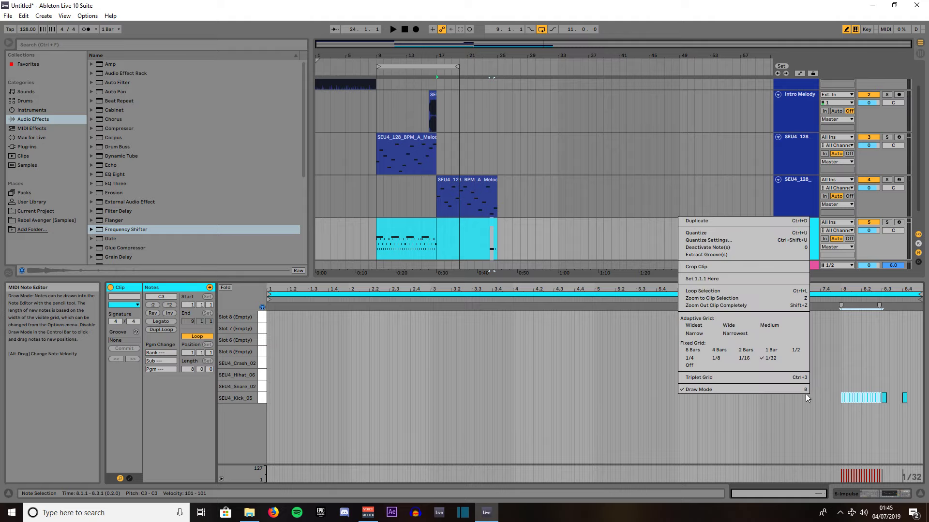
pyautogui.click(744, 358)
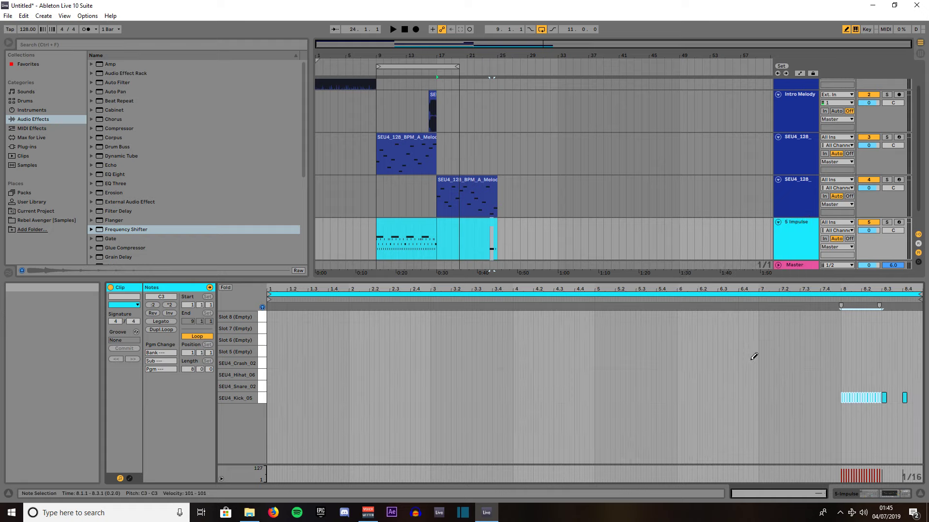
pyautogui.click(833, 398)
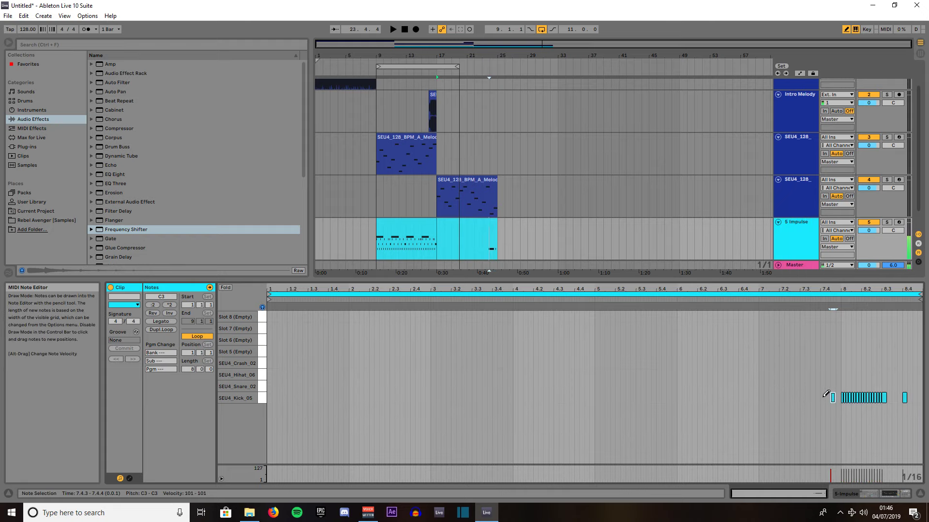
pyautogui.click(822, 398)
pyautogui.click(812, 397)
pyautogui.click(802, 398)
pyautogui.click(792, 398)
pyautogui.click(781, 398)
pyautogui.click(771, 397)
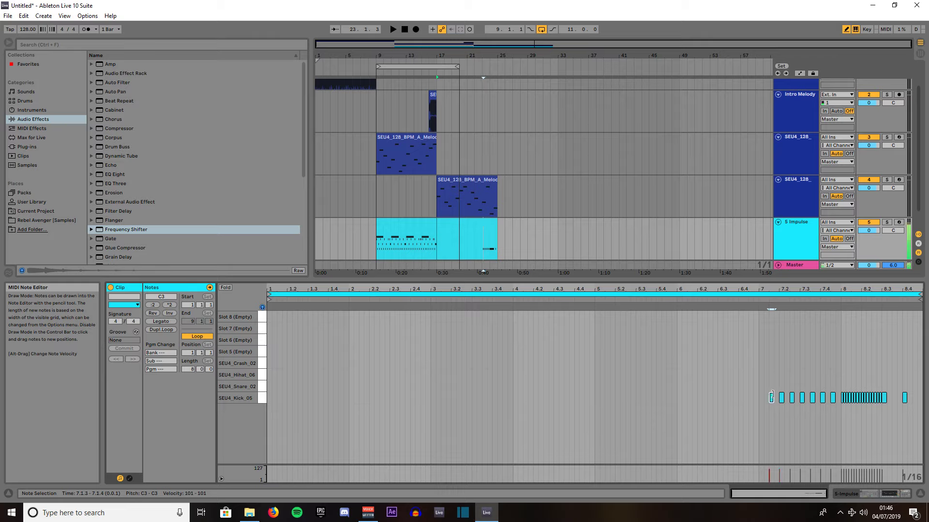
pyautogui.click(765, 398)
pyautogui.click(761, 398)
pyautogui.click(750, 397)
pyautogui.click(740, 397)
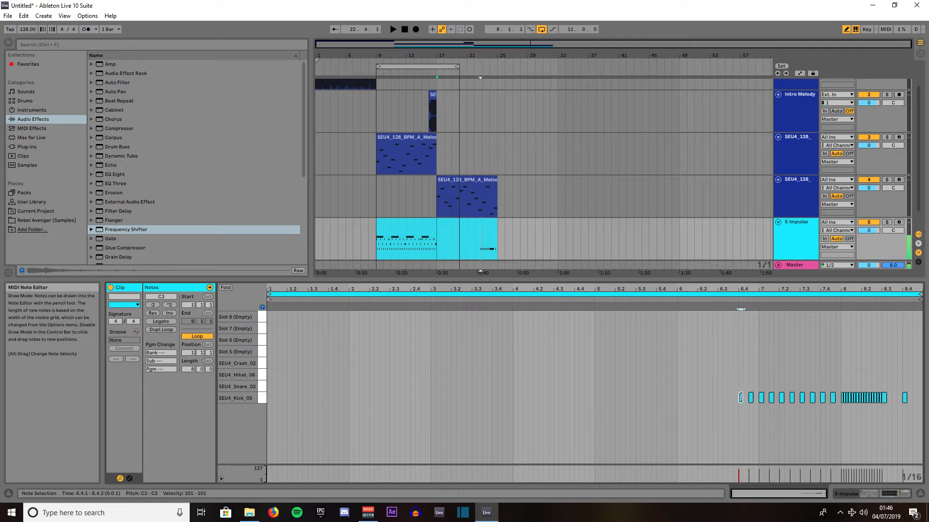
pyautogui.click(729, 398)
pyautogui.click(719, 398)
# - Draw kick notes spaced three sixteenths apart from the start of bar 5 to 6.2.2
pyautogui.click(706, 397)
pyautogui.click(689, 398)
pyautogui.click(674, 397)
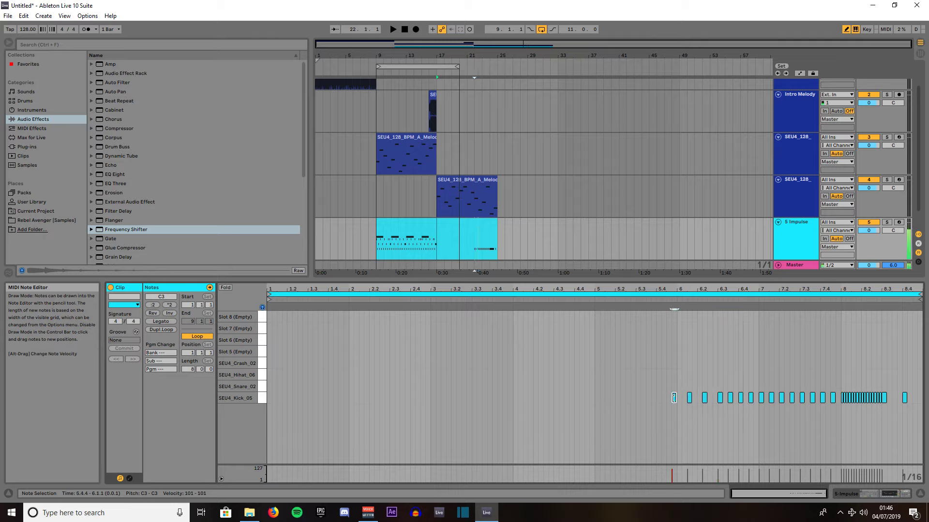
pyautogui.click(658, 398)
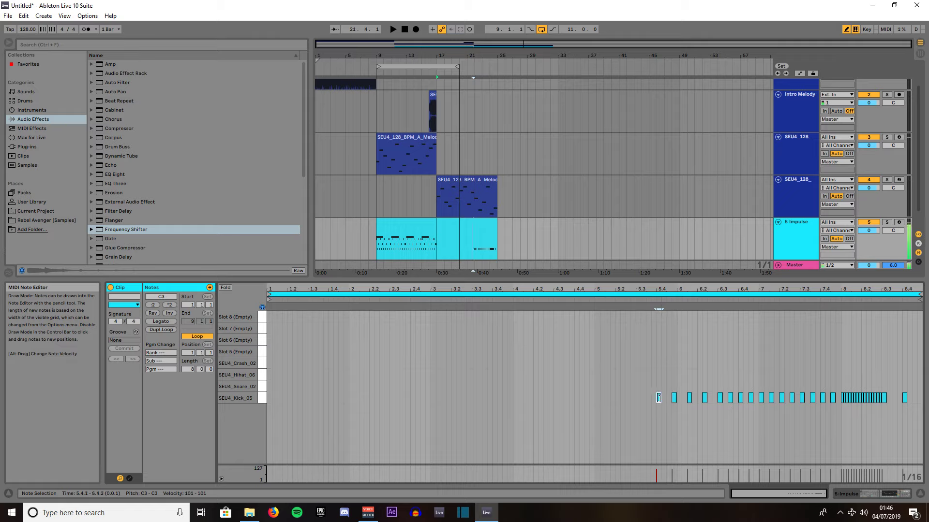
pyautogui.click(643, 398)
pyautogui.click(627, 398)
pyautogui.click(613, 398)
pyautogui.click(597, 397)
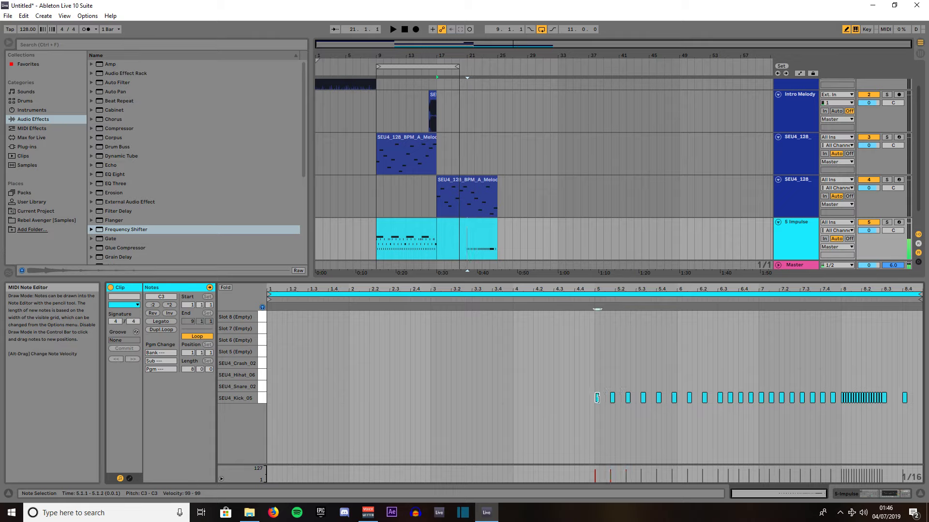
# - Draw twelve SEU4_Kick_05 notes from beat 4.4 back to the start of bar 1, spacing them wider towards the clip's beginning
pyautogui.click(582, 398)
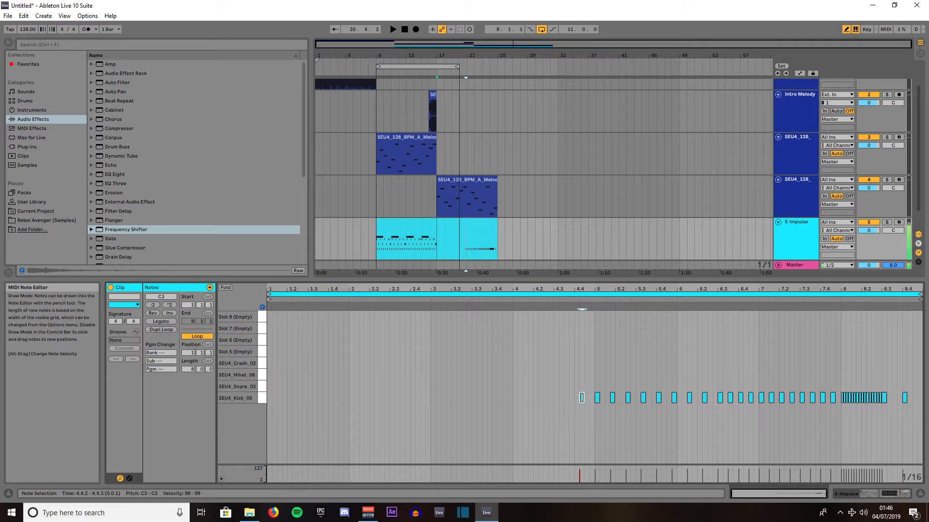
pyautogui.click(566, 398)
pyautogui.click(551, 398)
pyautogui.click(530, 397)
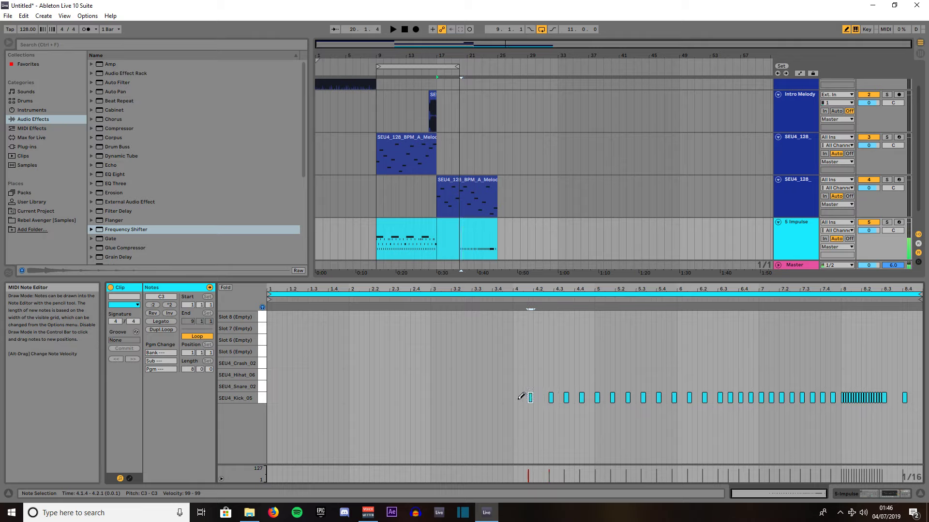
pyautogui.click(510, 398)
pyautogui.click(489, 397)
pyautogui.click(469, 397)
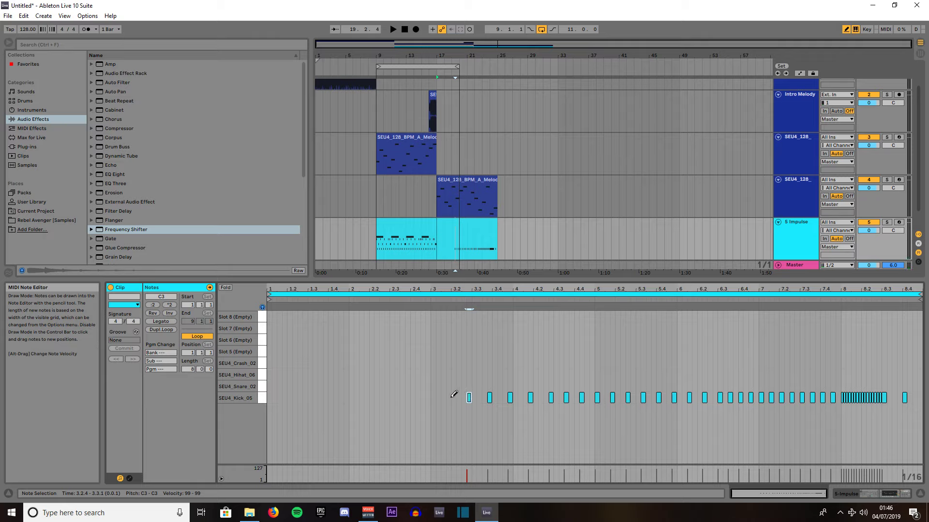
pyautogui.click(448, 397)
pyautogui.click(427, 397)
pyautogui.click(387, 398)
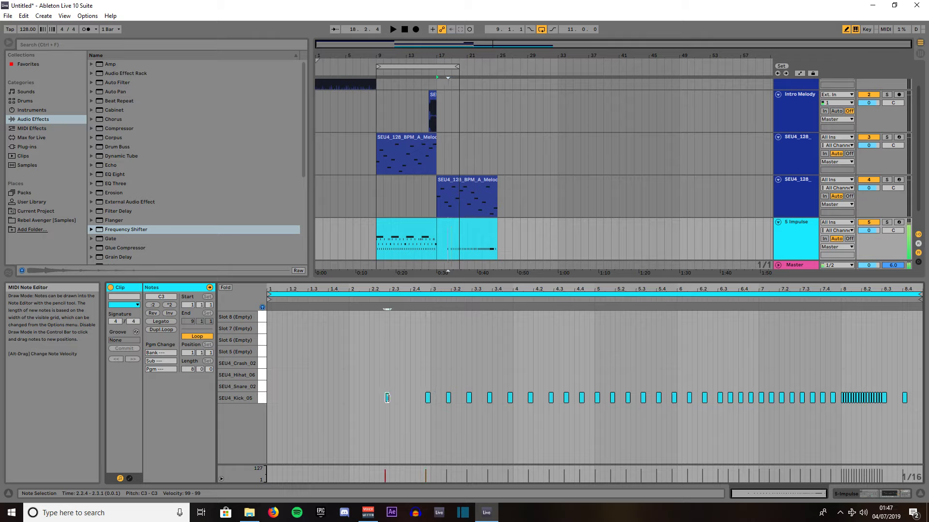
pyautogui.click(346, 398)
pyautogui.click(269, 397)
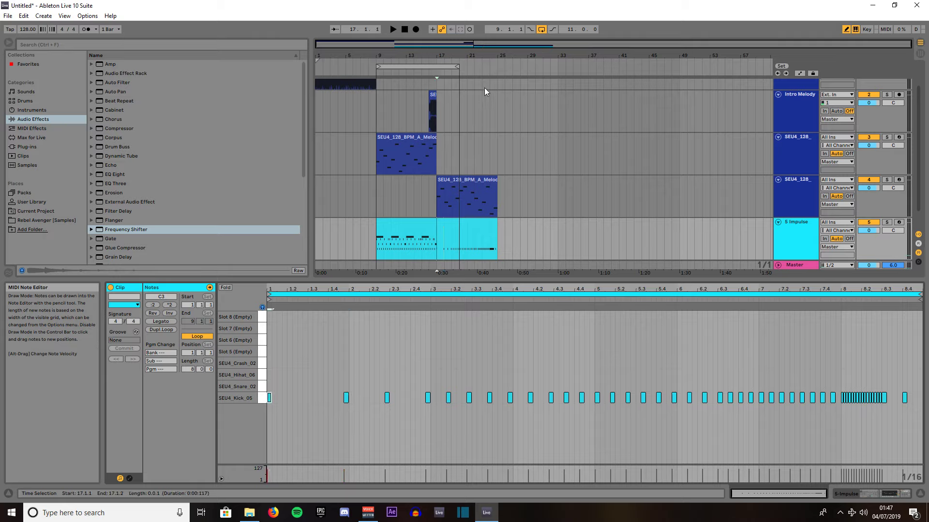
# - Extend the arrangement loop to bar 25 and fold the two Intro Melody tracks and the two SEU4_128 tracks
pyautogui.moveTo(458, 60); pyautogui.dragTo(498, 68)
pyautogui.click(777, 136)
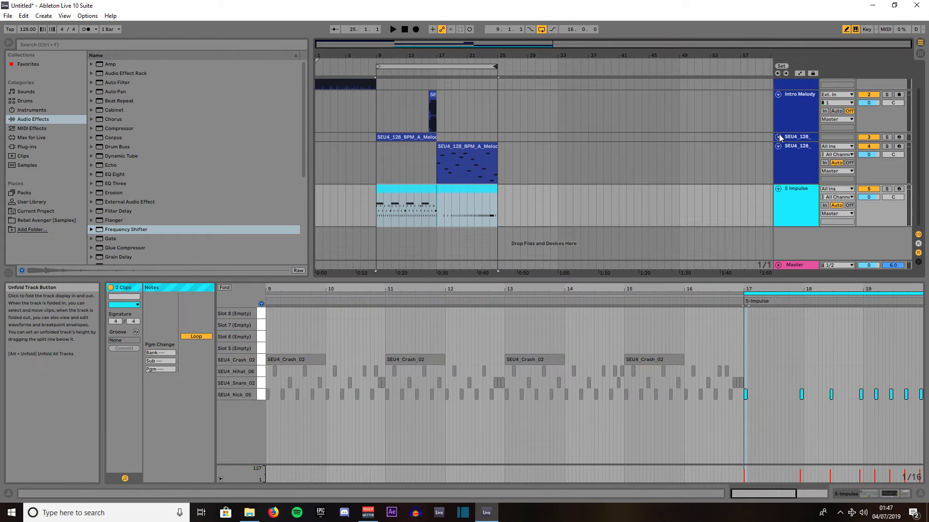
pyautogui.click(777, 95)
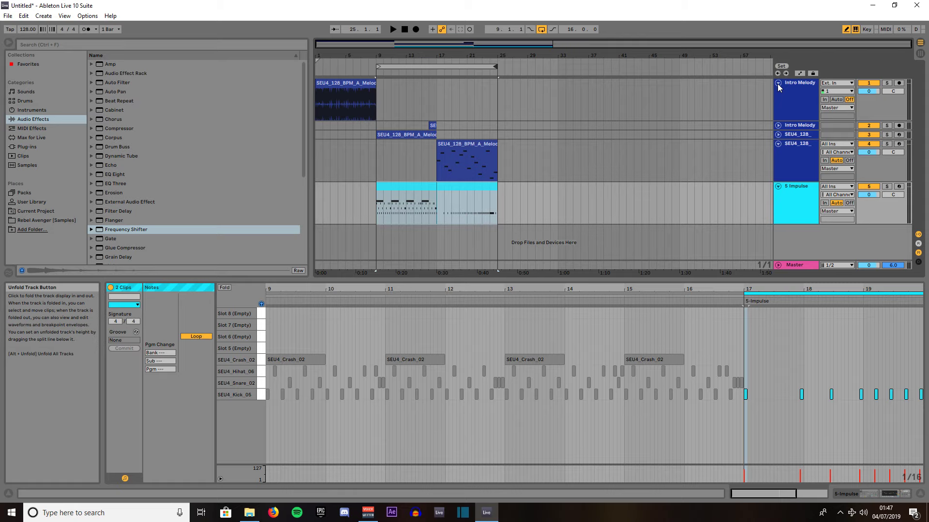
pyautogui.click(777, 83)
pyautogui.click(777, 110)
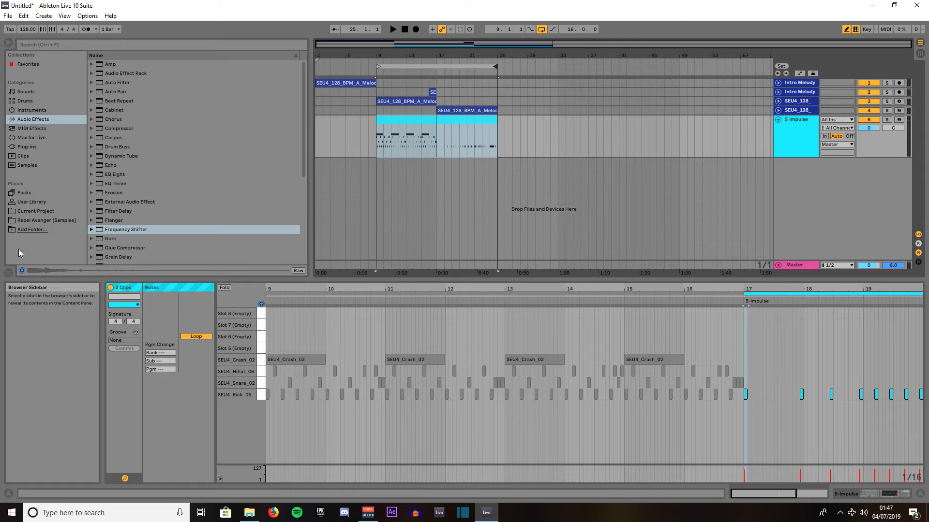
# - Place SEU4_128_BPM_8BAR_Noise_Uplifter_13.wav from the SEU4_Uplifters sample folder on a new audio track starting at bar 17
pyautogui.click(39, 220)
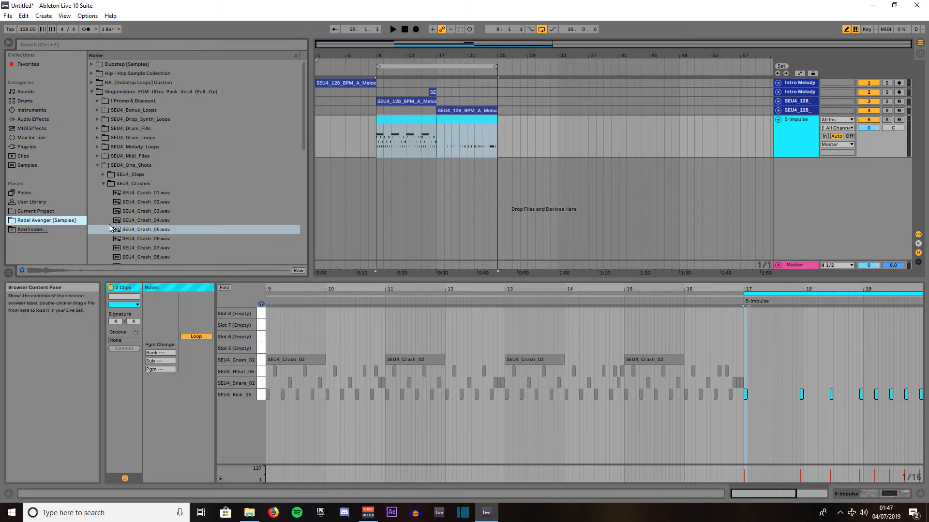
pyautogui.click(104, 183)
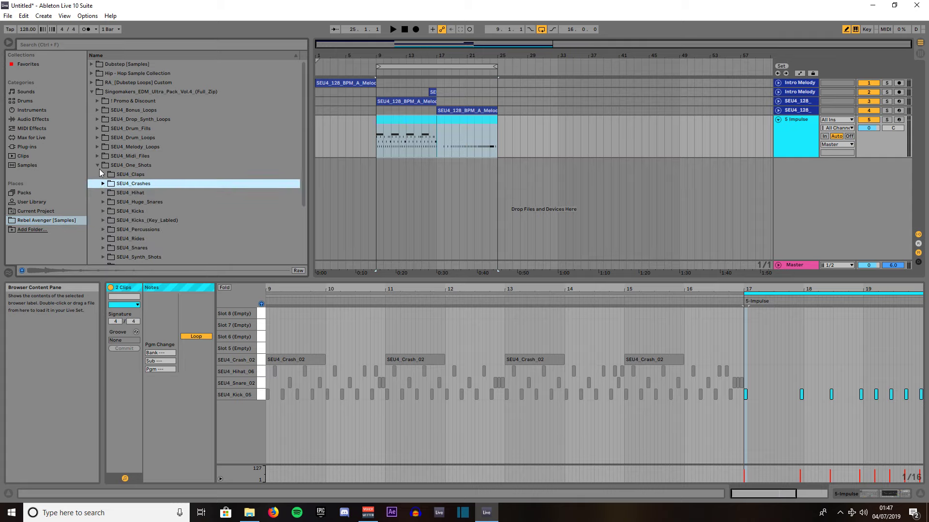
pyautogui.click(97, 165)
pyautogui.click(98, 193)
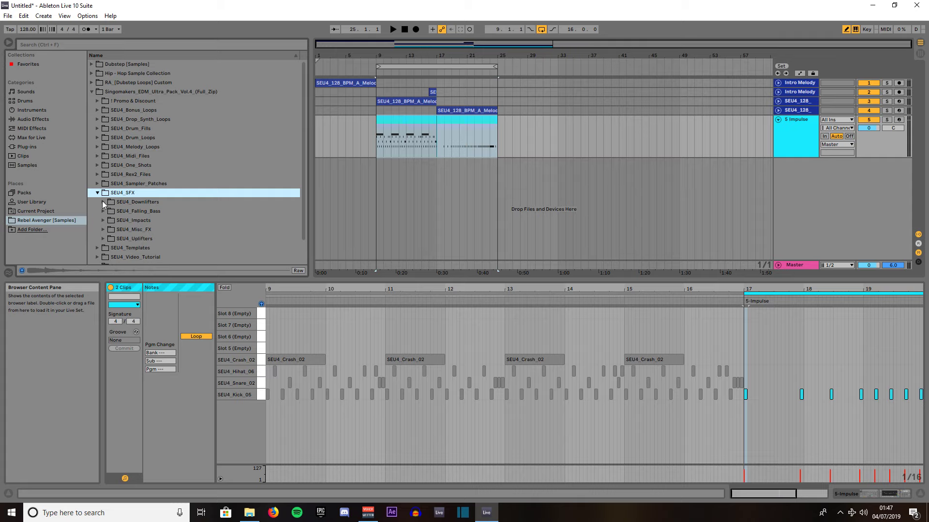
pyautogui.click(103, 239)
pyautogui.scroll(-5, 179, 222)
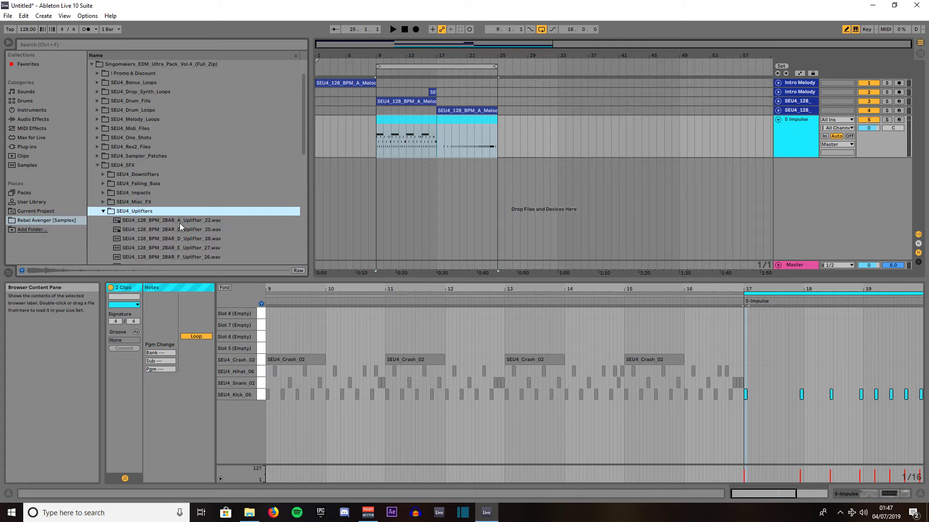
pyautogui.scroll(-4, 179, 223)
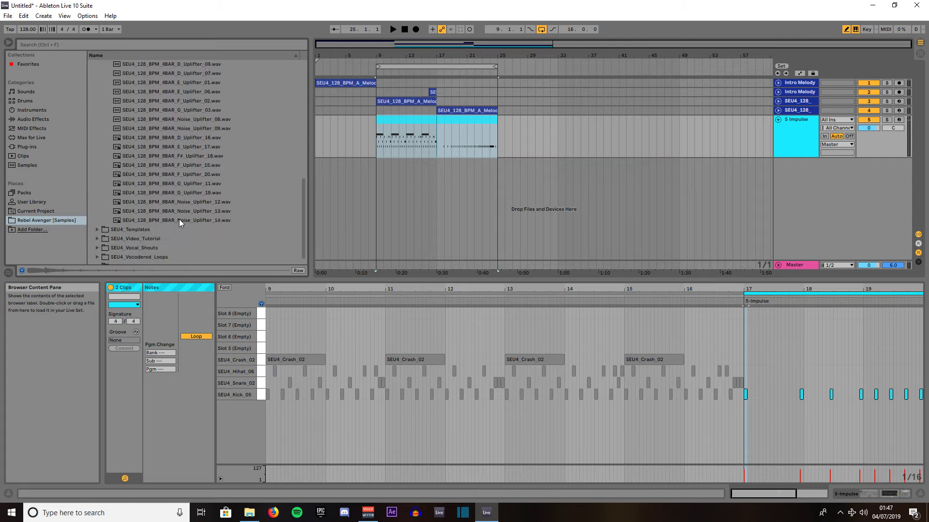
pyautogui.click(181, 213)
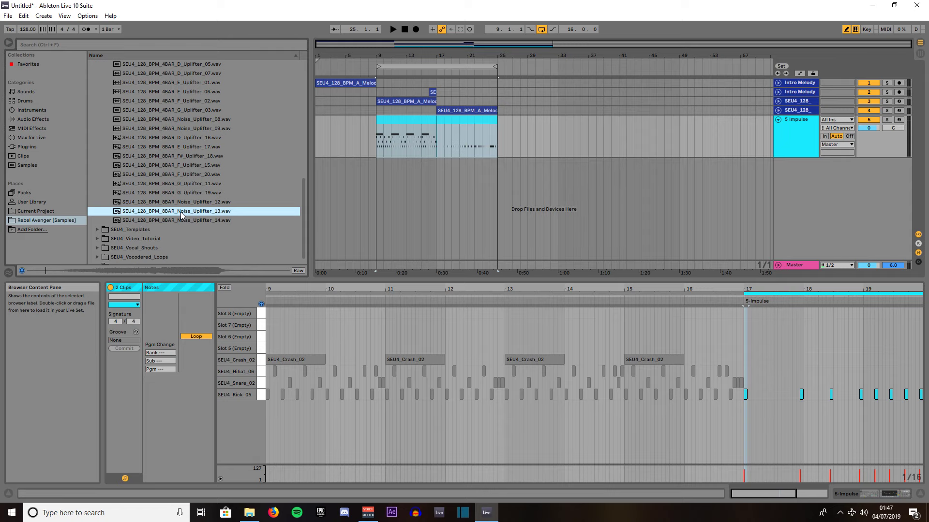
pyautogui.moveTo(181, 212); pyautogui.dragTo(434, 168)
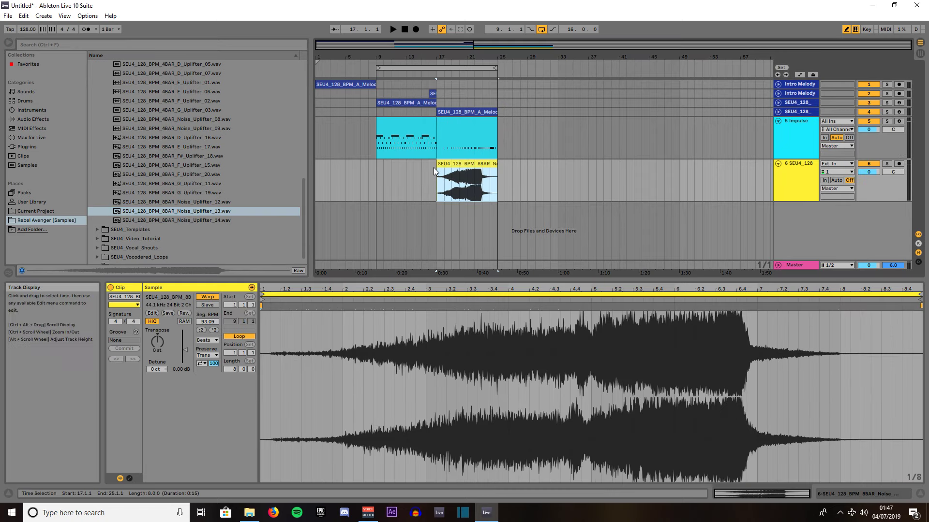
# - Set the noise uplifter clip's segment tempo to 128 BPM with looping off and change its warp mode to Texture
pyautogui.click(207, 297)
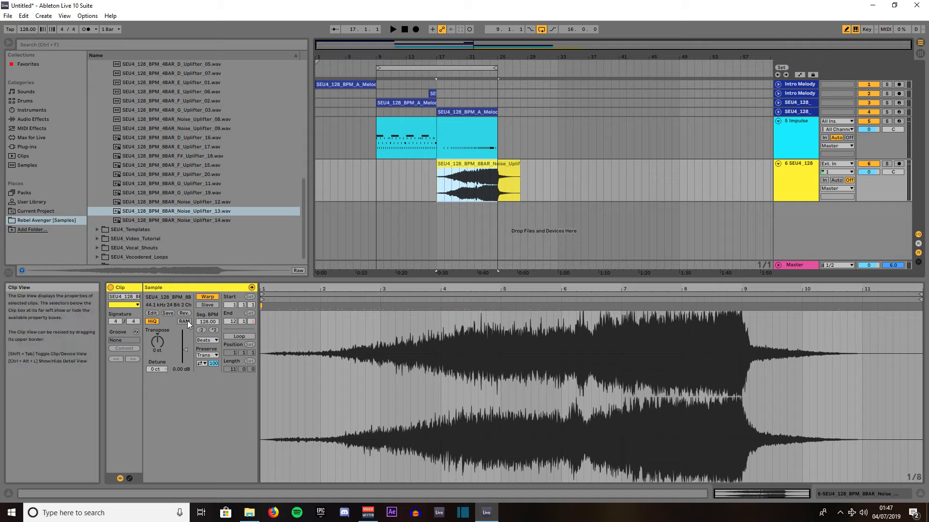
pyautogui.click(205, 341)
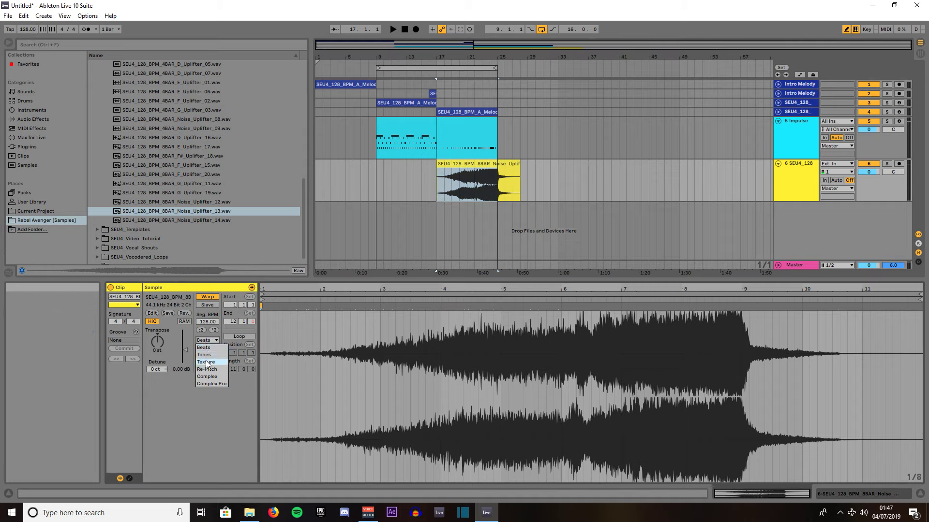
pyautogui.click(206, 363)
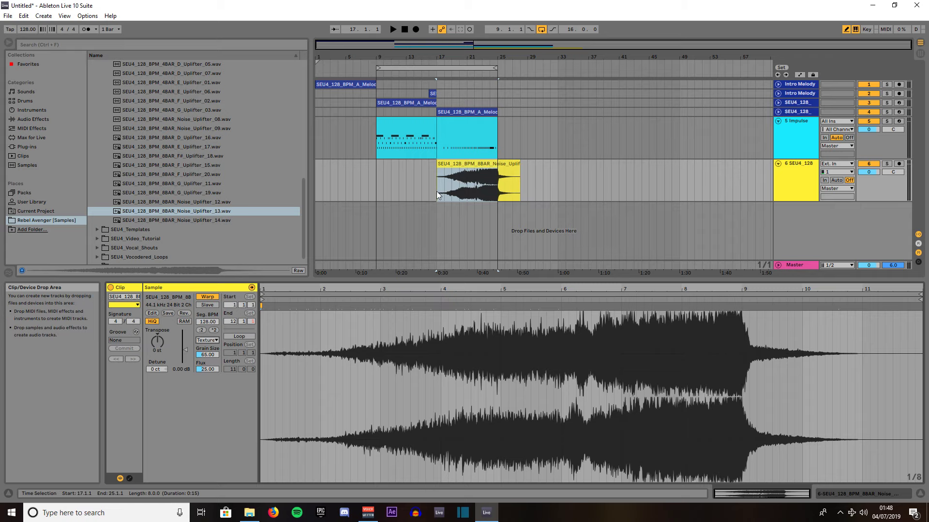
# - Trim the uplifter clip to end at bar 27 with a fade-out from bar 25, and set its track volume to -9.0 dB
pyautogui.moveTo(518, 166); pyautogui.dragTo(496, 162)
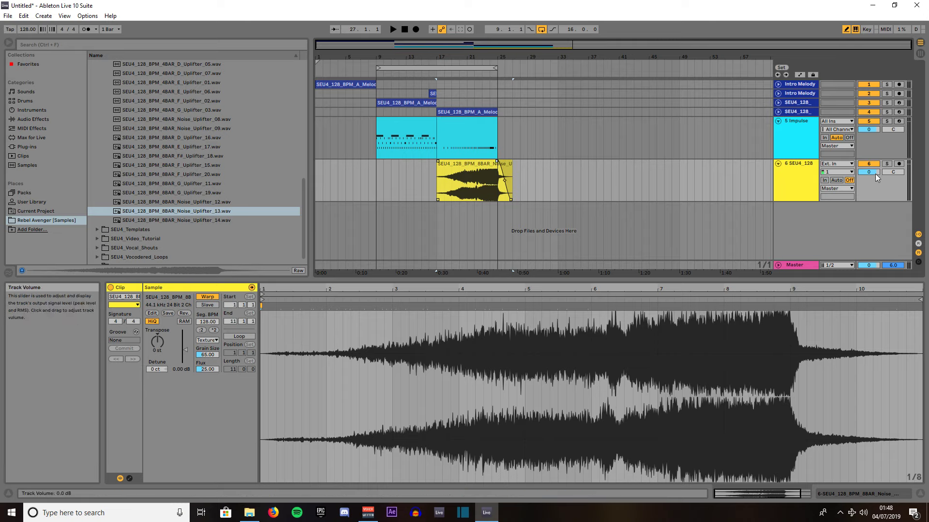
pyautogui.moveTo(875, 173); pyautogui.dragTo(876, 178)
# - Play the arrangement from about bar 15 and extend the loop end to bar 27
pyautogui.click(423, 73)
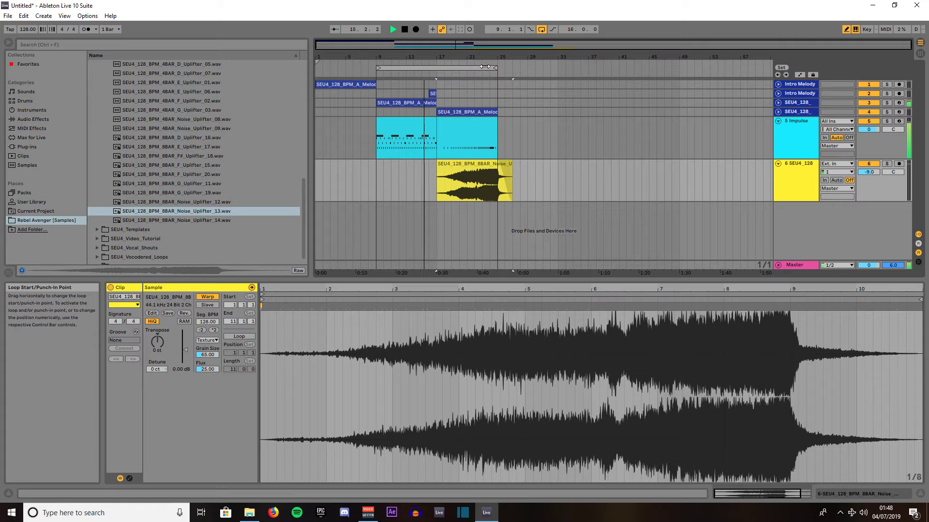
pyautogui.moveTo(495, 68); pyautogui.dragTo(510, 66)
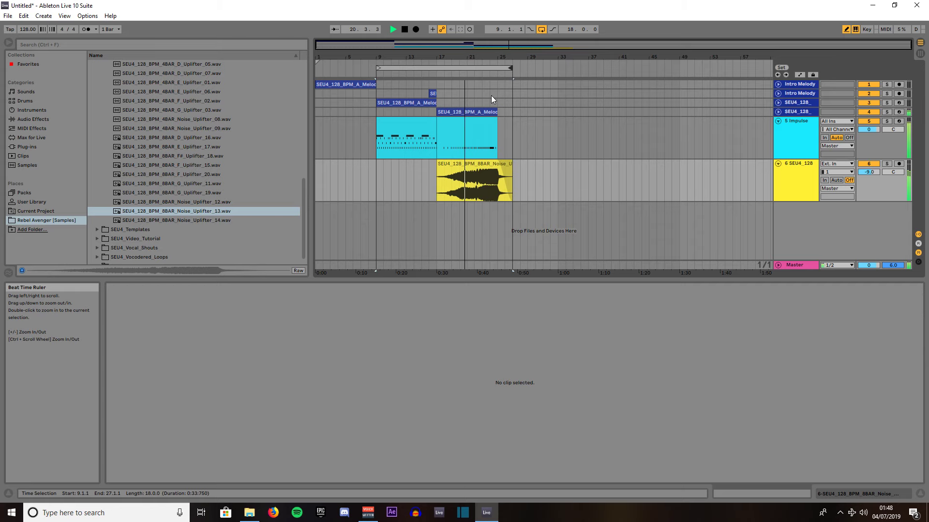
# - Examine the device chains of the two sliced melody tracks while playing the arrangement, including the transition from the intro around bar 6
pyautogui.click(487, 112)
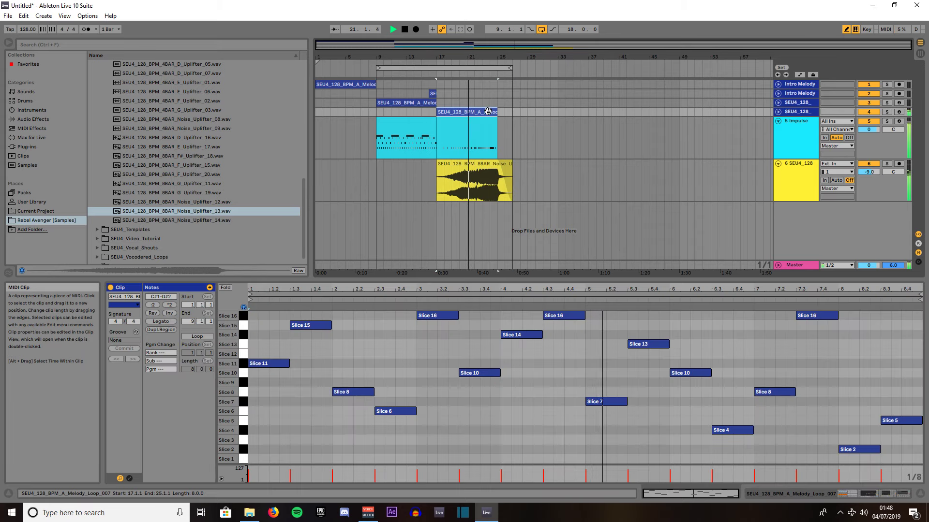
pyautogui.click(877, 495)
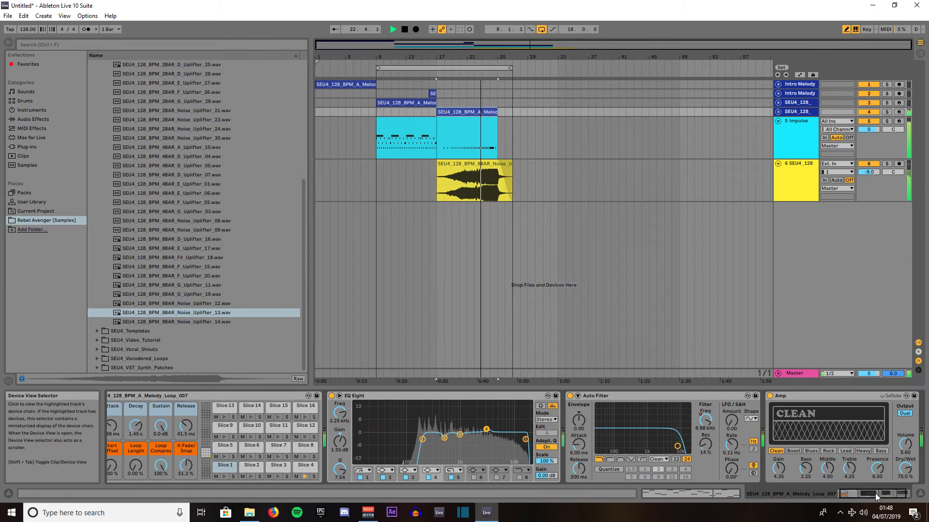
pyautogui.moveTo(875, 493); pyautogui.dragTo(886, 495)
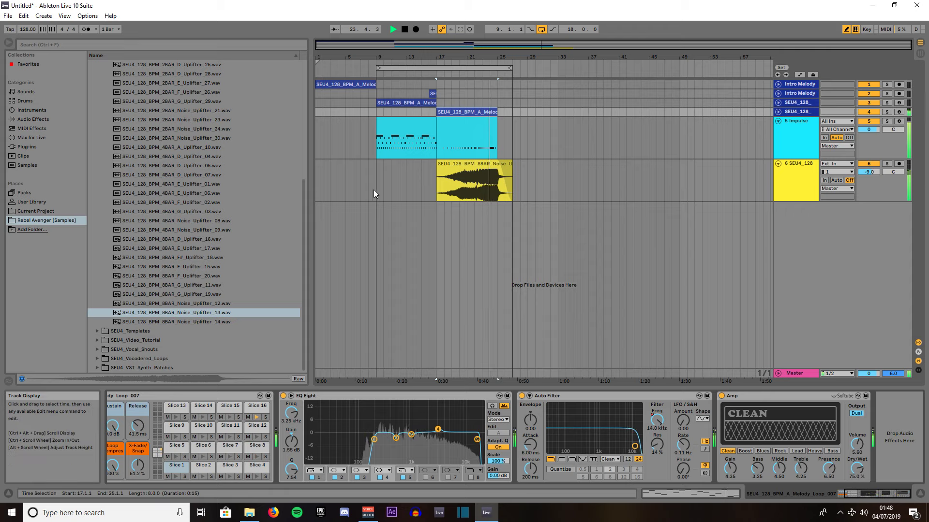
pyautogui.click(381, 102)
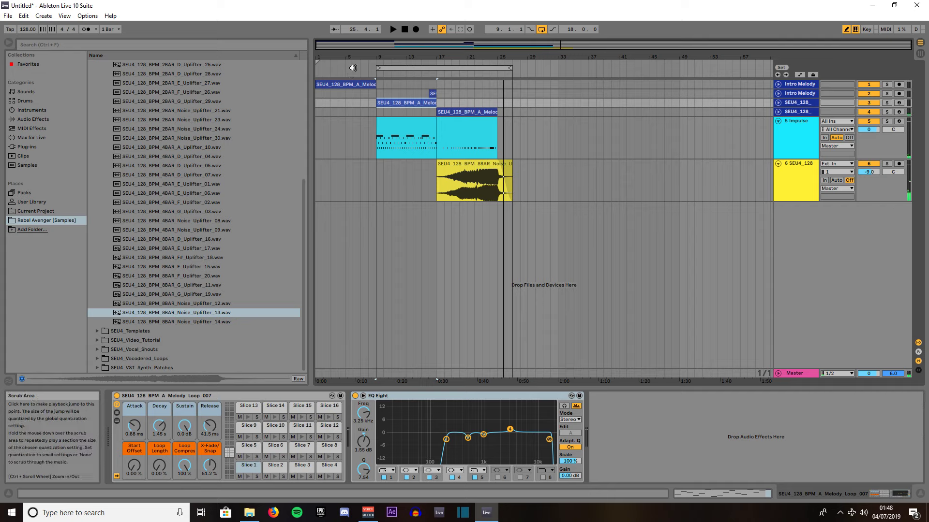
pyautogui.click(353, 68)
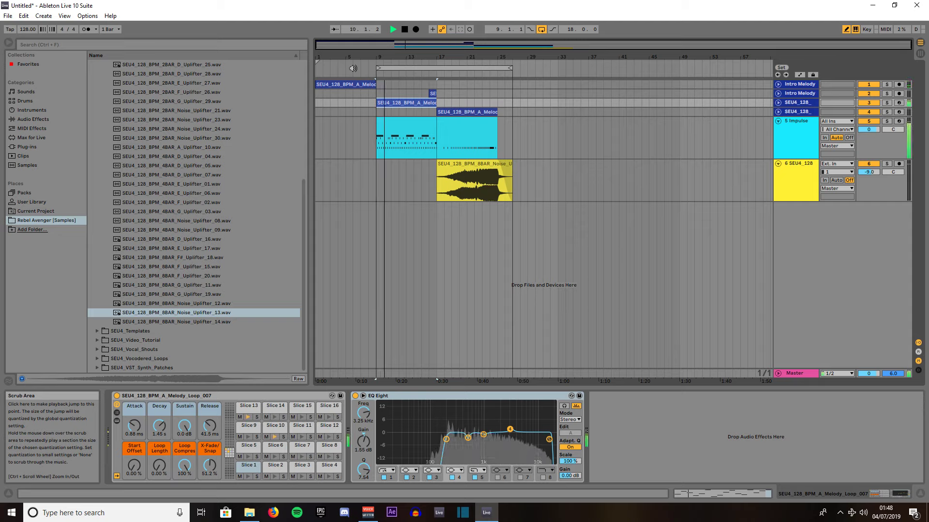
pyautogui.click(352, 68)
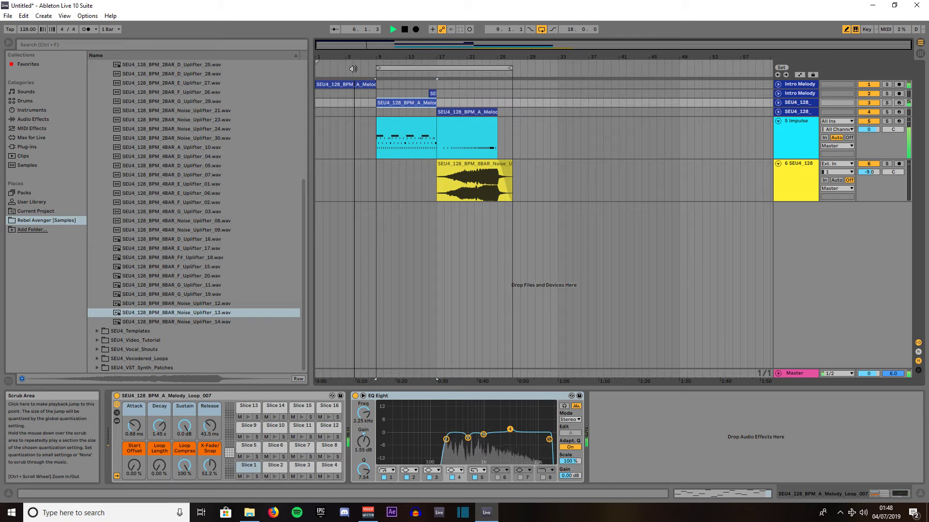
pyautogui.press('space')
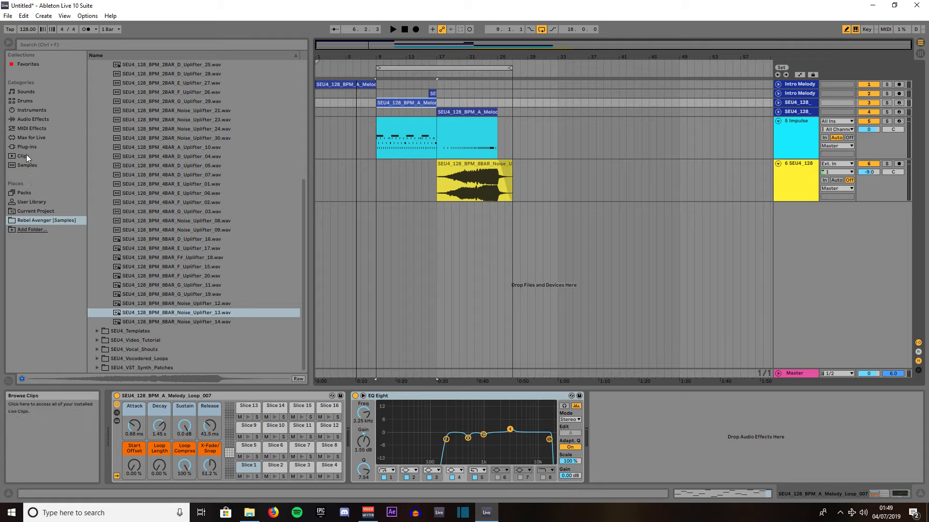
# - Add a Utility effect to the sliced melody track whose clip starts at bar 9 and set its gain to 7.00 dB
pyautogui.click(29, 119)
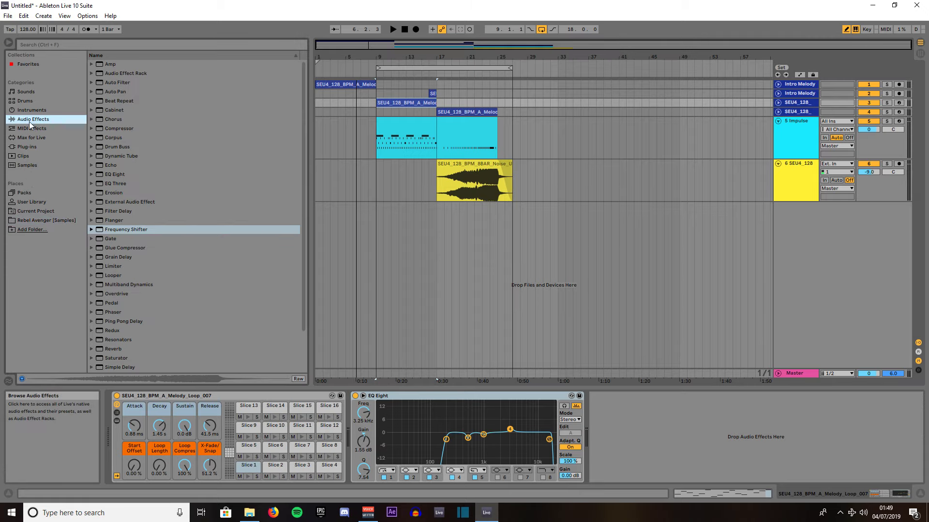
pyautogui.click(107, 349)
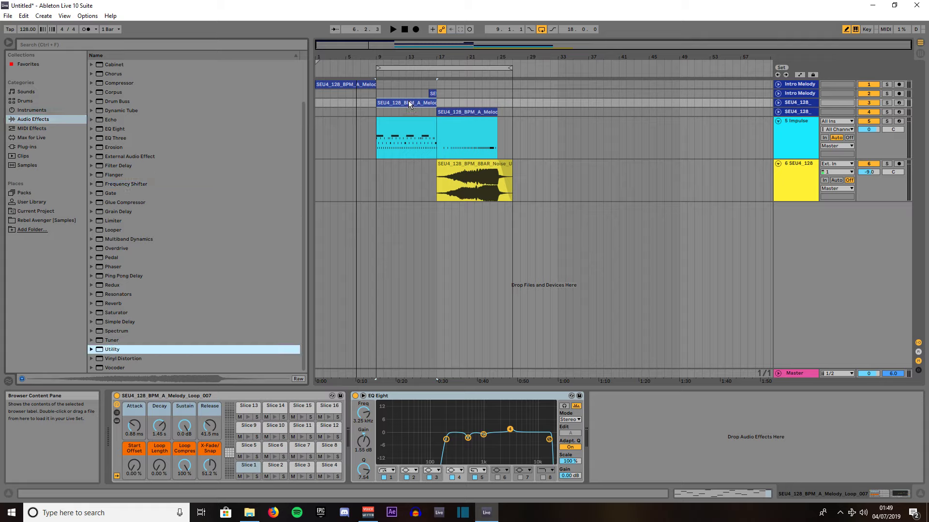
pyautogui.moveTo(408, 100); pyautogui.dragTo(408, 100)
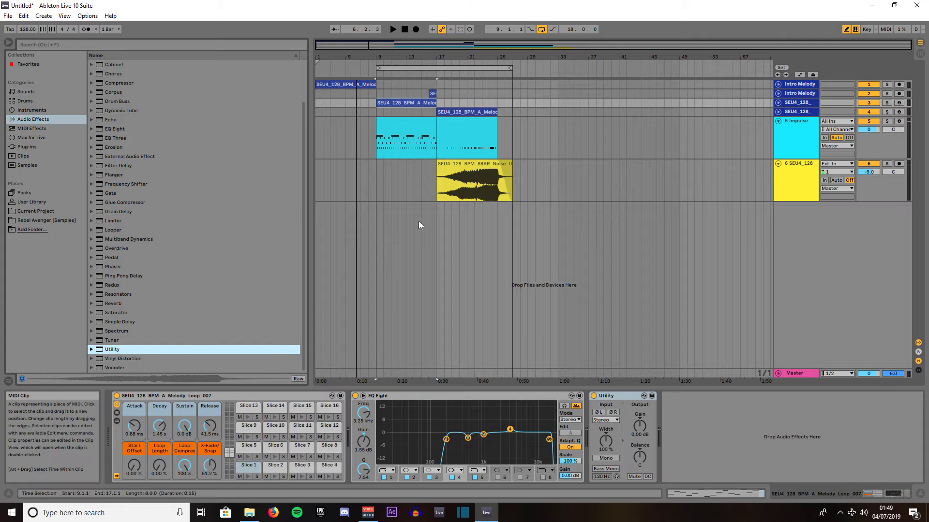
pyautogui.moveTo(639, 425); pyautogui.dragTo(640, 425)
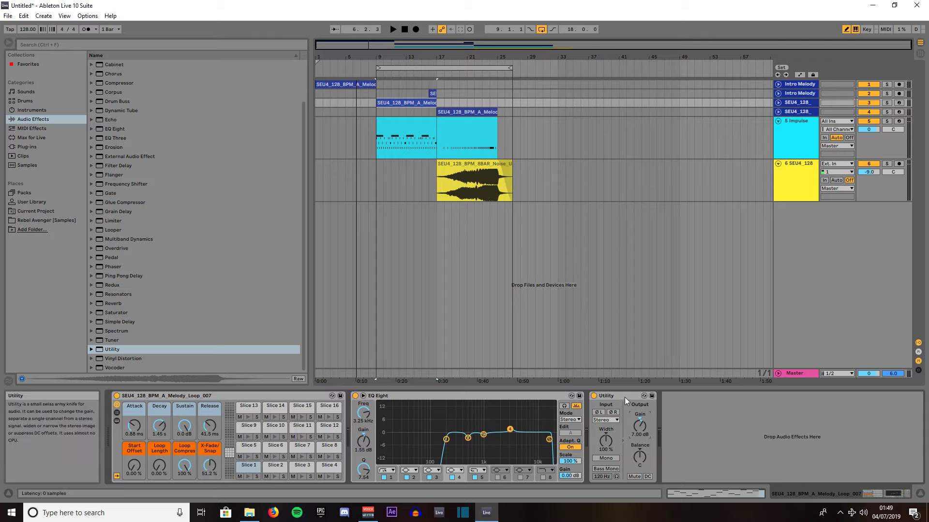
# - Copy the Utility device with its 7.00 dB gain to the end of the device chain on the melody track starting at bar 17
pyautogui.moveTo(624, 396); pyautogui.dragTo(534, 290)
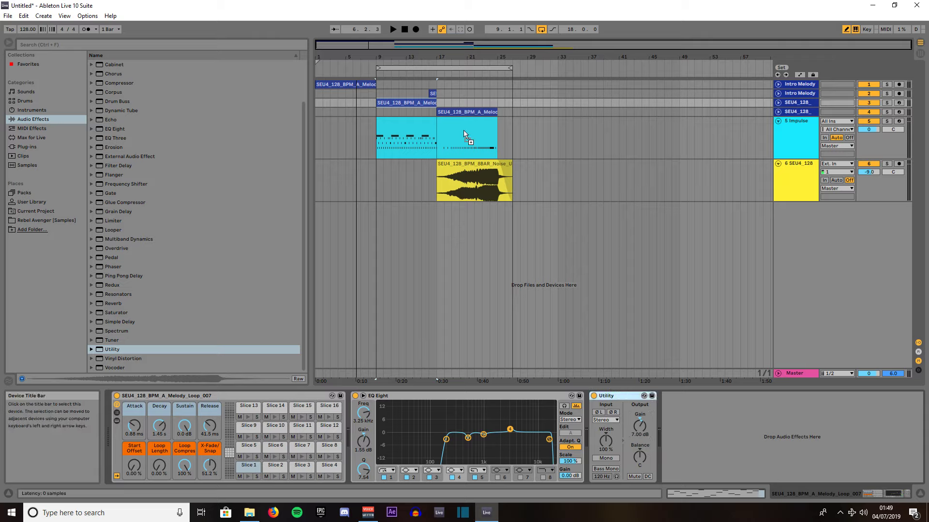
pyautogui.moveTo(456, 111); pyautogui.dragTo(456, 111)
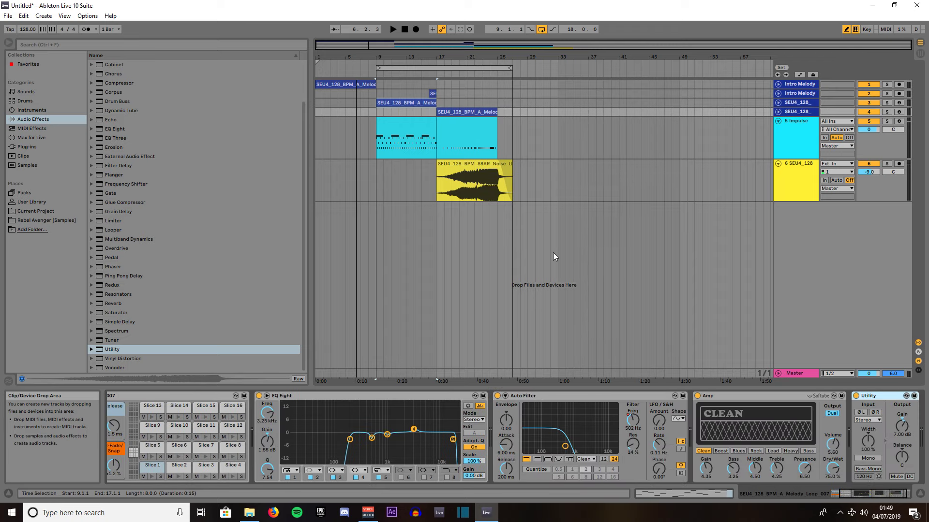
pyautogui.click(872, 494)
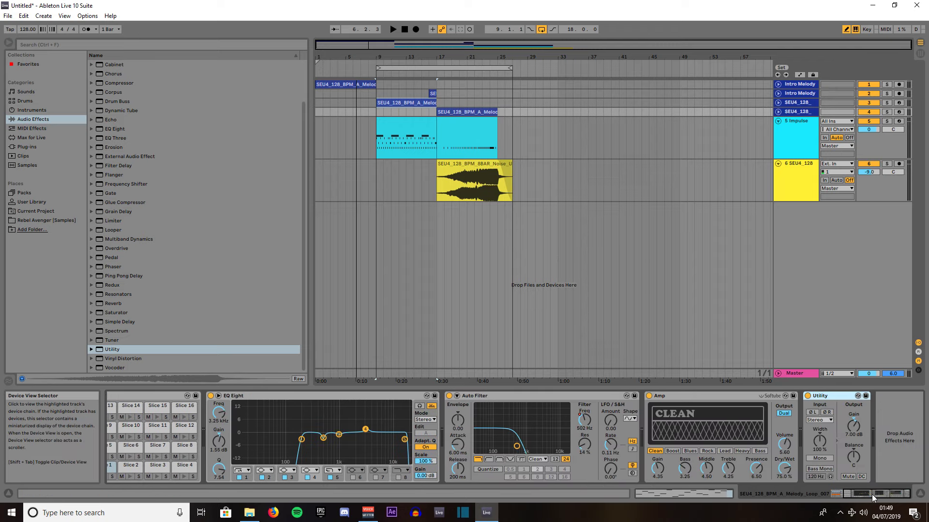
# - Play the arrangement from about bar 7 and set the noise uplifter track's volume to -7.5 dB
pyautogui.click(366, 74)
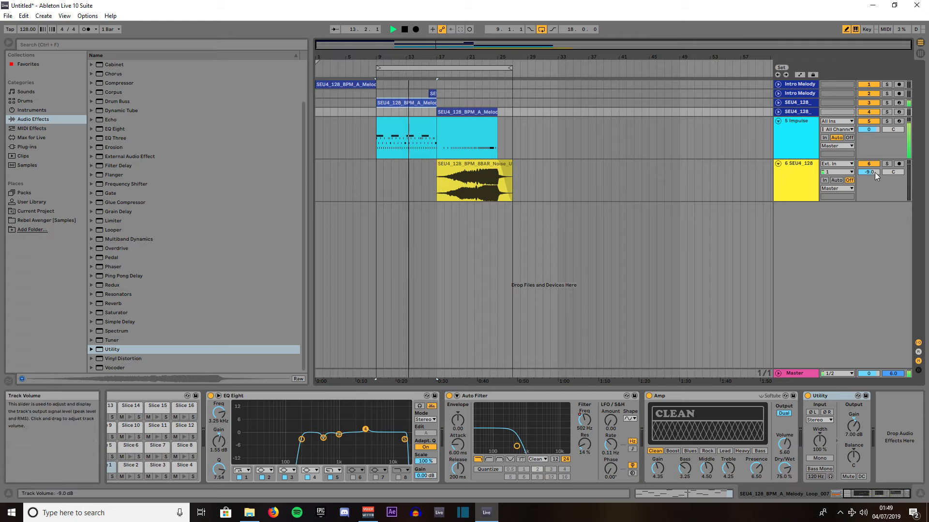
pyautogui.moveTo(869, 172); pyautogui.dragTo(869, 165)
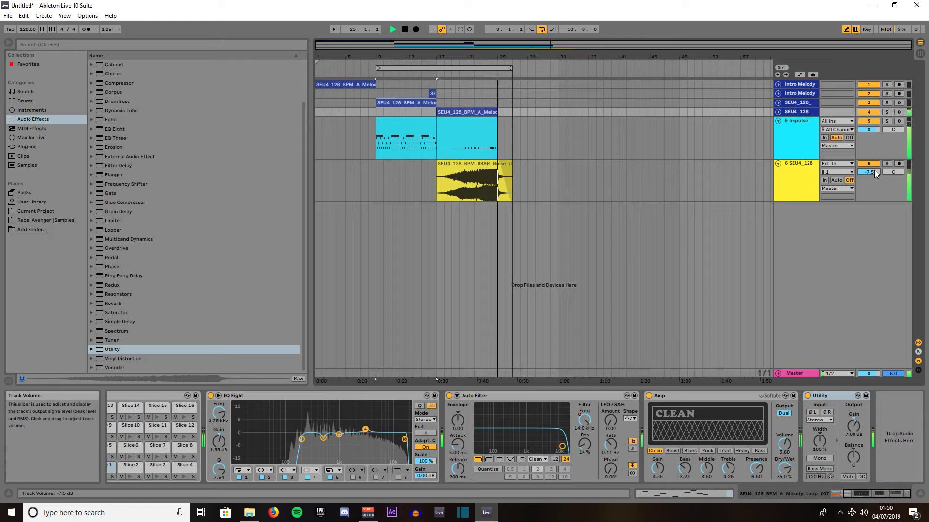
pyautogui.press('space')
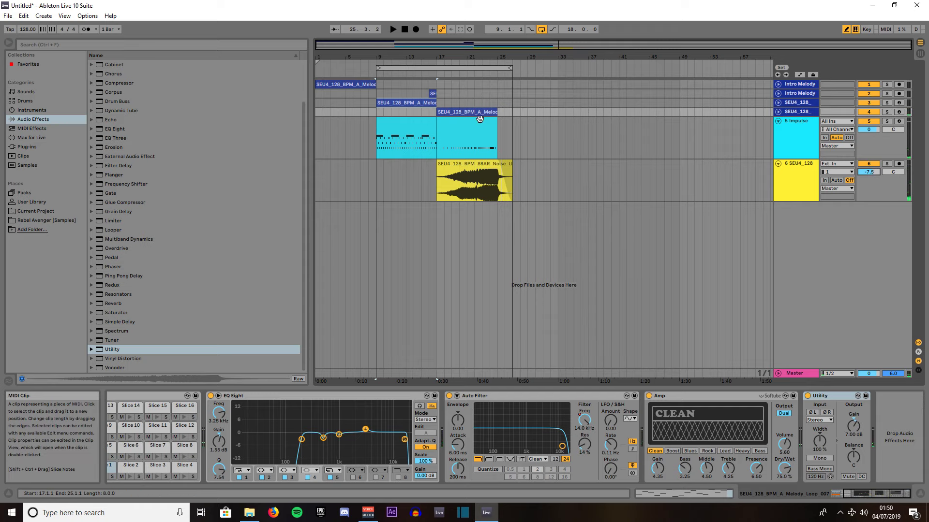
# - Move all notes of the Impulse build-up clip at bar 17 from SEU4_Kick_05 to the SEU4_Snare_02 row
pyautogui.click(473, 113)
pyautogui.click(472, 124)
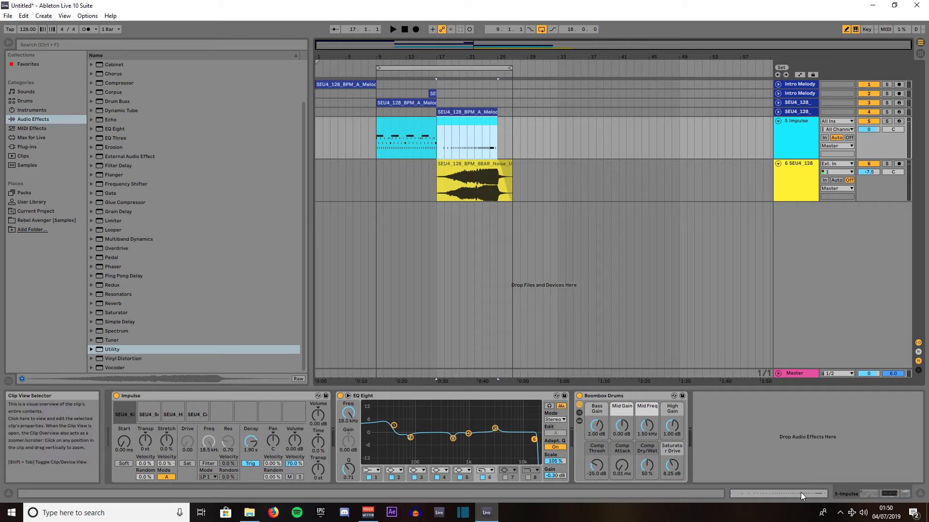
pyautogui.hotkey('shift', 'Tab')
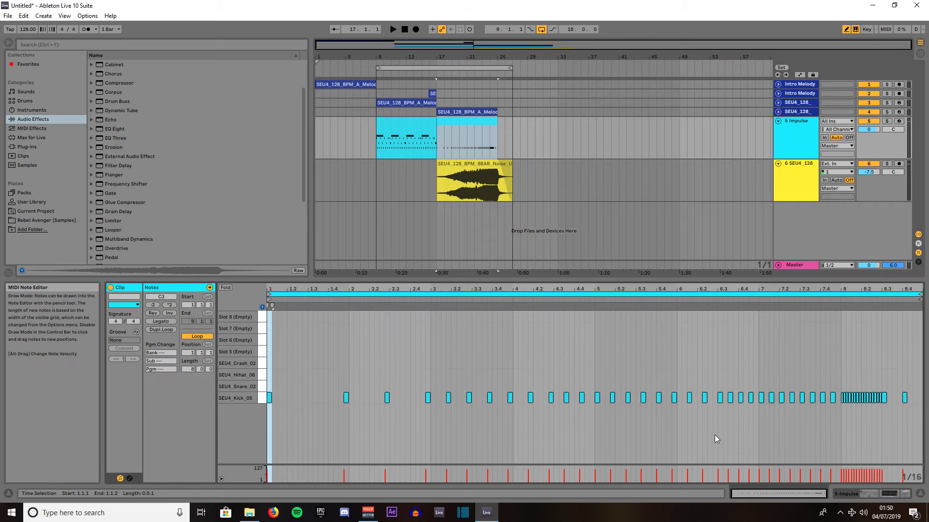
pyautogui.press('b')
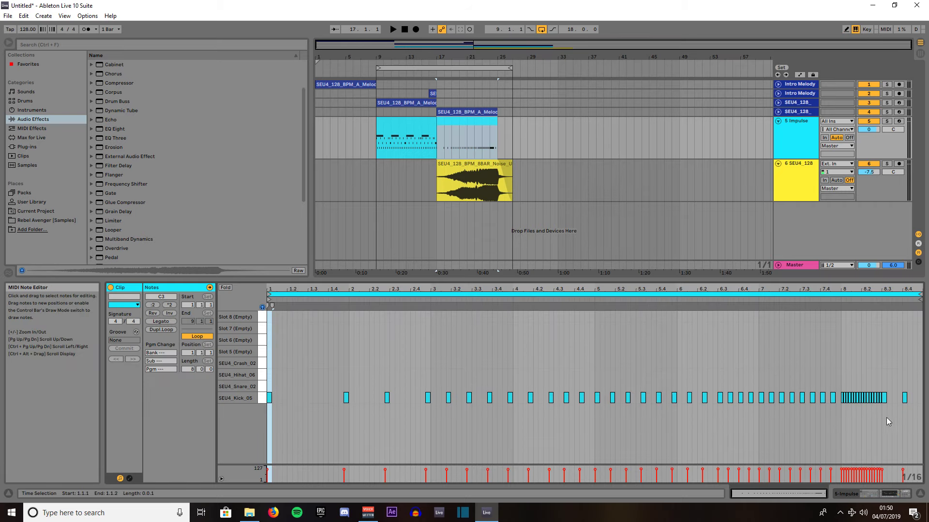
pyautogui.moveTo(917, 429); pyautogui.dragTo(258, 340)
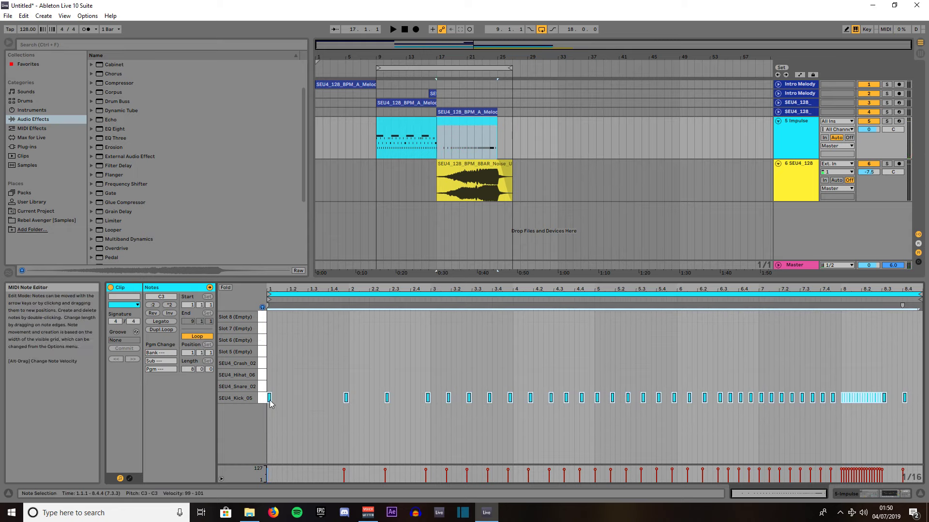
pyautogui.moveTo(270, 400); pyautogui.dragTo(269, 391)
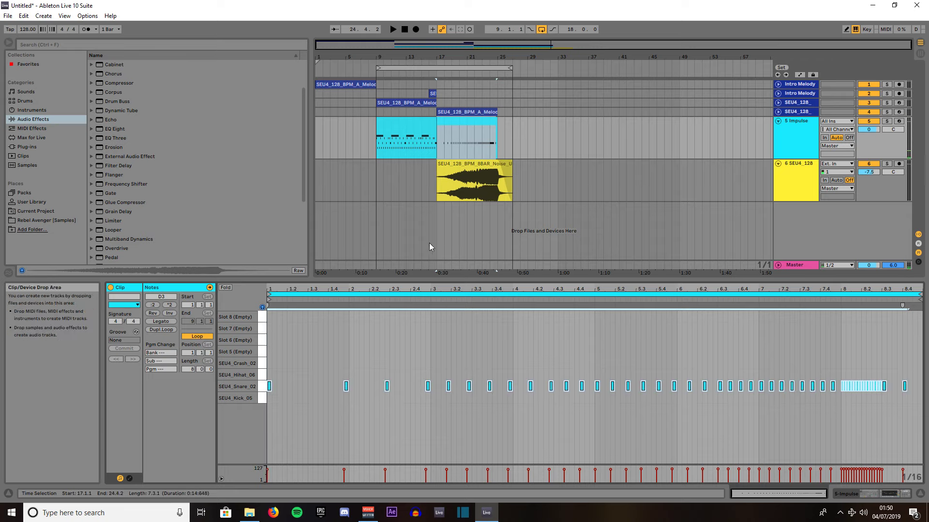
# - Play the build-up and raise the Utility gain to 10.5 dB on the melody track starting at bar 17
pyautogui.click(432, 73)
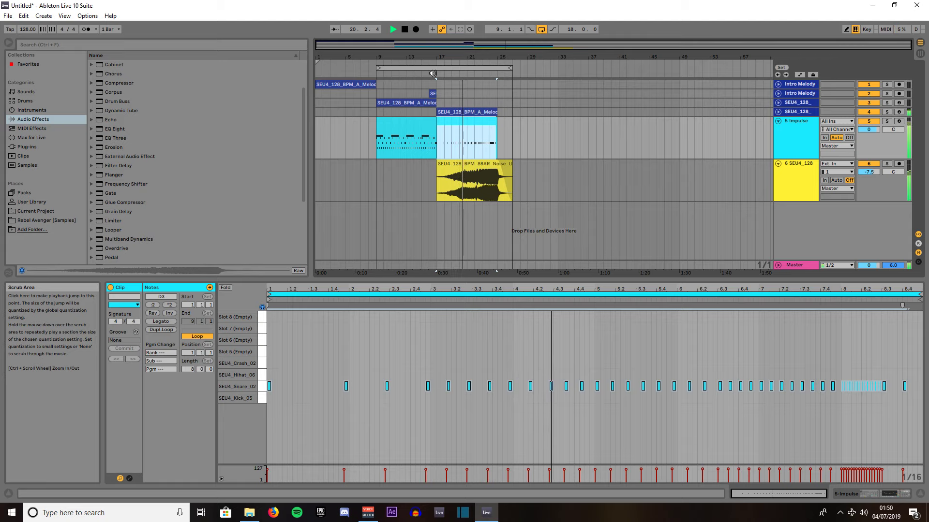
pyautogui.click(473, 113)
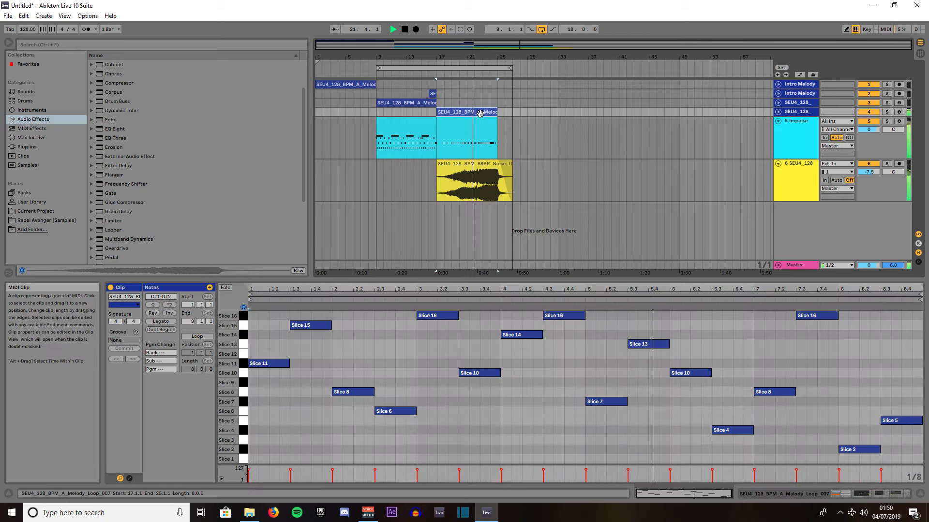
pyautogui.click(896, 494)
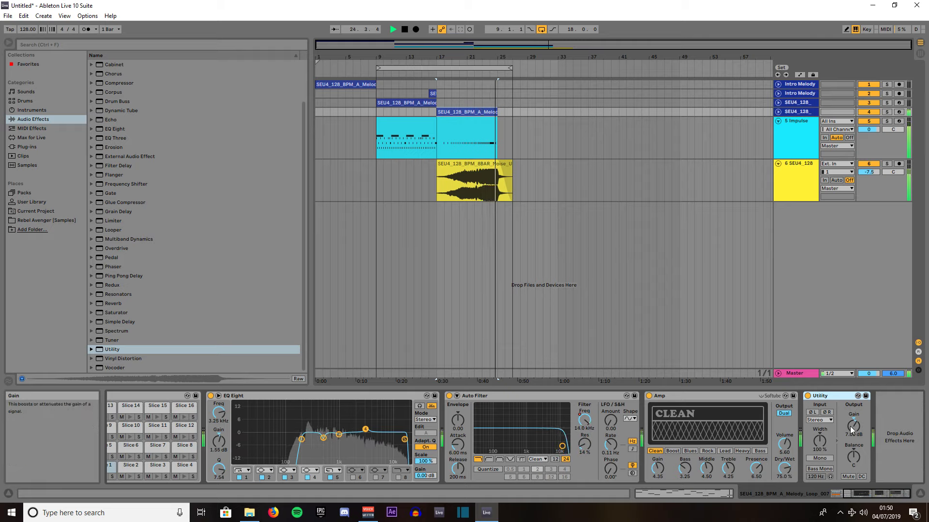
pyautogui.press('space')
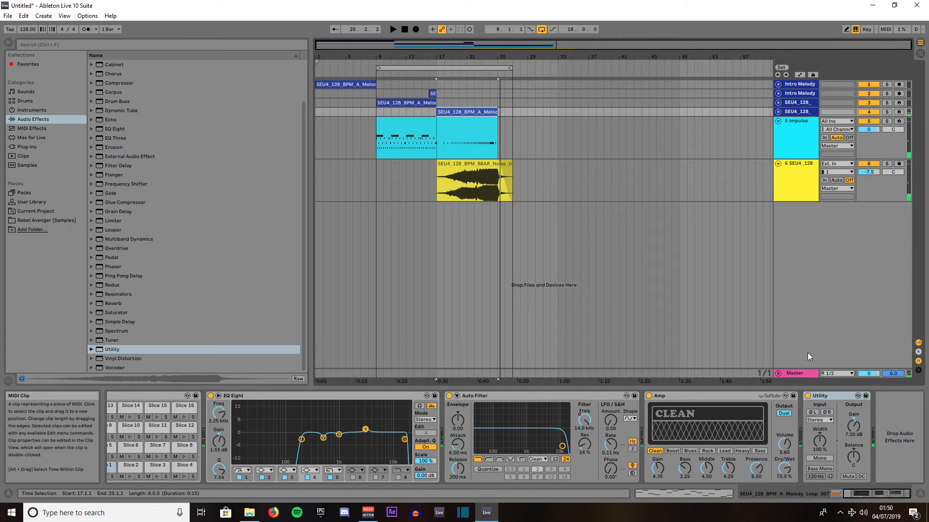
pyautogui.moveTo(858, 428); pyautogui.dragTo(858, 416)
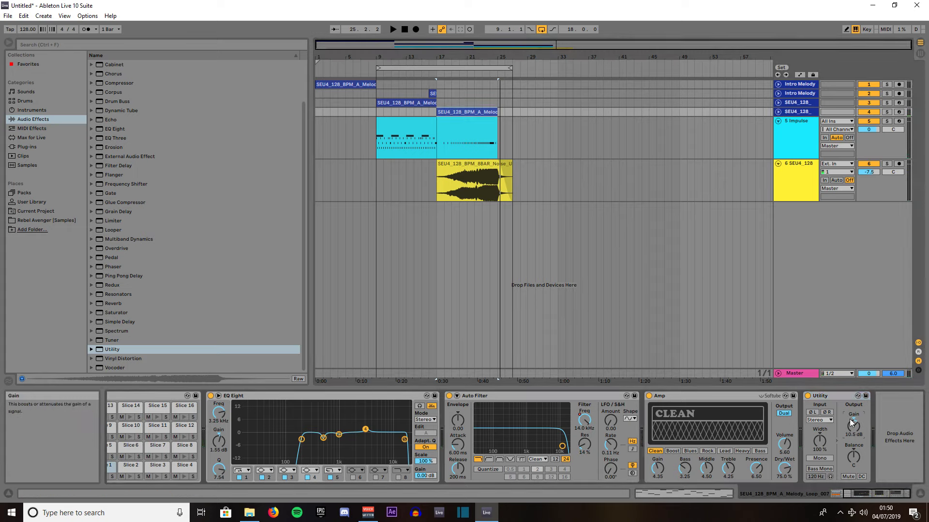
# - Unfold the second Intro Melody track, set its volume to 3.0 dB and replay the build-up from before bar 17
pyautogui.click(427, 78)
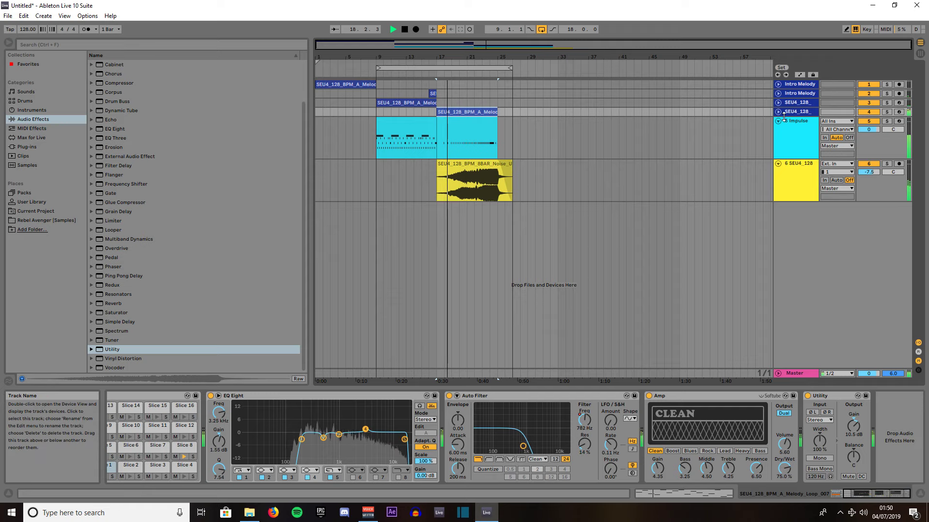
pyautogui.click(777, 94)
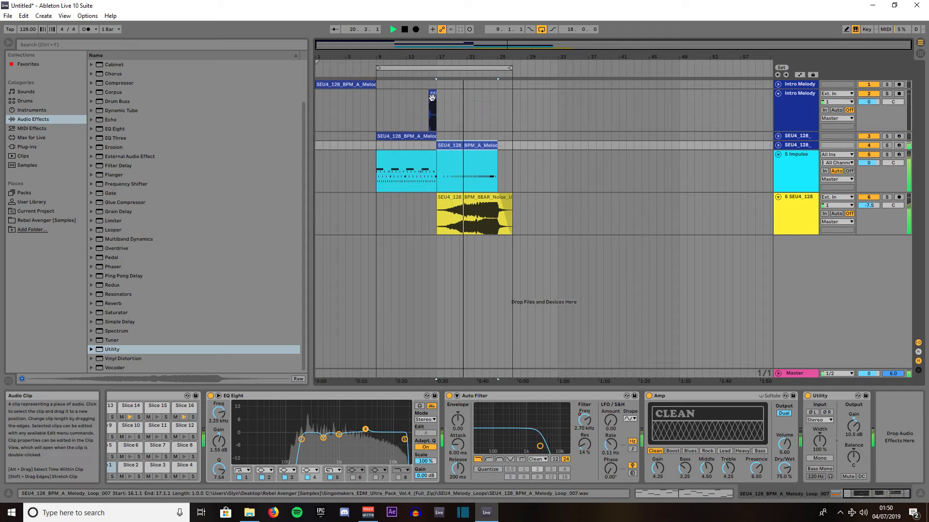
pyautogui.moveTo(868, 102); pyautogui.dragTo(869, 88)
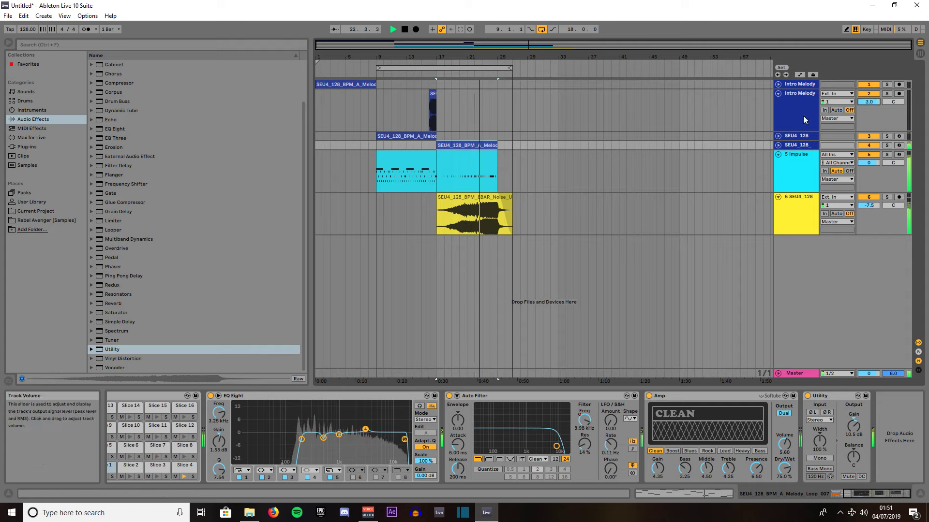
pyautogui.click(425, 76)
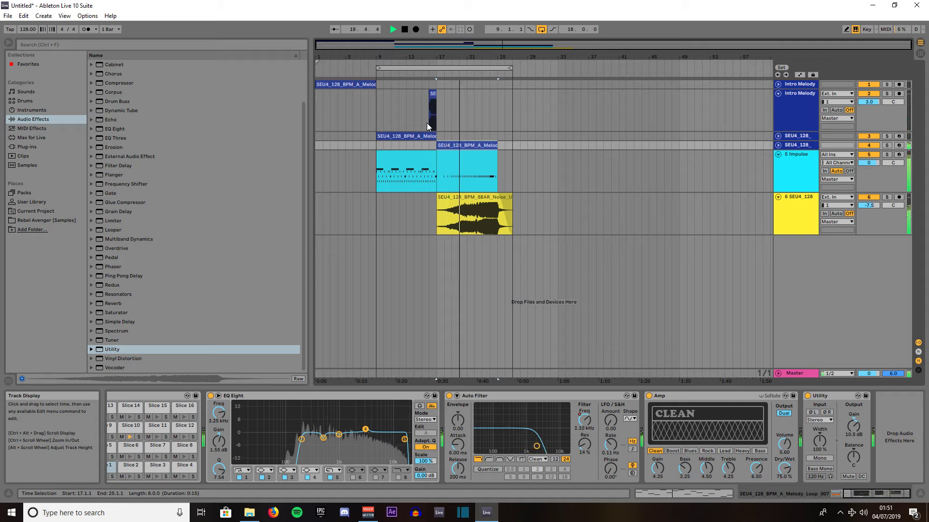
pyautogui.press('space')
# - Copy the Impulse drum clip from bar 9 into bars 5 to 9 and show all its notes in the note editor
pyautogui.click(404, 156)
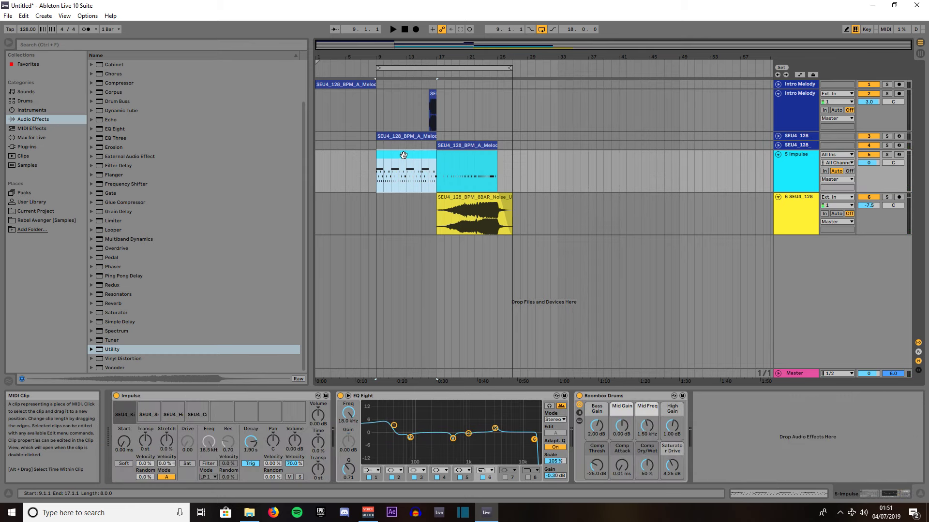
pyautogui.moveTo(404, 156); pyautogui.dragTo(345, 152)
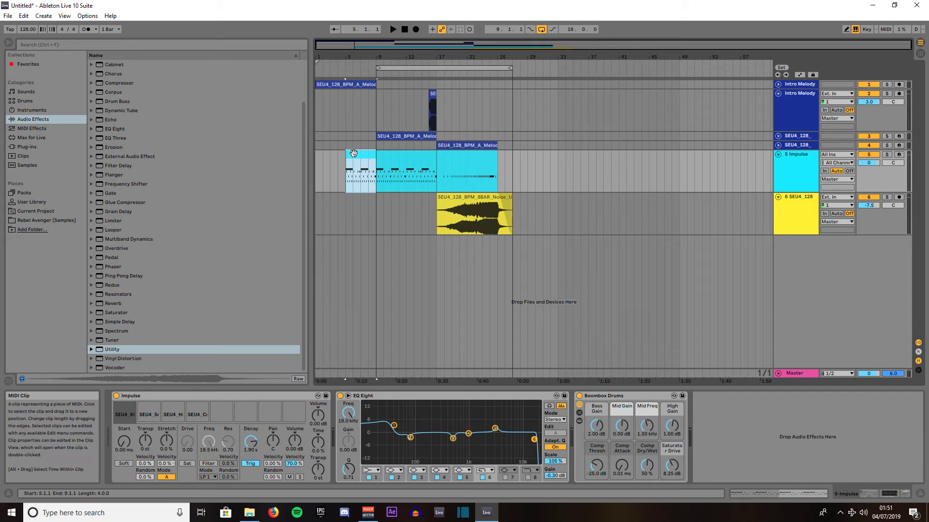
pyautogui.click(794, 491)
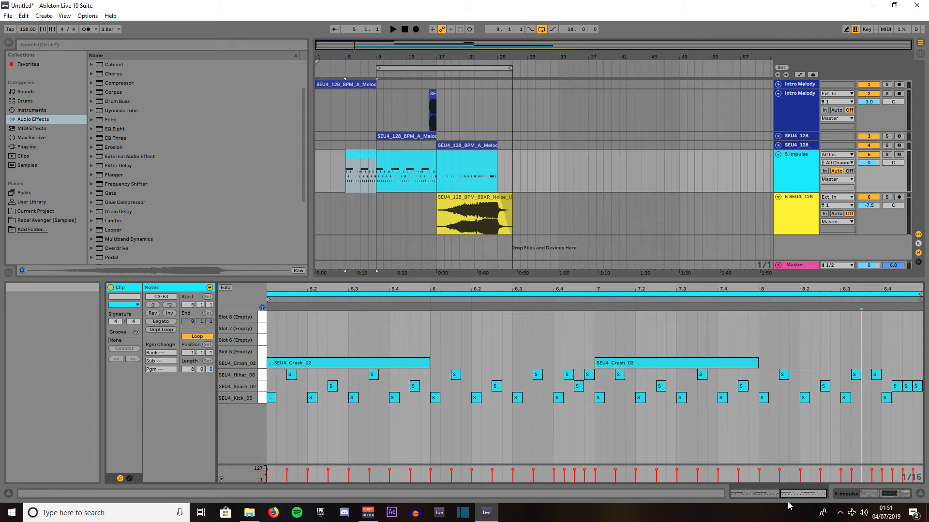
pyautogui.moveTo(780, 494); pyautogui.dragTo(702, 485)
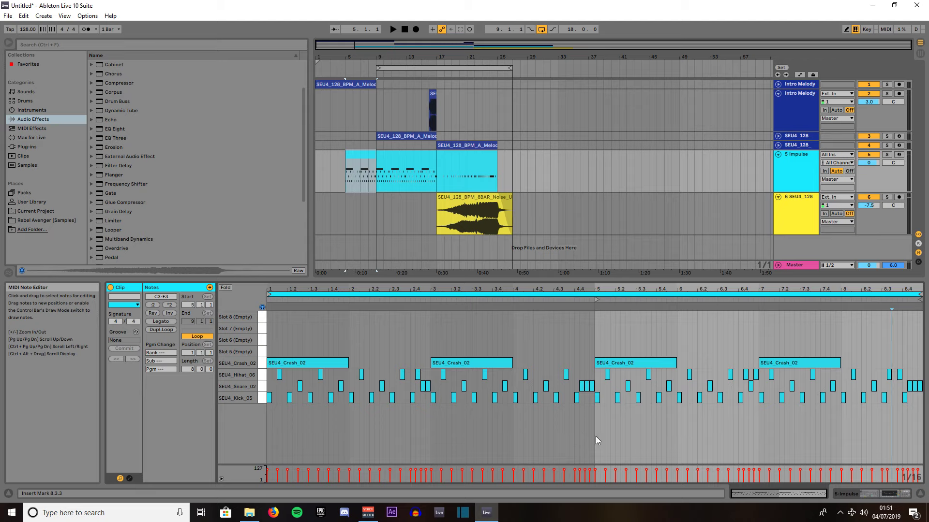
# - Delete all notes in the copied clip's first four bars and the kick notes in its last four, and play from the start
pyautogui.moveTo(591, 434); pyautogui.dragTo(244, 340)
pyautogui.press('Delete')
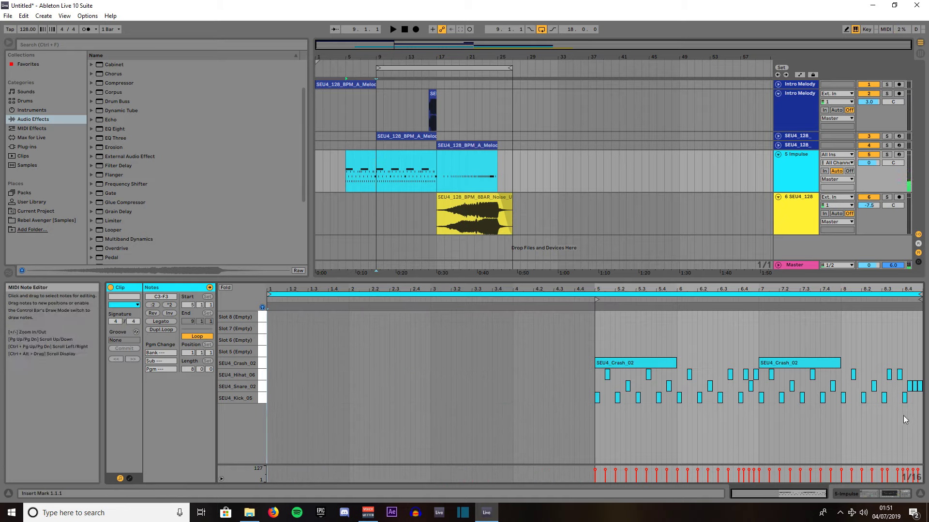
pyautogui.moveTo(918, 436); pyautogui.dragTo(577, 399)
pyautogui.press('Delete')
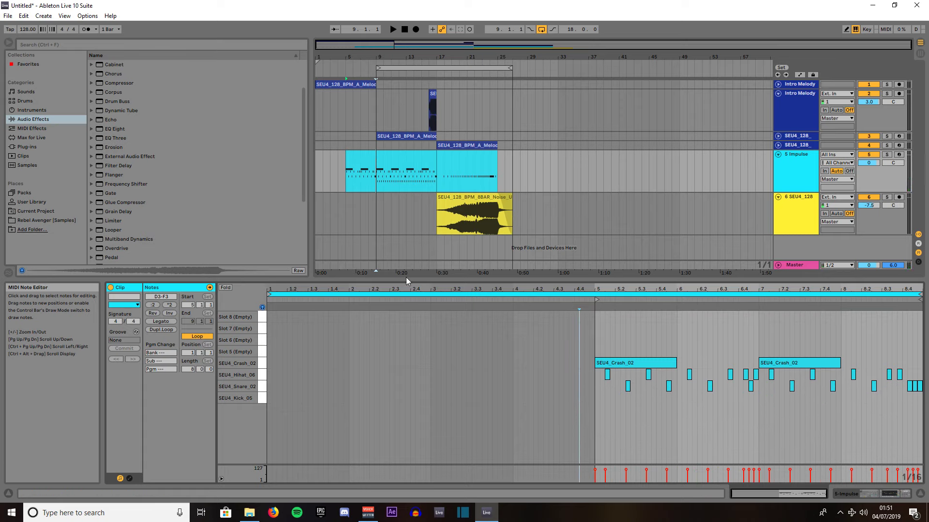
pyautogui.click(393, 29)
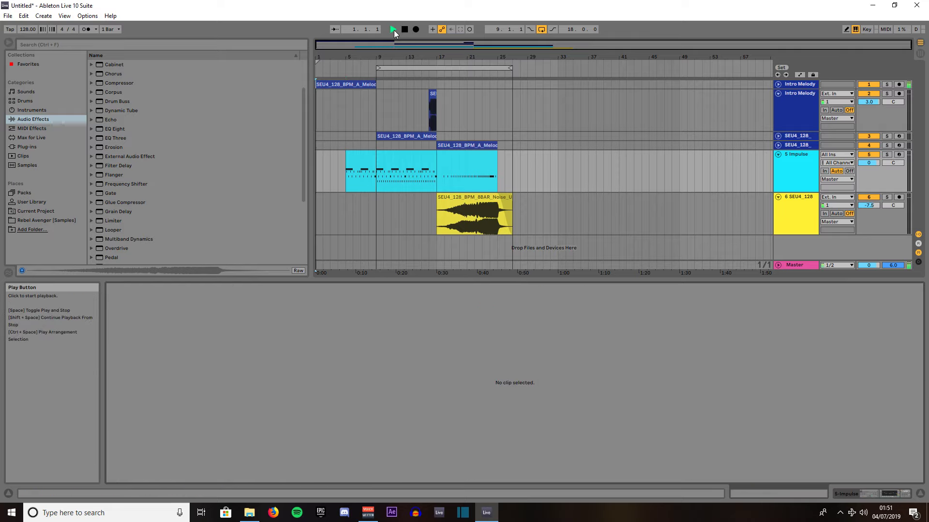
# - Close the uplifters folder in the Rebel Avenger [Samples] place and open the SEU4_Downlifters folder
pyautogui.click(36, 221)
pyautogui.scroll(3, 138, 190)
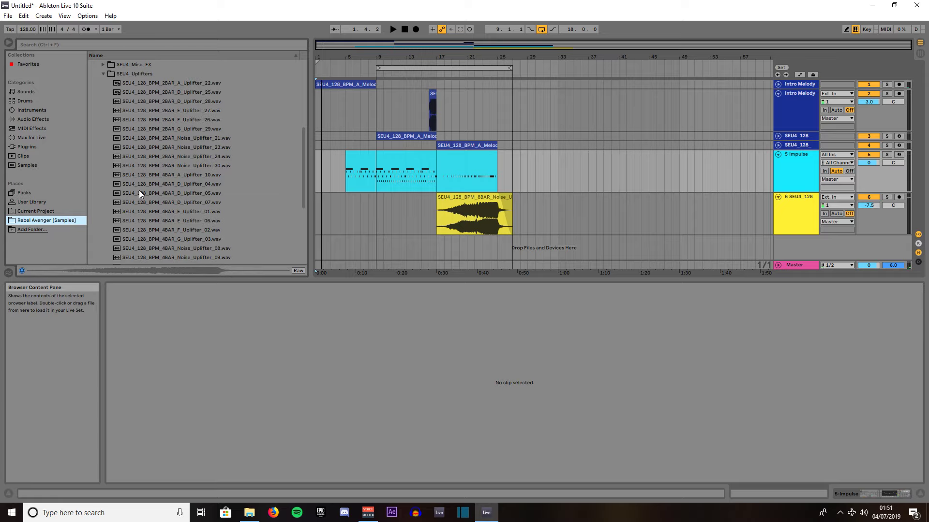
pyautogui.click(102, 93)
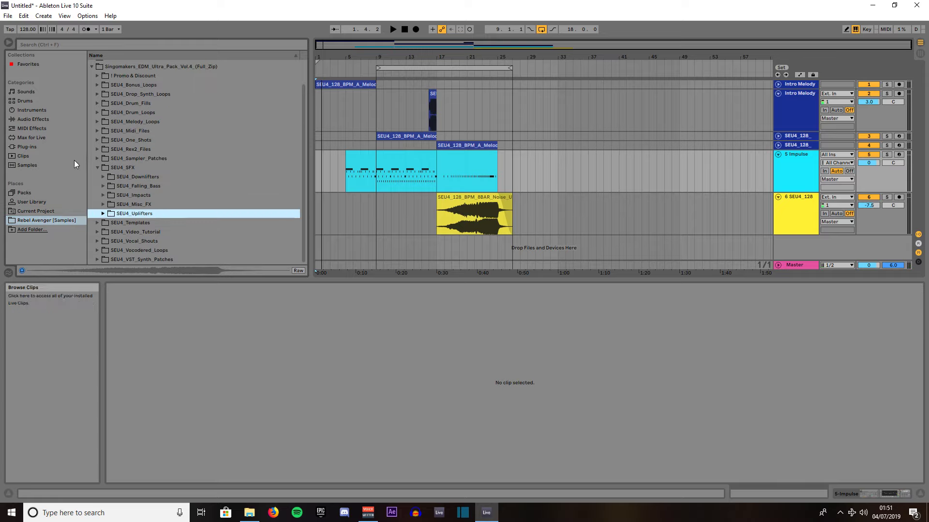
pyautogui.click(102, 177)
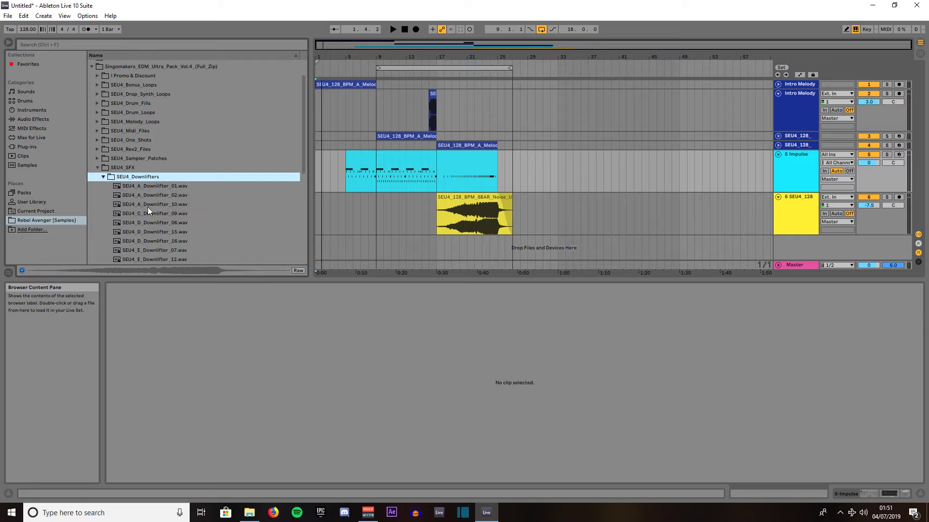
pyautogui.scroll(-5, 159, 188)
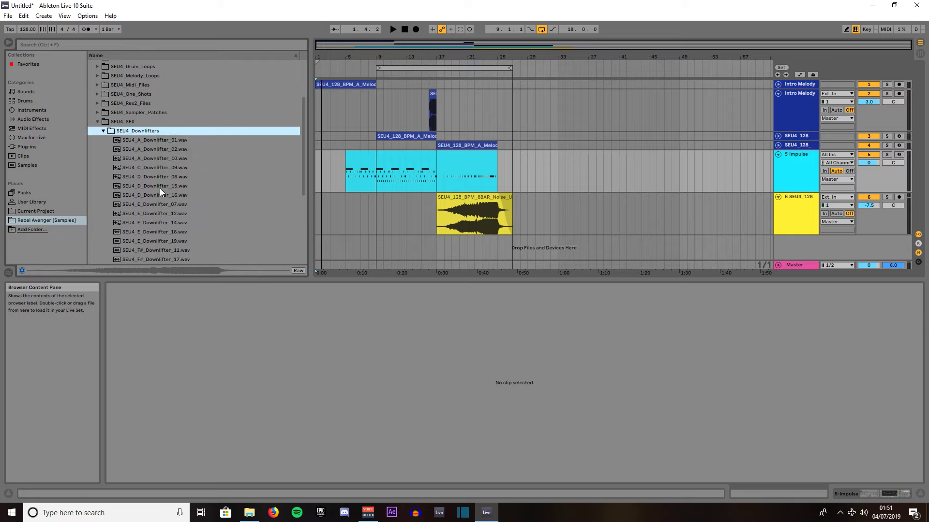
pyautogui.scroll(-3, 160, 190)
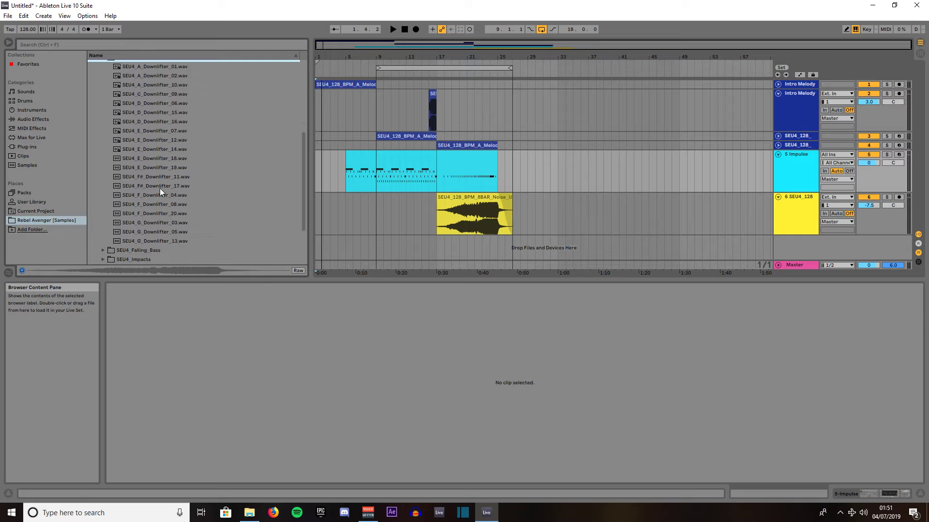
# - Audition the downlifter samples G_05, G_13, G_03, F_20 and F_08
pyautogui.click(161, 232)
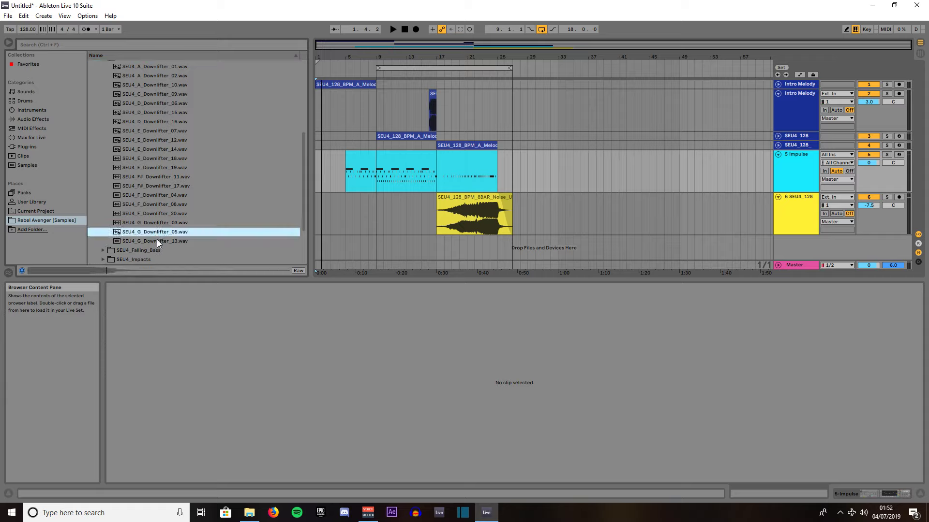
pyautogui.click(157, 240)
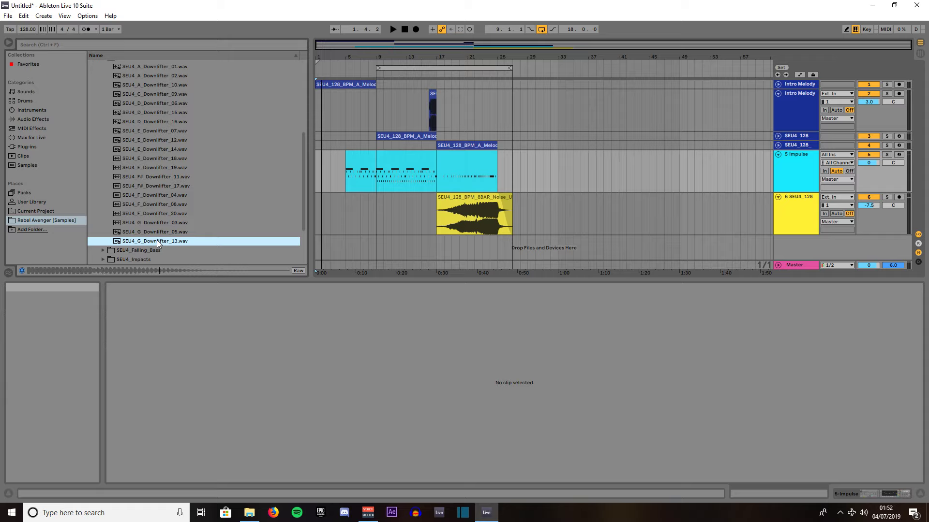
pyautogui.click(153, 223)
pyautogui.click(154, 214)
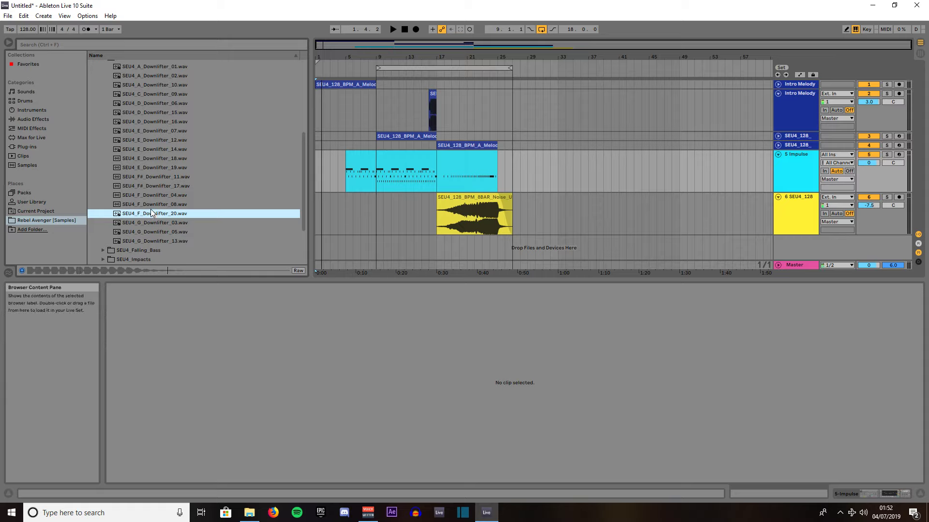
pyautogui.click(150, 205)
# - Add SEU4_F_Downlifter_04.wav at bar 1 on a new audio track and set the track's volume to -9.0 dB
pyautogui.click(150, 195)
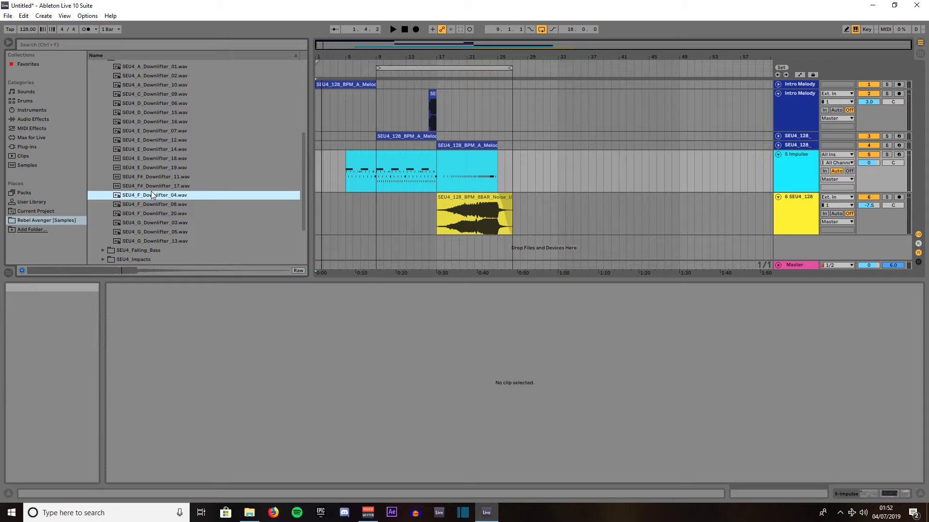
pyautogui.moveTo(150, 198); pyautogui.dragTo(319, 245)
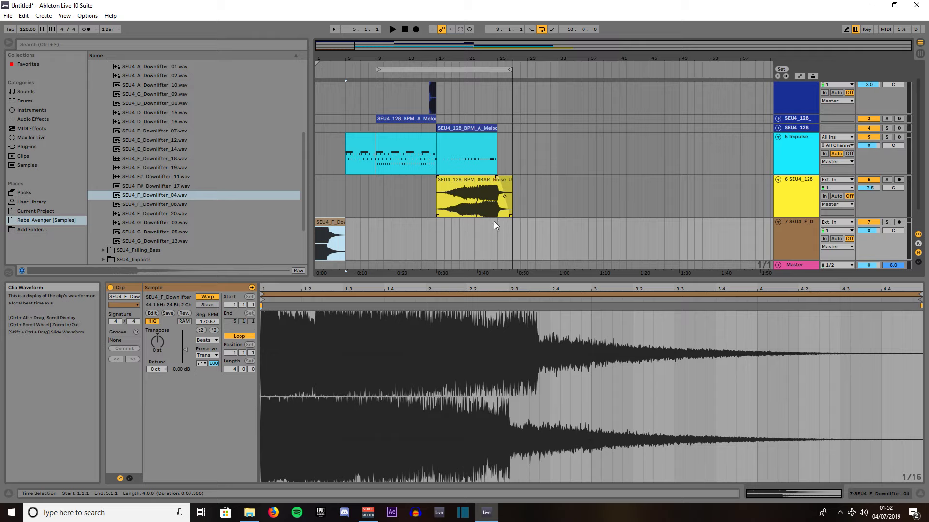
pyautogui.moveTo(869, 230); pyautogui.dragTo(868, 237)
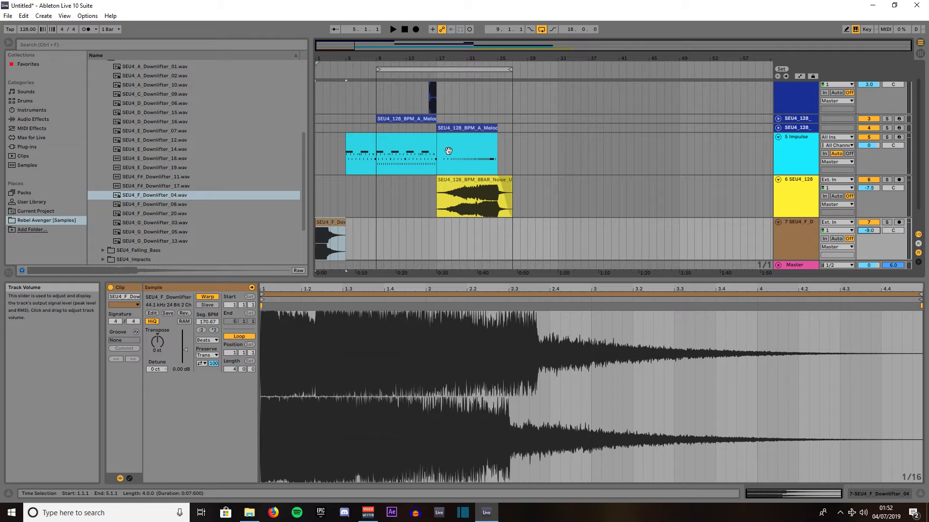
# - Play the arrangement from the start and raise the downlifter track's volume to -7.5 dB, replaying through bar 17 to check it
pyautogui.click(401, 30)
pyautogui.click(395, 30)
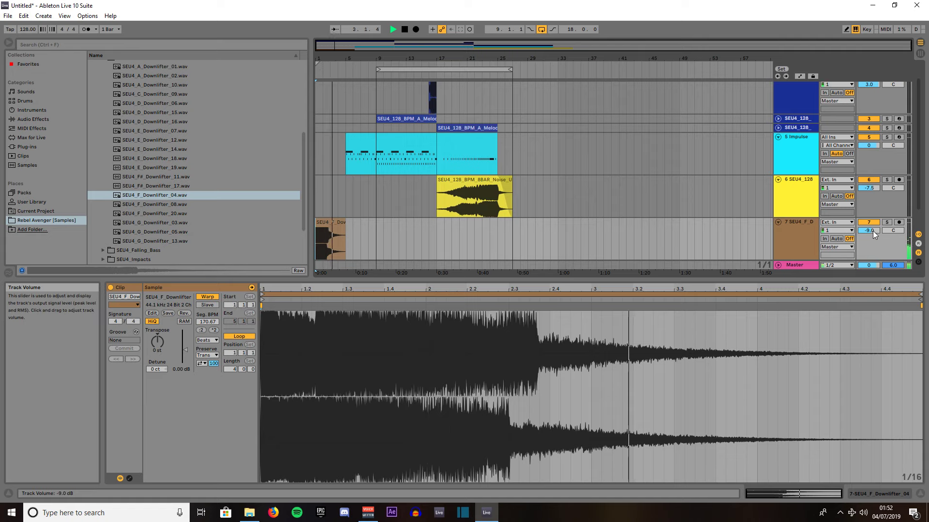
pyautogui.moveTo(872, 230); pyautogui.dragTo(873, 223)
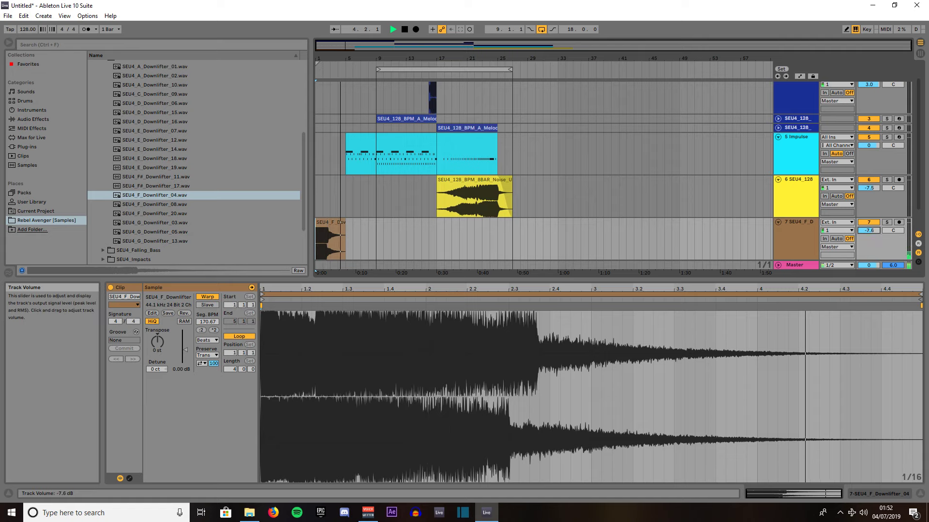
pyautogui.click(404, 29)
pyautogui.click(393, 29)
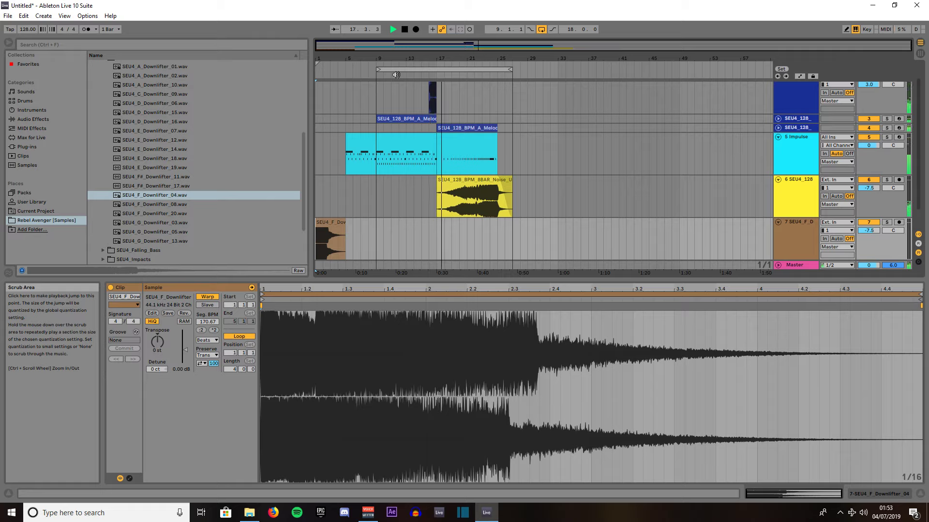
pyautogui.press('space')
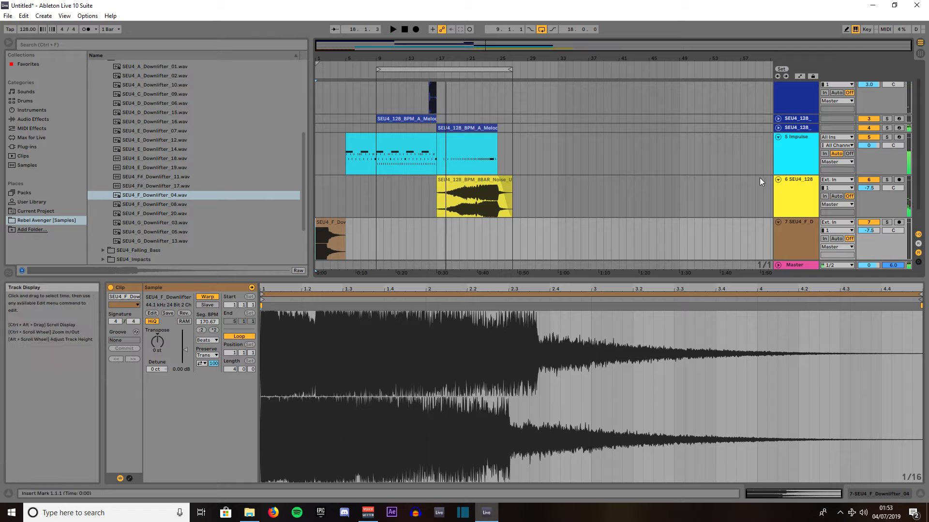
# - Fold the noise uplifter and downlifter tracks and leave the Impulse drum track unfolded
pyautogui.click(778, 137)
pyautogui.click(778, 147)
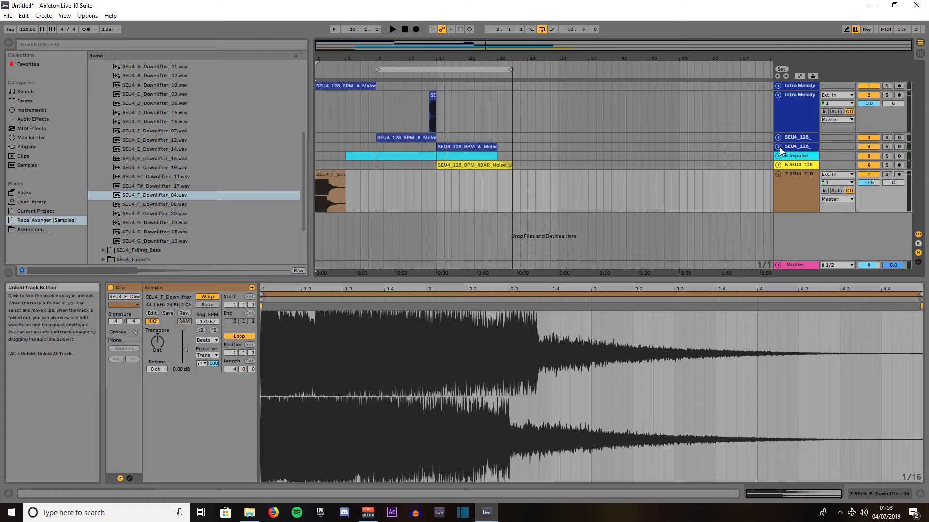
pyautogui.click(777, 174)
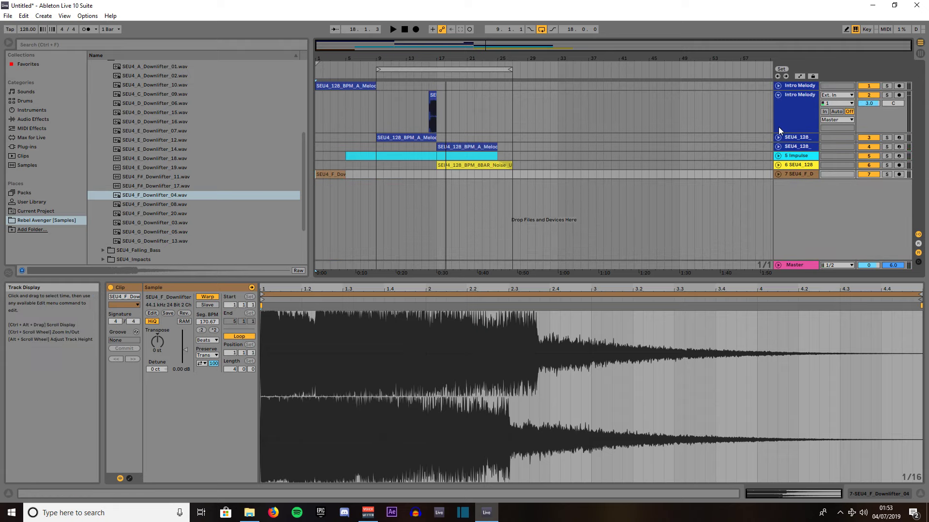
pyautogui.click(778, 155)
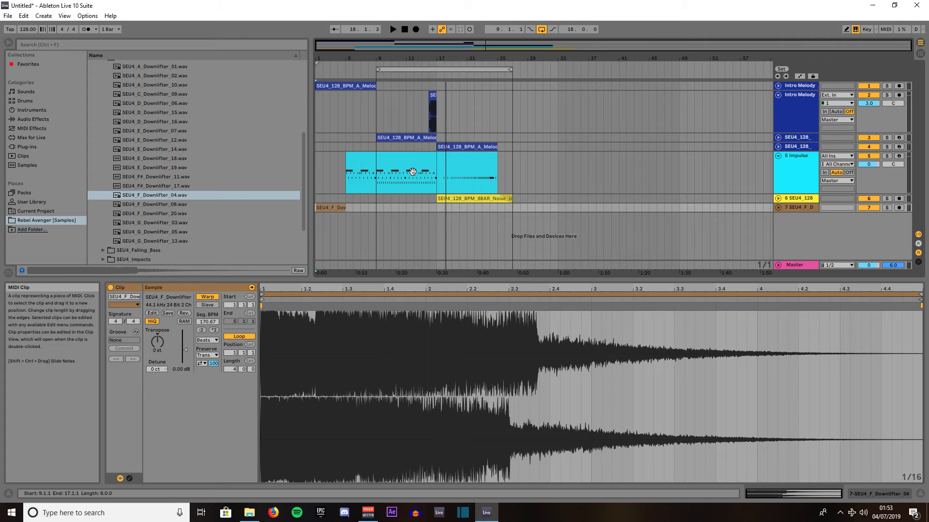
# - Copy the eight-bar drum clip at bar 9 to bar 29 and shorten the copy to end at bar 36 with its closing fill
pyautogui.click(396, 162)
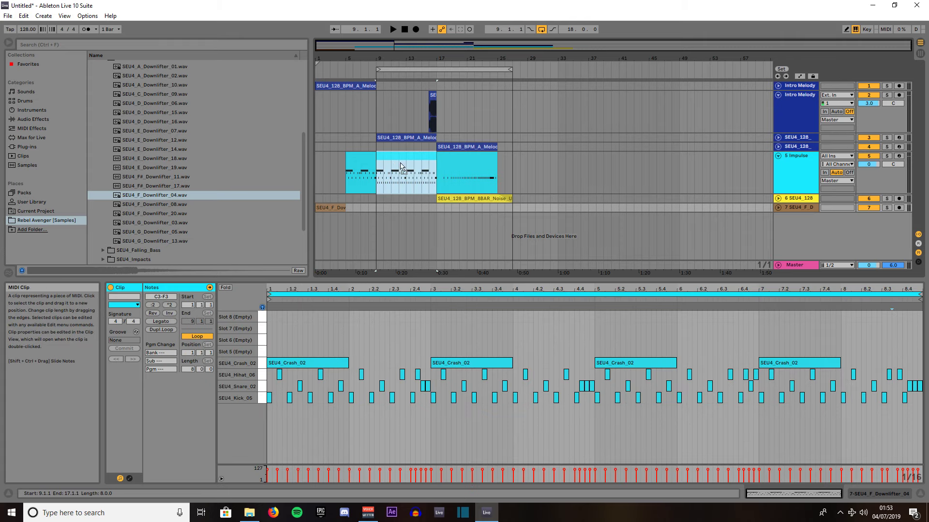
pyautogui.moveTo(396, 162); pyautogui.dragTo(535, 163)
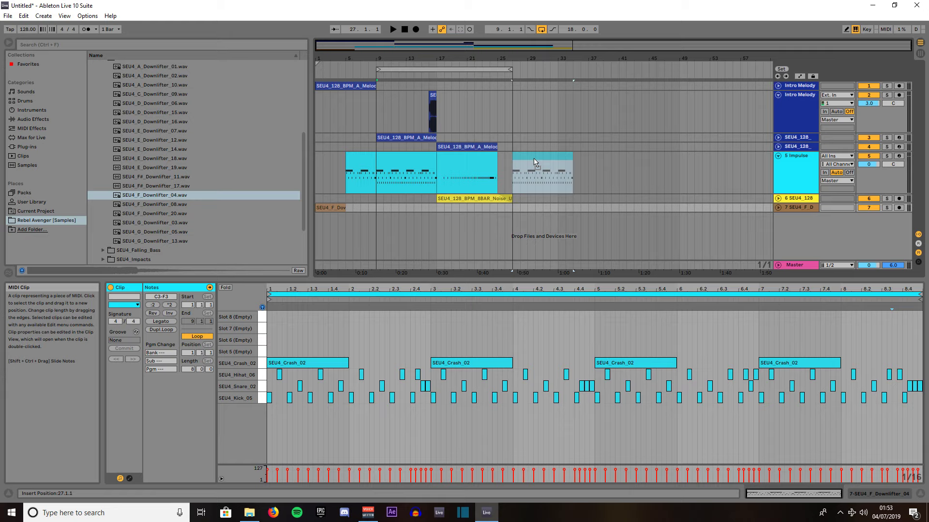
pyautogui.moveTo(535, 163); pyautogui.dragTo(550, 162)
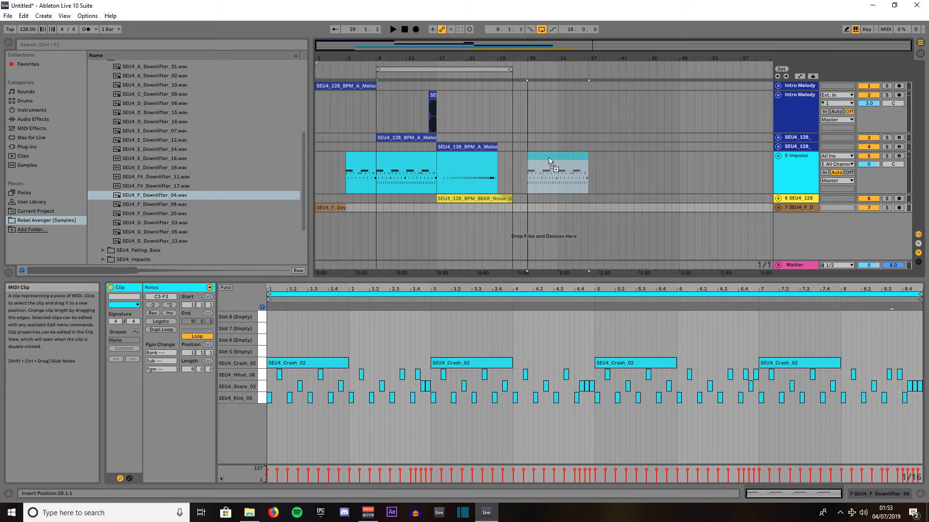
pyautogui.moveTo(550, 159); pyautogui.dragTo(548, 157)
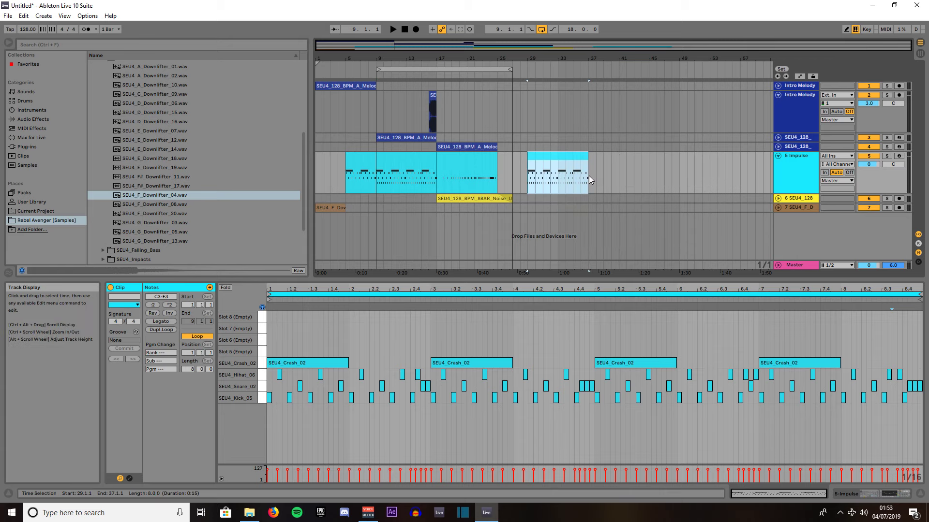
pyautogui.moveTo(588, 175); pyautogui.dragTo(583, 176)
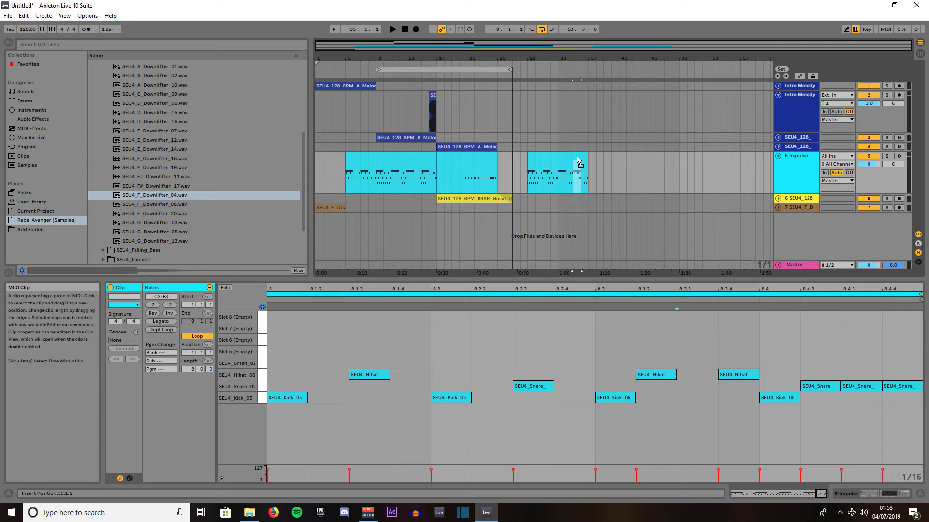
pyautogui.moveTo(583, 156); pyautogui.dragTo(575, 157)
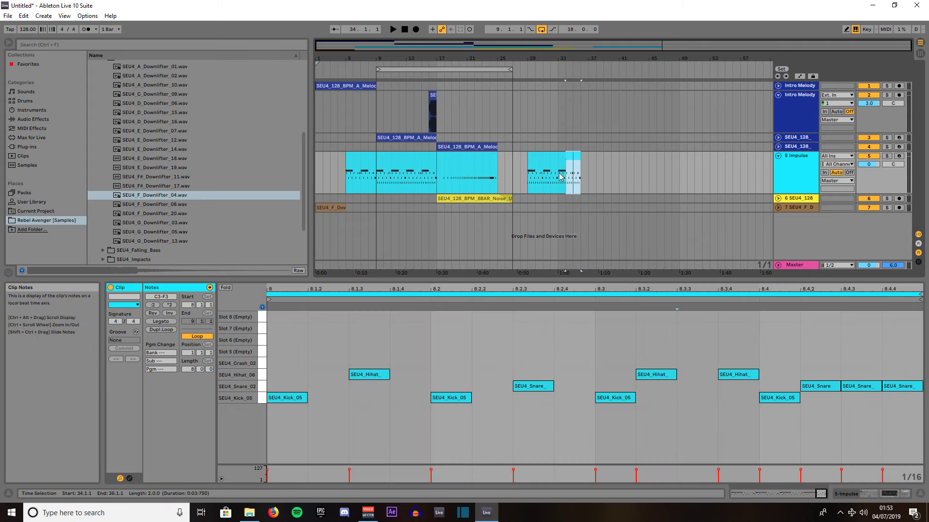
# - Consolidate the copied drum pieces from bar 29 into one seven-bar clip and duplicate it at bars 37 and 45
pyautogui.keyDown('shift'); pyautogui.click(539, 161); pyautogui.keyUp('shift')
pyautogui.rightClick(540, 161)
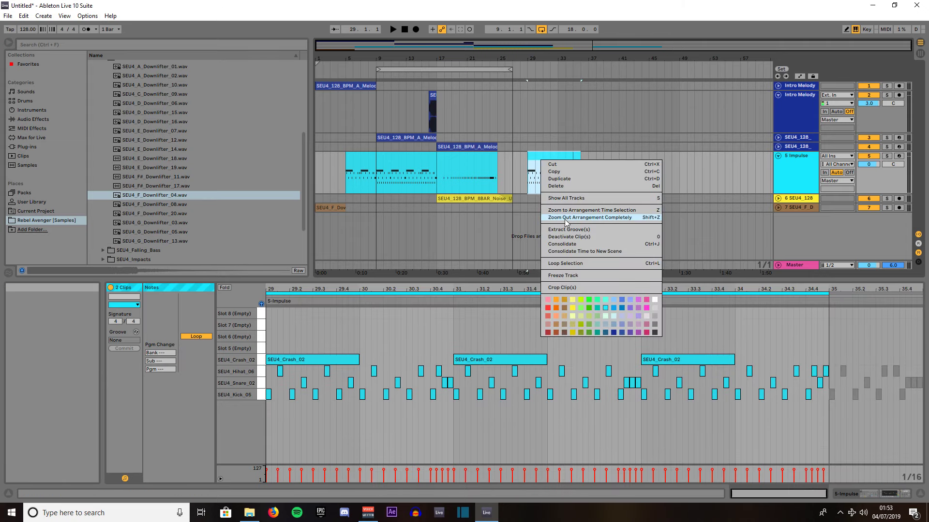
pyautogui.click(566, 243)
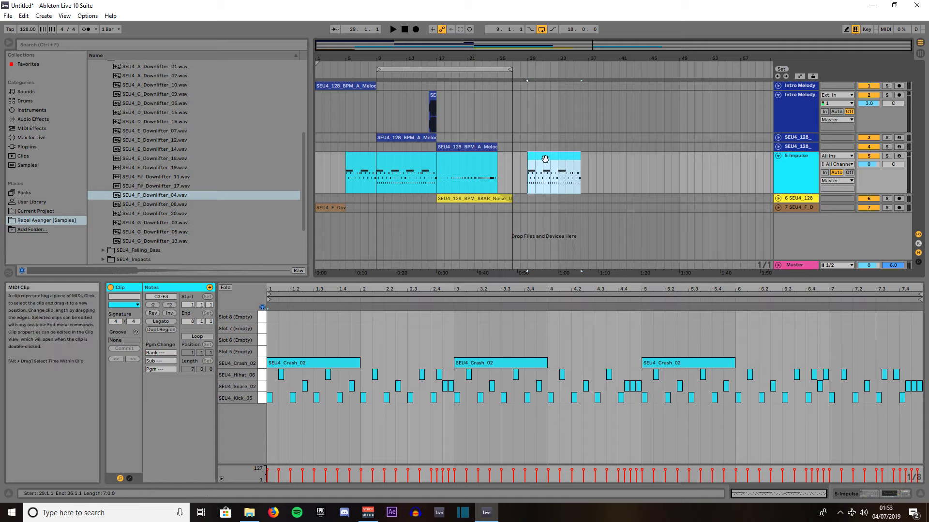
pyautogui.moveTo(545, 160); pyautogui.dragTo(667, 162)
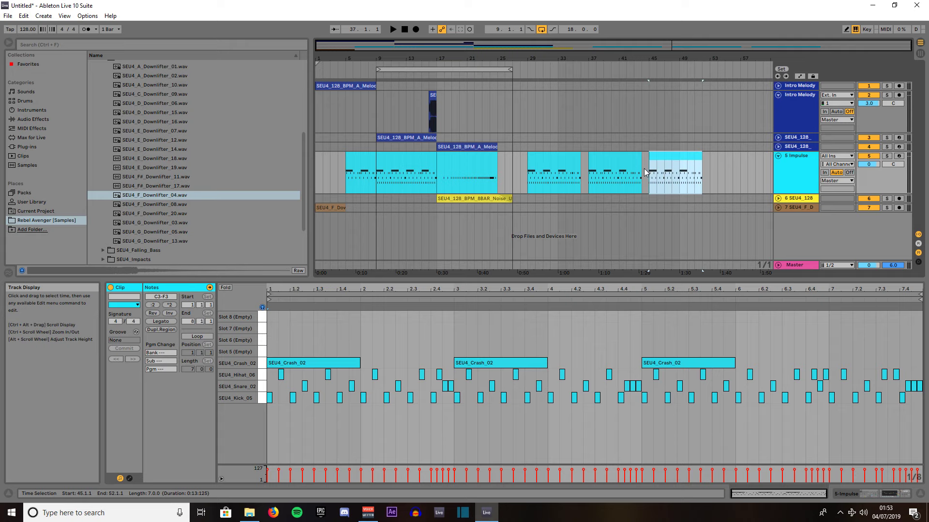
# - Open the SEU4_Impacts sample folder and add SEU4_Impact_03.wav at bar 17 on a new audio track
pyautogui.scroll(1, 166, 205)
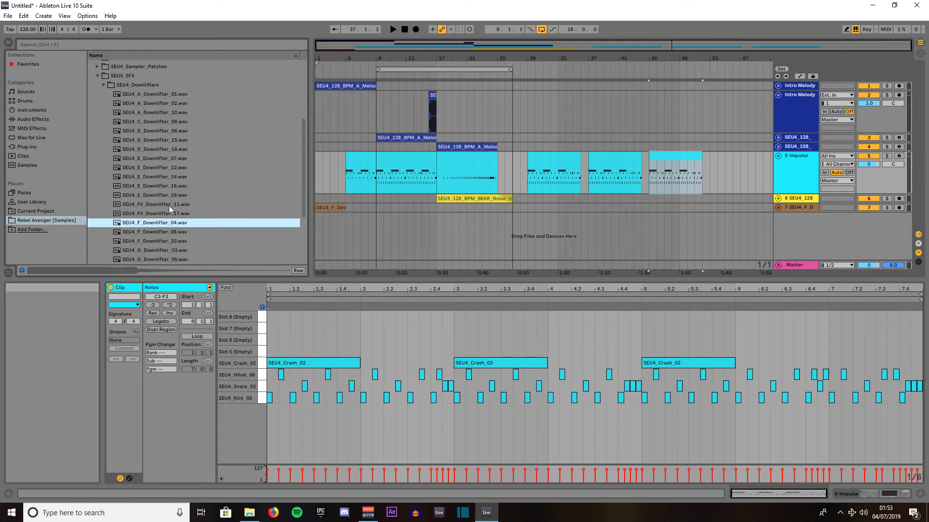
pyautogui.click(103, 85)
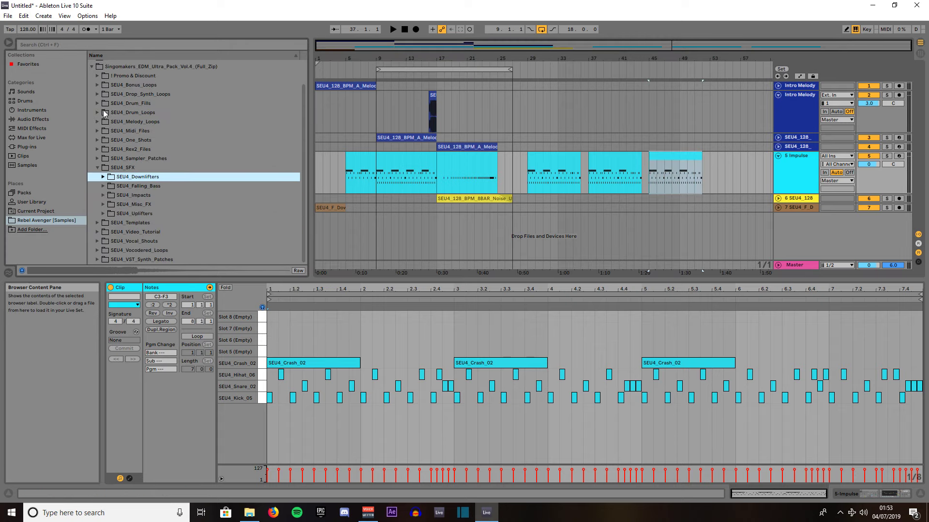
pyautogui.click(103, 195)
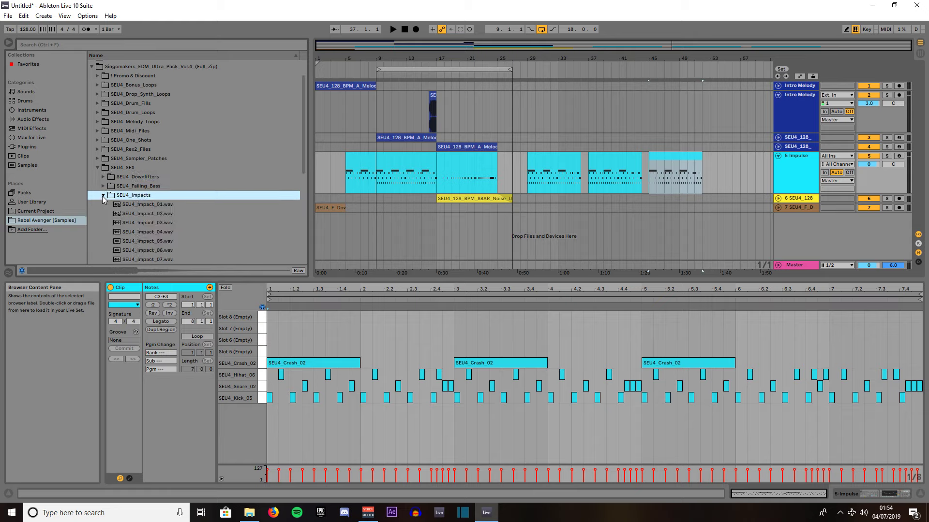
pyautogui.click(127, 221)
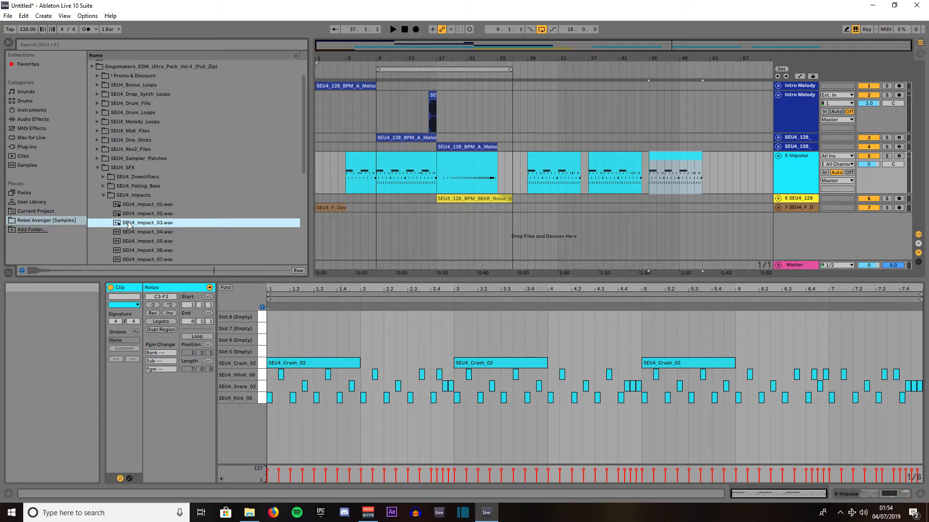
pyautogui.moveTo(129, 225); pyautogui.dragTo(433, 217)
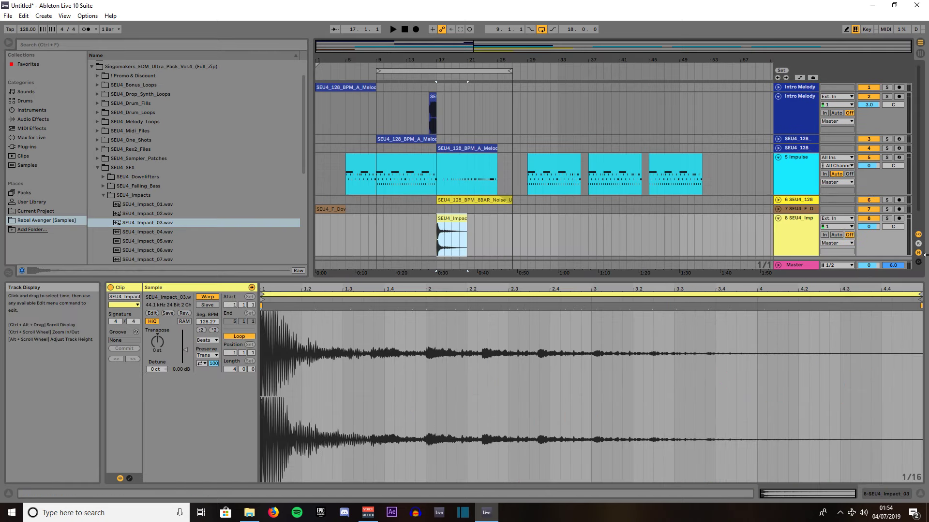
# - Set the impact track's volume to -0.7 dB, checking the level in playback from just before bar 17
pyautogui.moveTo(875, 228); pyautogui.dragTo(875, 229)
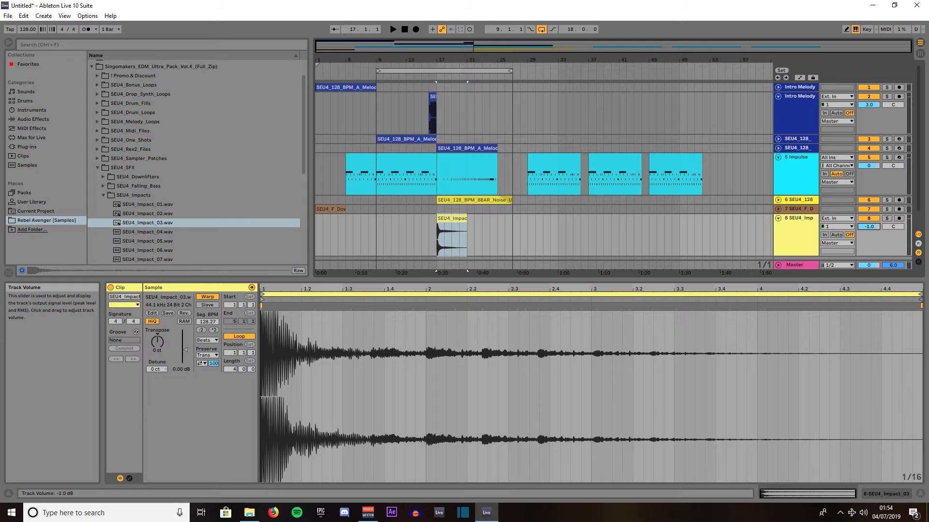
pyautogui.click(426, 78)
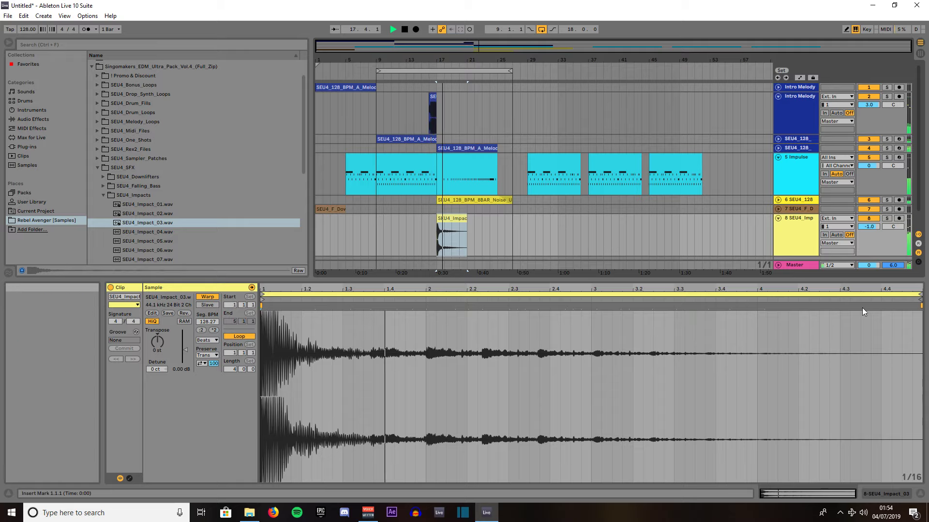
pyautogui.moveTo(869, 226); pyautogui.dragTo(873, 229)
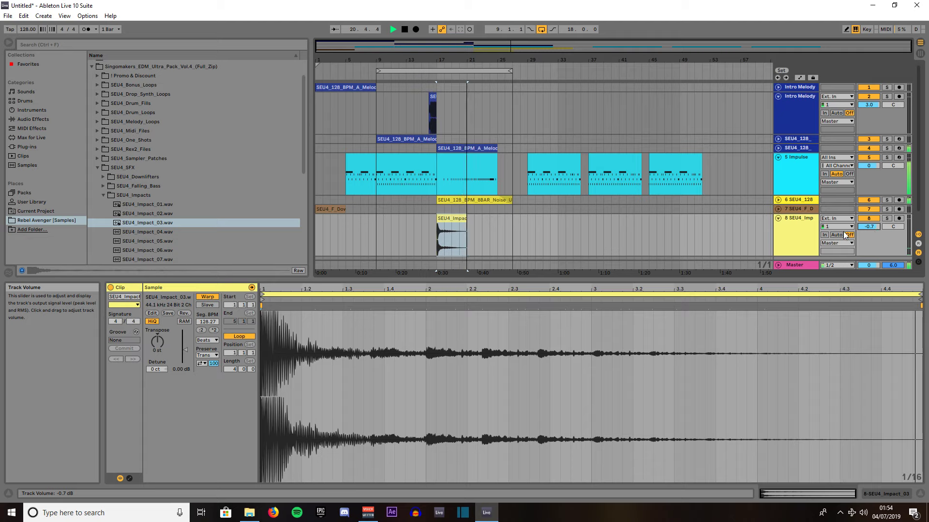
pyautogui.click(429, 77)
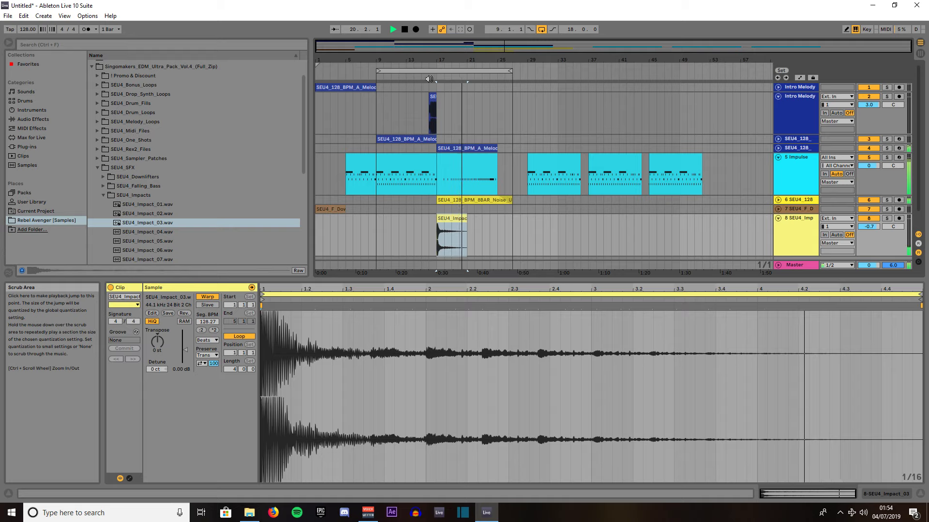
pyautogui.press('space')
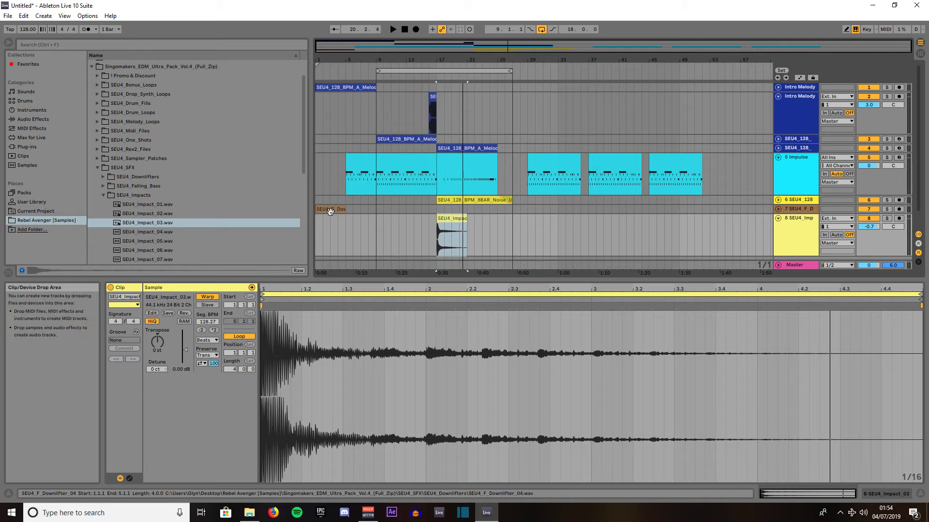
# - Copy the impact clip to bar 25 and shift the three seven-bar drum clips two bars earlier to start at bar 27
pyautogui.moveTo(449, 225); pyautogui.dragTo(507, 227)
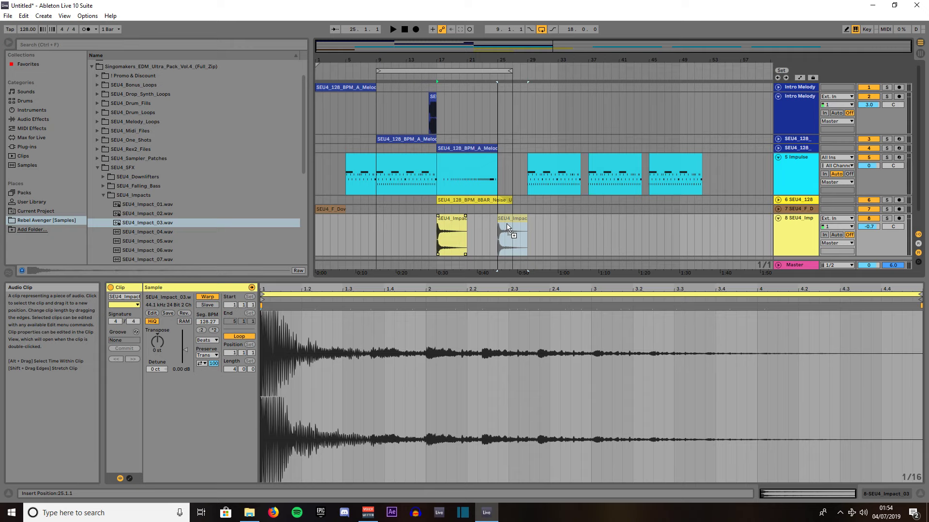
pyautogui.moveTo(508, 227); pyautogui.dragTo(505, 222)
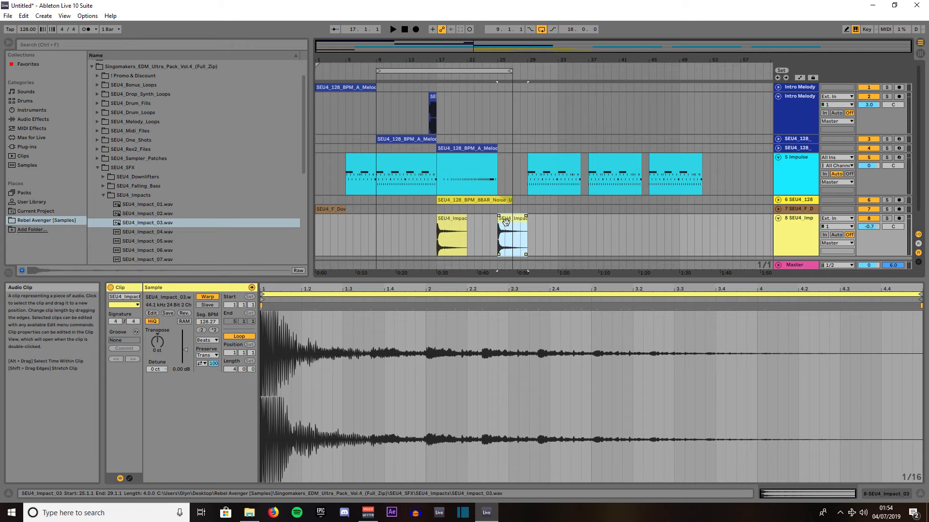
pyautogui.moveTo(711, 172); pyautogui.dragTo(526, 159)
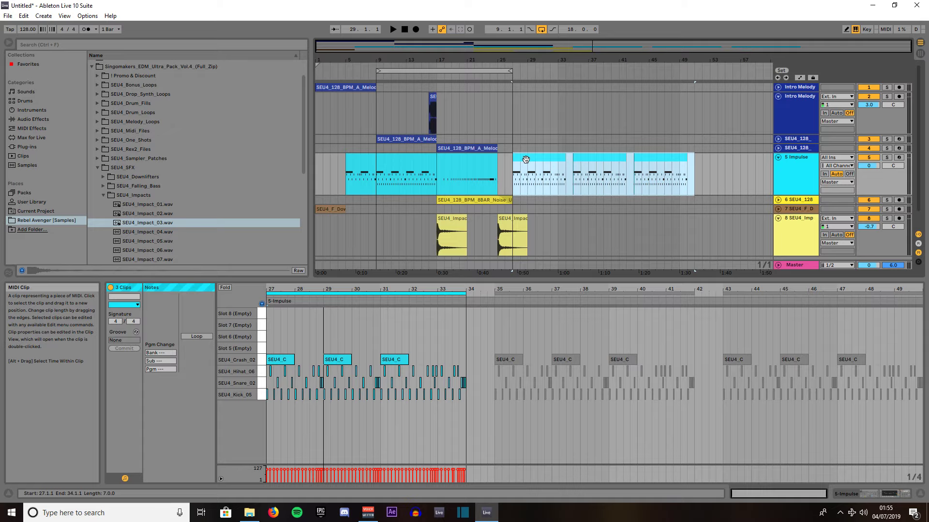
pyautogui.click(726, 175)
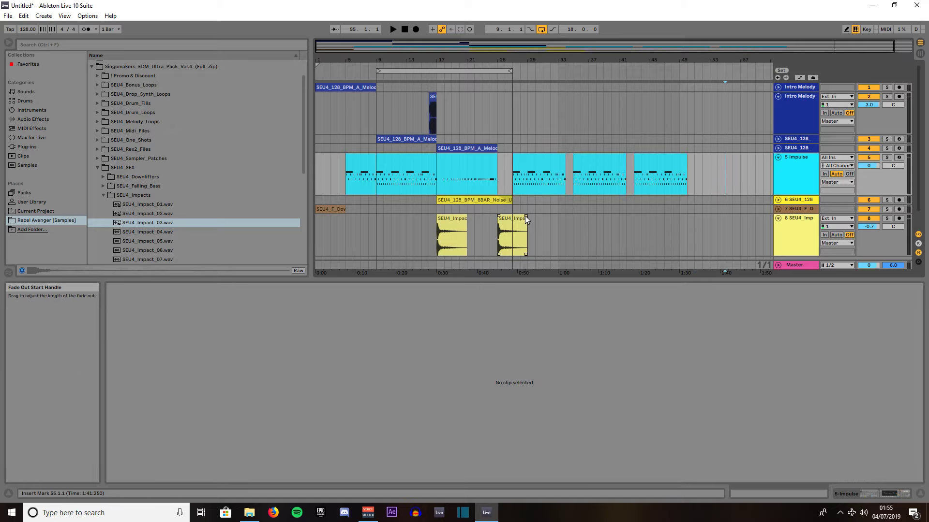
# - Trim the second impact clip to end at bar 27 and adjust the start of its fade-out
pyautogui.moveTo(526, 224); pyautogui.dragTo(502, 217)
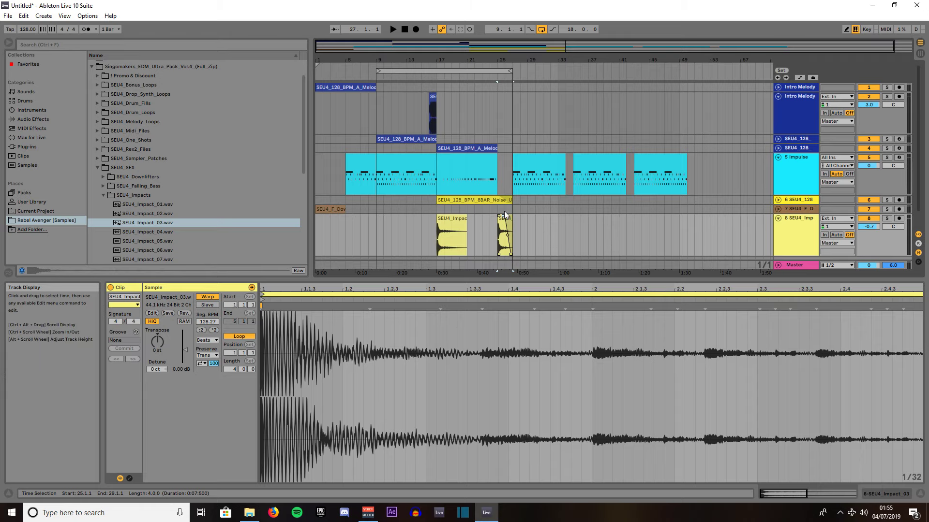
pyautogui.moveTo(504, 214); pyautogui.dragTo(507, 214)
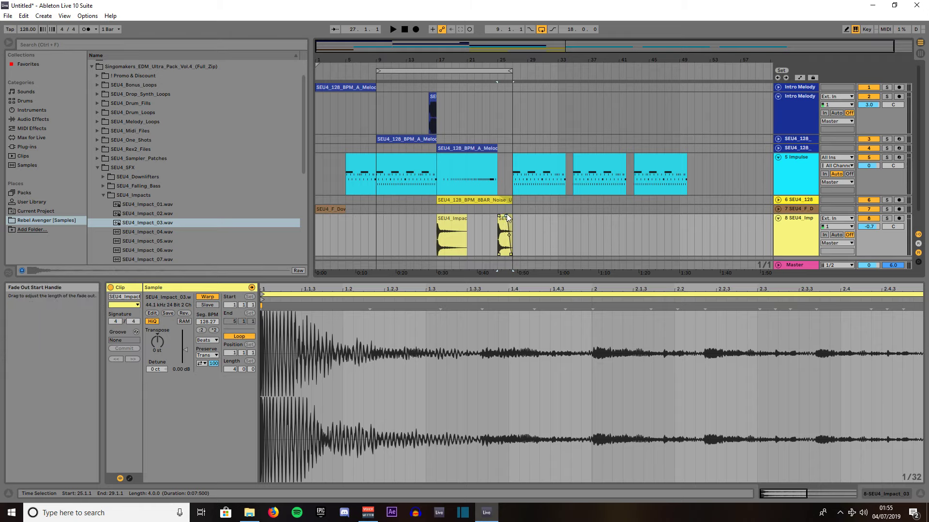
pyautogui.click(543, 237)
# - Fold the Impulse drum track in the arrangement
pyautogui.scroll(-1, 562, 197)
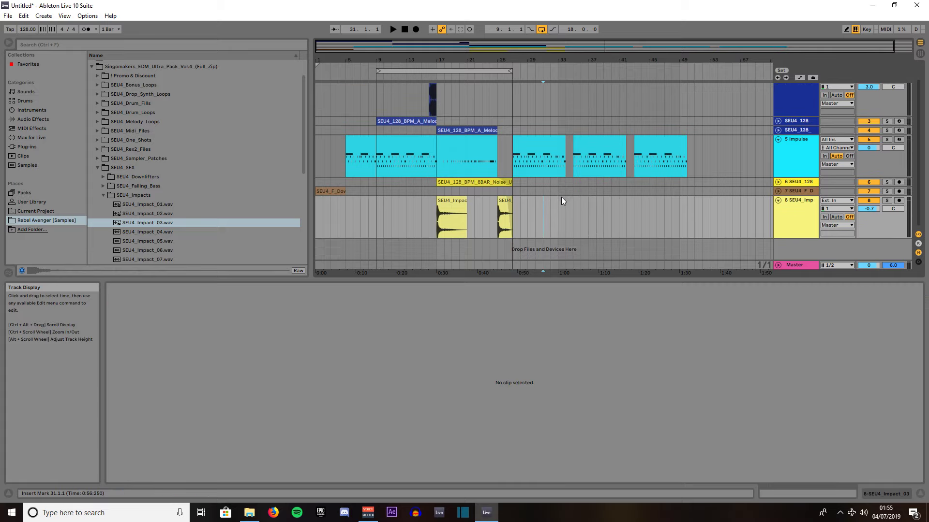
pyautogui.scroll(1, 562, 197)
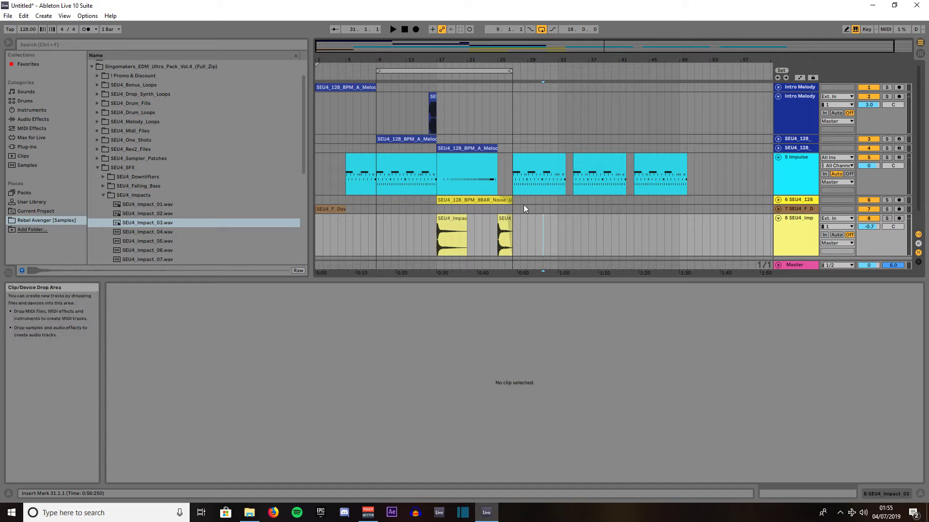
pyautogui.click(778, 158)
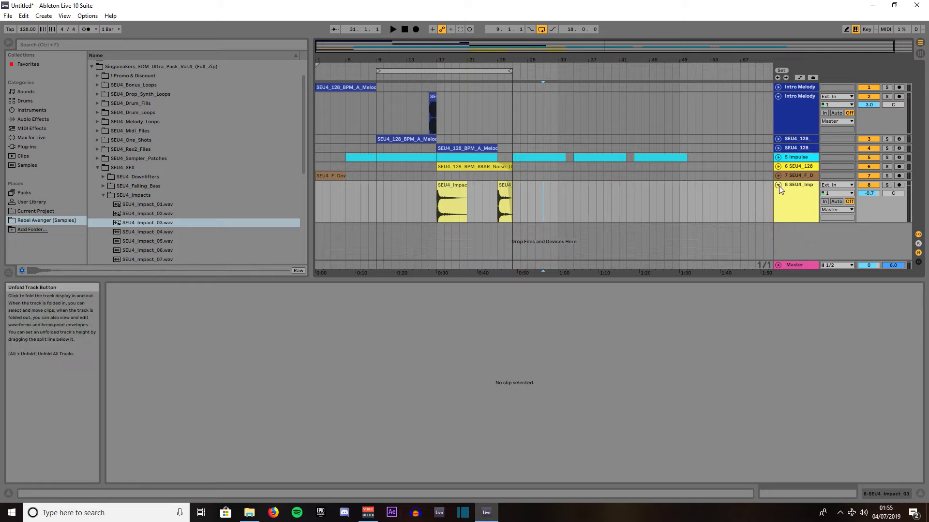
# - Fold the impact track and switch the sample browser from the SFX folders to the contents of SEU4_Drum_Fills
pyautogui.click(778, 186)
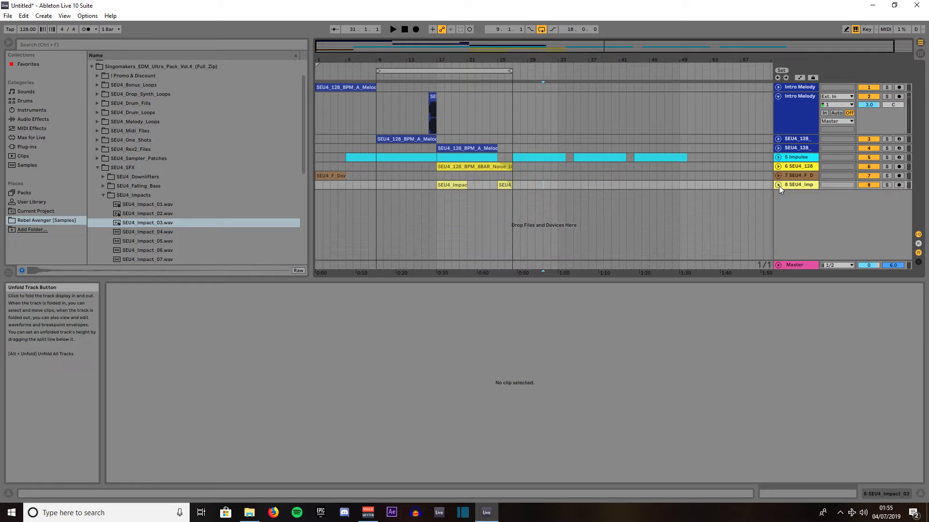
pyautogui.click(103, 195)
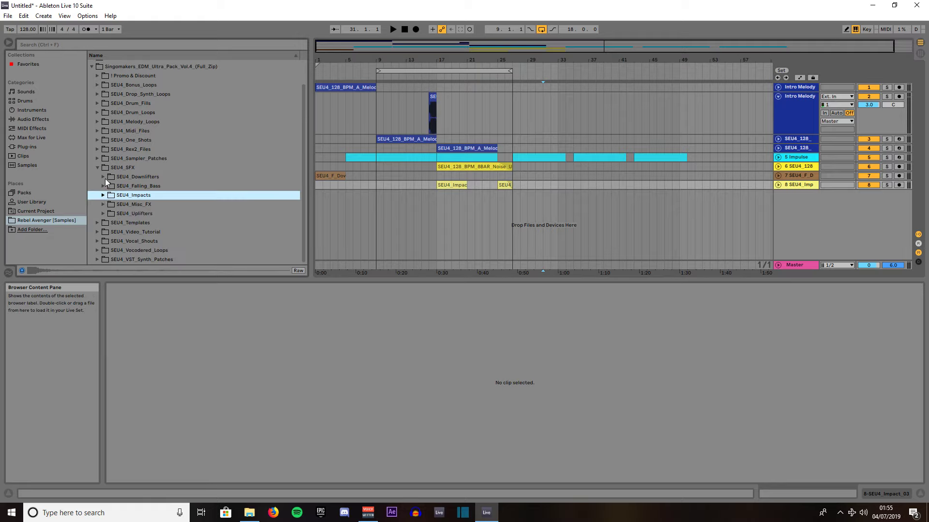
pyautogui.click(100, 168)
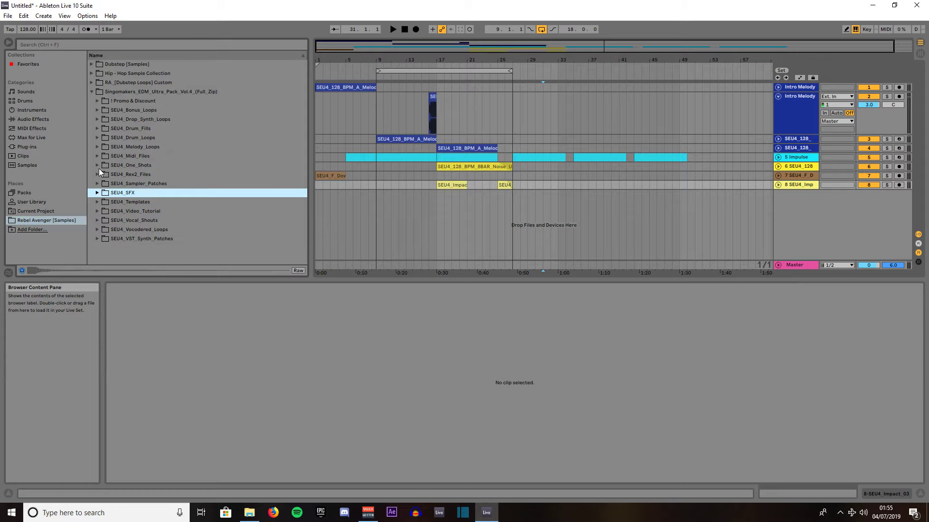
pyautogui.click(97, 129)
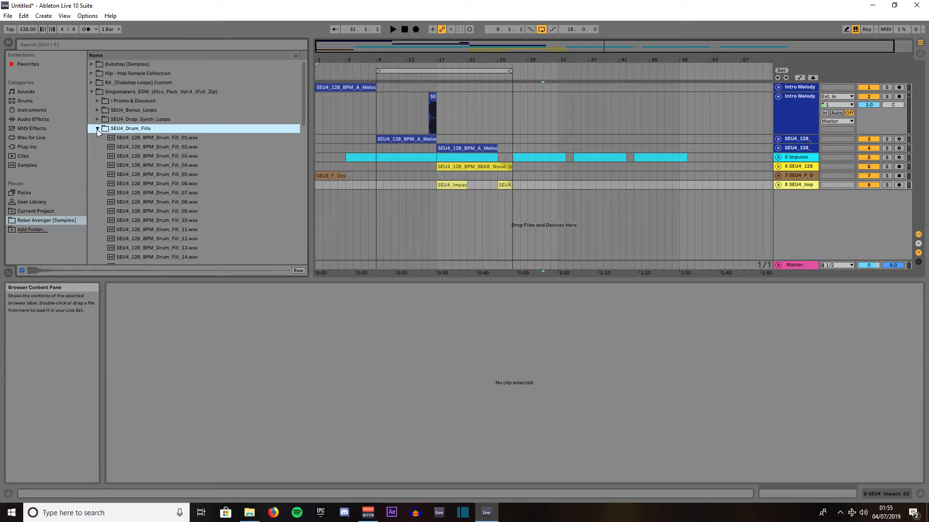
# - Audition the 128 BPM drum fill samples from Drum_Fill_01 to Drum_Fill_17 to choose one for the drop drums
pyautogui.click(140, 137)
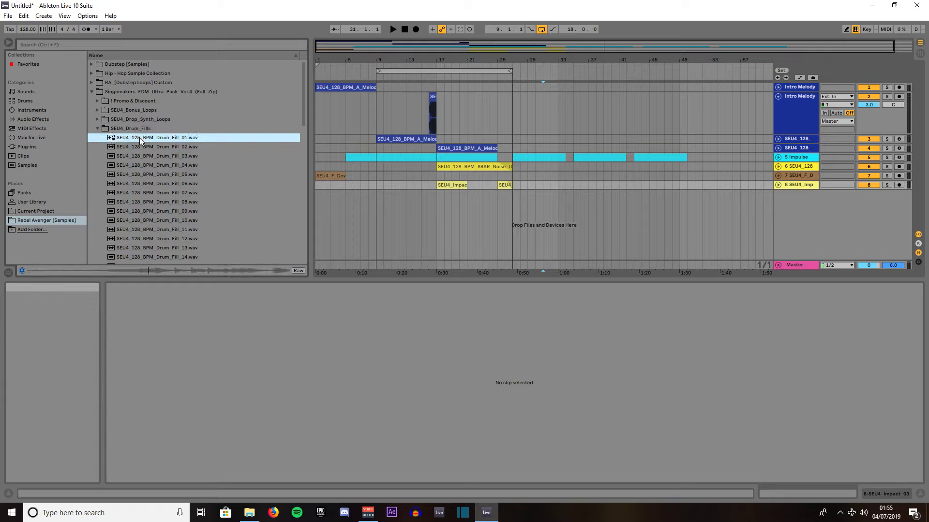
pyautogui.click(135, 150)
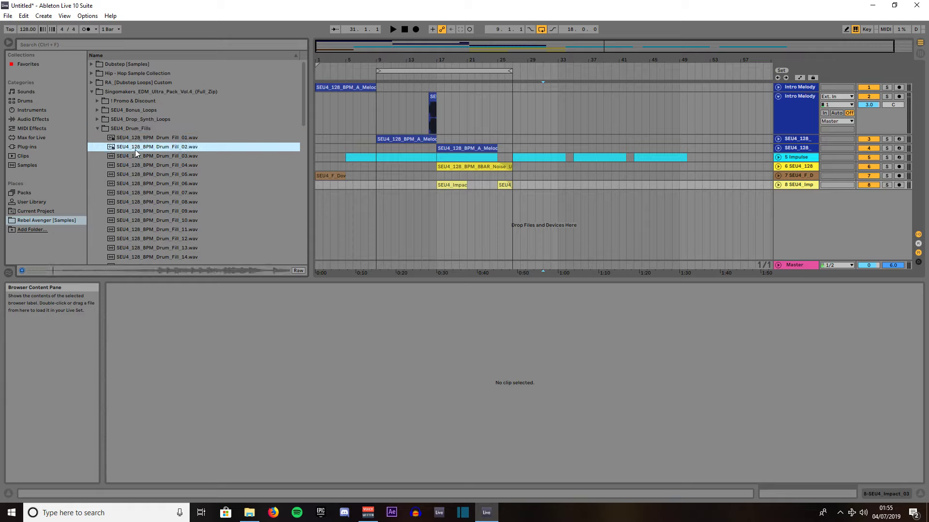
pyautogui.click(135, 160)
pyautogui.click(137, 175)
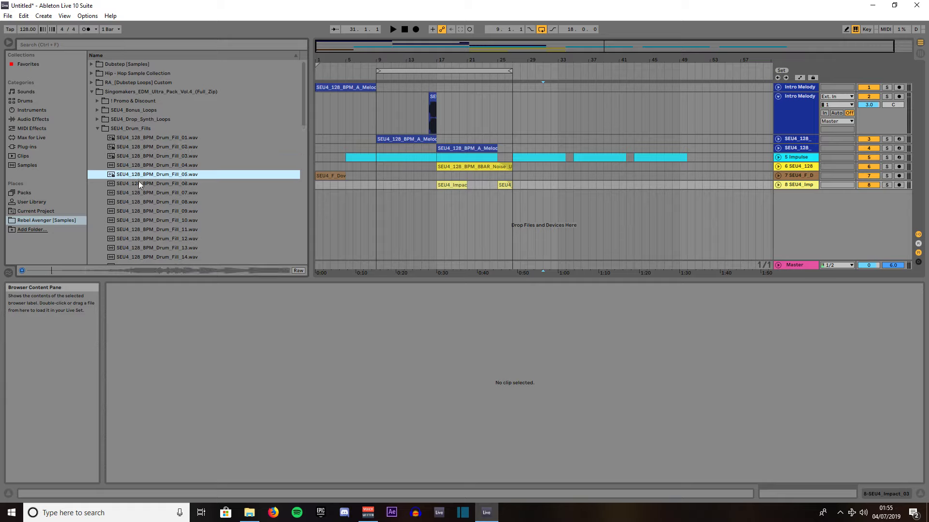
pyautogui.click(151, 211)
pyautogui.click(155, 239)
pyautogui.click(150, 221)
pyautogui.click(147, 231)
pyautogui.scroll(-3, 155, 204)
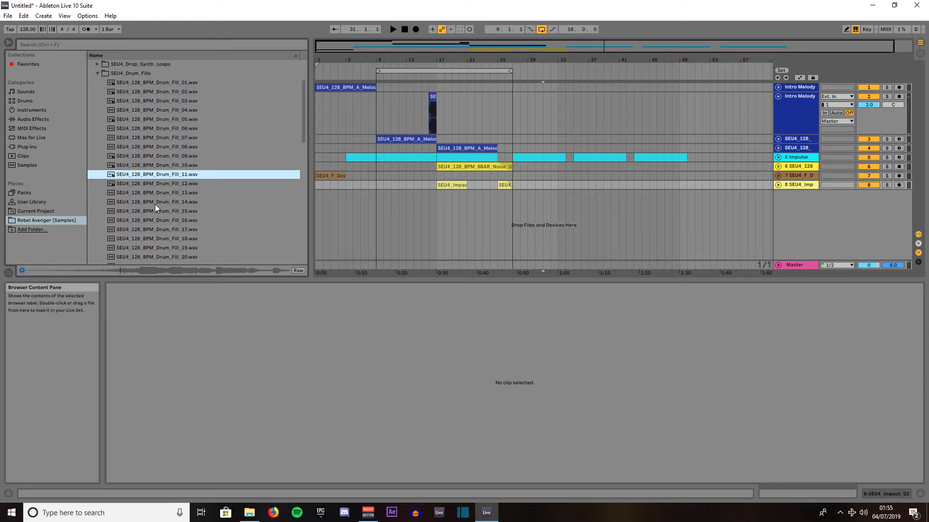
pyautogui.click(154, 196)
pyautogui.click(153, 210)
pyautogui.click(153, 220)
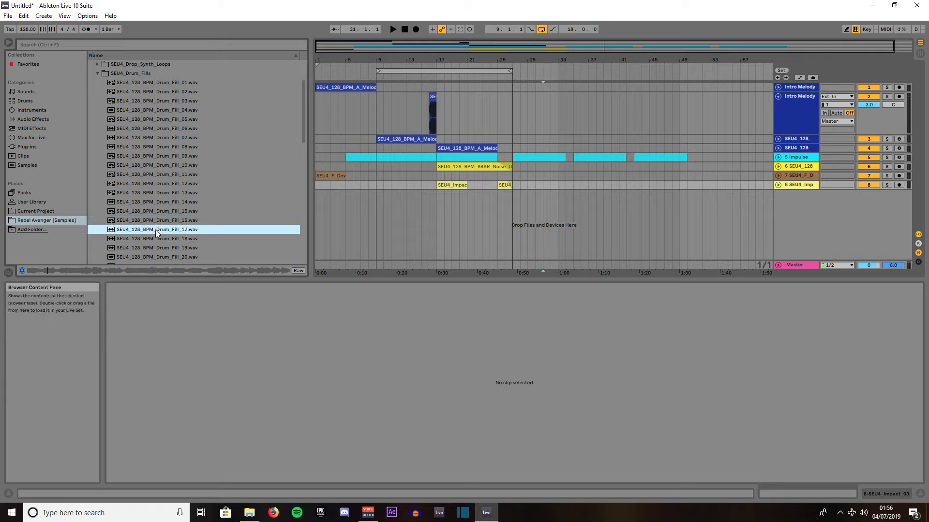
pyautogui.click(157, 219)
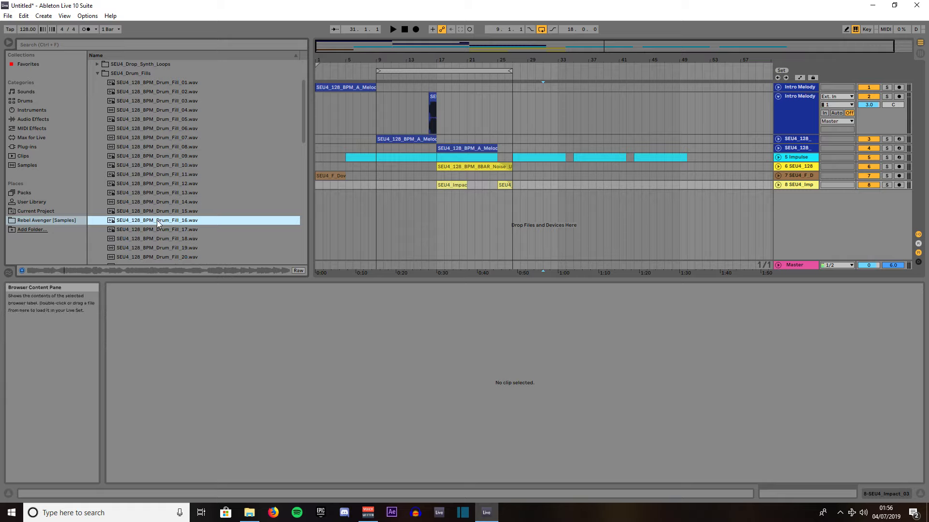
# - Place Drum_Fill_16 on a new audio track, trim it to its second bar at bar 34, and copy it to bars 42 and 50
pyautogui.moveTo(157, 219)
pyautogui.mouseDown()
pyautogui.moveTo(706, 203)
pyautogui.moveTo(543, 202)
pyautogui.moveTo(555, 198)
pyautogui.mouseUp()
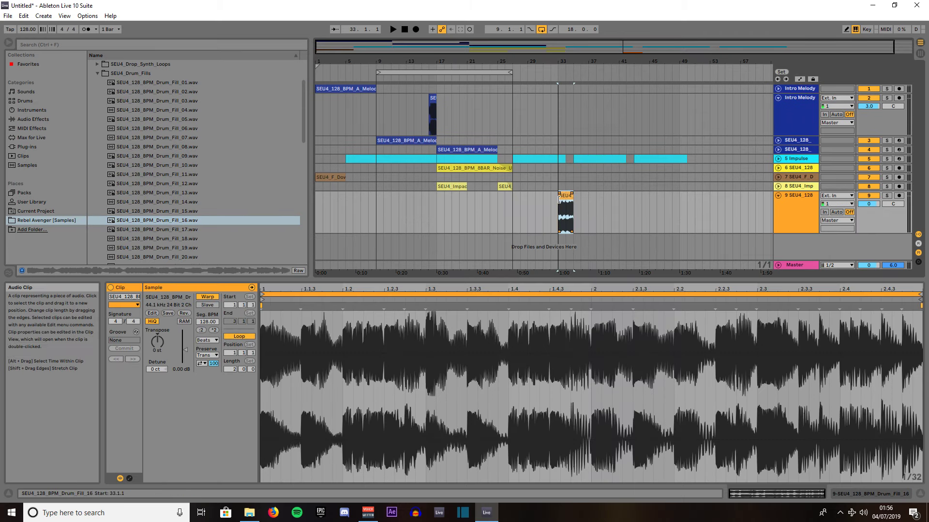
pyautogui.moveTo(559, 199); pyautogui.dragTo(566, 197)
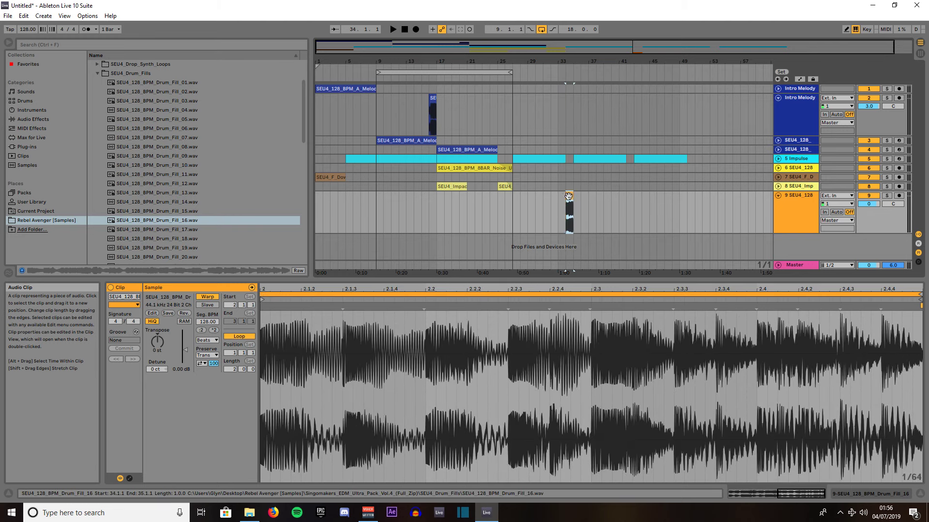
pyautogui.moveTo(567, 195); pyautogui.dragTo(690, 197)
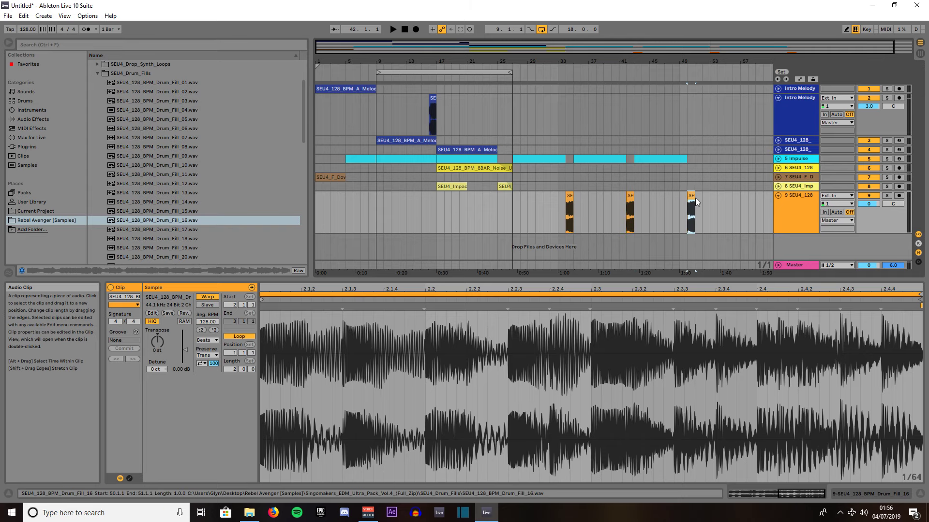
# - Set the drum fill track's volume to -1.0 dB, checking the level in playback leading into the first fill at bar 34
pyautogui.moveTo(868, 204); pyautogui.dragTo(868, 196)
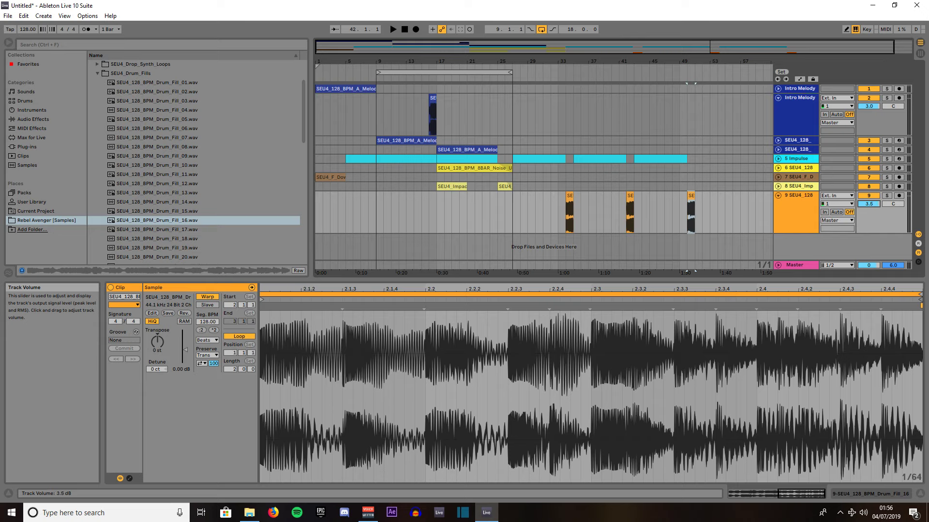
pyautogui.click(544, 73)
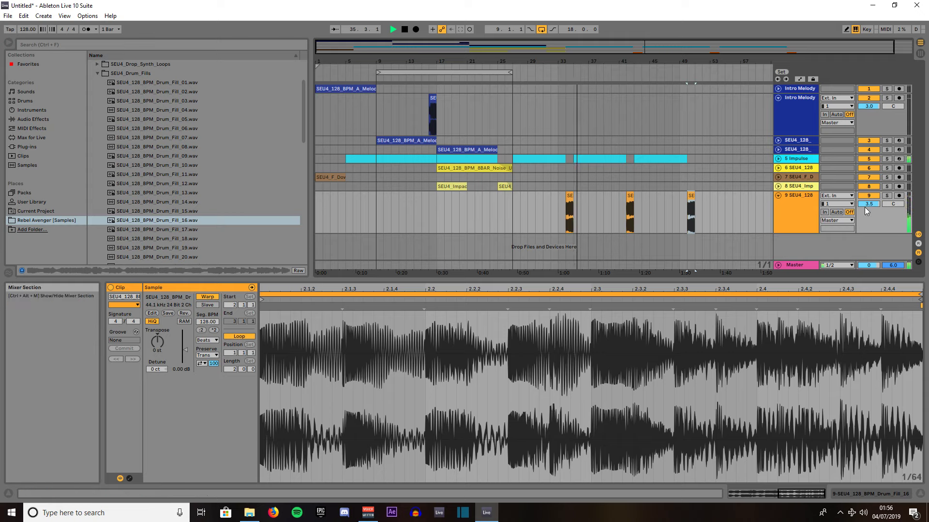
pyautogui.moveTo(866, 206); pyautogui.dragTo(866, 219)
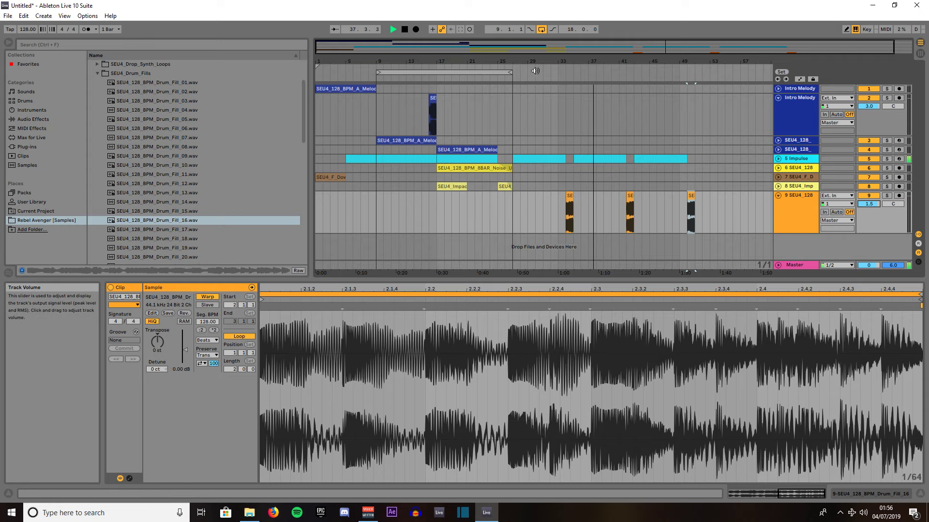
pyautogui.click(551, 68)
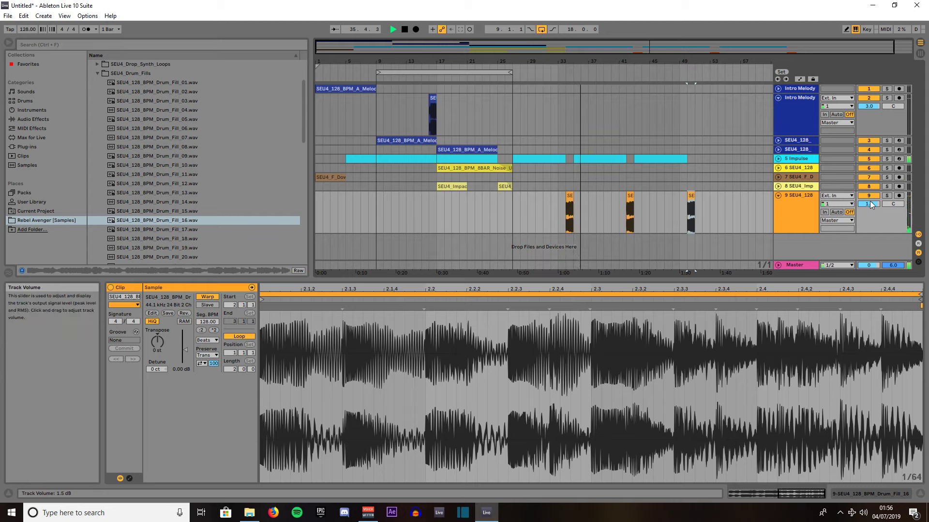
pyautogui.moveTo(871, 204); pyautogui.dragTo(871, 210)
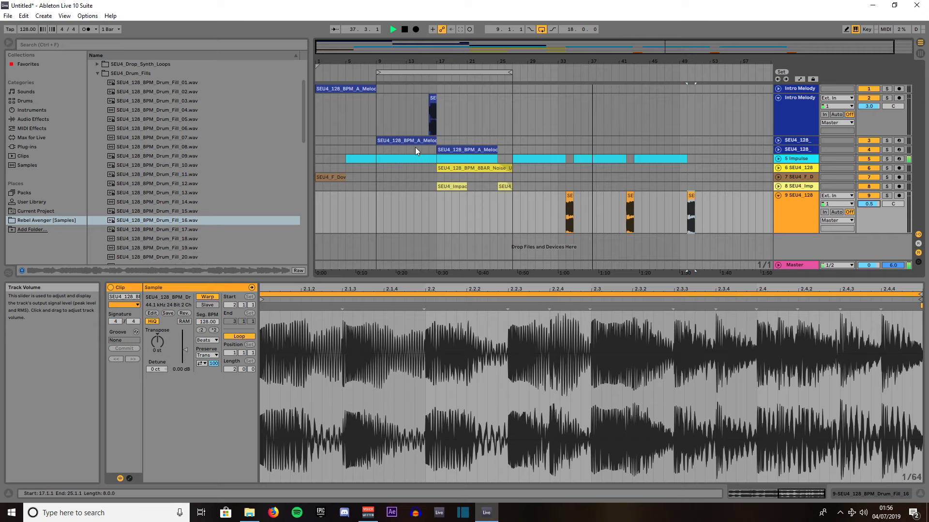
pyautogui.click(559, 75)
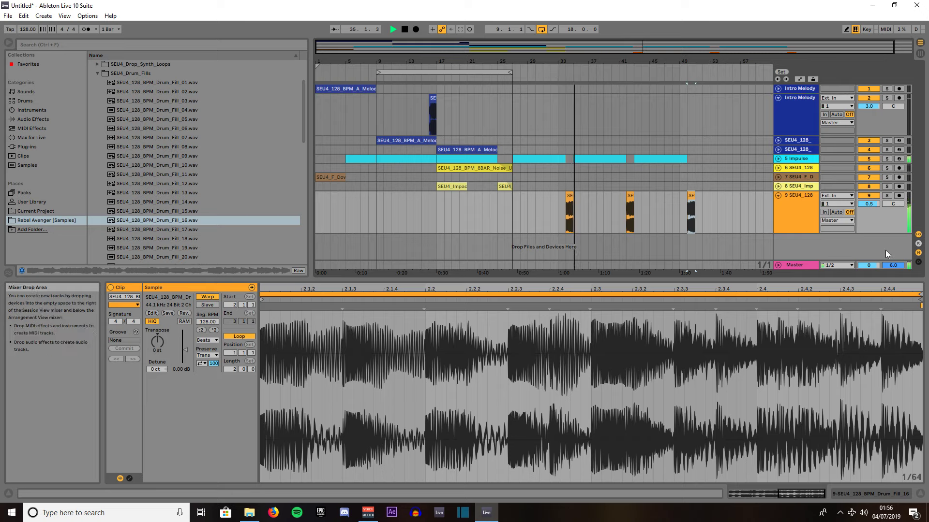
pyautogui.moveTo(869, 204); pyautogui.dragTo(869, 208)
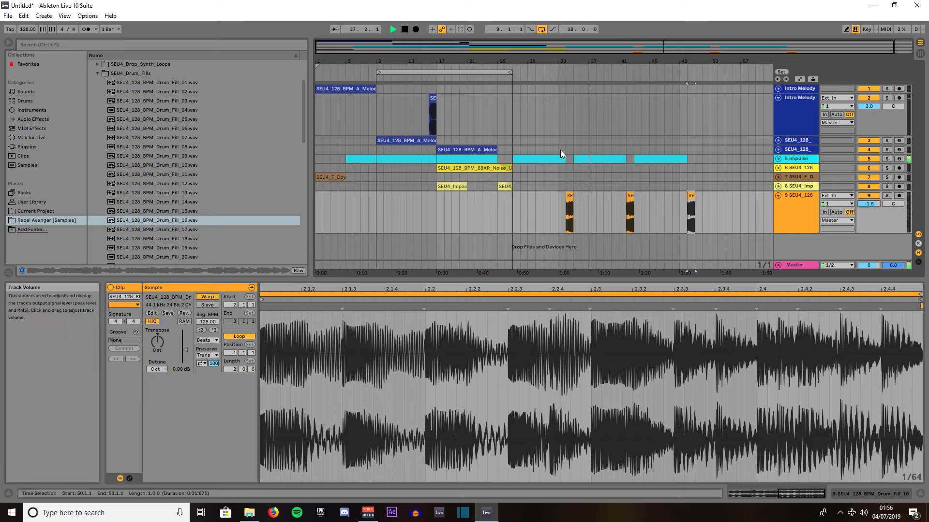
pyautogui.click(560, 76)
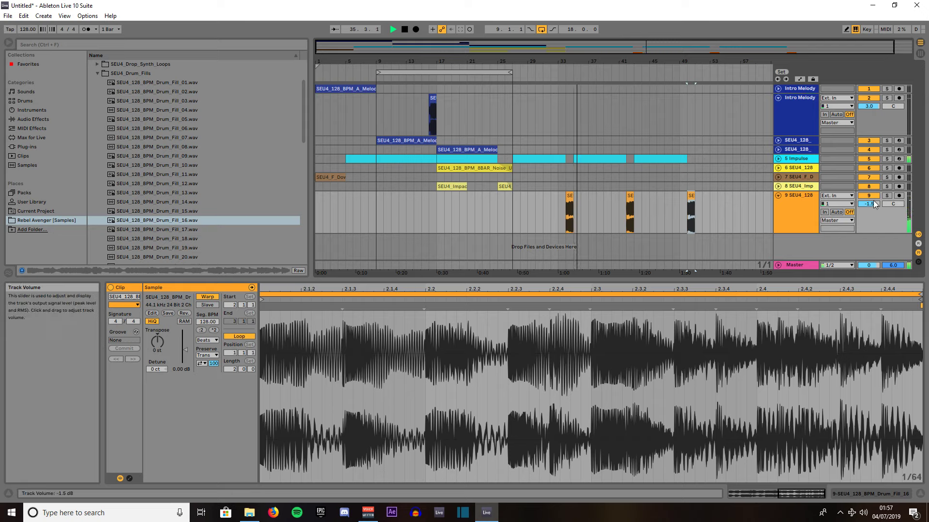
pyautogui.moveTo(872, 203); pyautogui.dragTo(872, 200)
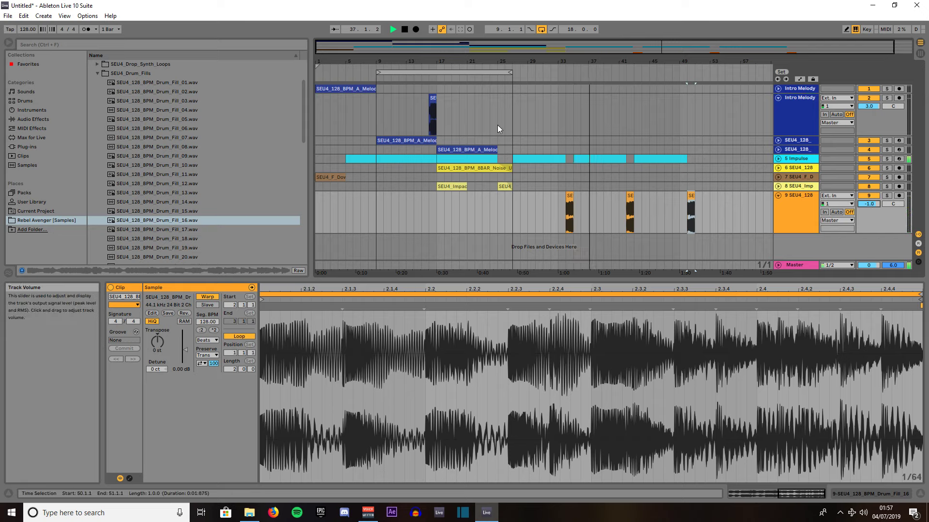
pyautogui.click(546, 73)
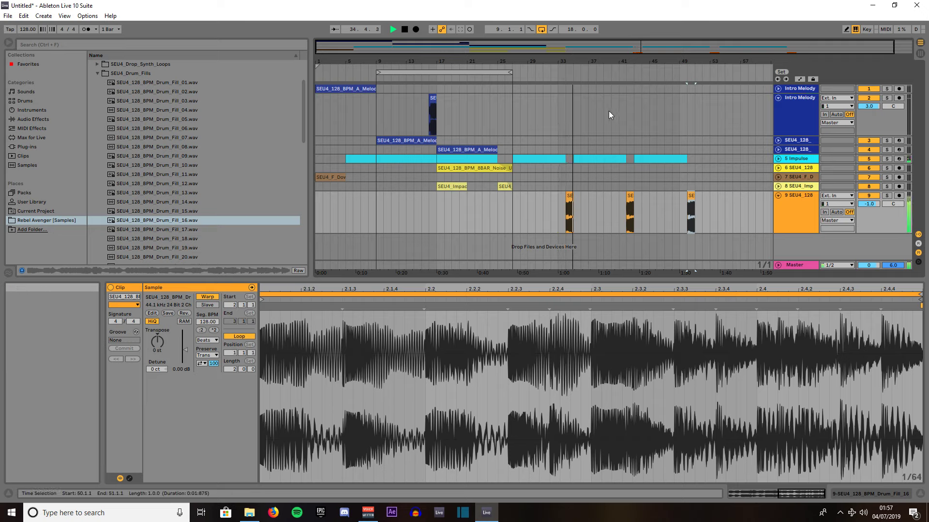
pyautogui.press('space')
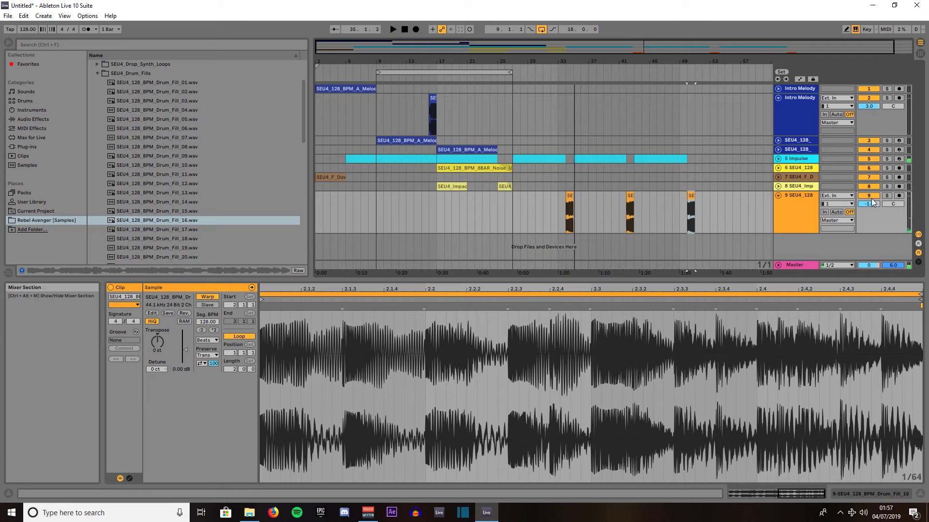
# - Fold the drum fill track and switch the sample browser from SEU4_Drum_Fills to SEU4_Melody_Loops
pyautogui.click(777, 196)
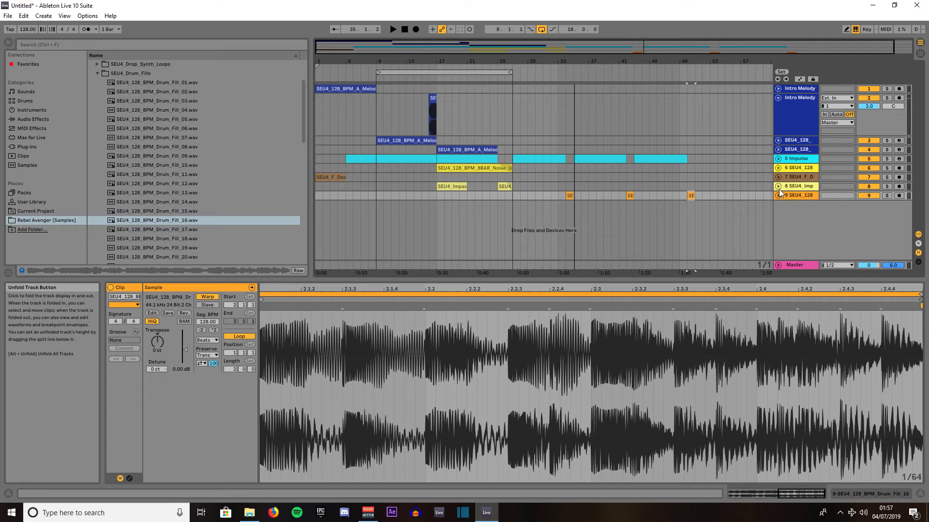
pyautogui.click(96, 73)
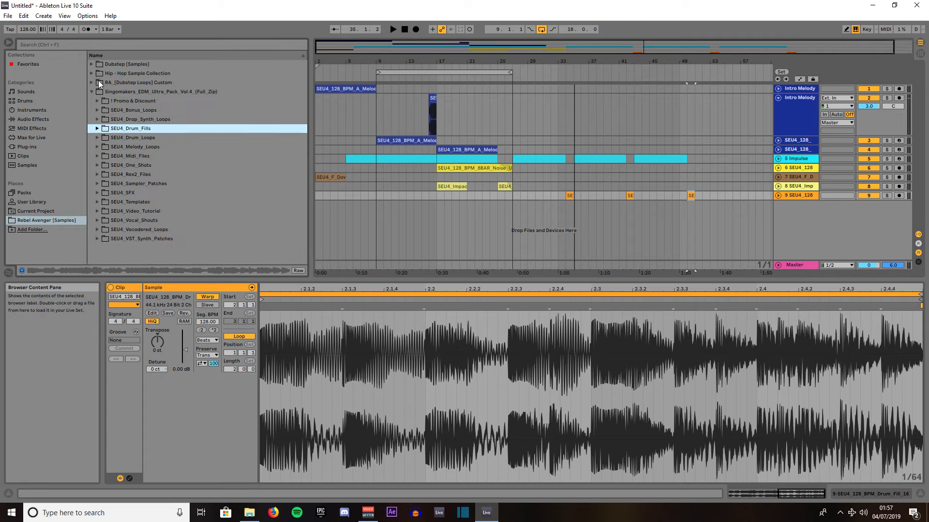
pyautogui.click(97, 146)
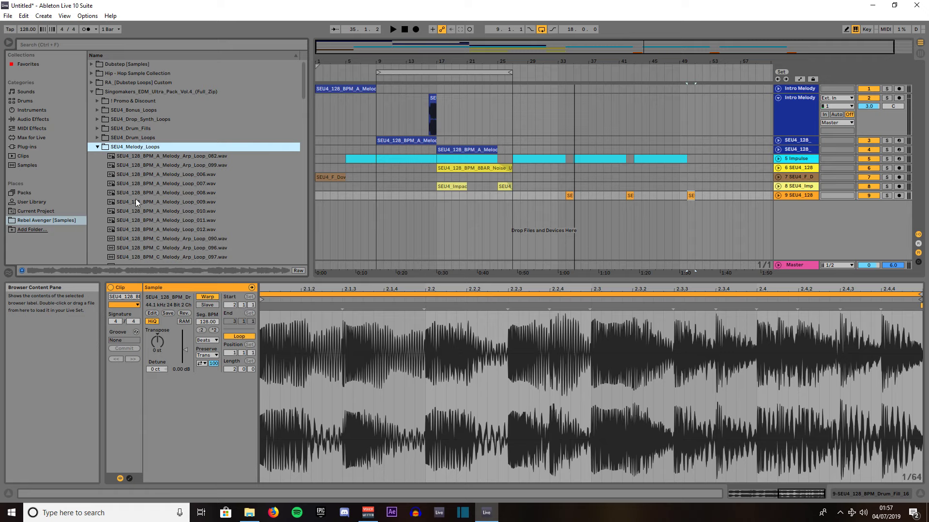
pyautogui.scroll(-1, 155, 198)
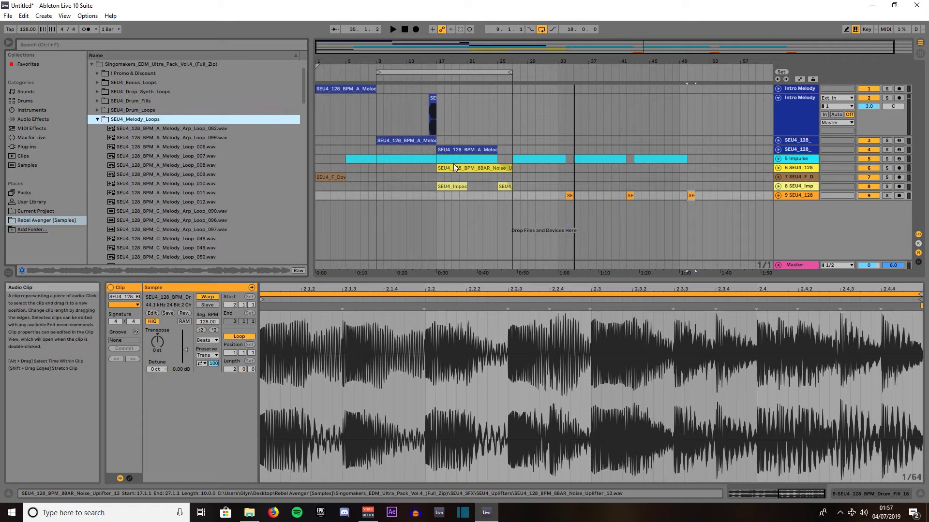
# - Try extending the Melody_Loop_007 MIDI clip that starts at bar 9 to bar 42, and undo the extension
pyautogui.moveTo(433, 141); pyautogui.dragTo(629, 139)
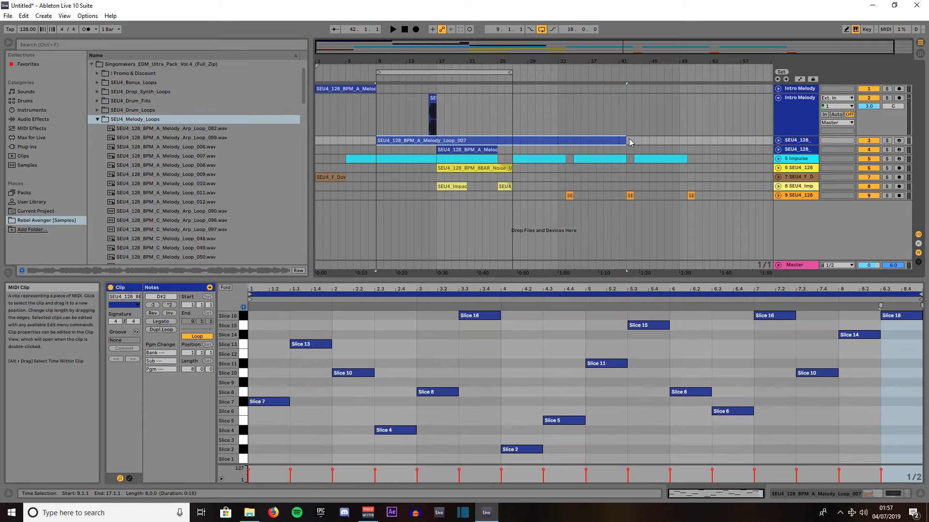
pyautogui.hotkey('ctrl', 'z')
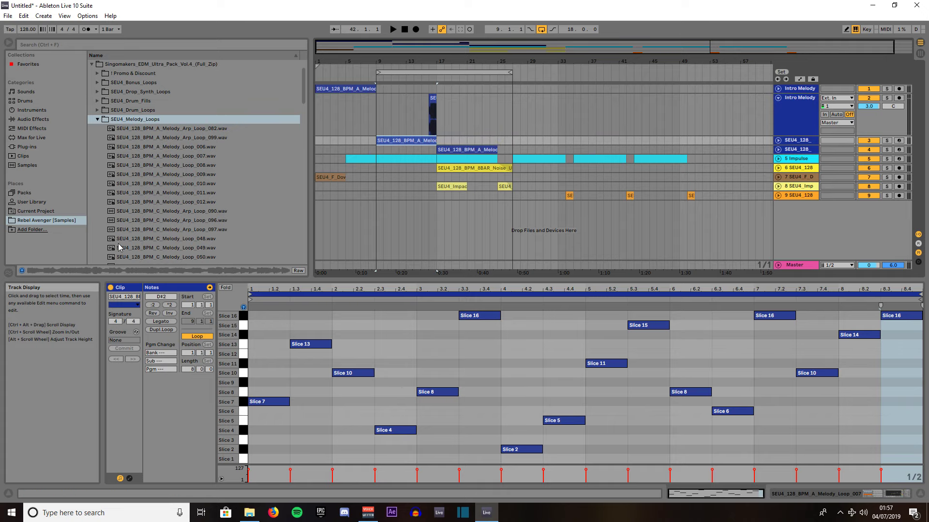
# - Preview the melody loops in SEU4_Melody_Loops from A_Melody_Loop_008 through C_Melody_Loop_050
pyautogui.scroll(-1, 148, 228)
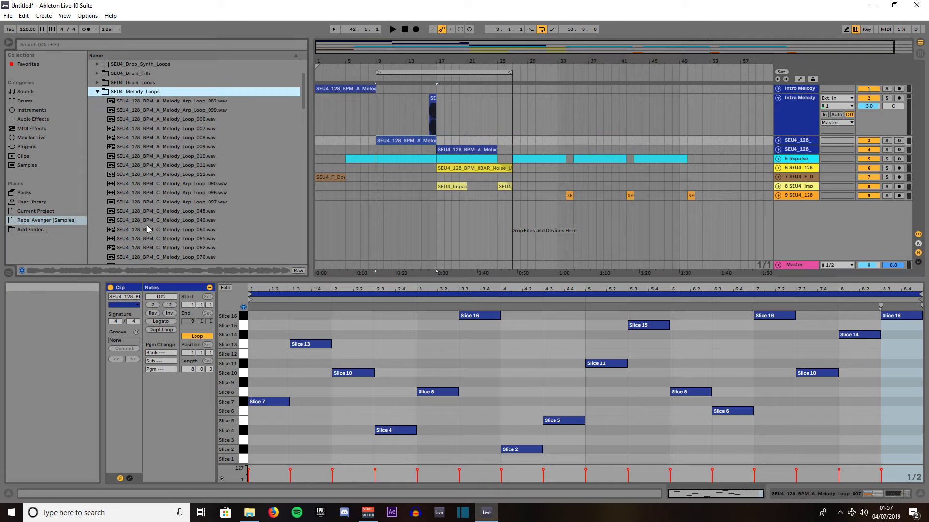
pyautogui.click(177, 137)
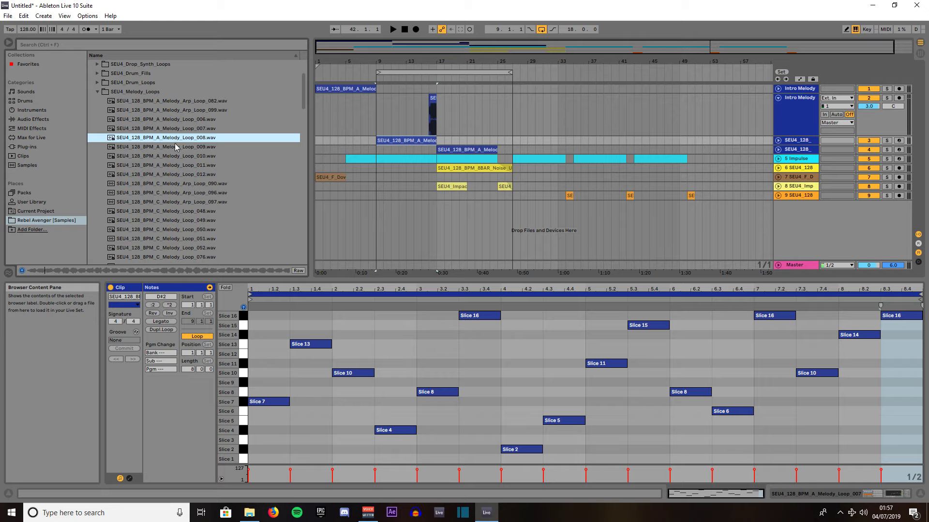
pyautogui.click(175, 146)
pyautogui.click(175, 156)
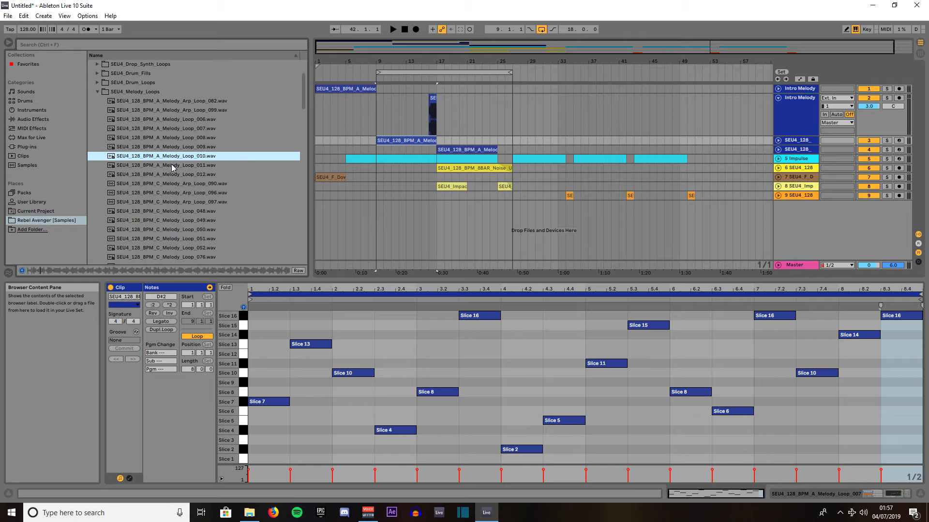
pyautogui.click(172, 165)
pyautogui.click(171, 175)
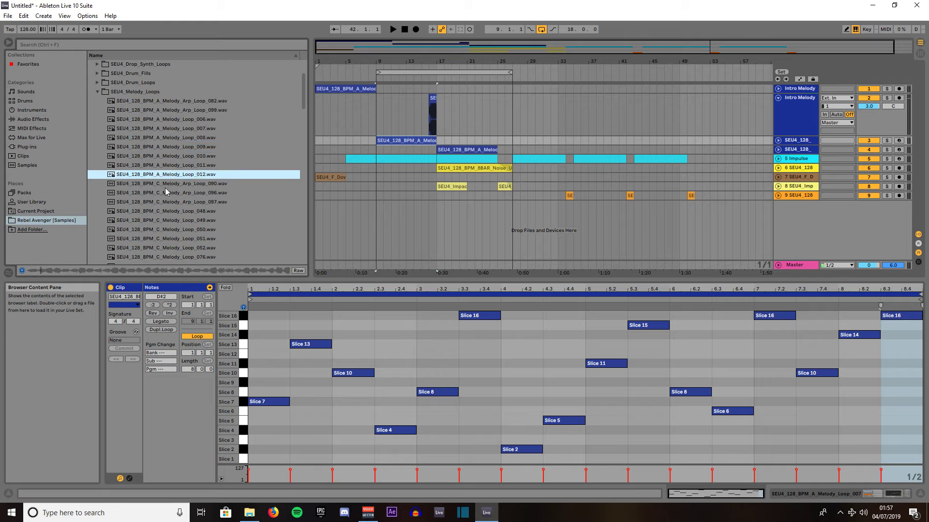
pyautogui.click(165, 187)
pyautogui.click(162, 212)
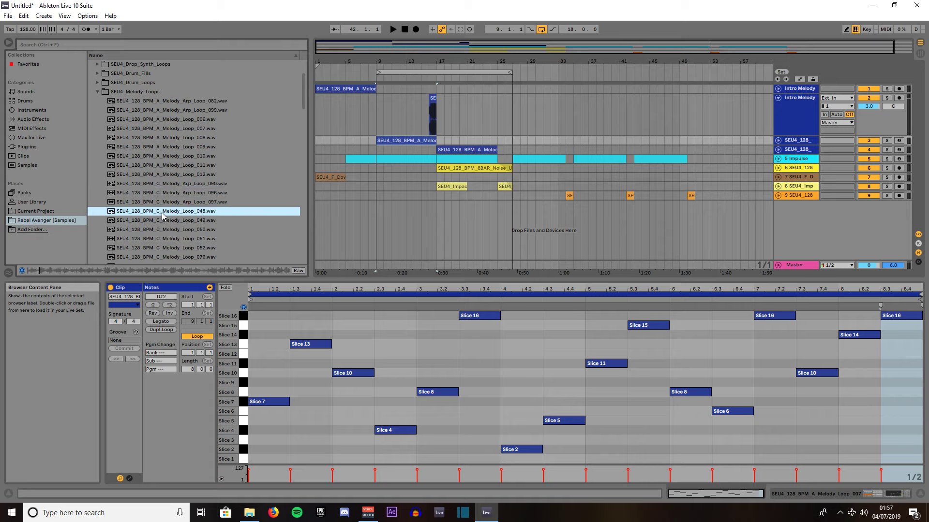
pyautogui.click(162, 221)
pyautogui.click(162, 230)
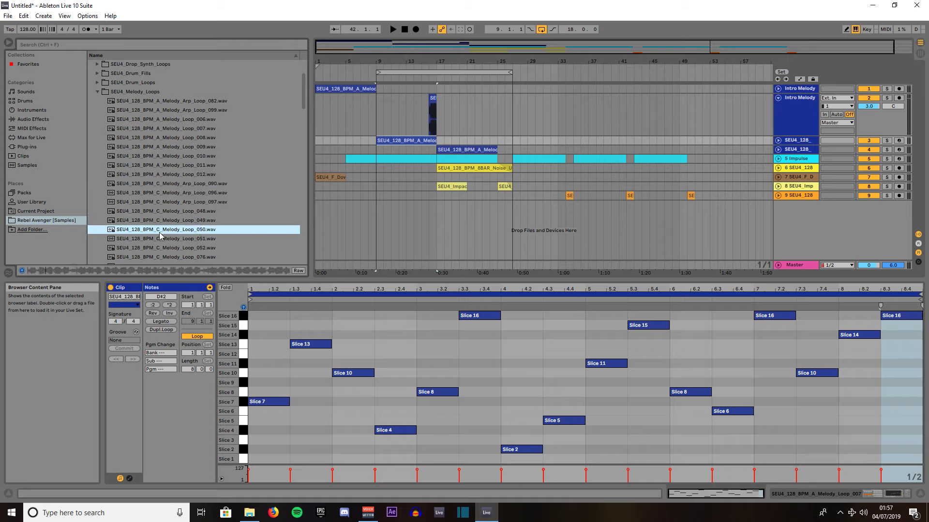
# - Preview C_Melody_Loop_051 through 077 and place SEU4_128_BPM_C_Melody_Loop_077 on a new audio track at bar 27
pyautogui.scroll(-3, 168, 215)
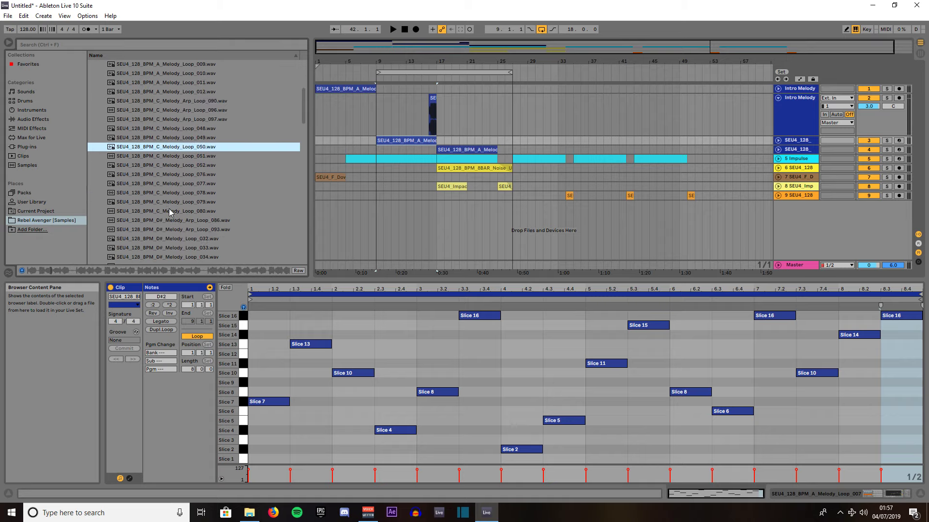
pyautogui.click(192, 158)
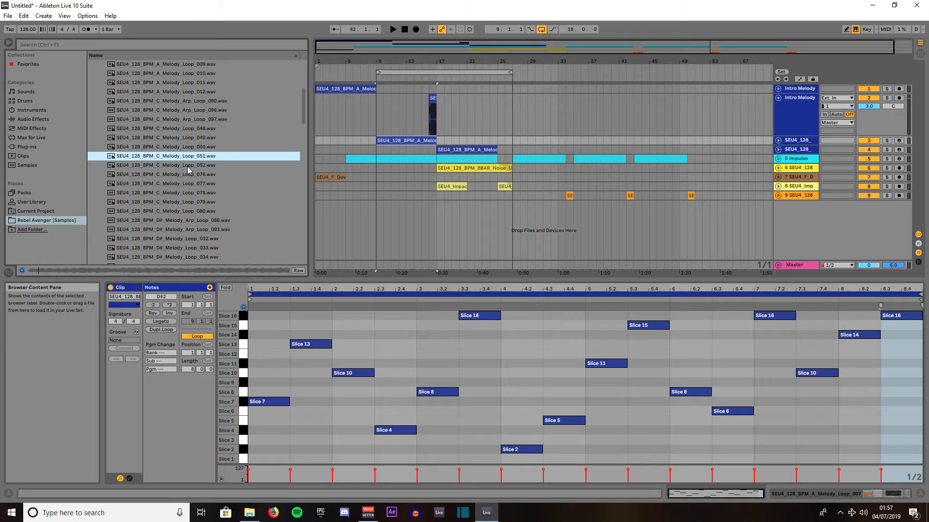
pyautogui.click(191, 166)
pyautogui.click(188, 175)
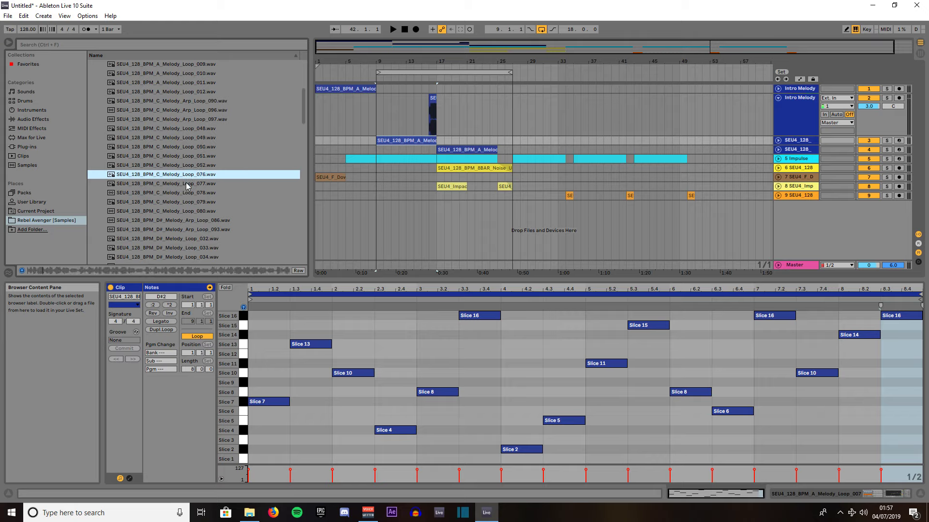
pyautogui.click(186, 184)
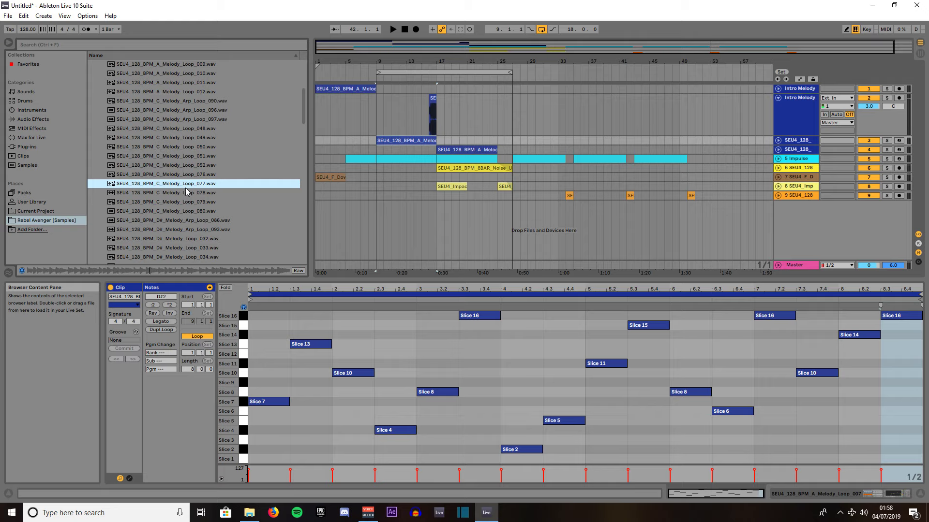
pyautogui.moveTo(187, 188); pyautogui.dragTo(514, 222)
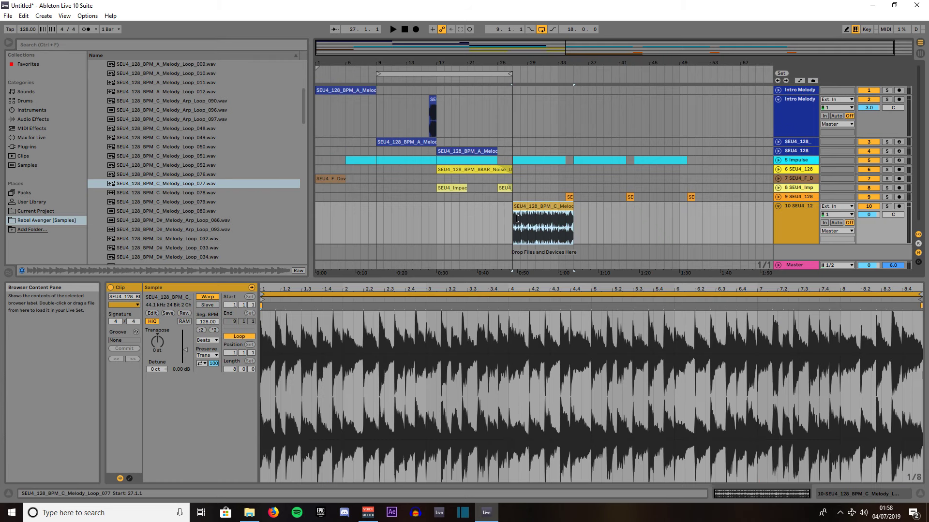
# - Copy the EQ Eight from the first Intro Melody track onto the new Melody_Loop_077 audio track
pyautogui.click(329, 93)
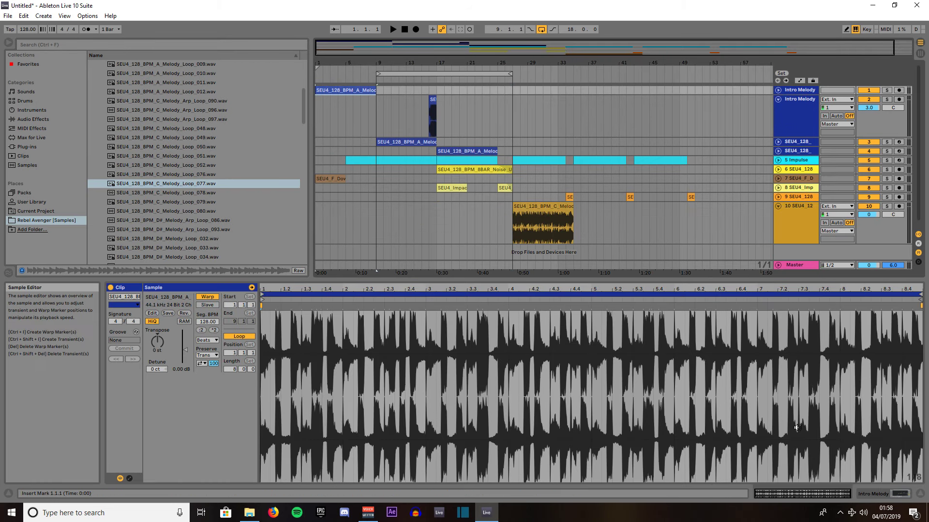
pyautogui.click(902, 495)
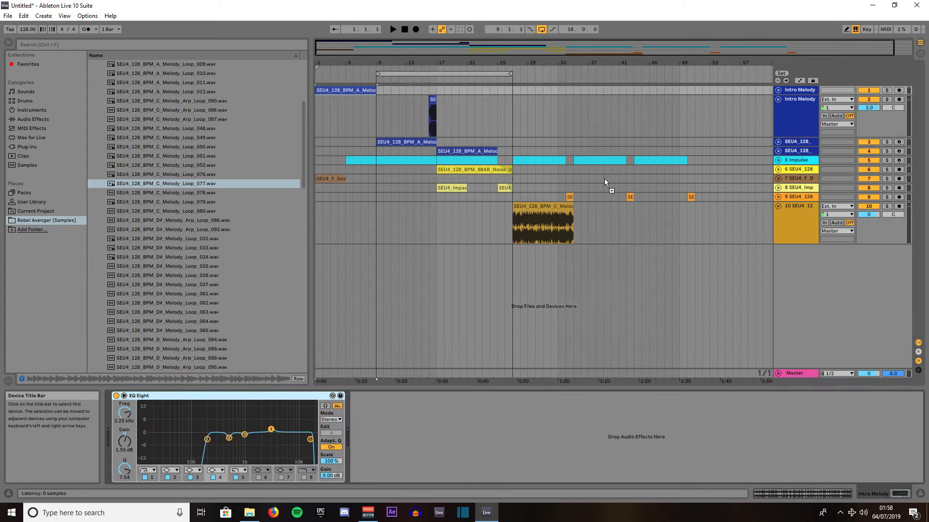
pyautogui.moveTo(538, 216); pyautogui.dragTo(538, 216)
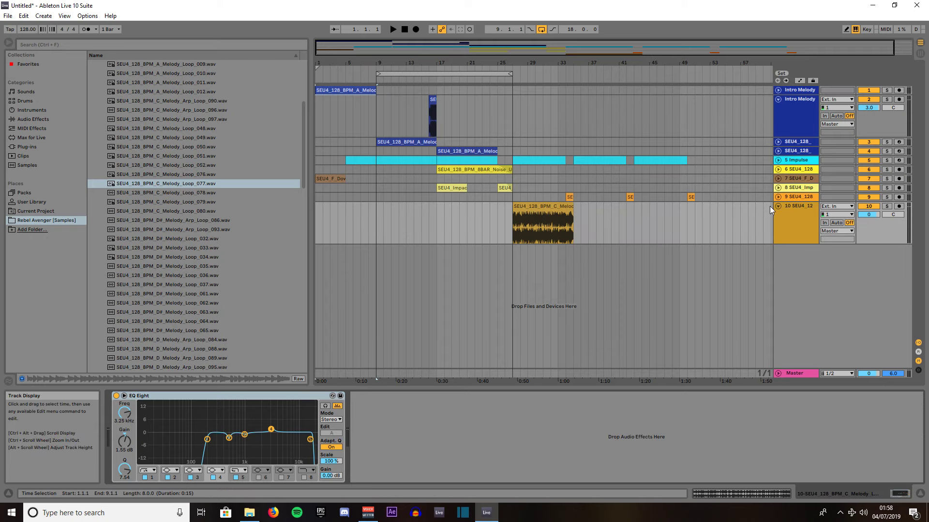
# - Slice the Melody_Loop_077 clip to a new MIDI track per 1/2 note with the Built-in preset, and move the resulting MIDI clip to bar 35
pyautogui.rightClick(541, 209)
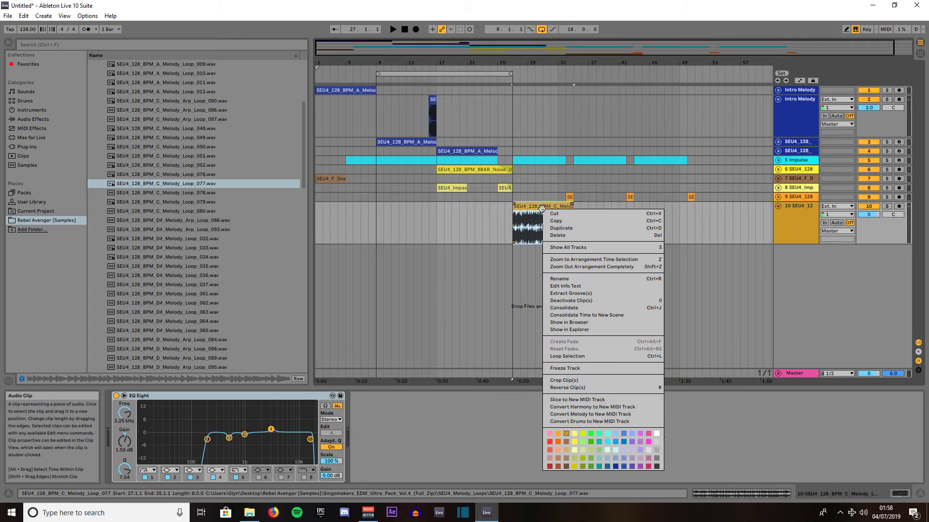
pyautogui.click(569, 402)
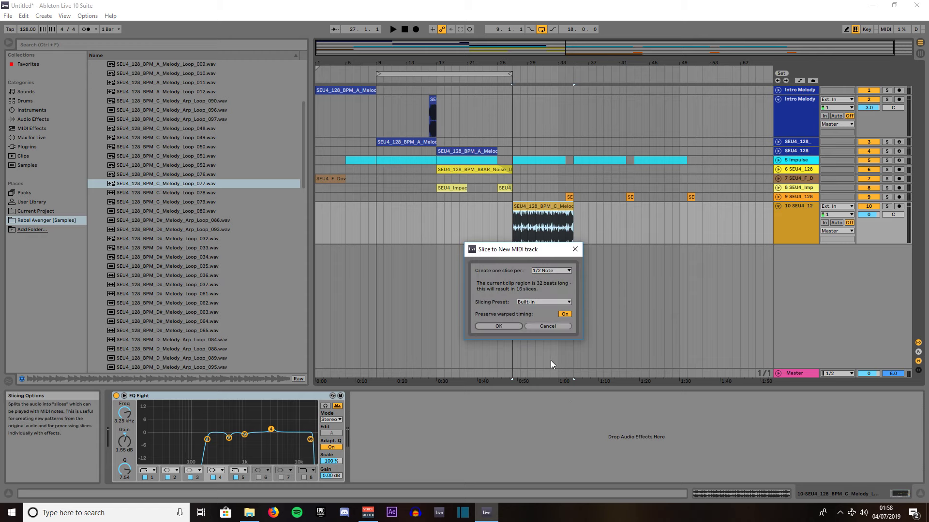
pyautogui.click(513, 326)
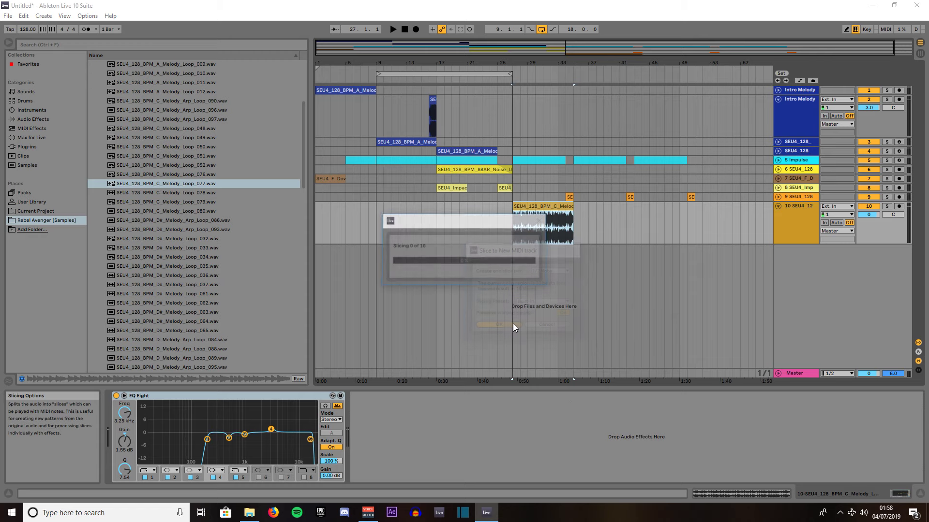
pyautogui.moveTo(541, 250); pyautogui.dragTo(606, 248)
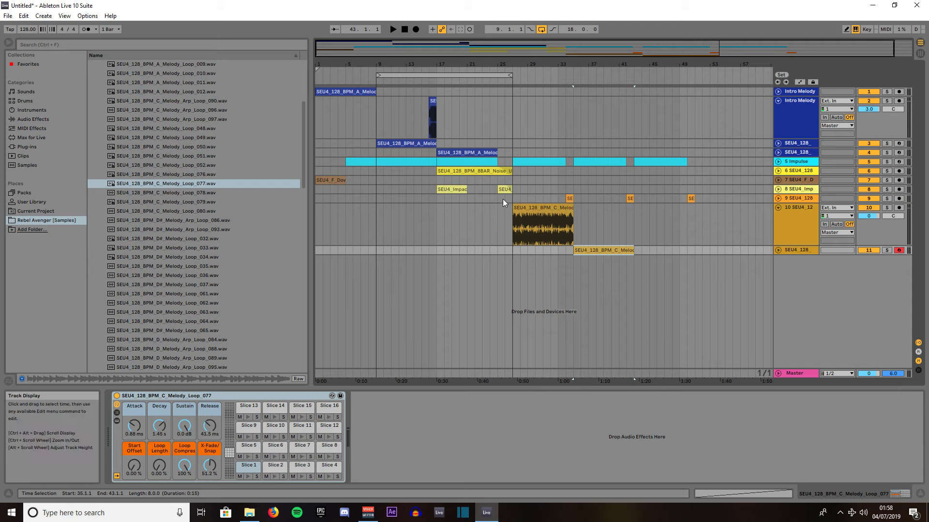
# - Copy the one-bar clip at bar 16 on track 2 to bars 34, 42 and 50; fold track 10 and unfold track 11
pyautogui.moveTo(433, 99); pyautogui.dragTo(690, 103)
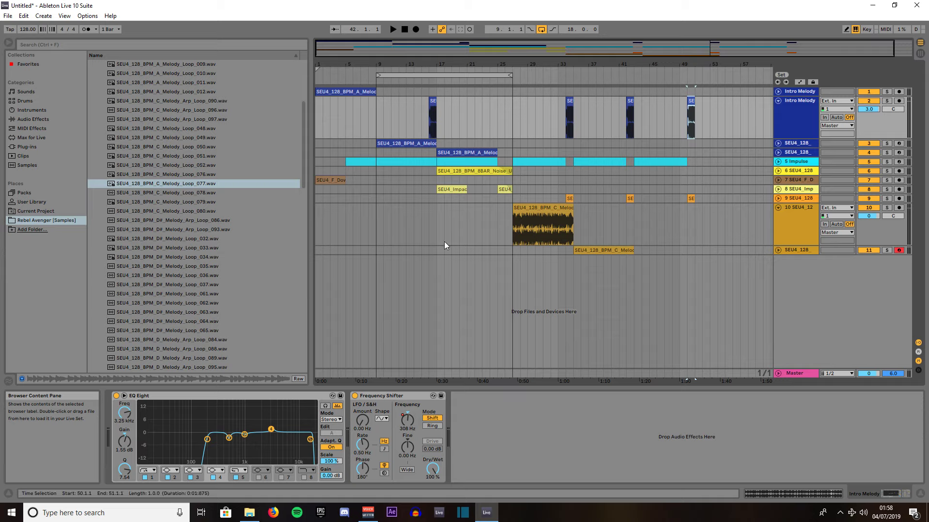
pyautogui.click(778, 208)
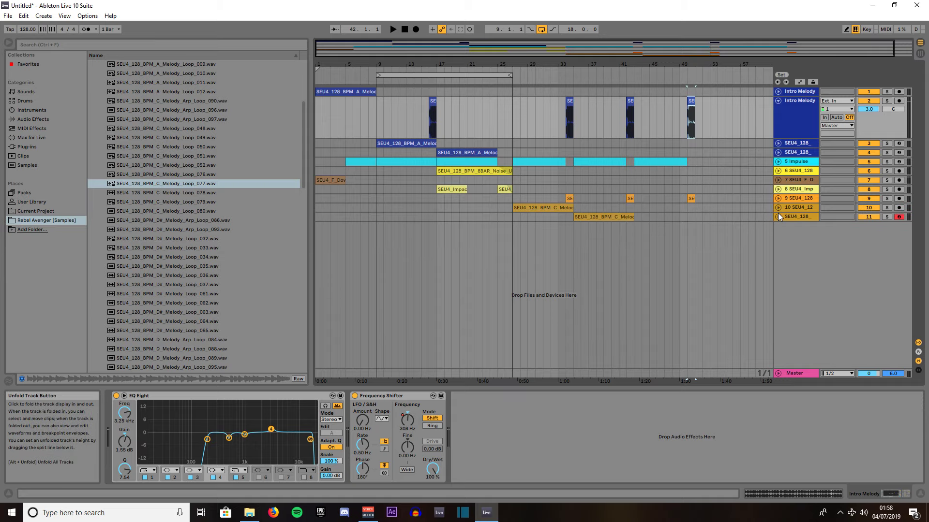
pyautogui.click(778, 216)
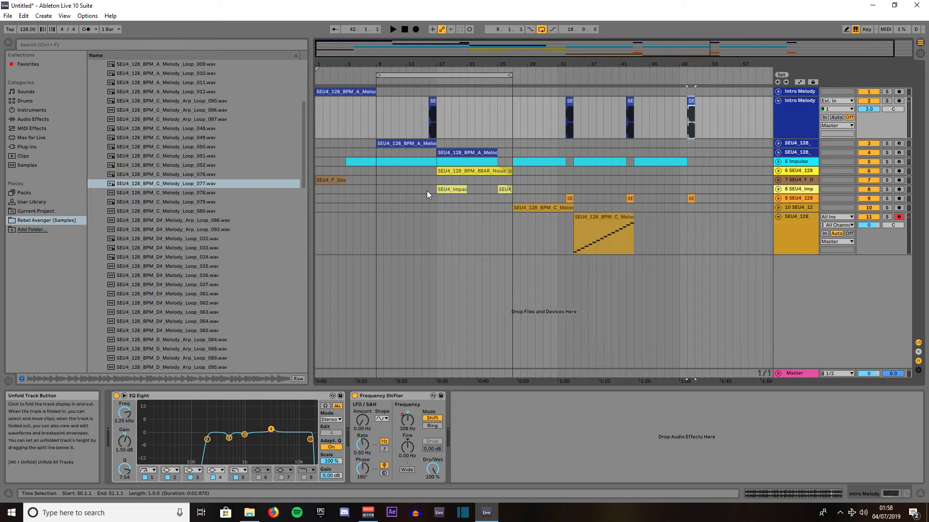
# - Copy the Utility with 7.00 dB gain from the sliced Melody_Loop_007 track to the sliced Melody_Loop_077 track
pyautogui.click(406, 142)
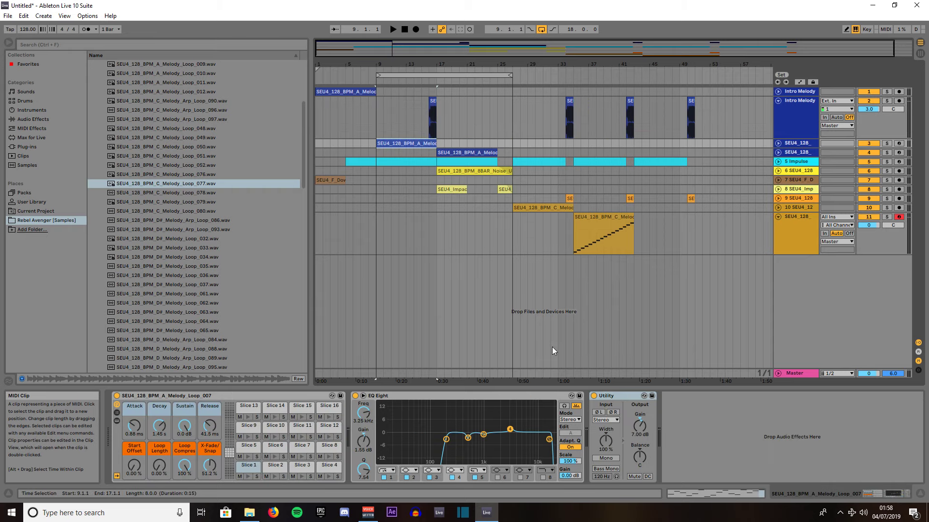
pyautogui.click(626, 397)
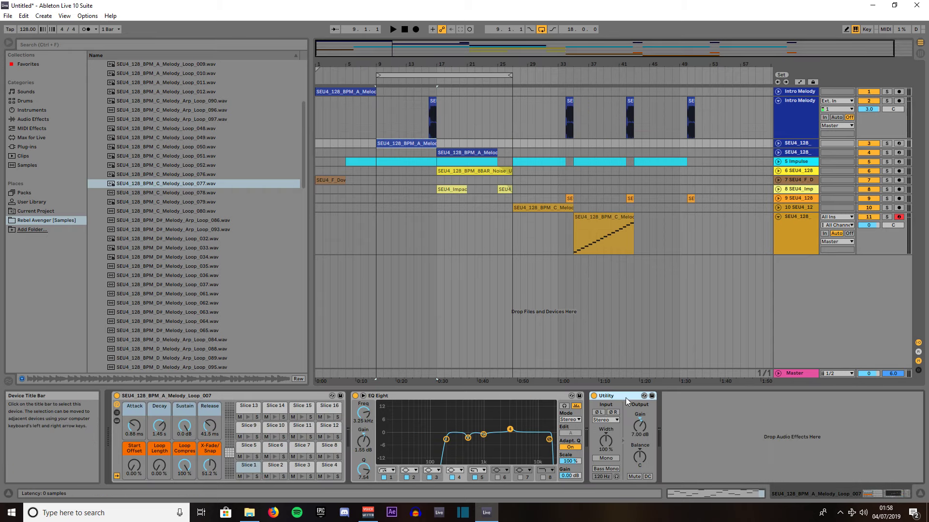
pyautogui.click(604, 221)
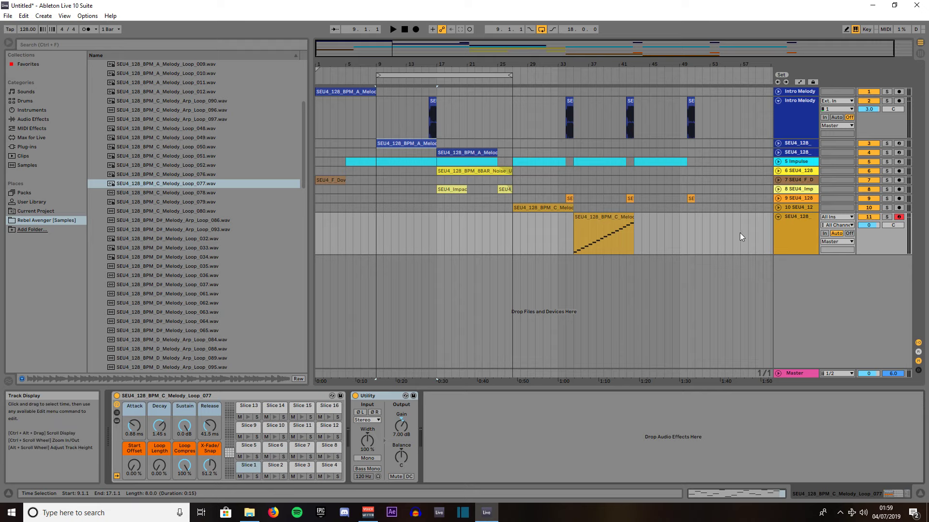
# - Loop the Melody_Loop_077 MIDI clip from bar 35 to 43, play it, and show its notes for editing
pyautogui.click(624, 217)
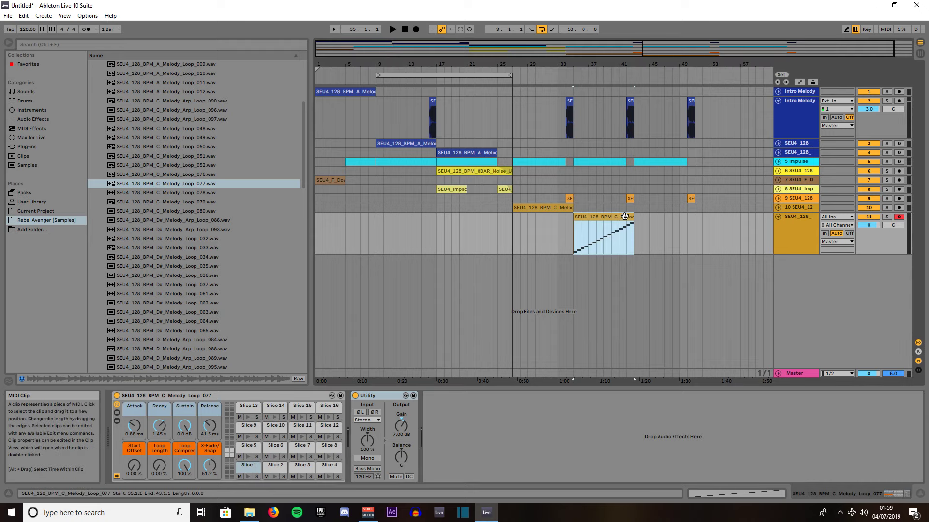
pyautogui.hotkey('ctrl', 'l')
pyautogui.press('space')
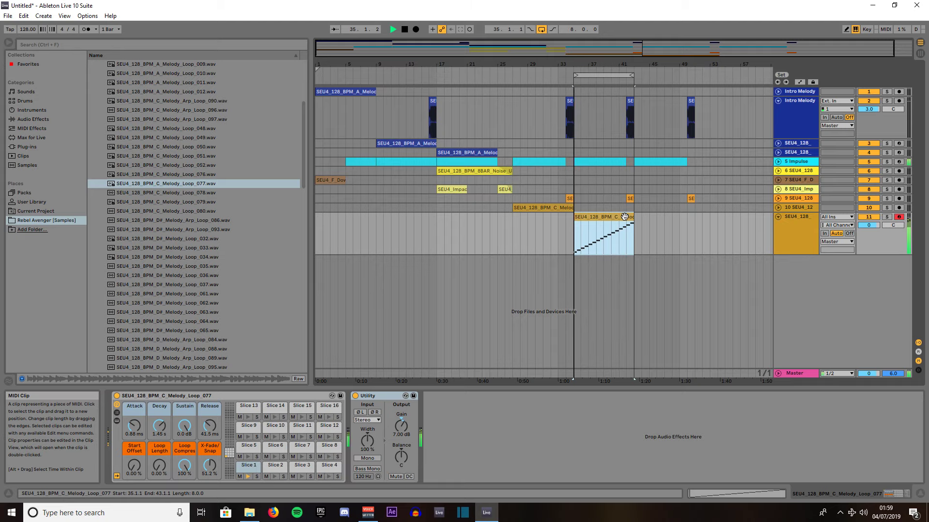
pyautogui.click(901, 496)
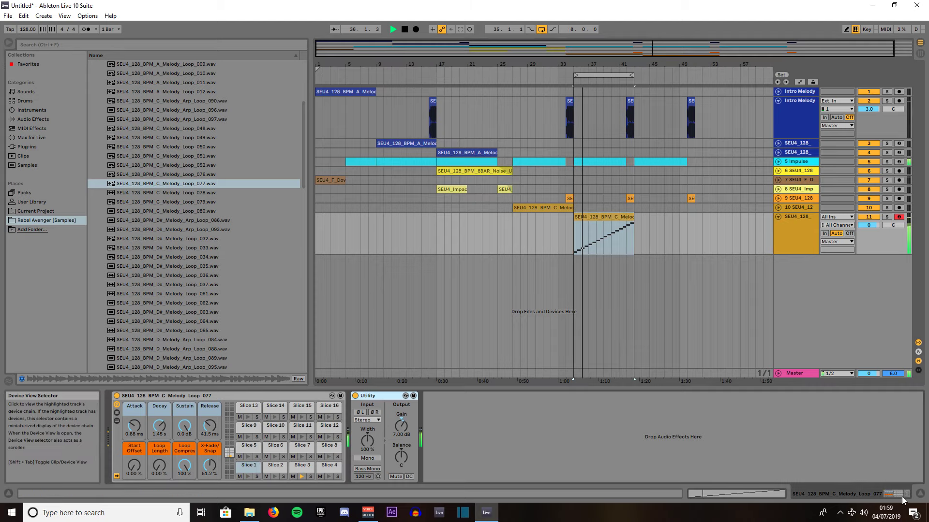
pyautogui.click(762, 492)
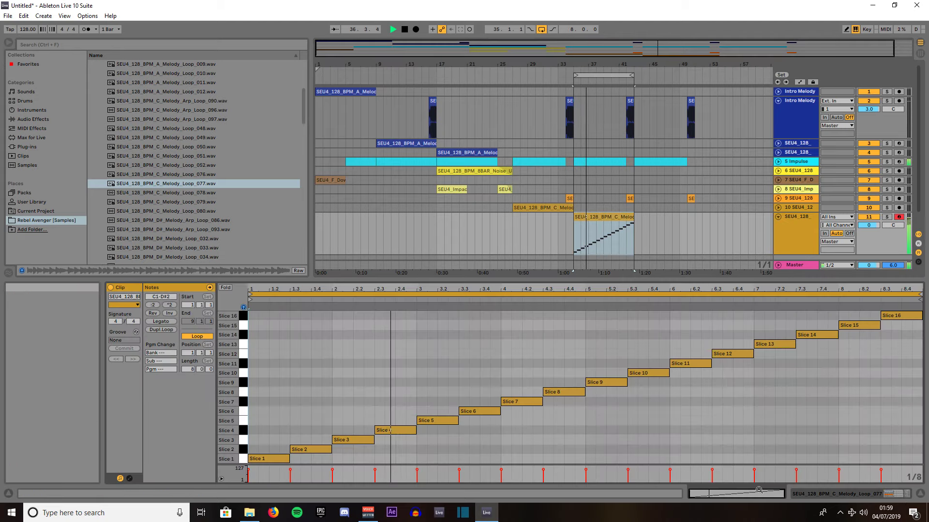
# - Set the note grid to fixed 1/2 and delete all the notes in the Melody_Loop_077 MIDI clip
pyautogui.rightClick(388, 369)
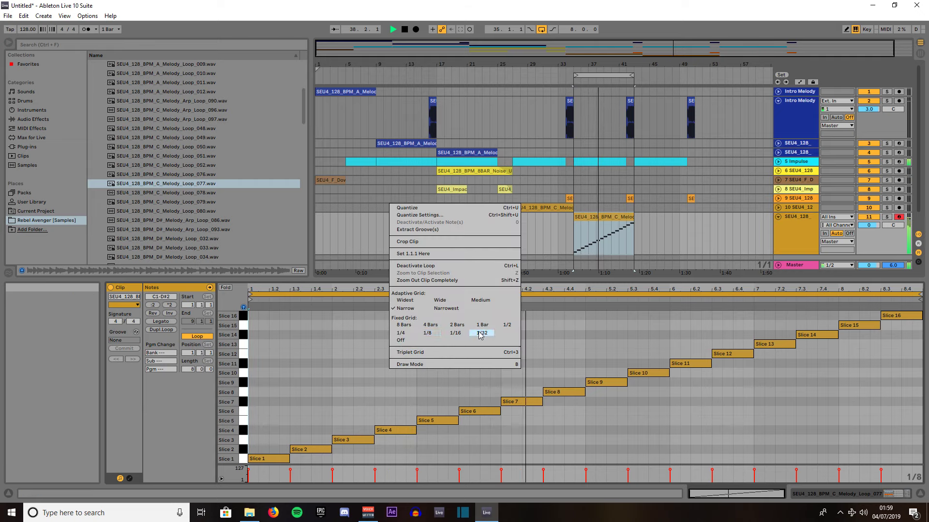
pyautogui.click(507, 325)
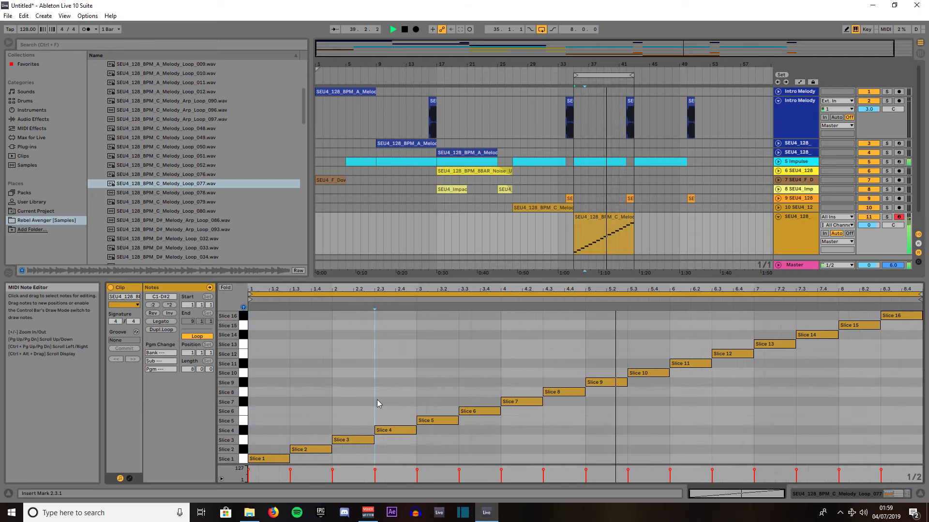
pyautogui.hotkey('ctrl', 'a')
pyautogui.press('Delete')
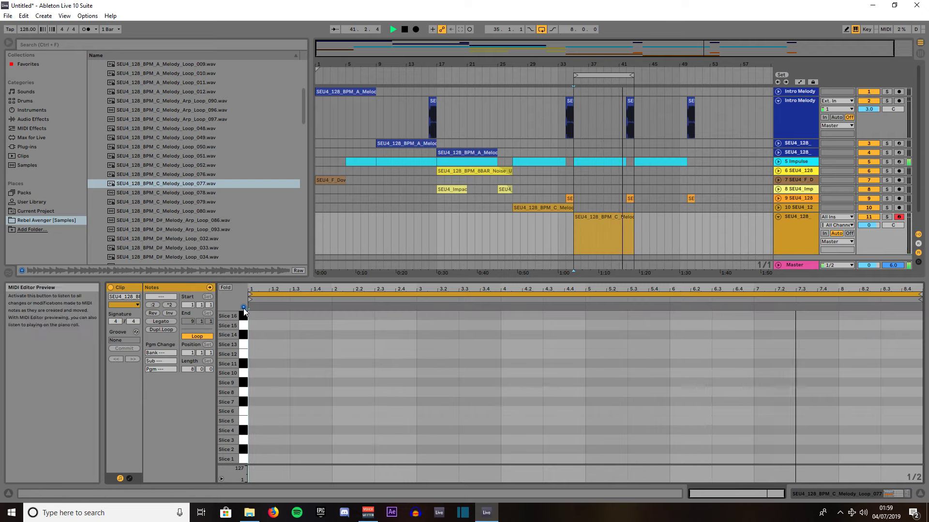
# - Stop playback and draw half-note hits across bars 1 and 2 of the Melody_Loop_077 clip: Slice 4, Slice 13, Slice 16, Slice 7
pyautogui.press('b')
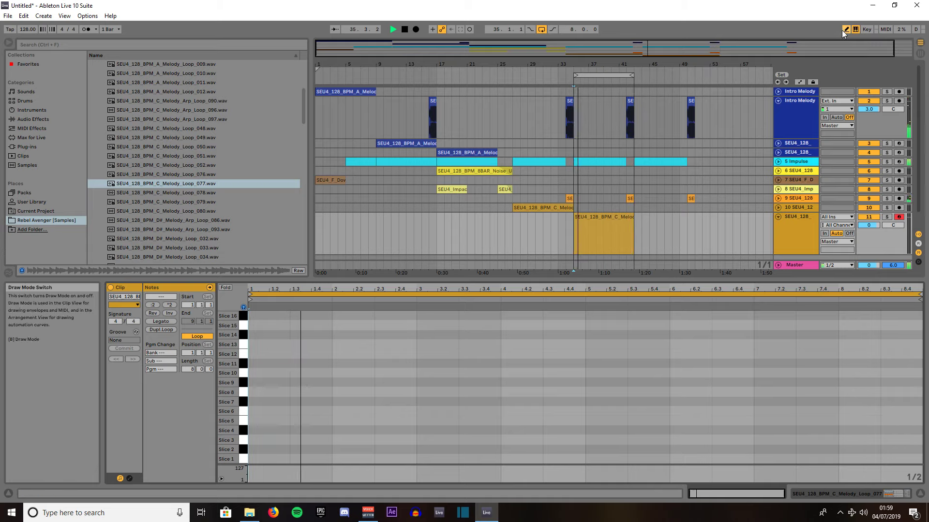
pyautogui.press('space')
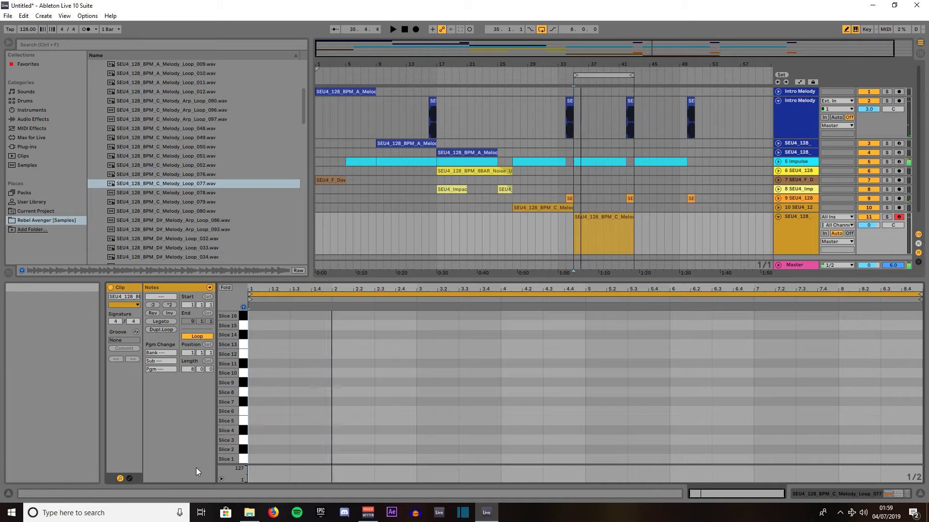
pyautogui.click(243, 434)
pyautogui.click(257, 430)
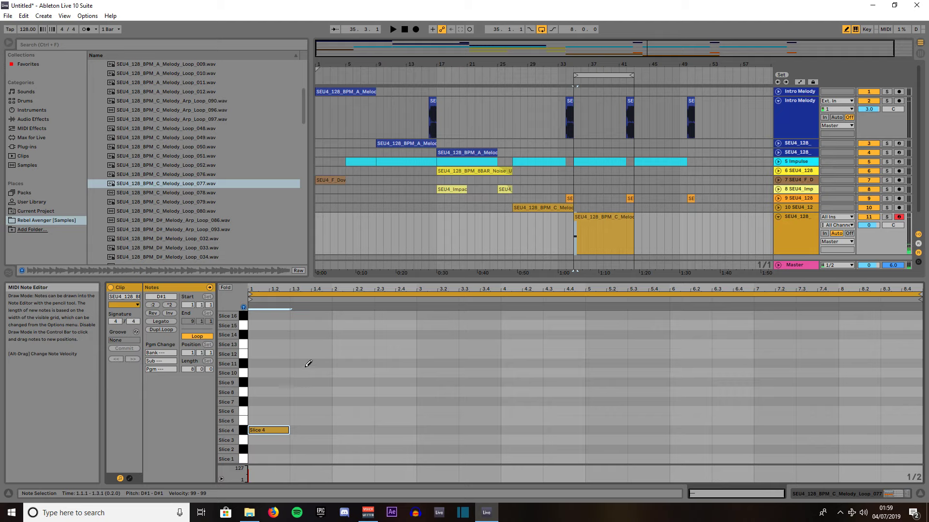
pyautogui.click(307, 355)
pyautogui.moveTo(307, 355); pyautogui.dragTo(308, 342)
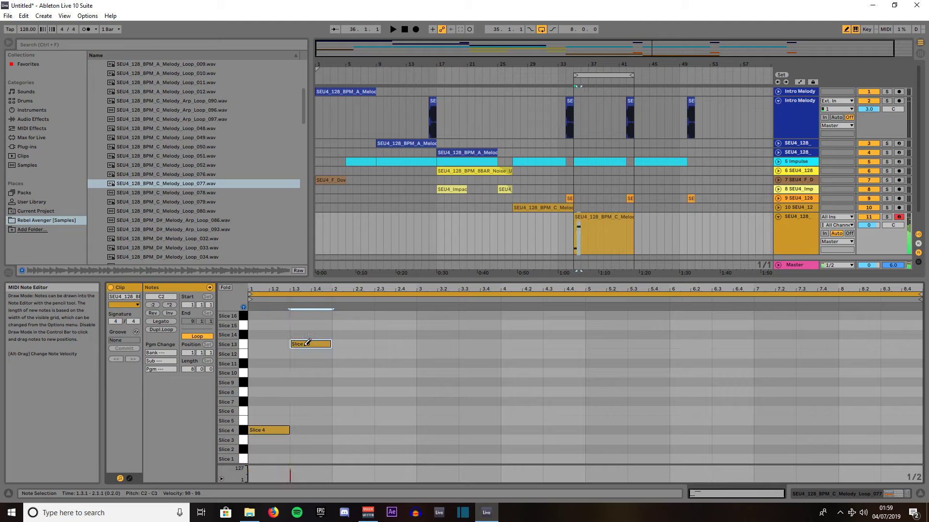
pyautogui.click(355, 316)
pyautogui.click(403, 381)
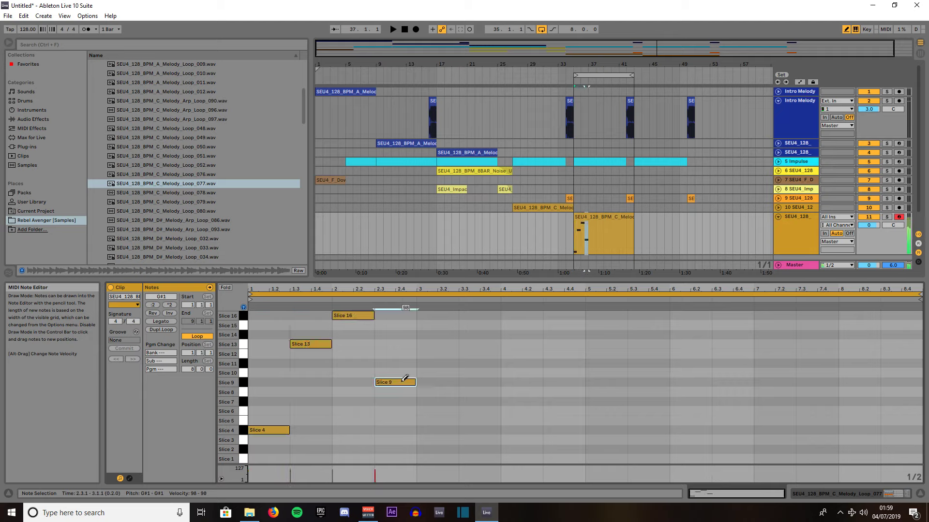
pyautogui.moveTo(404, 381); pyautogui.dragTo(406, 396)
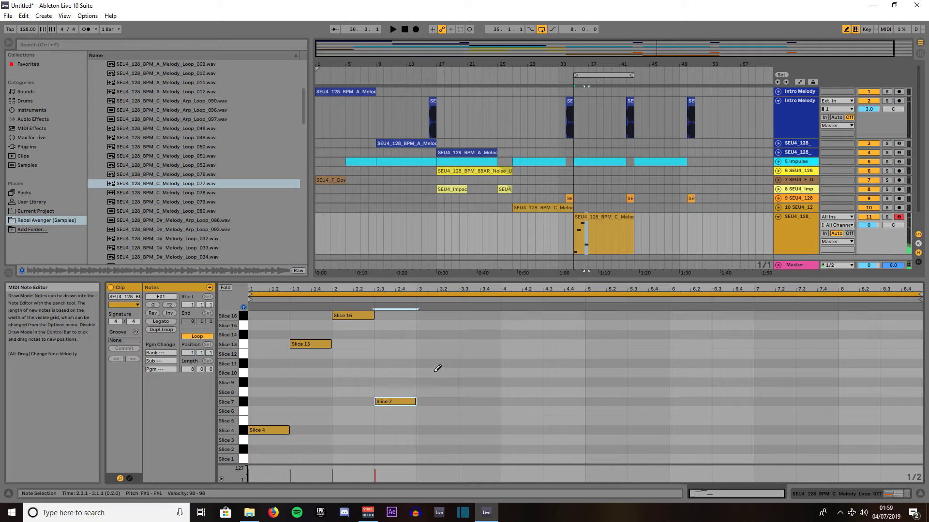
# - Draw half-note hits across bars 3 and 4 of the clip in this order: Slice 12, Slice 2, Slice 5, Slice 10
pyautogui.click(437, 362)
pyautogui.moveTo(438, 359); pyautogui.dragTo(438, 350)
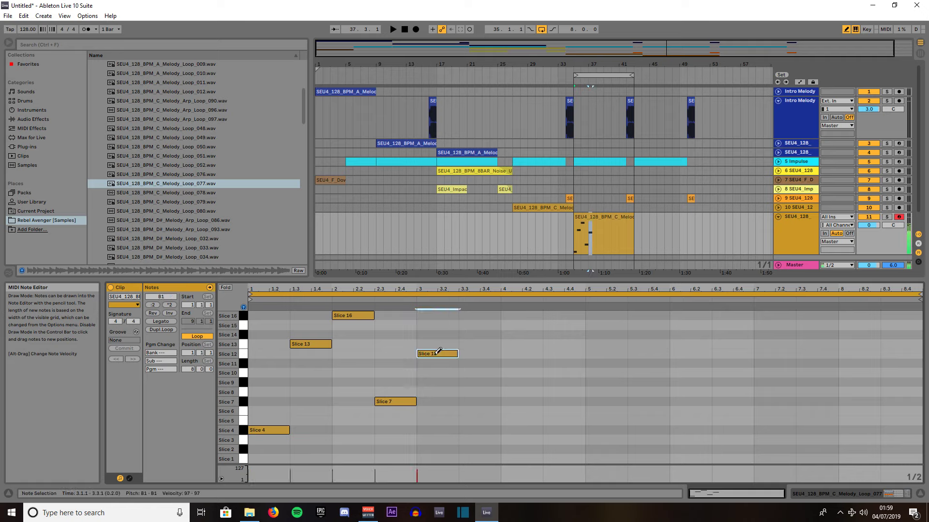
pyautogui.click(488, 449)
pyautogui.click(521, 421)
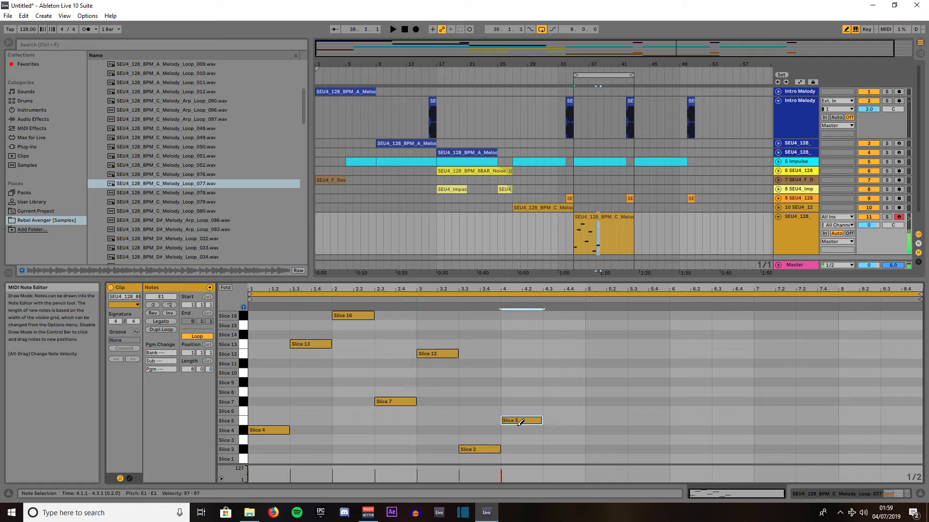
pyautogui.click(560, 383)
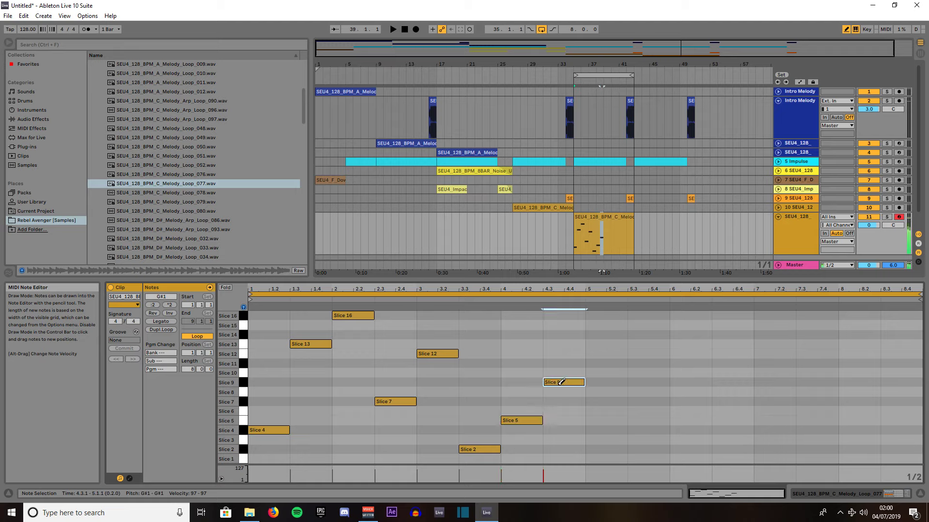
pyautogui.click(560, 382)
pyautogui.click(561, 375)
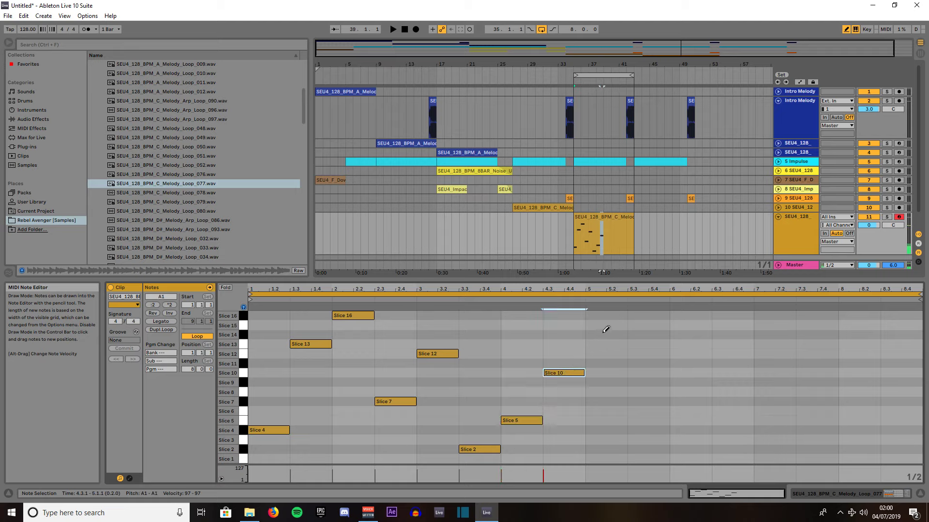
# - Draw half-note hits across bars 5 and 6 of the clip in this order: Slice 16, Slice 4, Slice 8, Slice 13
pyautogui.click(612, 314)
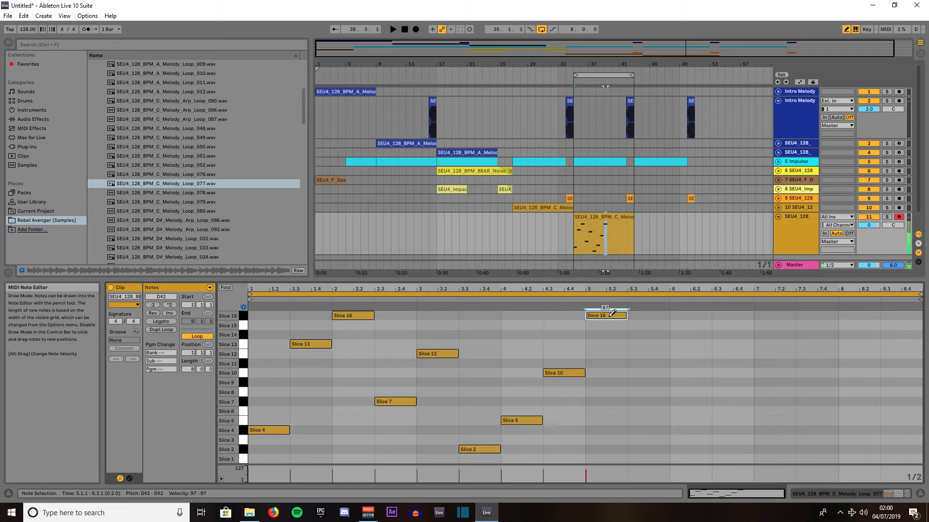
pyautogui.click(643, 429)
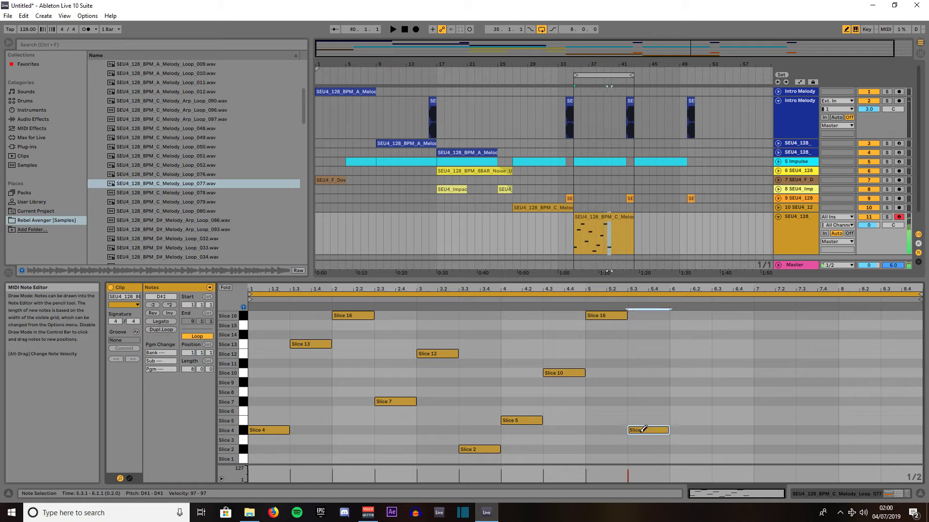
pyautogui.click(684, 391)
pyautogui.click(734, 354)
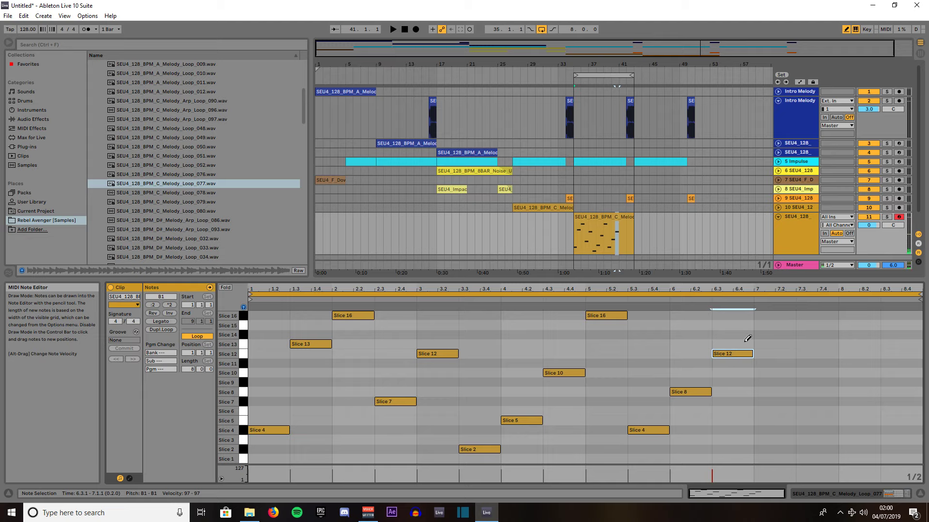
pyautogui.click(745, 343)
pyautogui.click(741, 353)
# - Fill bars 7 and 8 with half-note hits on Slice 16, Slice 6, Slice 2 and Slice 15, and move the first bar 5 note to Slice 15
pyautogui.click(778, 315)
pyautogui.click(808, 392)
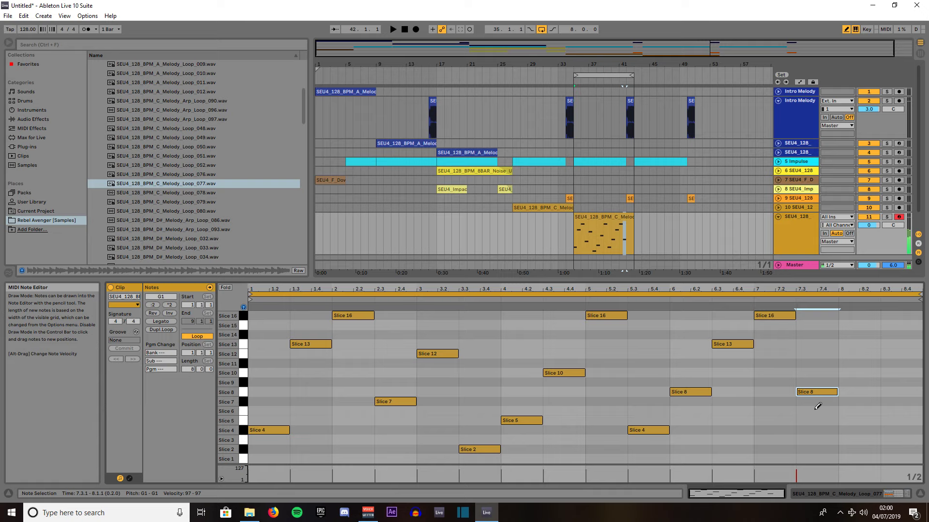
pyautogui.click(817, 410)
pyautogui.click(814, 390)
pyautogui.click(870, 448)
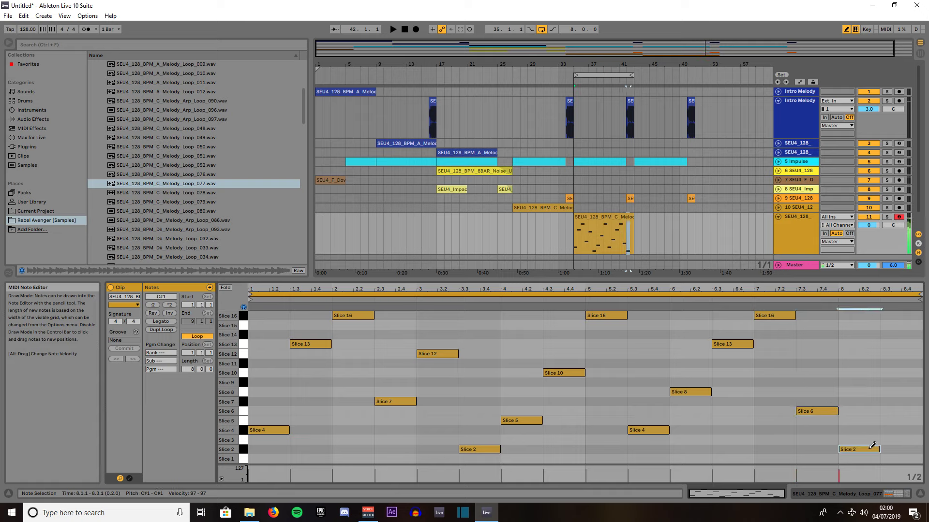
pyautogui.click(896, 325)
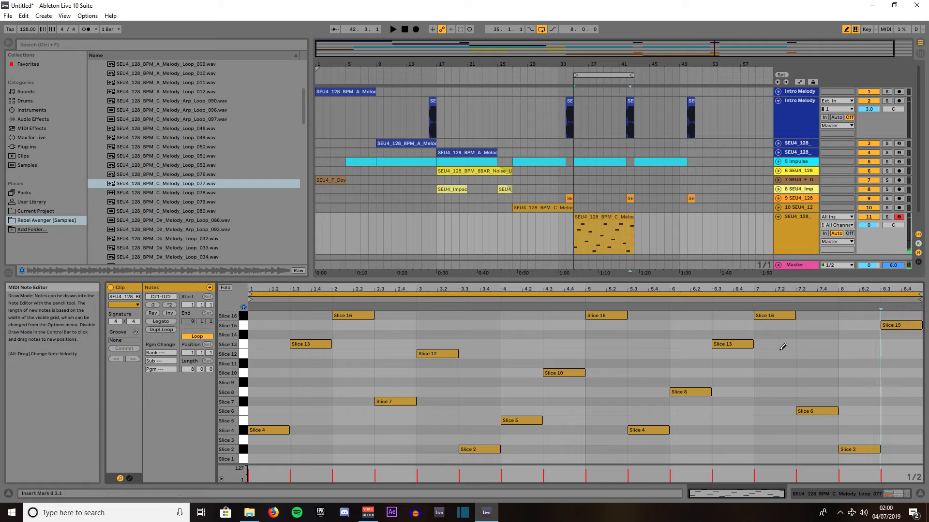
pyautogui.moveTo(593, 315); pyautogui.dragTo(595, 320)
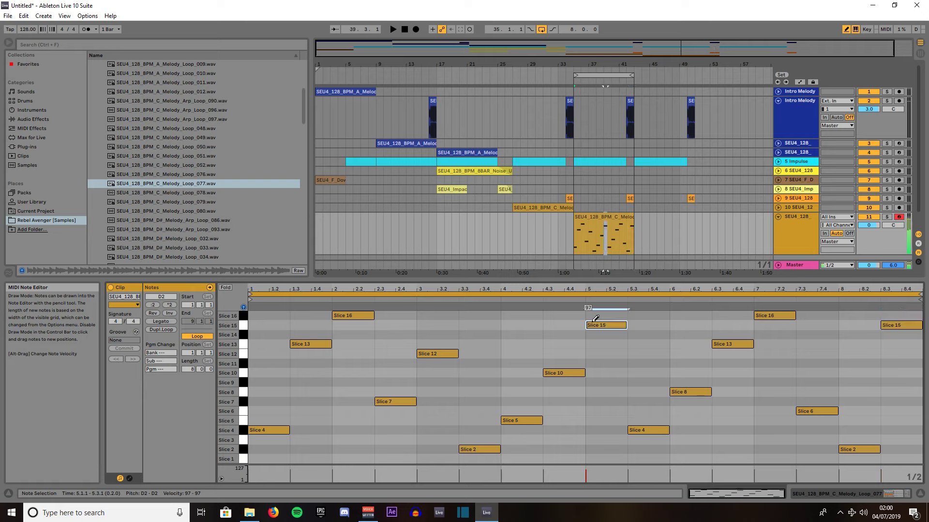
# - Play the looped drop with the new melody, stop it, and lower the volume of track 2 to 1.5 dB
pyautogui.click(571, 80)
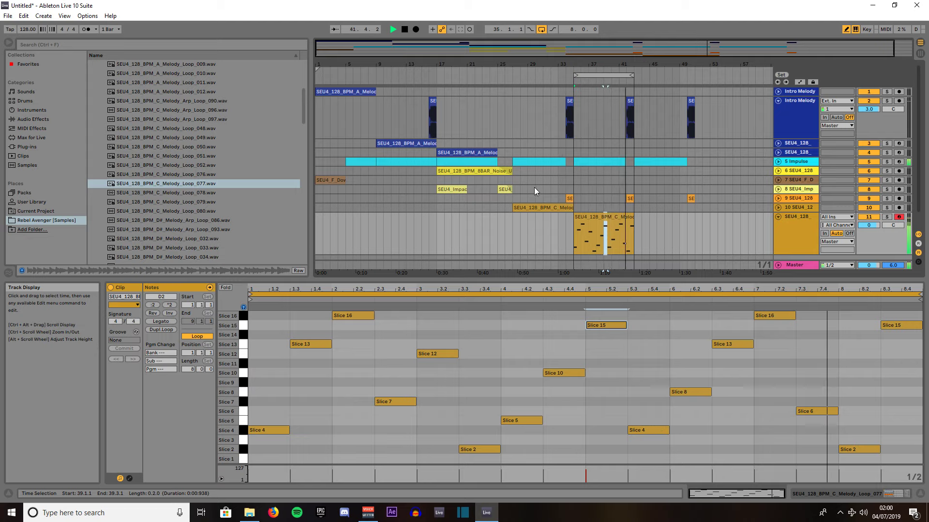
pyautogui.press('space')
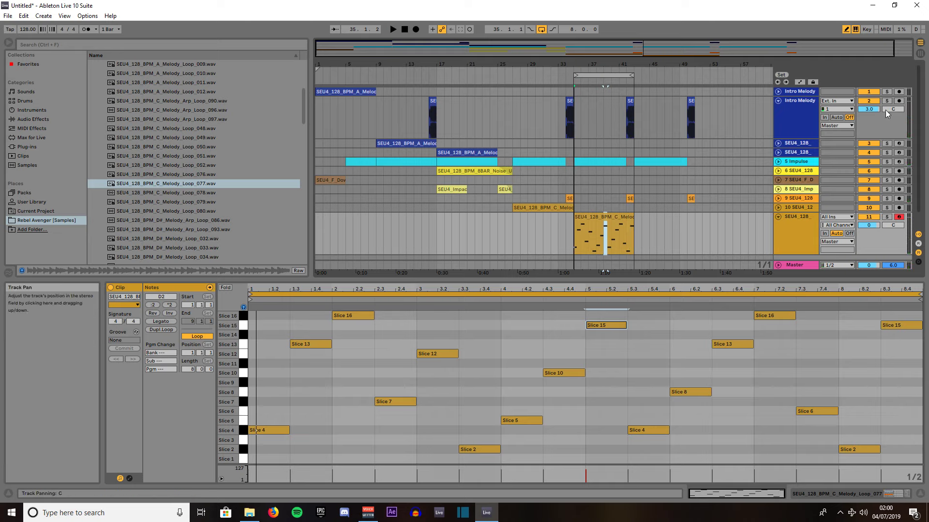
pyautogui.moveTo(869, 111); pyautogui.dragTo(873, 115)
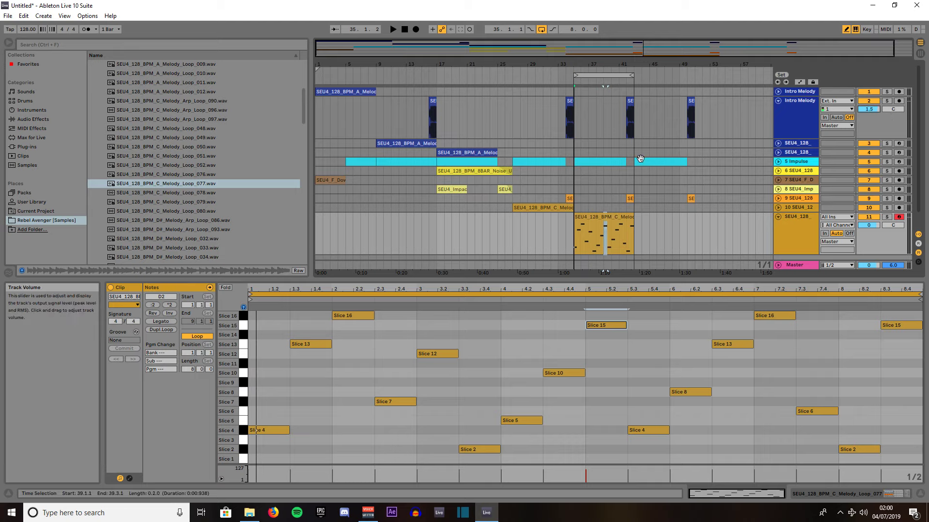
# - Add a Flanger audio effect after the Utility on the sliced Melody_Loop_077 track, and leave track 11 unfolded
pyautogui.click(777, 217)
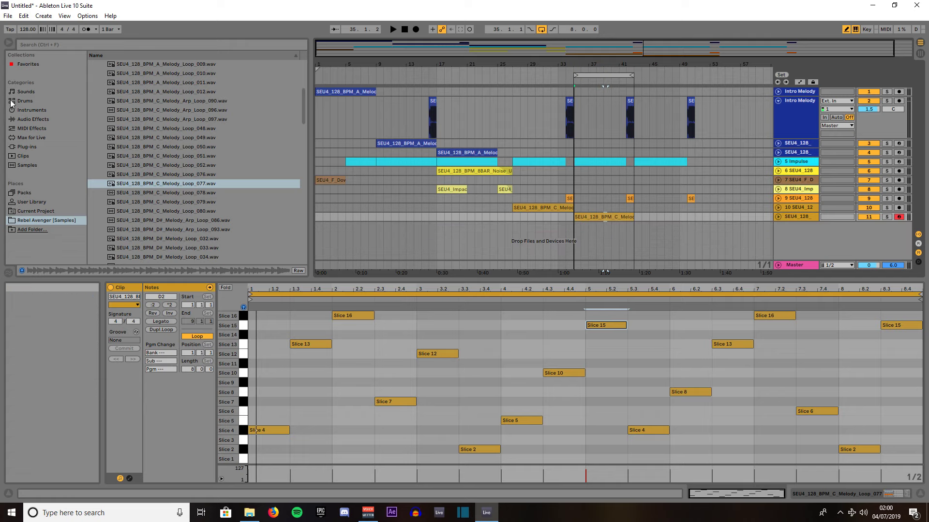
pyautogui.click(32, 119)
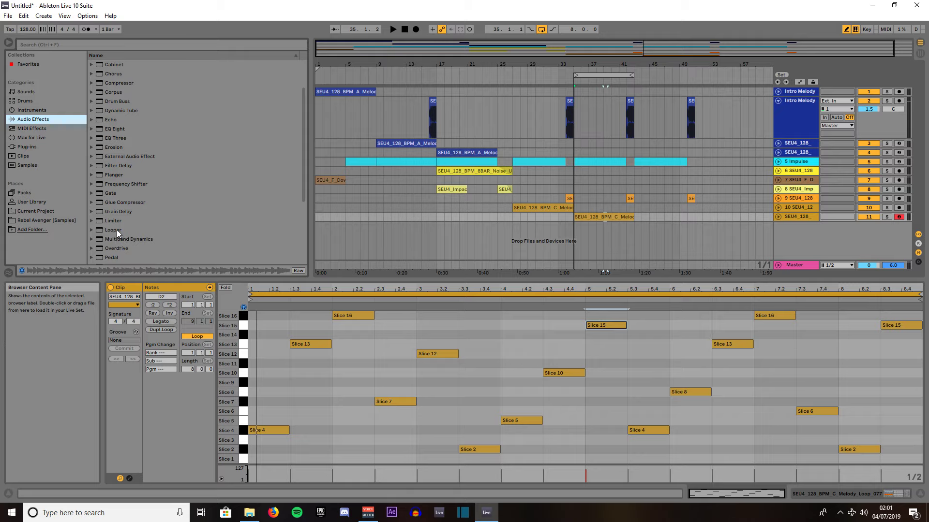
pyautogui.click(111, 174)
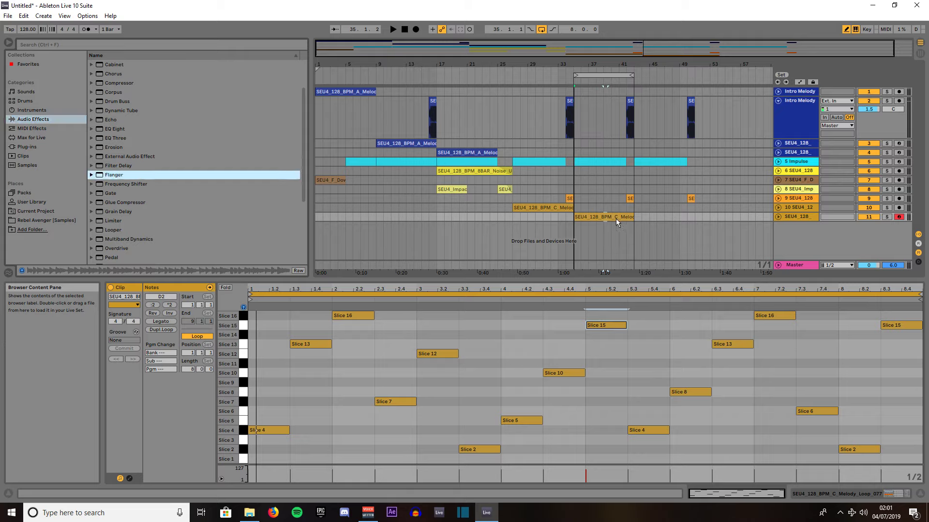
pyautogui.moveTo(613, 213); pyautogui.dragTo(613, 215)
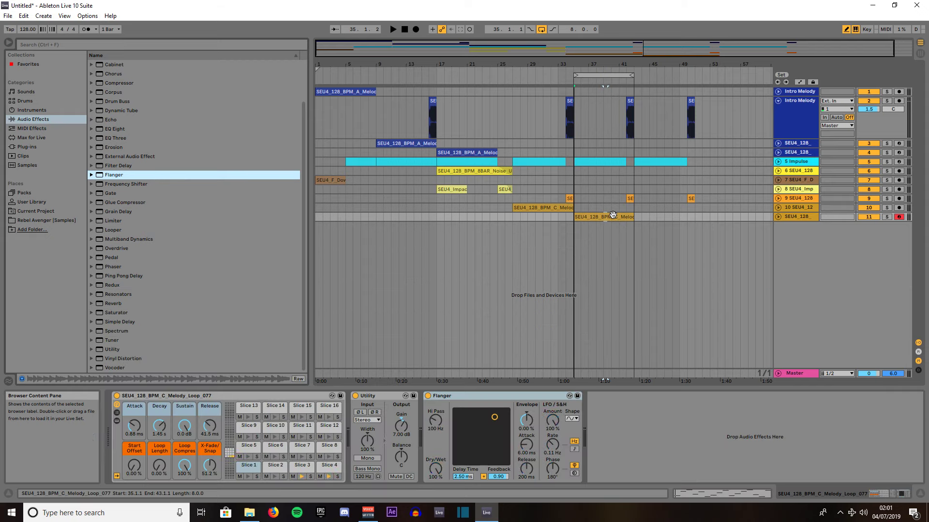
pyautogui.click(778, 217)
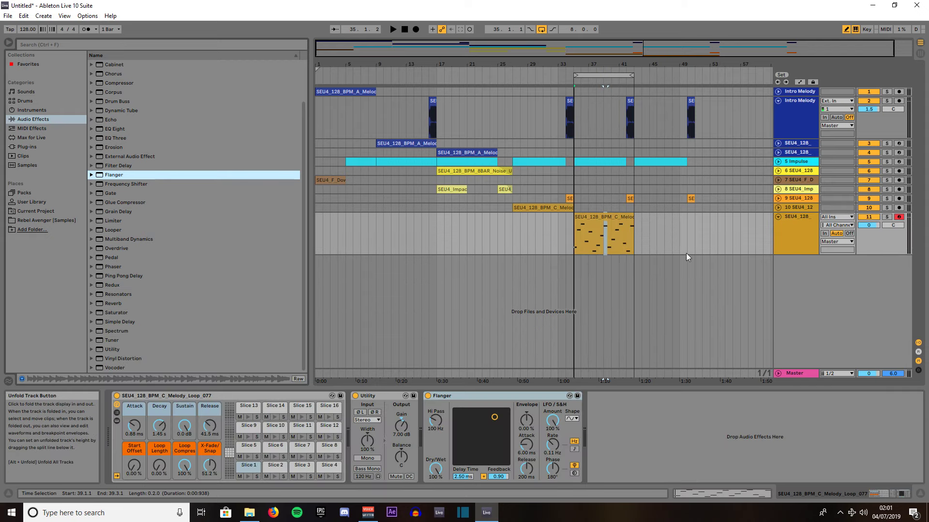
# - During playback, set track 11's volume to -6.0 dB and its Flanger to 75% dry/wet, 2.05 ms delay, 0.87 feedback and 300 ms release
pyautogui.press('space')
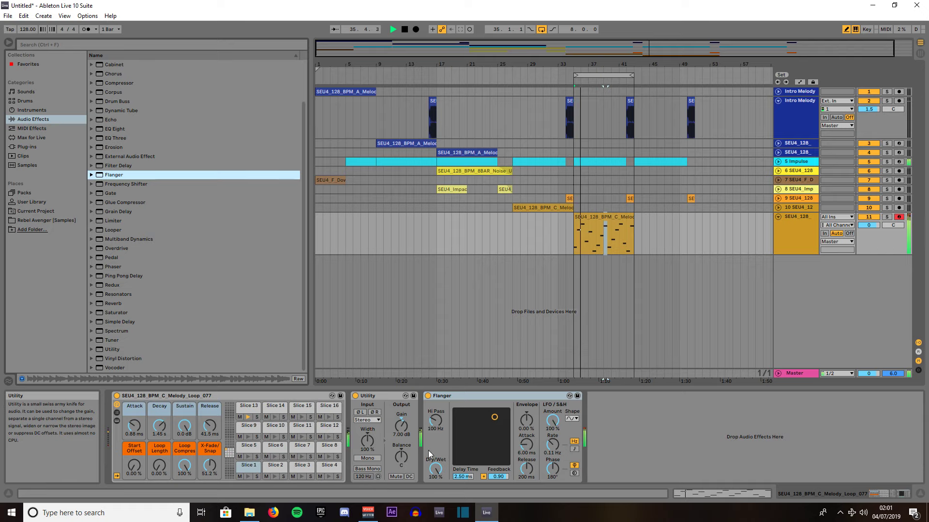
pyautogui.moveTo(869, 227)
pyautogui.mouseDown()
pyautogui.moveTo(868, 257)
pyautogui.moveTo(860, 238)
pyautogui.mouseUp()
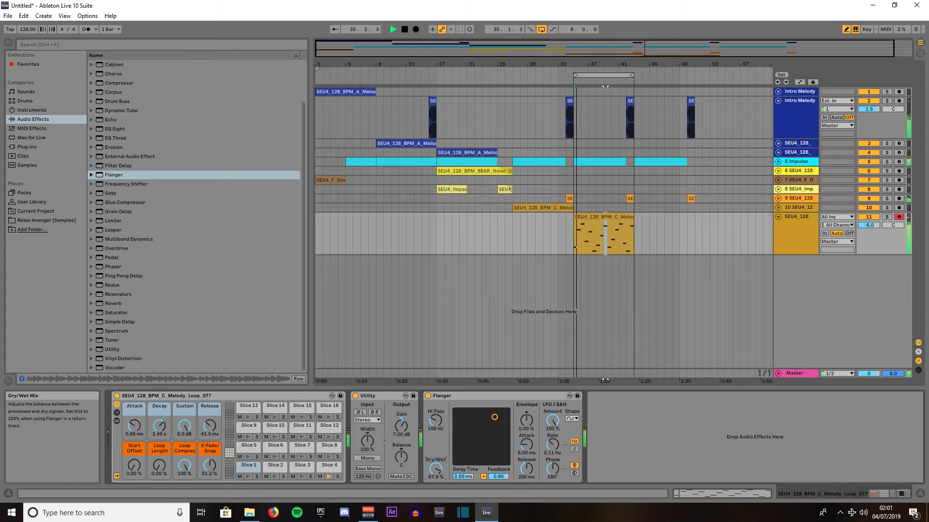
pyautogui.moveTo(434, 473); pyautogui.dragTo(498, 479)
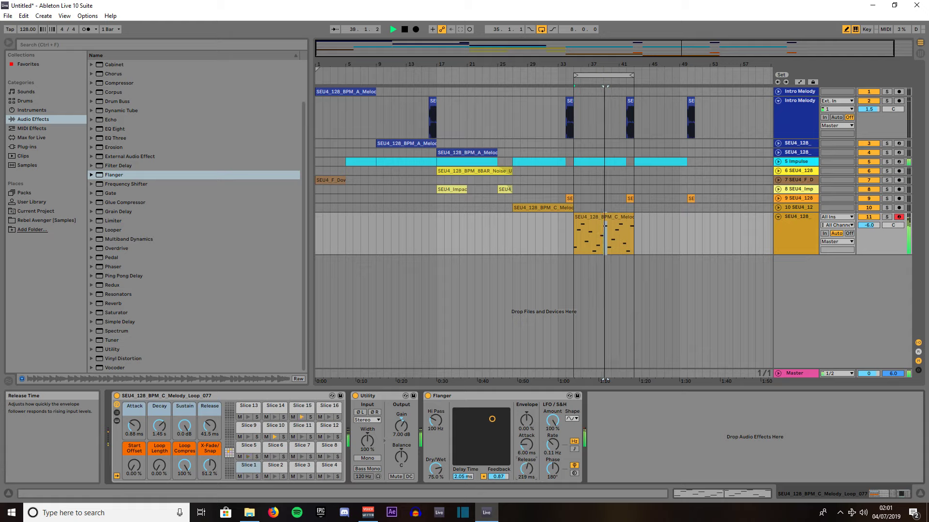
pyautogui.moveTo(527, 468); pyautogui.dragTo(526, 457)
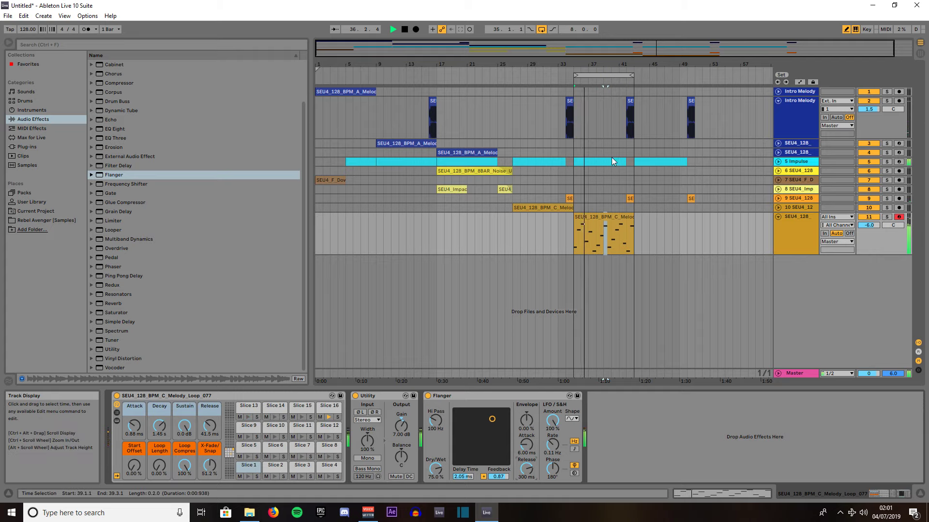
pyautogui.press('space')
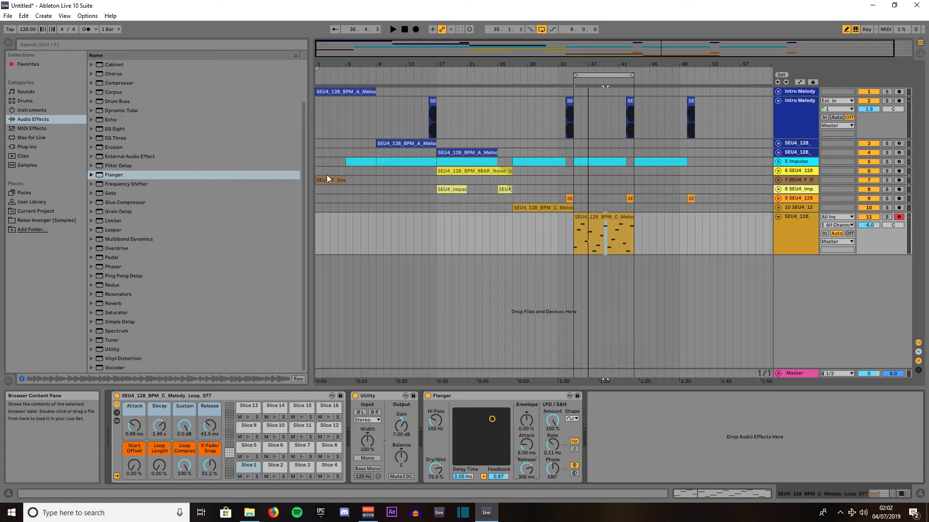
# - Copy the Amp effect from the sliced Melody_Loop_007 track on track 4 to the end of the Melody_Loop_077 track's effects
pyautogui.click(459, 154)
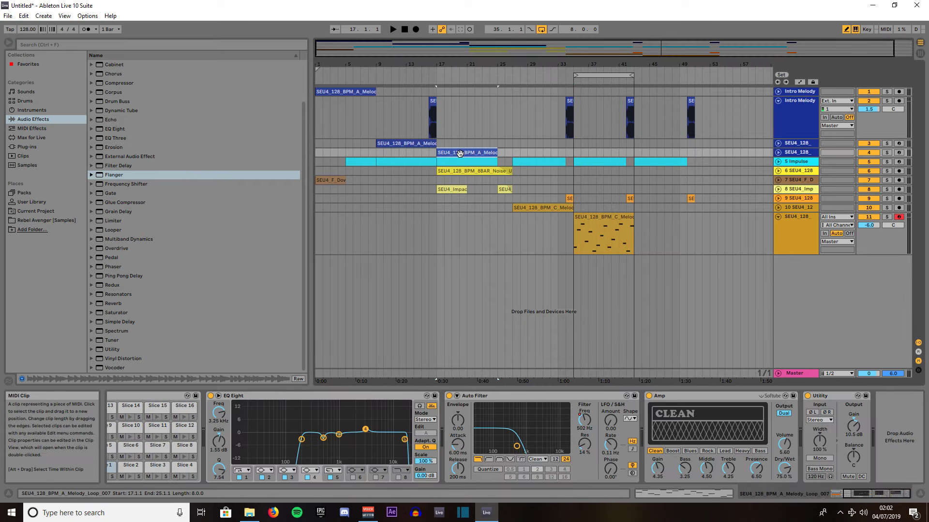
pyautogui.click(736, 396)
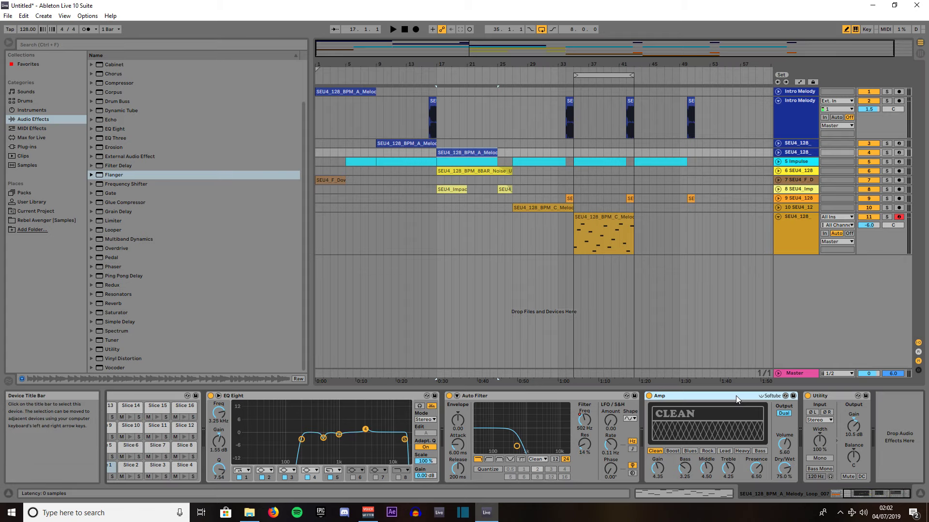
pyautogui.click(594, 220)
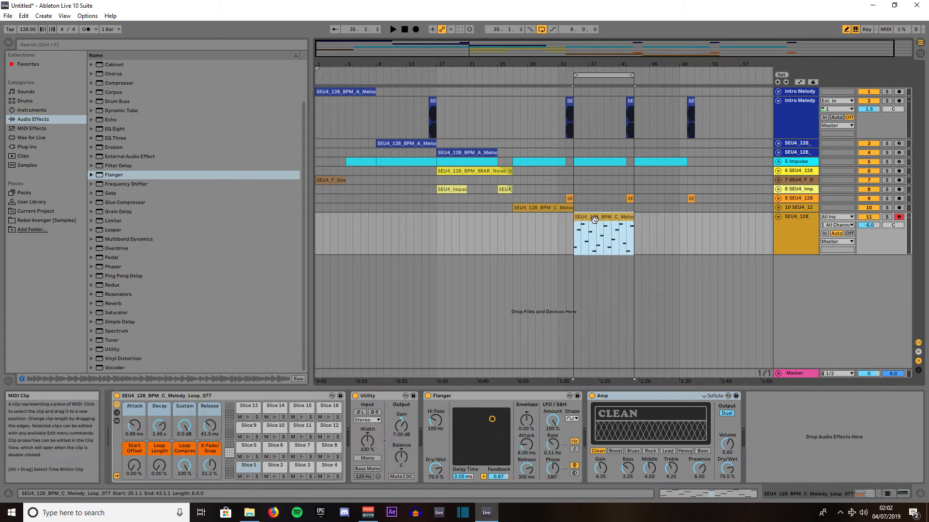
# - During playback, audition the Amp's Blues, Rock, Lead, Heavy and Clean types on track 11, and settle on Bass
pyautogui.click(632, 451)
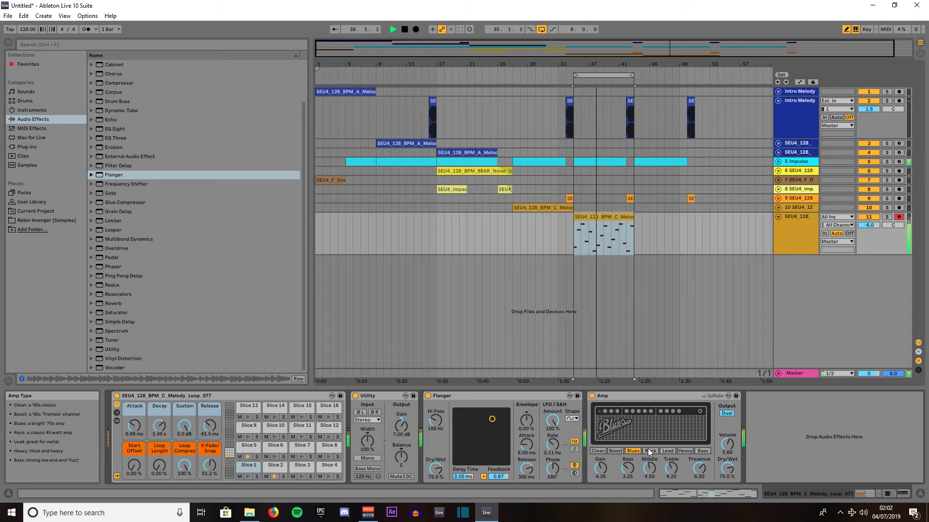
pyautogui.click(650, 451)
pyautogui.click(667, 451)
pyautogui.click(684, 451)
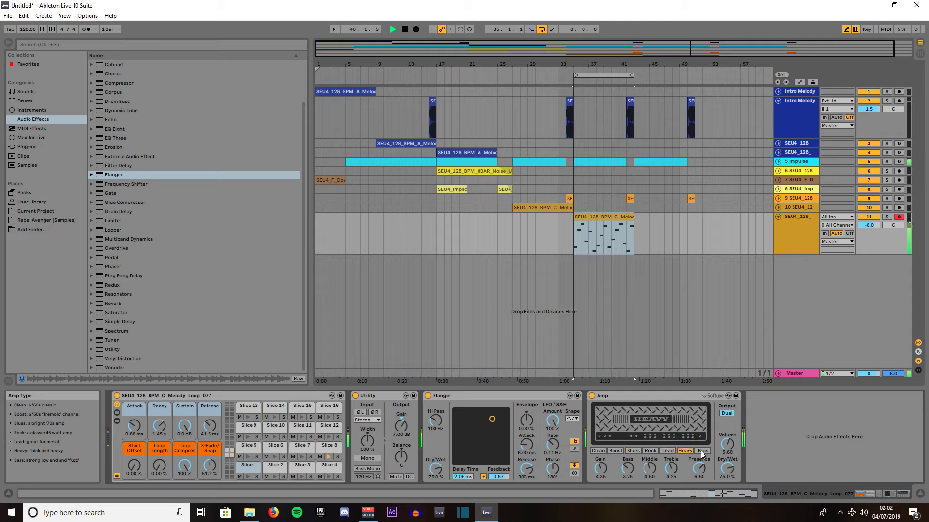
pyautogui.click(702, 451)
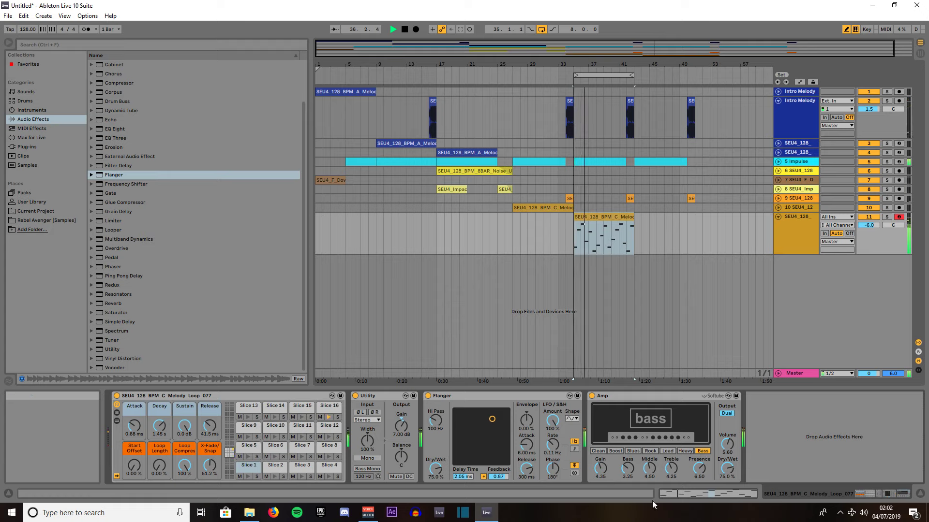
pyautogui.click(601, 452)
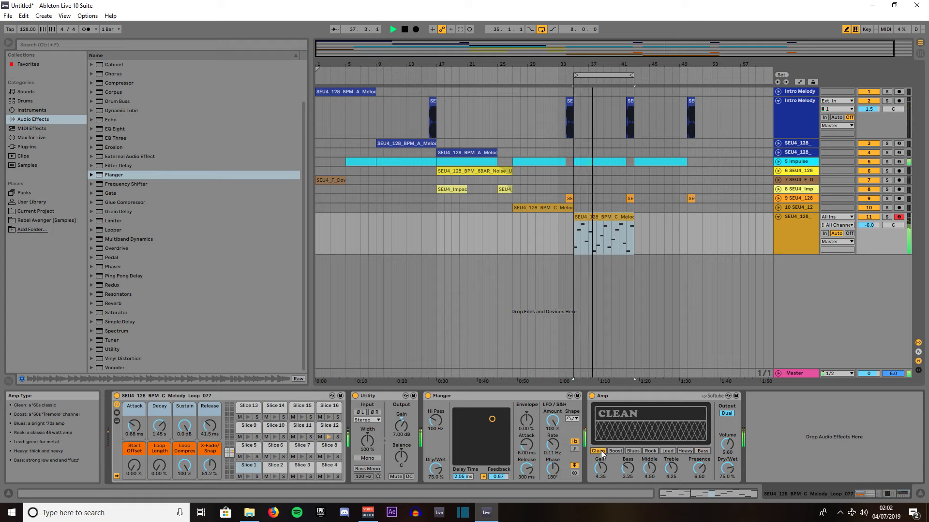
pyautogui.click(703, 452)
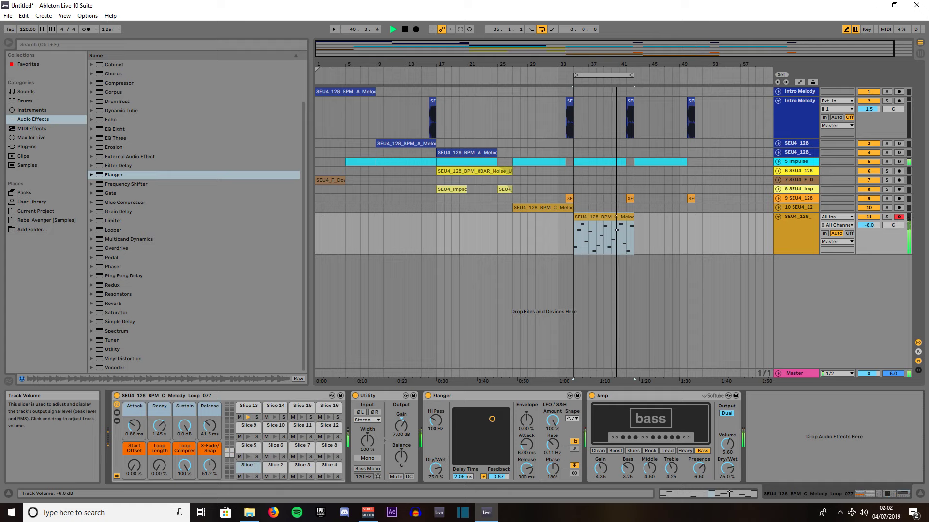
# - Balance the drop during playback by setting the volumes of tracks 2 and 11 to 0.5 dB each
pyautogui.moveTo(868, 225)
pyautogui.mouseDown()
pyautogui.moveTo(868, 213)
pyautogui.moveTo(875, 224)
pyautogui.mouseUp()
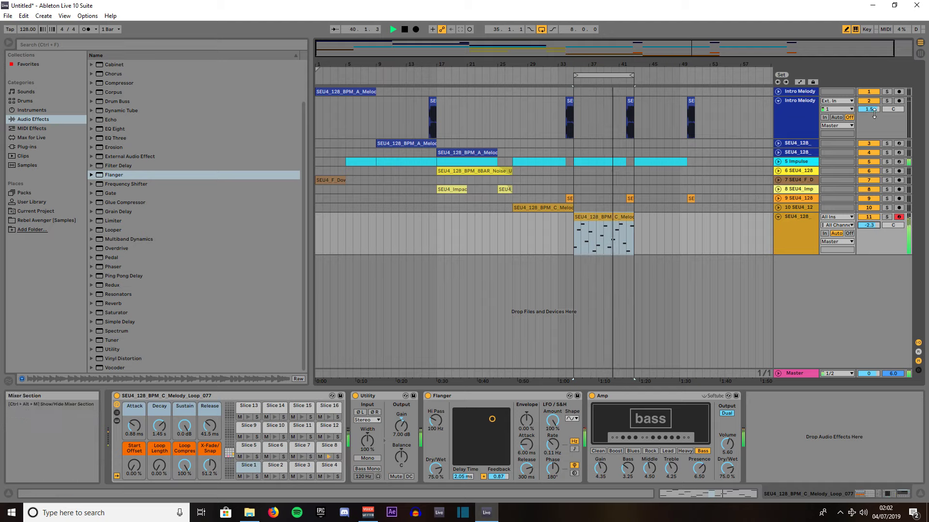
pyautogui.moveTo(874, 111); pyautogui.dragTo(873, 115)
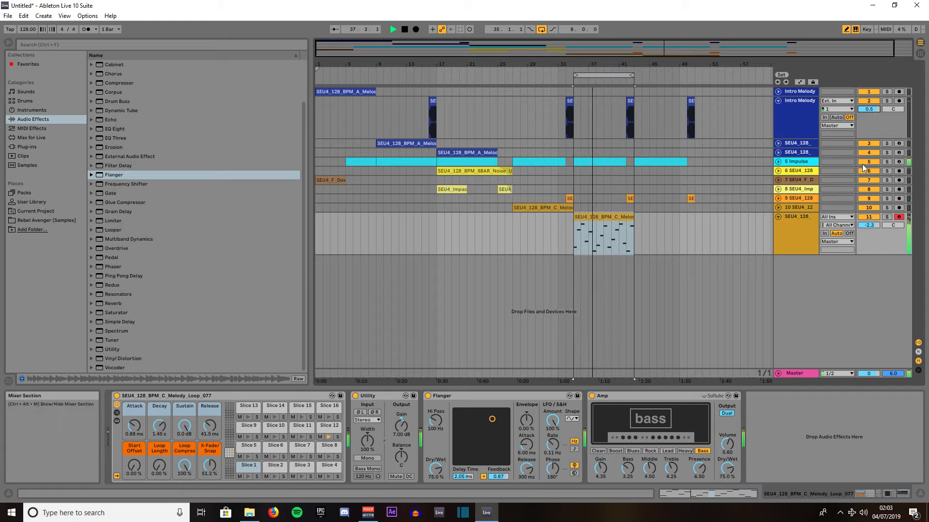
pyautogui.moveTo(869, 224); pyautogui.dragTo(869, 223)
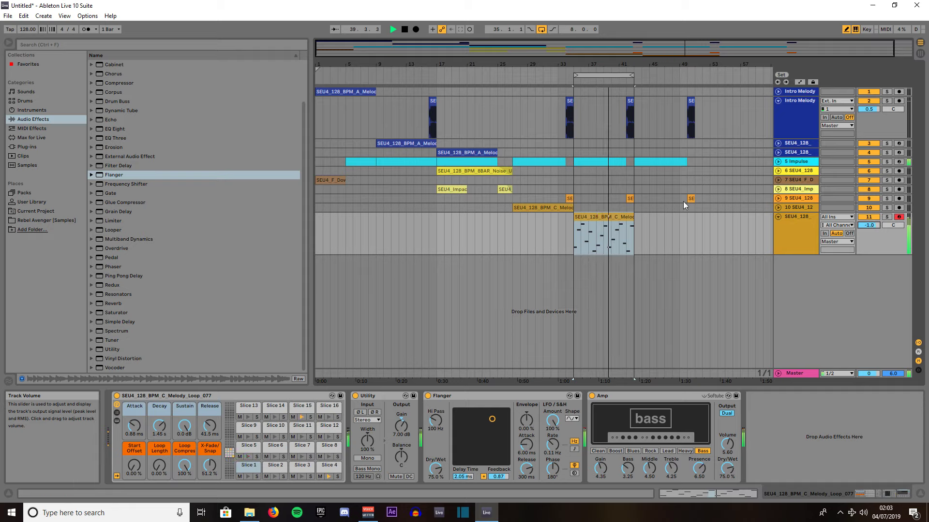
pyautogui.click(534, 75)
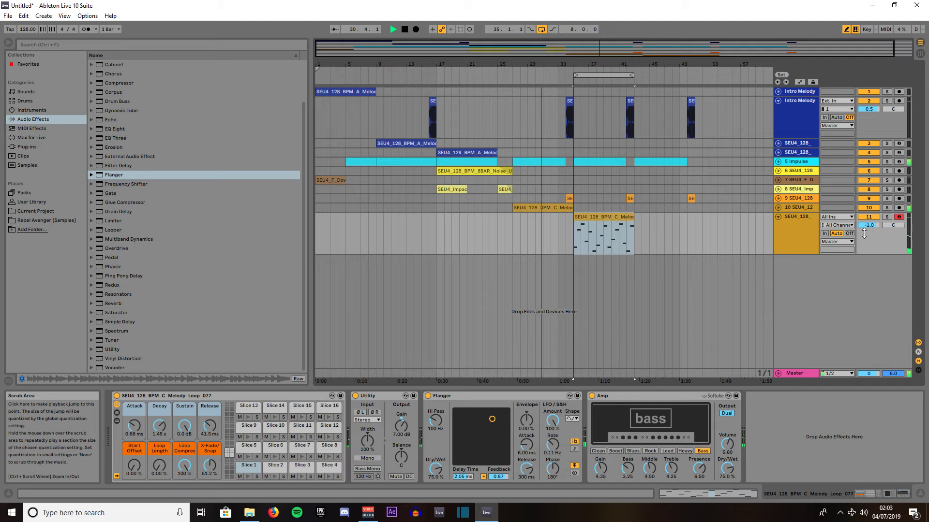
pyautogui.moveTo(869, 225); pyautogui.dragTo(869, 225)
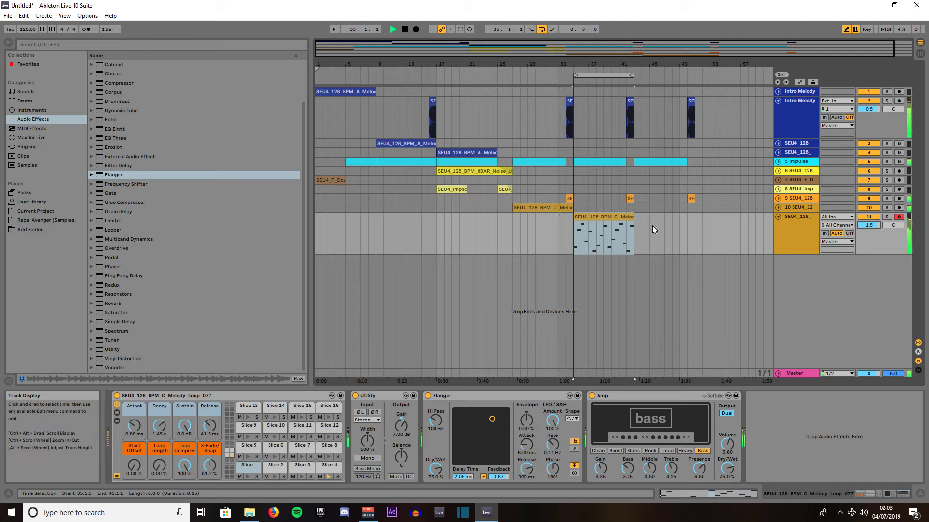
pyautogui.moveTo(868, 225); pyautogui.dragTo(875, 225)
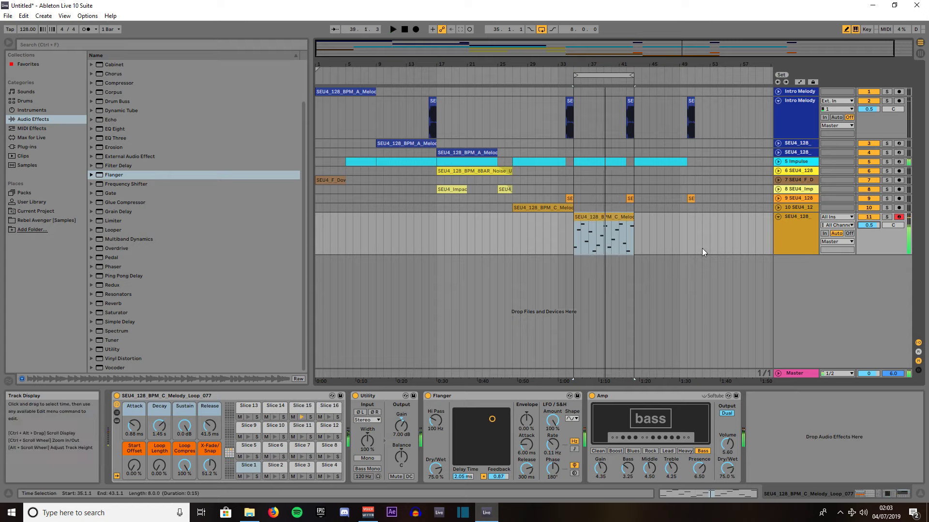
# - Duplicate track 11 and move the copied melody clip on track 12 to start at bar 43
pyautogui.rightClick(796, 216)
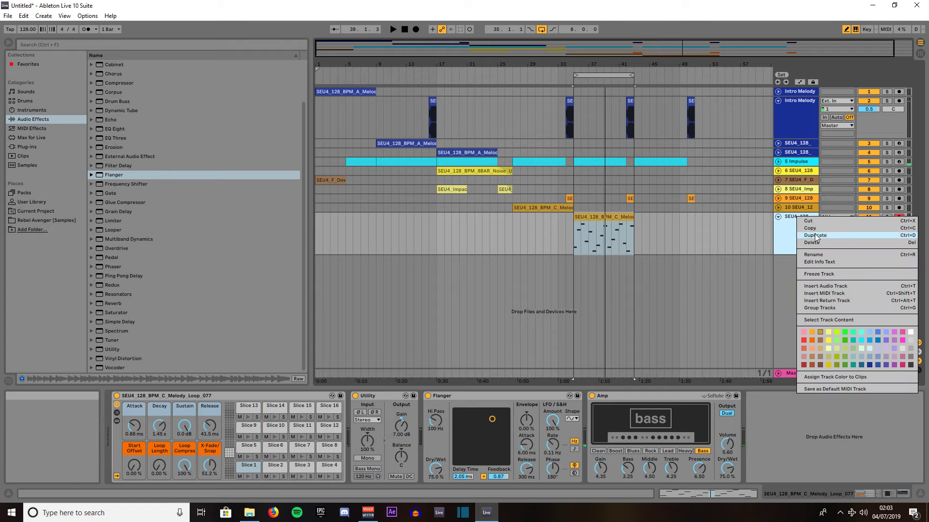
pyautogui.click(815, 236)
pyautogui.moveTo(584, 261); pyautogui.dragTo(646, 264)
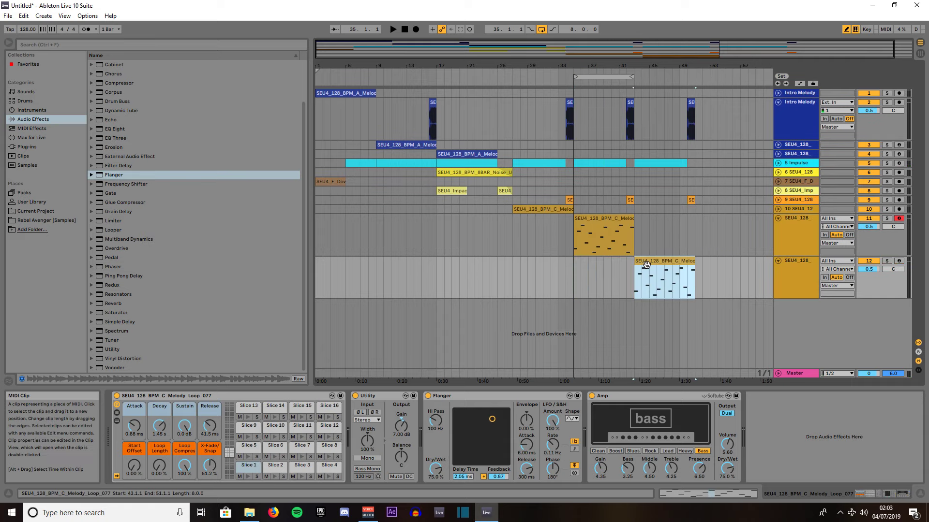
# - Swap the two four-bar halves of the melody clip on track 12, consolidate them, and place the clip at bar 43
pyautogui.click(664, 279)
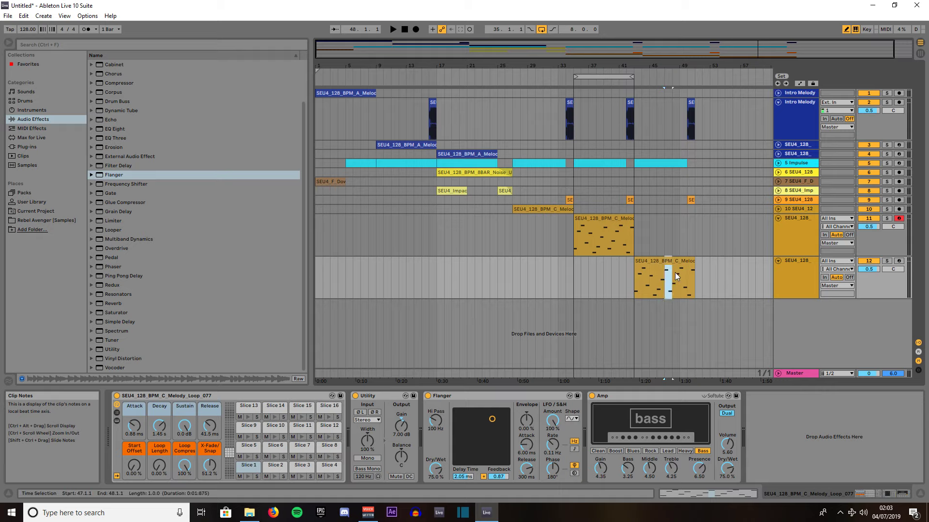
pyautogui.moveTo(691, 265); pyautogui.dragTo(729, 261)
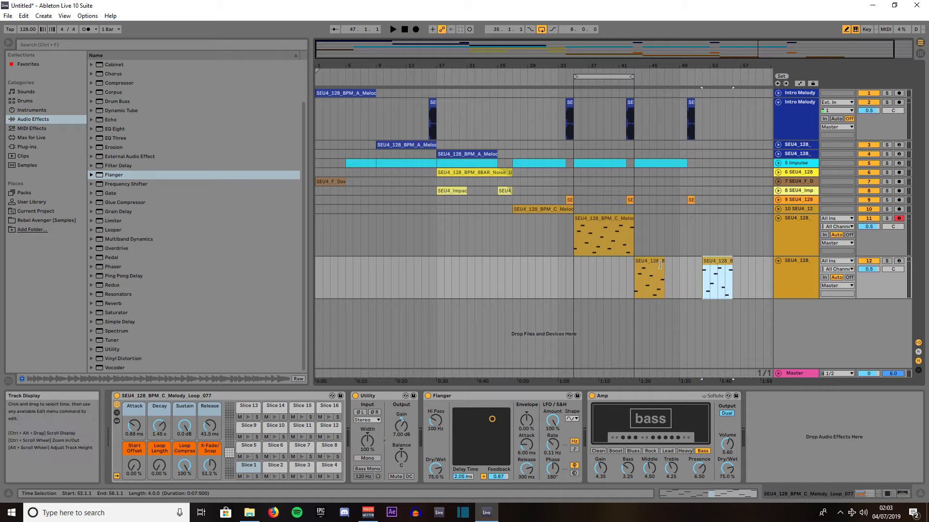
pyautogui.moveTo(645, 264); pyautogui.dragTo(725, 262)
pyautogui.keyDown('shift'); pyautogui.click(723, 263); pyautogui.keyUp('shift')
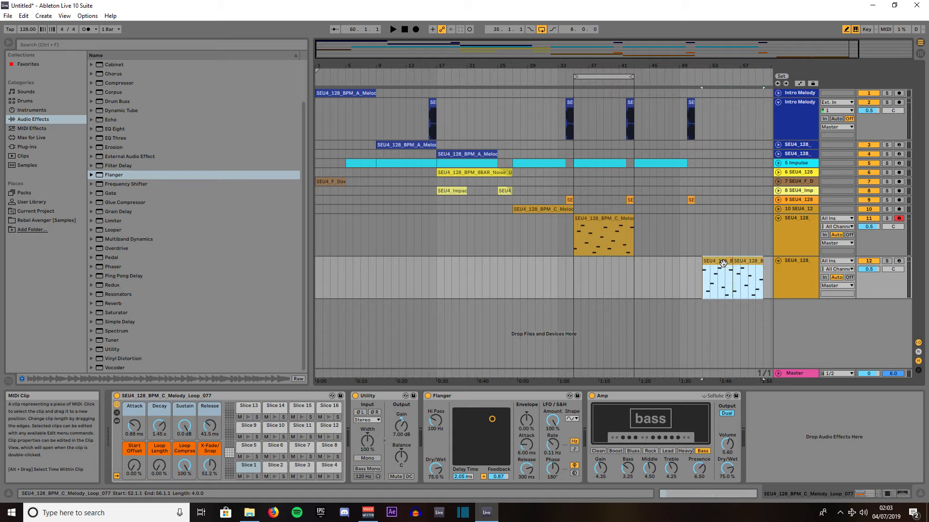
pyautogui.rightClick(723, 262)
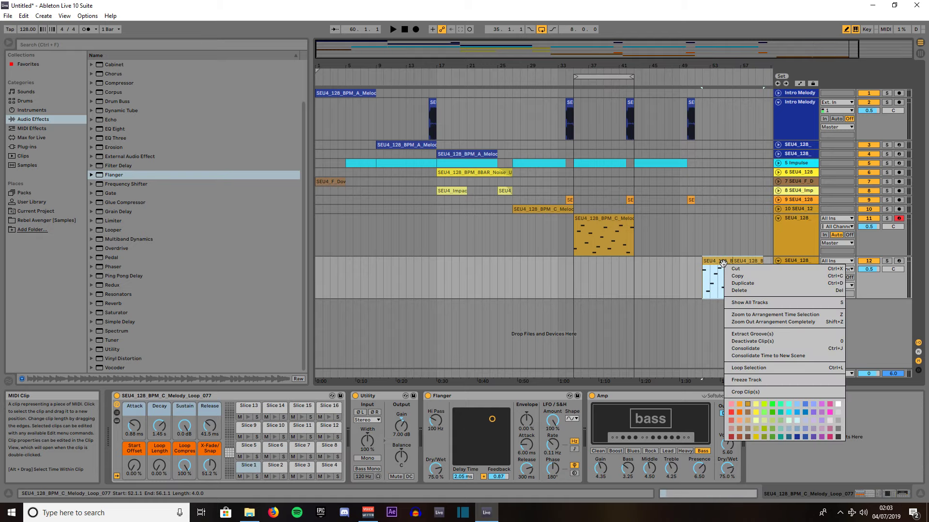
pyautogui.click(753, 352)
pyautogui.moveTo(726, 261); pyautogui.dragTo(660, 257)
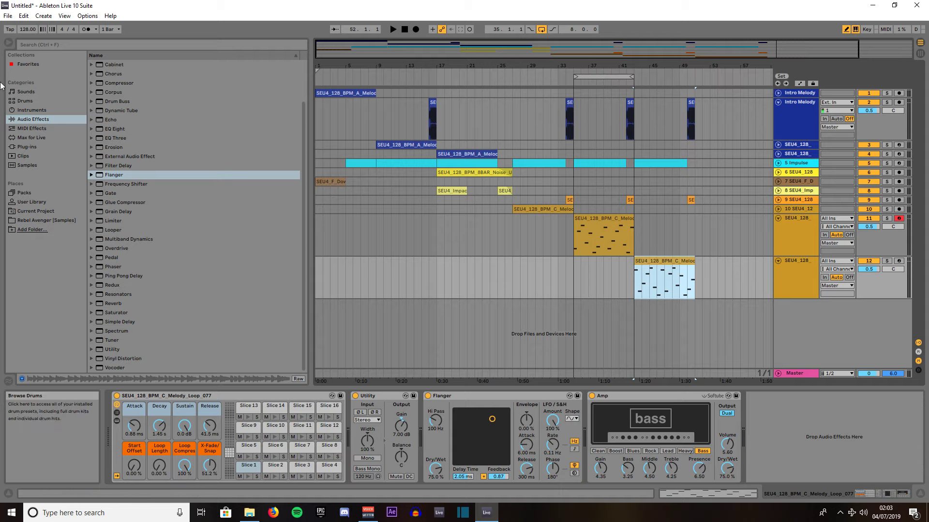
# - Add an Arpeggiator MIDI effect to track 12 with UpDown style, a 1/2 rate and an 82% gate
pyautogui.click(31, 129)
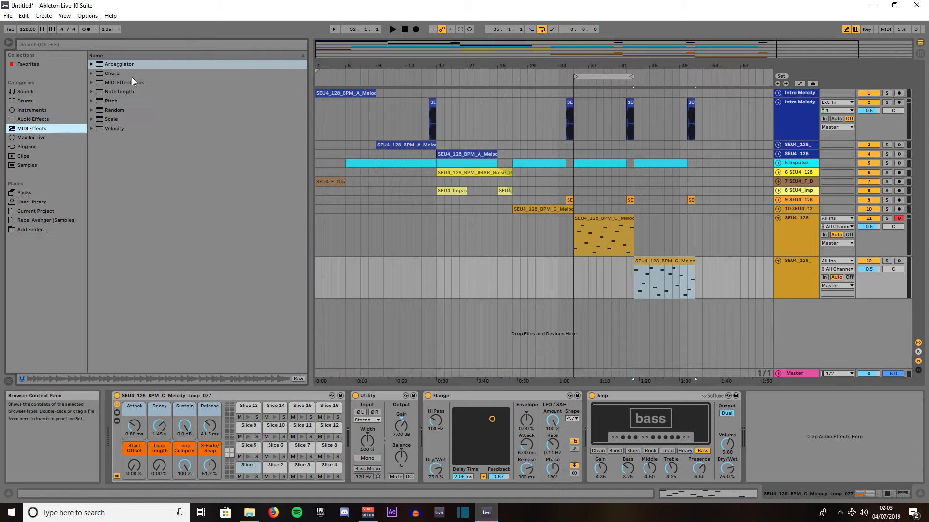
pyautogui.click(112, 64)
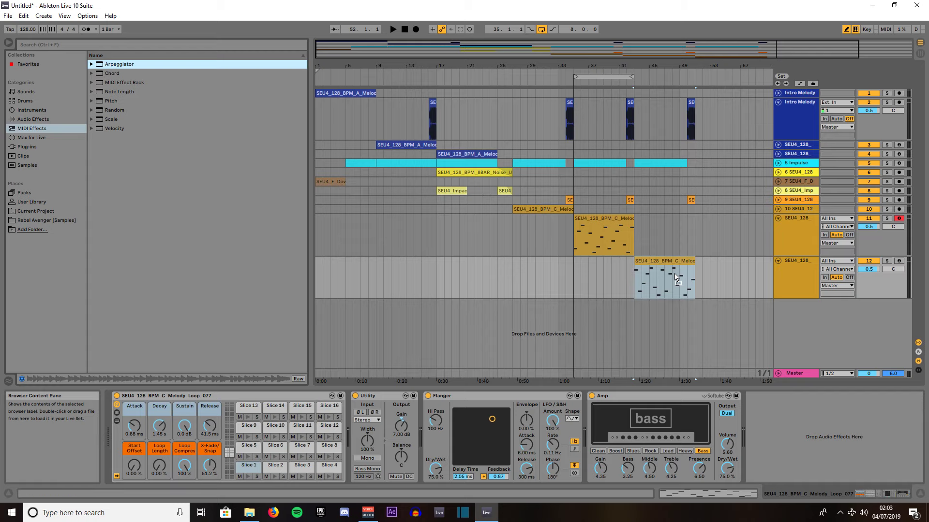
pyautogui.moveTo(676, 278); pyautogui.dragTo(674, 271)
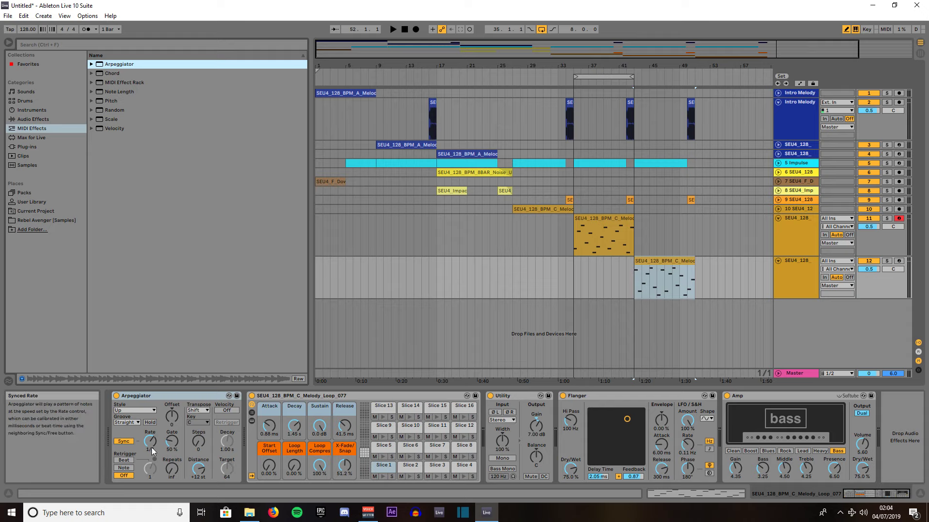
pyautogui.moveTo(152, 447); pyautogui.dragTo(152, 429)
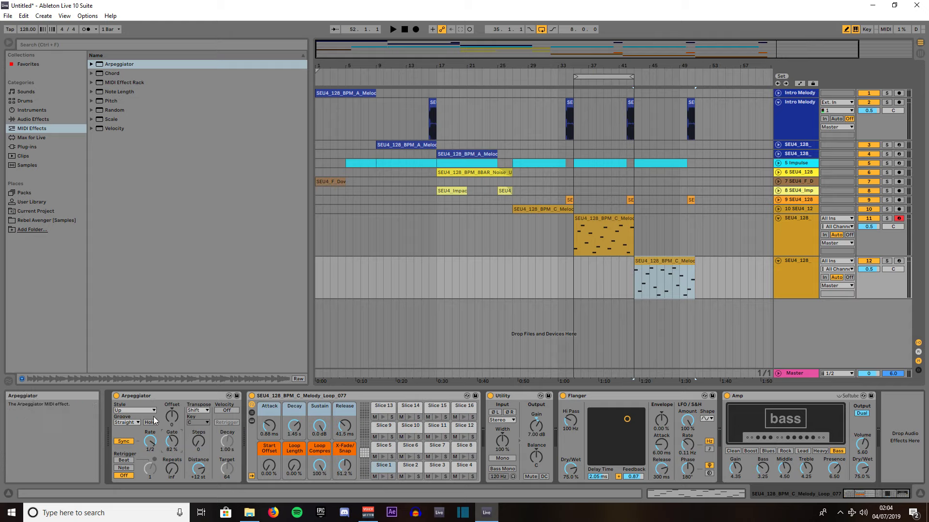
pyautogui.click(141, 410)
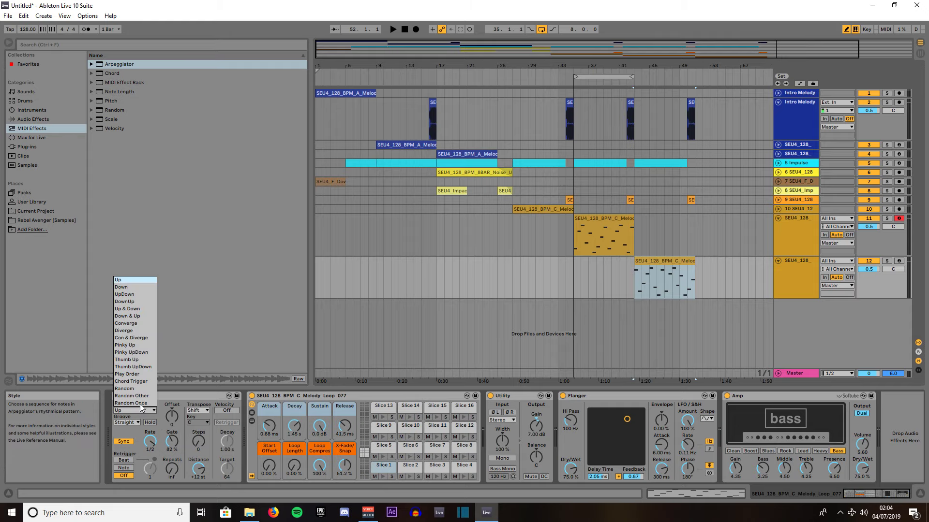
pyautogui.click(138, 294)
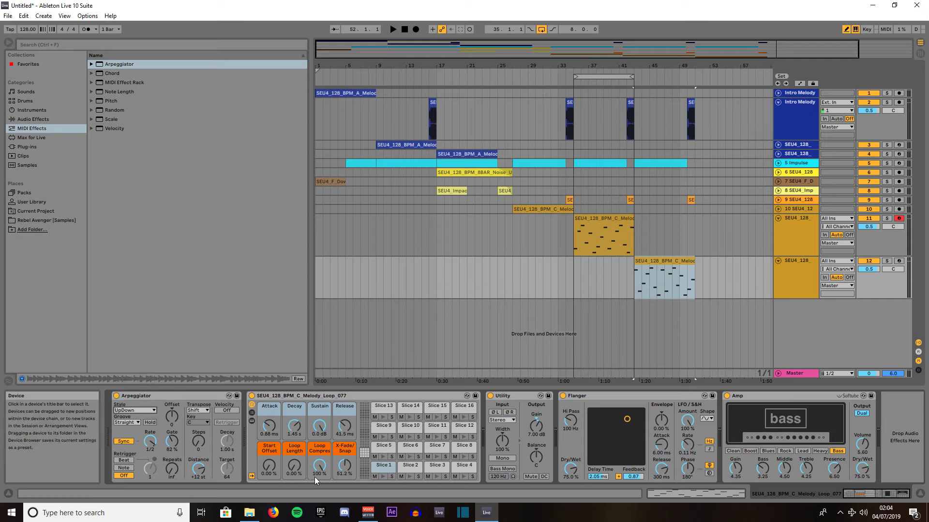
# - Loop the track 12 melody clip, play it, and set the Arpeggiator's gate to 75%
pyautogui.click(666, 264)
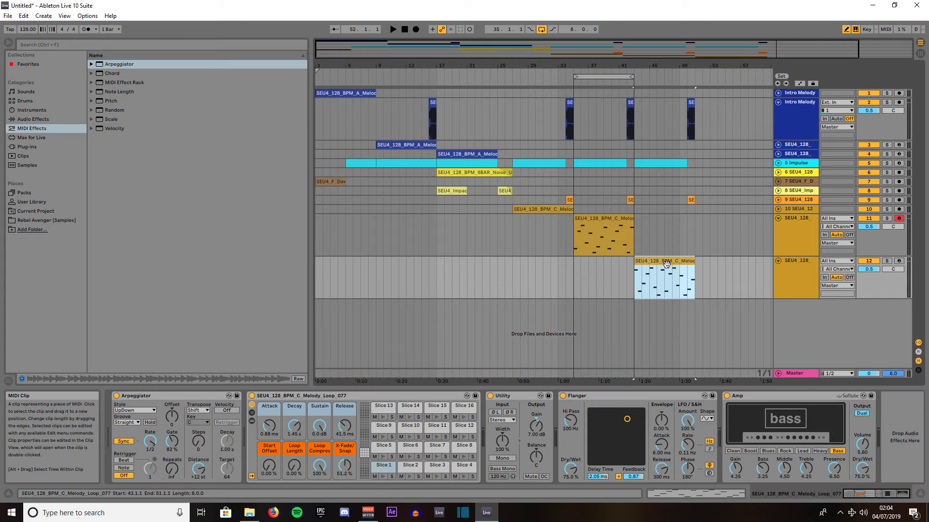
pyautogui.hotkey('ctrl', 'l')
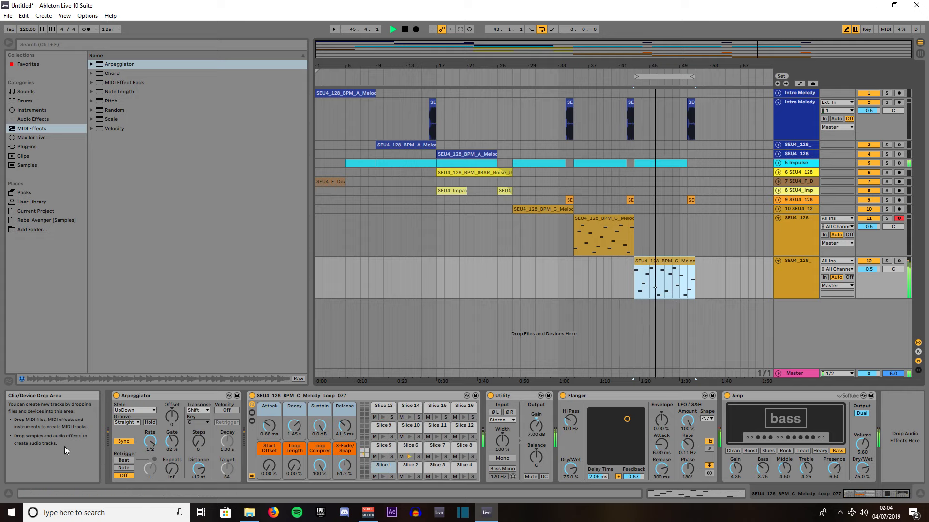
pyautogui.moveTo(172, 441); pyautogui.dragTo(170, 442)
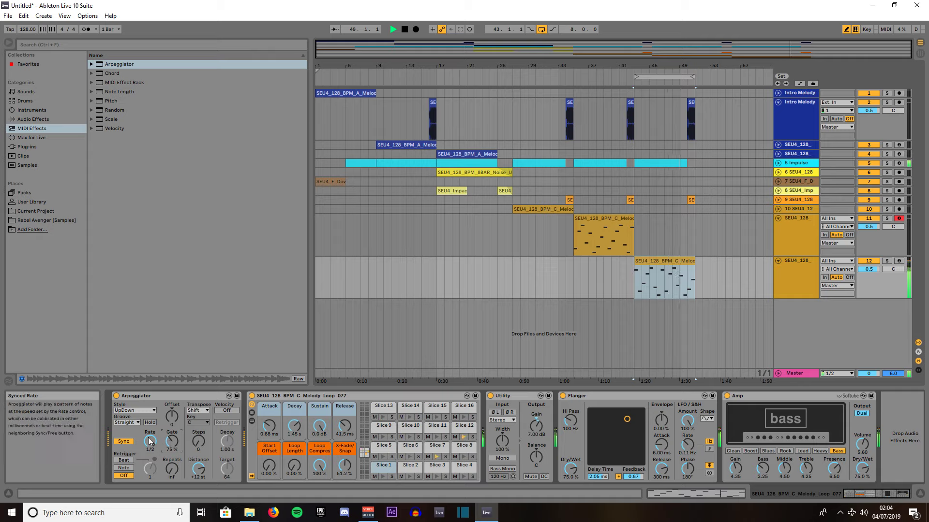
# - Show the automation of the Arpeggiator's synced rate on track 12
pyautogui.rightClick(150, 441)
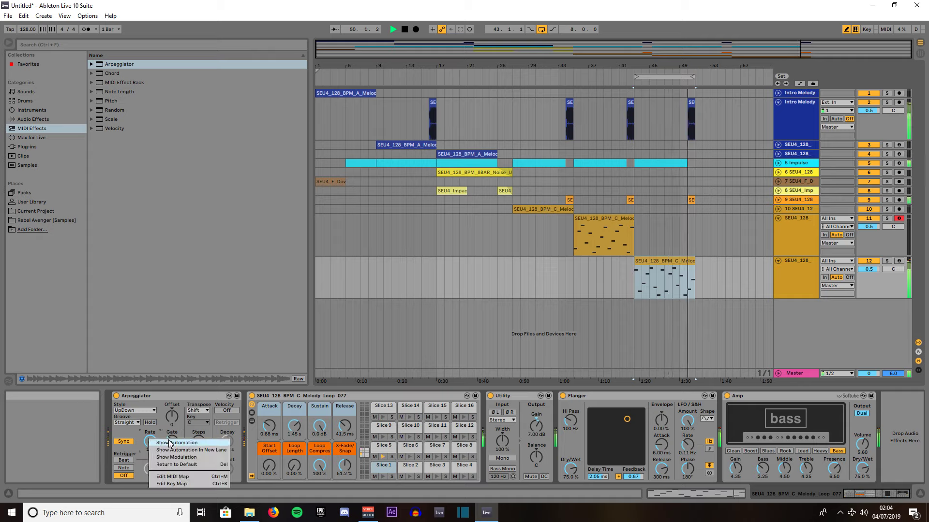
pyautogui.click(170, 442)
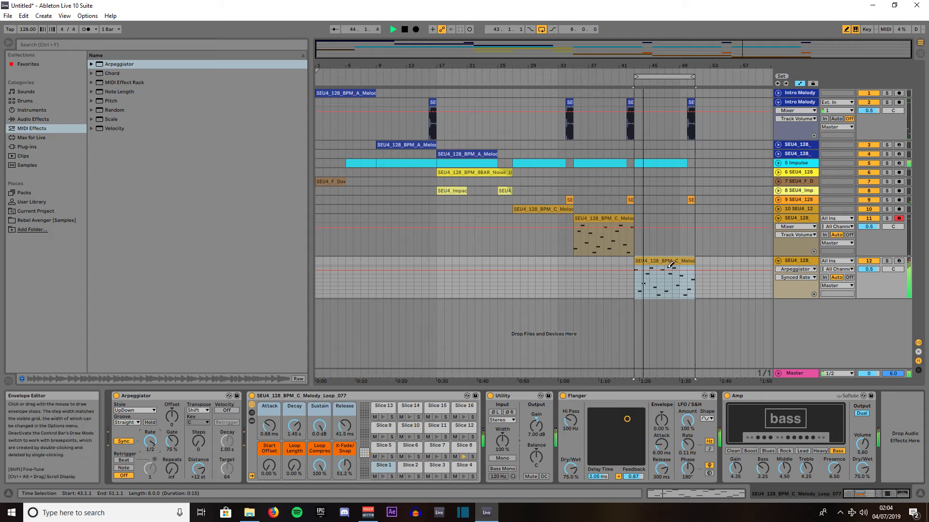
pyautogui.click(672, 282)
pyautogui.scroll(5, 672, 282)
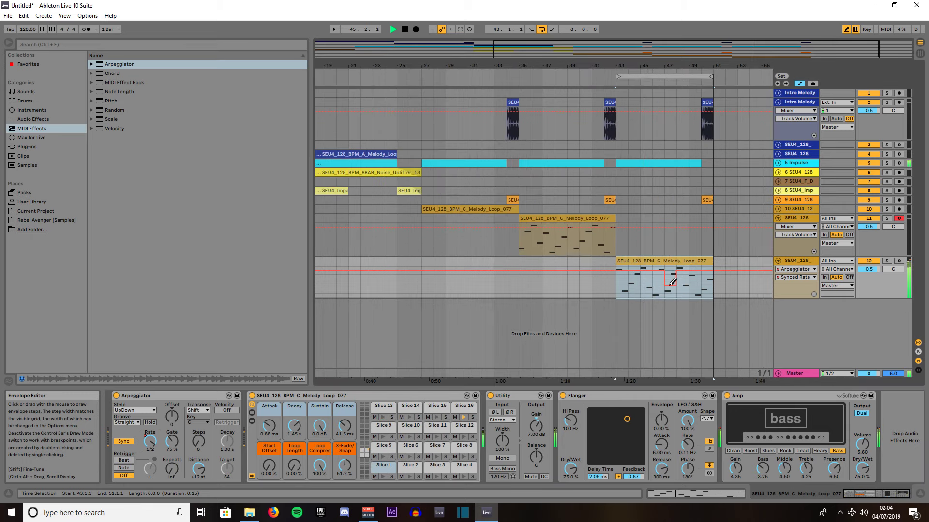
pyautogui.hotkey('ctrl', 'z')
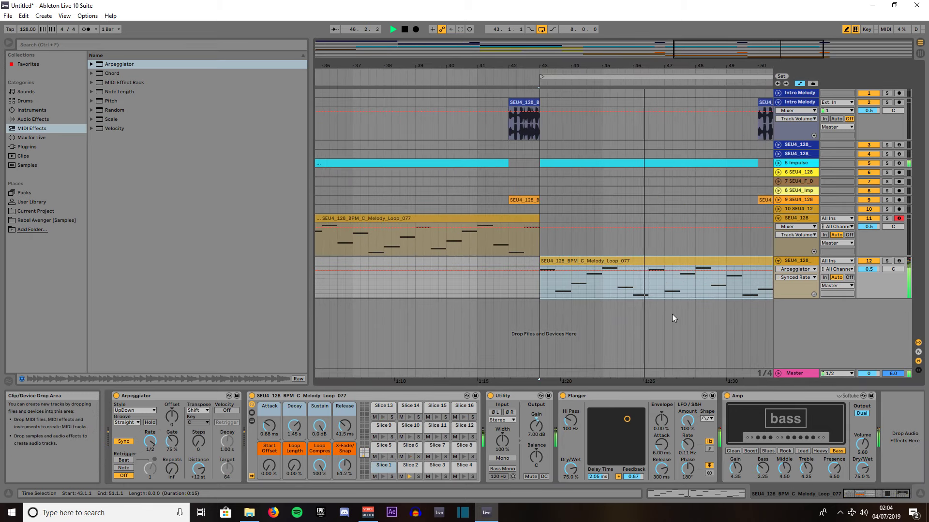
# - Set a fixed 1/2 grid and draw a lowered synced-rate automation step over the second half of bar 43 on track 12
pyautogui.rightClick(575, 279)
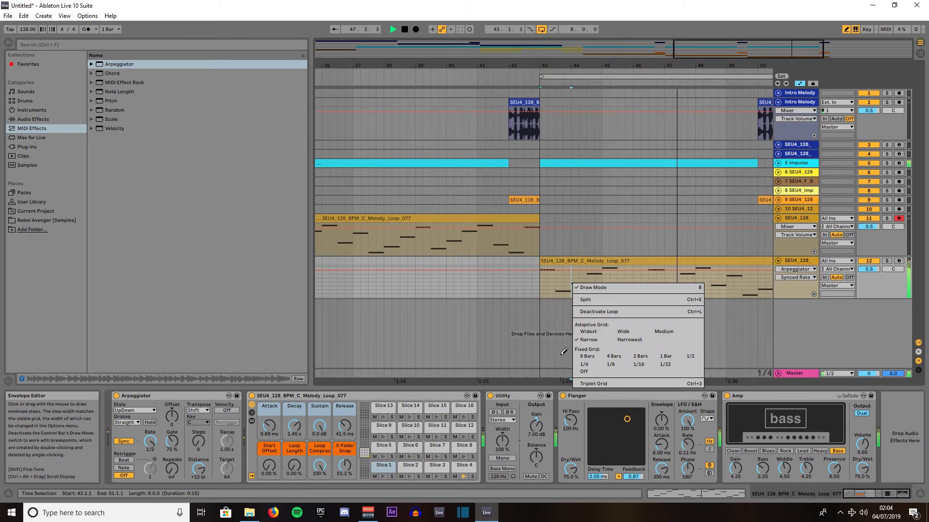
pyautogui.click(695, 358)
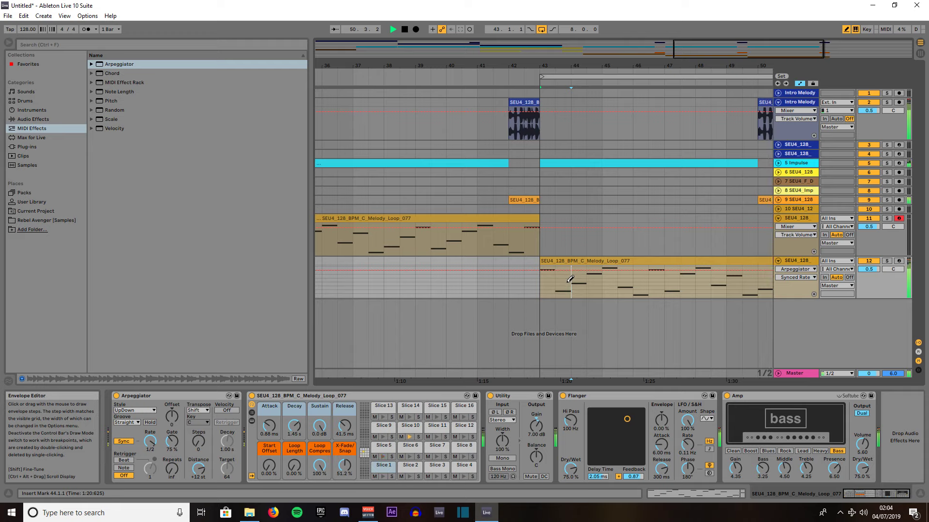
pyautogui.click(571, 279)
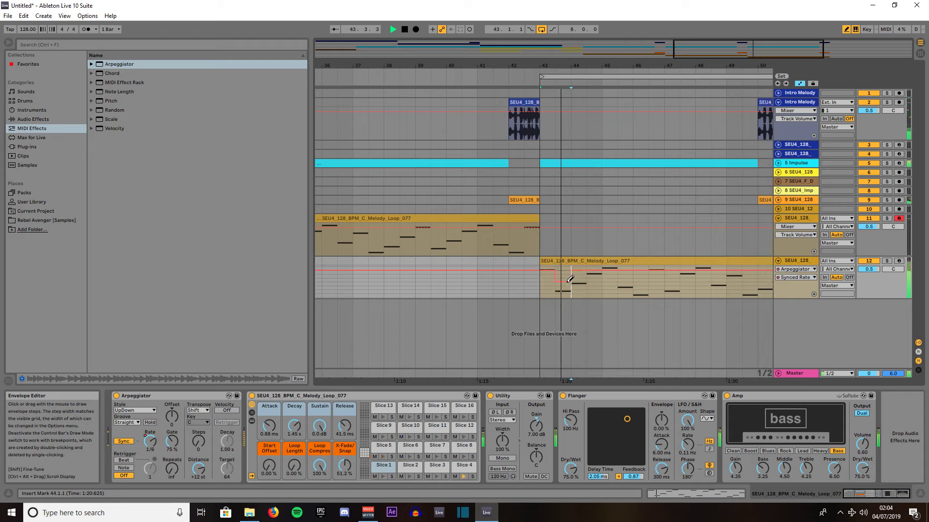
pyautogui.moveTo(571, 279); pyautogui.dragTo(570, 275)
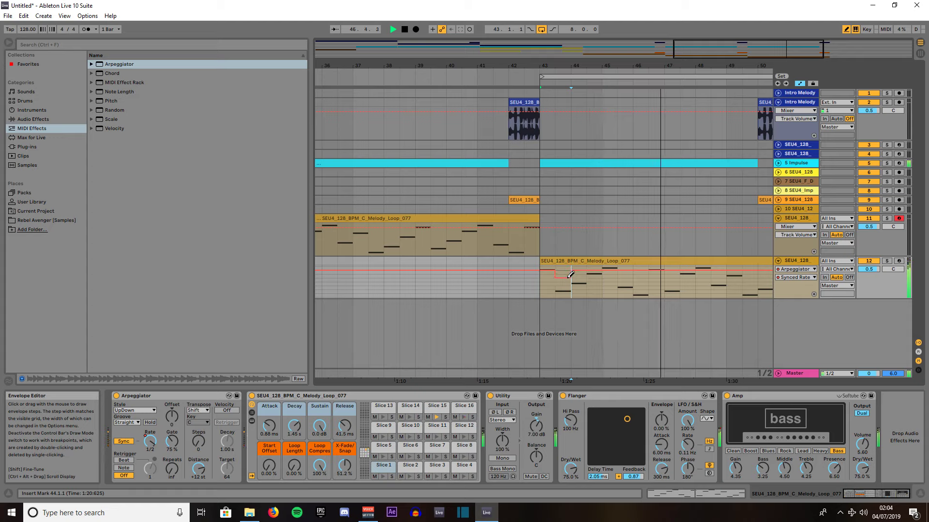
# - Draw lowered steps of varying depth in the Arpeggiator's synced-rate automation across bars 44 to 50 on track 12
pyautogui.moveTo(592, 274); pyautogui.dragTo(627, 283)
pyautogui.click(657, 279)
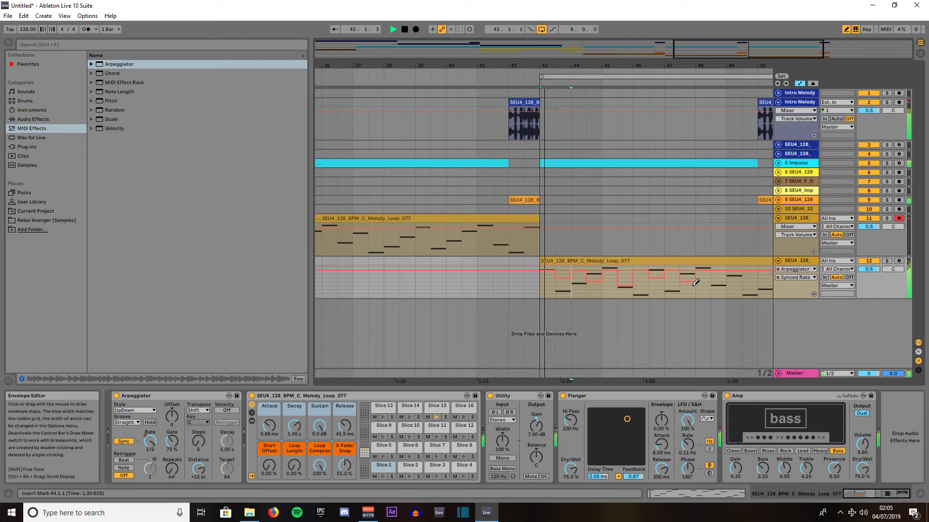
pyautogui.click(719, 286)
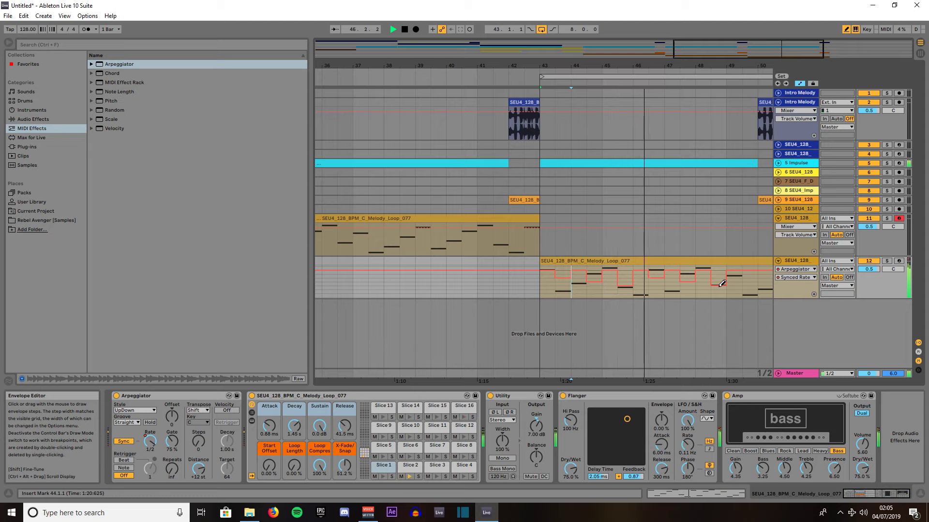
pyautogui.moveTo(721, 284); pyautogui.dragTo(720, 272)
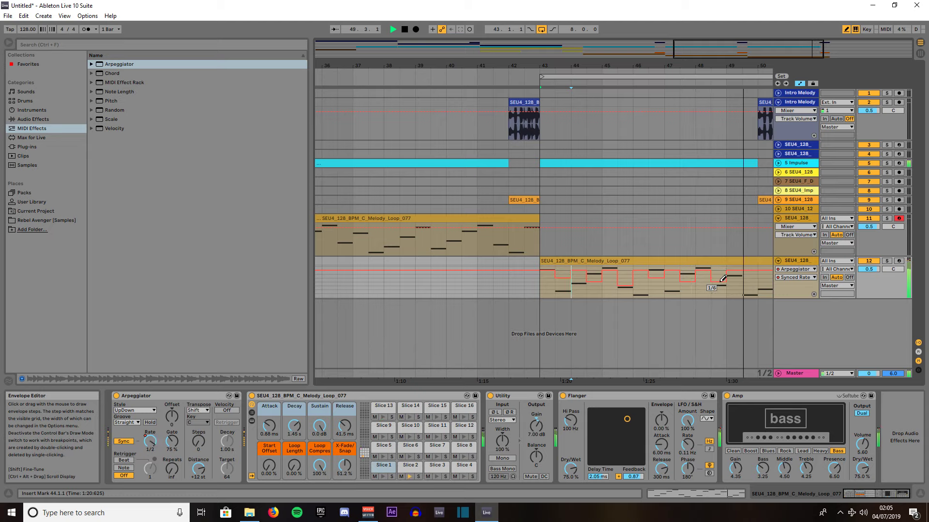
pyautogui.moveTo(723, 272); pyautogui.dragTo(723, 280)
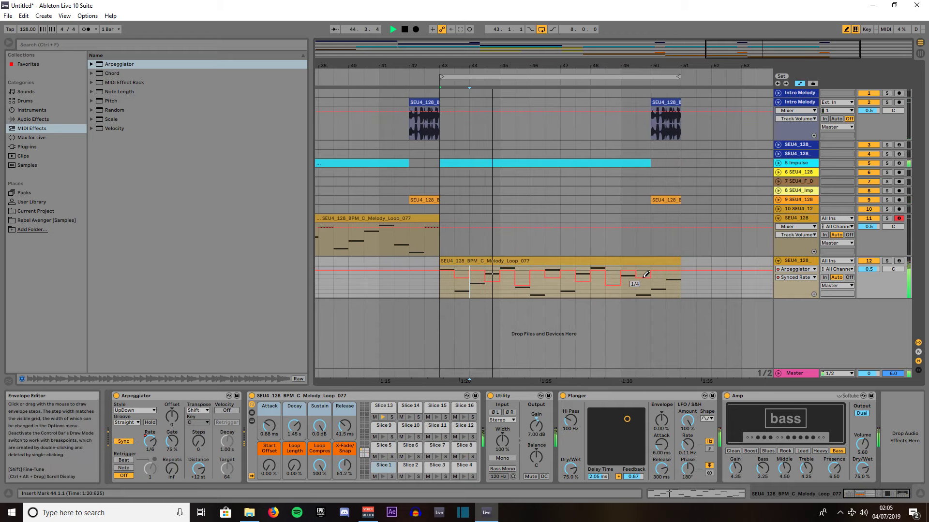
pyautogui.click(660, 283)
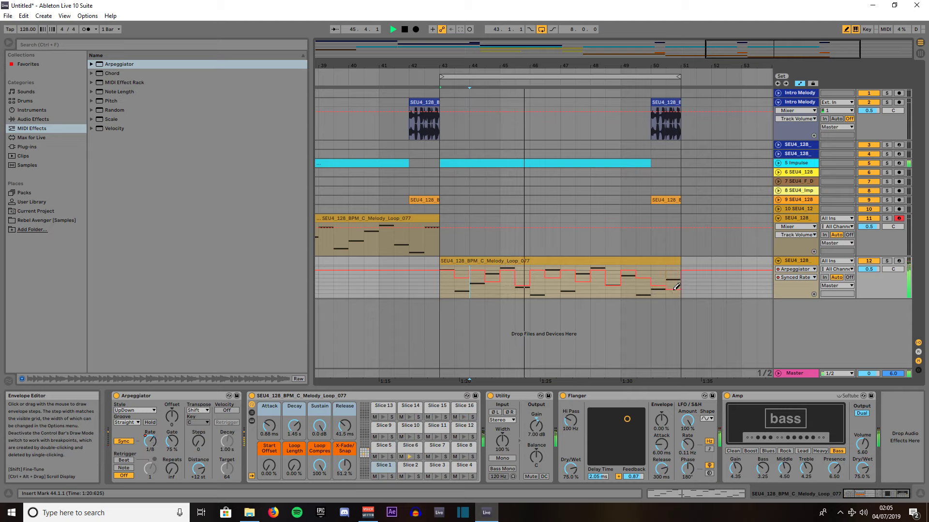
pyautogui.click(674, 289)
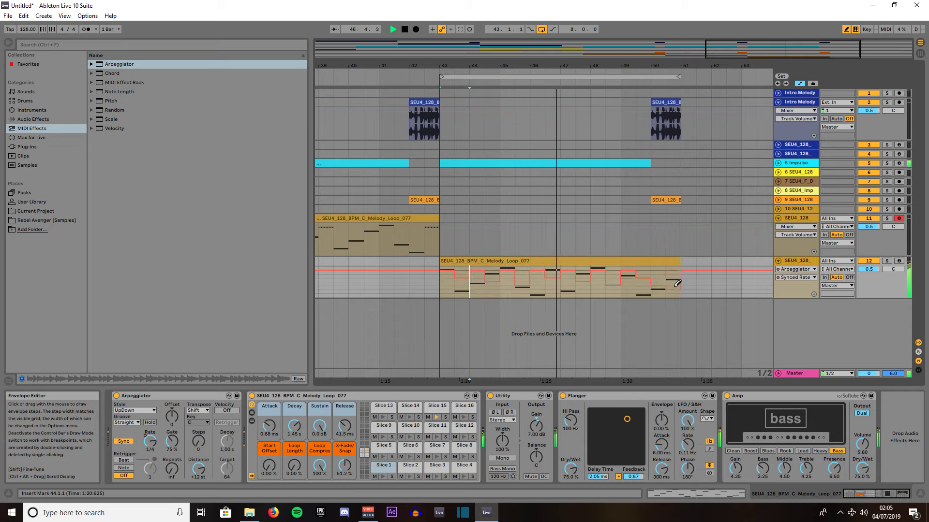
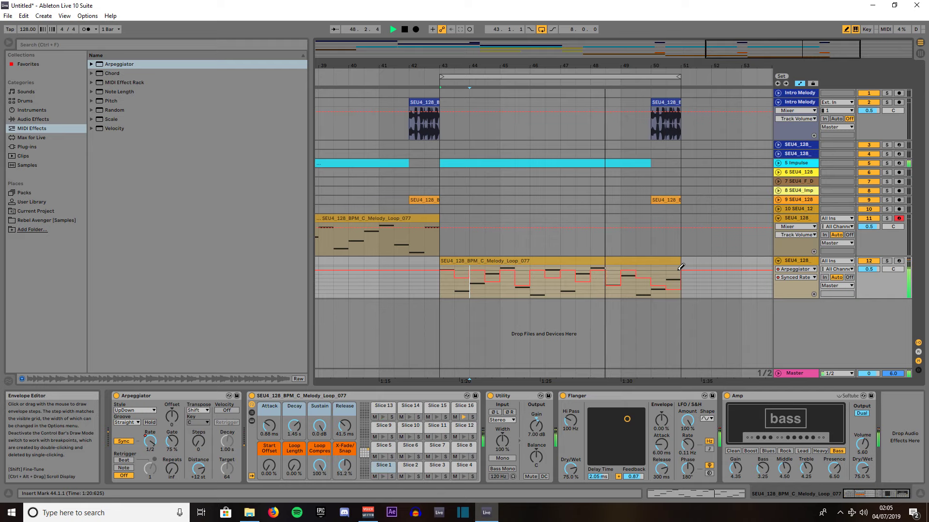
# - Stop playback and fold tracks 12, 11 and 2 to compact the arrangement
pyautogui.press('space')
pyautogui.scroll(-5, 660, 227)
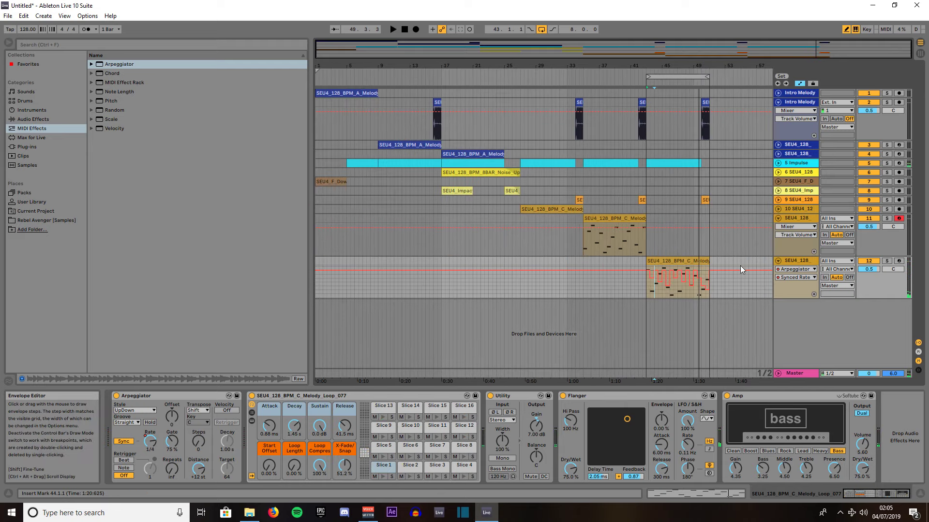
pyautogui.click(778, 260)
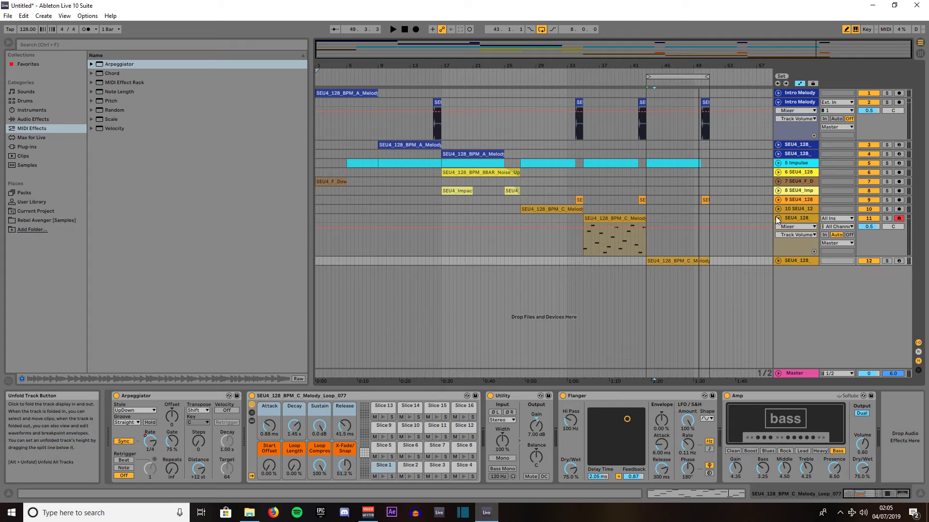
pyautogui.click(778, 218)
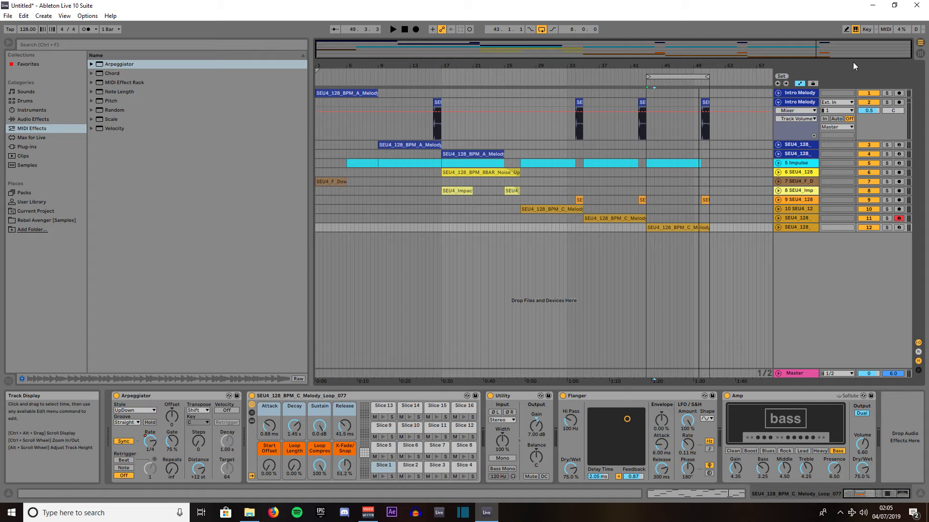
pyautogui.click(778, 102)
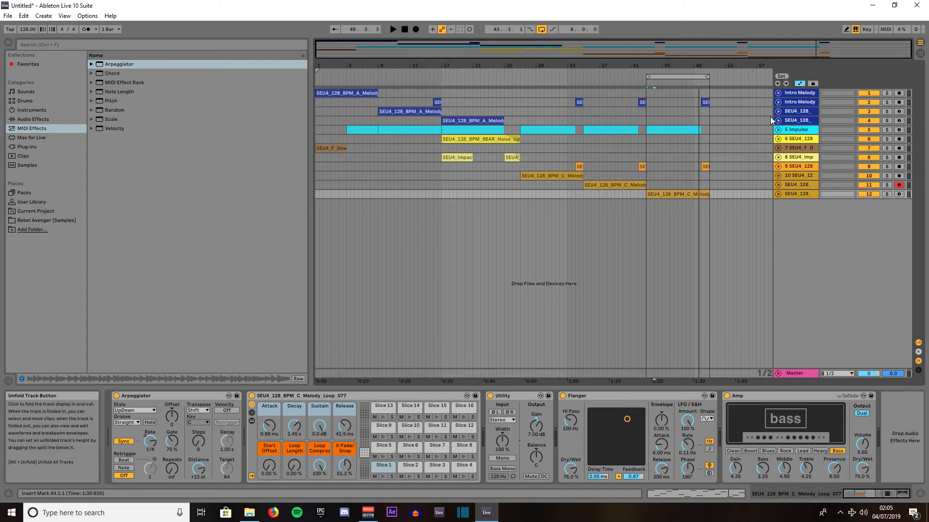
# - Select everything in the arrangement and duplicate it so the copy starts at bar 51
pyautogui.click(741, 173)
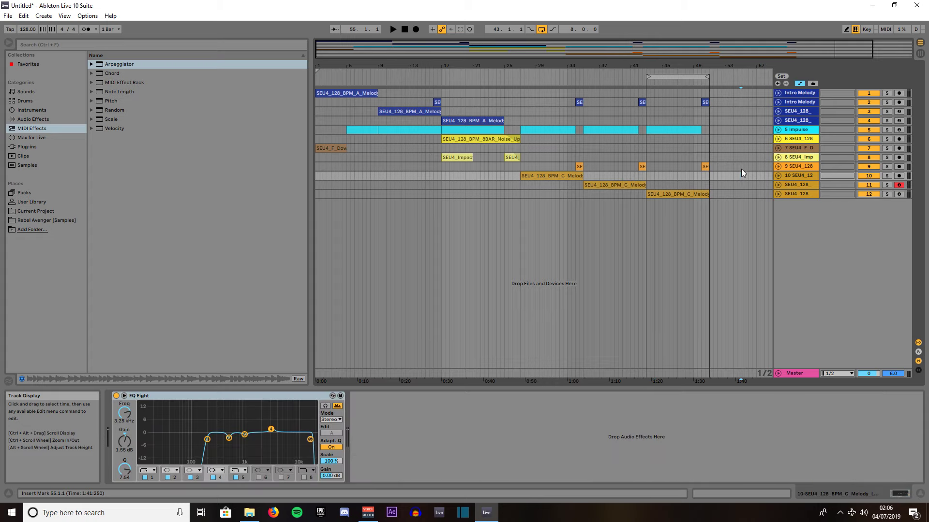
pyautogui.hotkey('ctrl', 'a')
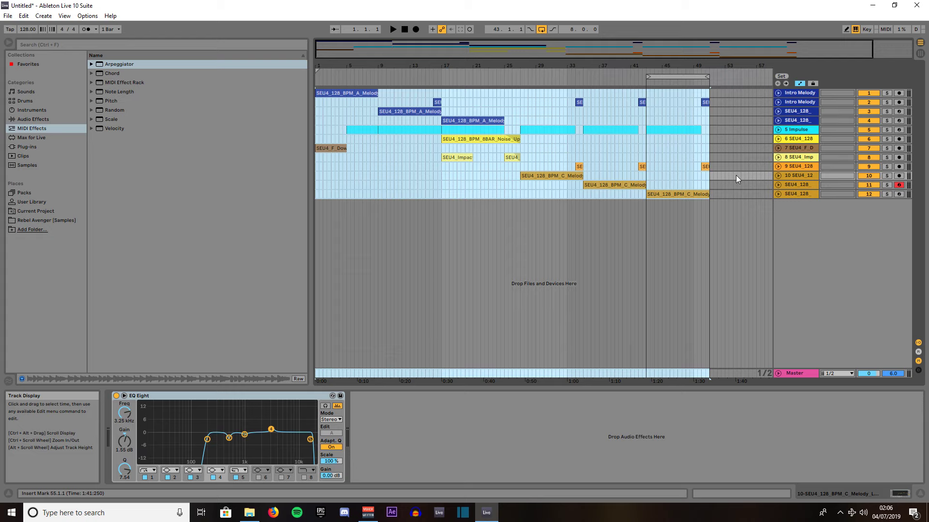
pyautogui.hotkey('ctrl', 'd')
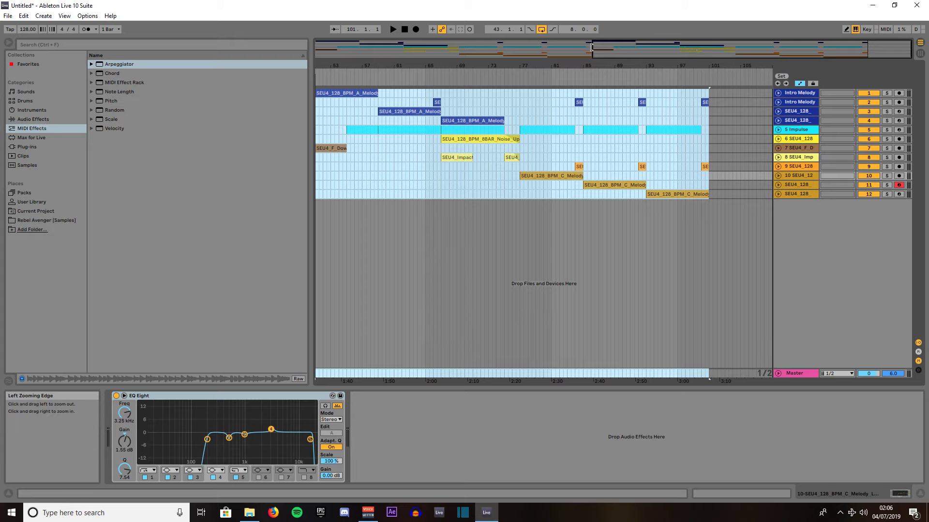
pyautogui.moveTo(591, 48); pyautogui.dragTo(212, 33)
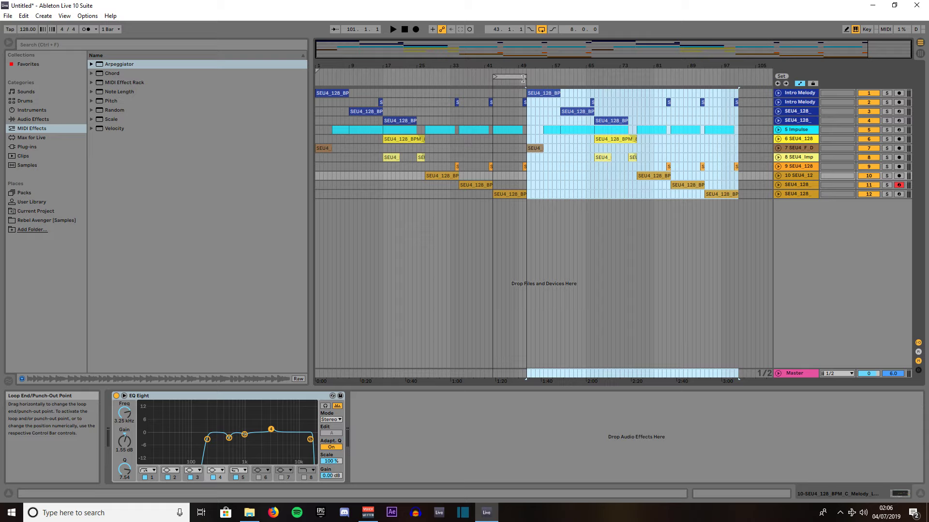
# - Unfold track 10 and delete the duplicated melody clips on tracks 1, 3 and 4 between bars 51 and 75
pyautogui.click(778, 175)
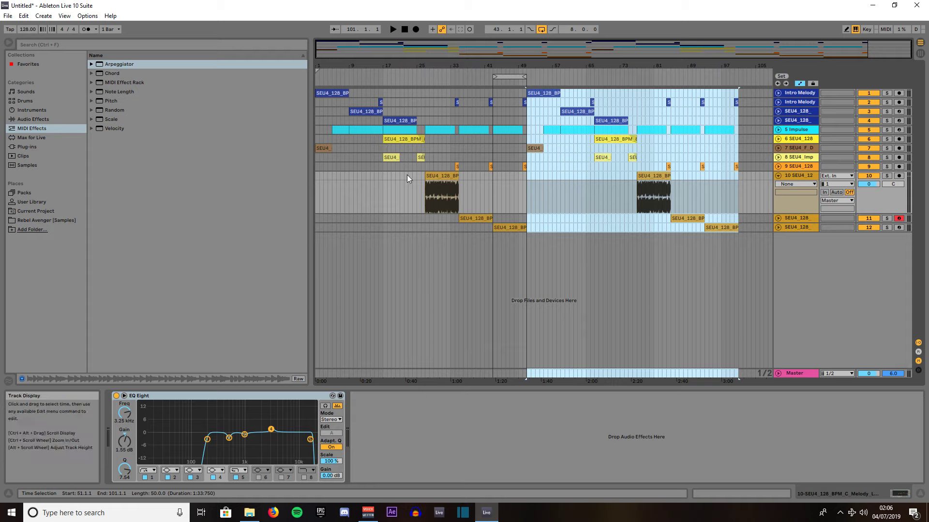
pyautogui.click(542, 93)
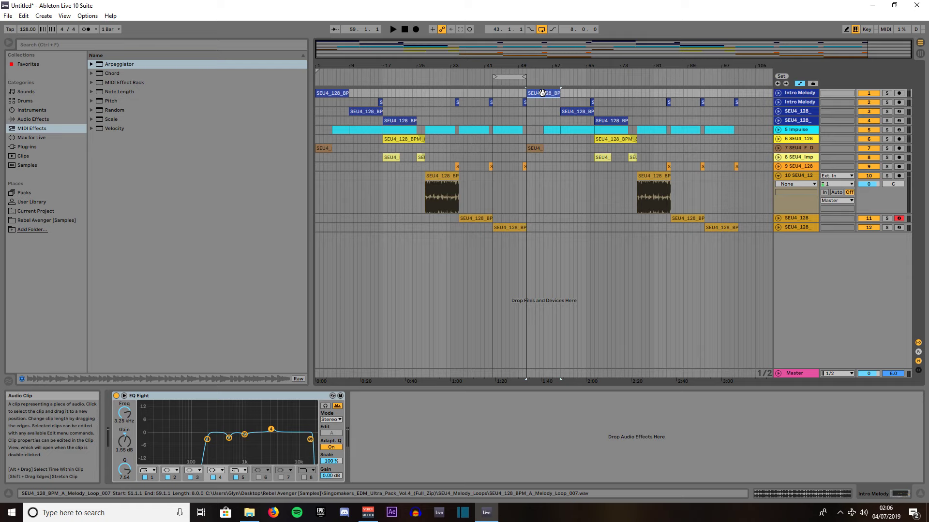
pyautogui.moveTo(542, 92); pyautogui.dragTo(609, 121)
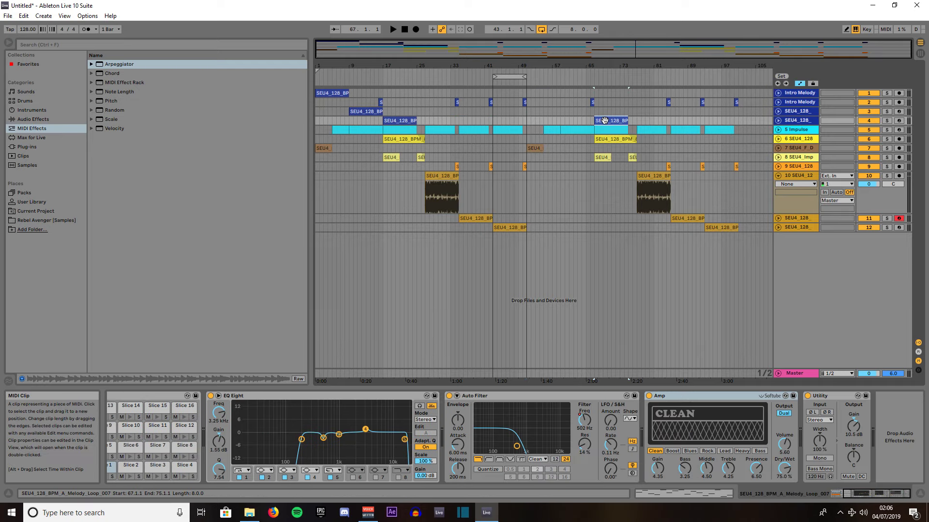
# - Audition melody loops from the Rebel Avenger samples folder and place SEU4_128_BPM_D#_Melody_Arp_Loop_086.wav on a new track at bar 51
pyautogui.click(34, 220)
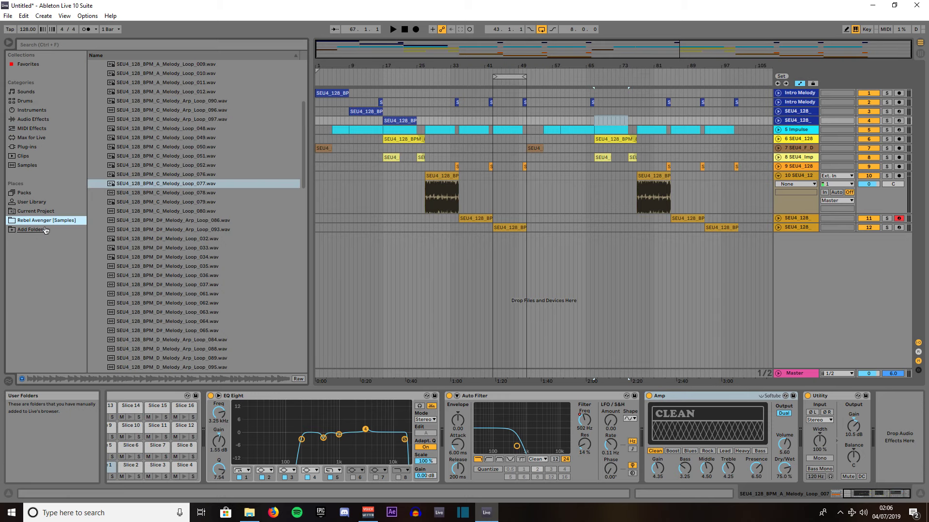
pyautogui.click(162, 193)
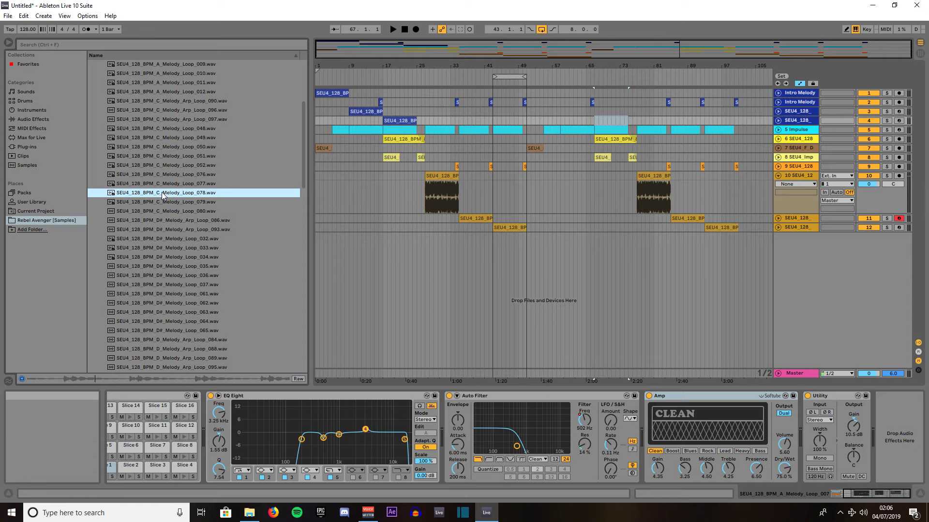
pyautogui.click(161, 201)
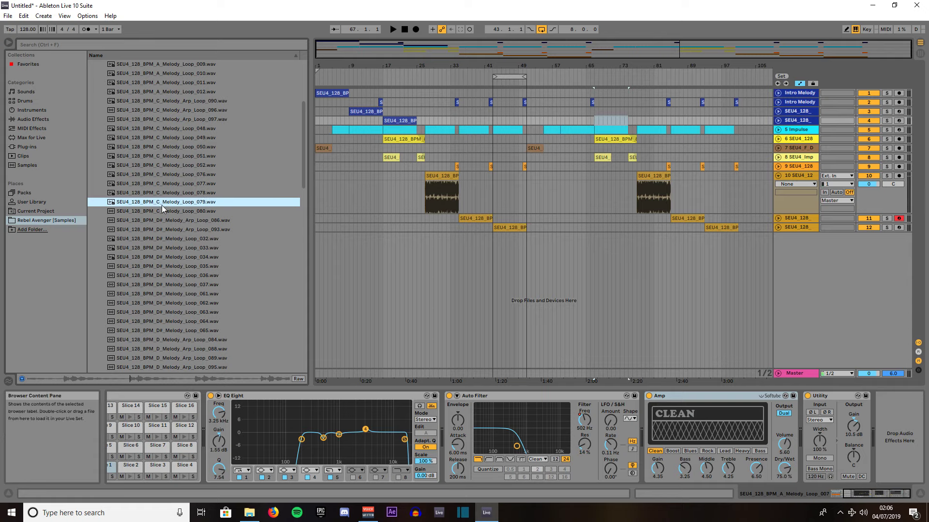
pyautogui.click(161, 211)
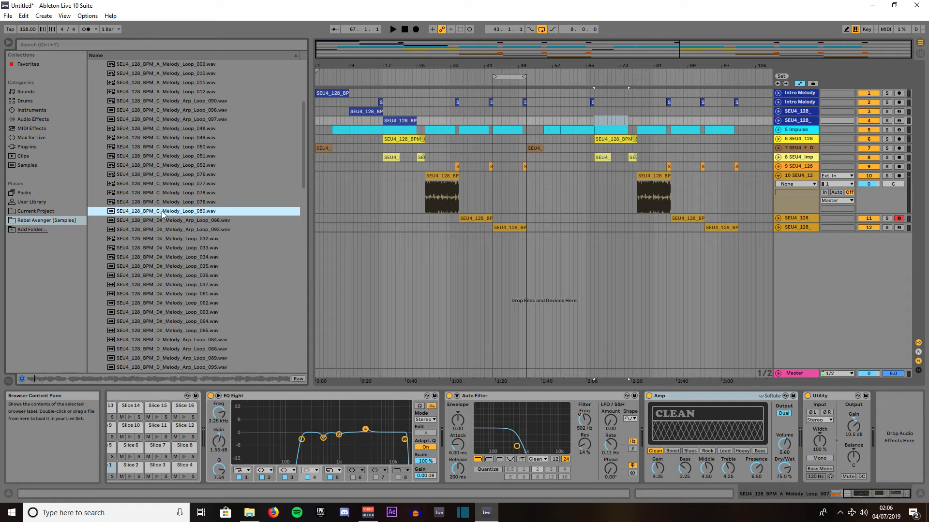
pyautogui.click(165, 223)
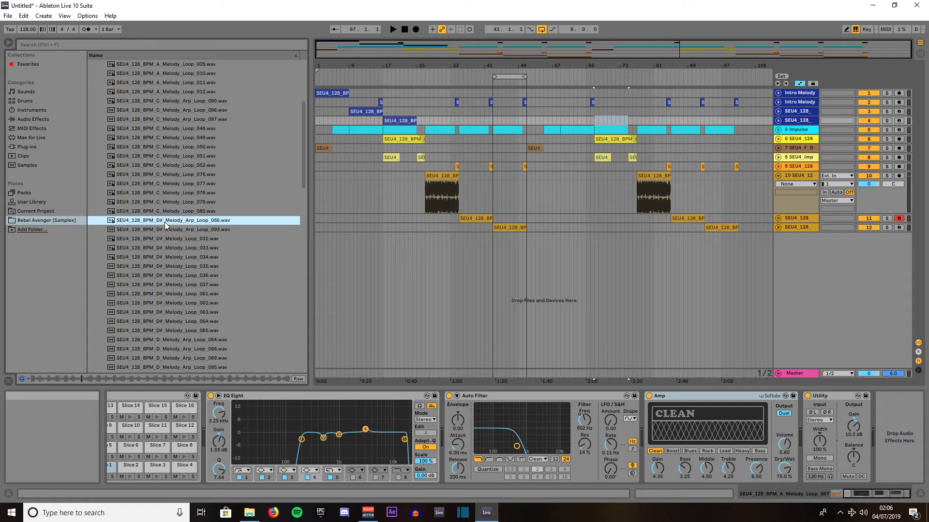
pyautogui.moveTo(166, 225); pyautogui.dragTo(527, 243)
# - Move the Arp_Loop_086 clip on track 13 to bar 67 and place SEU4_128_BPM_D#_Melody_Arp_Loop_093.wav on a new track at bar 51
pyautogui.click(215, 230)
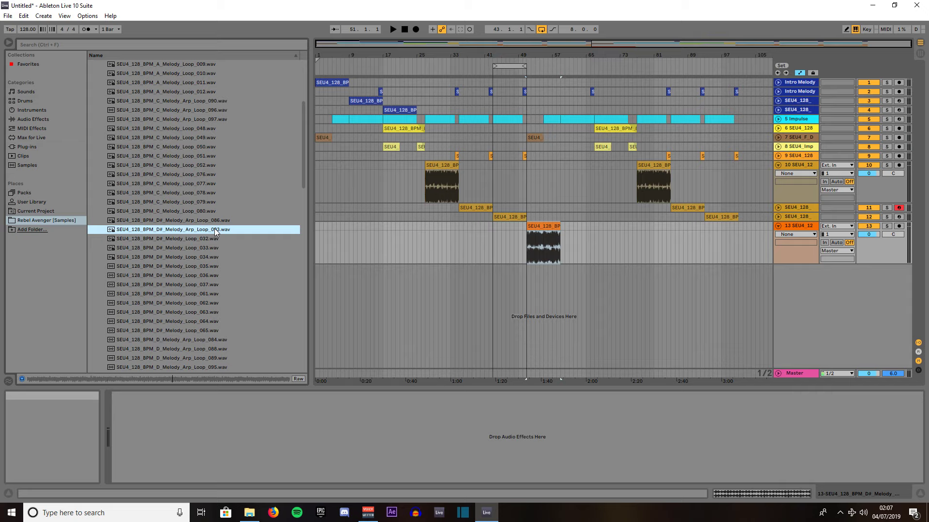
pyautogui.click(537, 225)
pyautogui.press('space')
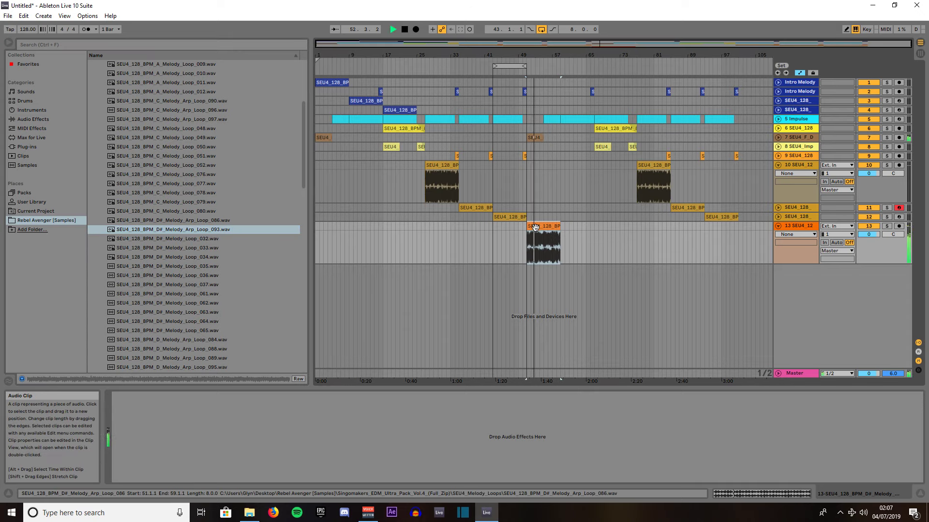
pyautogui.moveTo(534, 228); pyautogui.dragTo(603, 233)
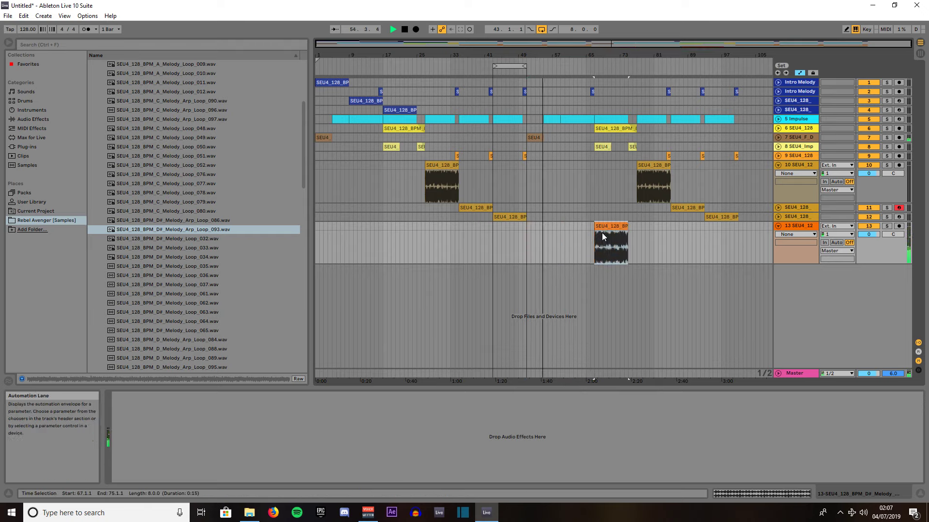
pyautogui.click(148, 230)
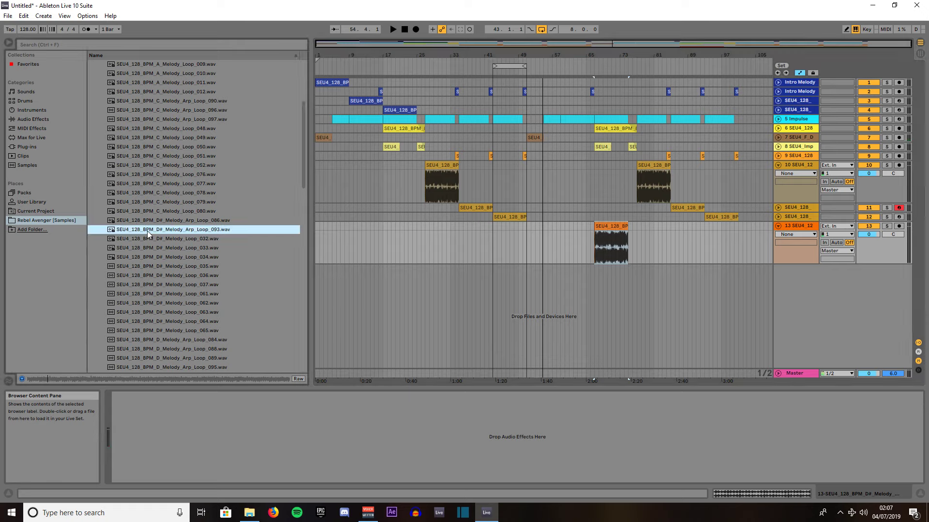
pyautogui.moveTo(148, 234); pyautogui.dragTo(527, 280)
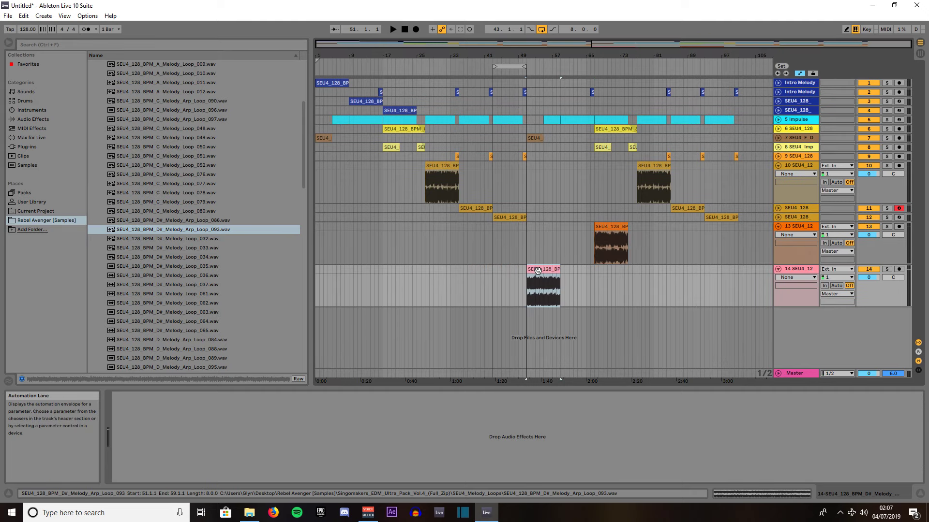
# - Slice the Arp_Loop_093 clip to a new MIDI track with the built-in preset and move the resulting MIDI clip to bar 59
pyautogui.rightClick(538, 270)
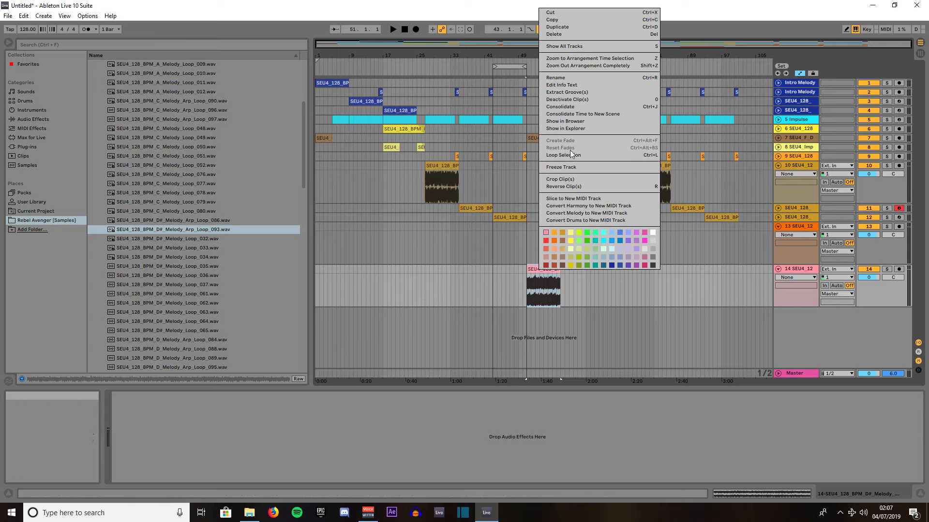
pyautogui.click(557, 198)
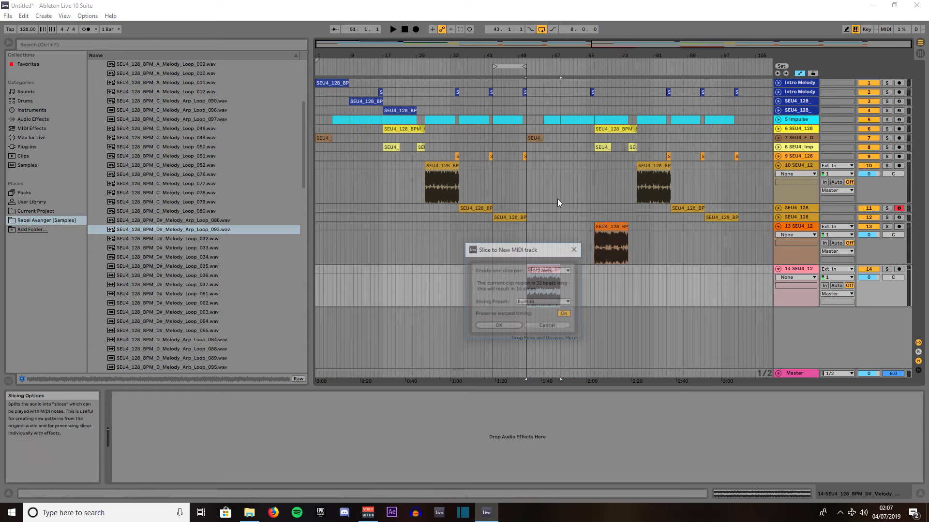
pyautogui.click(498, 327)
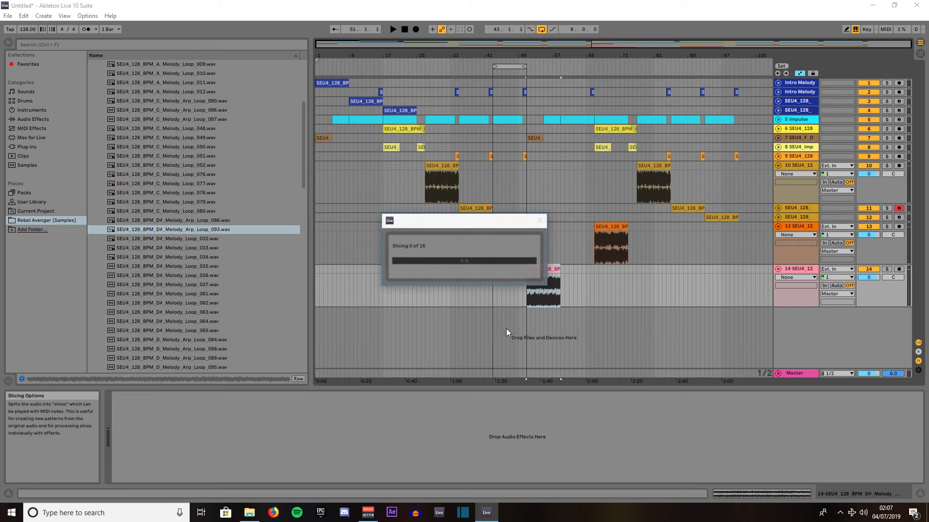
pyautogui.moveTo(536, 310); pyautogui.dragTo(570, 312)
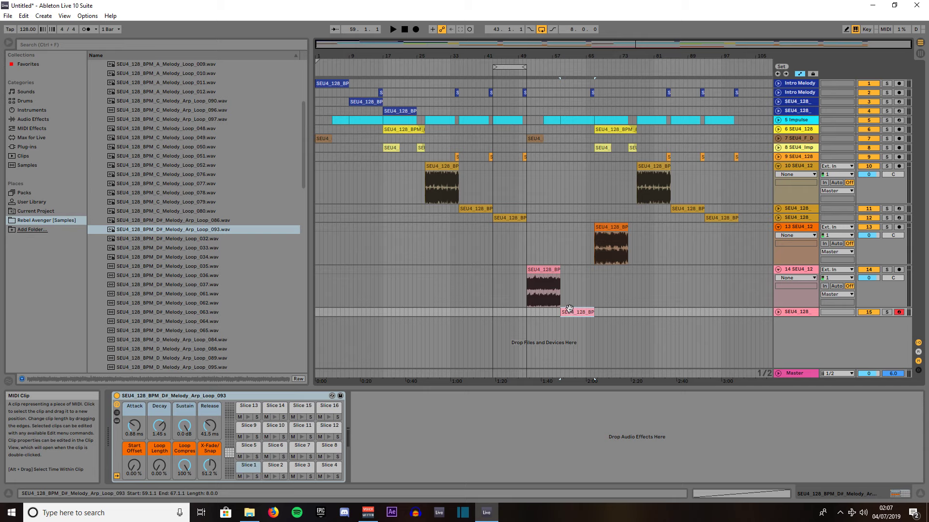
# - Copy the Utility effect with 7.00 dB gain from track 3 to track 15, and unfold track 15 with its MIDI clip selected
pyautogui.click(366, 102)
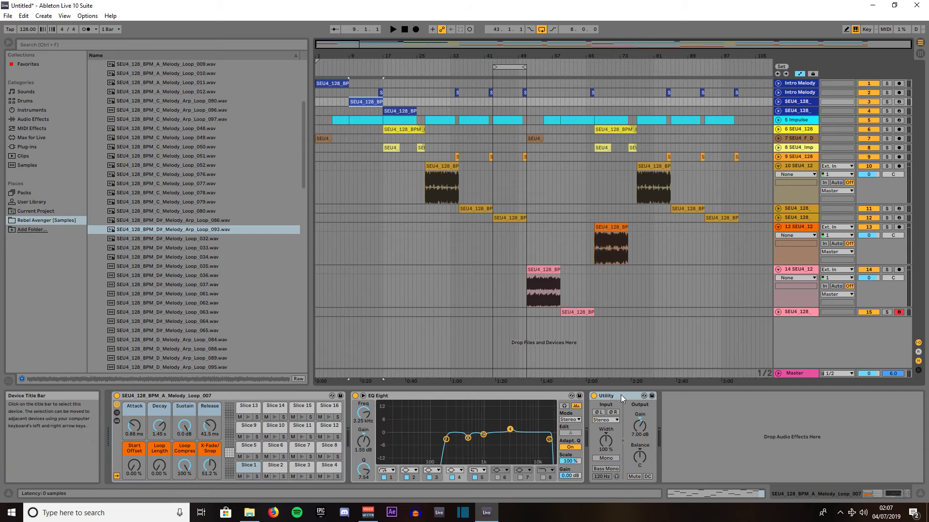
pyautogui.moveTo(623, 398); pyautogui.dragTo(581, 311)
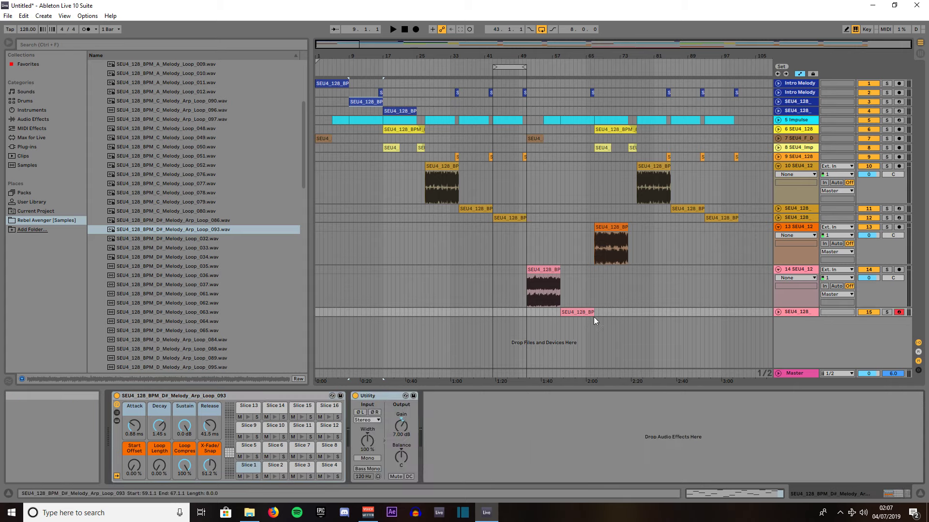
pyautogui.click(778, 312)
pyautogui.click(571, 308)
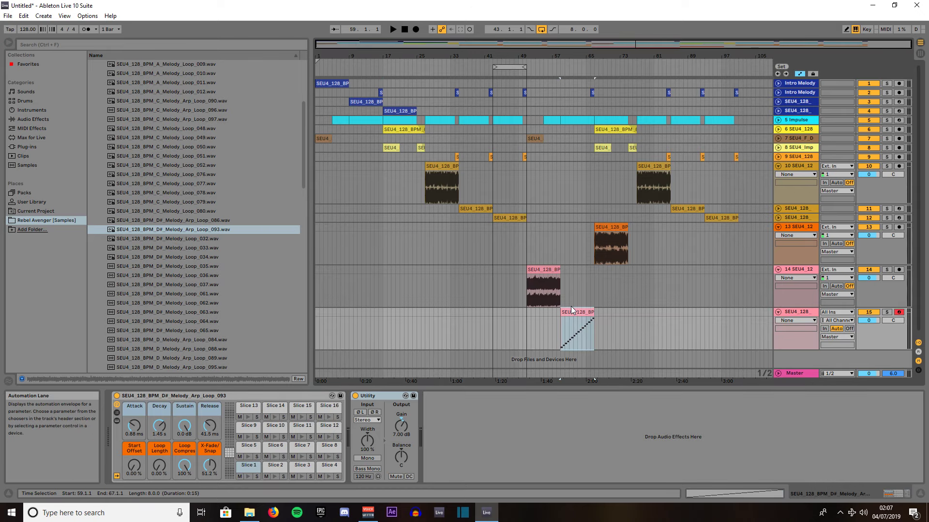
# - Loop the arrangement over the track 15 MIDI clip and open its notes with a fixed 1/2 grid
pyautogui.hotkey('ctrl', 'l')
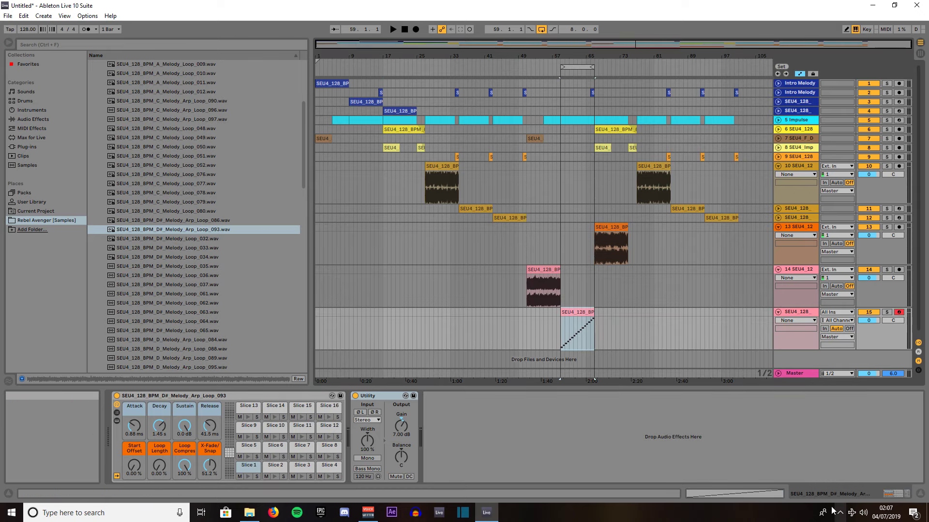
pyautogui.doubleClick(571, 309)
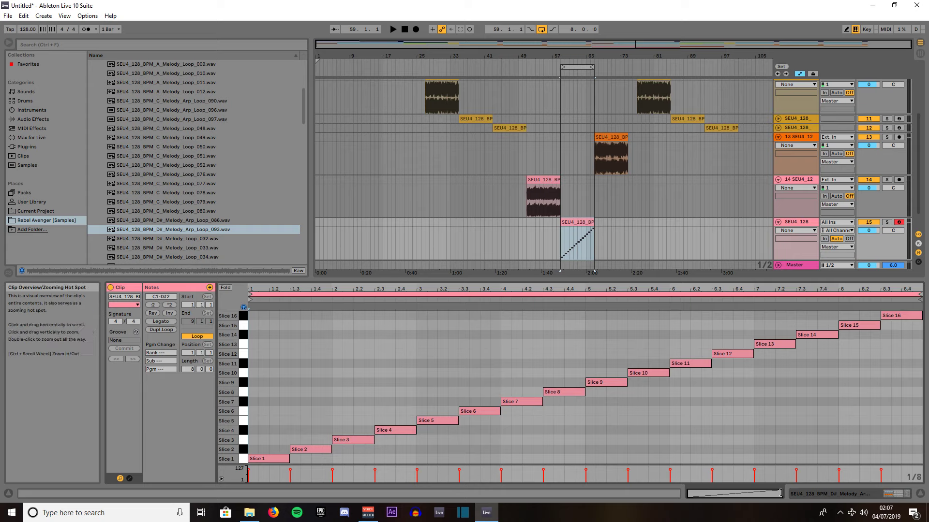
pyautogui.rightClick(363, 347)
pyautogui.click(481, 303)
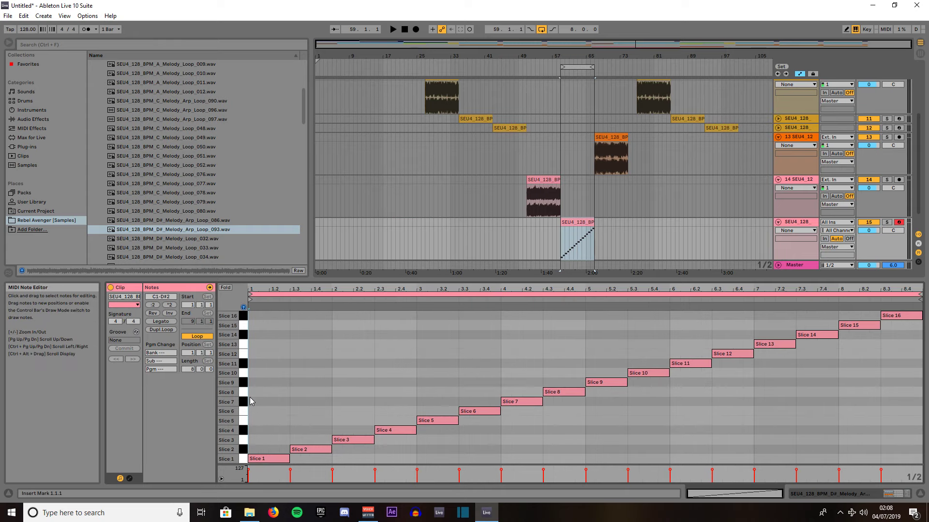
# - Turn on Draw Mode and clear all notes from the sliced Arp_Loop_093 clip
pyautogui.click(290, 399)
pyautogui.press('b')
pyautogui.click(293, 394)
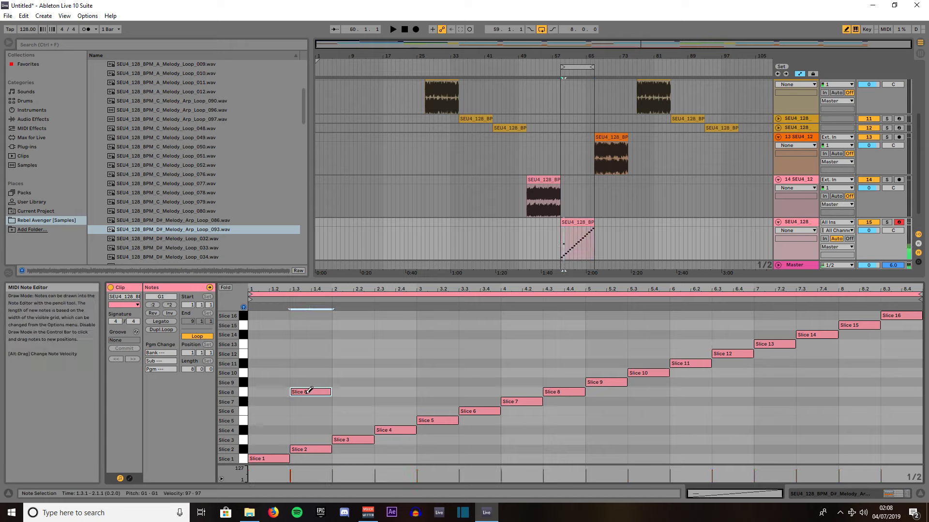
pyautogui.hotkey('ctrl', 'a')
pyautogui.press('Delete')
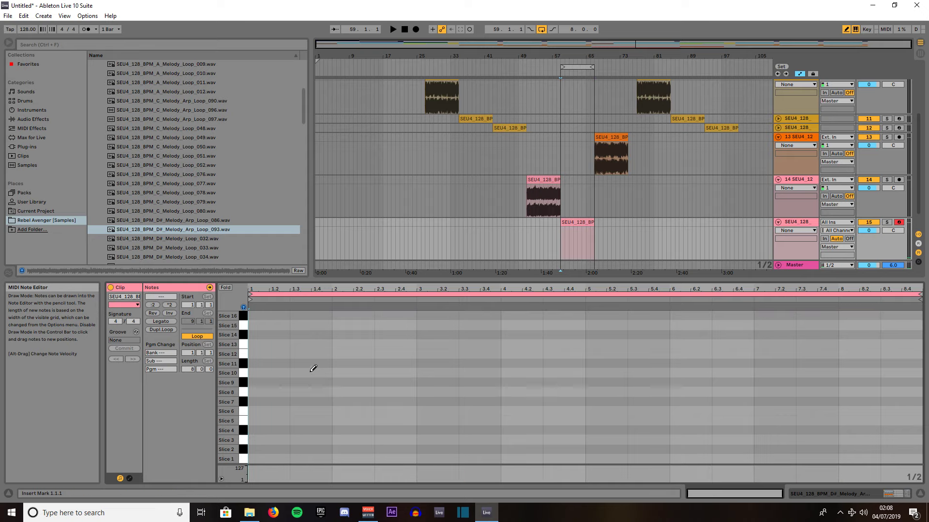
# - Draw half-note slices in the emptied clip, with Slice 8 at 1.1 and Slice 1 at 1.3
pyautogui.click(279, 392)
pyautogui.click(311, 458)
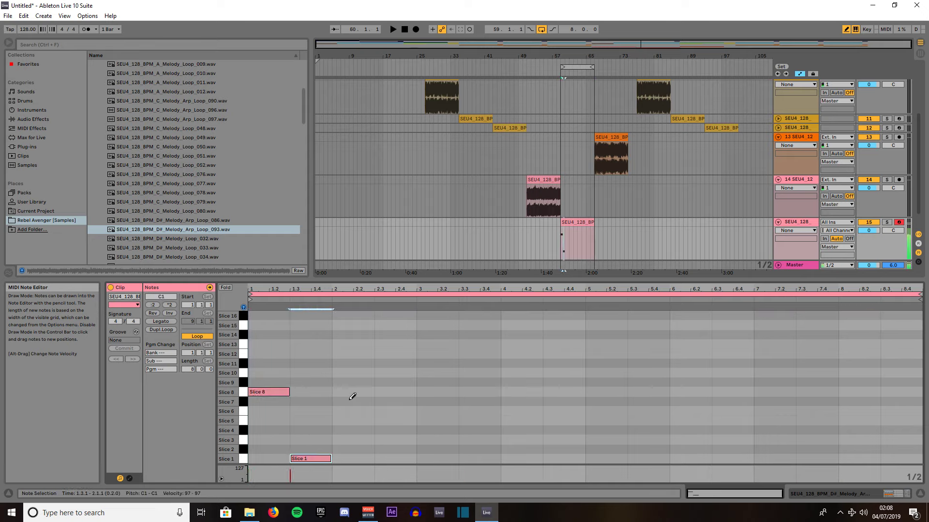
# - Draw consecutive half-bar notes from bar 2 to 5.3 in the MIDI clip on Slices 7, 13, 10, 4, 14, 16 and 8
pyautogui.click(352, 402)
pyautogui.click(394, 344)
pyautogui.click(435, 392)
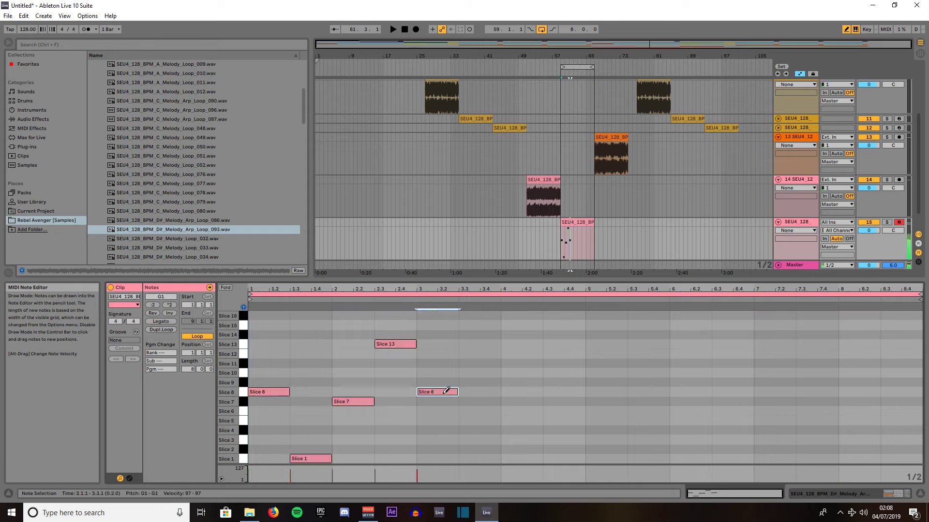
pyautogui.moveTo(446, 390); pyautogui.dragTo(444, 372)
pyautogui.click(473, 430)
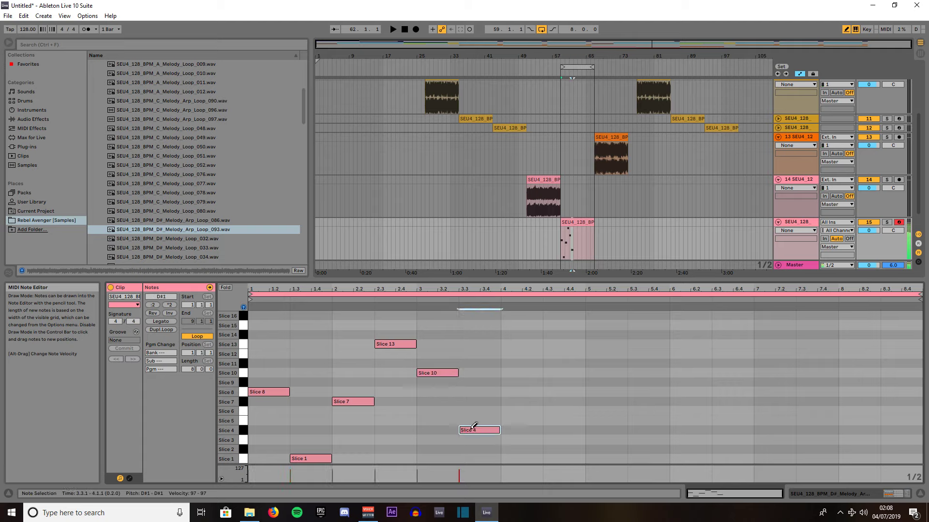
pyautogui.click(518, 335)
pyautogui.click(578, 315)
pyautogui.click(603, 391)
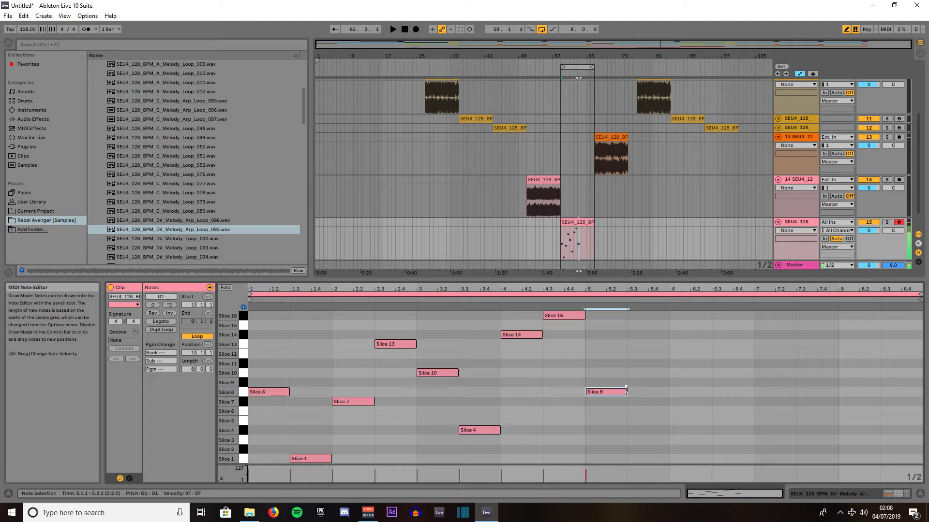
# - Fill the rest of the eight-bar MIDI clip with half-bar notes on Slices 12, 4, 9, 13, 15, 7 and 3
pyautogui.click(648, 353)
pyautogui.click(700, 429)
pyautogui.click(722, 382)
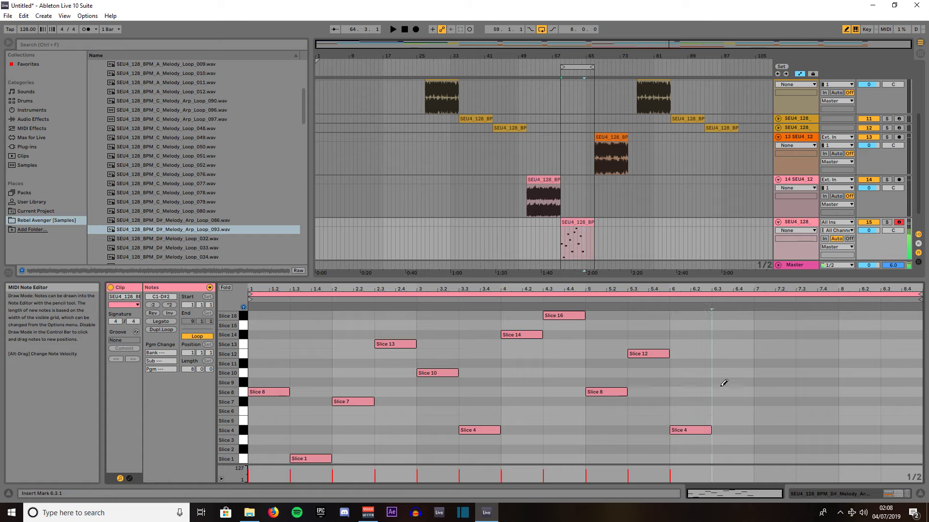
pyautogui.click(776, 344)
pyautogui.click(816, 325)
pyautogui.click(860, 401)
pyautogui.click(902, 440)
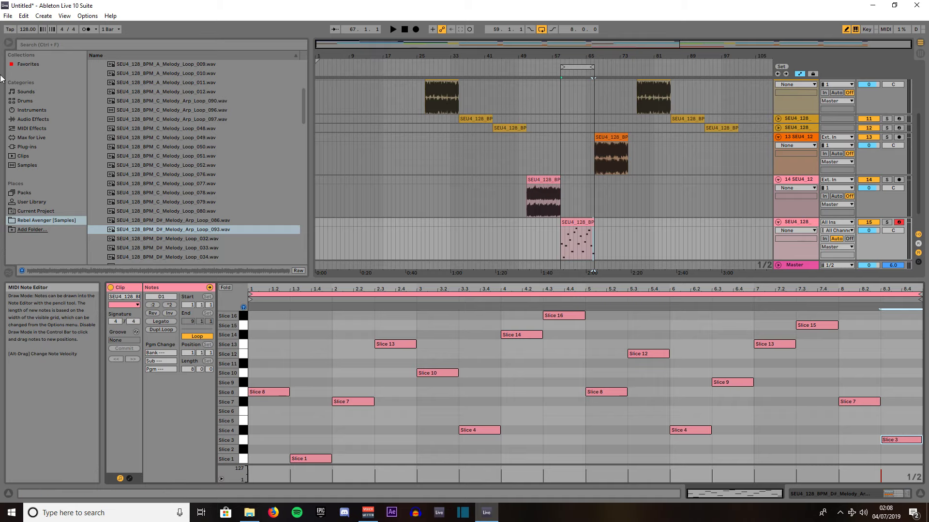
# - Add a Gate audio effect after the Utility on track 15, the sliced Arp Loop 093 track
pyautogui.click(22, 121)
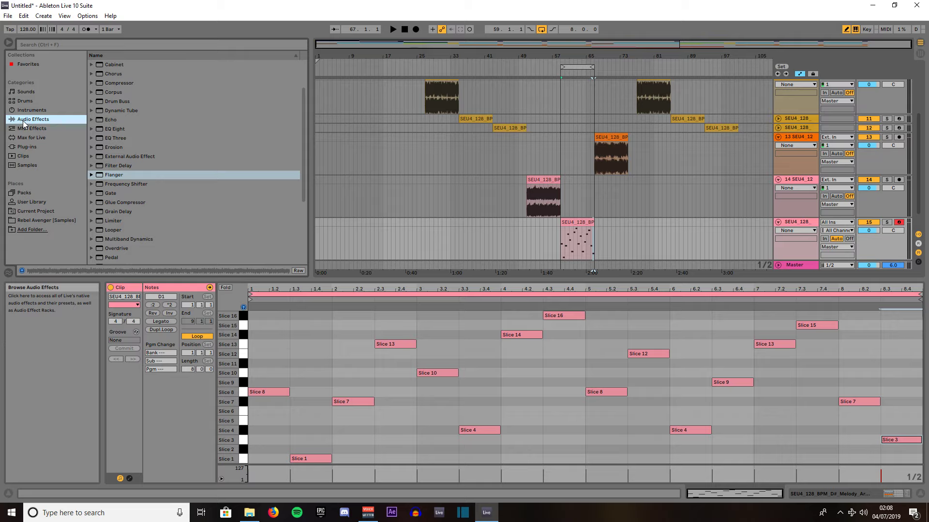
pyautogui.click(109, 194)
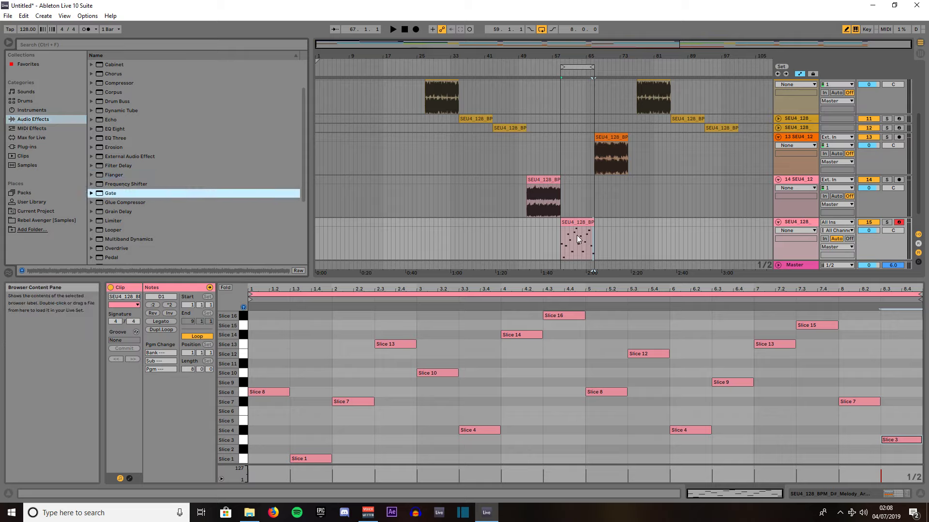
pyautogui.moveTo(577, 235); pyautogui.dragTo(576, 235)
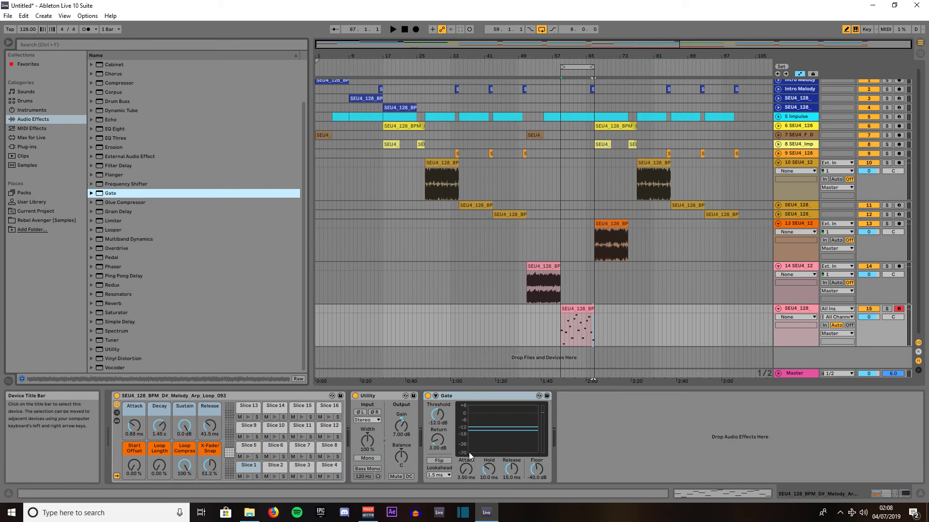
# - Play the loop with track 15 soloed and set its Gate threshold to -11.7 dB
pyautogui.moveTo(441, 421); pyautogui.dragTo(441, 422)
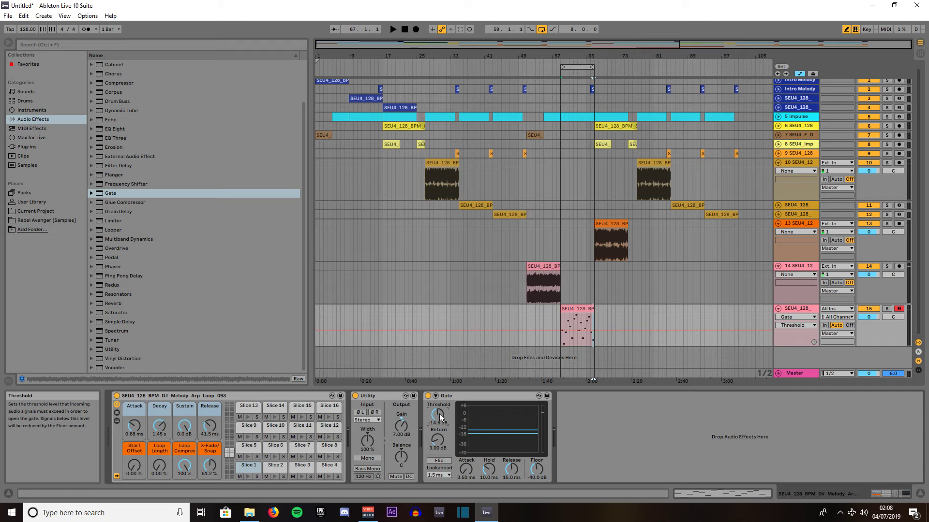
pyautogui.press('space')
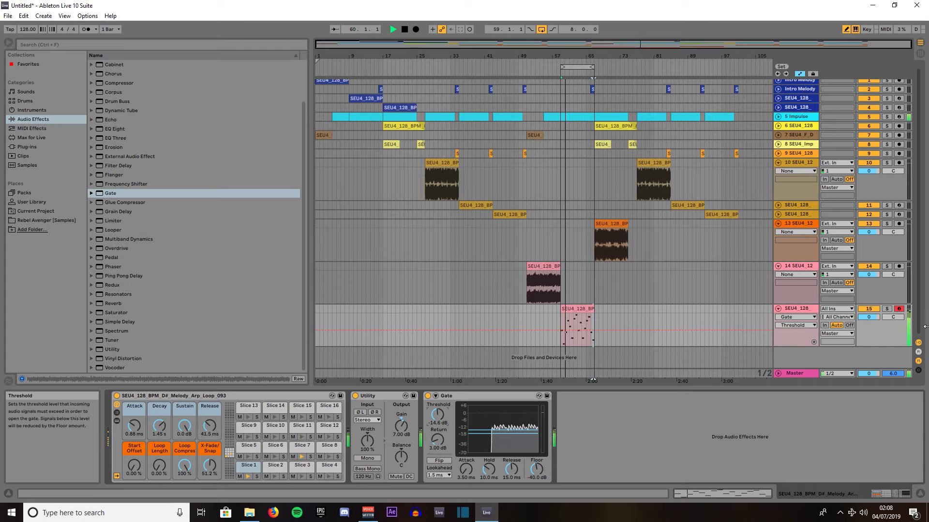
pyautogui.click(886, 310)
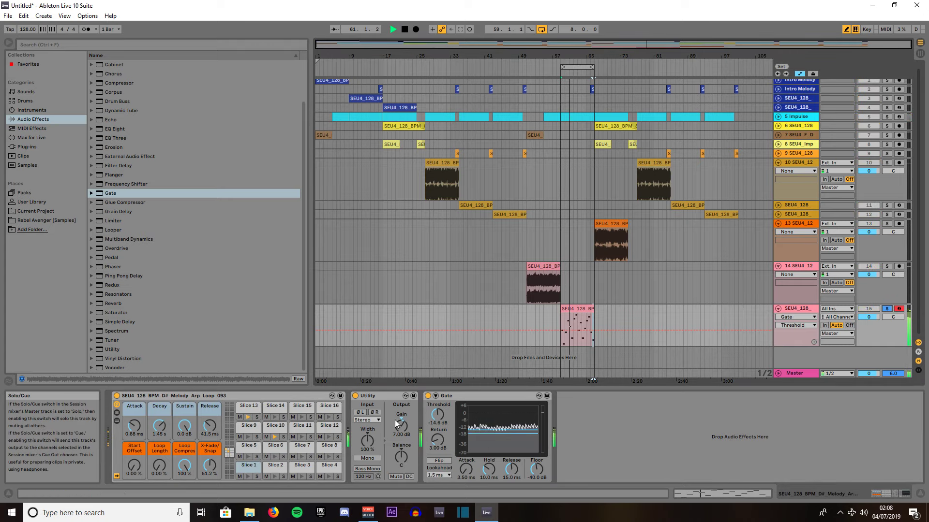
pyautogui.moveTo(435, 419); pyautogui.dragTo(435, 413)
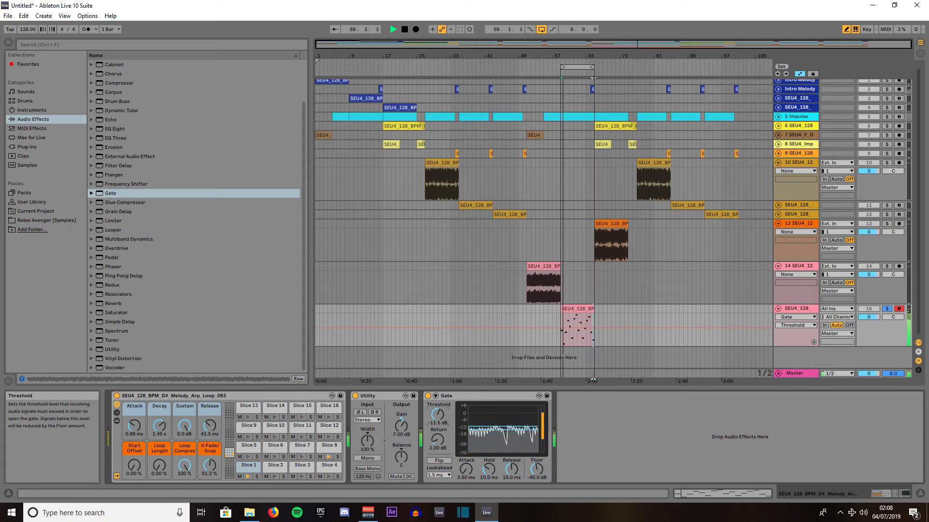
pyautogui.moveTo(435, 413); pyautogui.dragTo(434, 413)
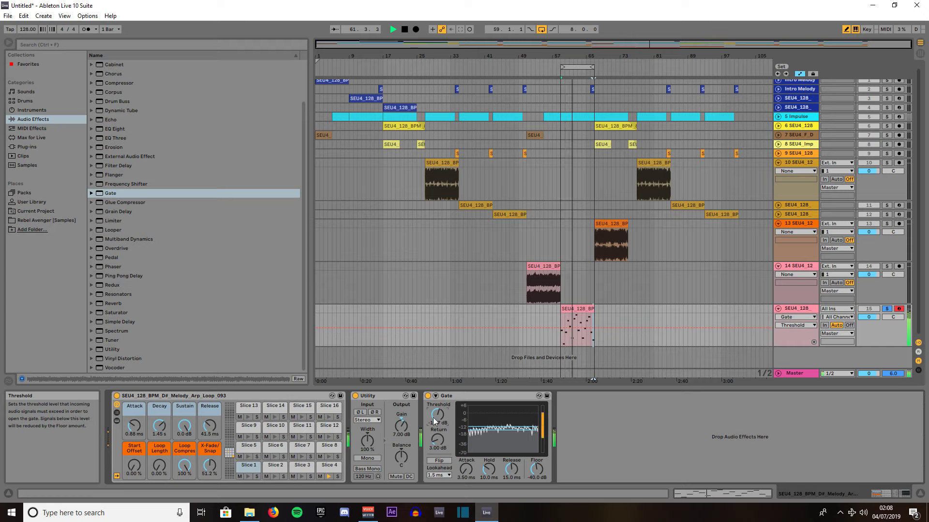
pyautogui.moveTo(434, 417); pyautogui.dragTo(433, 416)
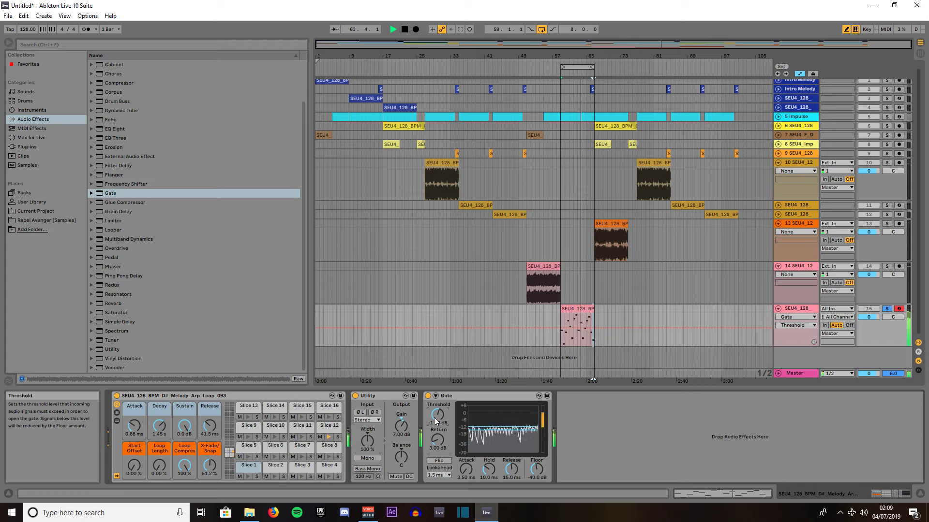
# - Set the Gate's lookahead to 10 ms and its floor to -42.0 dB
pyautogui.click(438, 475)
pyautogui.click(433, 495)
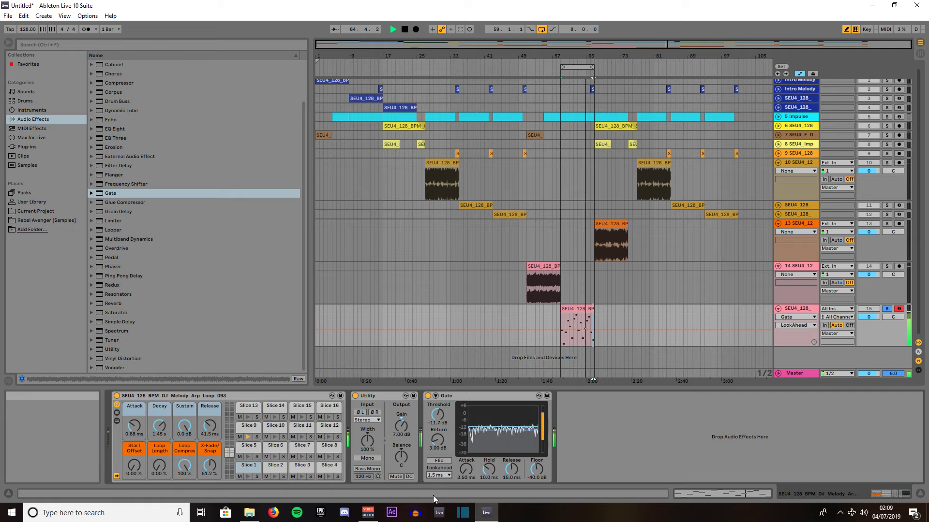
pyautogui.moveTo(535, 468); pyautogui.dragTo(534, 467)
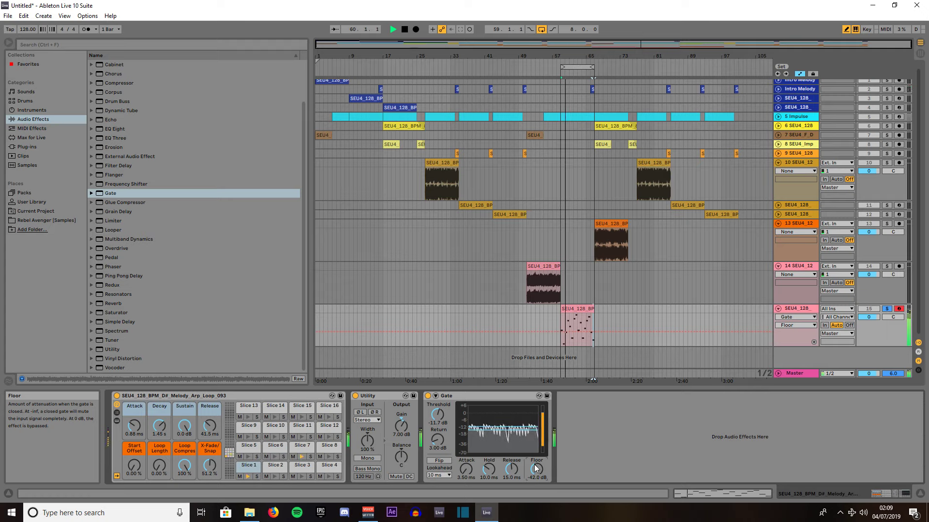
# - Copy the Auto Filter and Amp devices from track 4, the melody clip at bar 17, onto track 13
pyautogui.click(400, 118)
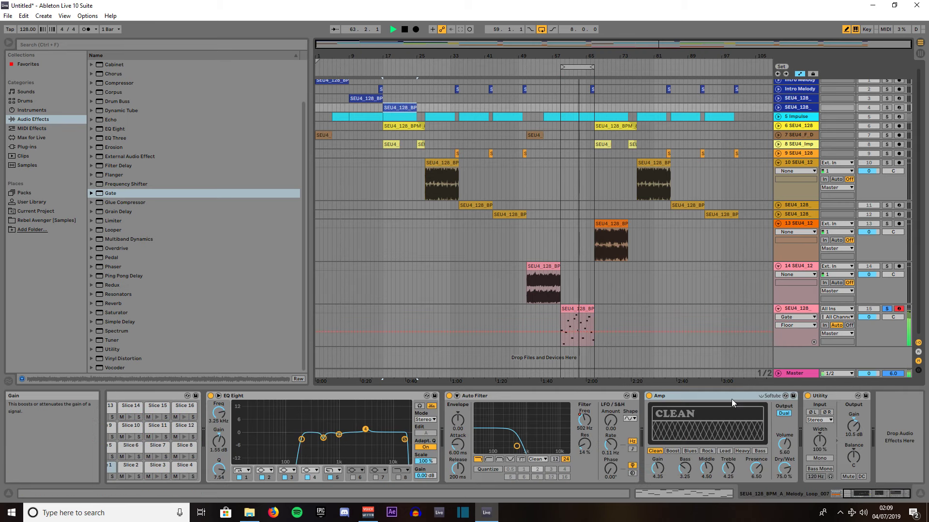
pyautogui.click(703, 397)
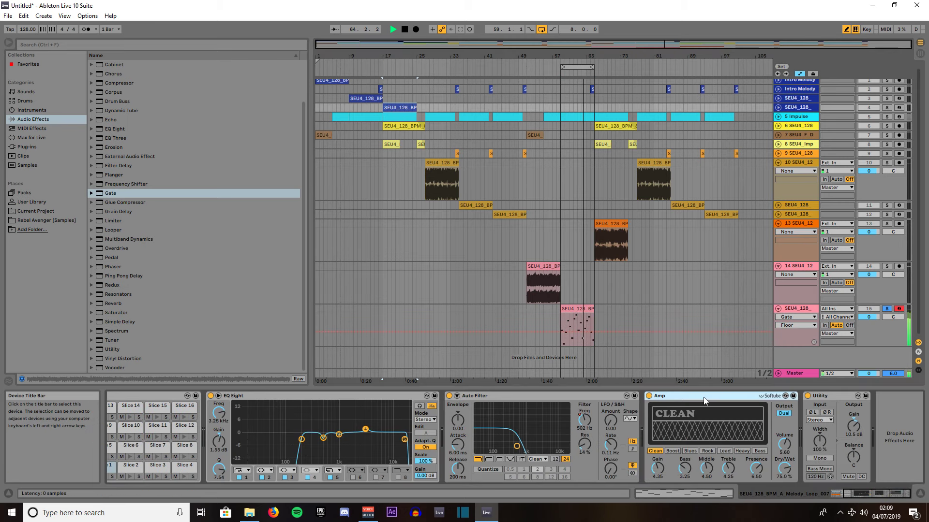
pyautogui.click(533, 396)
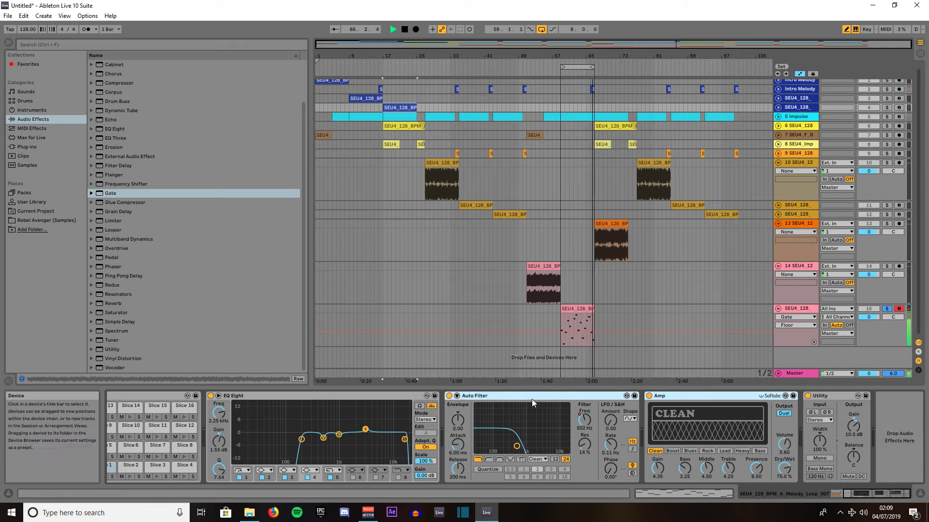
pyautogui.moveTo(531, 398); pyautogui.dragTo(605, 230)
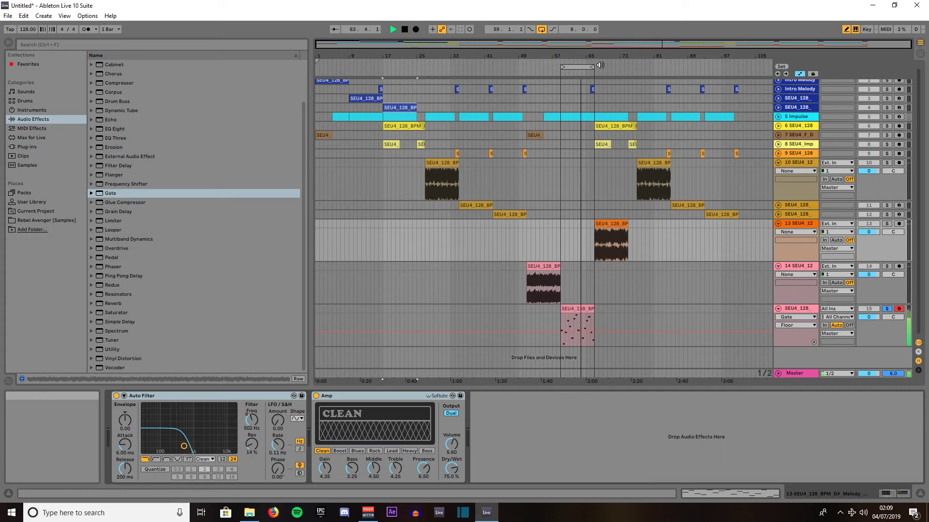
# - Unsolo track 15, play the arrangement from around bar 48 and set track 14's volume to 0.5 dB
pyautogui.click(518, 70)
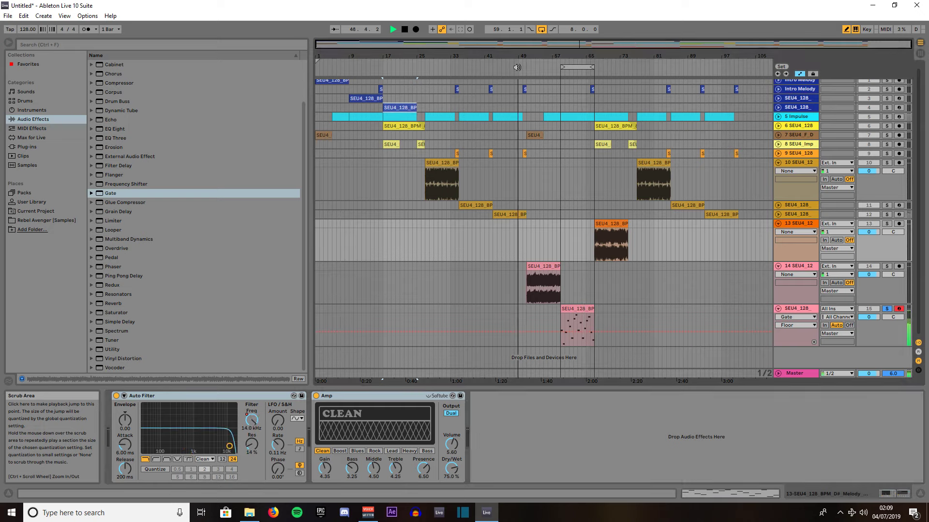
pyautogui.click(887, 309)
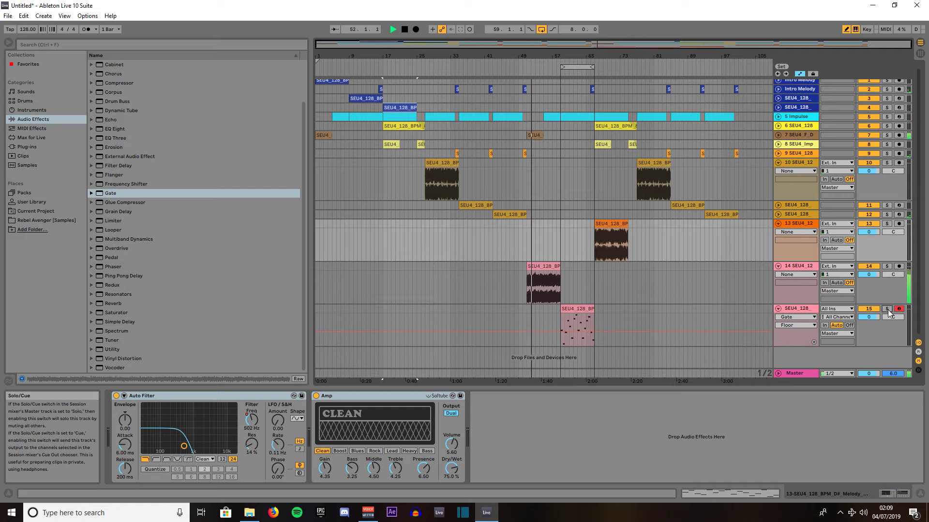
pyautogui.click(585, 312)
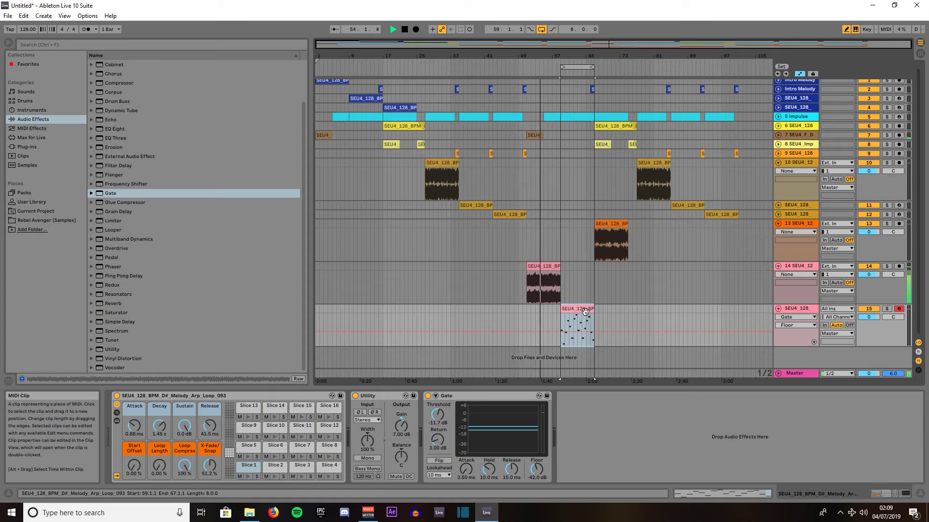
pyautogui.moveTo(869, 275); pyautogui.dragTo(866, 274)
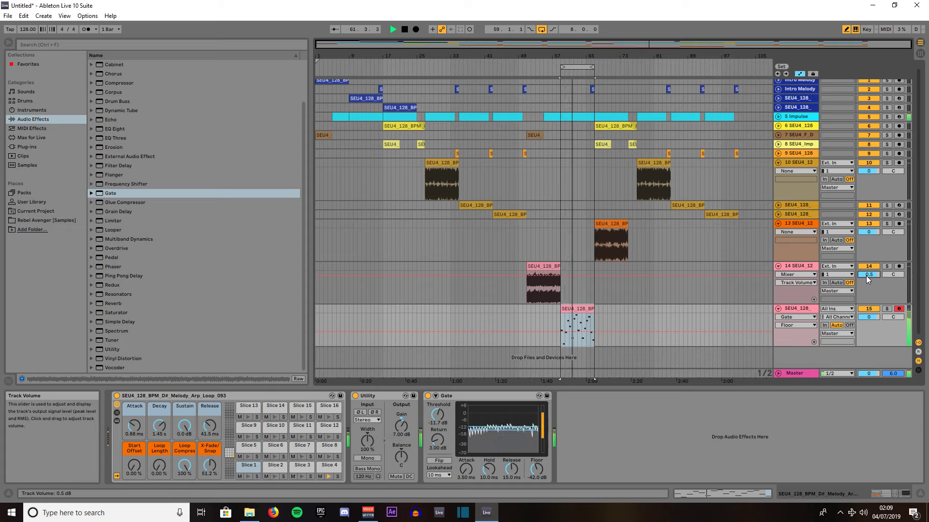
# - Unfold the Impulse track in the arrangement and turn off Draw Mode
pyautogui.click(777, 116)
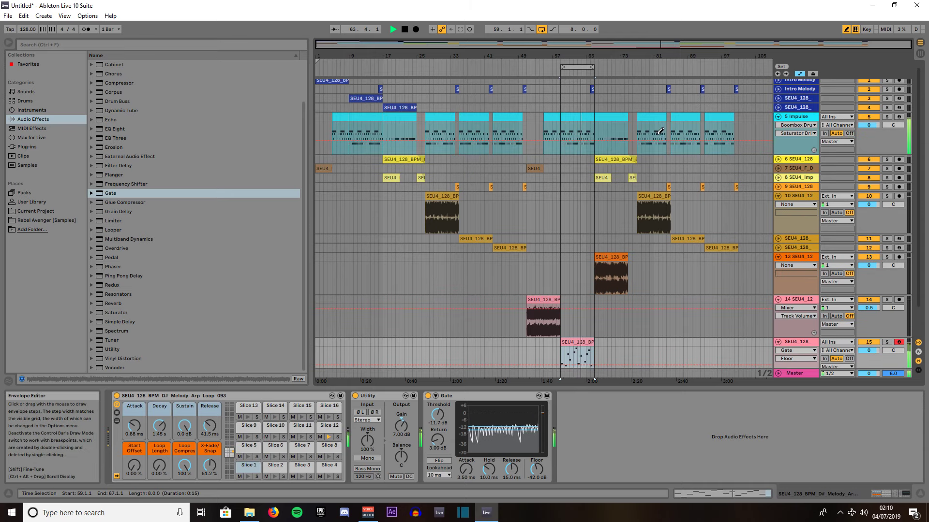
pyautogui.press('b')
# - Extend the arrangement loop from bar 59 to a length of 19 bars and set track 13's volume to 3.0 dB
pyautogui.moveTo(594, 67); pyautogui.dragTo(642, 66)
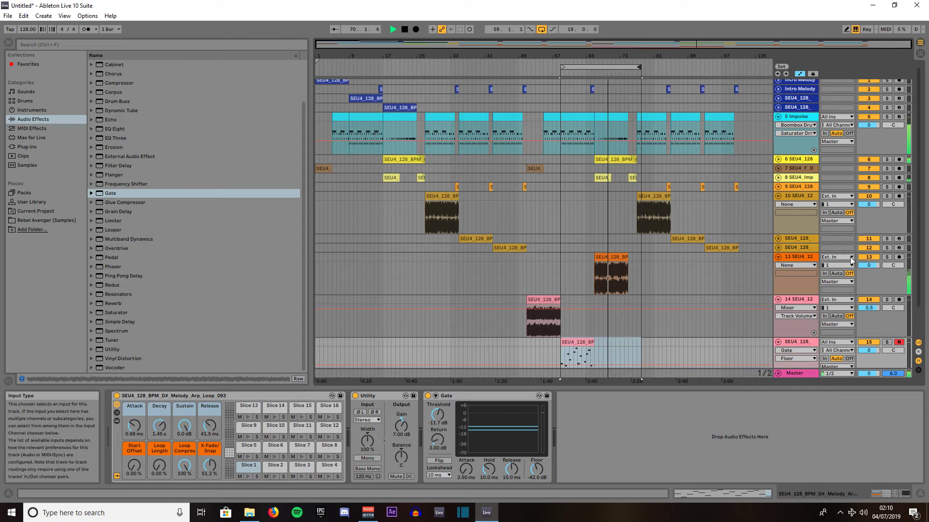
pyautogui.moveTo(868, 266); pyautogui.dragTo(868, 256)
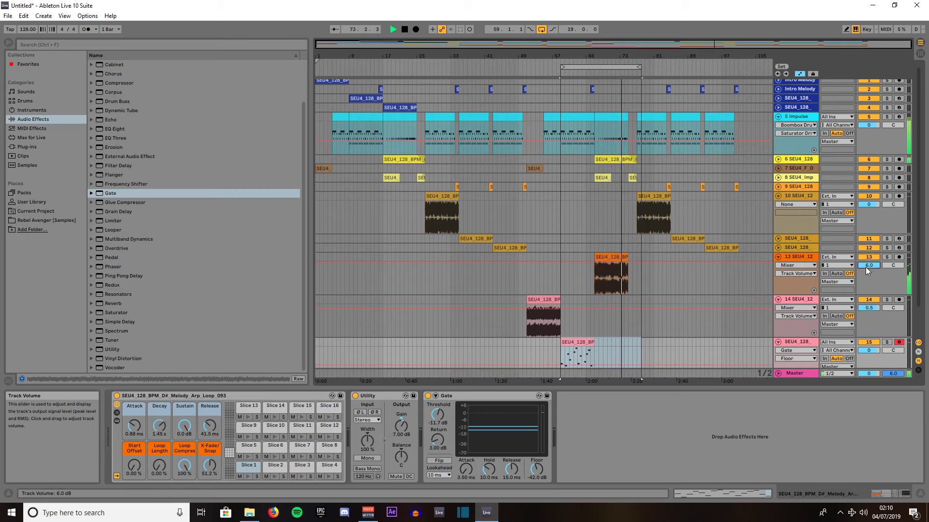
pyautogui.moveTo(866, 268); pyautogui.dragTo(866, 277)
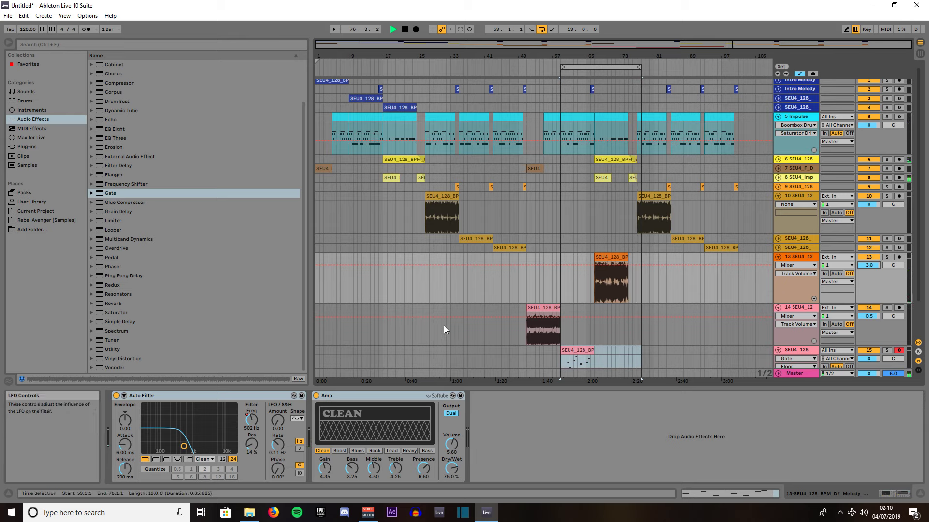
# - Copy the Utility device from track 4 to the end of track 13's device chain
pyautogui.click(411, 108)
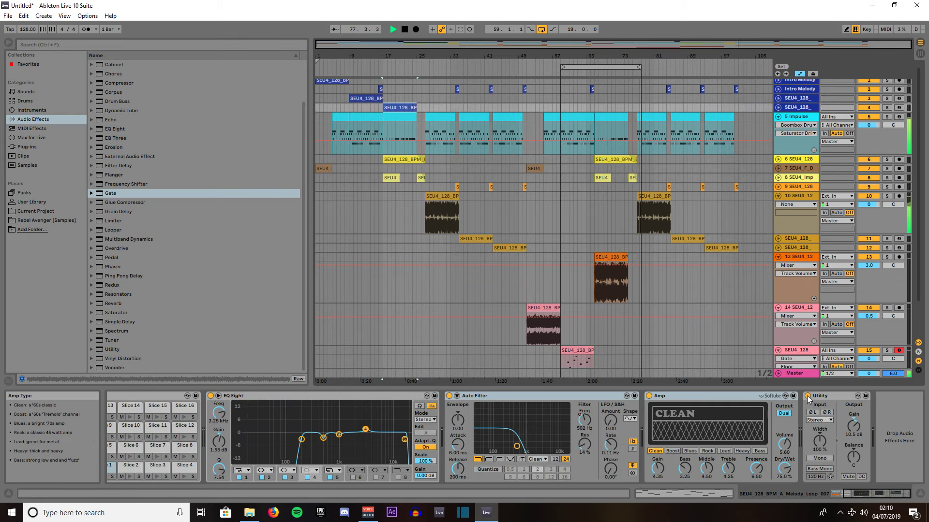
pyautogui.click(614, 274)
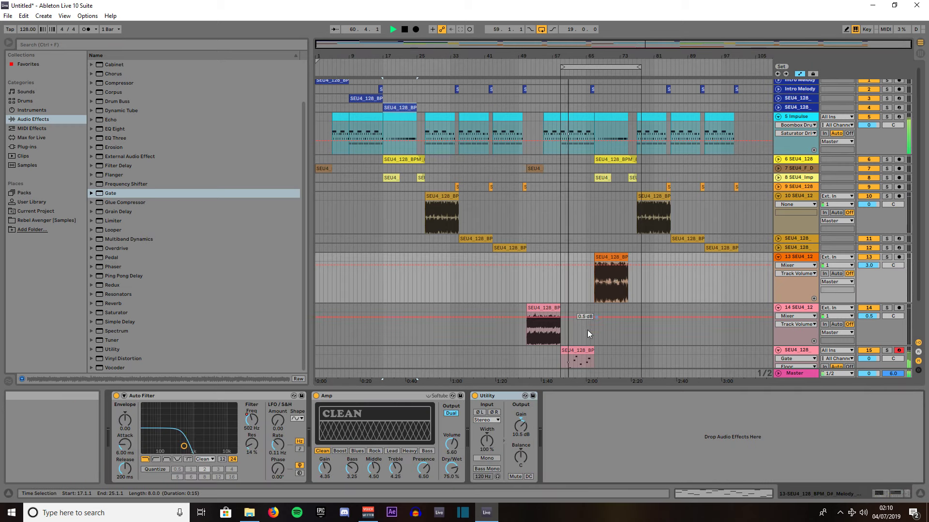
# - Set track 13's Utility gain to 9.00 dB and its track volume to 2.5 dB
pyautogui.moveTo(520, 424); pyautogui.dragTo(520, 435)
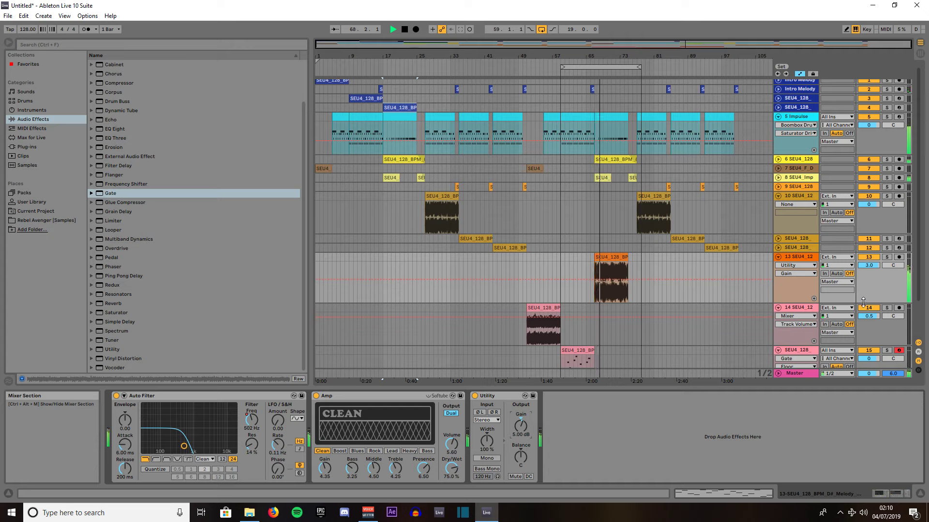
pyautogui.moveTo(521, 425); pyautogui.dragTo(521, 415)
pyautogui.moveTo(873, 266); pyautogui.dragTo(872, 265)
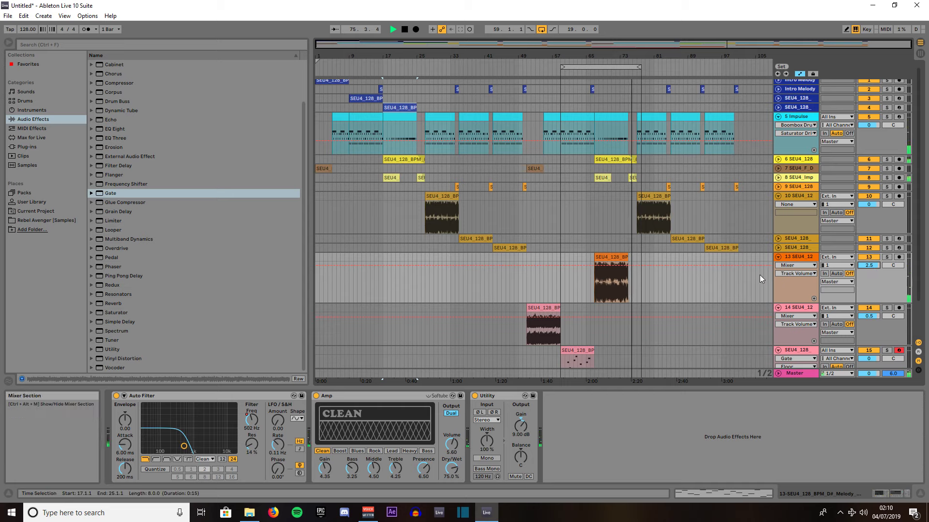
# - Delete the automation of the Auto Filter's frequency on track 13
pyautogui.click(611, 258)
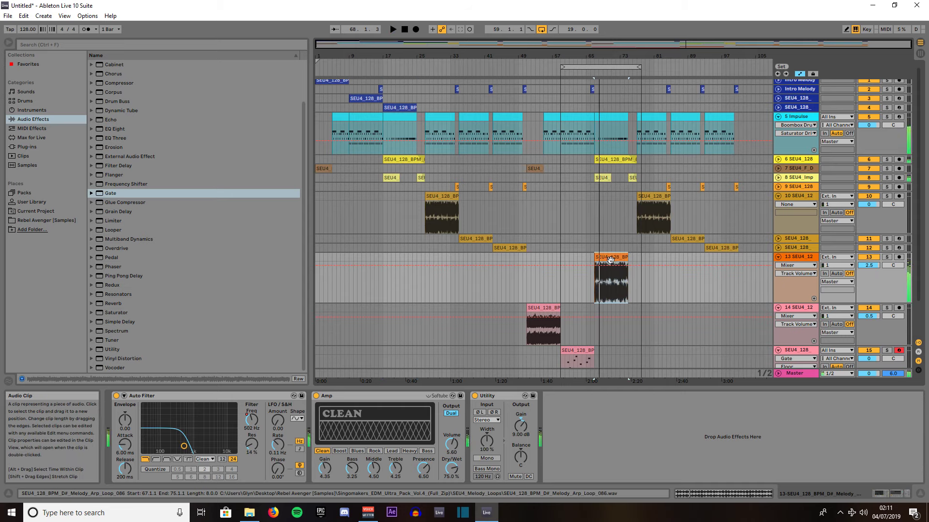
pyautogui.rightClick(251, 414)
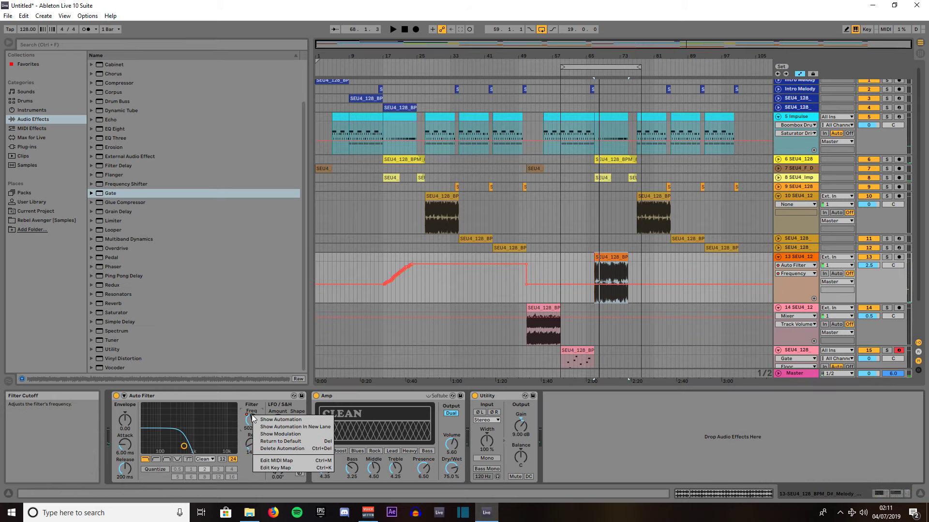
pyautogui.click(276, 448)
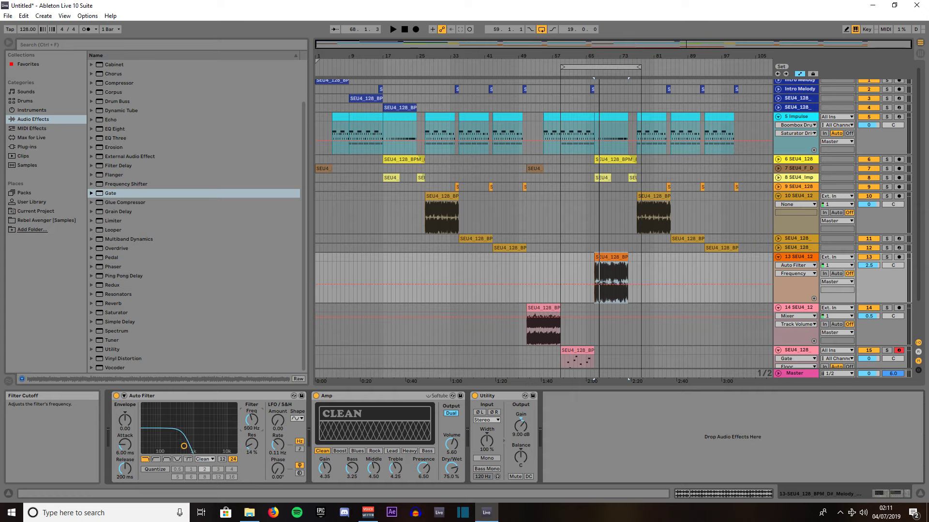
# - Disarm track 15 so that it is excluded from arrangement recording
pyautogui.click(571, 275)
pyautogui.click(416, 29)
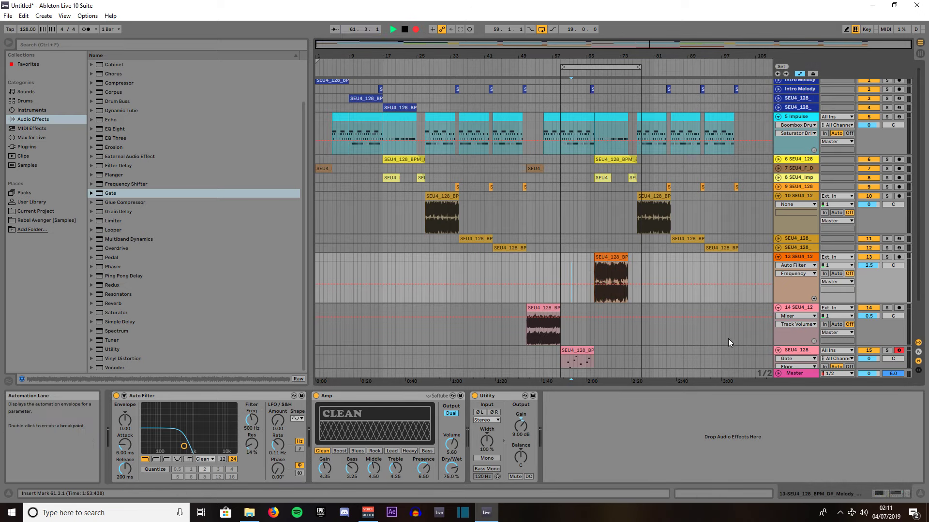
pyautogui.click(897, 351)
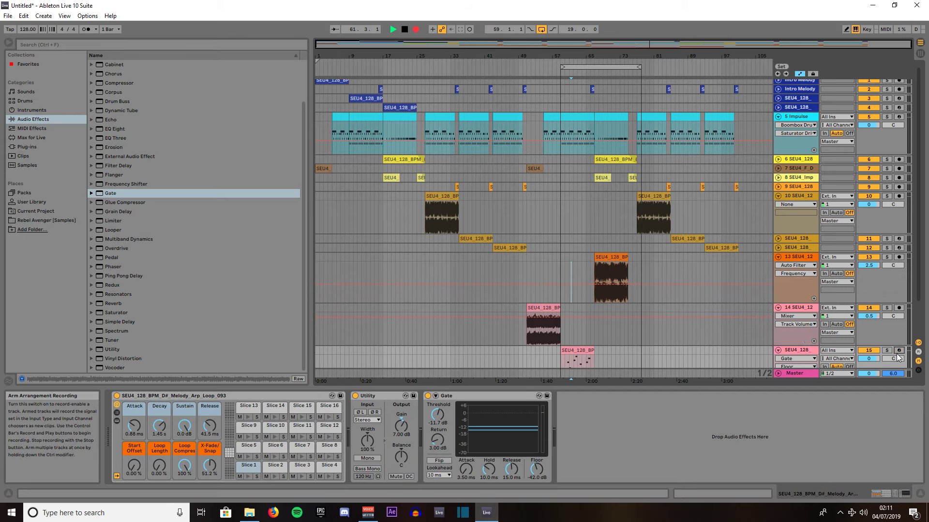
# - Record a rising Auto Filter frequency sweep on track 13 from 500 Hz to 14.2 kHz, across the clip starting at bar 67
pyautogui.click(571, 292)
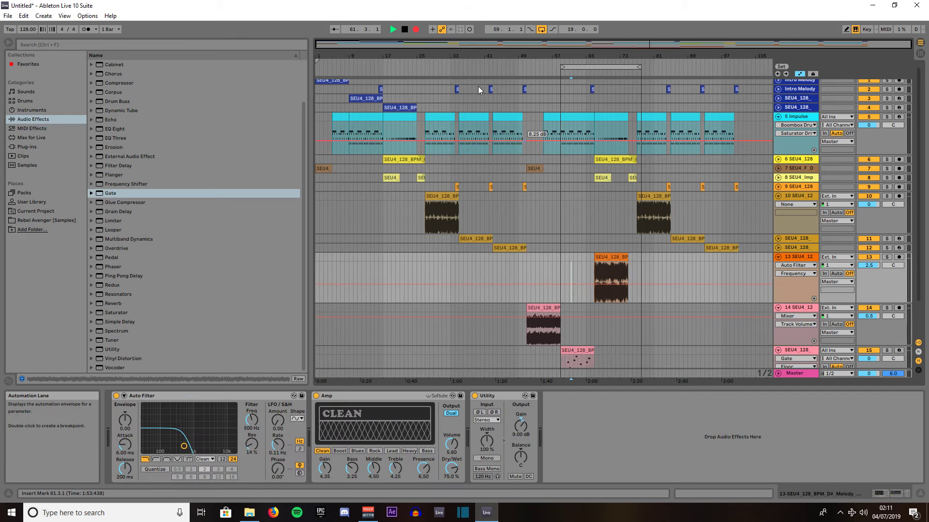
pyautogui.click(416, 30)
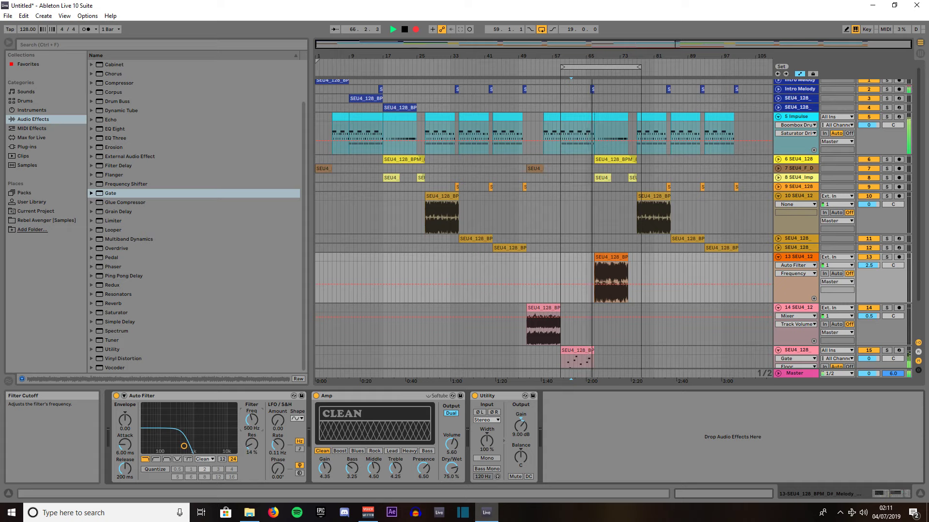
pyautogui.moveTo(251, 420); pyautogui.dragTo(251, 415)
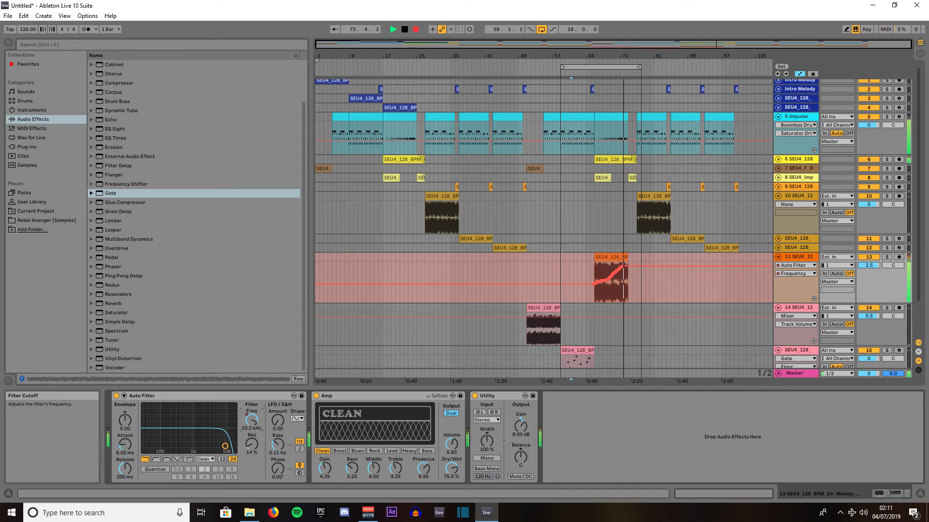
pyautogui.moveTo(249, 423); pyautogui.dragTo(250, 422)
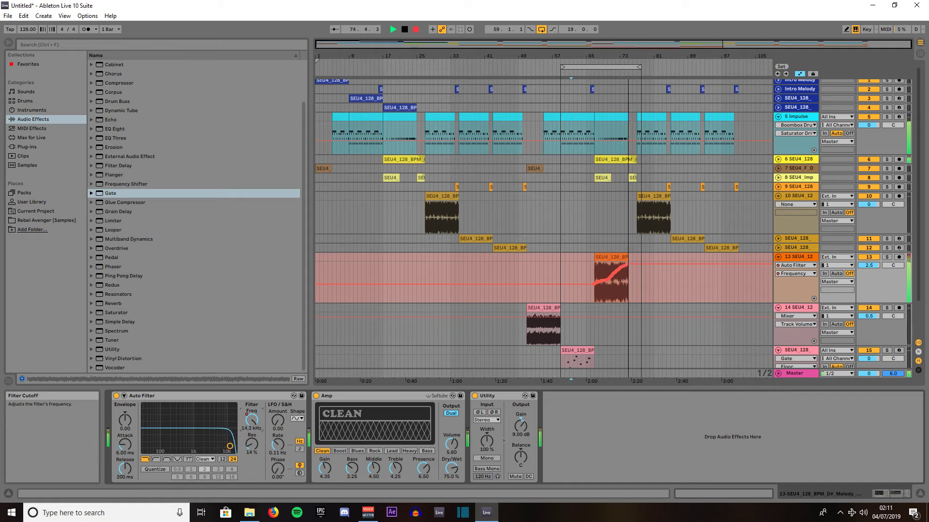
pyautogui.press('space')
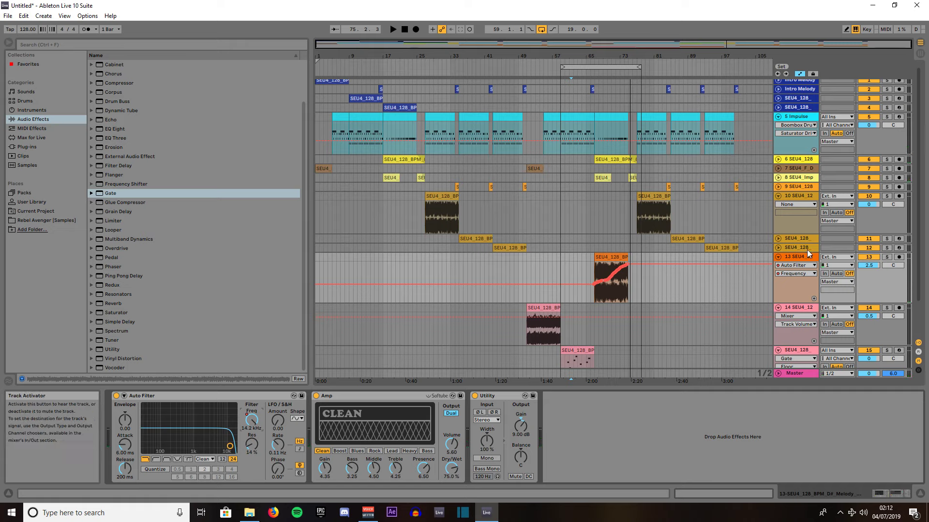
# - Fold tracks 13 and 10, and copy the Gate device from track 15 to the end of track 10's device chain
pyautogui.click(777, 258)
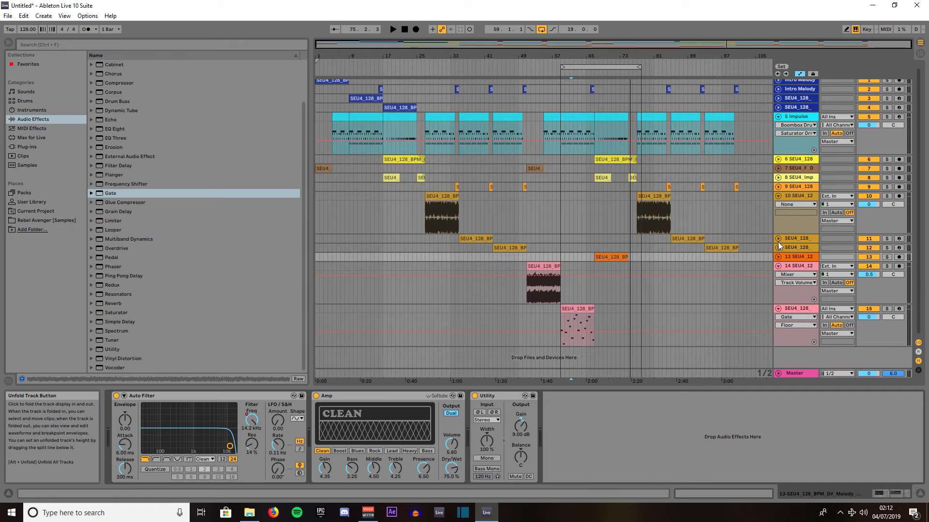
pyautogui.click(777, 196)
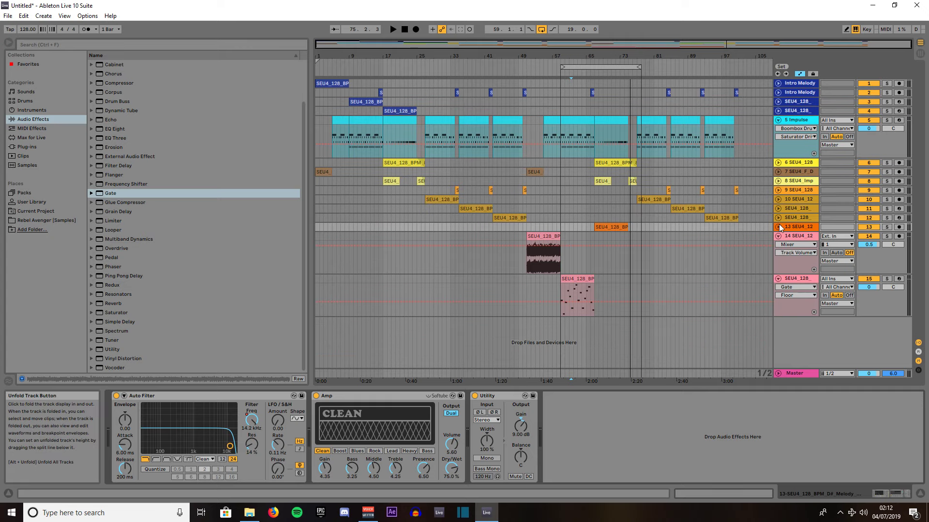
pyautogui.click(583, 290)
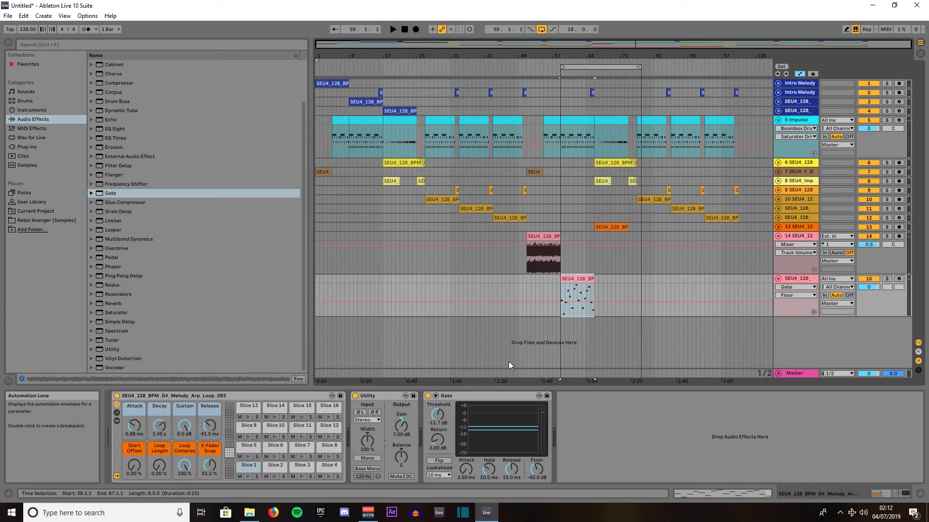
pyautogui.click(473, 396)
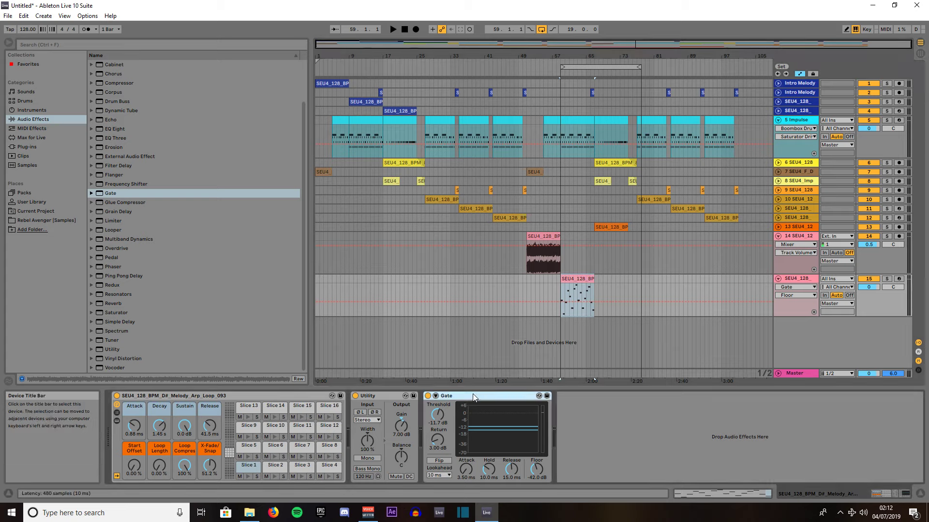
pyautogui.click(646, 200)
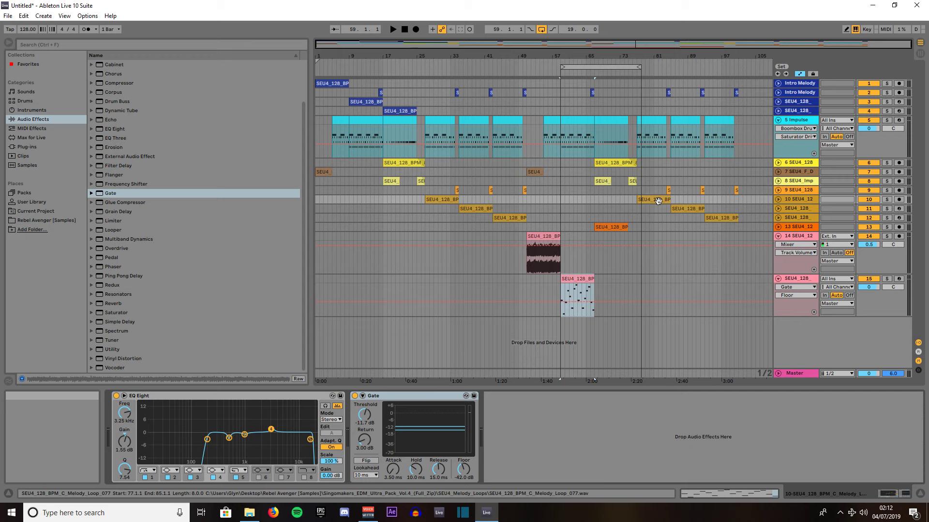
# - Shorten the arrangement loop from bar 59 to a length of 17 bars and play the section after it
pyautogui.click(688, 209)
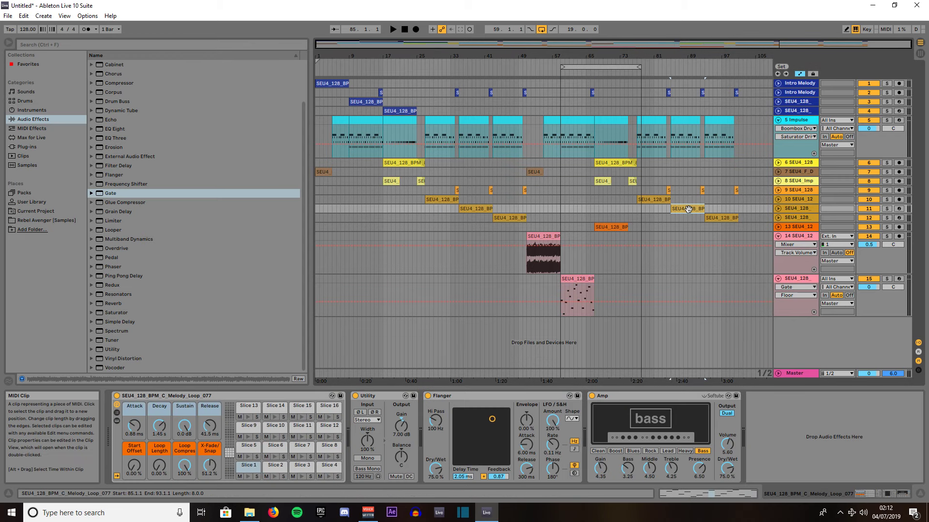
pyautogui.moveTo(640, 67); pyautogui.dragTo(634, 77)
pyautogui.press('space')
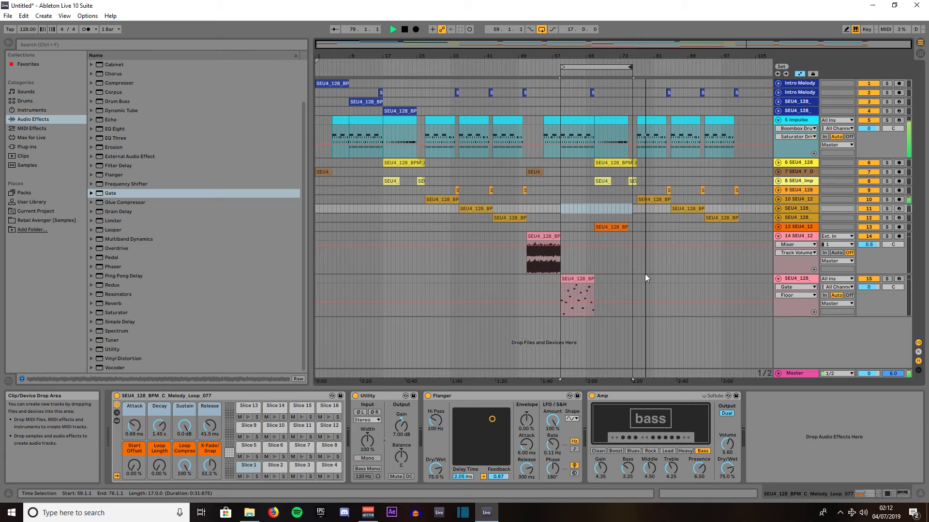
# - Set track 10's Gate threshold to -12.0 dB, return to 2.55 dB and floor to -35.0 dB while listening from bar 77
pyautogui.click(651, 199)
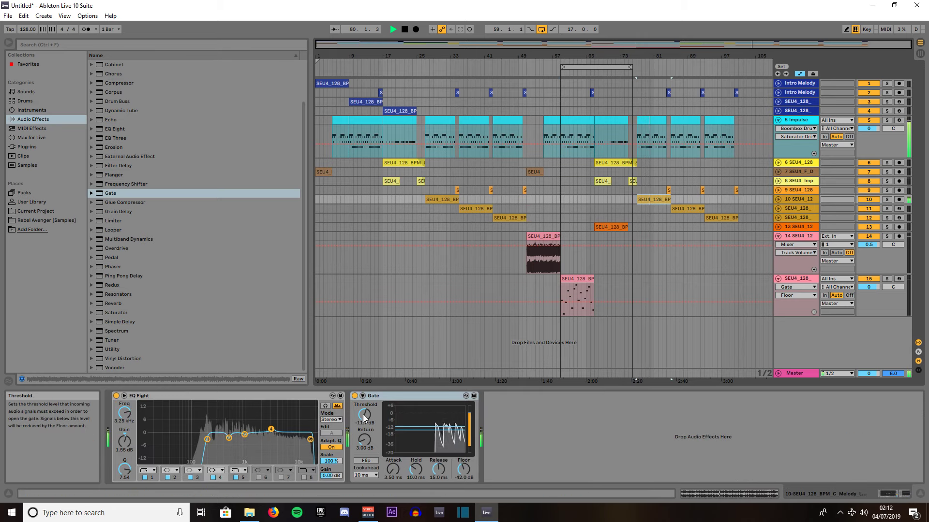
pyautogui.moveTo(363, 419); pyautogui.dragTo(363, 420)
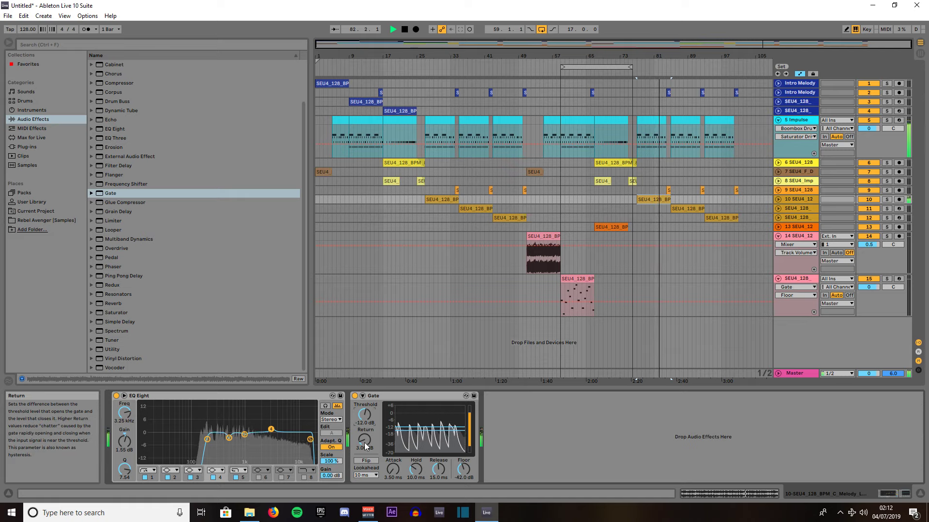
pyautogui.moveTo(365, 445); pyautogui.dragTo(365, 447)
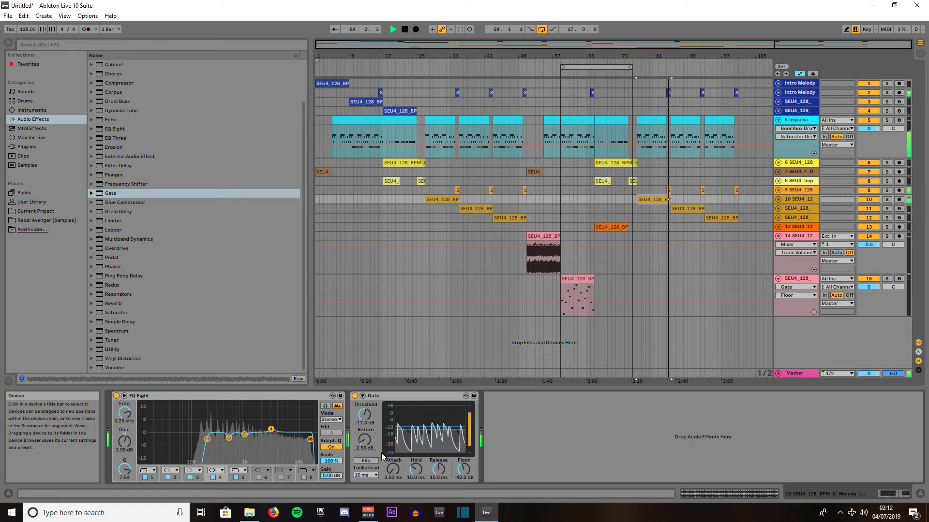
pyautogui.moveTo(463, 469); pyautogui.dragTo(463, 472)
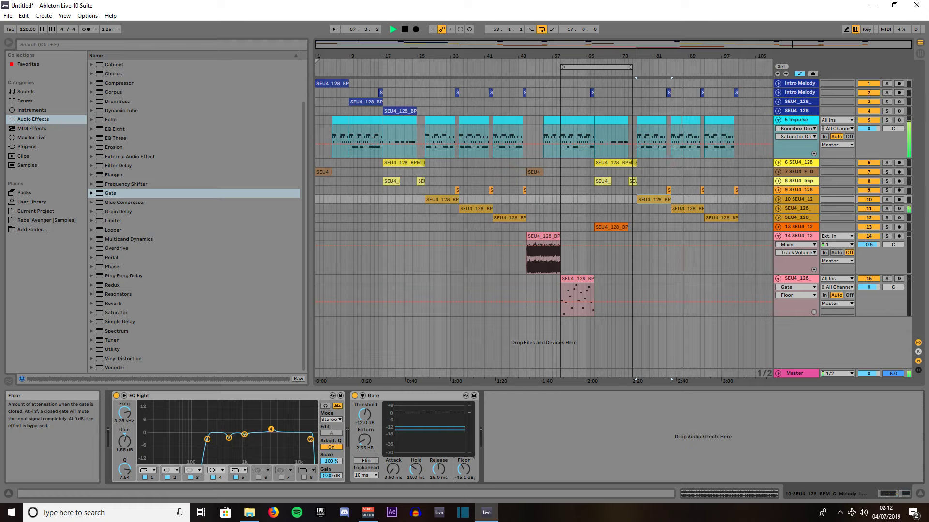
pyautogui.click(649, 80)
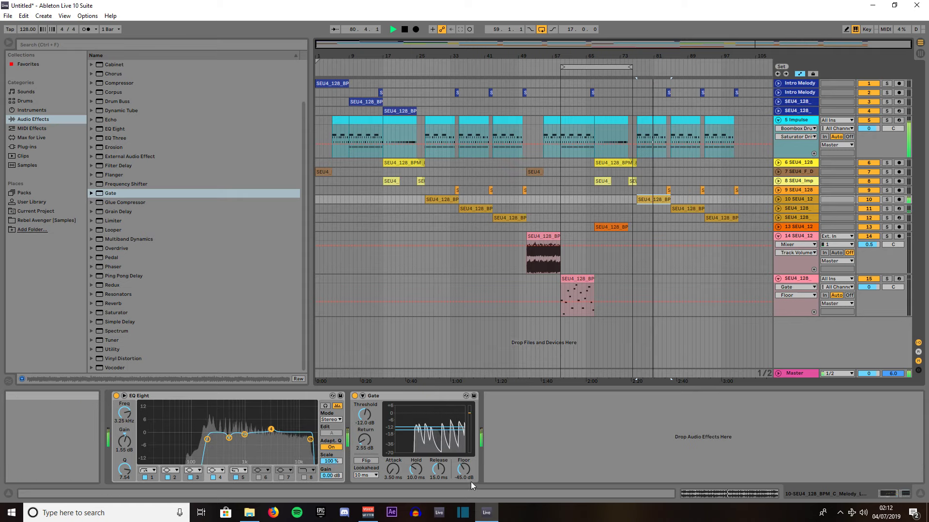
pyautogui.moveTo(472, 485); pyautogui.dragTo(471, 473)
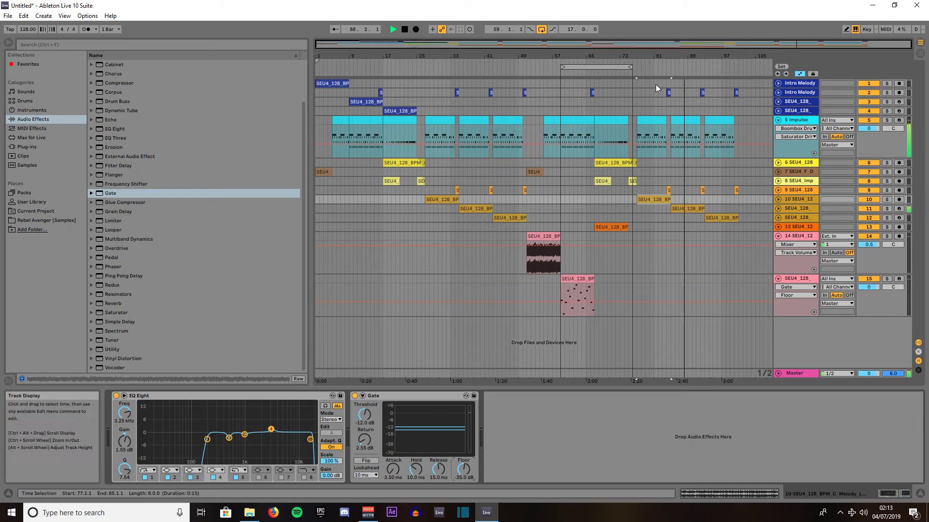
pyautogui.click(634, 73)
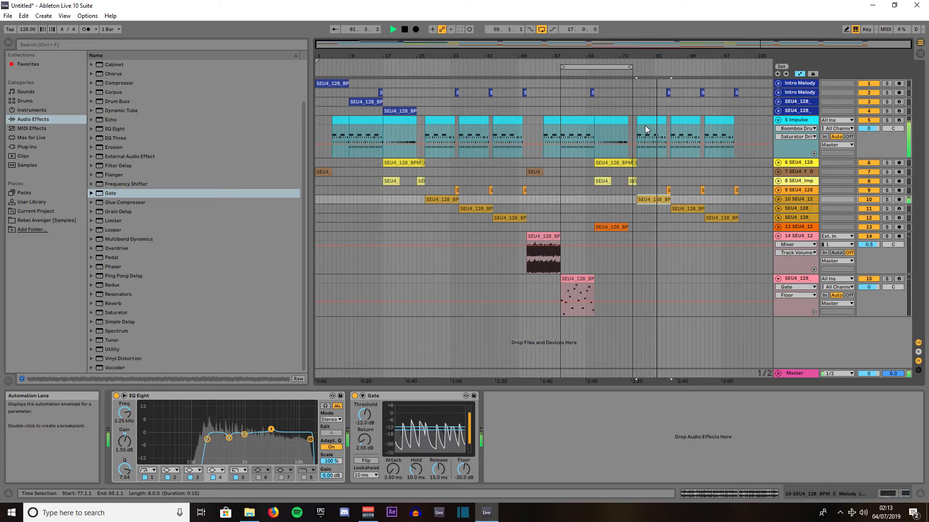
# - Set the Impulse track's volume to -0.1 dB and track 9's volume to 0.5 dB, and stop playback
pyautogui.moveTo(872, 129); pyautogui.dragTo(871, 131)
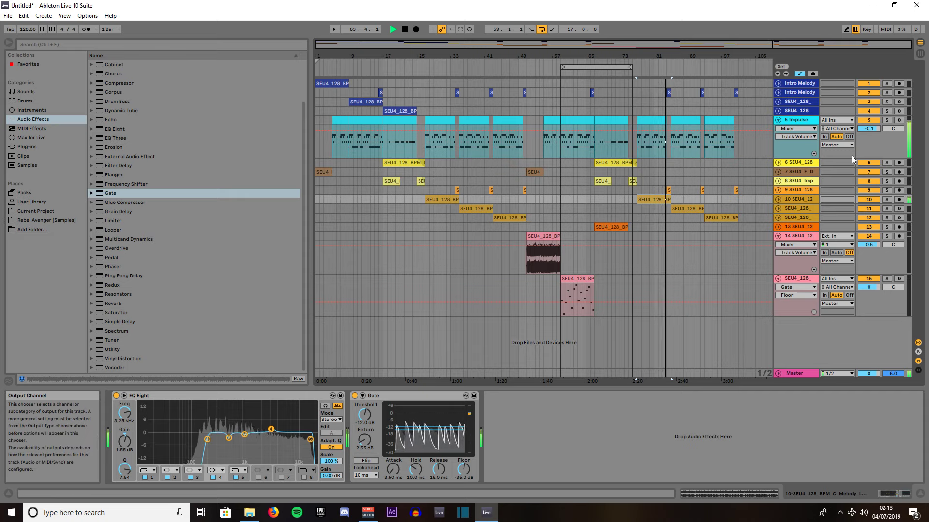
pyautogui.click(778, 190)
pyautogui.moveTo(869, 199); pyautogui.dragTo(868, 193)
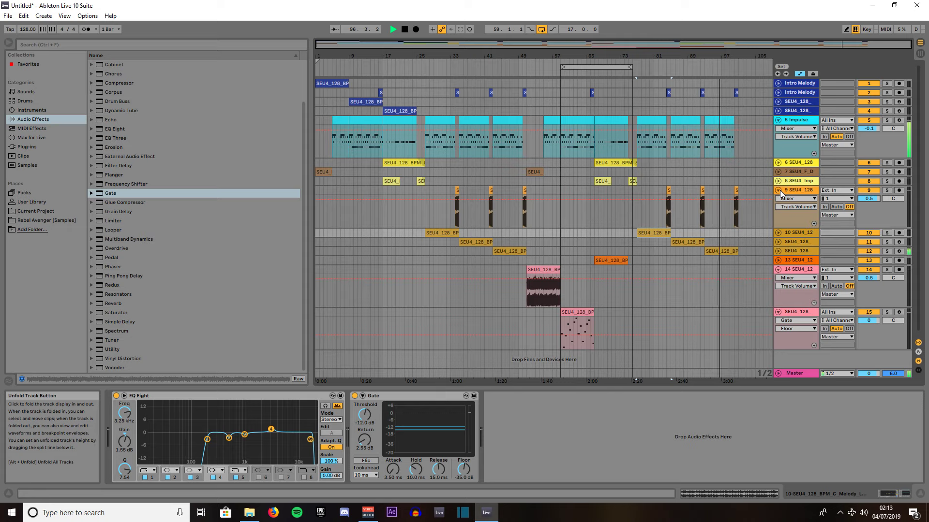
pyautogui.click(778, 191)
pyautogui.press('space')
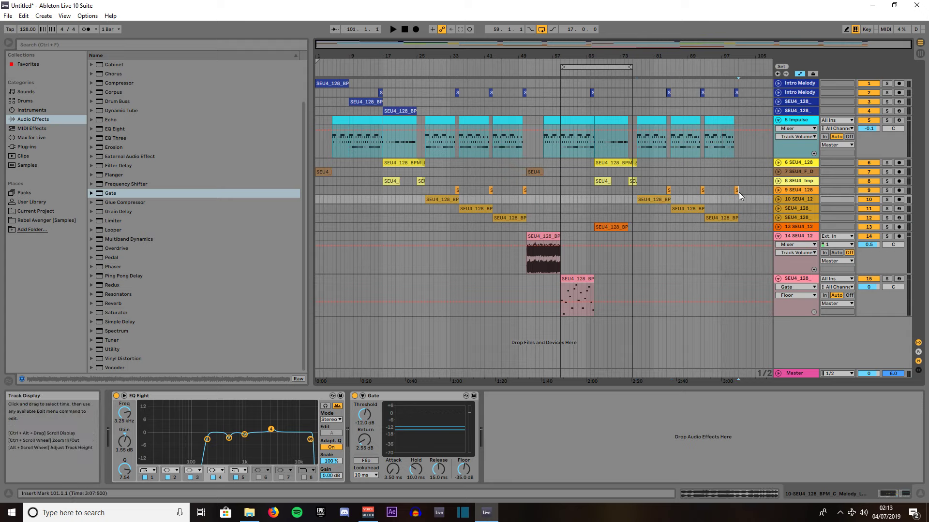
# - Duplicate the bar 93 to 101 section of tracks 5 to 9 twice, at bars 101 and 109
pyautogui.moveTo(738, 193); pyautogui.dragTo(749, 122)
pyautogui.moveTo(763, 45); pyautogui.dragTo(763, 35)
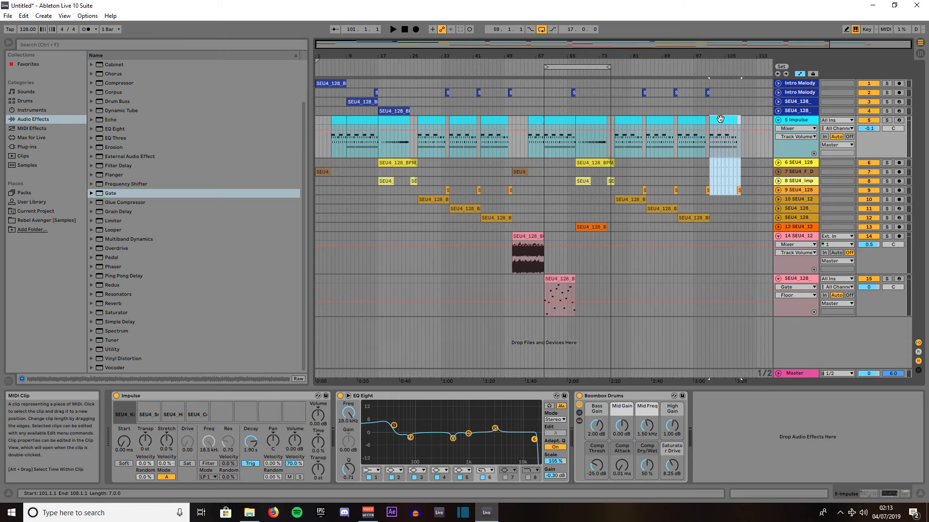
pyautogui.moveTo(718, 123); pyautogui.dragTo(751, 121)
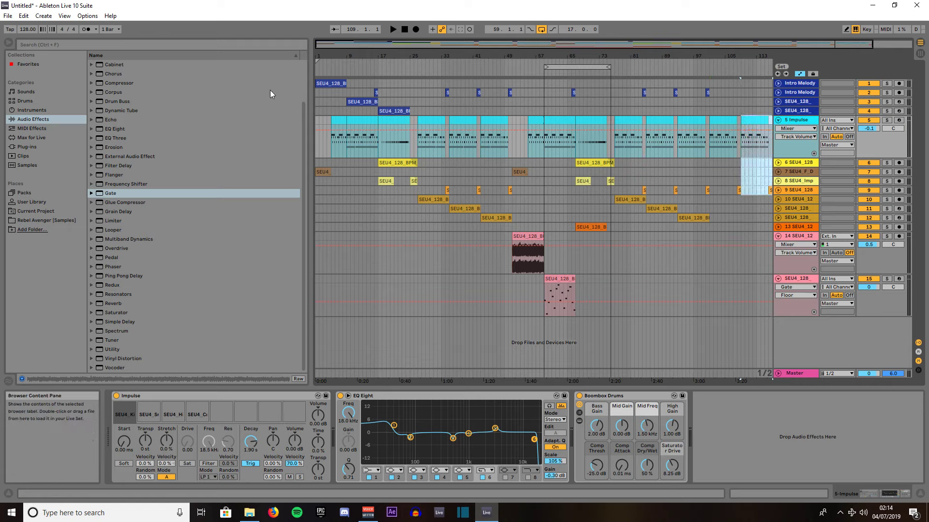
# - Copy the intro melody clips on tracks 1 to 4 from bars 1 to 25 to bar 101
pyautogui.click(412, 116)
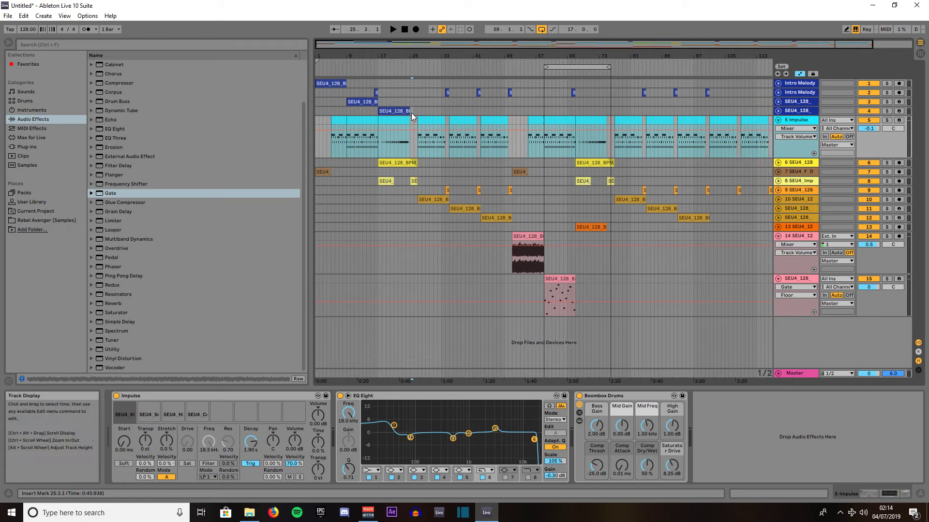
pyautogui.click(410, 111)
pyautogui.moveTo(410, 111); pyautogui.dragTo(308, 79)
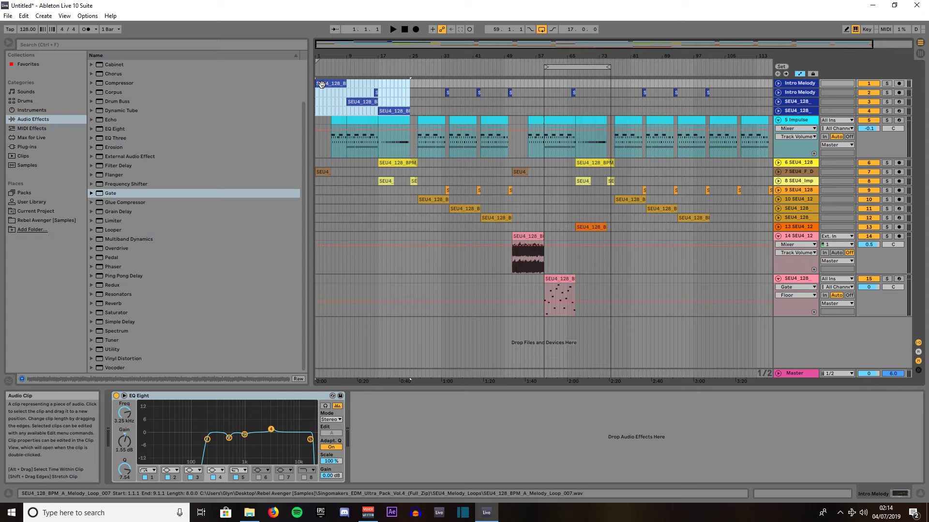
pyautogui.moveTo(321, 84); pyautogui.dragTo(715, 84)
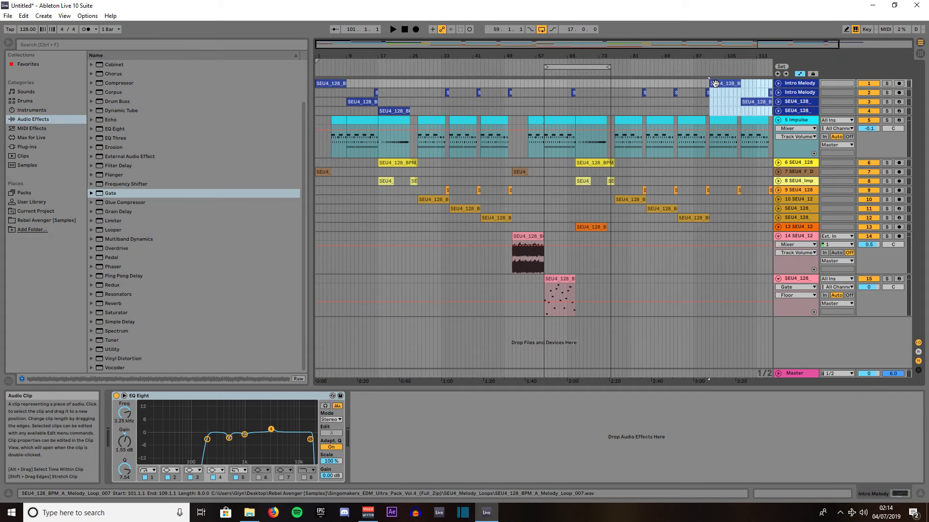
pyautogui.moveTo(770, 44); pyautogui.dragTo(780, 38)
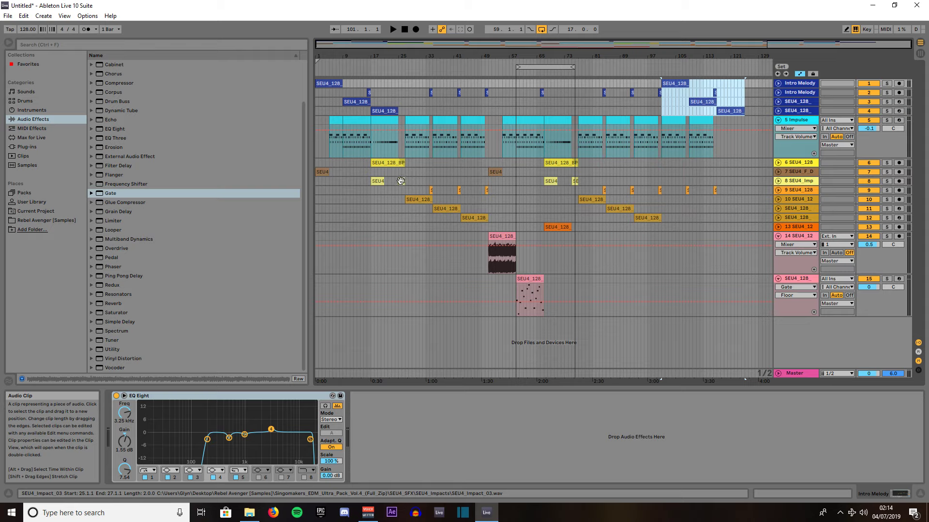
# - Copy track 7's downlifter clip from bar 1 to bar 101, and track 8's impact clip from bar 17 to bar 117
pyautogui.click(778, 181)
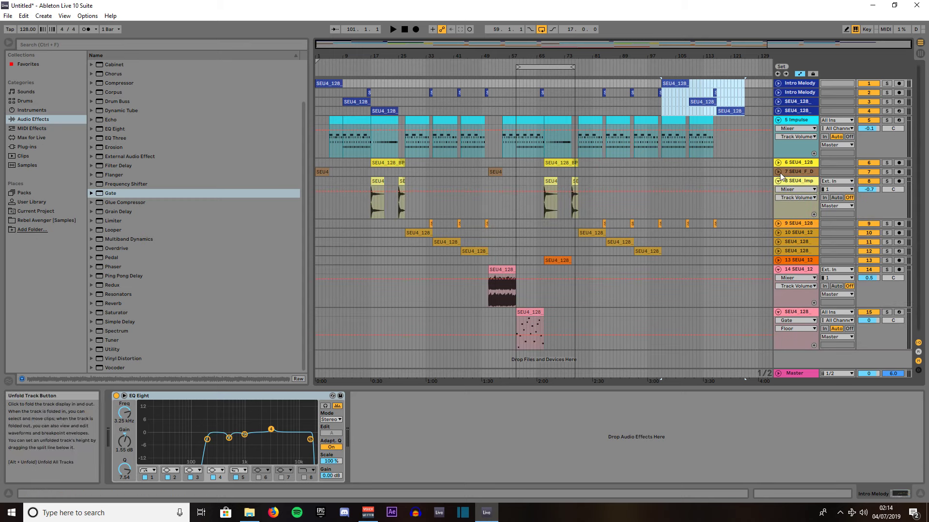
pyautogui.click(778, 173)
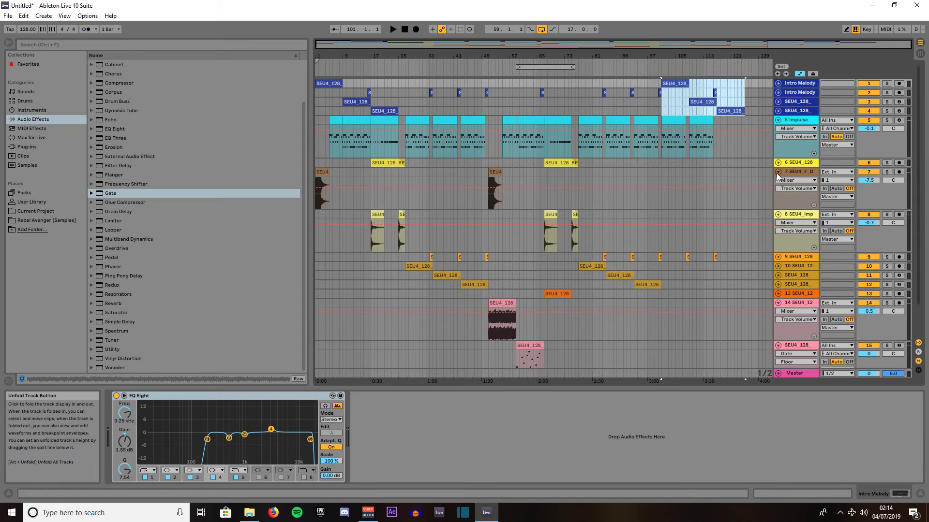
pyautogui.click(317, 172)
pyautogui.click(318, 178)
pyautogui.moveTo(319, 178); pyautogui.dragTo(665, 169)
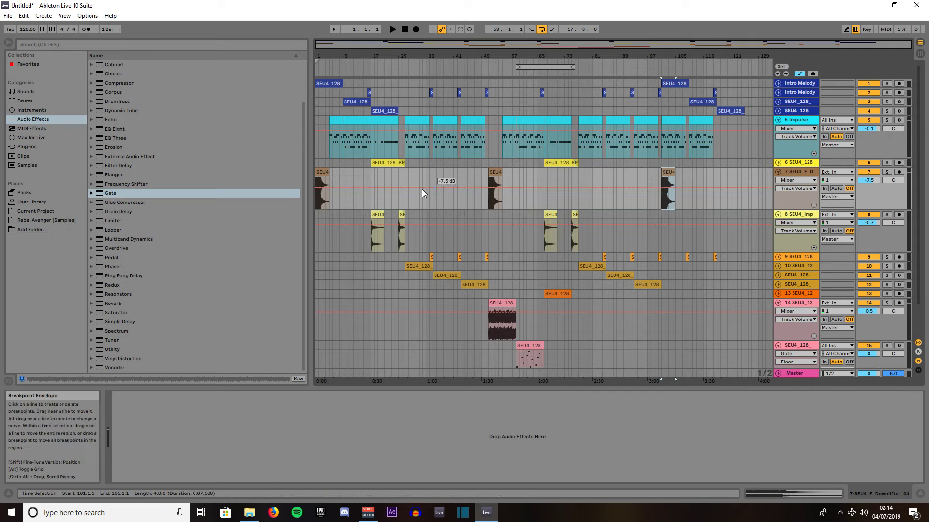
pyautogui.click(375, 215)
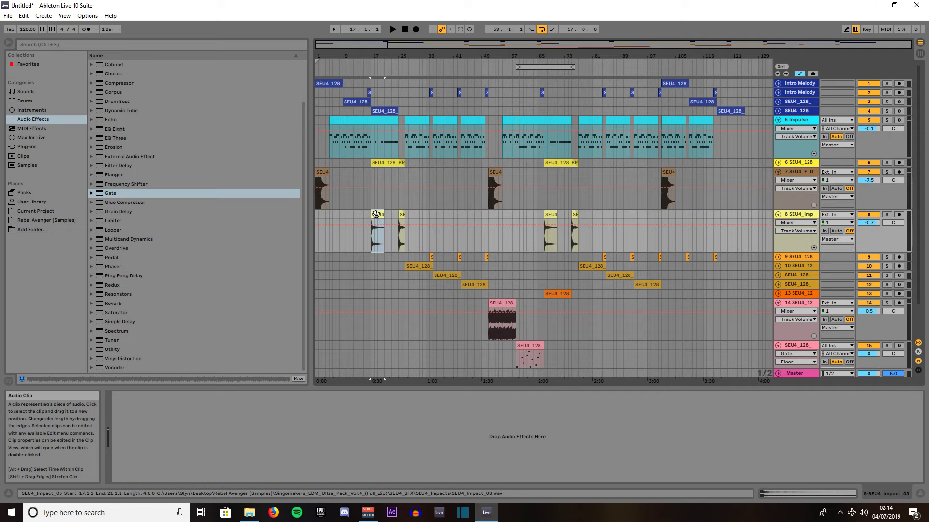
pyautogui.moveTo(375, 214); pyautogui.dragTo(724, 226)
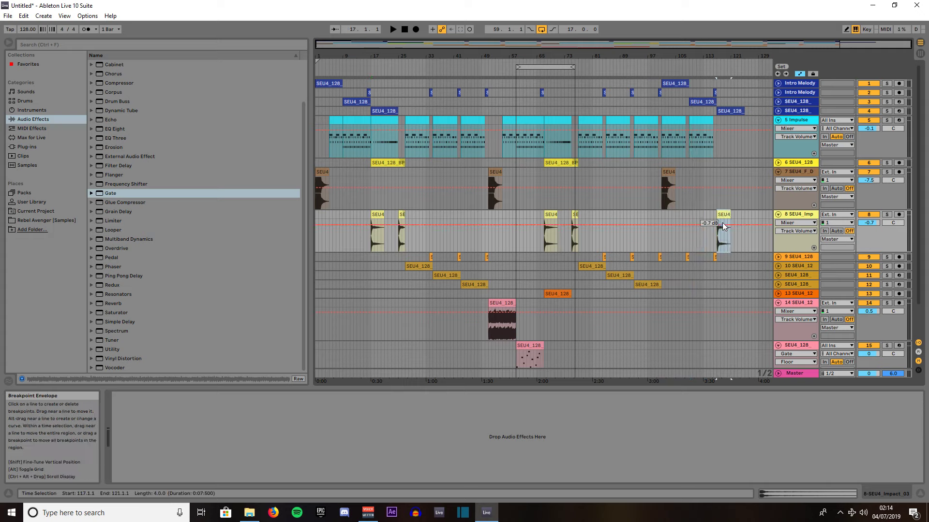
# - Rearrange the outro melody clips: track 4's to bar 109, track 3's to bar 101 and track 1's to bar 117
pyautogui.click(777, 111)
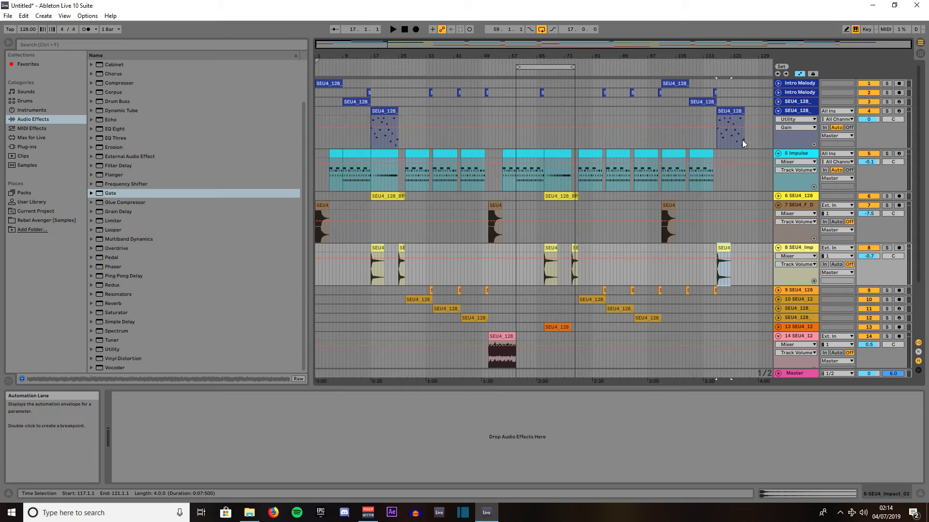
pyautogui.click(726, 112)
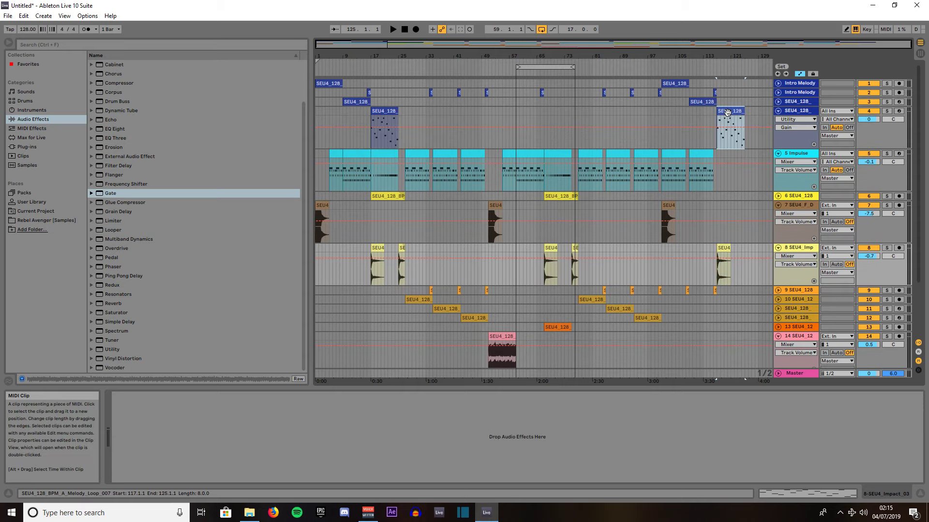
pyautogui.moveTo(726, 112); pyautogui.dragTo(699, 110)
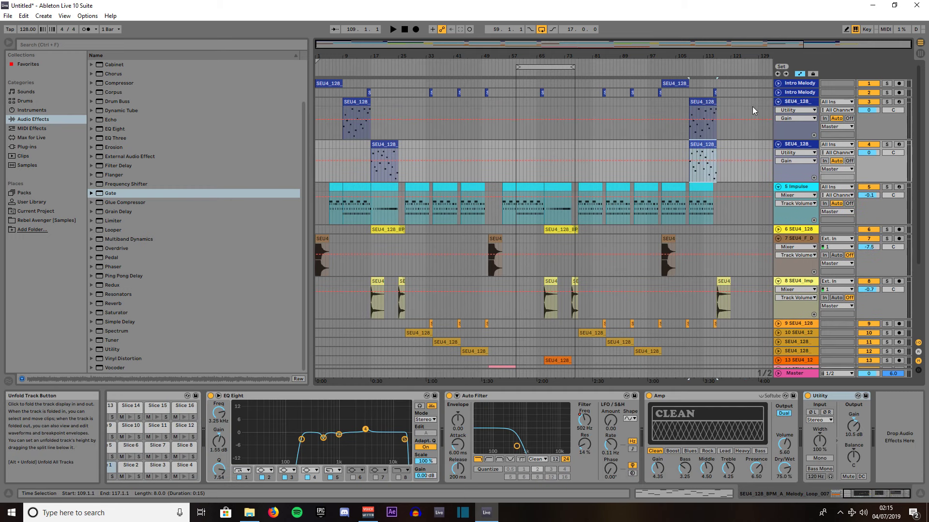
pyautogui.moveTo(699, 100)
pyautogui.mouseDown()
pyautogui.moveTo(671, 91)
pyautogui.moveTo(727, 83)
pyautogui.mouseUp()
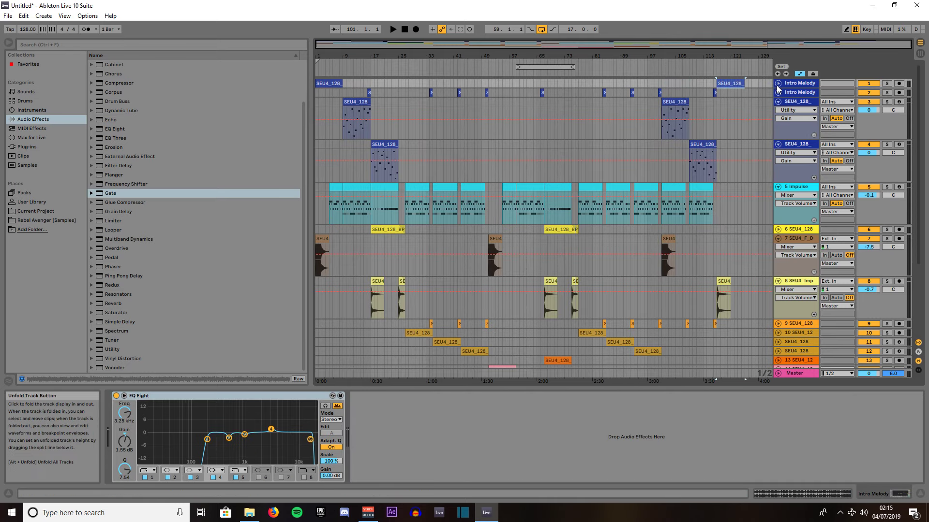
# - Unfold the first Intro Melody track and display its Track Volume automation
pyautogui.click(778, 83)
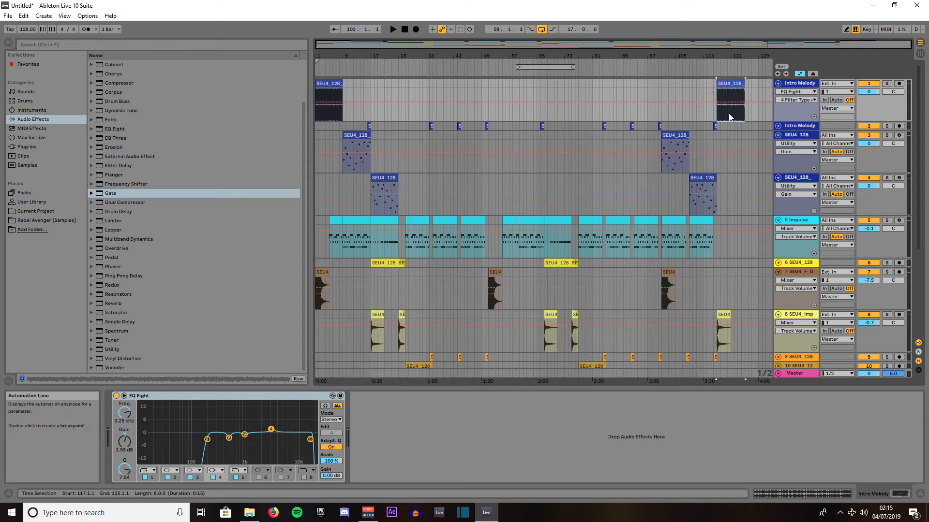
pyautogui.rightClick(872, 95)
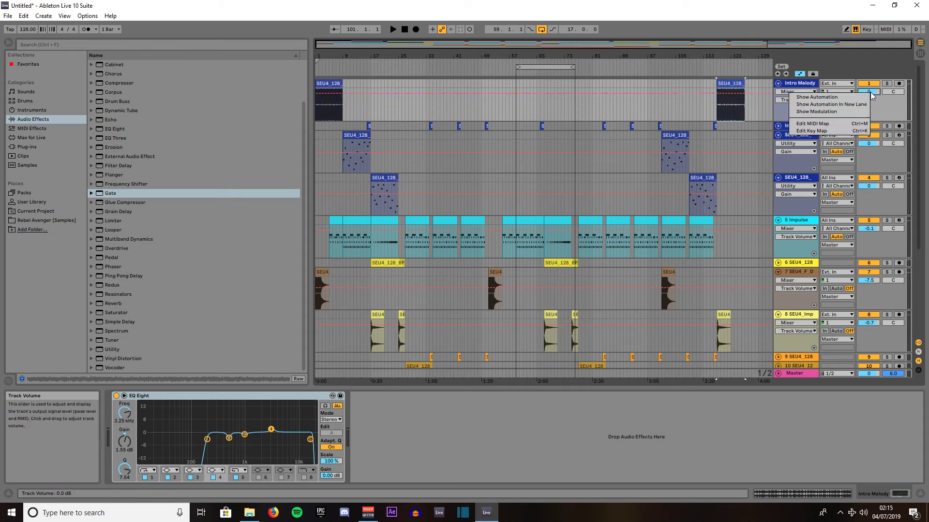
pyautogui.click(885, 99)
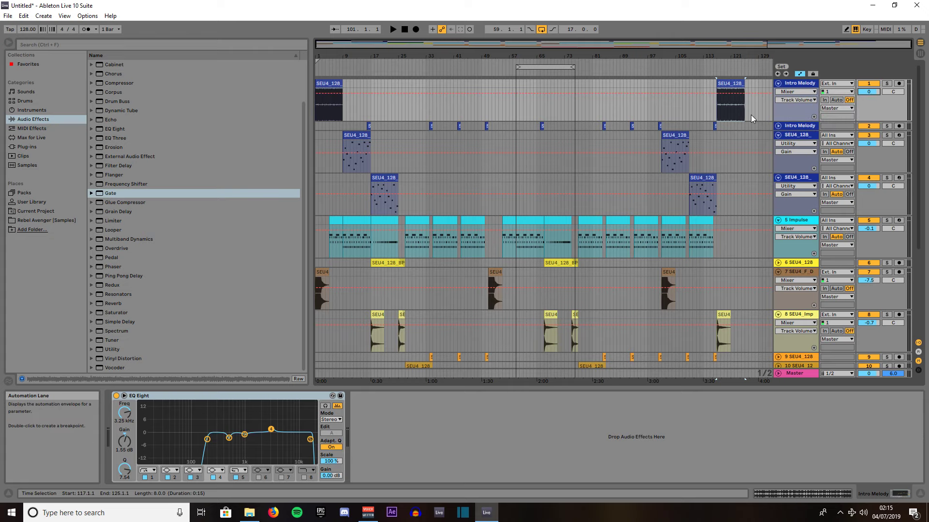
# - Draw a stepped volume fade-out to -inf across the first track's closing melody clip, from bar 117 to just past bar 125
pyautogui.scroll(5, 751, 114)
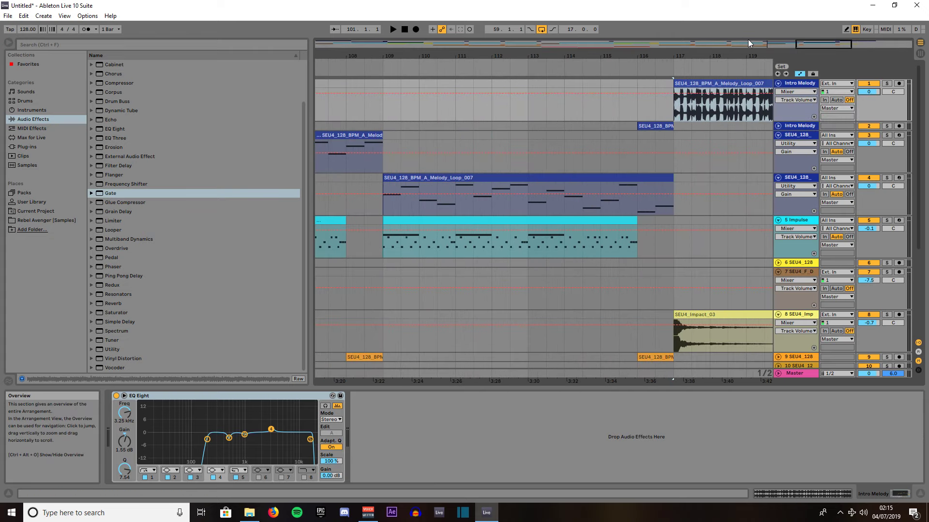
pyautogui.moveTo(809, 43); pyautogui.dragTo(807, 63)
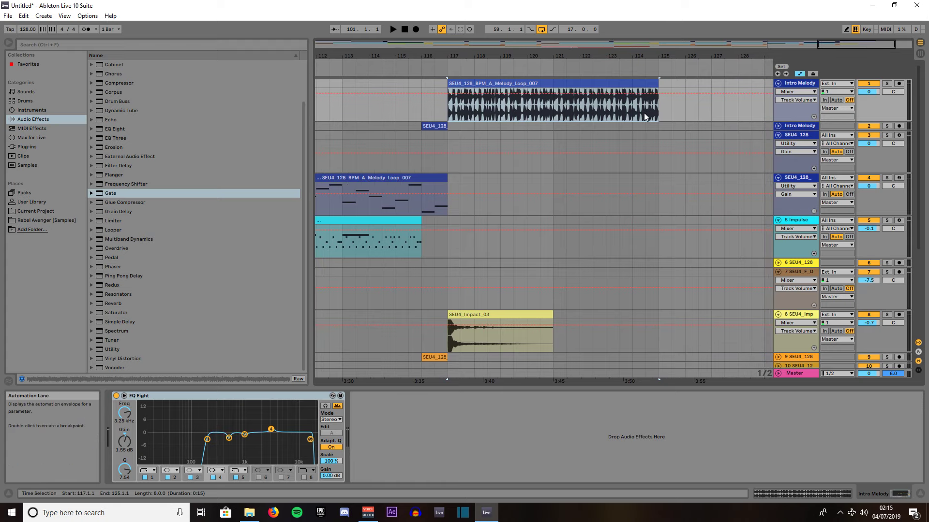
pyautogui.press('b')
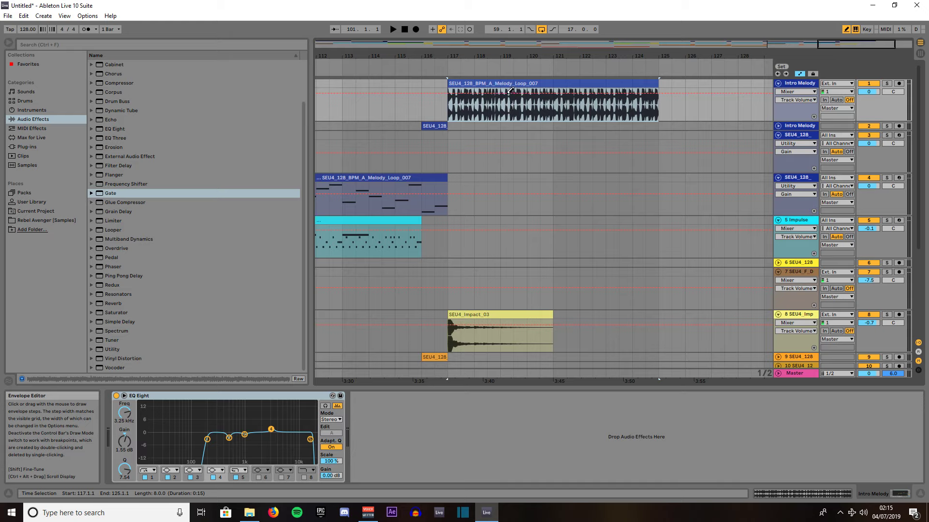
pyautogui.moveTo(481, 96); pyautogui.dragTo(520, 96)
pyautogui.click(534, 100)
pyautogui.click(548, 103)
pyautogui.click(559, 104)
pyautogui.click(574, 107)
pyautogui.click(598, 109)
pyautogui.click(613, 113)
pyautogui.click(625, 113)
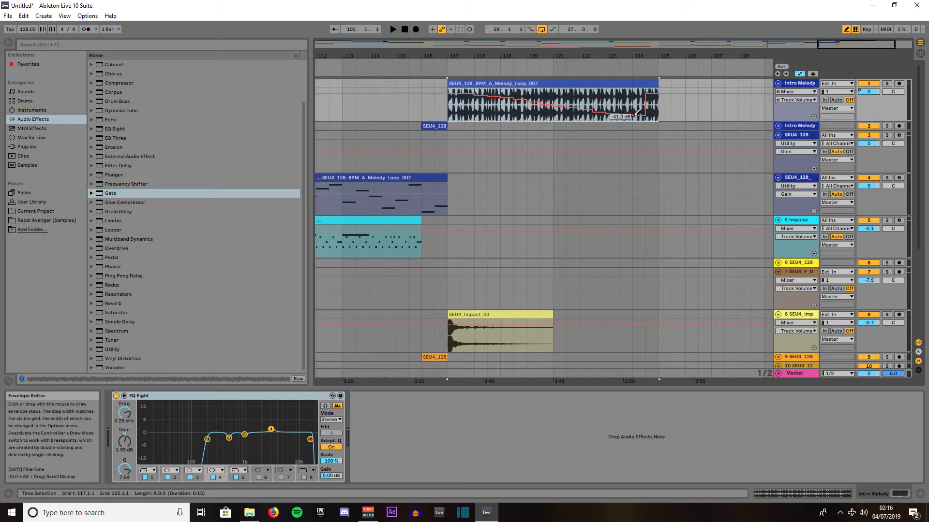
pyautogui.click(639, 114)
pyautogui.click(652, 114)
pyautogui.click(663, 121)
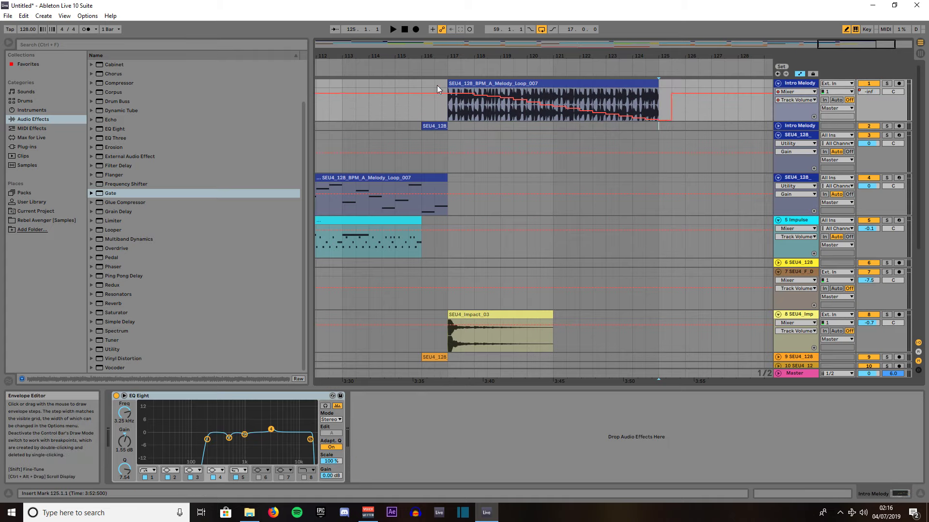
# - Play the ending from bar 117 to check the fade-out, and stop playback
pyautogui.click(447, 66)
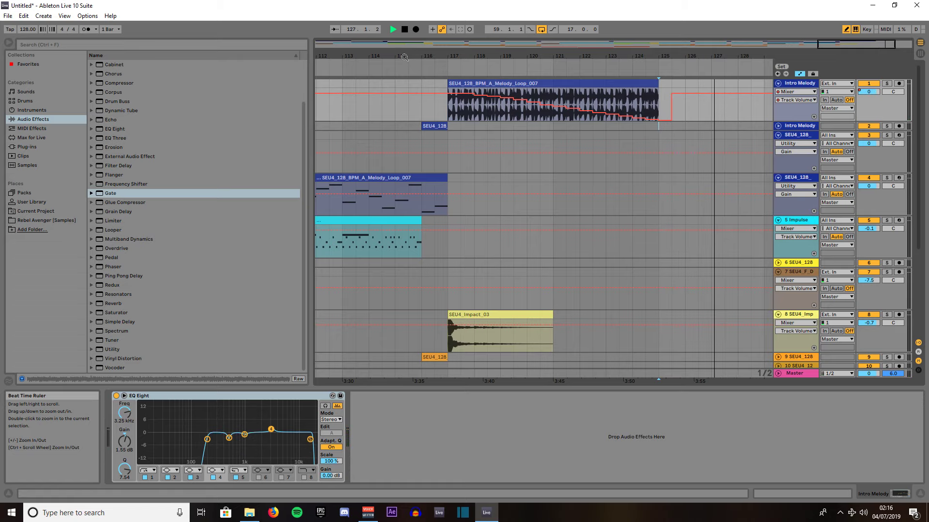
pyautogui.press('space')
pyautogui.moveTo(404, 57); pyautogui.dragTo(404, 29)
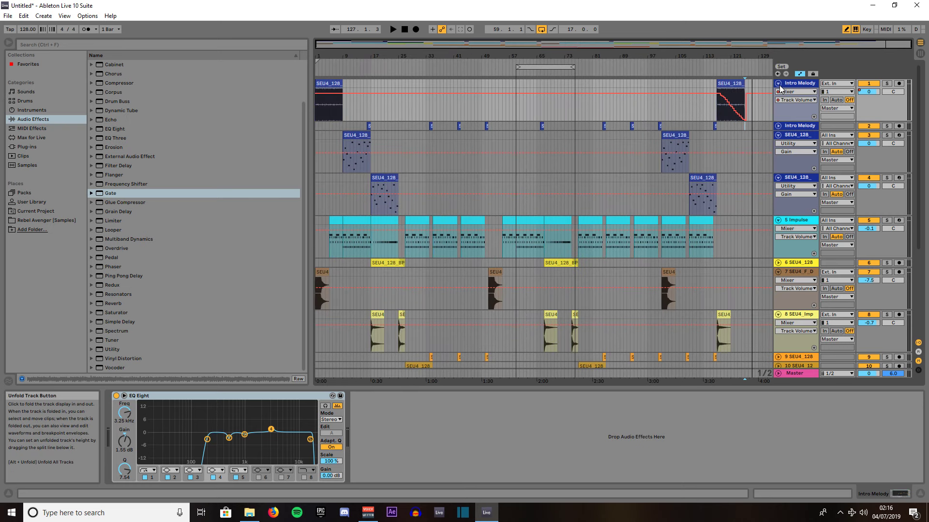
# - Fold all the expanded tracks and play the outro from about bar 100, stopping after a few bars
pyautogui.click(778, 84)
pyautogui.click(778, 101)
pyautogui.click(778, 111)
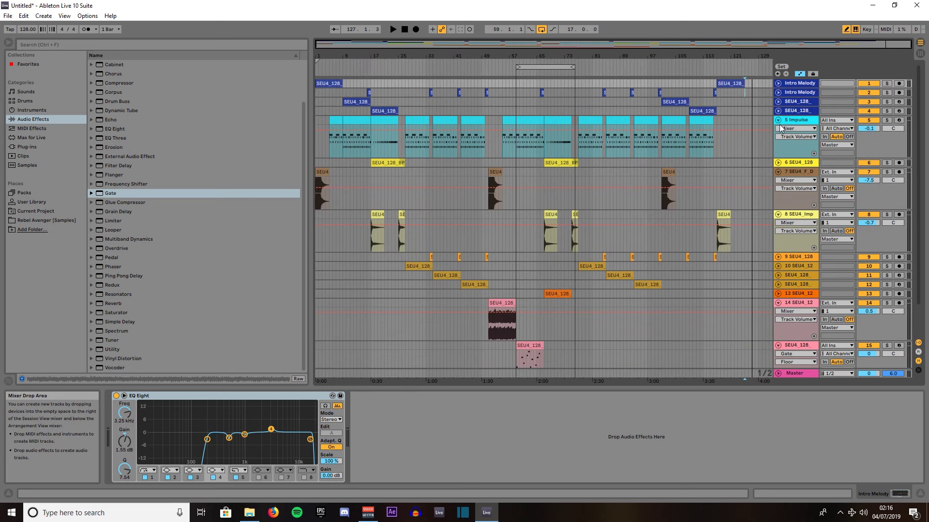
pyautogui.click(778, 120)
pyautogui.click(778, 138)
pyautogui.click(778, 147)
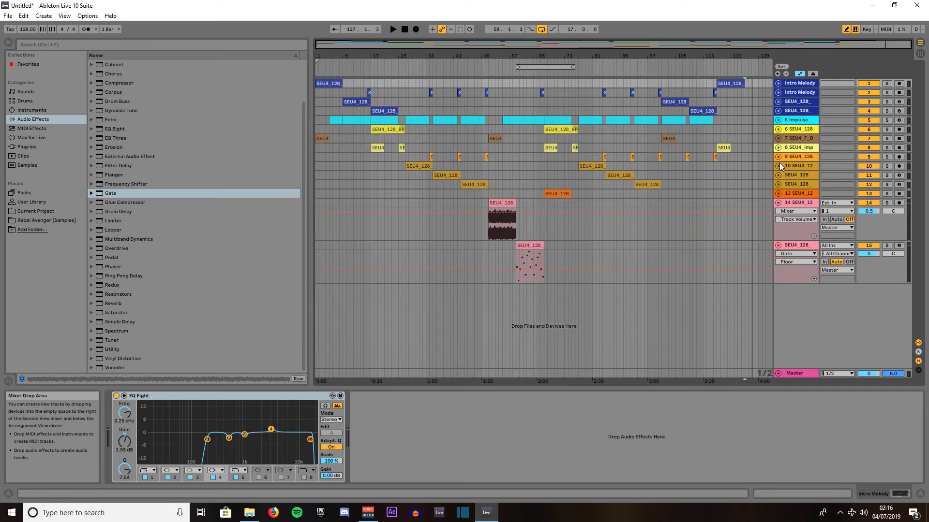
pyautogui.click(778, 203)
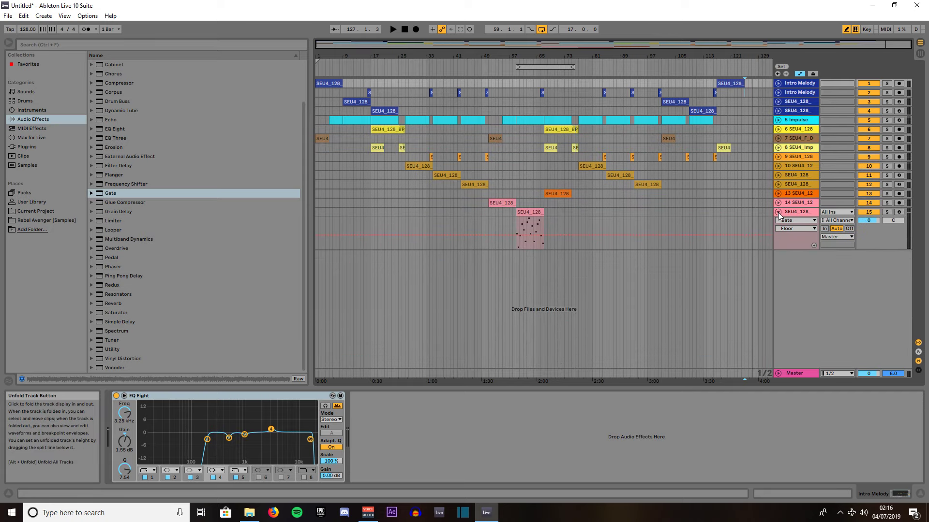
pyautogui.click(778, 213)
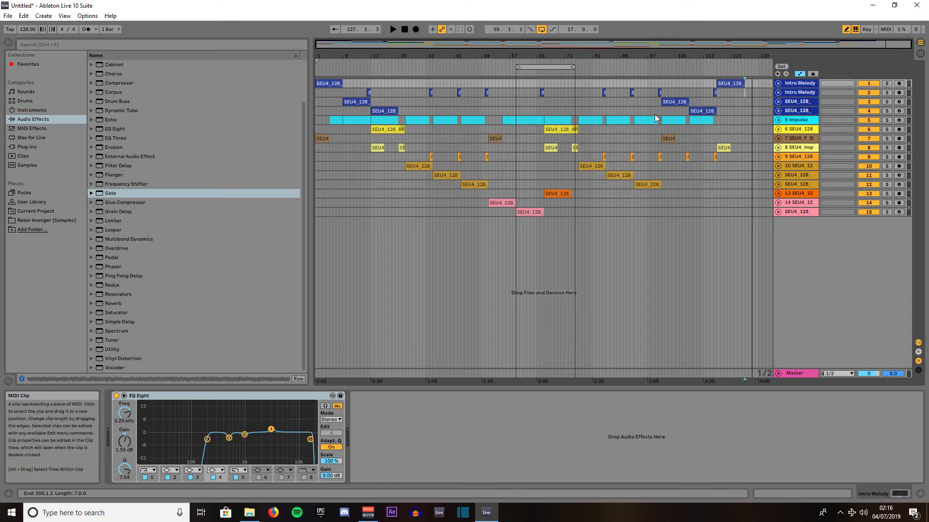
pyautogui.click(657, 74)
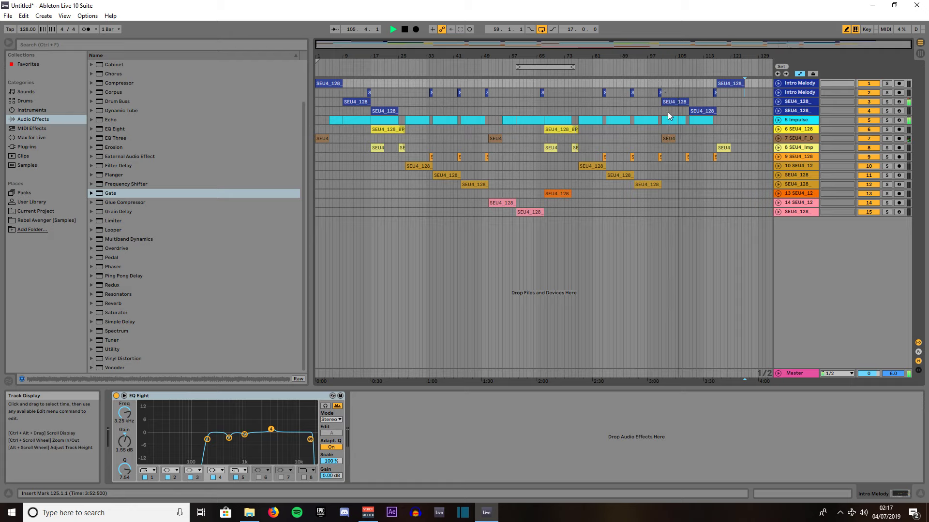
pyautogui.press('space')
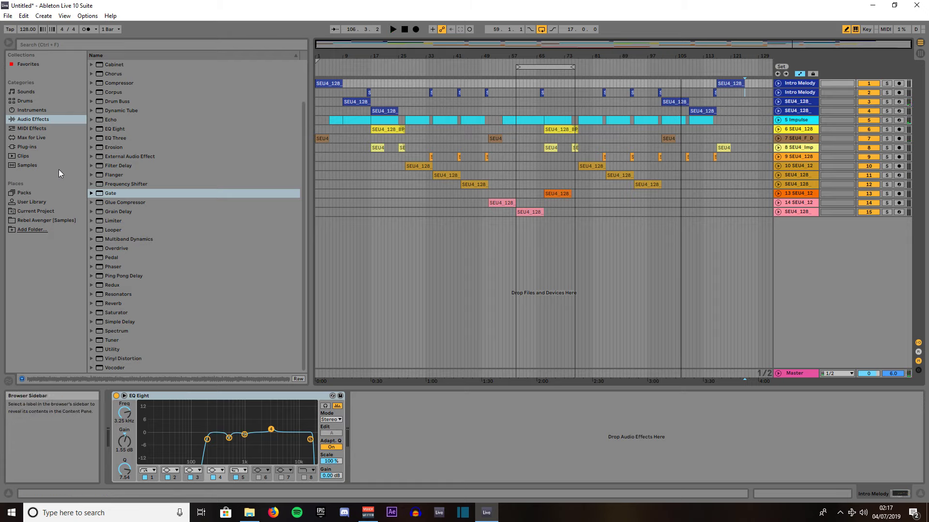
# - Add a Compressor after the EQ Eight on the first Intro Melody track and expand its sidechain section
pyautogui.click(22, 120)
pyautogui.click(120, 84)
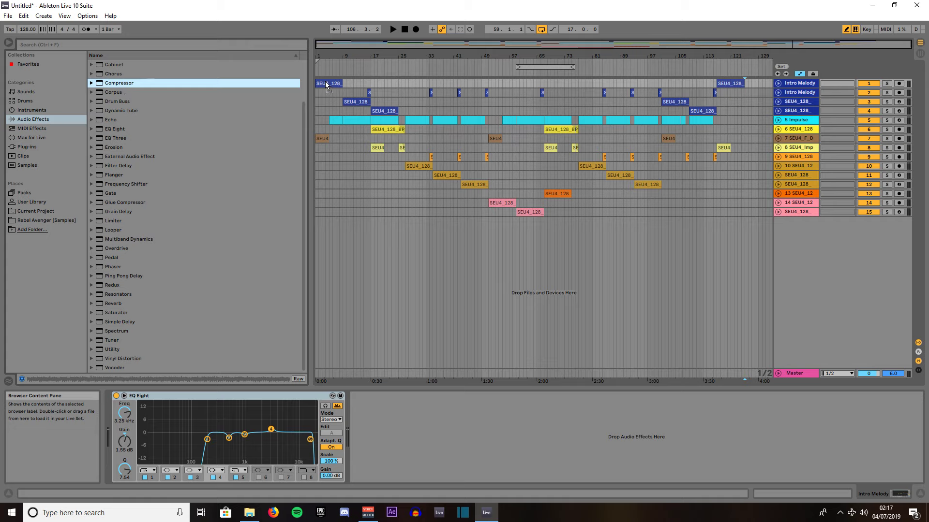
pyautogui.press('Return')
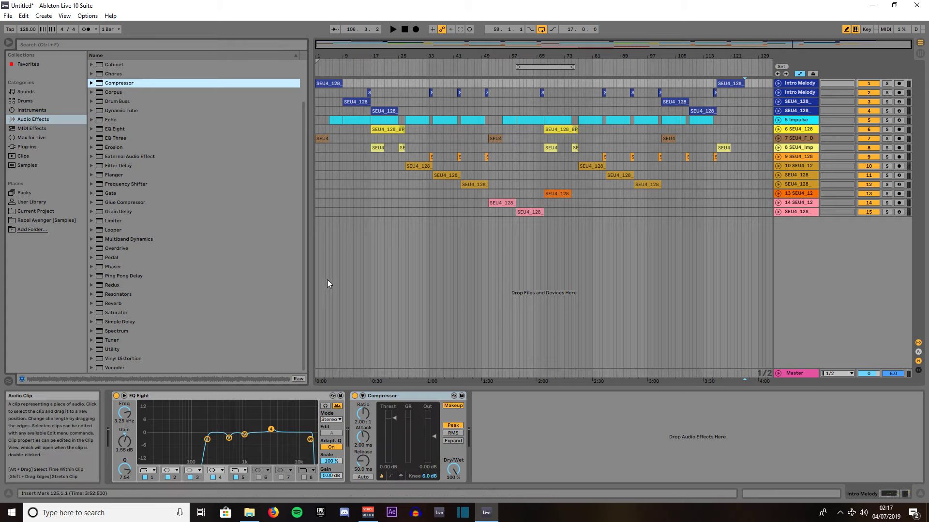
pyautogui.click(362, 396)
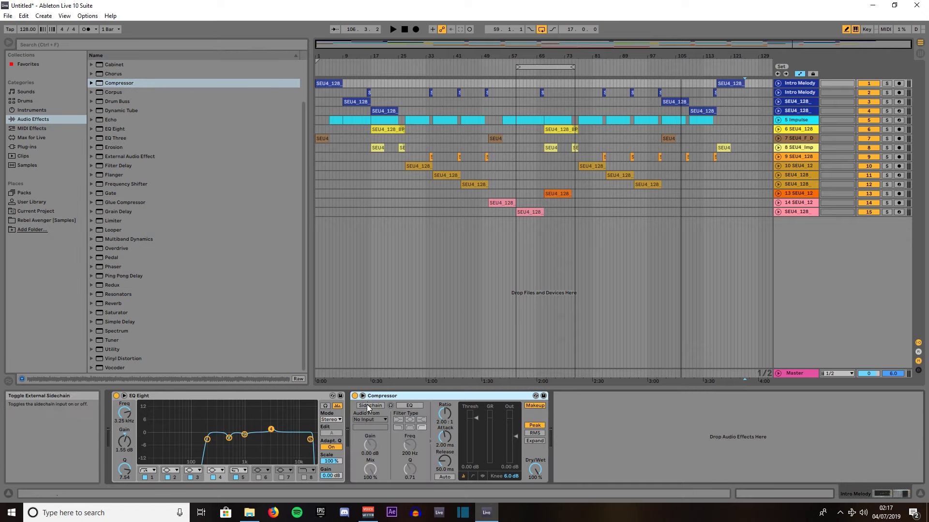
# - Enable the Compressor's sidechain with 5-Impulse as the source, tapped at Boombox Drums | Wet | Pre FX
pyautogui.click(367, 407)
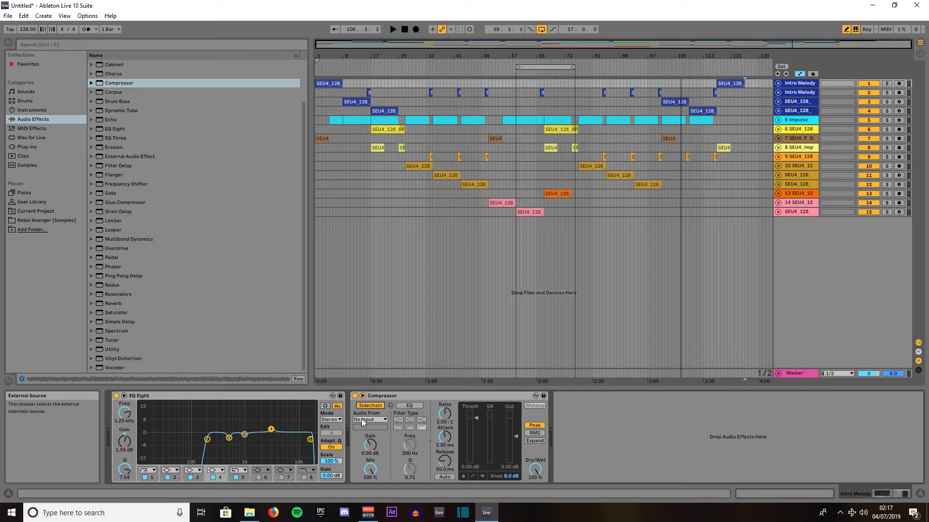
pyautogui.click(363, 420)
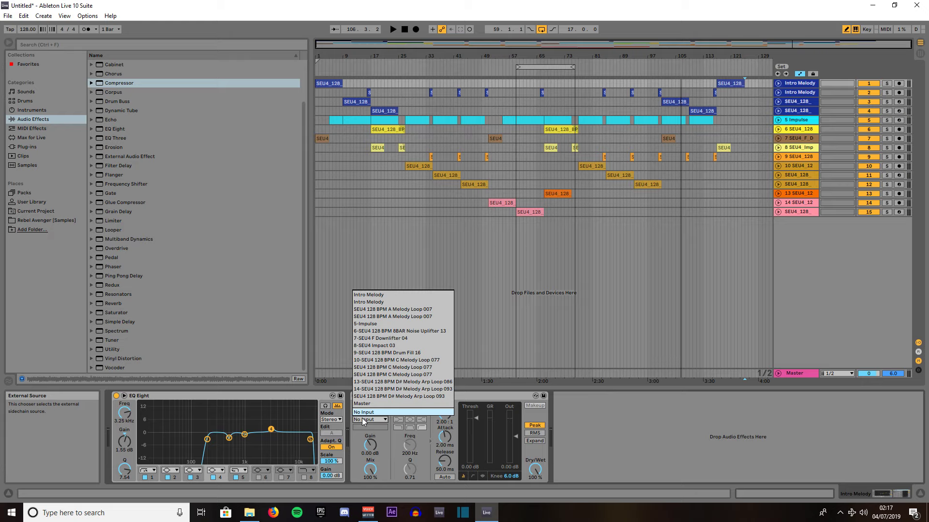
pyautogui.click(383, 325)
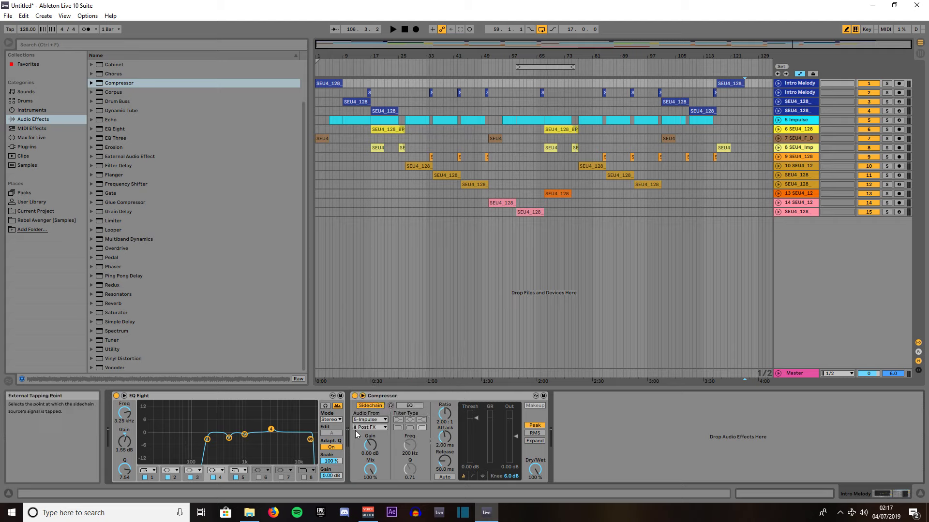
pyautogui.click(369, 427)
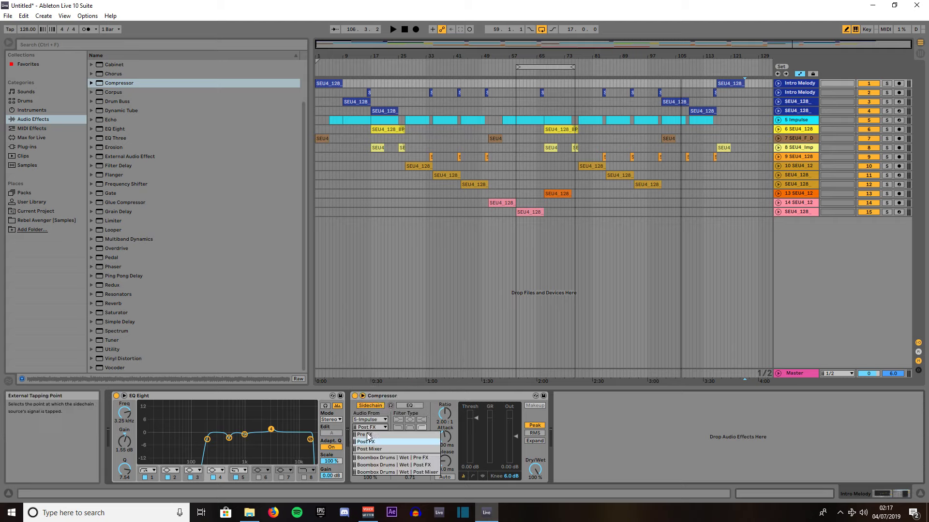
pyautogui.click(368, 458)
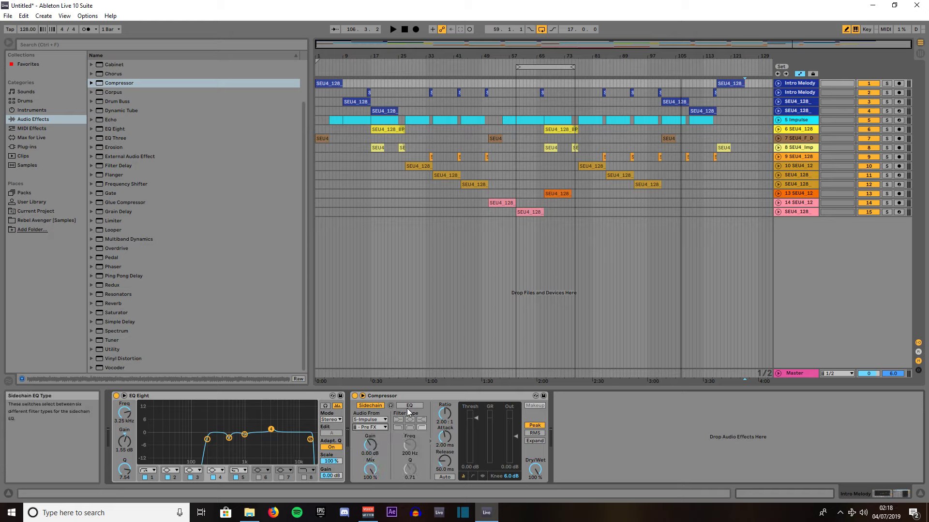
# - Enable the sidechain EQ at 3.25 kHz with Q 6.20, and set ratio 4.00:1, attack 0.75 ms and auto release
pyautogui.click(409, 406)
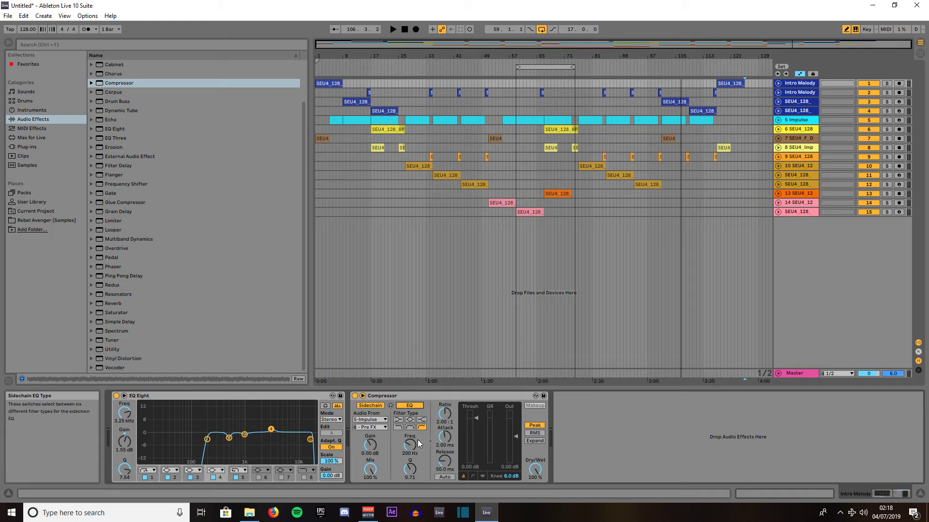
pyautogui.moveTo(409, 445); pyautogui.dragTo(409, 420)
pyautogui.moveTo(410, 468); pyautogui.dragTo(410, 459)
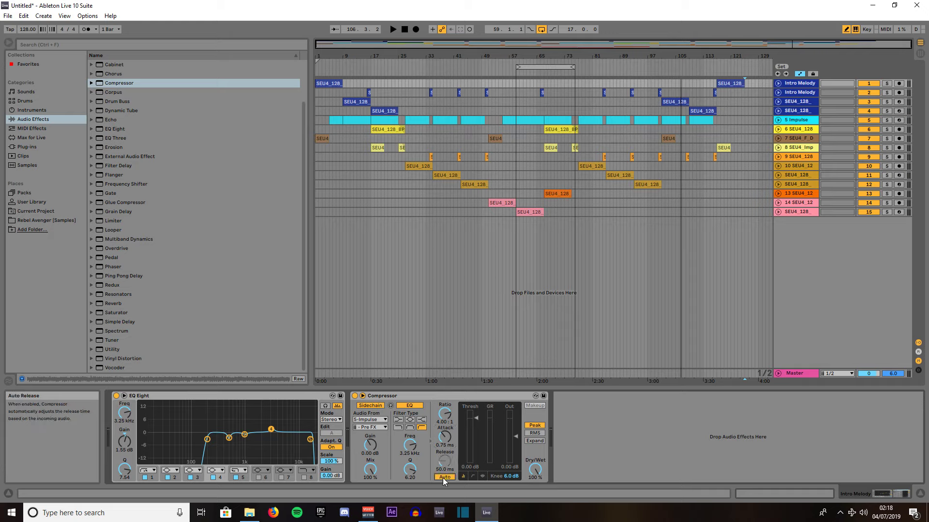
# - Set the Compressor's knee to 5.1 dB, lookahead to 10 ms and threshold to -15.0 dB in the transfer curve view
pyautogui.click(473, 476)
pyautogui.moveTo(511, 476); pyautogui.dragTo(511, 483)
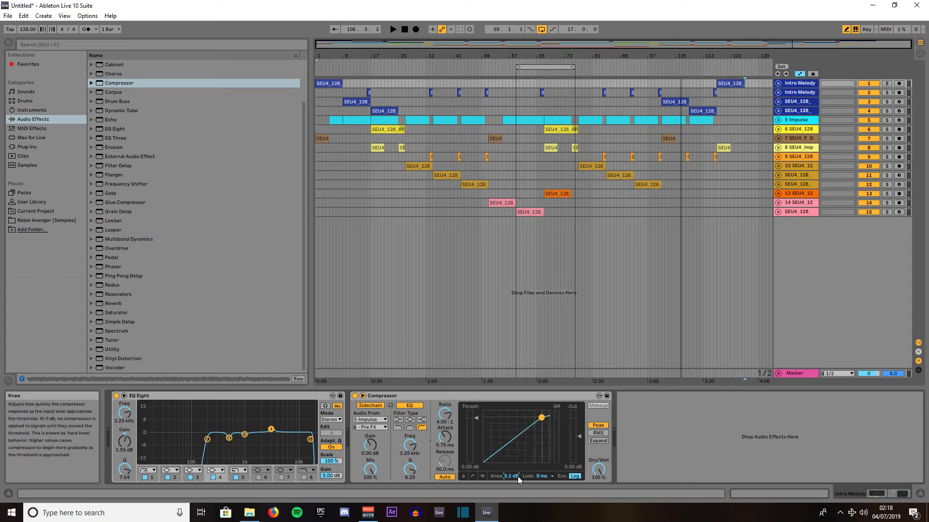
pyautogui.click(541, 476)
pyautogui.click(545, 473)
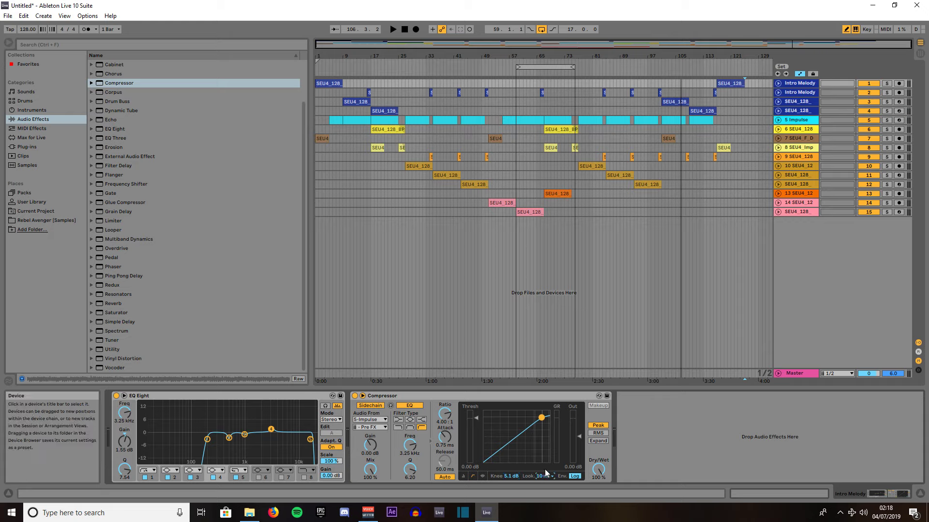
pyautogui.moveTo(476, 419); pyautogui.dragTo(476, 437)
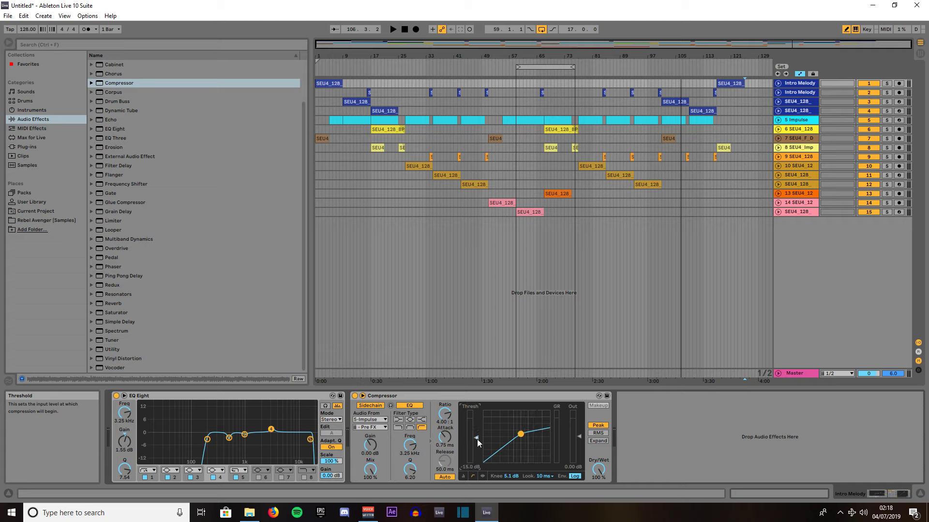
# - Show the Compressor's activity view and play from about bar 5 to check the sidechain gain reduction
pyautogui.click(480, 479)
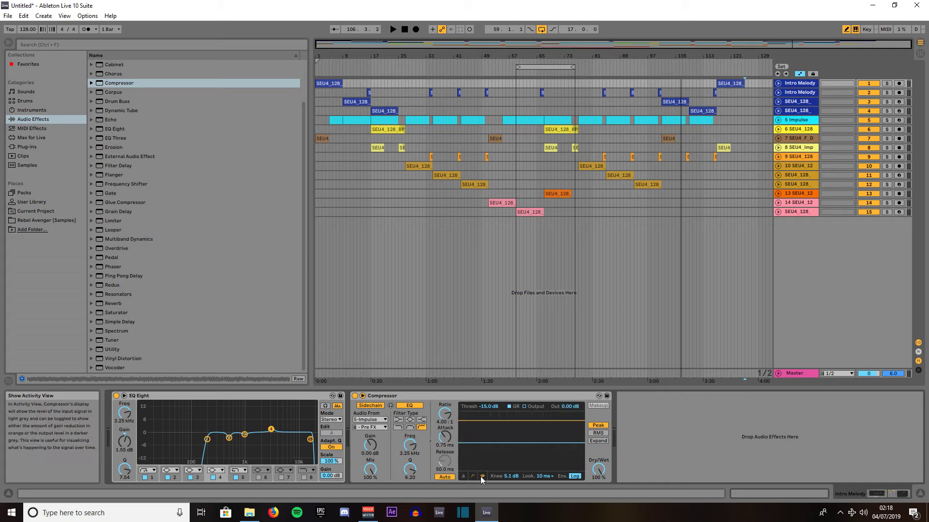
pyautogui.click(332, 72)
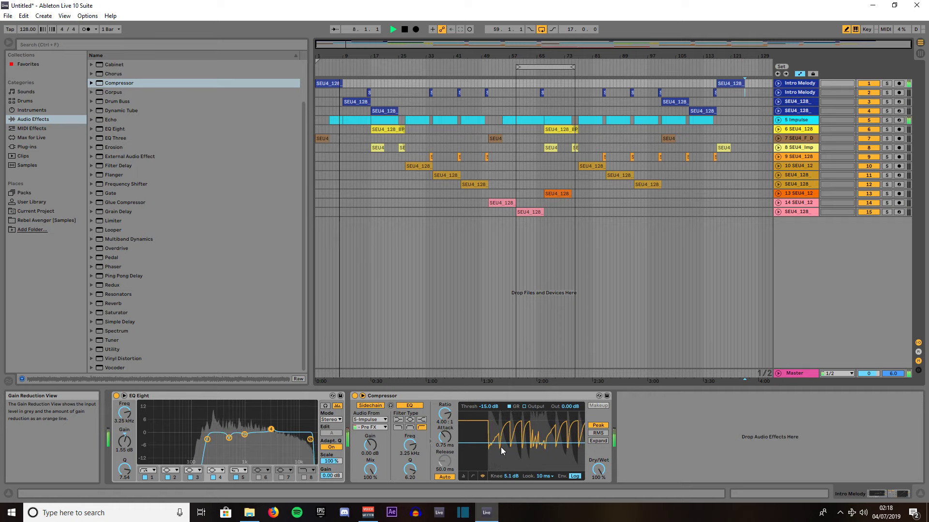
# - Lower the Intro Melody Compressor's threshold to -28.6 dB and stop playback
pyautogui.moveTo(500, 446); pyautogui.dragTo(500, 458)
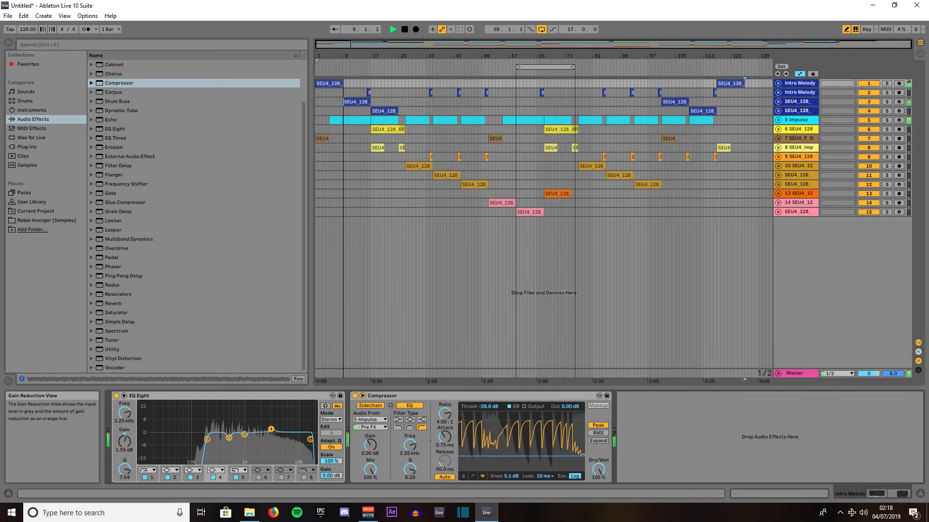
pyautogui.press('space')
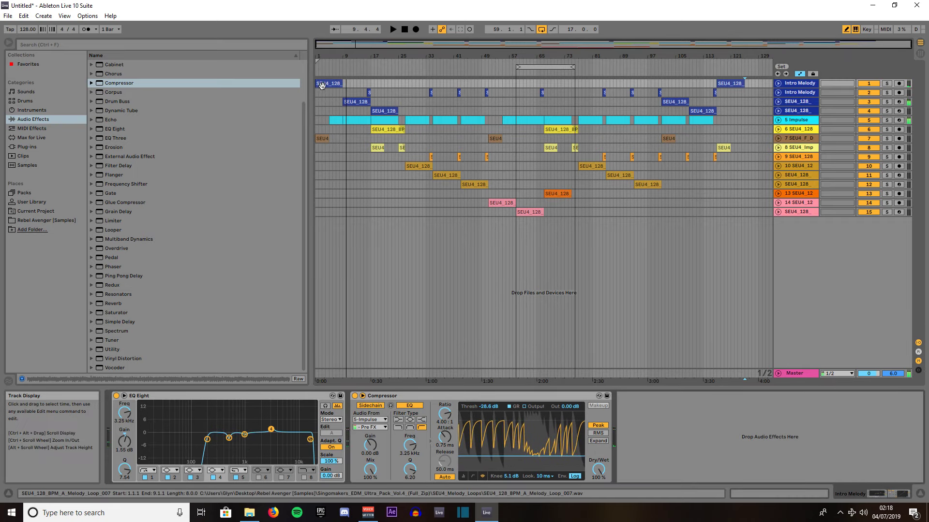
# - Copy the Intro Melody's Compressor to track 3 and place it between the sliced instrument and EQ Eight
pyautogui.click(476, 398)
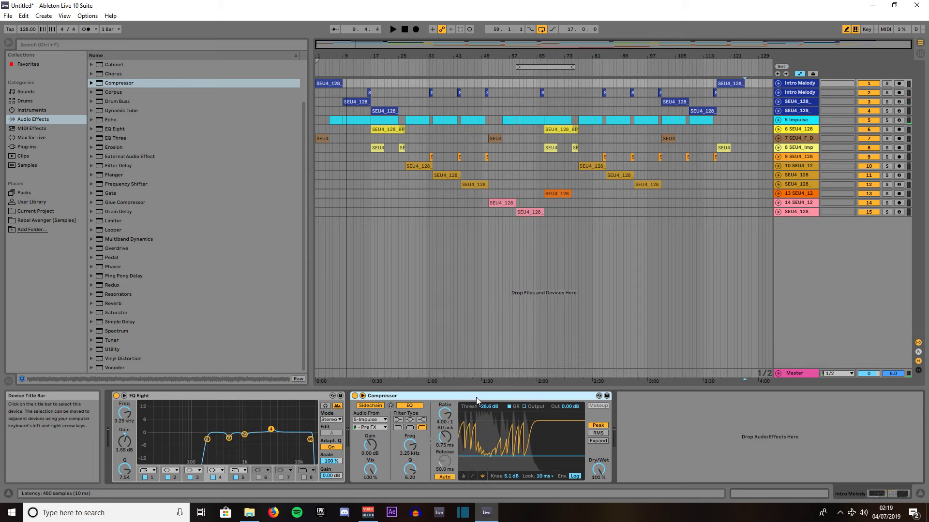
pyautogui.moveTo(476, 398); pyautogui.dragTo(346, 99)
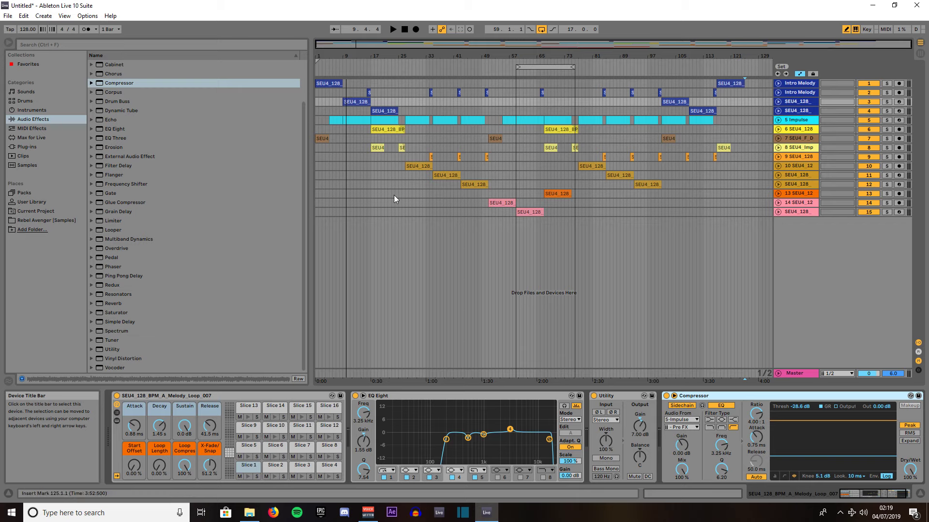
pyautogui.moveTo(760, 395); pyautogui.dragTo(349, 406)
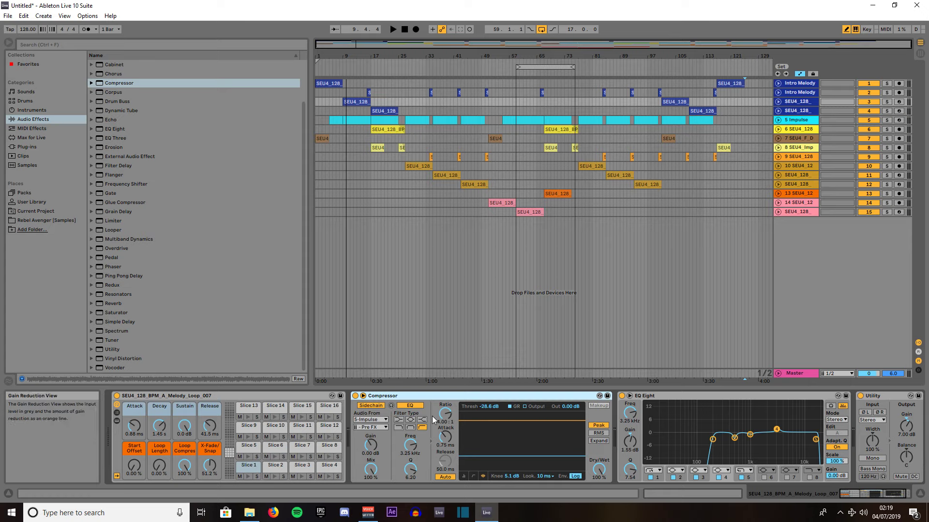
# - Play the arrangement from about bar 9 and set track 3's Compressor threshold to -16.0 dB
pyautogui.press('space')
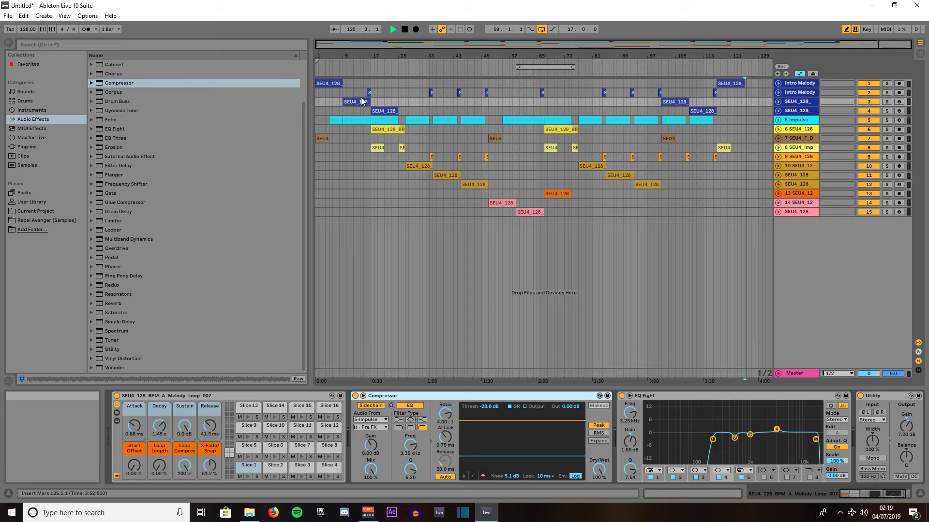
pyautogui.click(344, 69)
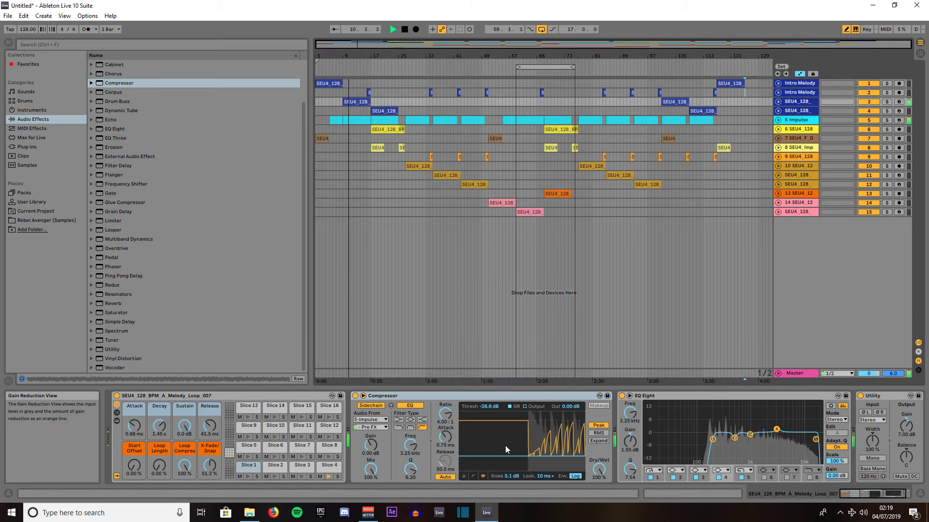
pyautogui.moveTo(500, 455); pyautogui.dragTo(501, 445)
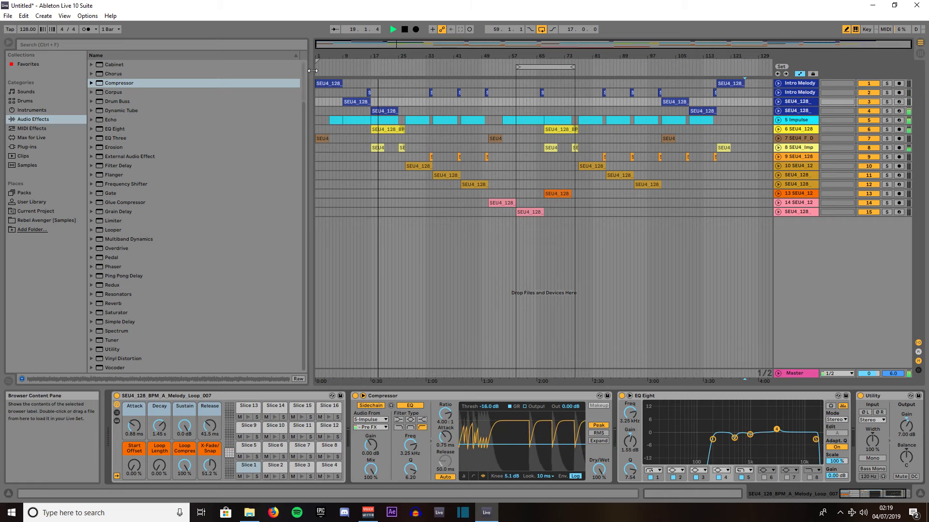
# - Set the Compressor threshold on the first Intro Melody track to -16.0 dB and stop playback
pyautogui.click(329, 84)
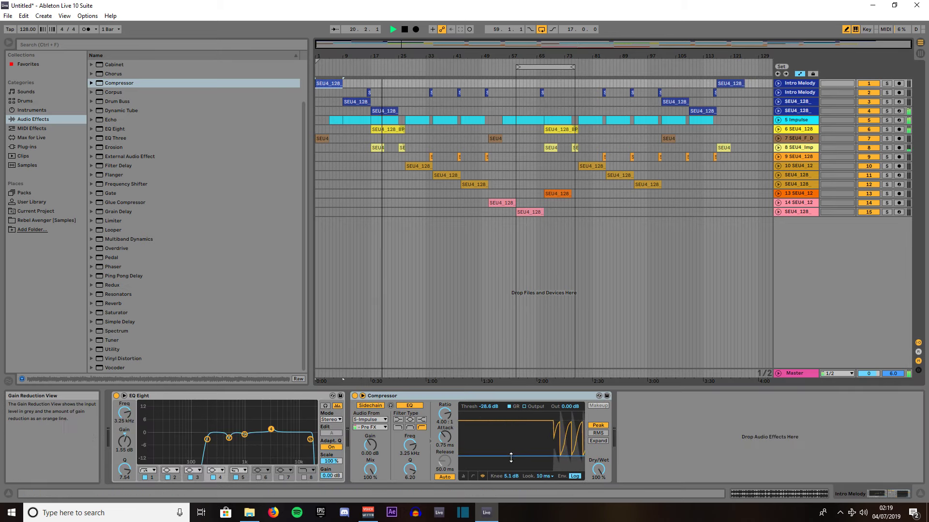
pyautogui.moveTo(512, 454); pyautogui.dragTo(512, 444)
pyautogui.click(327, 85)
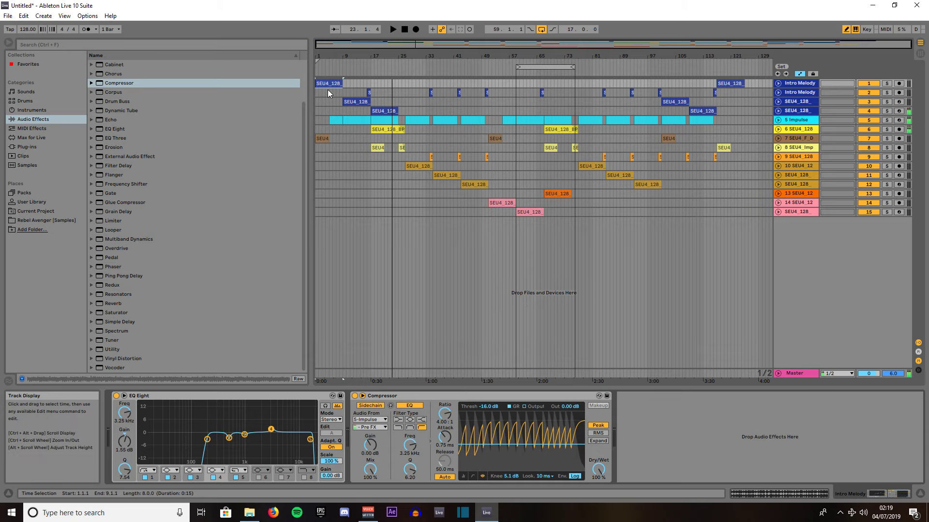
pyautogui.press('space')
# - Copy track 3's Compressor to track 4 and place it directly before EQ Eight
pyautogui.click(354, 104)
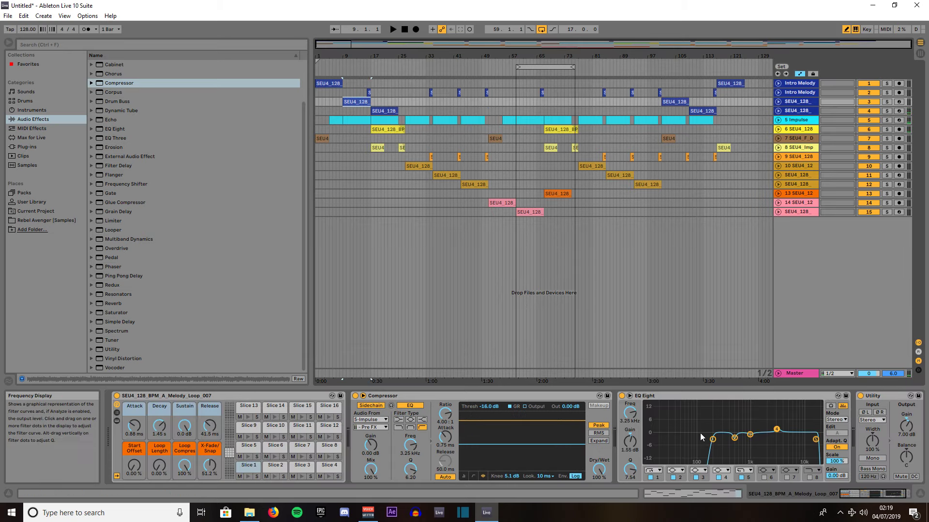
pyautogui.click(509, 396)
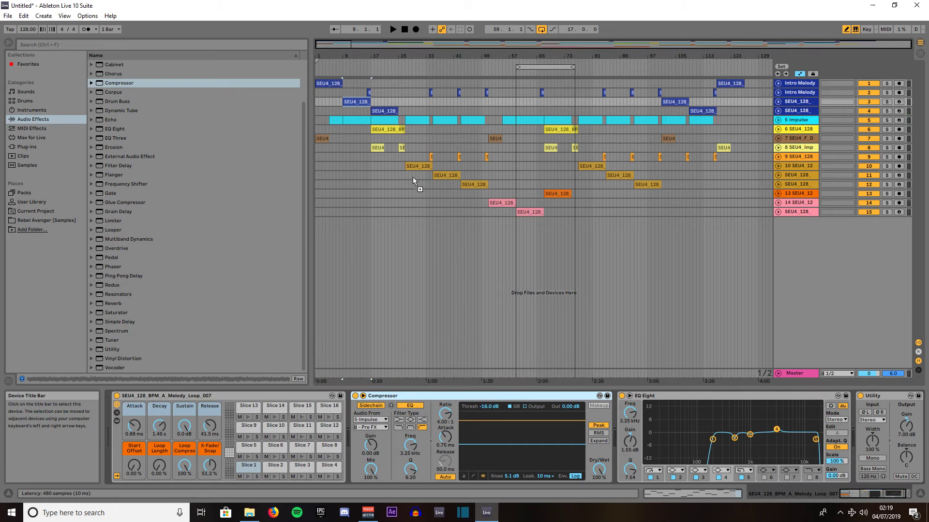
pyautogui.moveTo(383, 109); pyautogui.dragTo(382, 110)
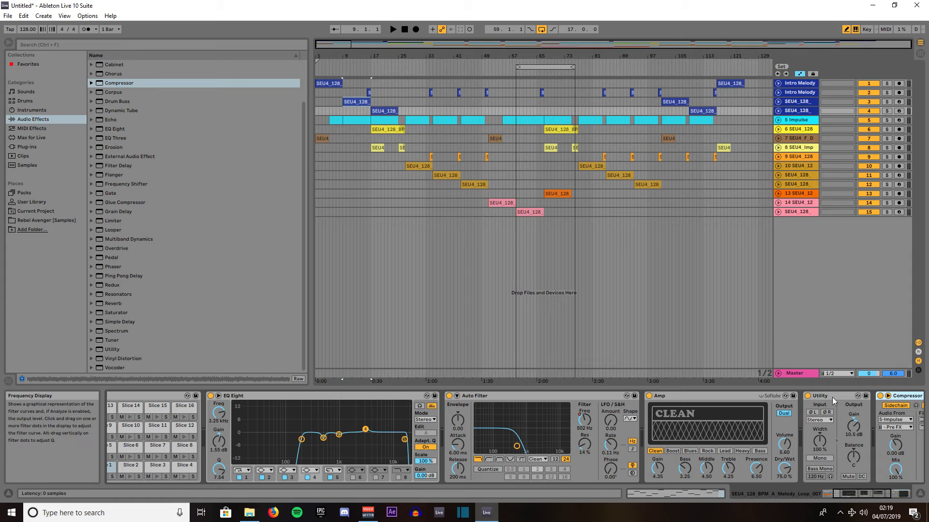
pyautogui.moveTo(902, 397); pyautogui.dragTo(205, 441)
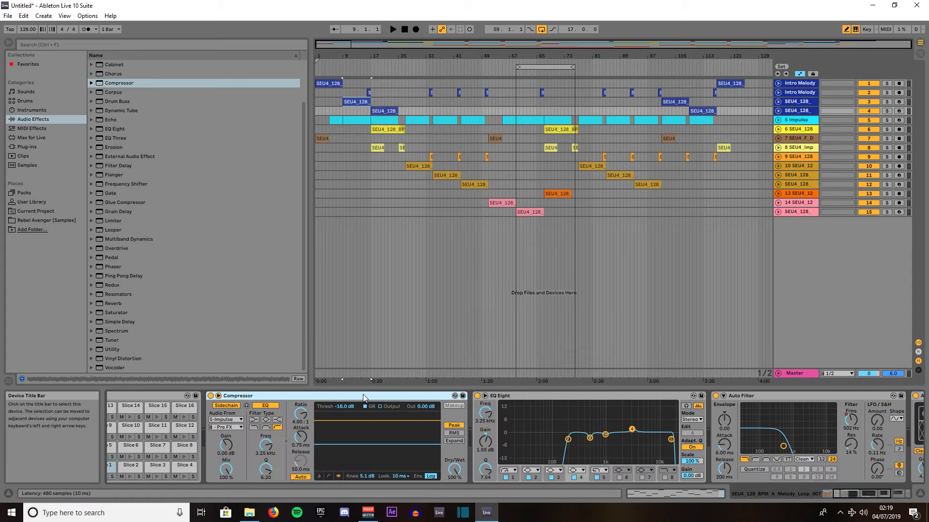
# - Copy track 4's Compressor to track 10 and move it ahead of EQ Eight and Gate
pyautogui.moveTo(363, 394); pyautogui.dragTo(370, 333)
pyautogui.moveTo(392, 260); pyautogui.dragTo(410, 205)
pyautogui.moveTo(414, 167); pyautogui.dragTo(414, 164)
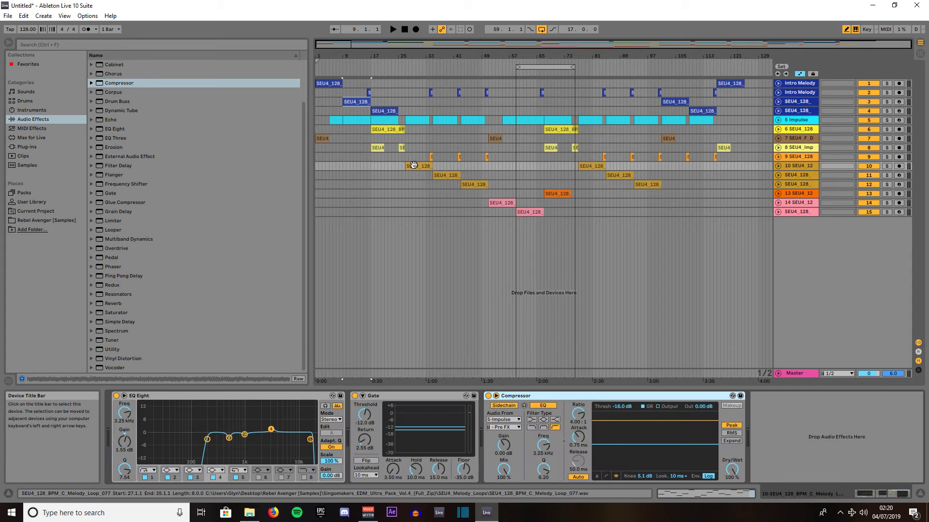
pyautogui.moveTo(546, 399); pyautogui.dragTo(118, 421)
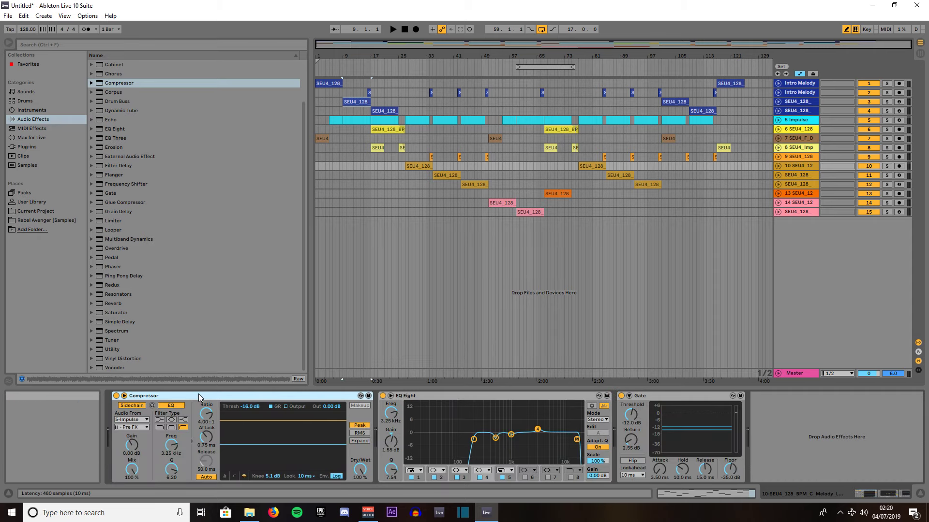
# - Copy the Compressor to tracks 11 and 12, placing it on each between the sliced instrument and Utility
pyautogui.moveTo(198, 395); pyautogui.dragTo(320, 258)
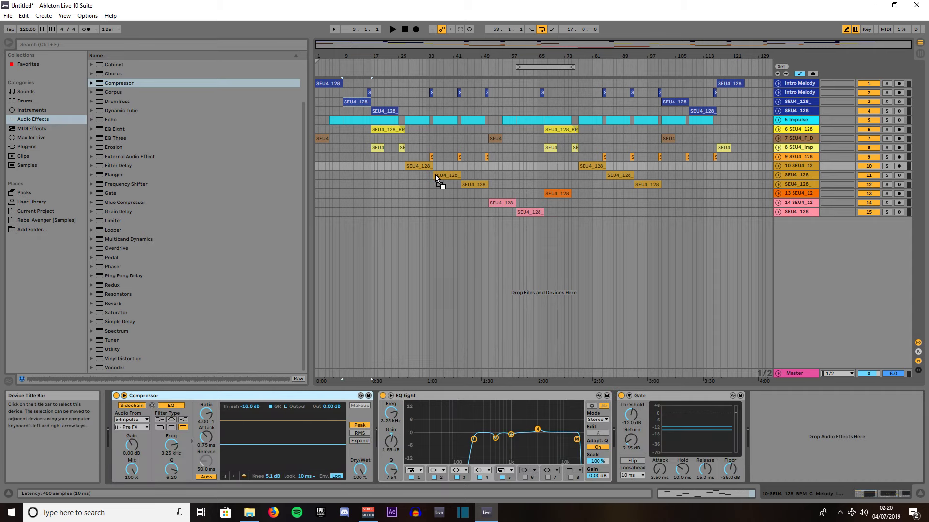
pyautogui.moveTo(435, 175); pyautogui.dragTo(436, 175)
pyautogui.moveTo(871, 400); pyautogui.dragTo(350, 419)
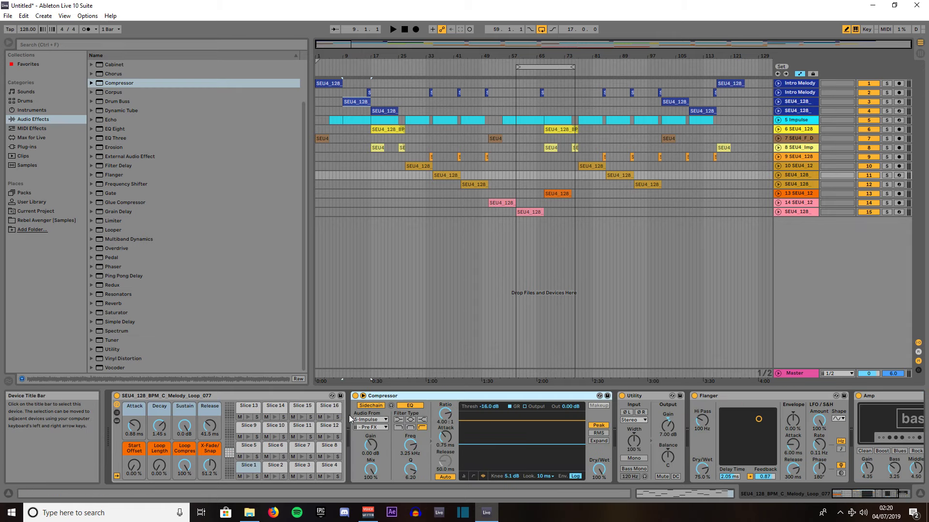
pyautogui.moveTo(407, 384); pyautogui.dragTo(469, 184)
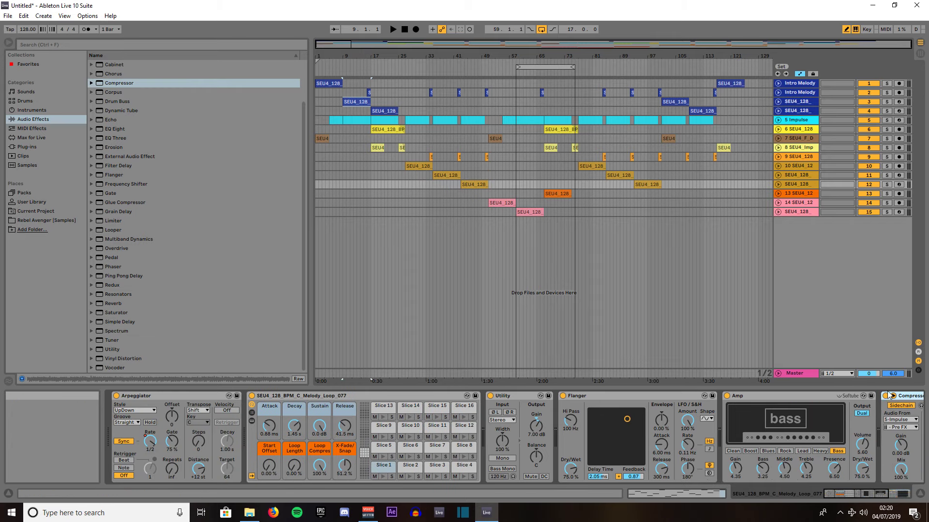
pyautogui.moveTo(917, 399)
pyautogui.mouseDown()
pyautogui.moveTo(284, 429)
pyautogui.moveTo(474, 398)
pyautogui.mouseUp()
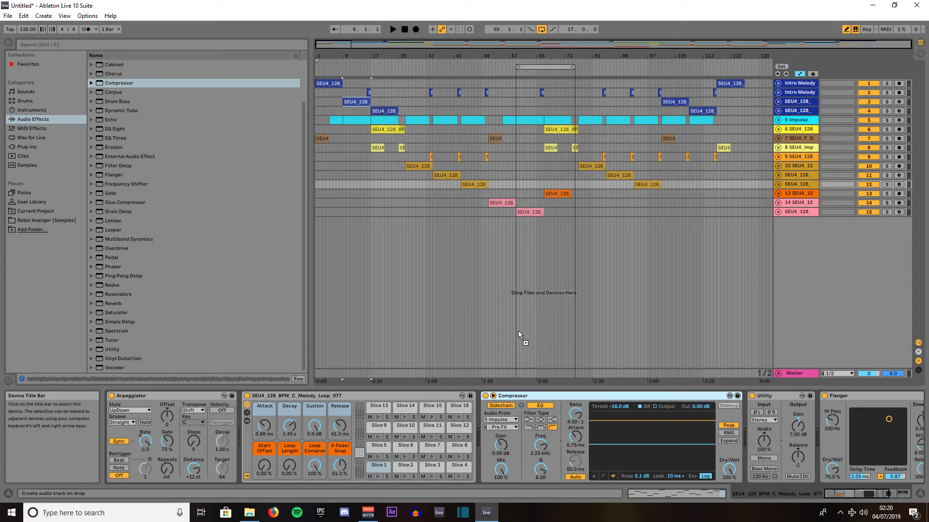
# - Copy the Compressor to tracks 14, 15 and 13, moving it ahead of Auto Filter on track 13
pyautogui.click(485, 202)
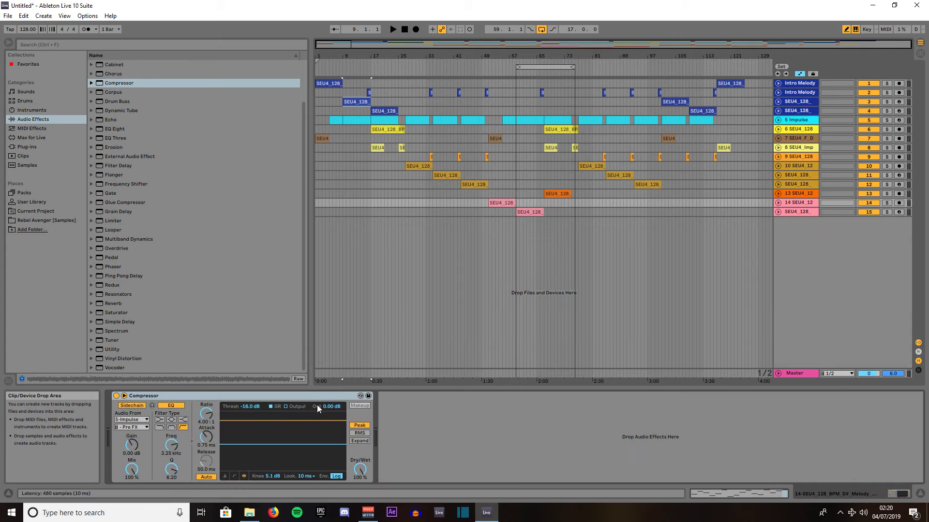
pyautogui.moveTo(305, 397); pyautogui.dragTo(532, 212)
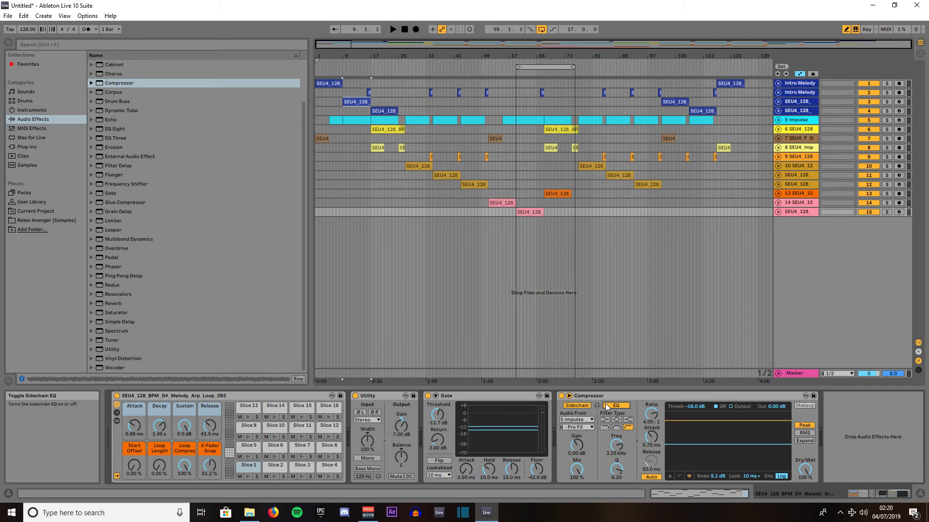
pyautogui.moveTo(612, 399)
pyautogui.mouseDown()
pyautogui.moveTo(372, 397)
pyautogui.moveTo(443, 401)
pyautogui.moveTo(550, 193)
pyautogui.mouseUp()
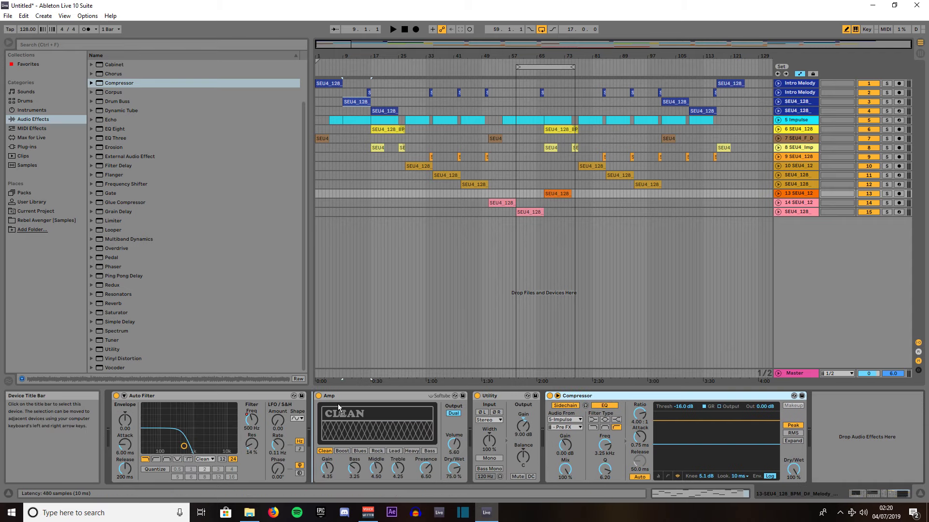
pyautogui.click(146, 415)
pyautogui.moveTo(146, 415); pyautogui.dragTo(148, 417)
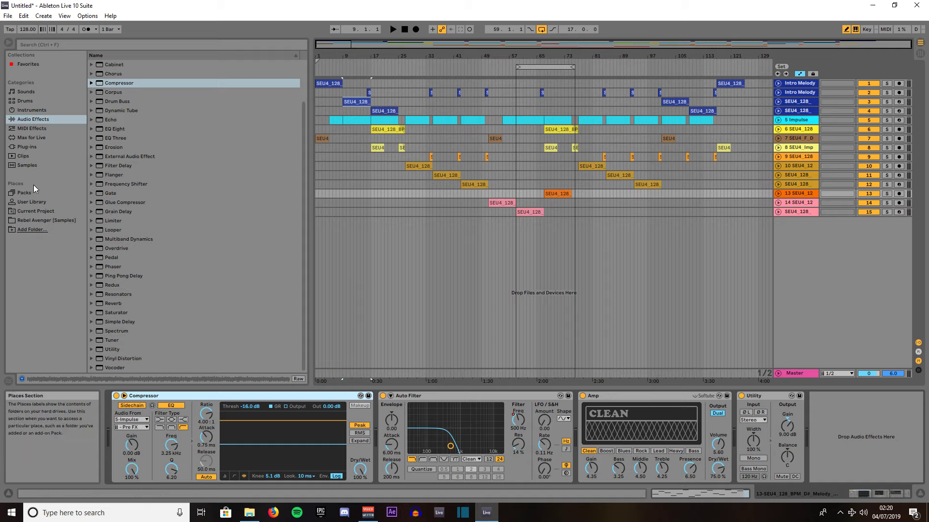
# - Add the Operator instrument on a new MIDI track and insert an empty MIDI clip from bar 27 to bar 35
pyautogui.click(28, 112)
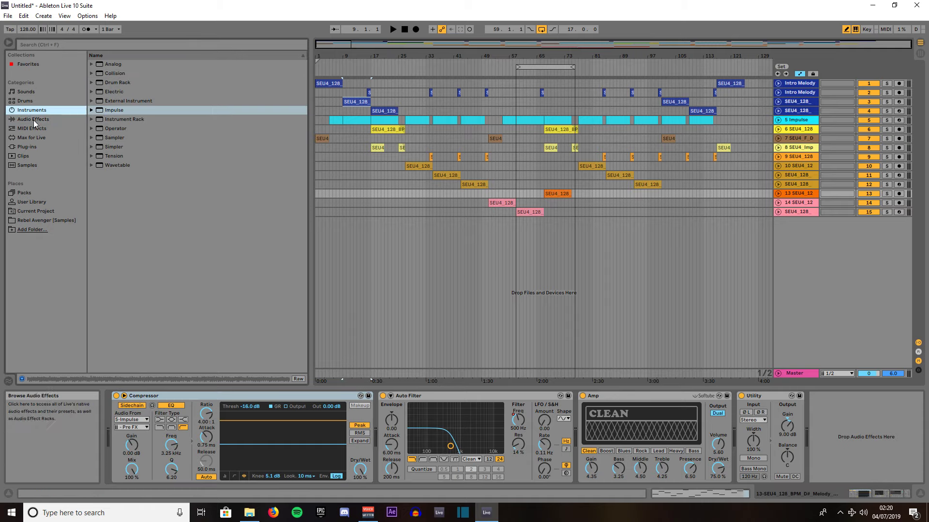
pyautogui.moveTo(111, 129); pyautogui.dragTo(547, 296)
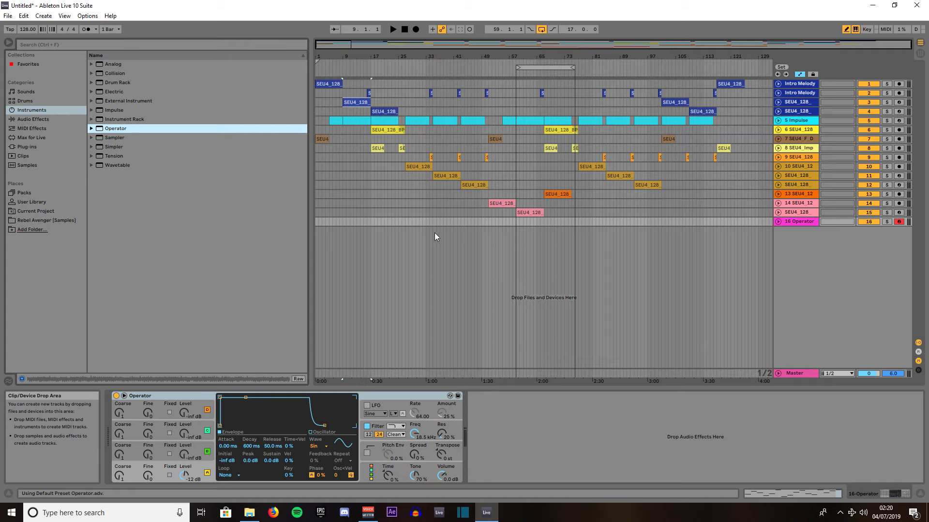
pyautogui.moveTo(405, 220); pyautogui.dragTo(419, 221)
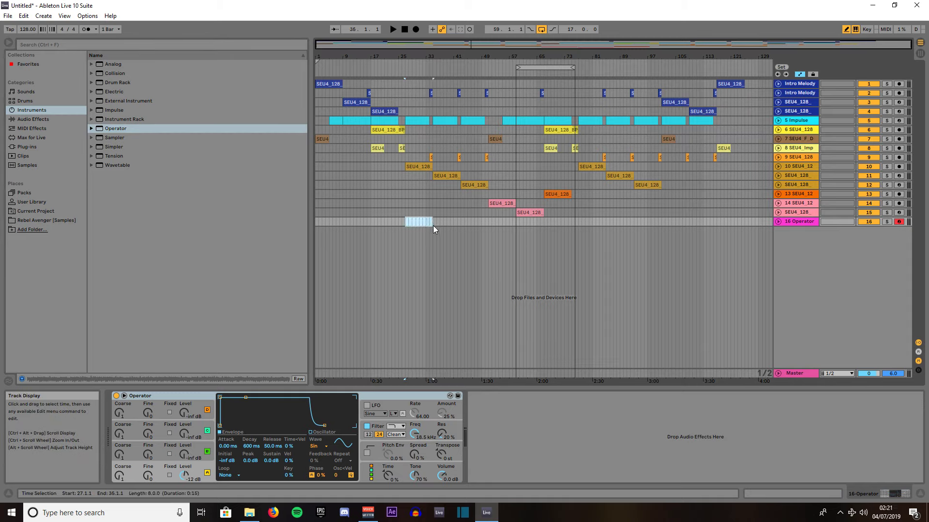
pyautogui.rightClick(419, 224)
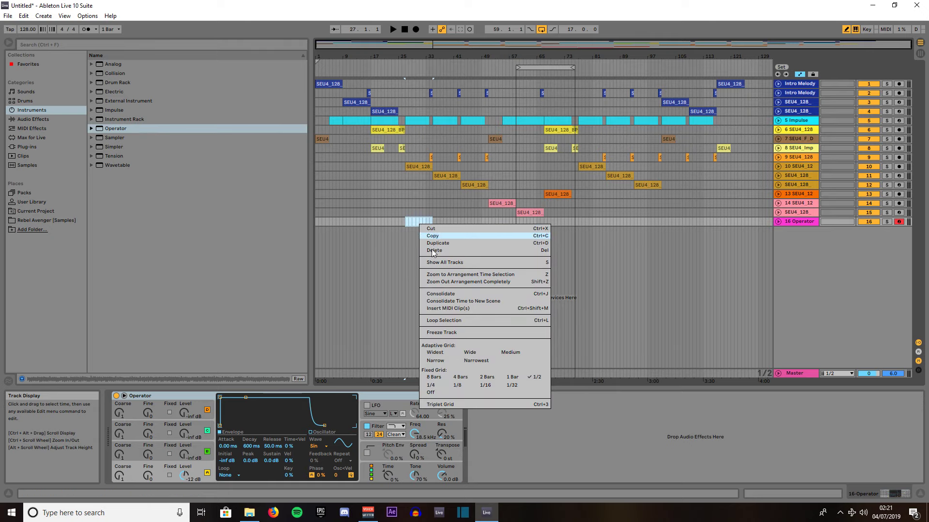
pyautogui.click(443, 309)
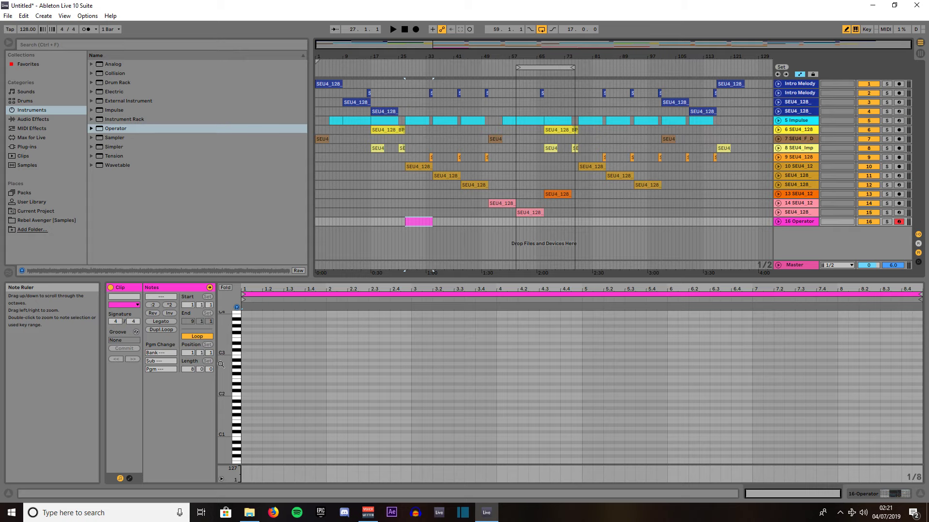
# - Draw a one-bar D0 note at the start of the Operator clip
pyautogui.scroll(-5, 226, 418)
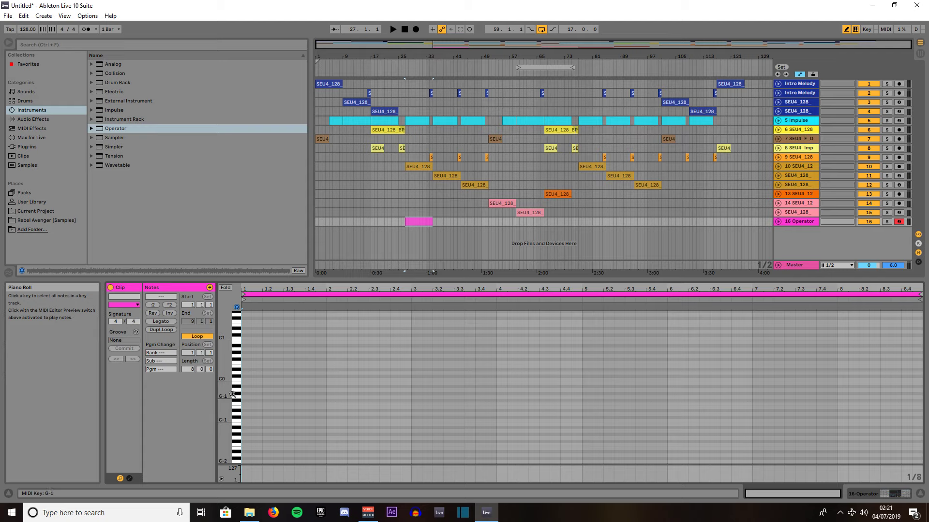
pyautogui.click(245, 372)
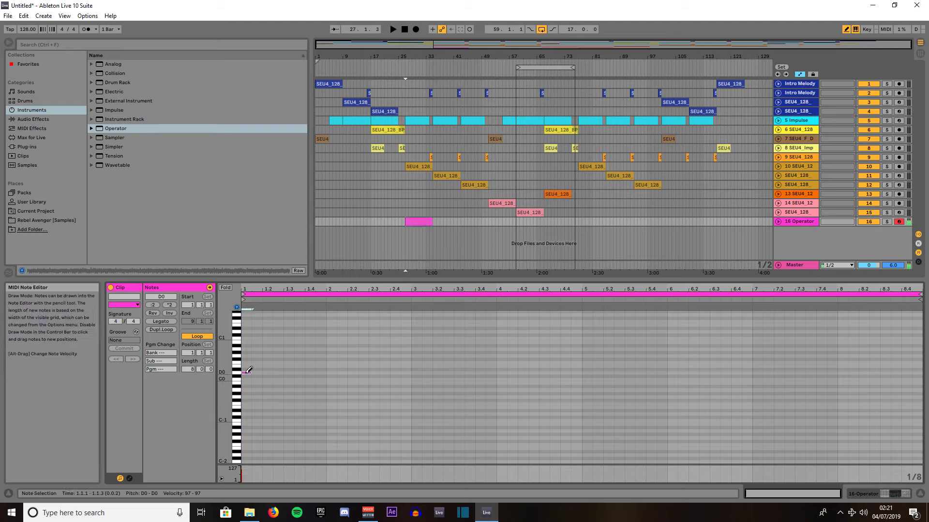
pyautogui.moveTo(249, 372); pyautogui.dragTo(326, 372)
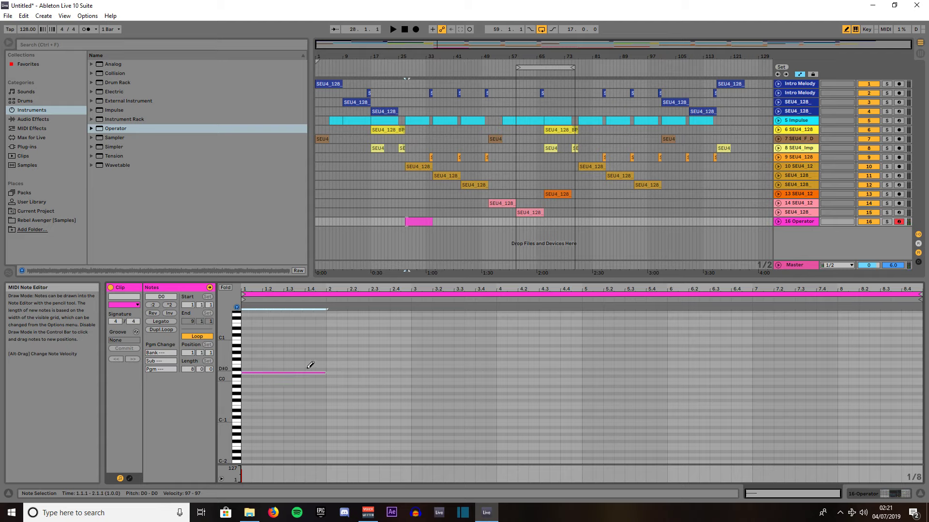
# - Duplicate the one-bar D0 note seven times to fill all eight bars of the clip
pyautogui.hotkey('ctrl', 'd')
pyautogui.hotkey('ctrl', 'd')
pyautogui.hotkey('ctrl', 'd')
pyautogui.hotkey('ctrl', 'd')
pyautogui.hotkey('ctrl', 'd')
pyautogui.hotkey('ctrl', 'd')
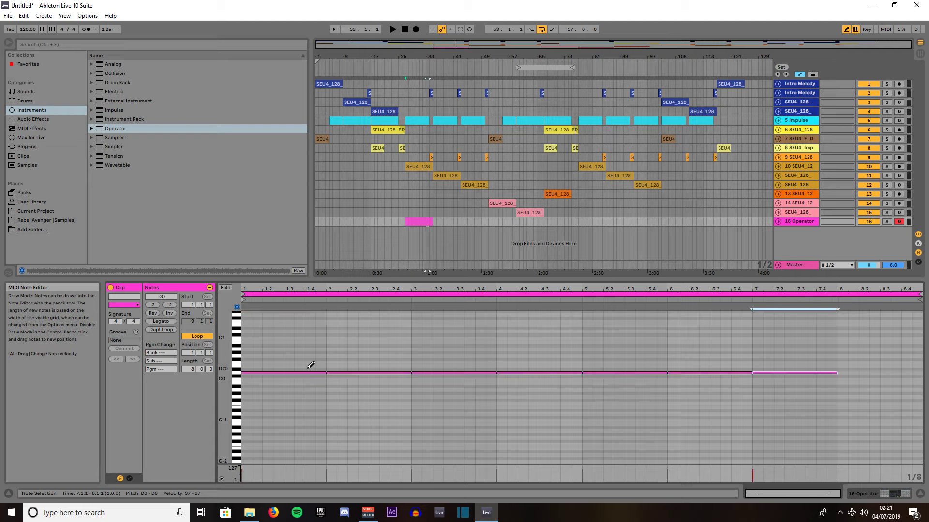
pyautogui.hotkey('ctrl', 'd')
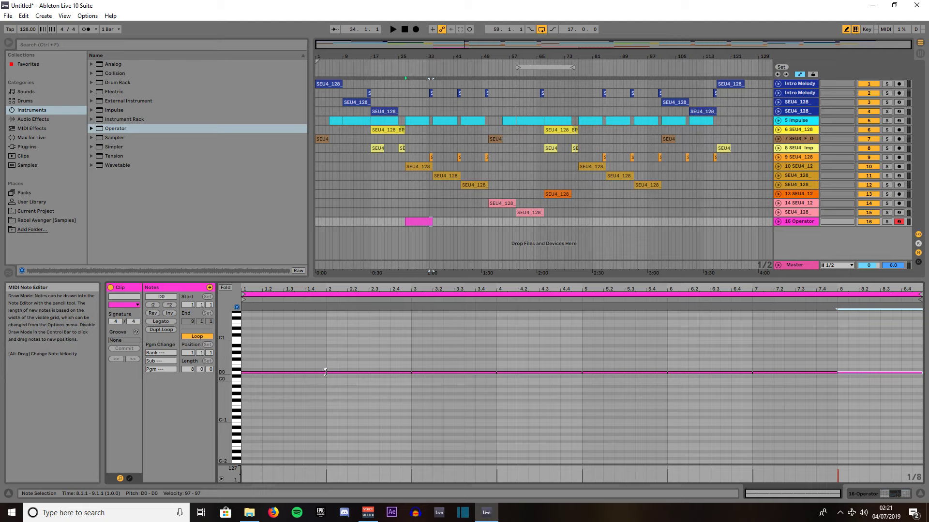
# - Shorten the D0 notes, ending those in bars 1, 3, 5 and 7 at x.4.3 and those in bars 2, 4, 6 and 8 at x.4.1
pyautogui.moveTo(326, 373); pyautogui.dragTo(316, 373)
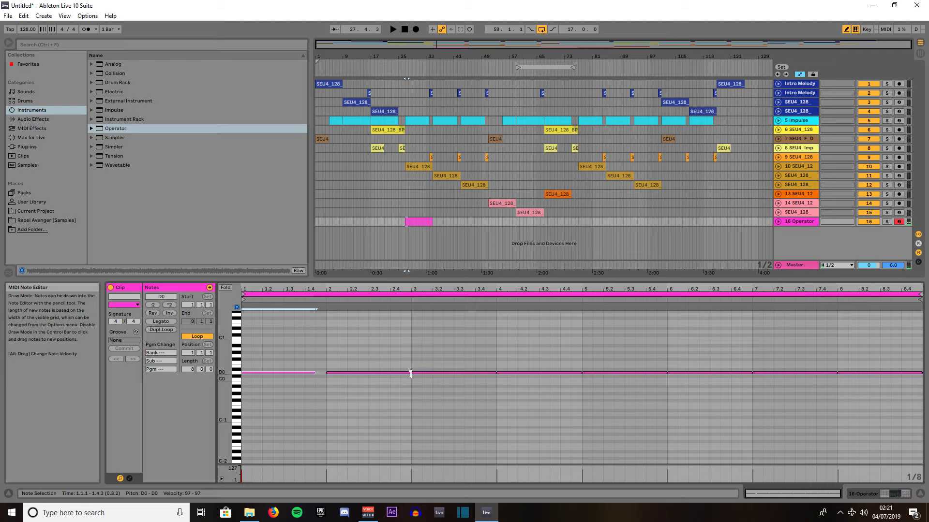
pyautogui.moveTo(410, 373); pyautogui.dragTo(389, 373)
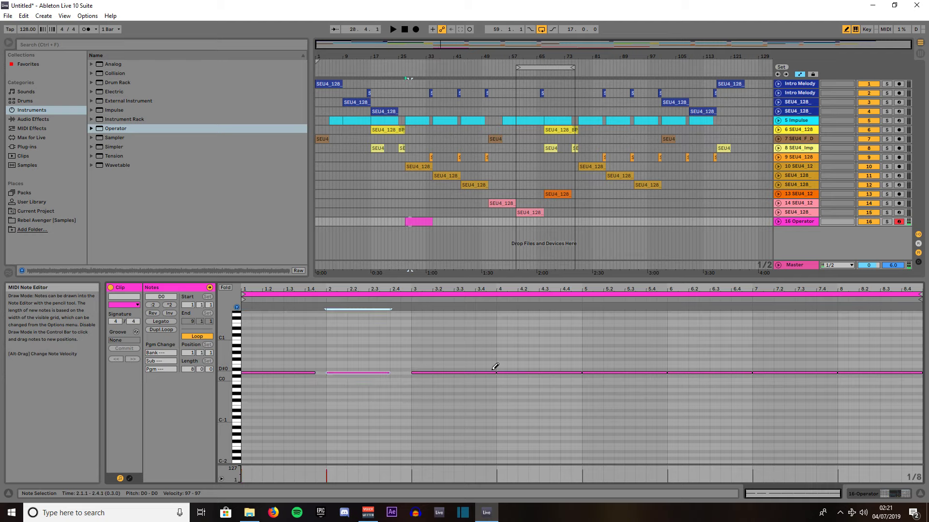
pyautogui.moveTo(495, 372); pyautogui.dragTo(487, 372)
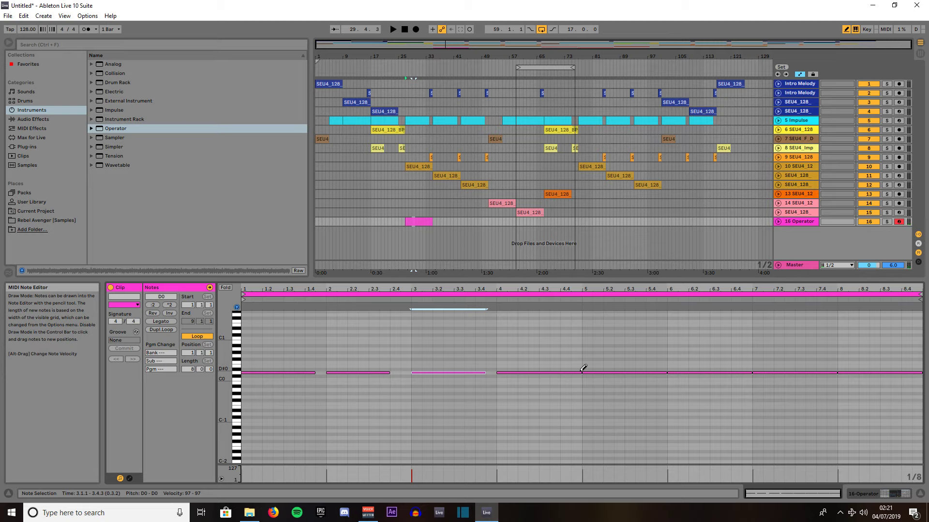
pyautogui.moveTo(580, 373); pyautogui.dragTo(561, 374)
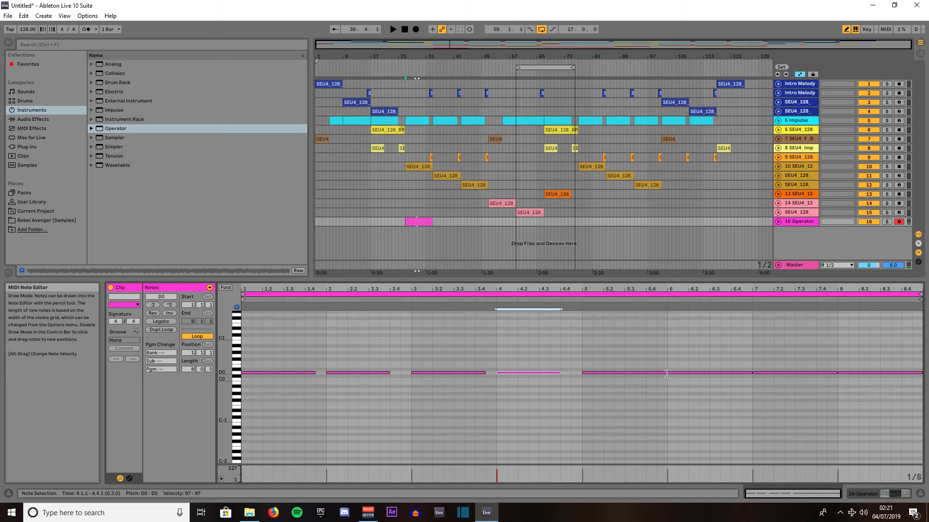
pyautogui.moveTo(666, 373); pyautogui.dragTo(657, 372)
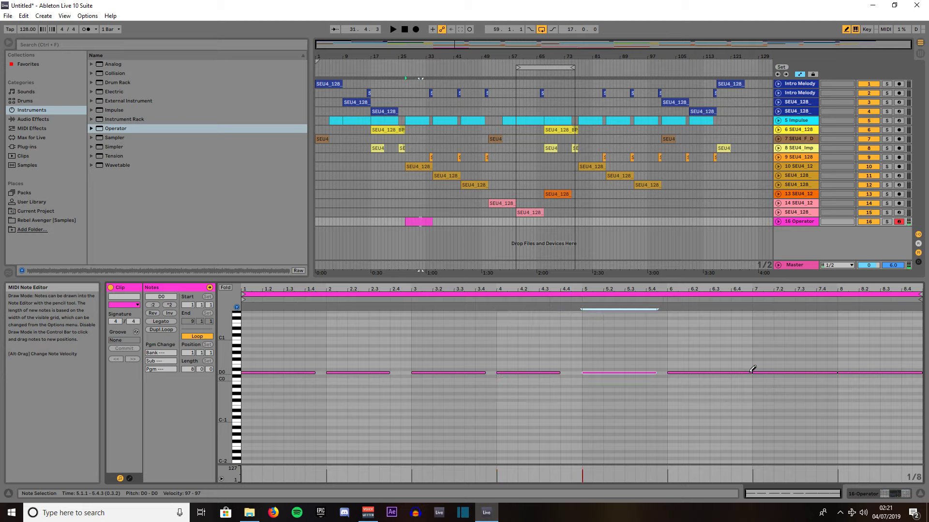
pyautogui.moveTo(751, 373); pyautogui.dragTo(731, 373)
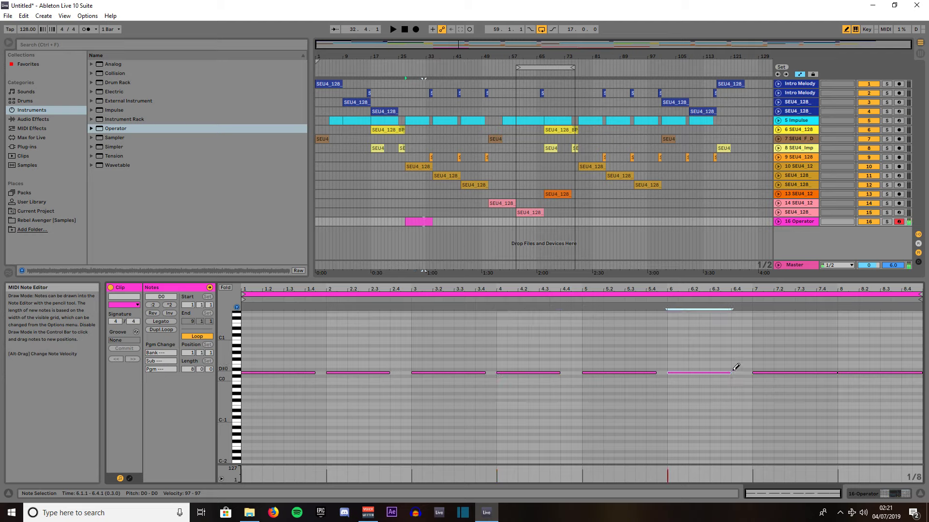
pyautogui.click(836, 374)
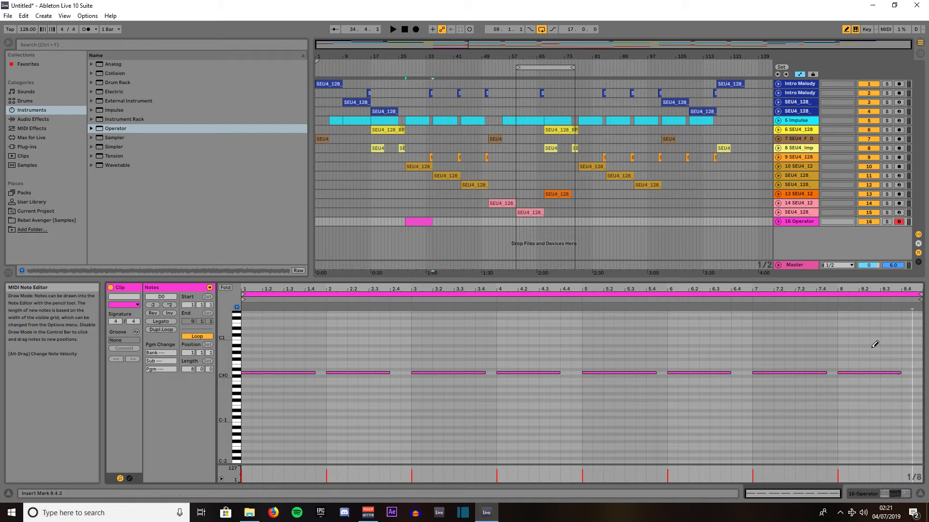
# - Raise the Operator track's volume to 5.0 dB and fold the track back up
pyautogui.click(779, 222)
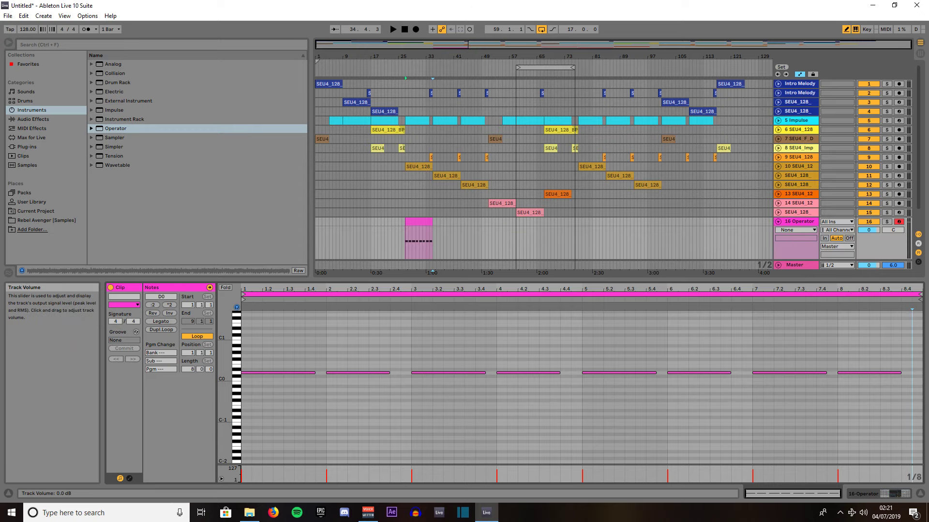
pyautogui.moveTo(874, 232); pyautogui.dragTo(873, 208)
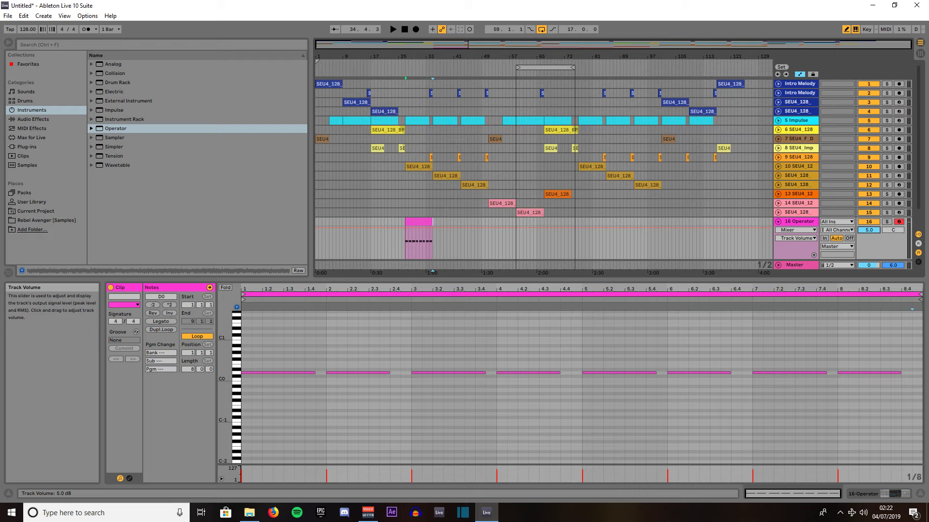
pyautogui.click(779, 224)
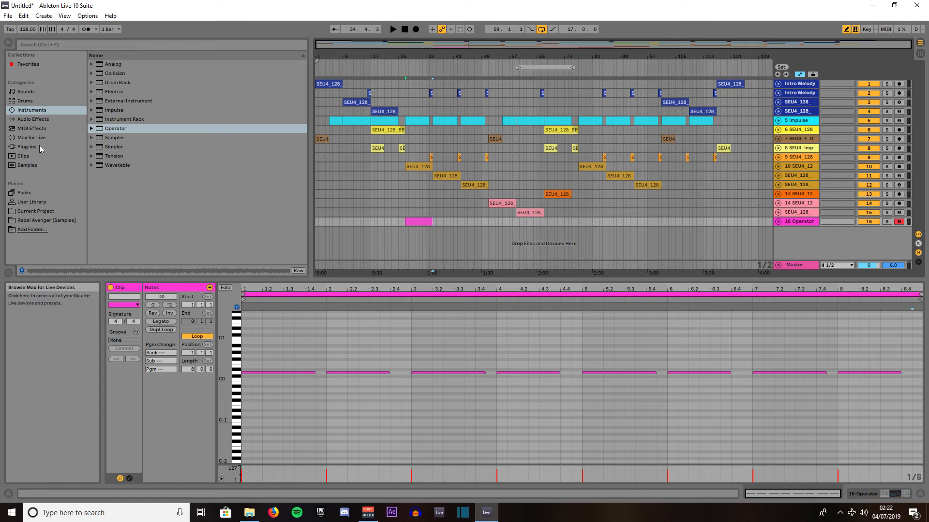
# - Add an EQ Eight audio effect after Operator on track 16
pyautogui.click(33, 120)
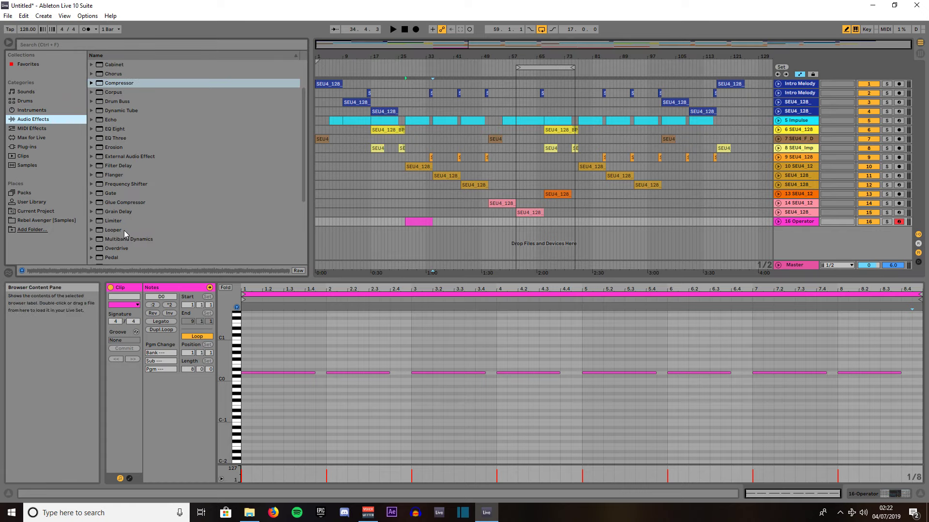
pyautogui.click(112, 130)
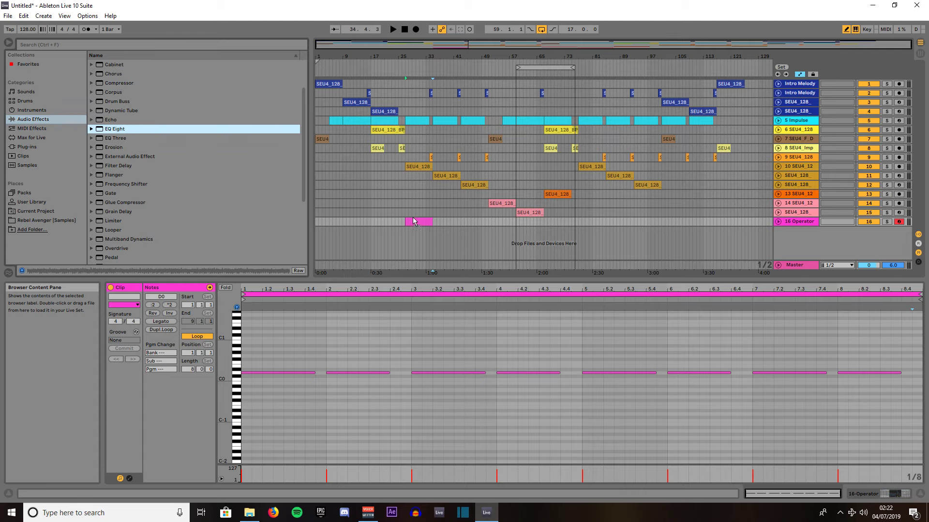
pyautogui.moveTo(413, 222); pyautogui.dragTo(413, 223)
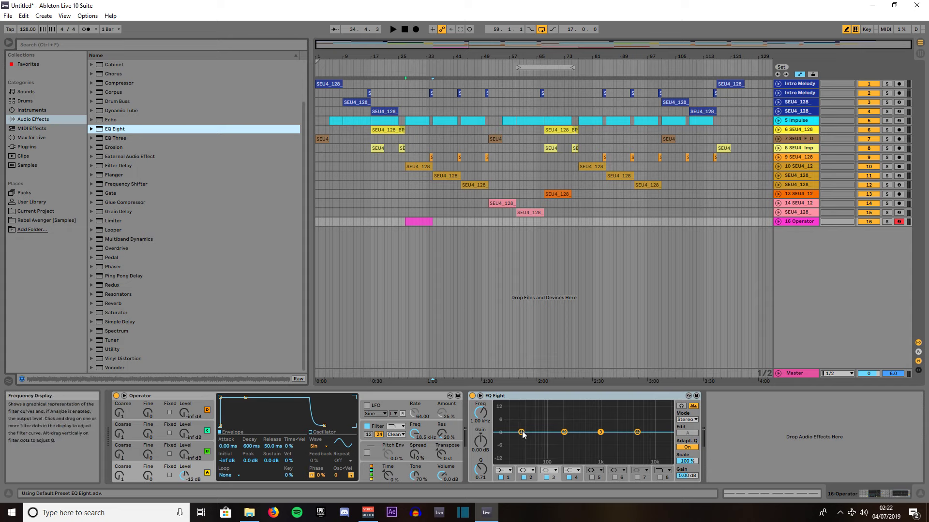
# - Solo the Operator track, loop its clip from bar 27 to bar 35 and start playback
pyautogui.click(408, 213)
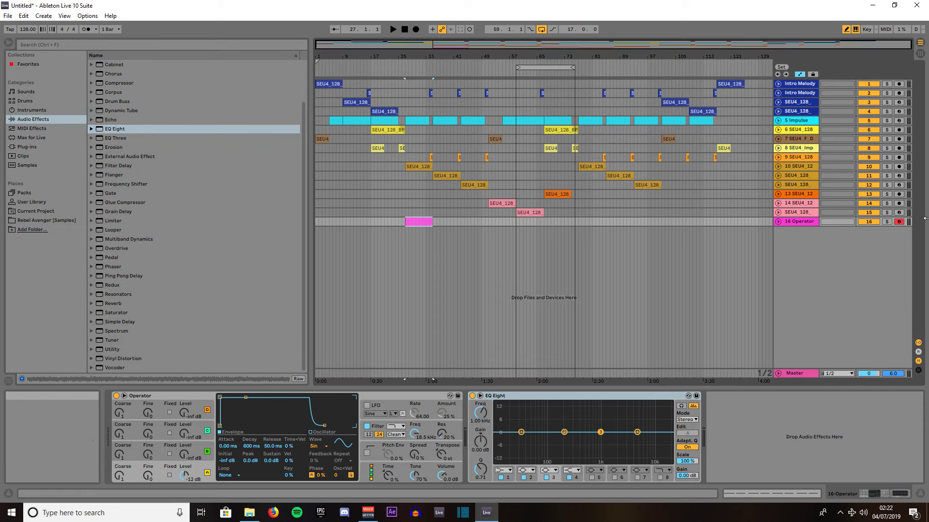
pyautogui.click(887, 221)
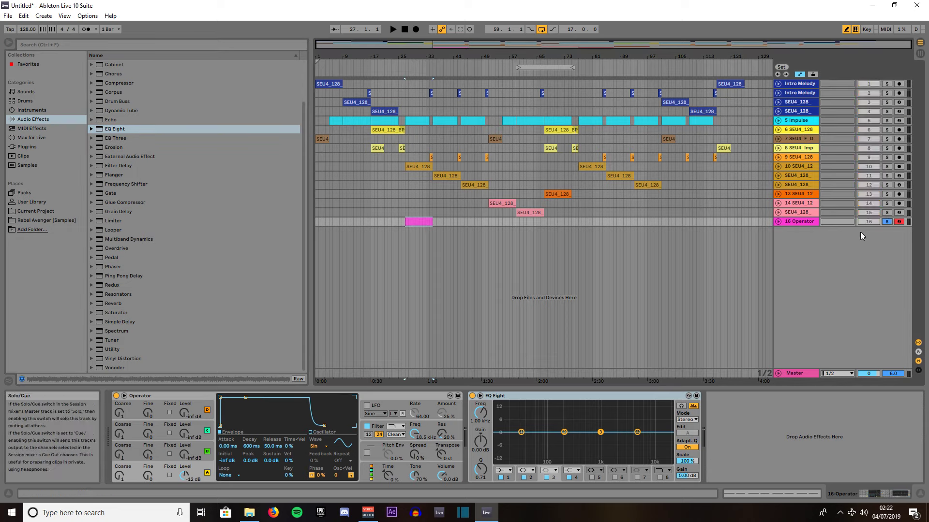
pyautogui.click(411, 221)
pyautogui.hotkey('ctrl', 'l')
pyautogui.press('space')
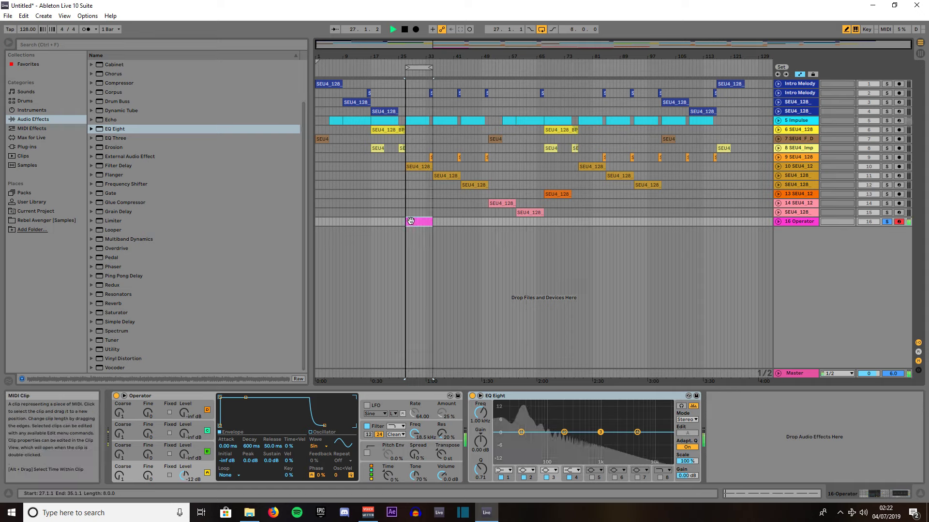
# - Set EQ Eight band 1 to 32.3 Hz with 2.79 dB gain and a Q of 17.5, and disable bands 3 and 4
pyautogui.click(521, 432)
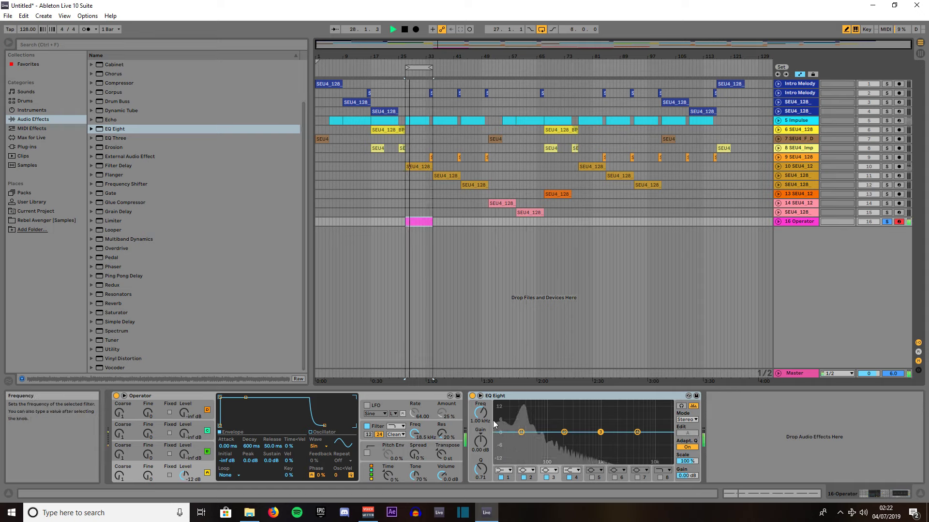
pyautogui.moveTo(477, 417)
pyautogui.mouseDown()
pyautogui.moveTo(480, 462)
pyautogui.moveTo(481, 432)
pyautogui.mouseUp()
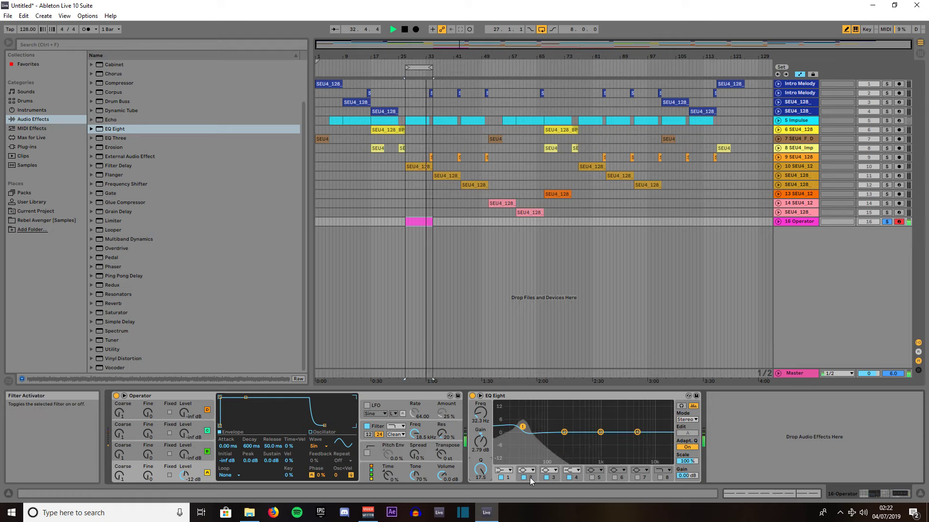
pyautogui.click(546, 478)
pyautogui.click(569, 477)
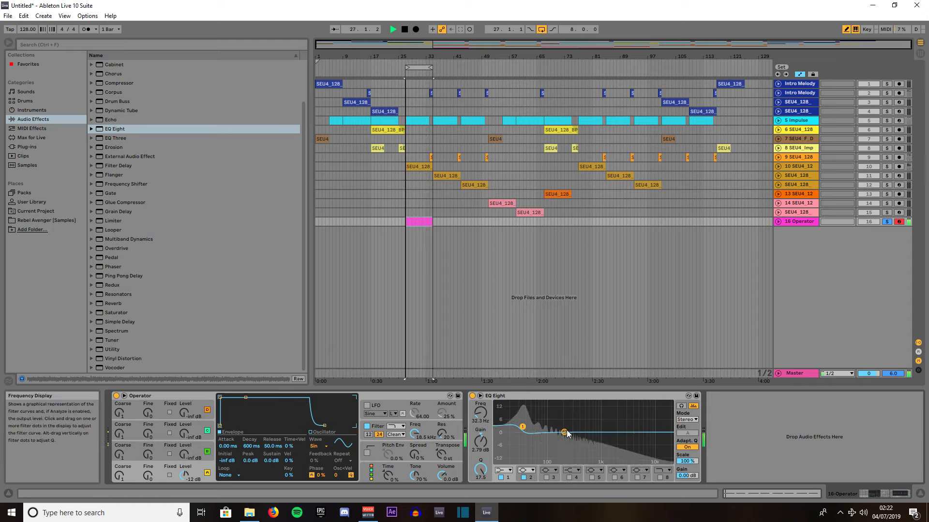
# - Make band 2 a high cut at 12.0 kHz, set the EQ's scale to 115% and gain to -0.30 dB, and unsolo the Operator track
pyautogui.moveTo(565, 432); pyautogui.dragTo(657, 432)
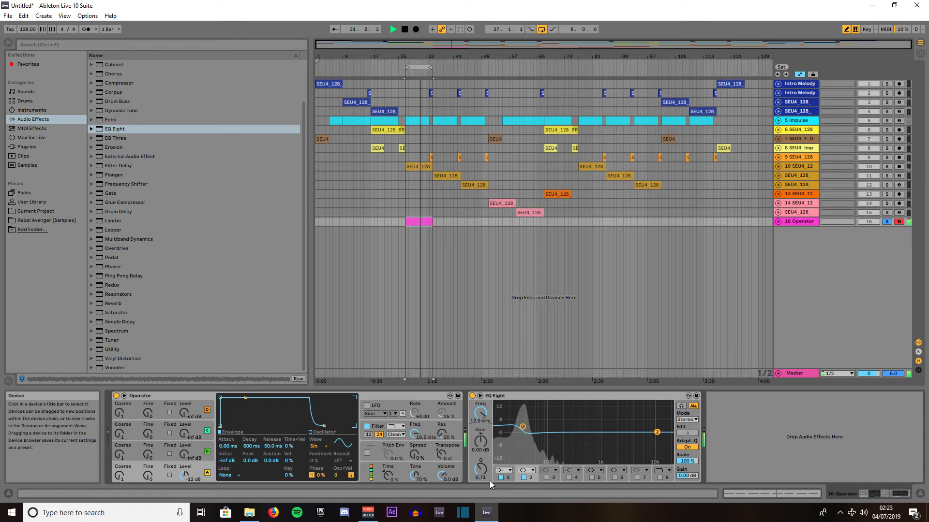
pyautogui.click(528, 471)
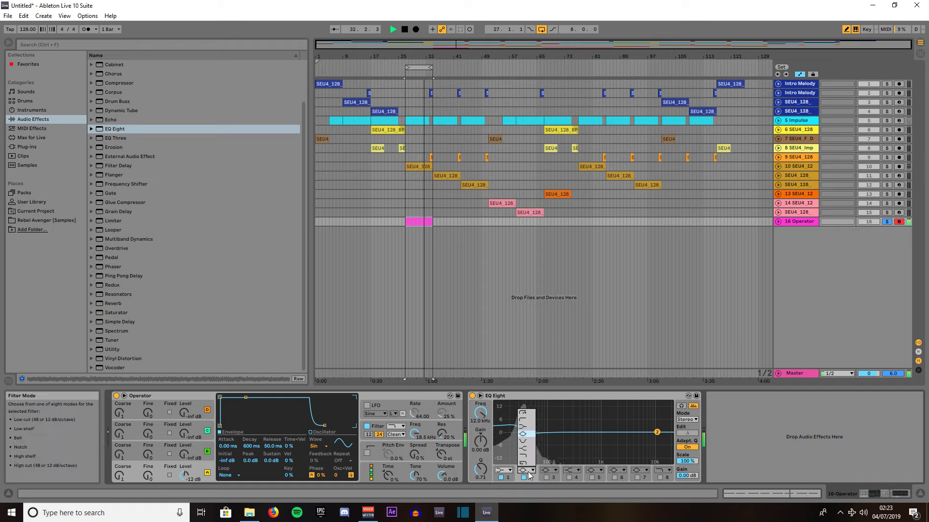
pyautogui.click(525, 464)
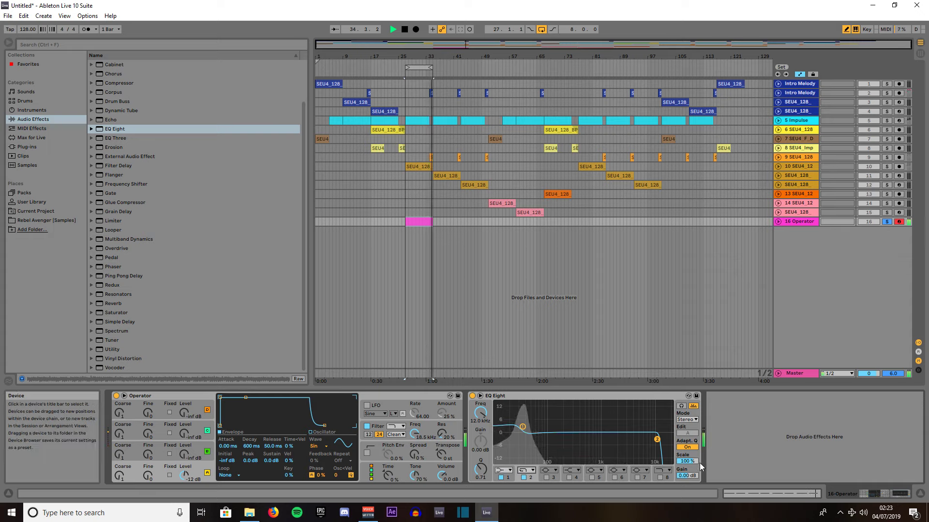
pyautogui.moveTo(689, 461); pyautogui.dragTo(688, 485)
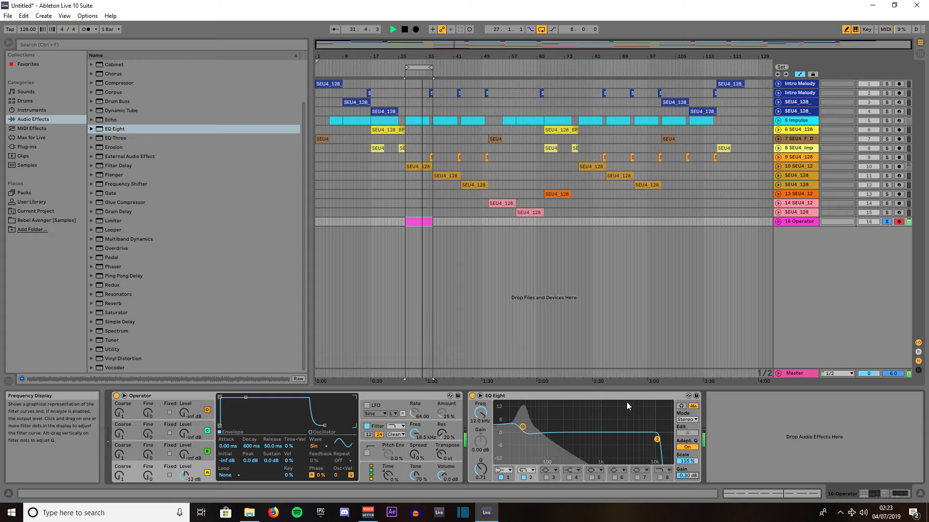
pyautogui.click(886, 222)
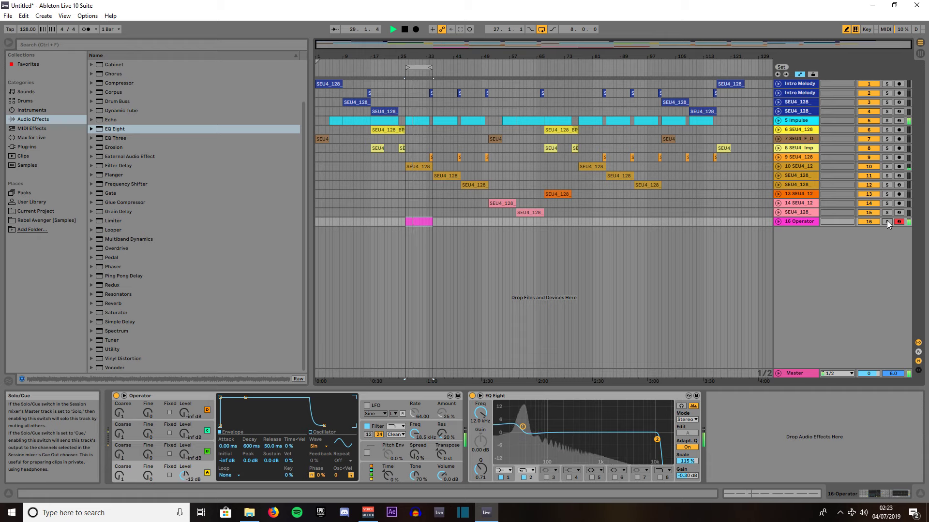
# - Audition track 10 in solo and set its Gate to threshold -43.0 dB, return 3.24 dB, hold 15.0 ms, release 40.2 ms and floor -39.5 dB
pyautogui.click(412, 168)
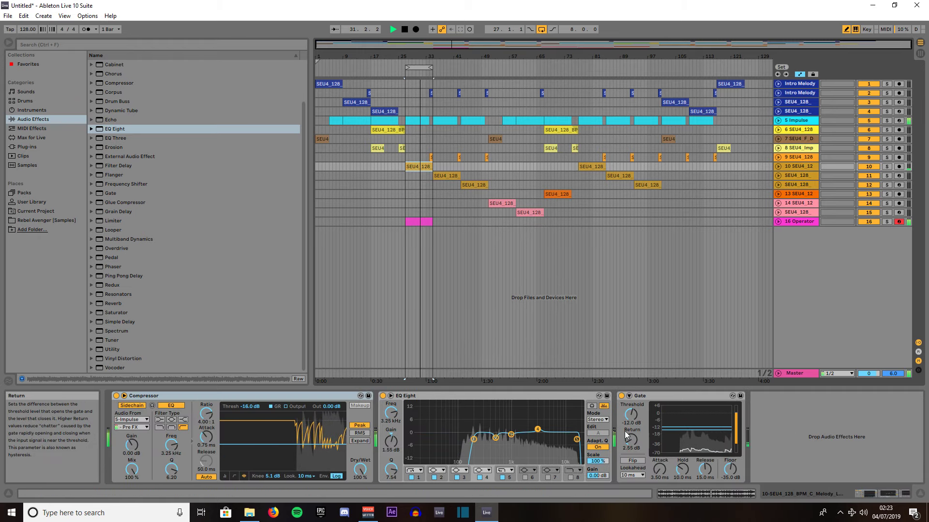
pyautogui.moveTo(629, 427)
pyautogui.mouseDown()
pyautogui.moveTo(628, 441)
pyautogui.moveTo(630, 418)
pyautogui.mouseUp()
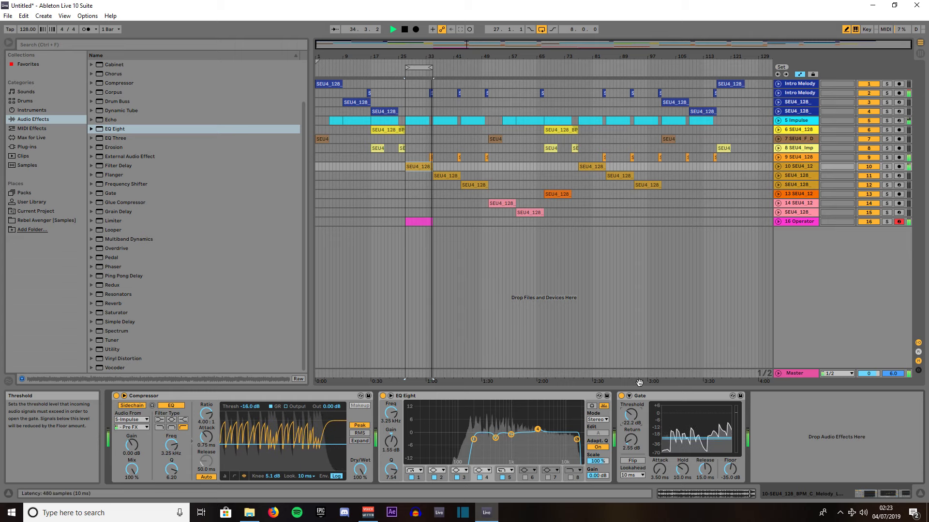
pyautogui.click(886, 166)
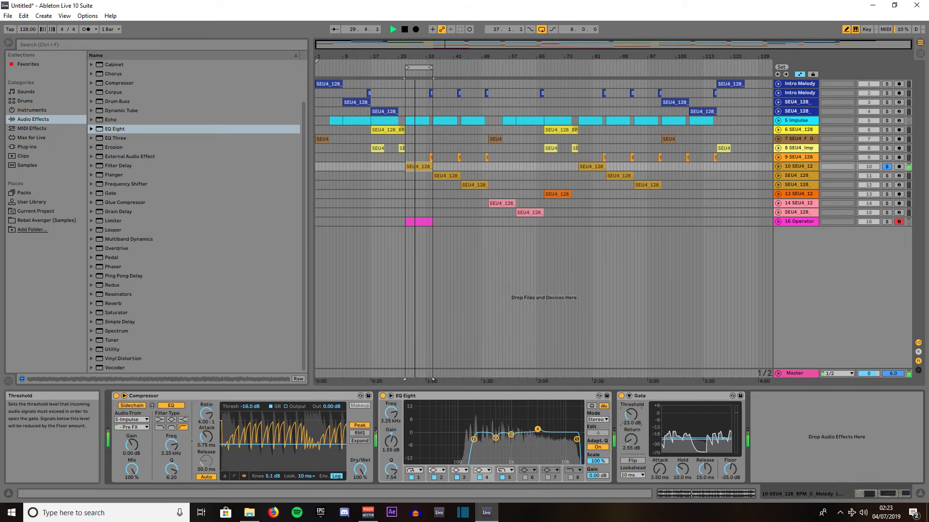
pyautogui.moveTo(628, 416)
pyautogui.mouseDown()
pyautogui.moveTo(628, 403)
pyautogui.moveTo(628, 422)
pyautogui.mouseUp()
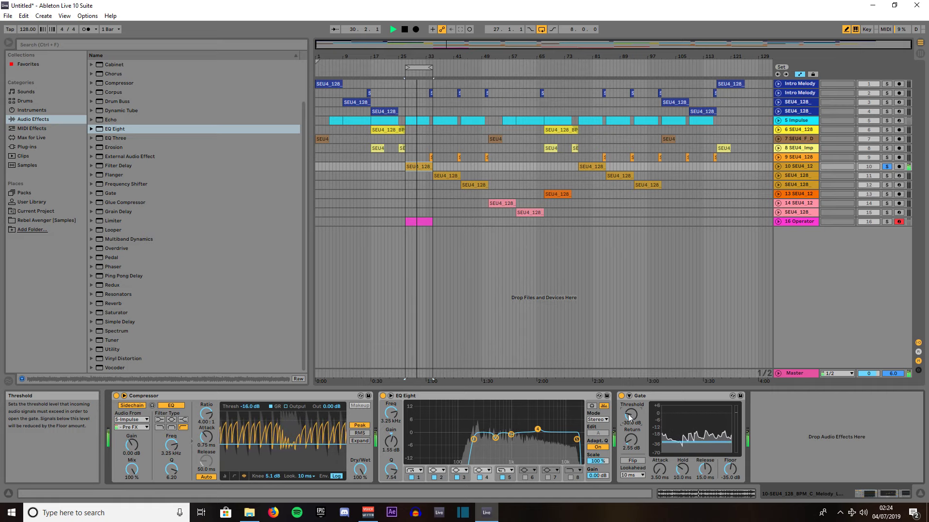
pyautogui.moveTo(630, 414); pyautogui.dragTo(631, 417)
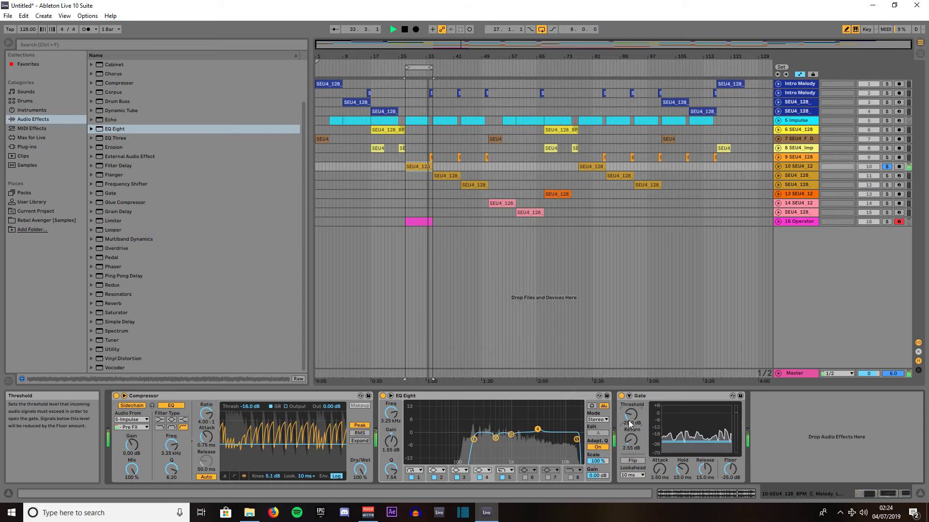
pyautogui.moveTo(631, 439); pyautogui.dragTo(631, 439)
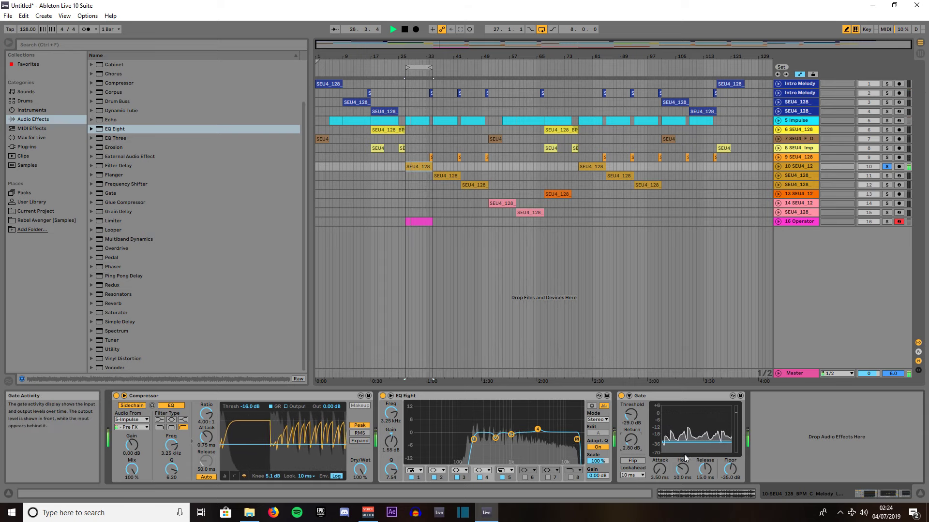
pyautogui.moveTo(731, 477); pyautogui.dragTo(731, 479)
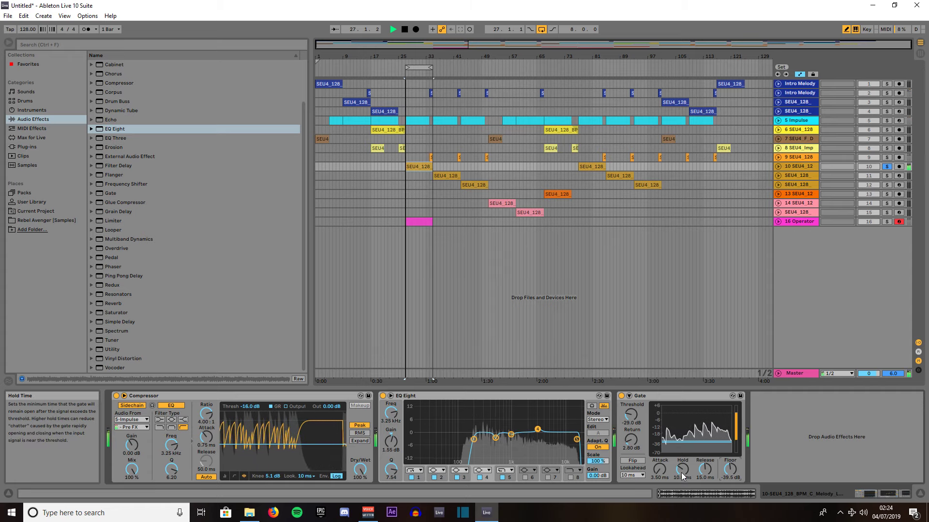
pyautogui.moveTo(682, 469); pyautogui.dragTo(707, 470)
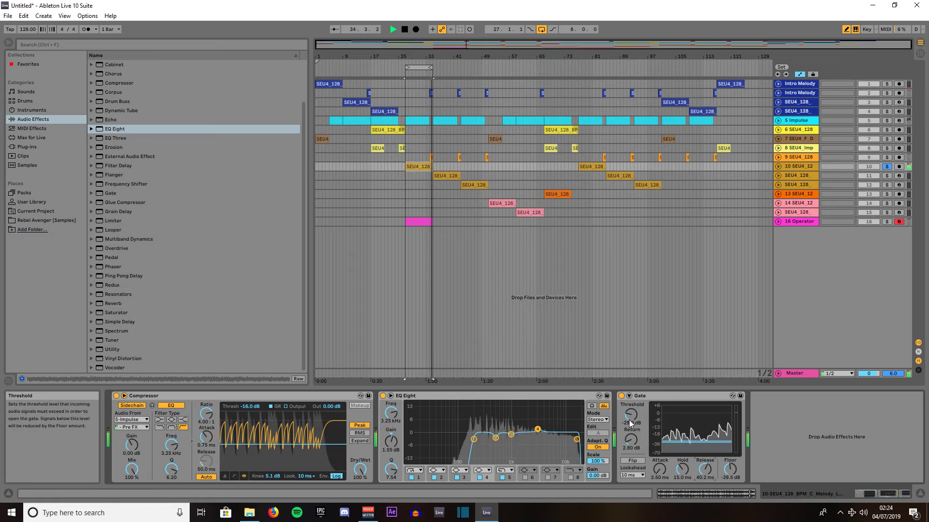
pyautogui.moveTo(629, 419)
pyautogui.mouseDown()
pyautogui.moveTo(630, 445)
pyautogui.moveTo(630, 406)
pyautogui.moveTo(626, 417)
pyautogui.mouseUp()
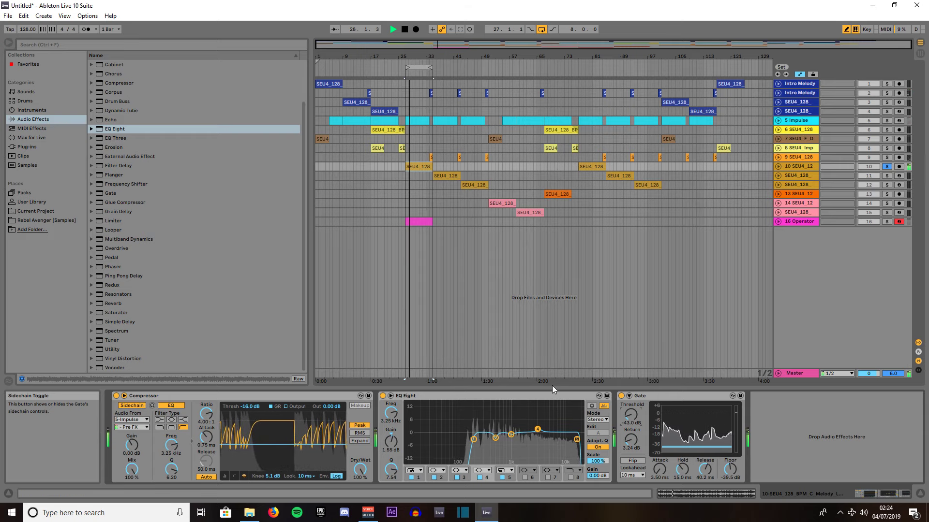
pyautogui.click(887, 167)
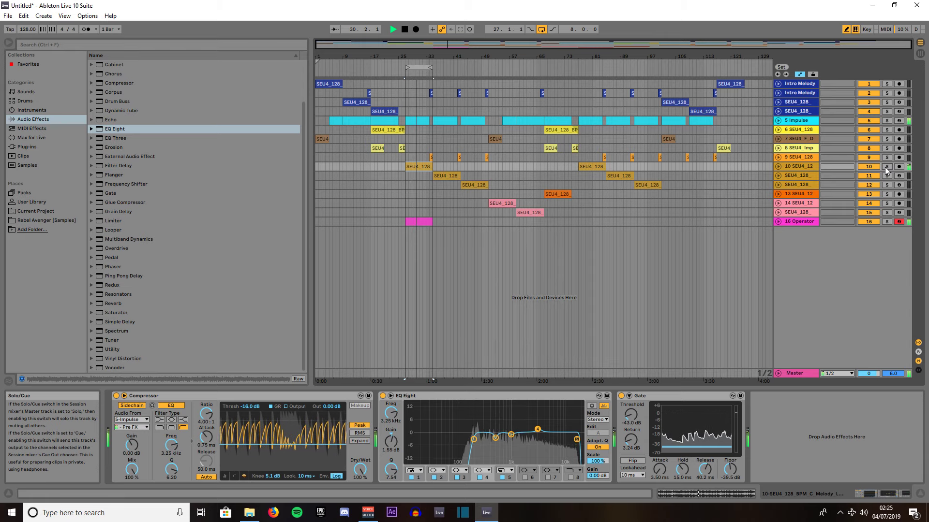
# - Raise track 10's volume to 3.0 dB and fold the track
pyautogui.click(776, 165)
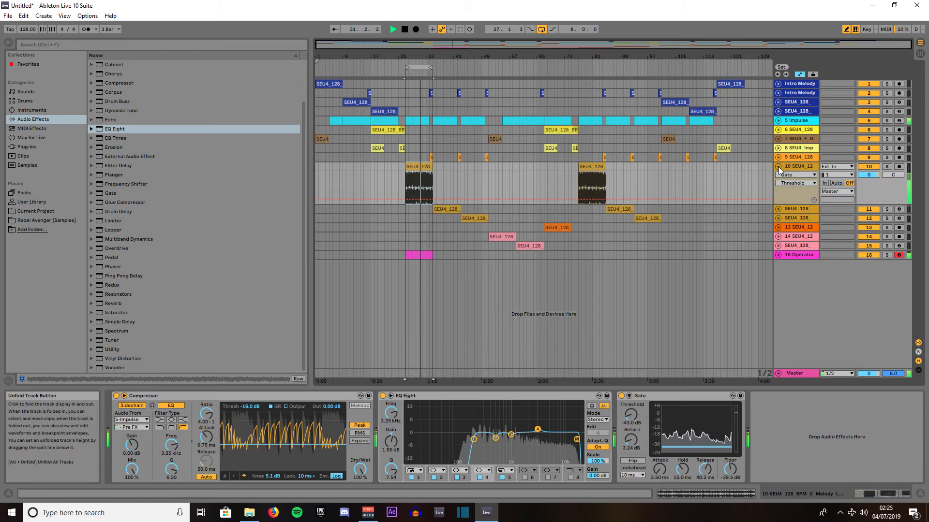
pyautogui.moveTo(866, 176); pyautogui.dragTo(866, 168)
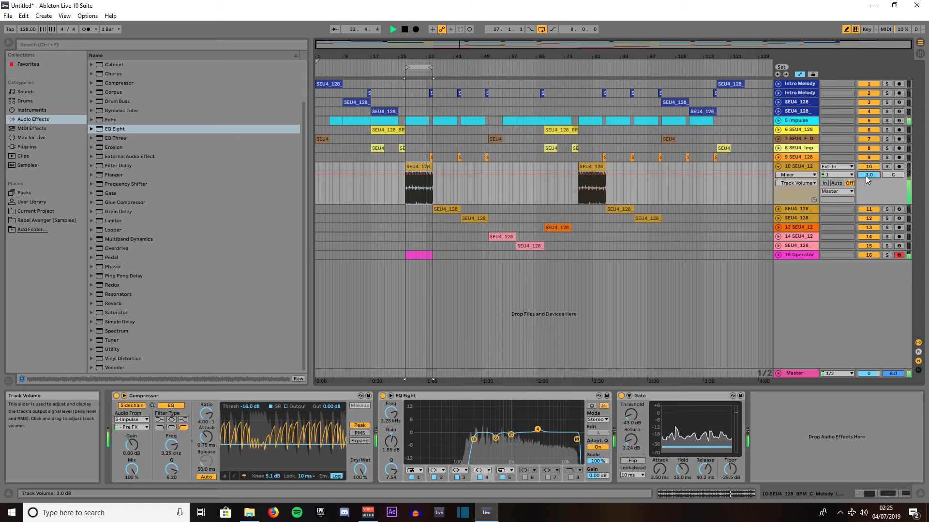
pyautogui.click(777, 166)
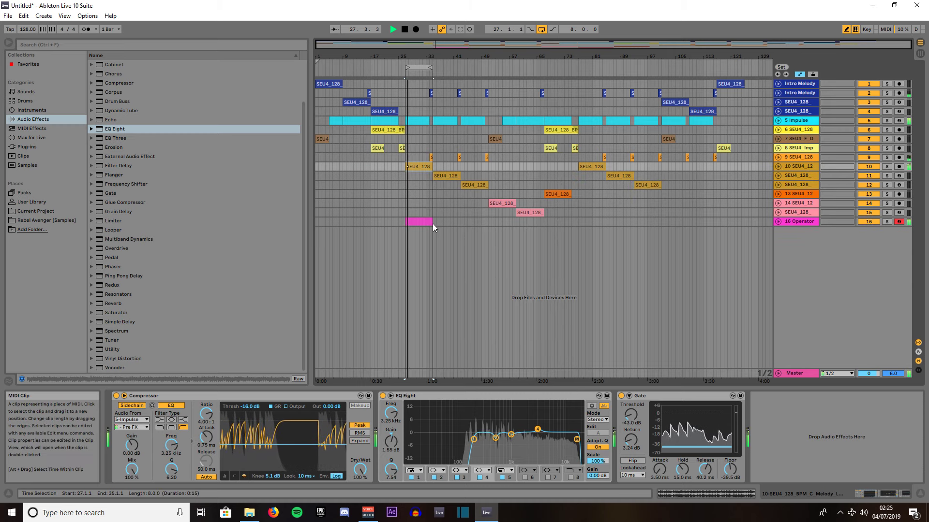
# - Extend the Operator clip to bar 51, copy it to bar 77 and lengthen the copy to bar 121
pyautogui.moveTo(433, 222); pyautogui.dragTo(487, 213)
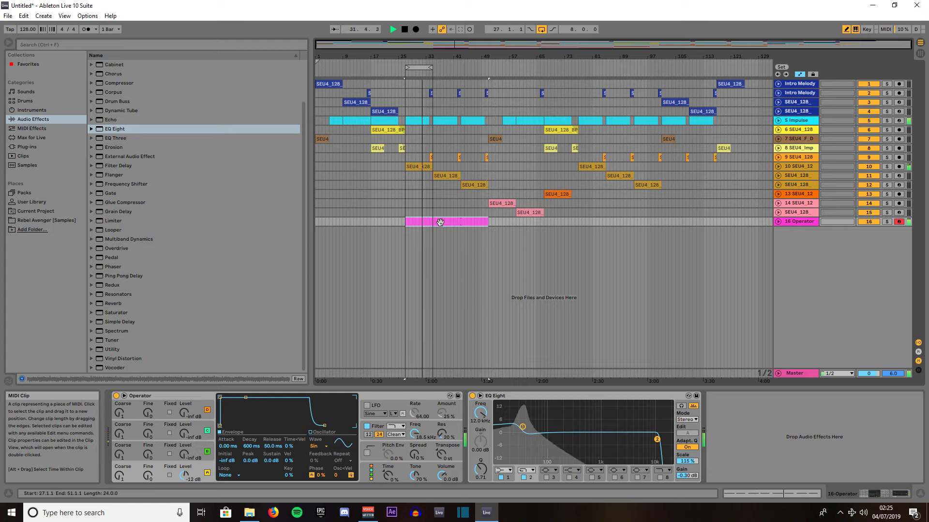
pyautogui.moveTo(445, 222); pyautogui.dragTo(614, 219)
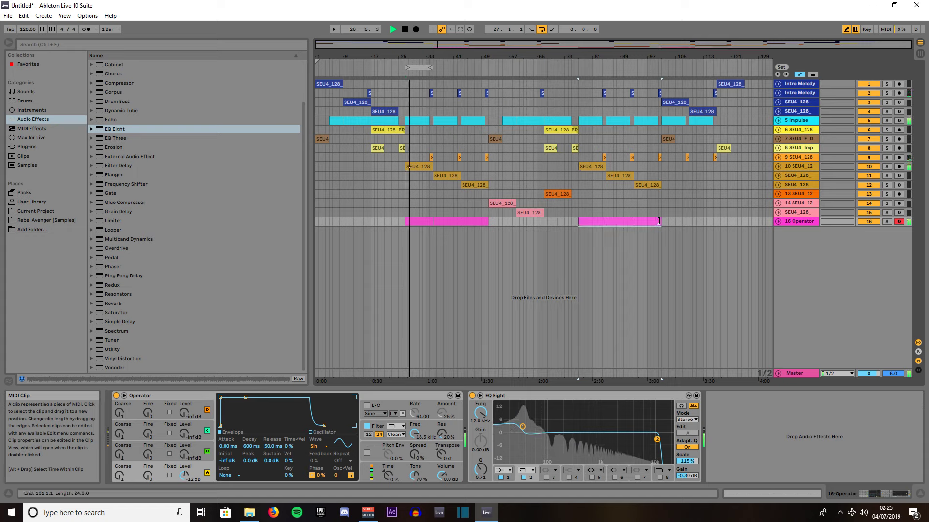
pyautogui.moveTo(659, 221); pyautogui.dragTo(716, 211)
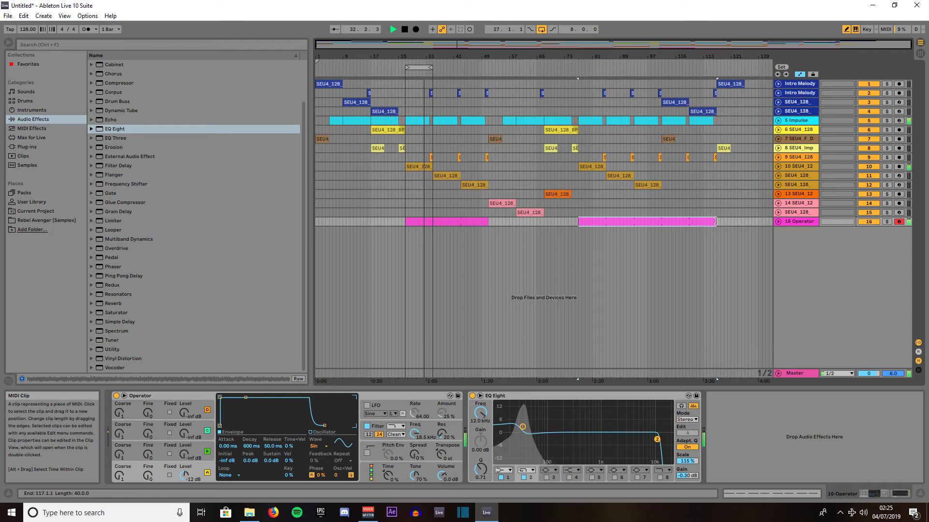
pyautogui.moveTo(716, 221); pyautogui.dragTo(731, 220)
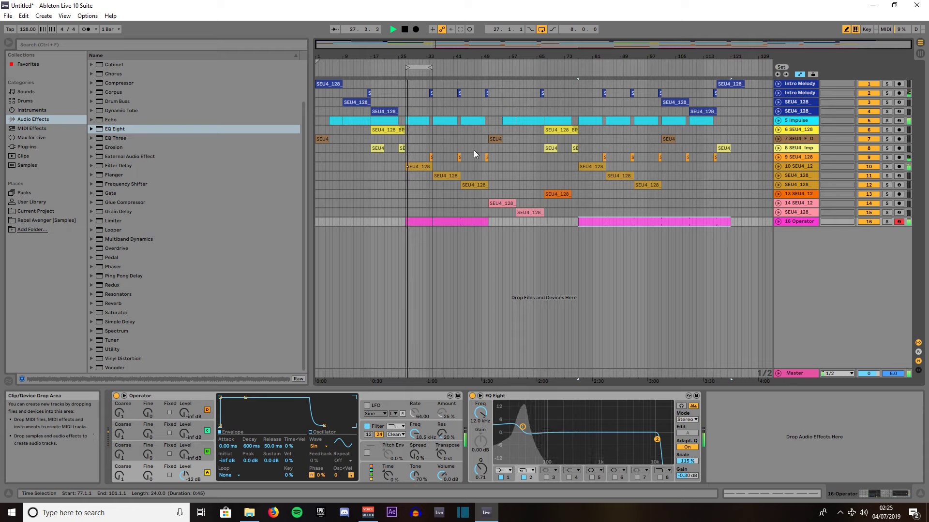
# - While playing past bar 35, set the volumes of track 11 to 3.7 dB, track 12 to 4.5 dB and track 10 to 5.5 dB
pyautogui.click(442, 68)
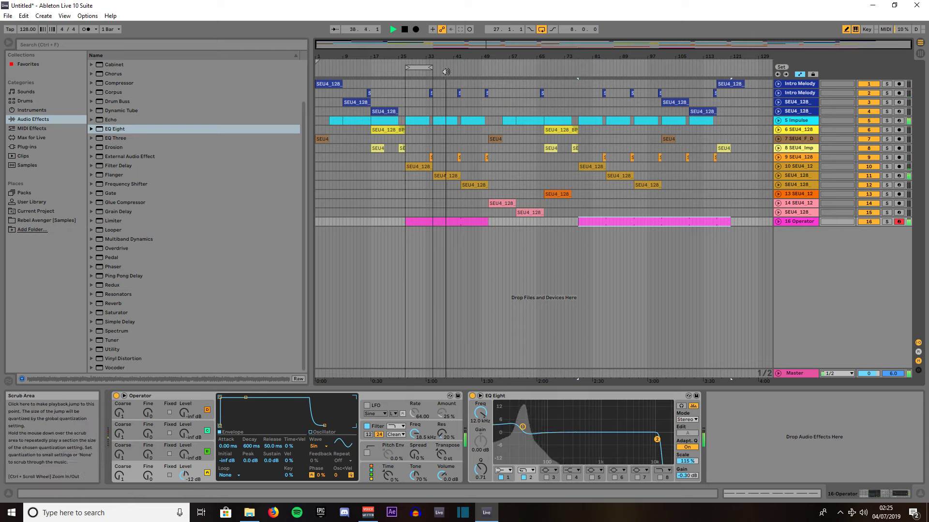
pyautogui.click(778, 176)
pyautogui.click(778, 175)
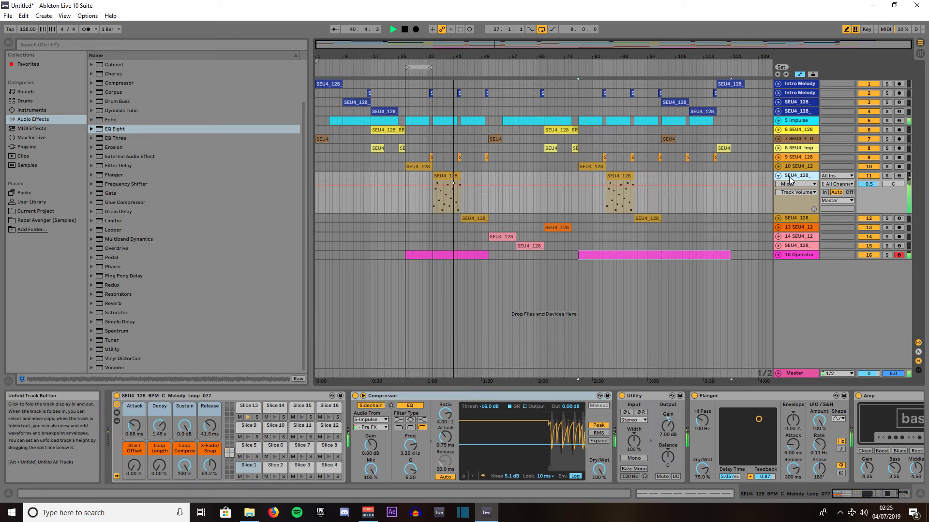
pyautogui.moveTo(861, 184)
pyautogui.mouseDown()
pyautogui.moveTo(862, 176)
pyautogui.moveTo(869, 184)
pyautogui.mouseUp()
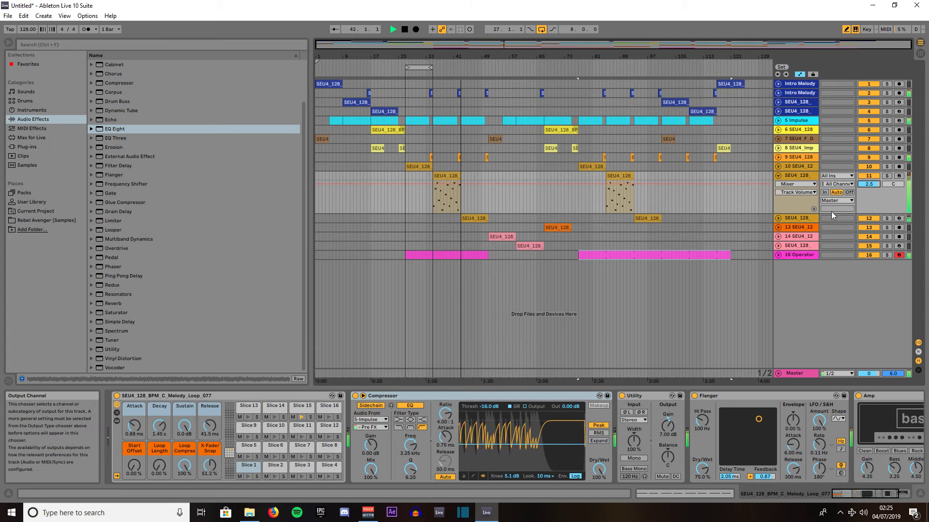
pyautogui.click(778, 218)
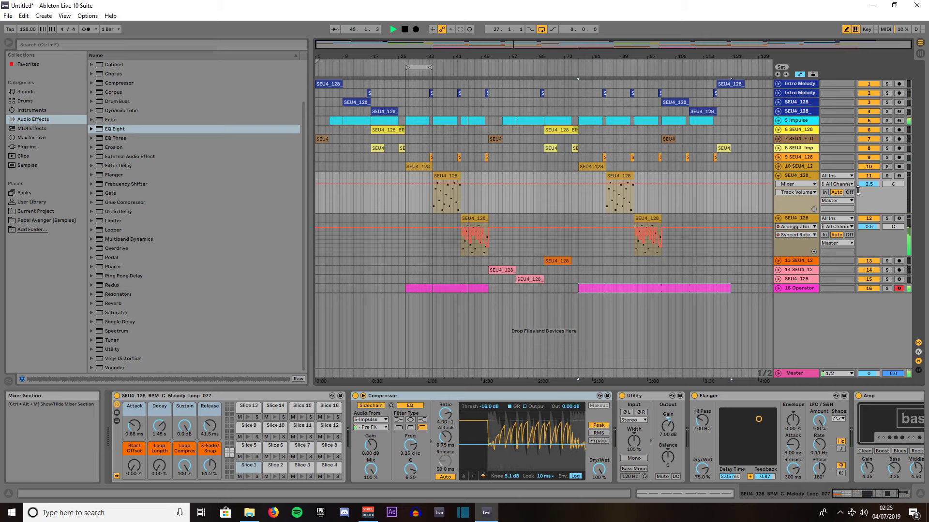
pyautogui.moveTo(869, 227); pyautogui.dragTo(868, 177)
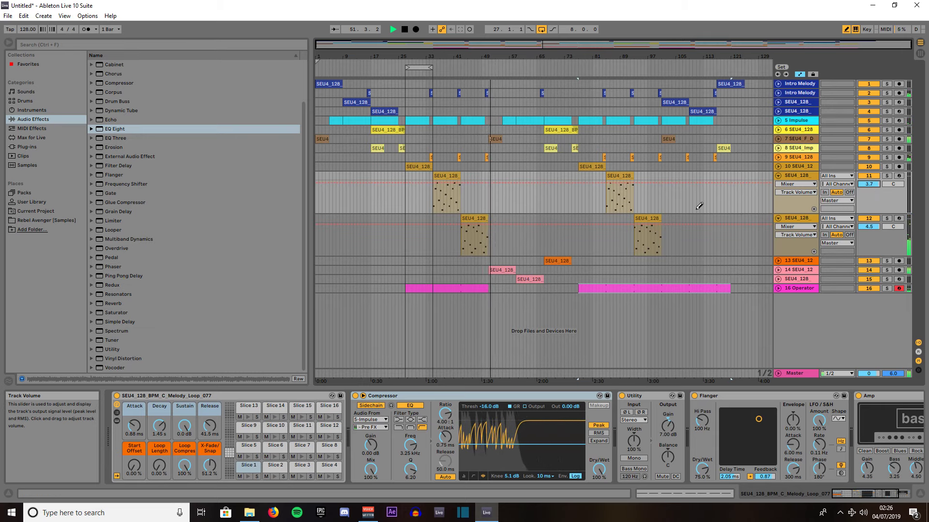
pyautogui.click(778, 166)
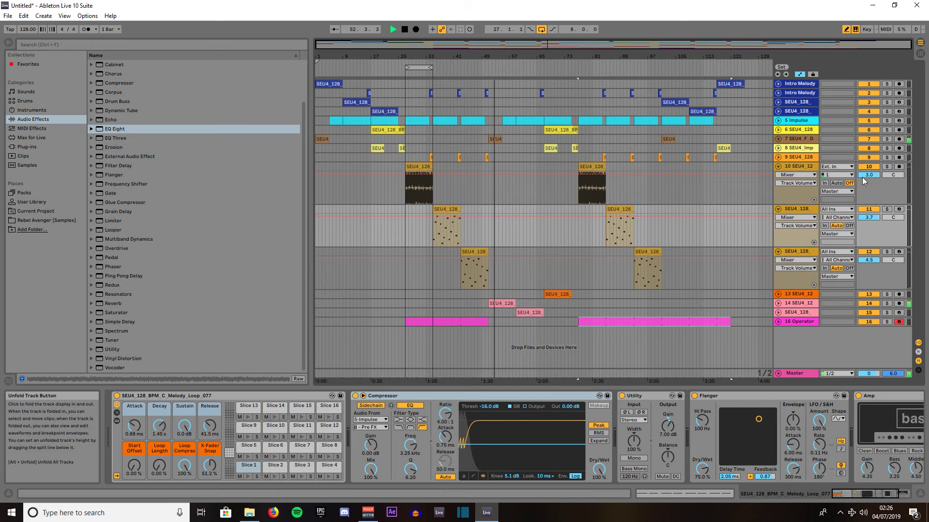
pyautogui.moveTo(869, 174); pyautogui.dragTo(869, 177)
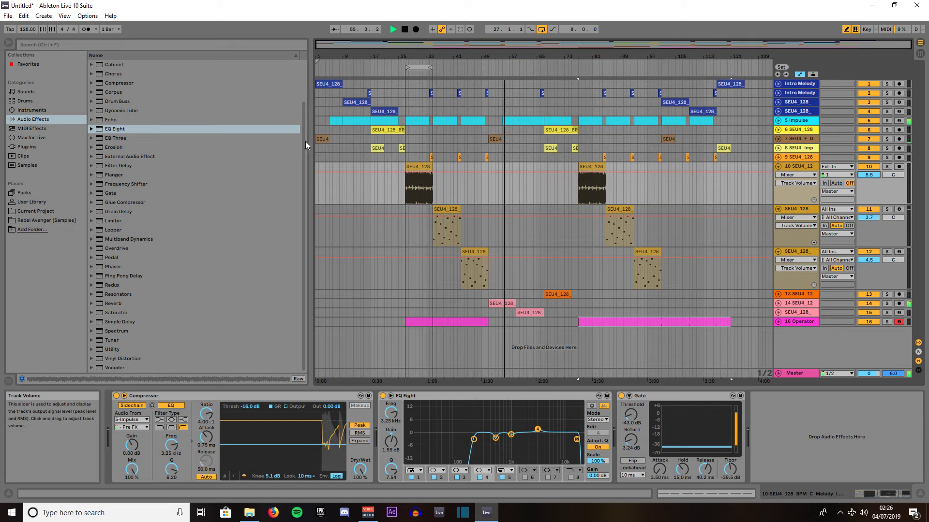
# - Turn off the arrangement loop, replay the section from bar 27, and fold tracks 10, 11 and 12
pyautogui.rightClick(410, 66)
pyautogui.click(431, 72)
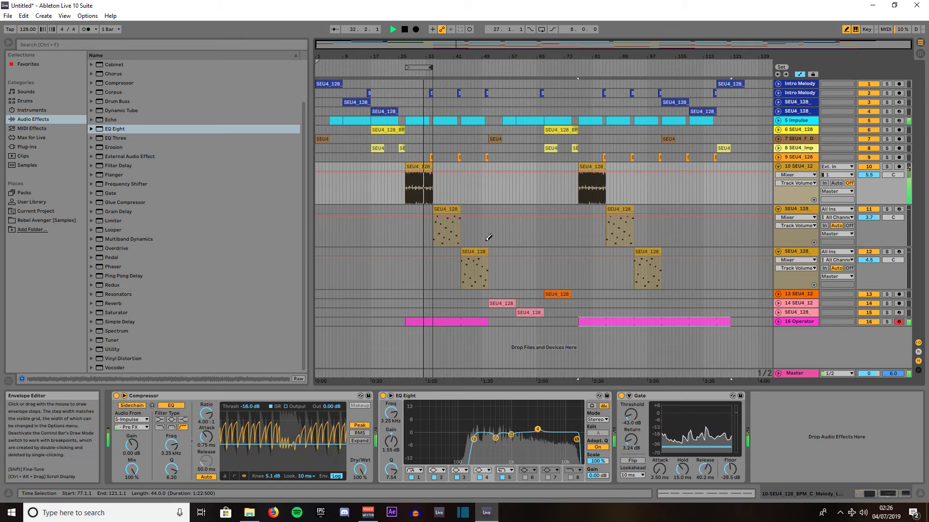
pyautogui.click(777, 167)
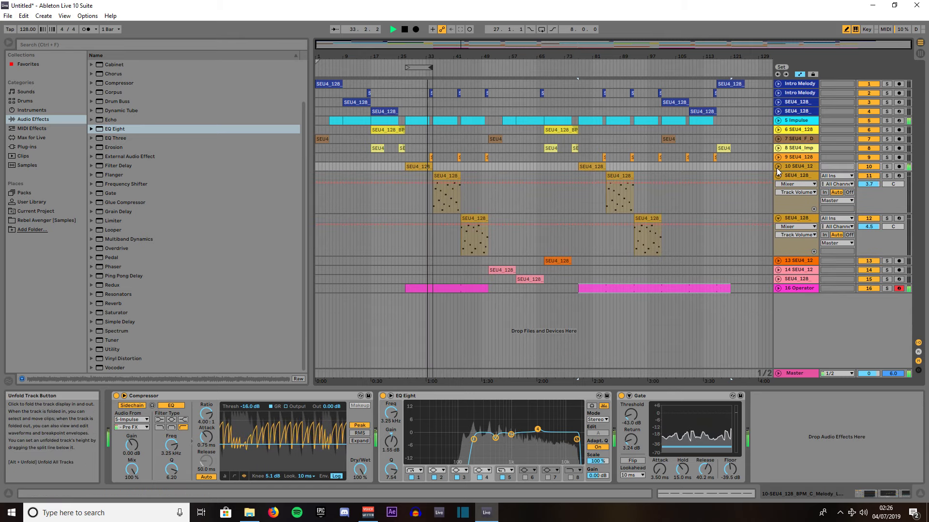
pyautogui.click(777, 176)
pyautogui.click(778, 185)
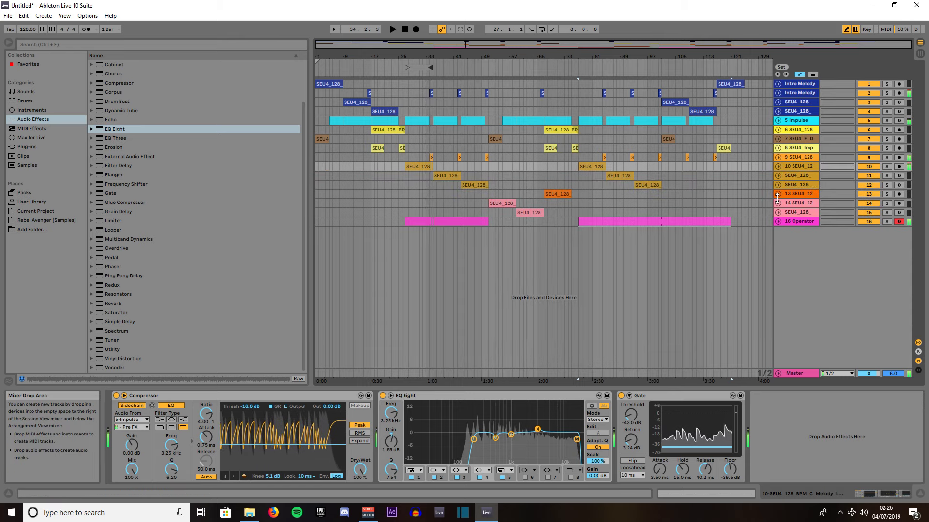
# - Browse the Rebel Avenger samples to the NYC Rap Vocals folder within the Hip - Hop Sample Collection
pyautogui.click(30, 221)
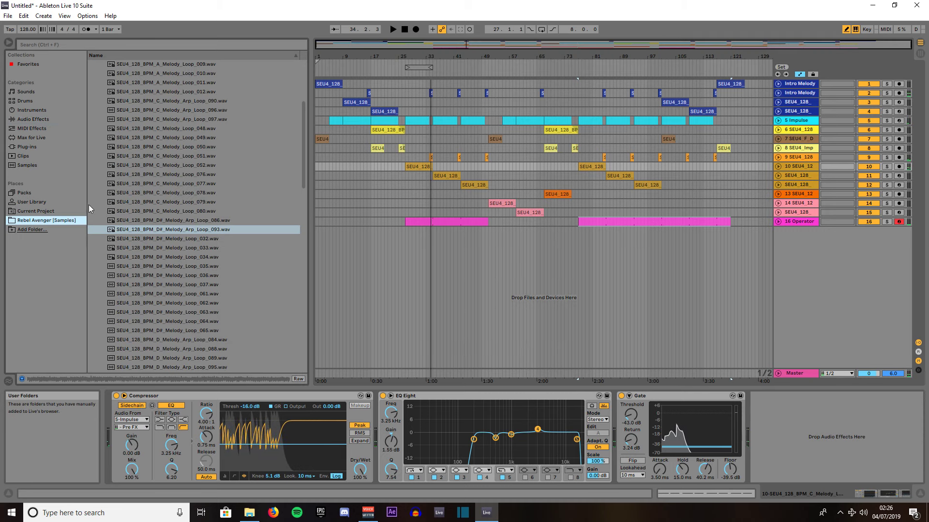
pyautogui.scroll(4, 185, 283)
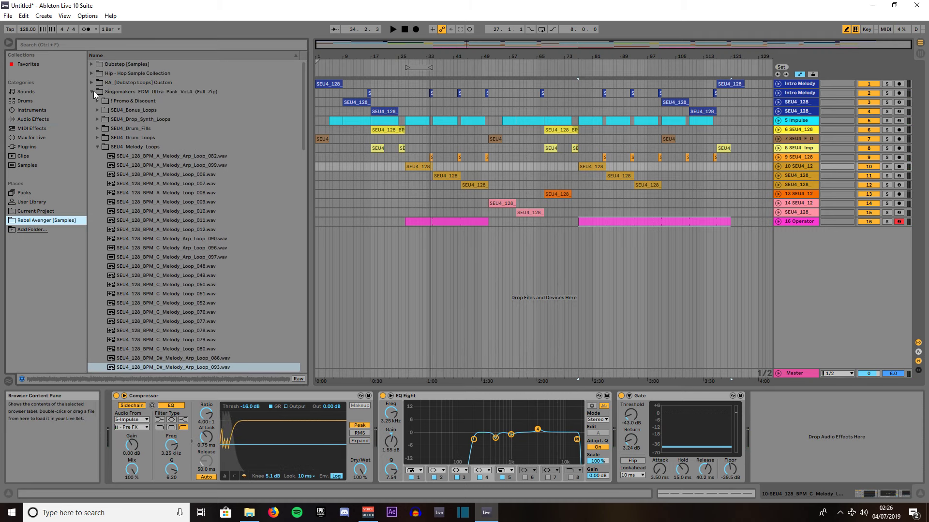
pyautogui.click(91, 91)
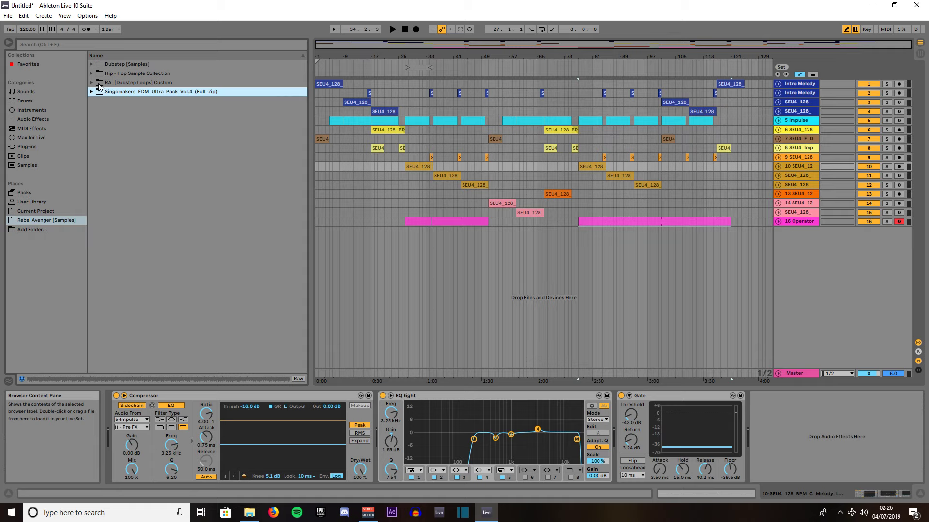
pyautogui.click(91, 74)
pyautogui.click(97, 82)
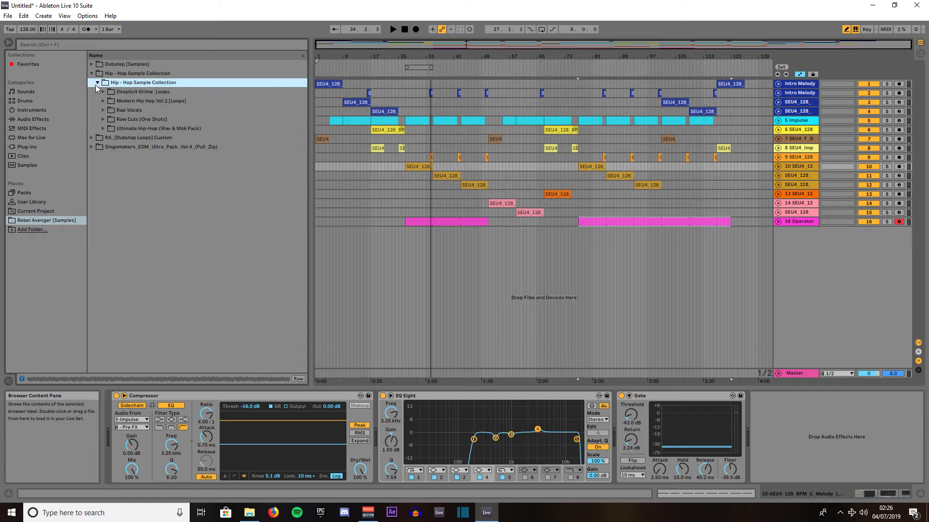
pyautogui.click(105, 111)
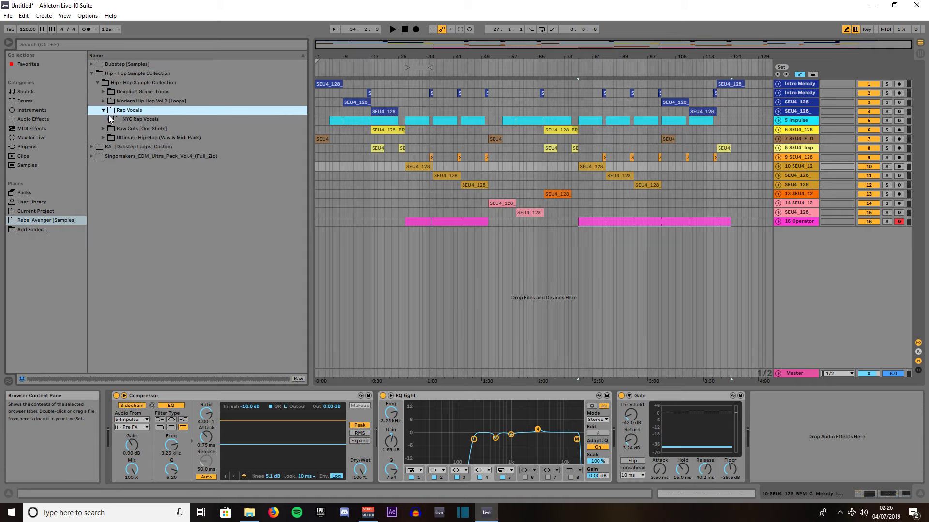
pyautogui.click(109, 120)
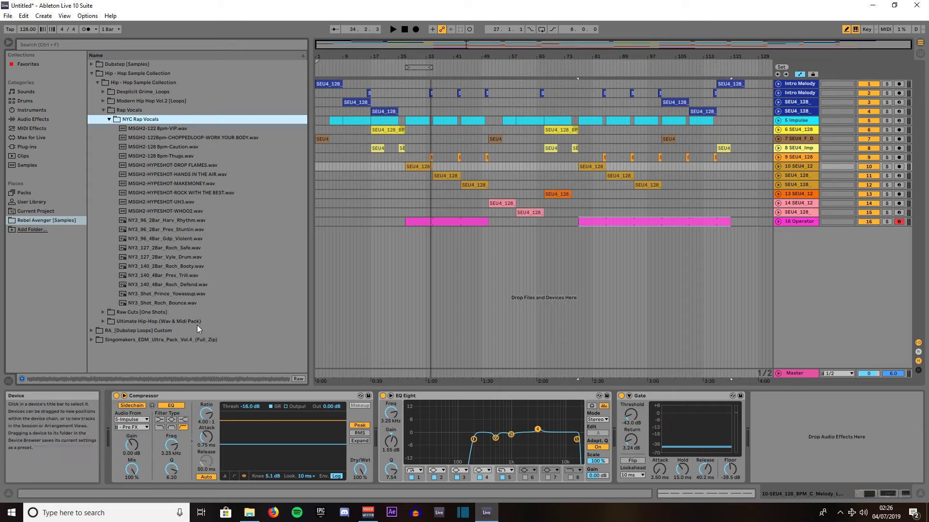
# - Place NY3_96_4Bar_Gdp_Violent.wav at bar 25 on a new track with volume 3.0 dB, and copy the clip to bar 75
pyautogui.click(185, 238)
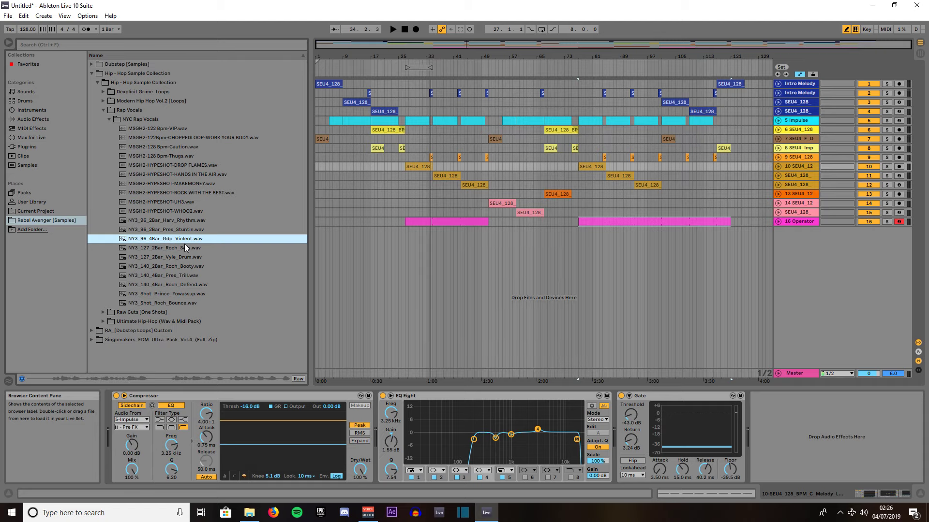
pyautogui.moveTo(183, 242)
pyautogui.mouseDown()
pyautogui.moveTo(404, 235)
pyautogui.moveTo(406, 245)
pyautogui.moveTo(411, 232)
pyautogui.moveTo(403, 234)
pyautogui.mouseUp()
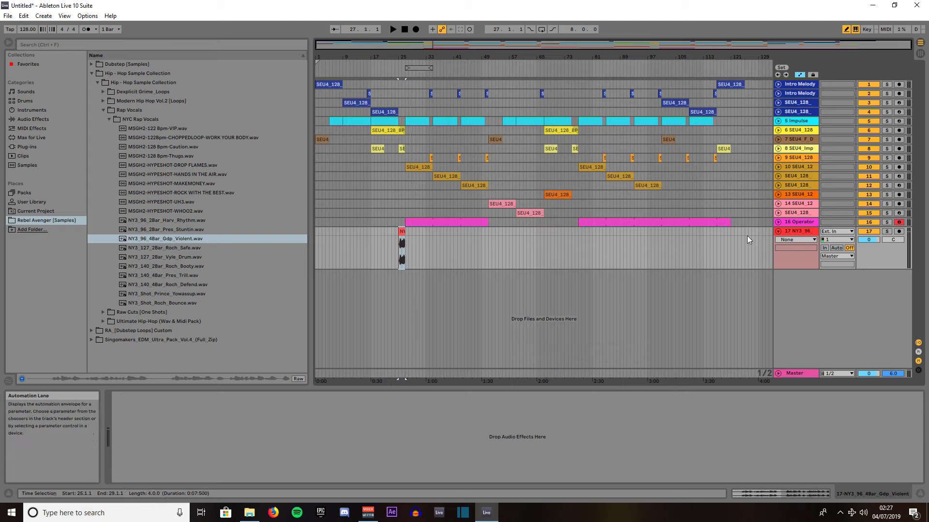
pyautogui.moveTo(871, 240); pyautogui.dragTo(871, 239)
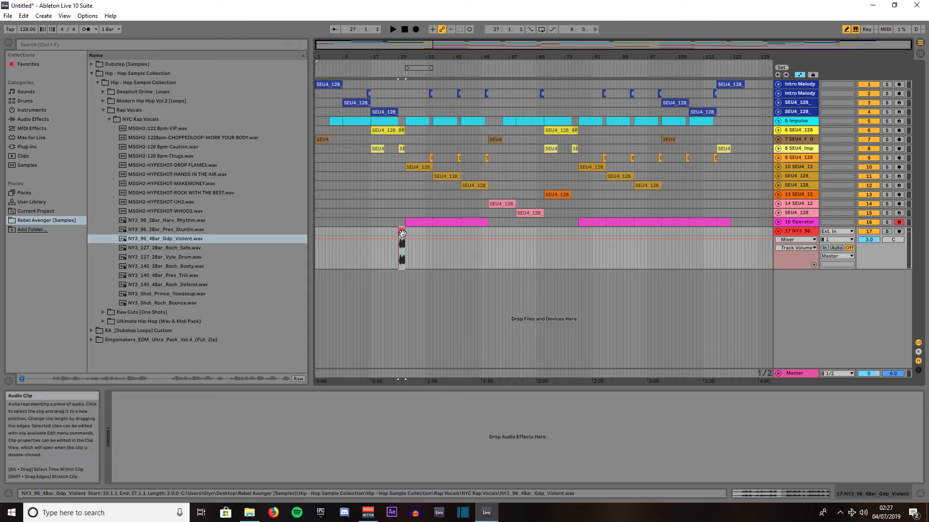
pyautogui.moveTo(402, 234); pyautogui.dragTo(575, 239)
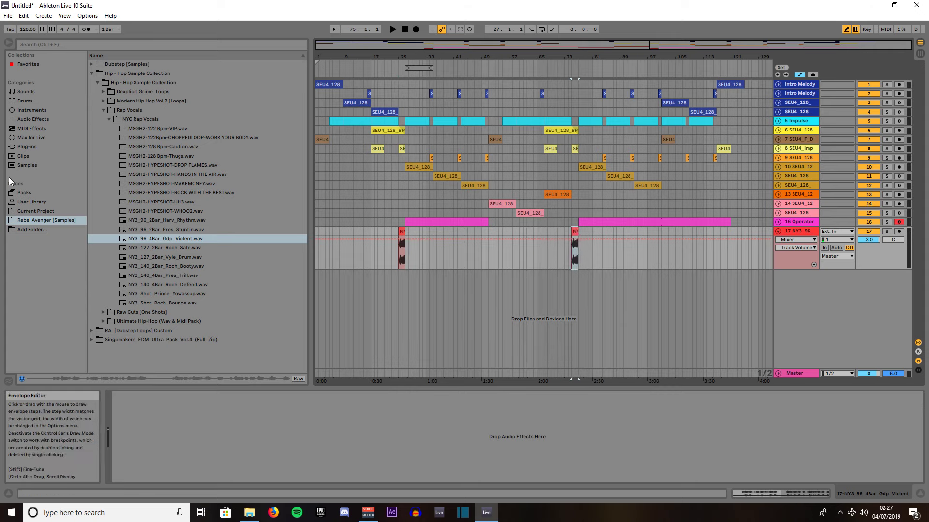
# - Add a Reverb effect to the rap vocal track and set its quality to High
pyautogui.click(26, 120)
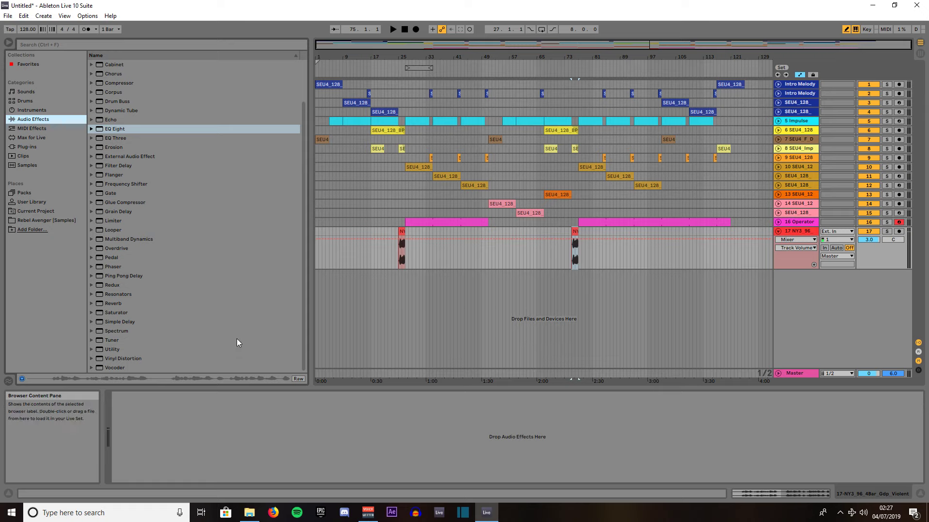
pyautogui.click(114, 305)
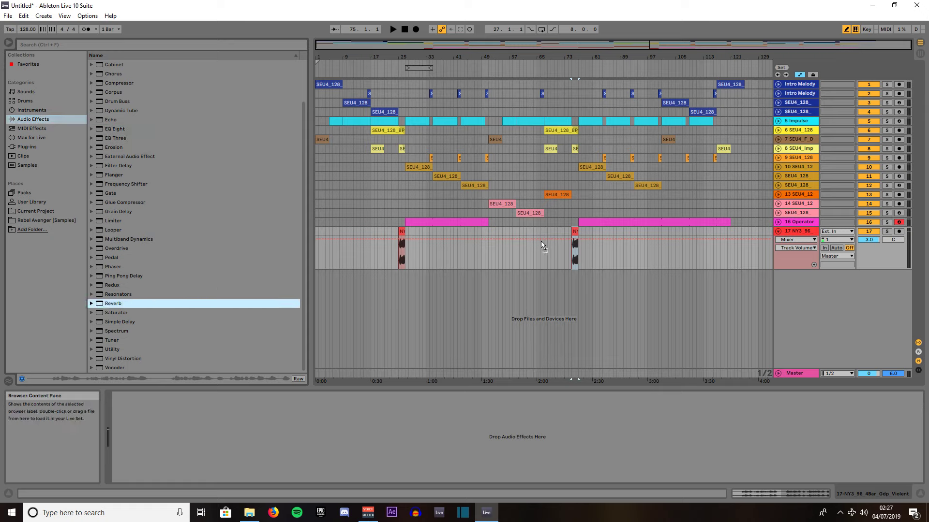
pyautogui.click(212, 419)
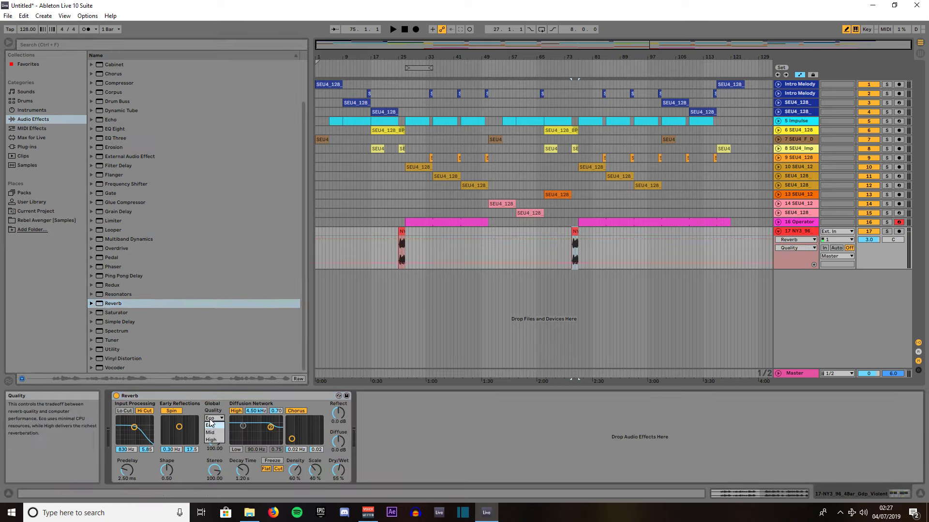
pyautogui.click(211, 440)
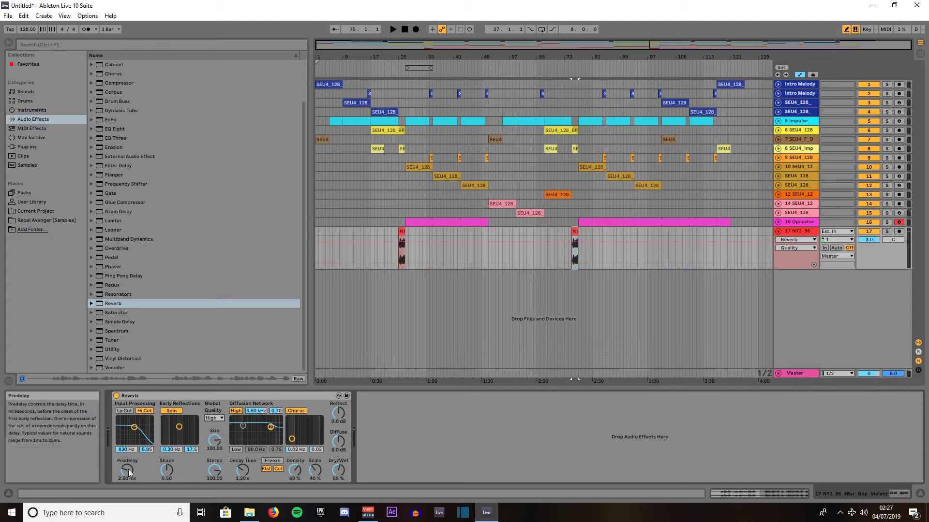
# - Set the Reverb to predelay 1.60 ms, size 110.09, stereo 120, decay 2.50 s, density and scale 50%, dry/wet 16%, and solo the vocal track
pyautogui.moveTo(127, 470); pyautogui.dragTo(126, 474)
pyautogui.click(214, 470)
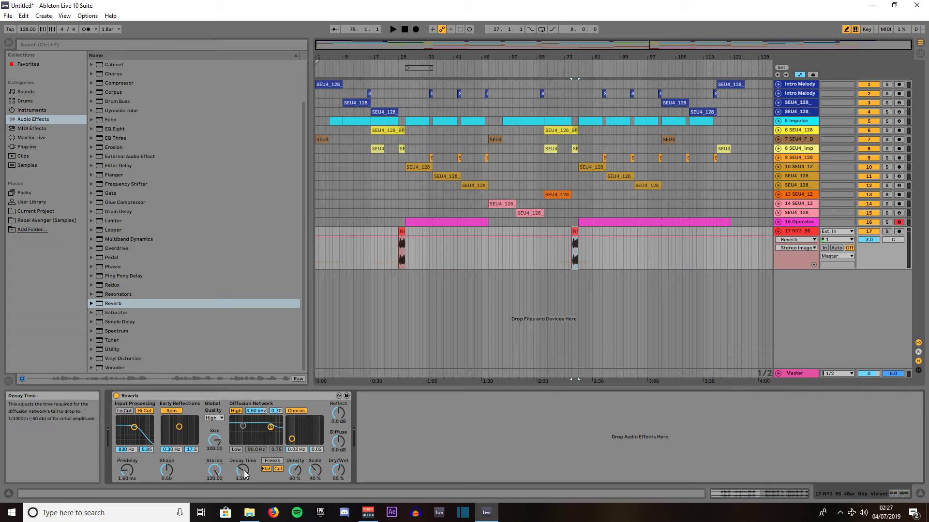
pyautogui.moveTo(243, 470); pyautogui.dragTo(243, 459)
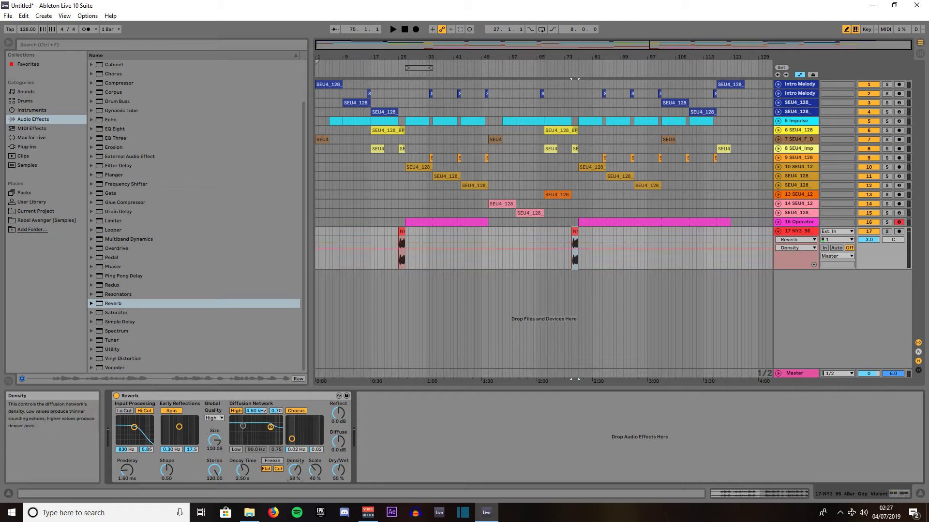
pyautogui.click(315, 471)
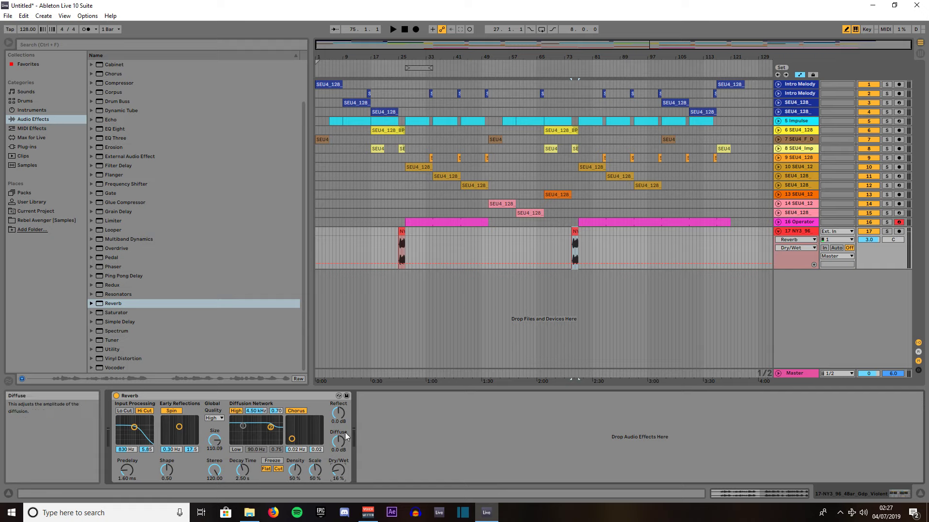
pyautogui.click(886, 232)
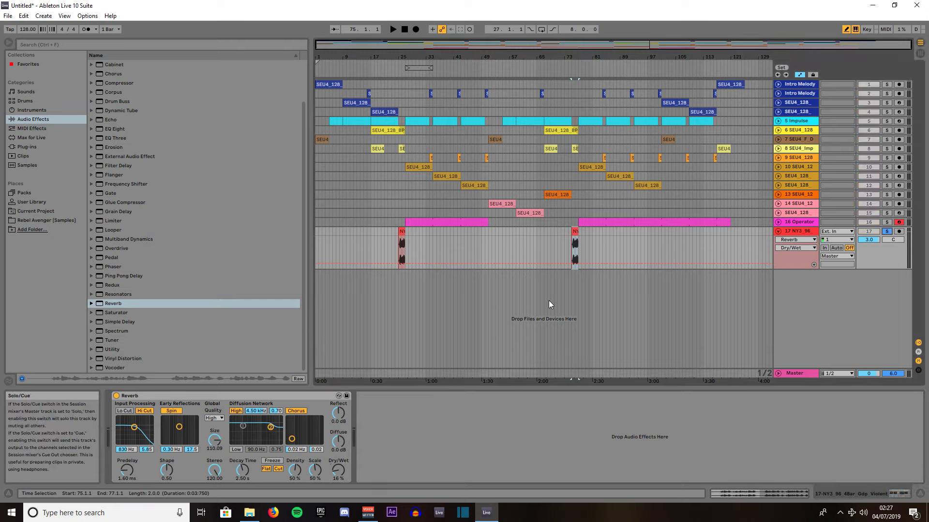
# - Audition the vocal clip at bar 25, reset its warping to a segment tempo of 128.00 BPM, and choose Complex Pro warp mode
pyautogui.click(401, 232)
pyautogui.press('space')
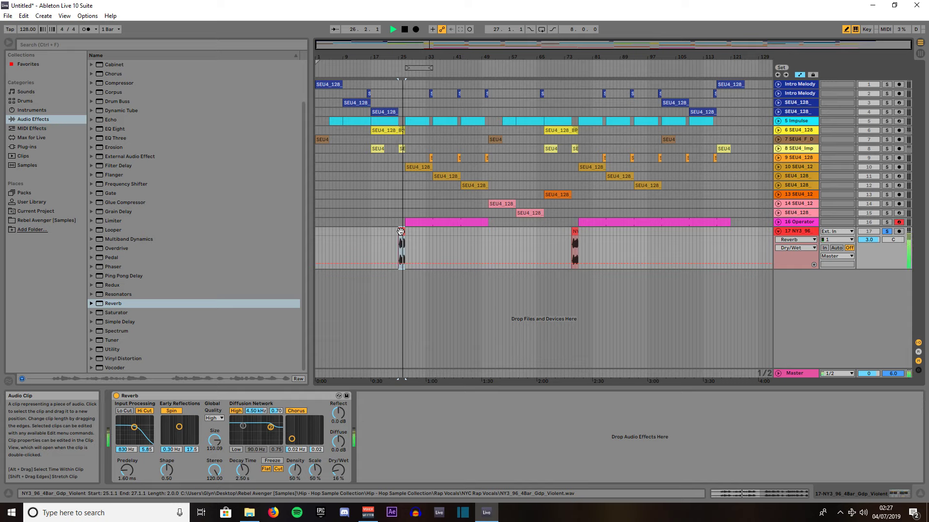
pyautogui.press('space')
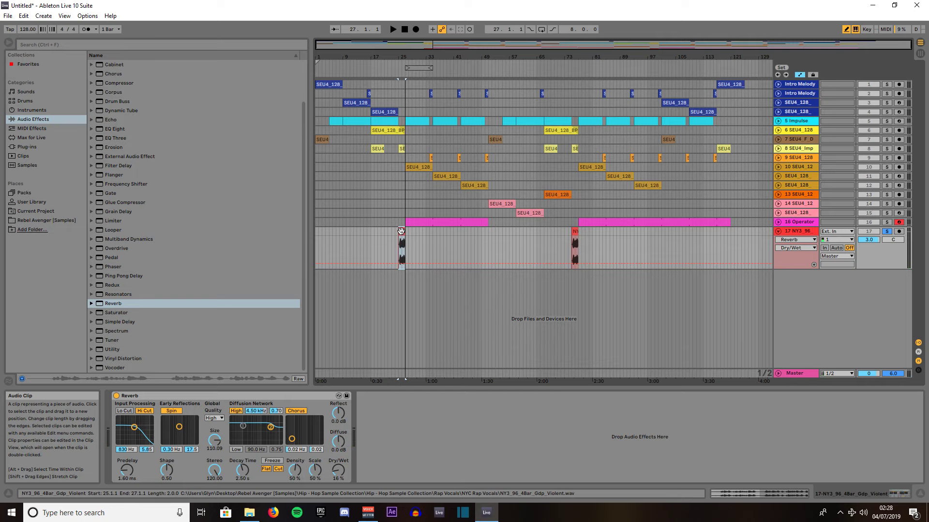
pyautogui.click(781, 493)
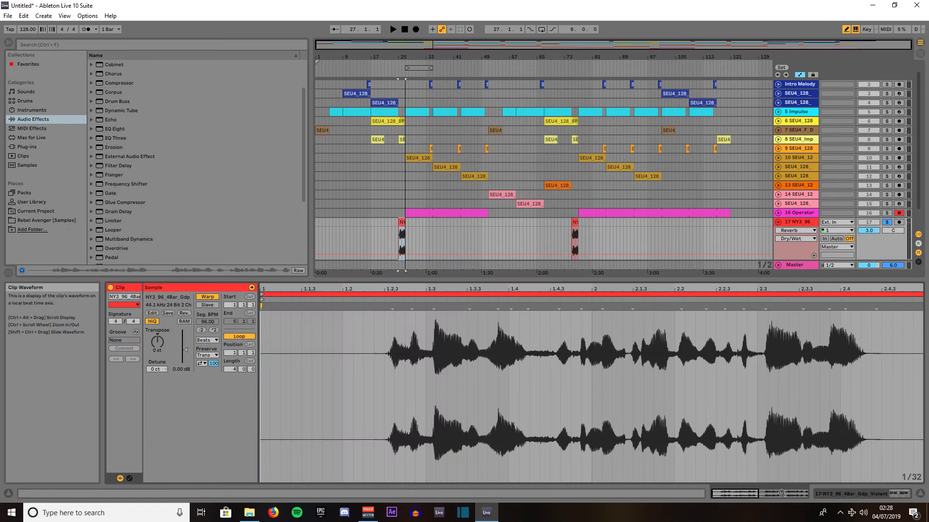
pyautogui.click(206, 298)
pyautogui.click(206, 298)
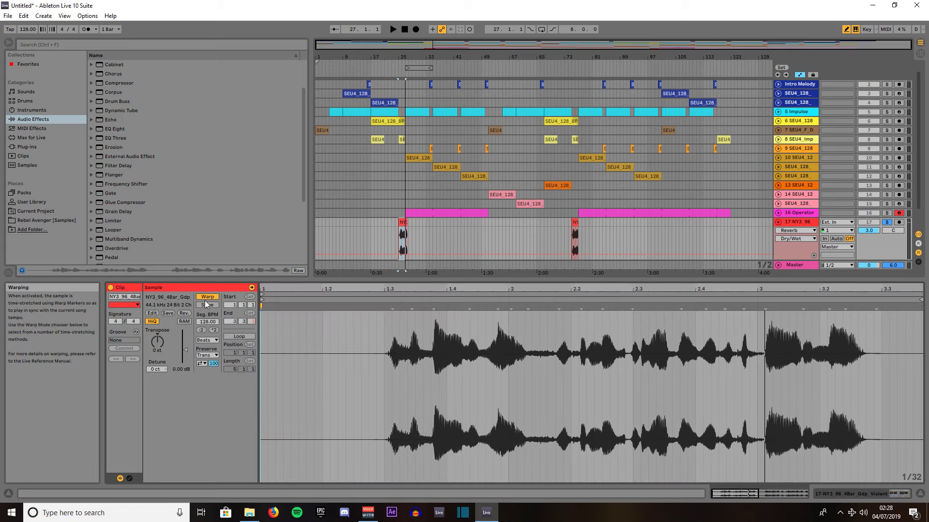
pyautogui.click(209, 341)
pyautogui.click(204, 383)
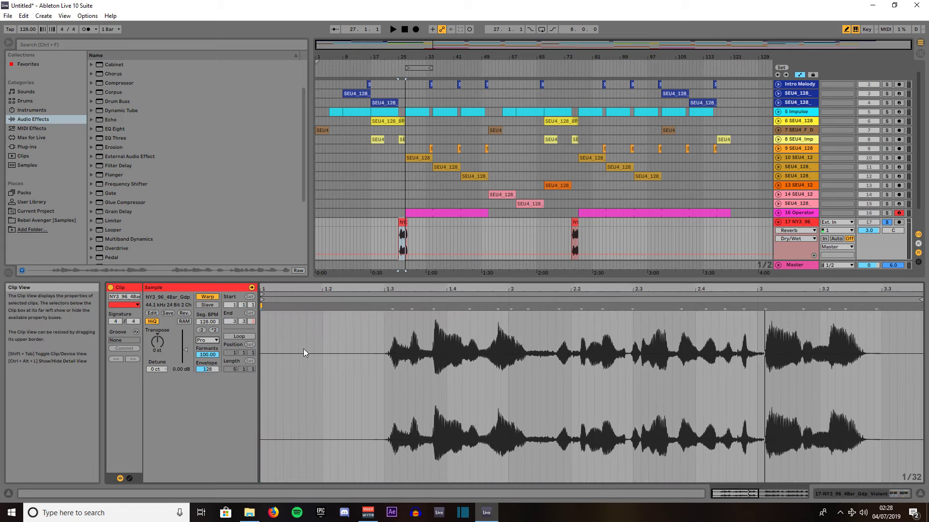
# - Move the first vocal clip so it ends at bar 27, and replace the second occurrence with a copy starting at 74.3
pyautogui.click(402, 222)
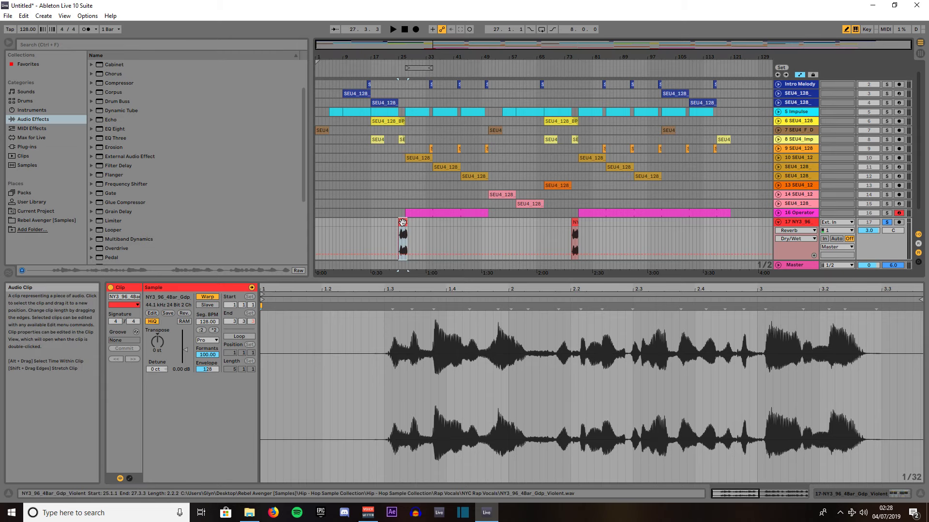
pyautogui.moveTo(402, 222); pyautogui.dragTo(575, 233)
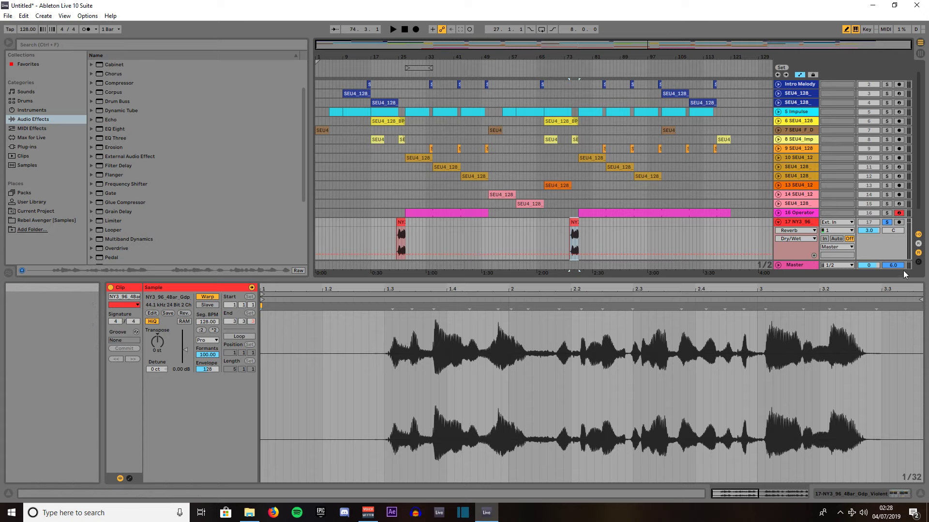
# - Unsolo the vocal track, play it in the full mix from about bar 23, and set its volume to 3.5 dB
pyautogui.moveTo(877, 232); pyautogui.dragTo(877, 234)
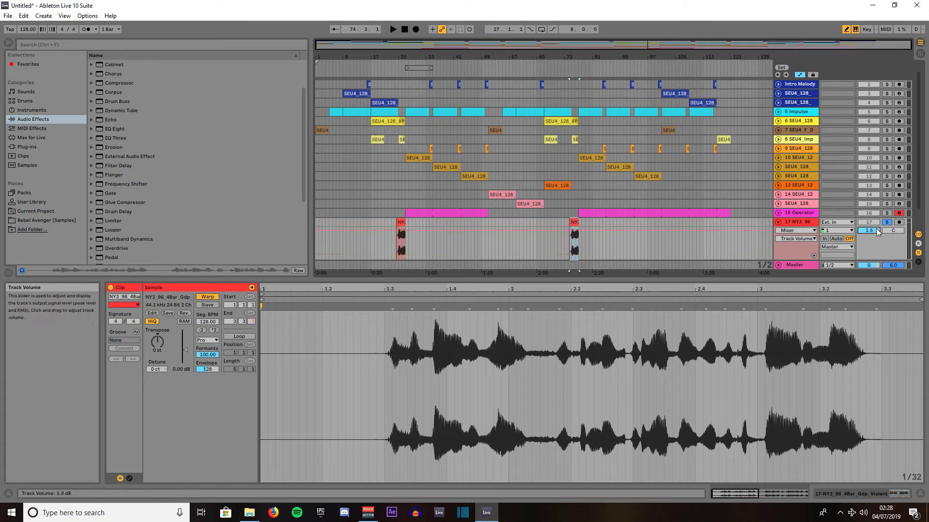
pyautogui.click(392, 66)
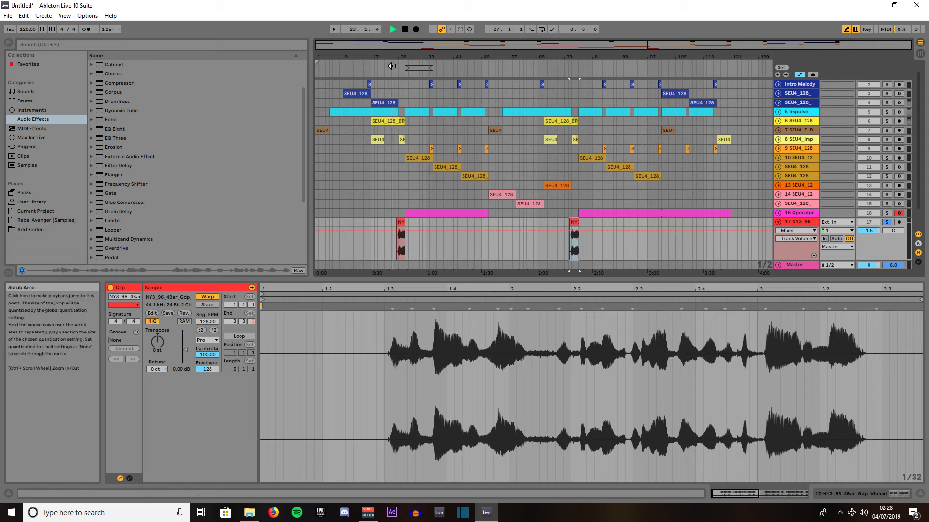
pyautogui.press('space')
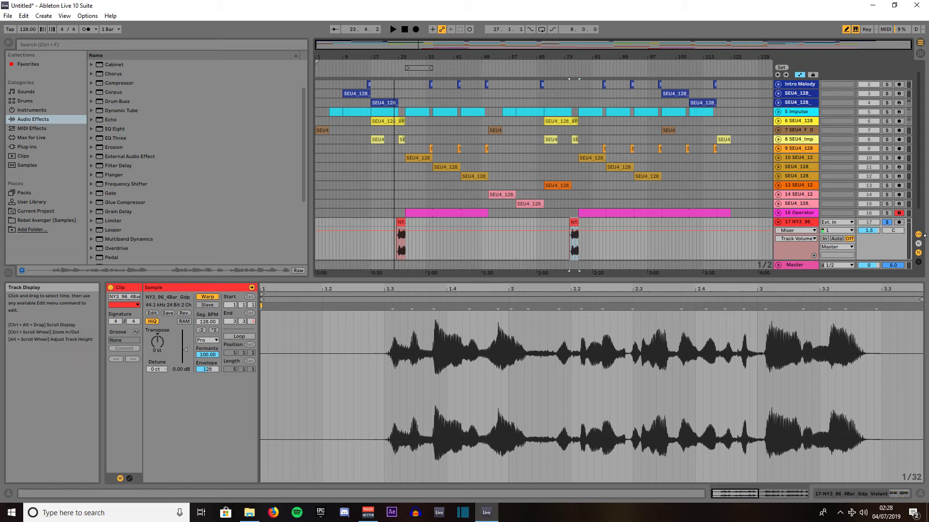
pyautogui.click(888, 222)
pyautogui.click(392, 65)
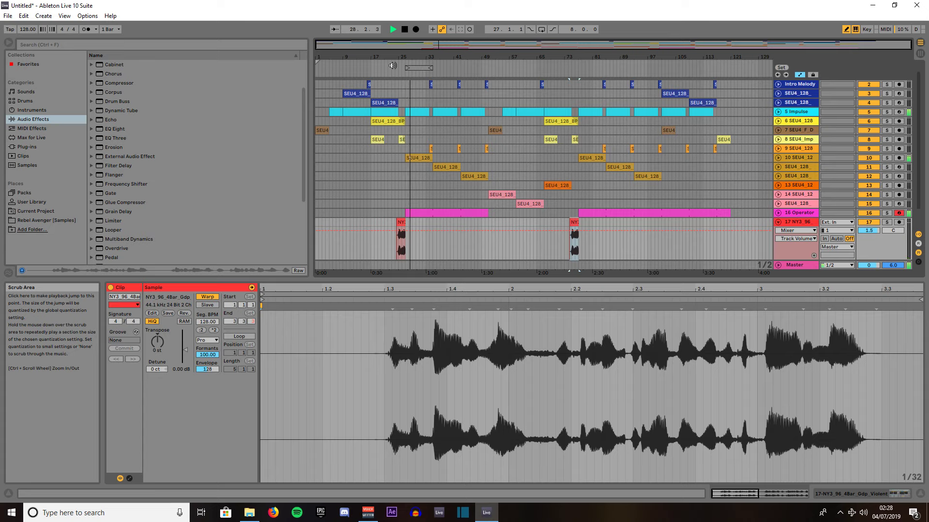
pyautogui.click(872, 232)
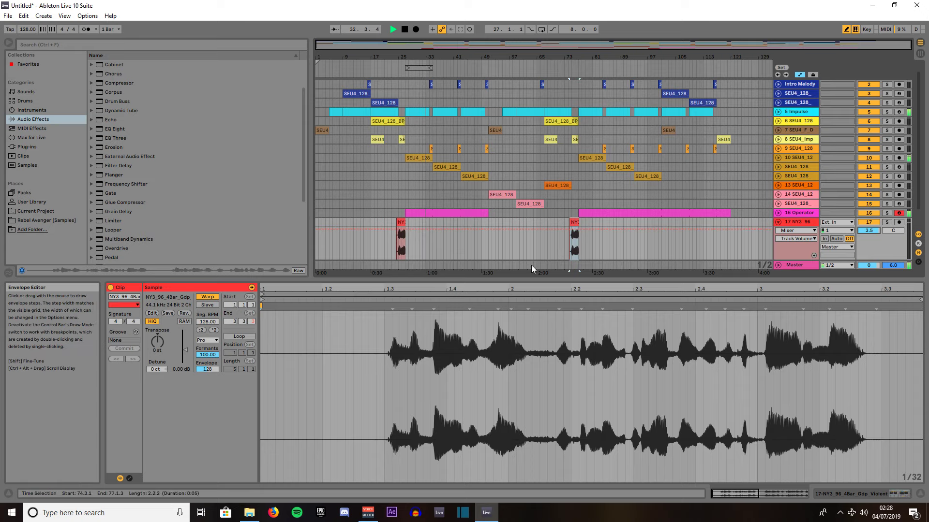
pyautogui.press('space')
# - Fold the rap vocal track, unfold the Master track, and turn off draw mode
pyautogui.click(48, 220)
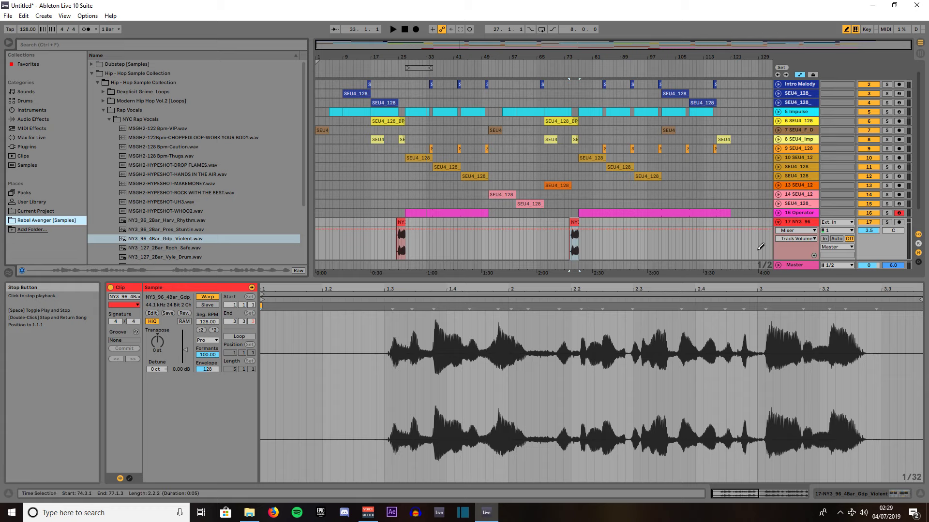
pyautogui.click(779, 221)
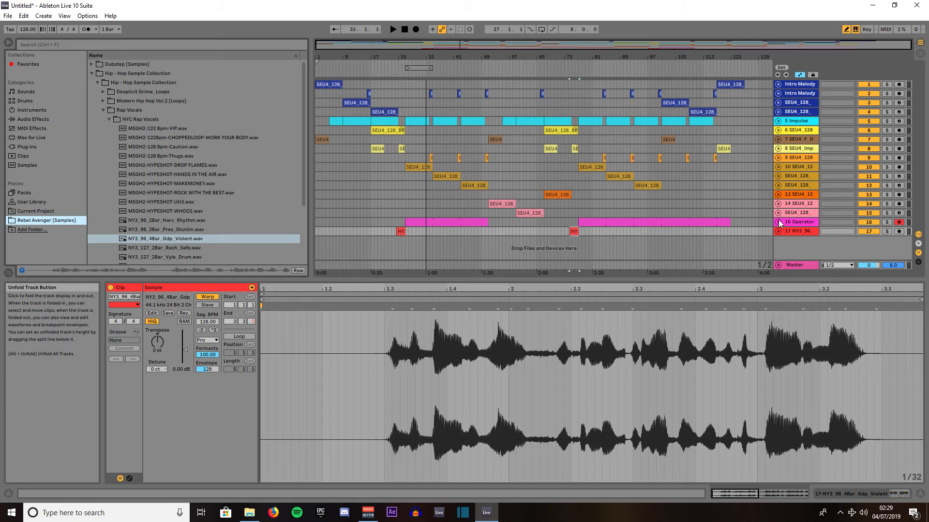
pyautogui.click(778, 265)
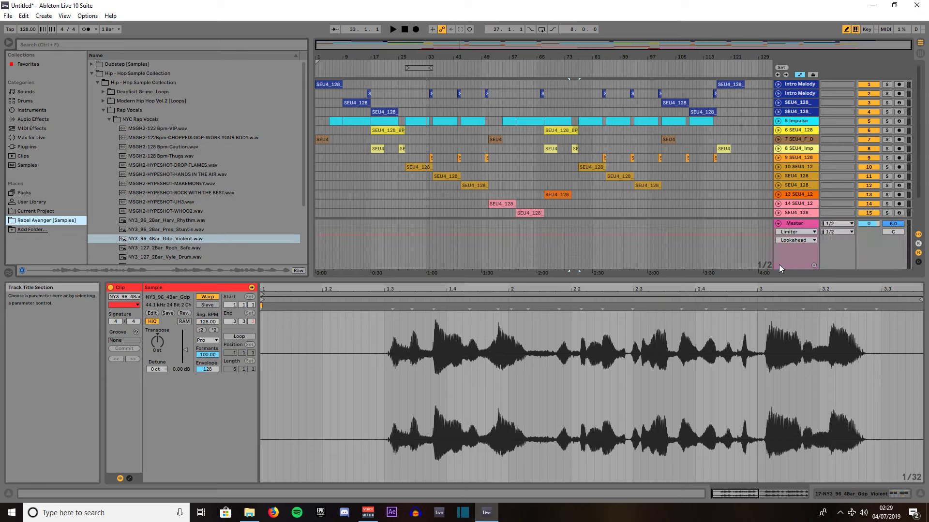
pyautogui.press('b')
pyautogui.click(655, 257)
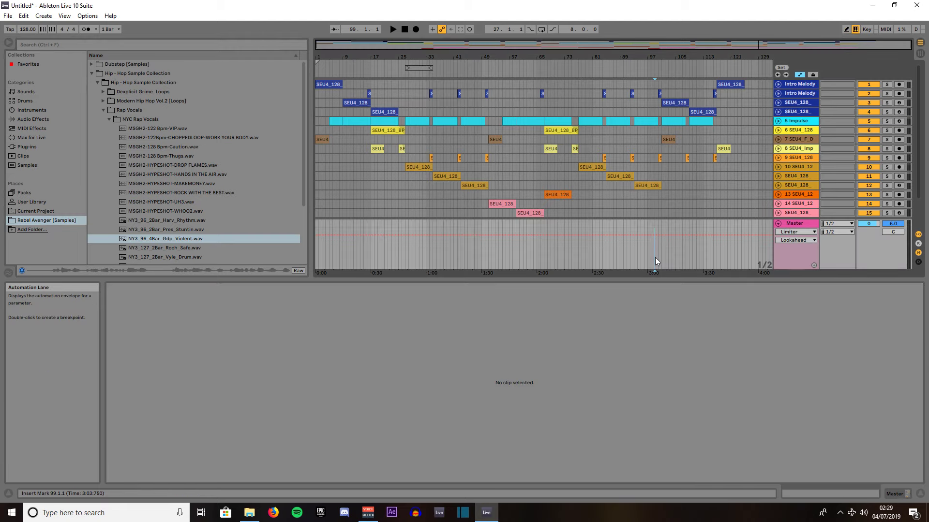
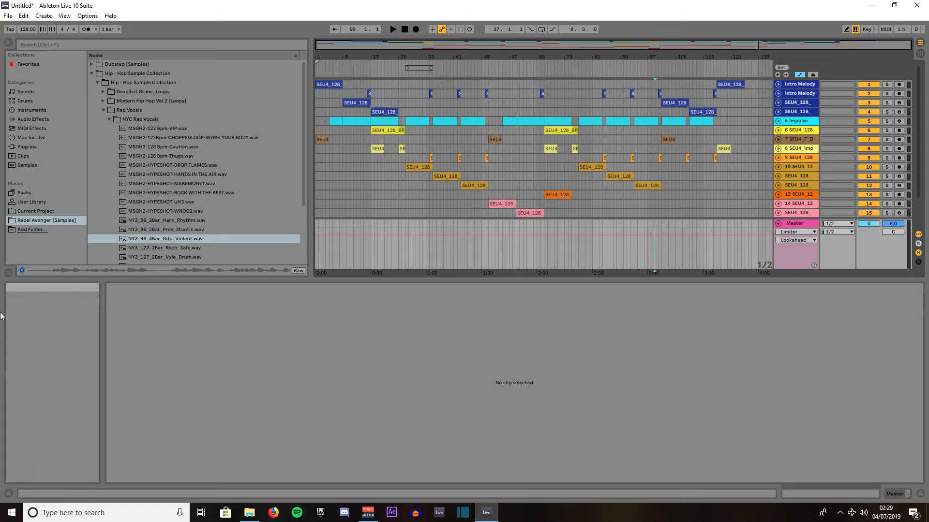
# - Load the Audio Effect Rack preset Rebel Avenger [Pro master].adg onto the Master track
pyautogui.click(25, 121)
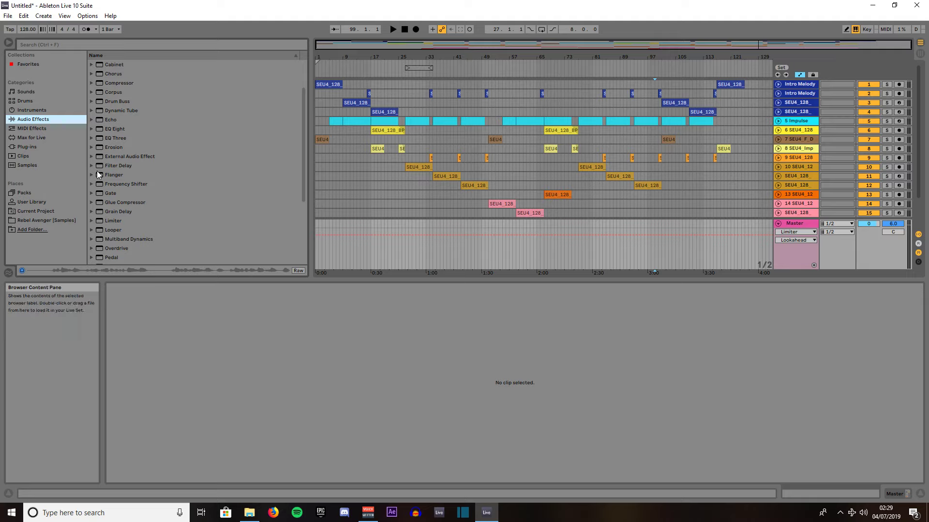
pyautogui.scroll(3, 155, 145)
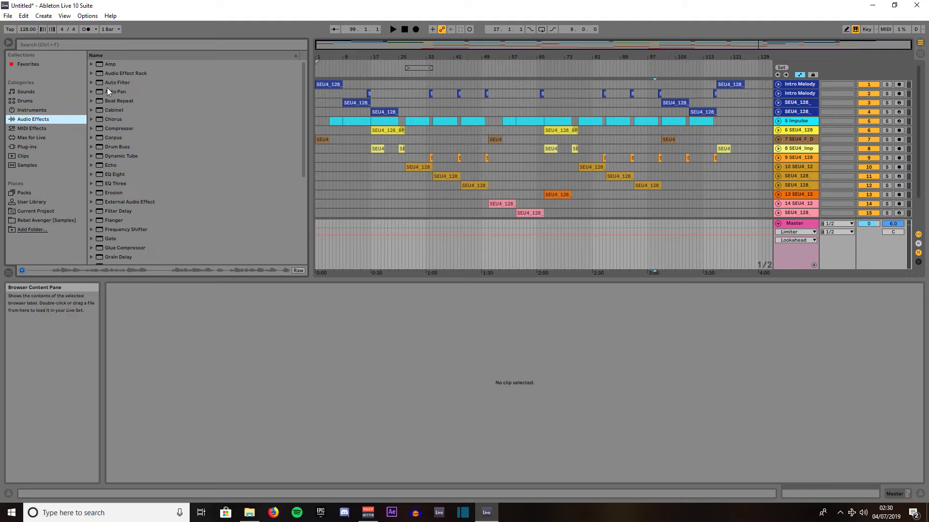
pyautogui.click(90, 74)
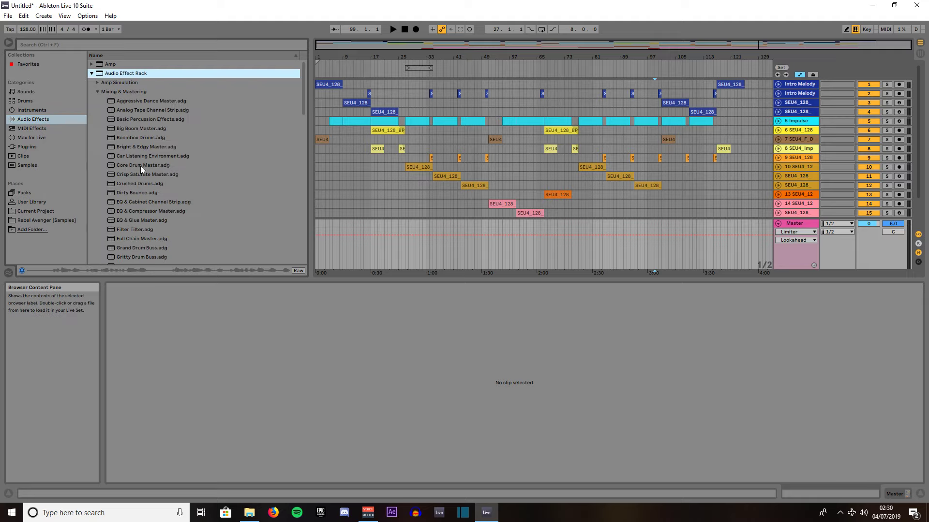
pyautogui.click(98, 92)
pyautogui.click(122, 129)
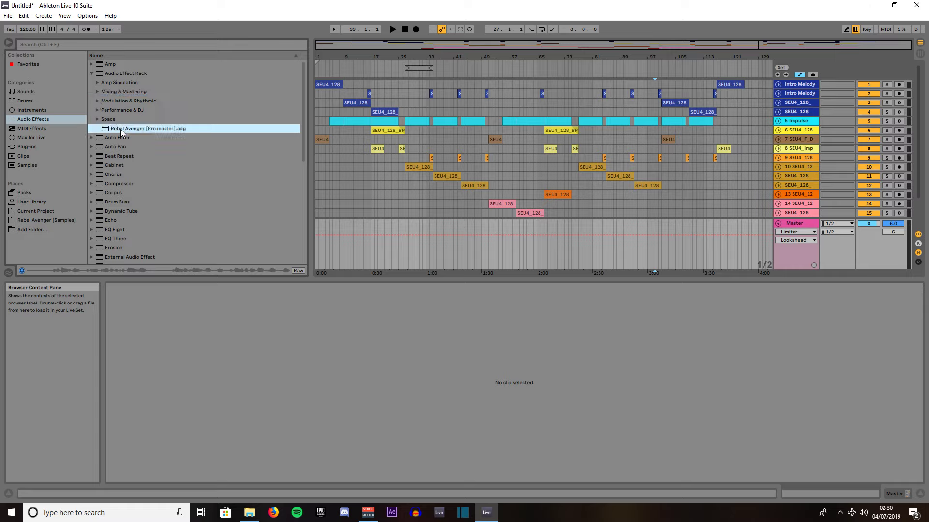
pyautogui.moveTo(122, 131); pyautogui.dragTo(434, 252)
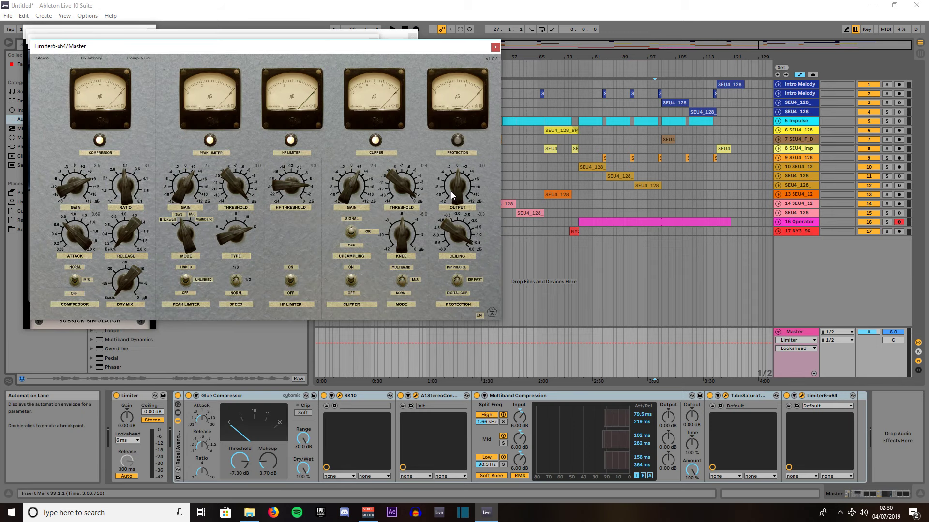
# - Close the mastering rack's plug-in windows and delete the original Limiter from the Master track
pyautogui.click(495, 46)
pyautogui.click(373, 42)
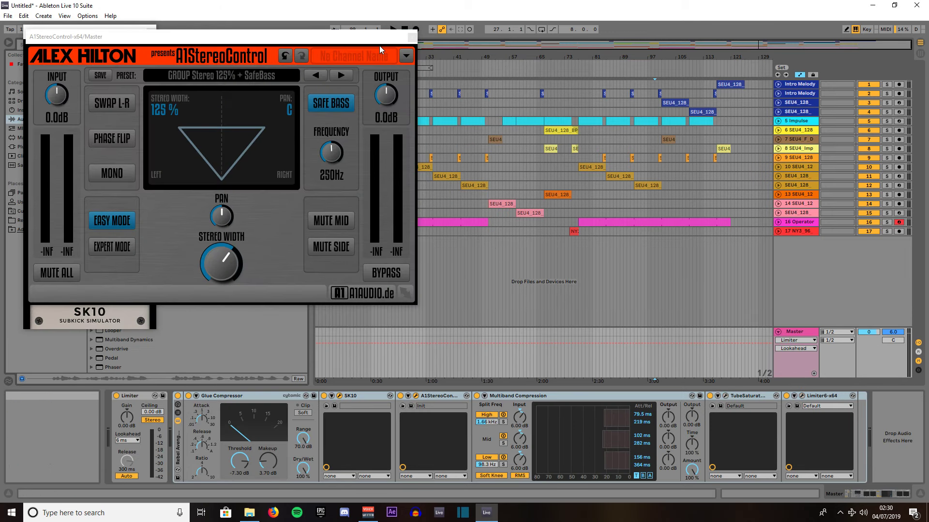
pyautogui.click(411, 38)
pyautogui.click(151, 33)
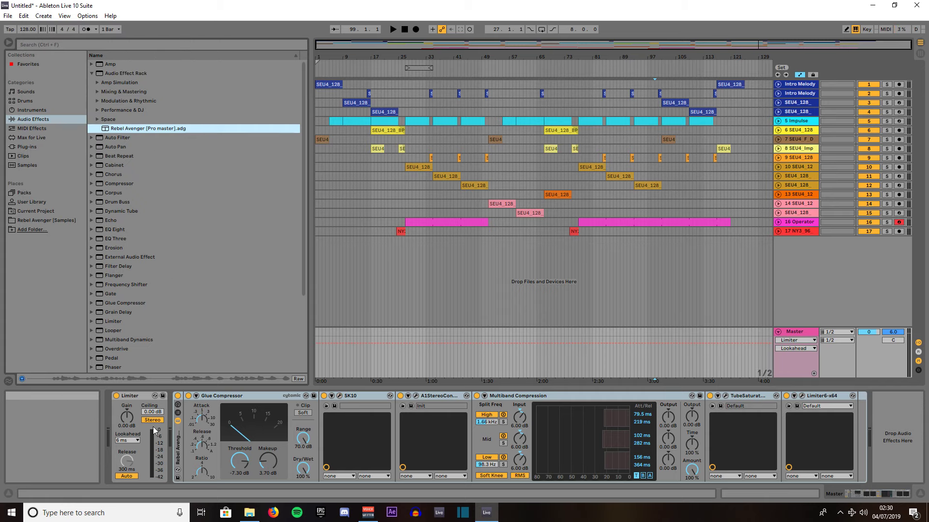
pyautogui.click(141, 396)
pyautogui.press('Delete')
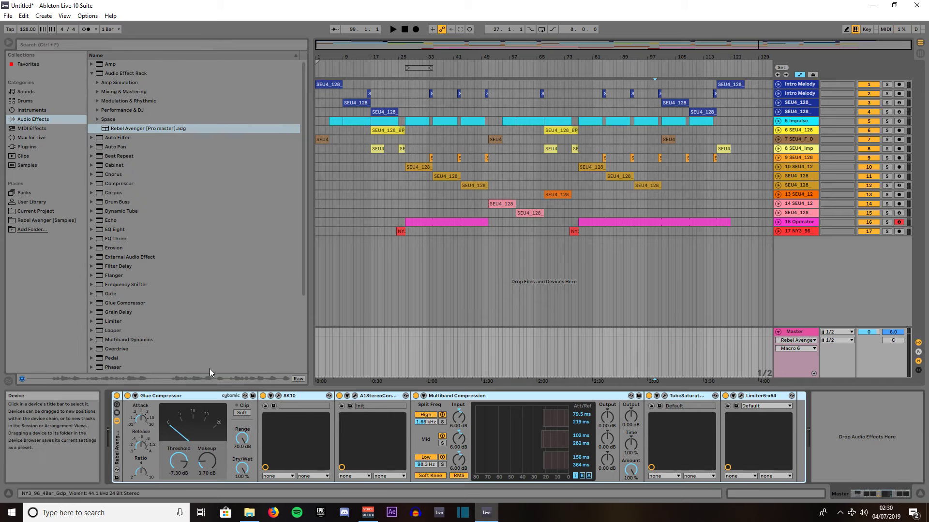
# - Loop playback over the Impulse clip from bar 9 to 17, and set the Master's Glue Compressor threshold to -3.71 dB
pyautogui.click(362, 122)
pyautogui.hotkey('ctrl', 'l')
pyautogui.press('space')
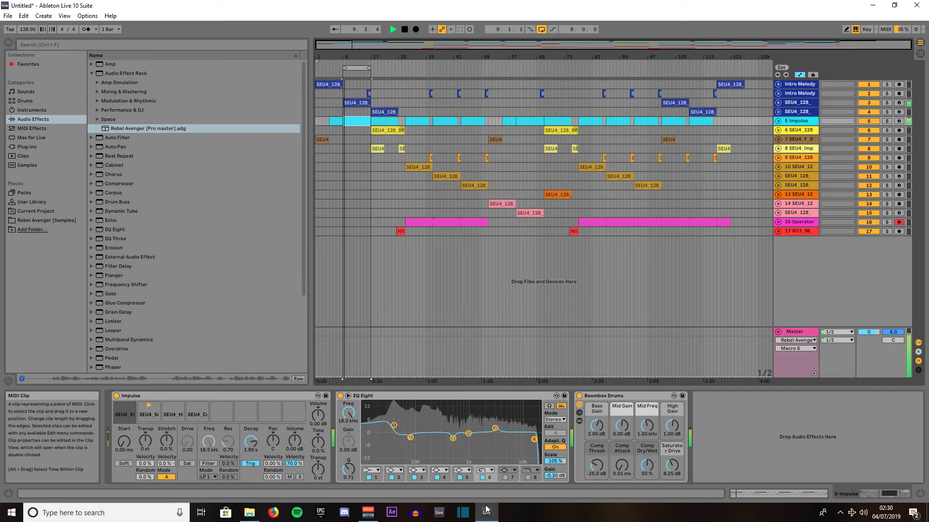
pyautogui.click(607, 363)
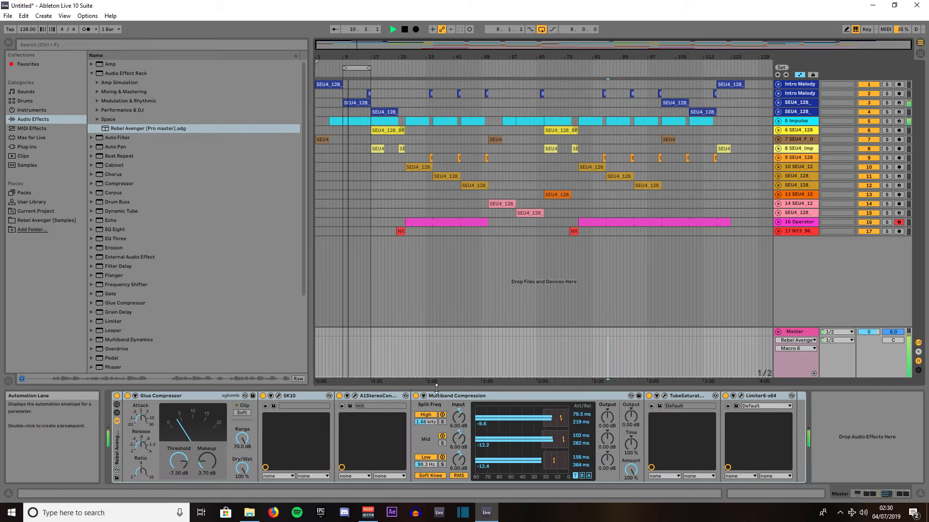
pyautogui.moveTo(168, 470)
pyautogui.mouseDown()
pyautogui.moveTo(168, 481)
pyautogui.moveTo(169, 452)
pyautogui.moveTo(177, 466)
pyautogui.mouseUp()
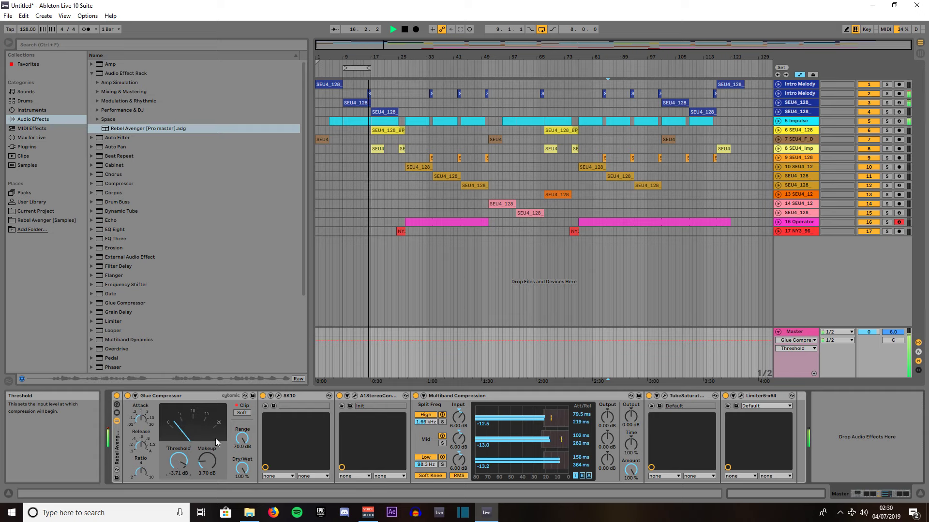
# - In the Master's SK10 subkick simulator, lower the LP setting, raise the mix, and reduce the amount to -89.09 dB
pyautogui.click(278, 395)
pyautogui.moveTo(81, 237); pyautogui.dragTo(5, 102)
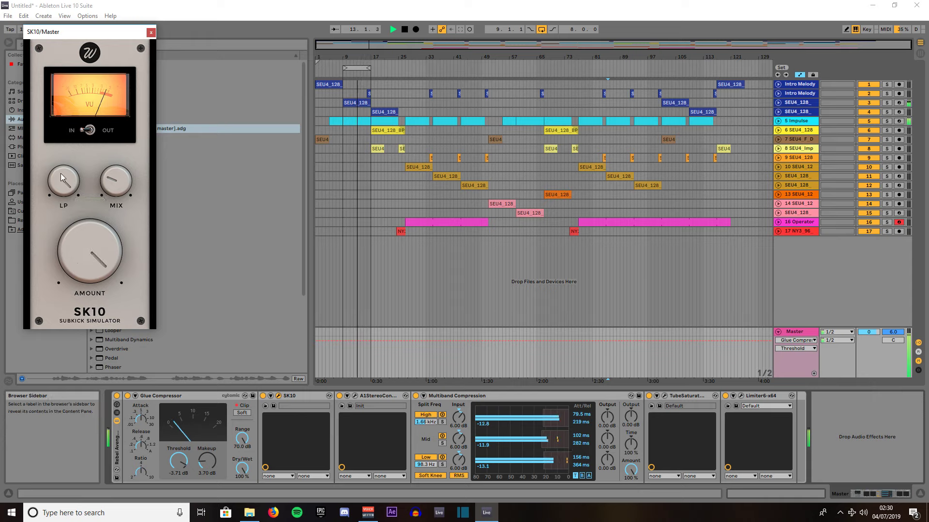
pyautogui.moveTo(60, 173); pyautogui.dragTo(59, 353)
pyautogui.moveTo(110, 193); pyautogui.dragTo(82, 61)
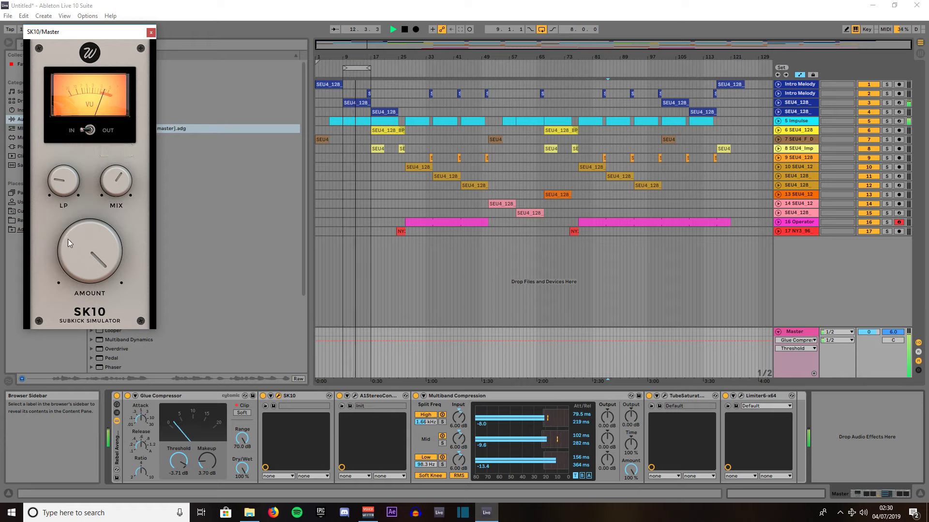
pyautogui.moveTo(68, 239); pyautogui.dragTo(62, 447)
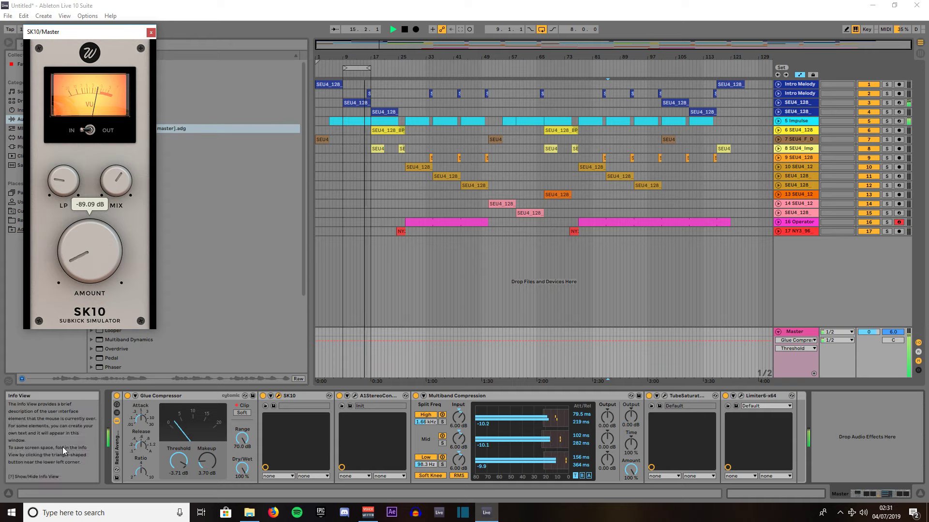
pyautogui.click(151, 32)
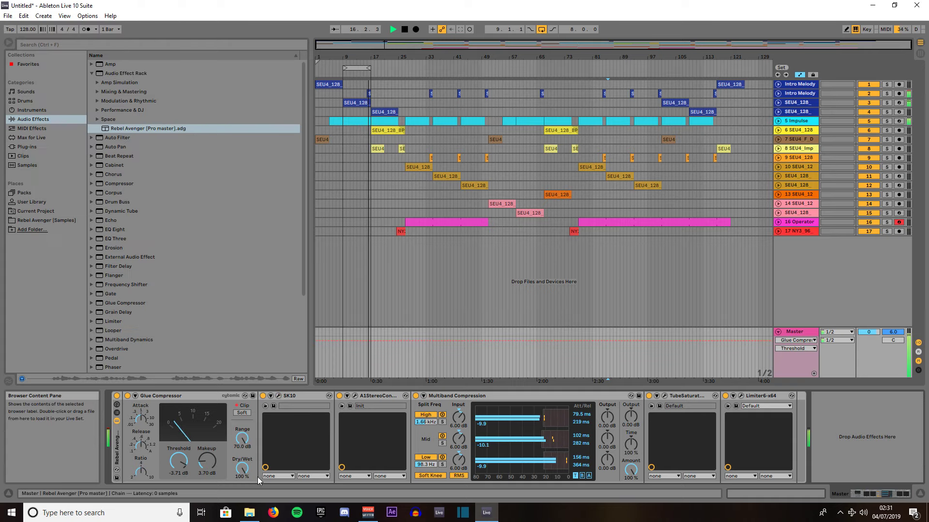
# - In A1StereoControl's expert mode on the Master, set the stereo width to 115% and both input and output gain to -2.5 dB
pyautogui.click(355, 396)
pyautogui.click(261, 217)
pyautogui.moveTo(232, 269); pyautogui.dragTo(216, 263)
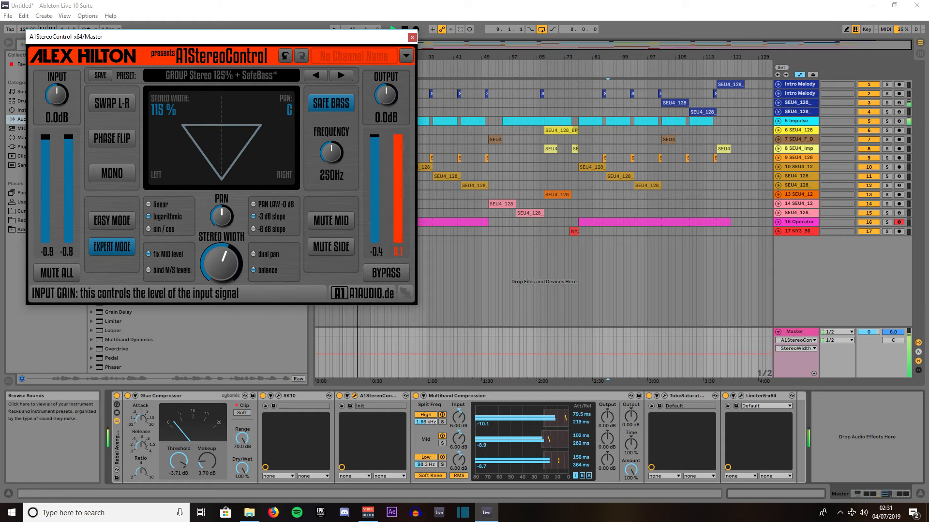
pyautogui.moveTo(56, 95); pyautogui.dragTo(54, 95)
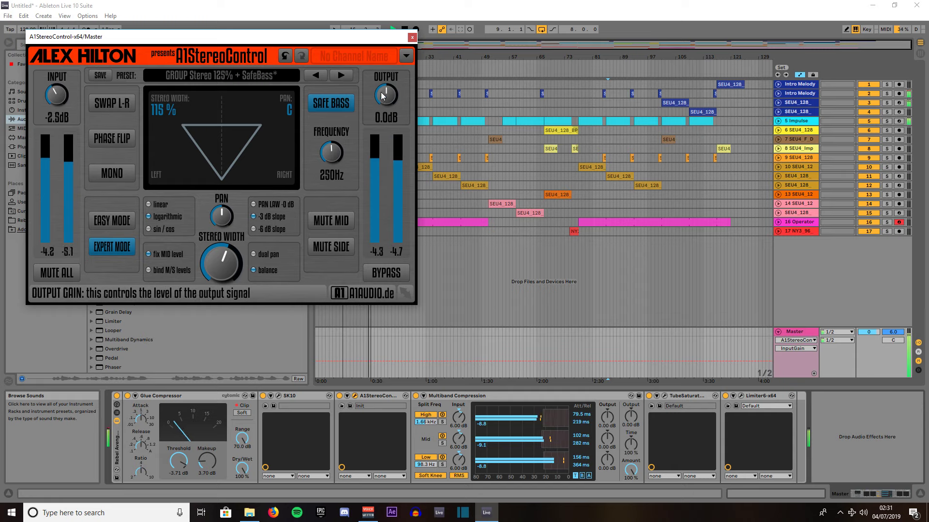
pyautogui.moveTo(385, 95)
pyautogui.mouseDown()
pyautogui.moveTo(386, 103)
pyautogui.moveTo(383, 93)
pyautogui.mouseUp()
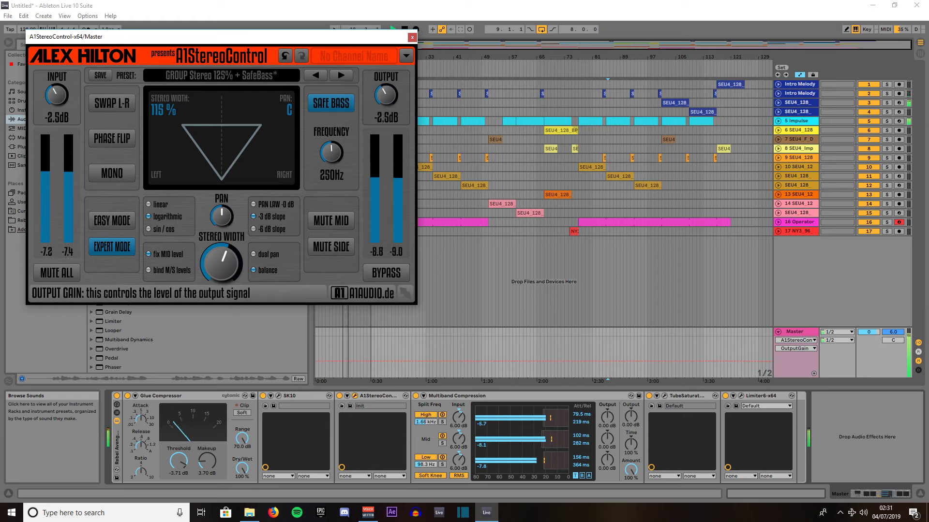
# - In A1StereoControl on the Master, set the safe bass frequency to 127 Hz, output gain to -3.5 dB, input gain to -3.6 dB and pan curve to sin/cos
pyautogui.moveTo(331, 152)
pyautogui.mouseDown()
pyautogui.moveTo(331, 167)
pyautogui.moveTo(332, 154)
pyautogui.mouseUp()
pyautogui.moveTo(384, 96); pyautogui.dragTo(385, 102)
pyautogui.moveTo(385, 95); pyautogui.dragTo(386, 92)
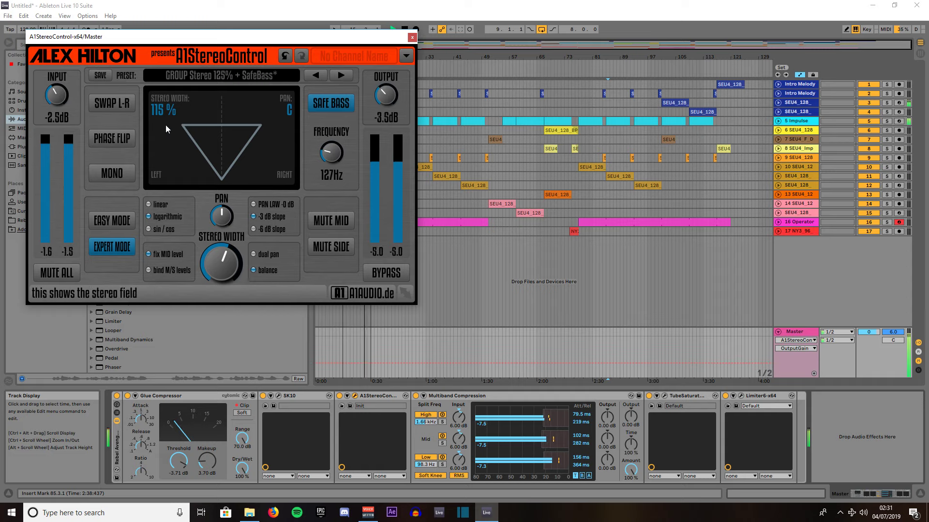
pyautogui.moveTo(56, 95); pyautogui.dragTo(56, 100)
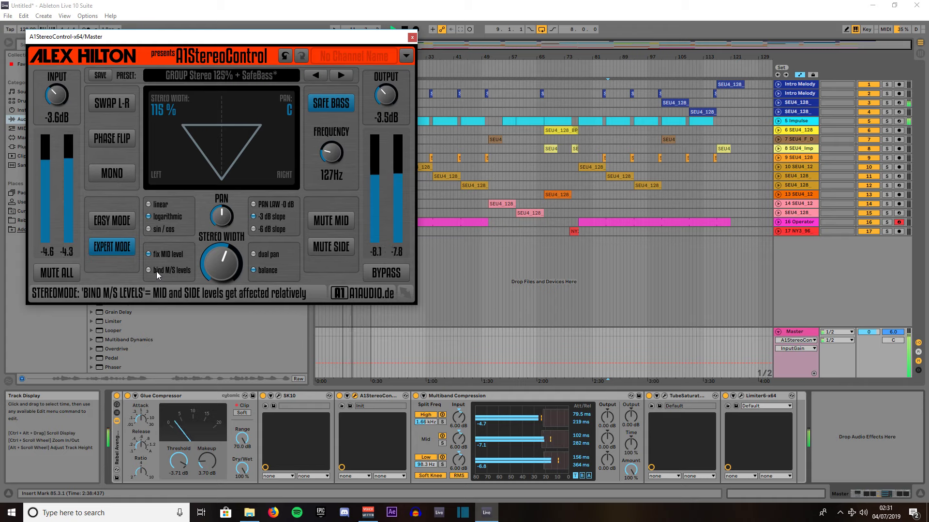
pyautogui.click(149, 229)
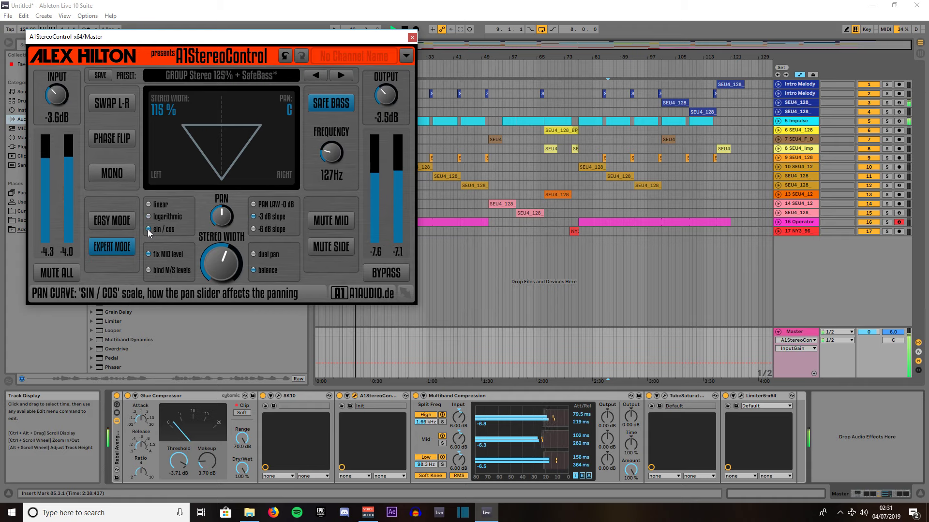
pyautogui.click(414, 38)
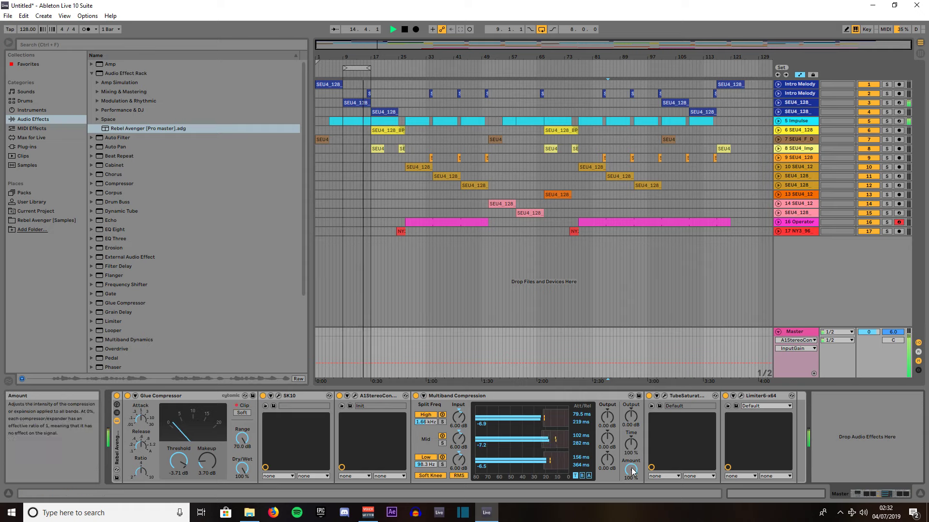
# - Reduce the Amount of the Master's Multiband Compression to 77%
pyautogui.moveTo(631, 469); pyautogui.dragTo(631, 481)
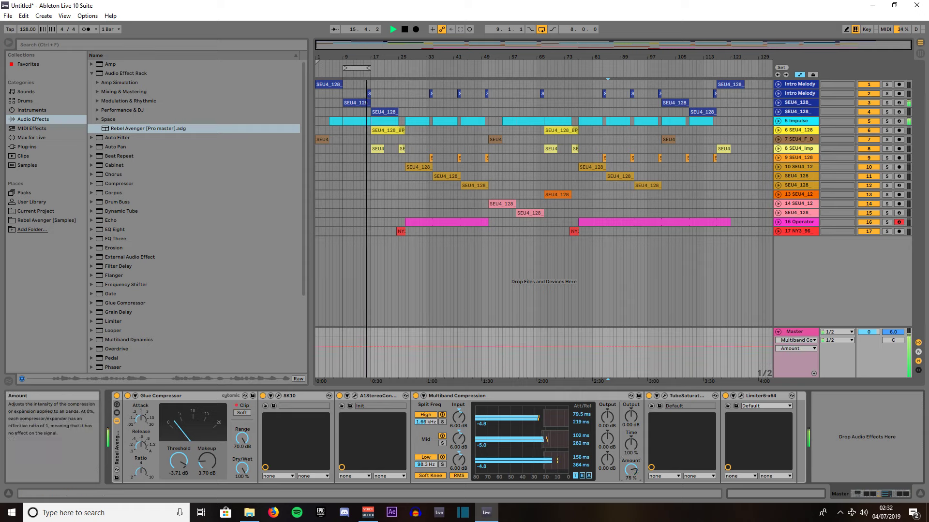
pyautogui.moveTo(630, 469); pyautogui.dragTo(631, 469)
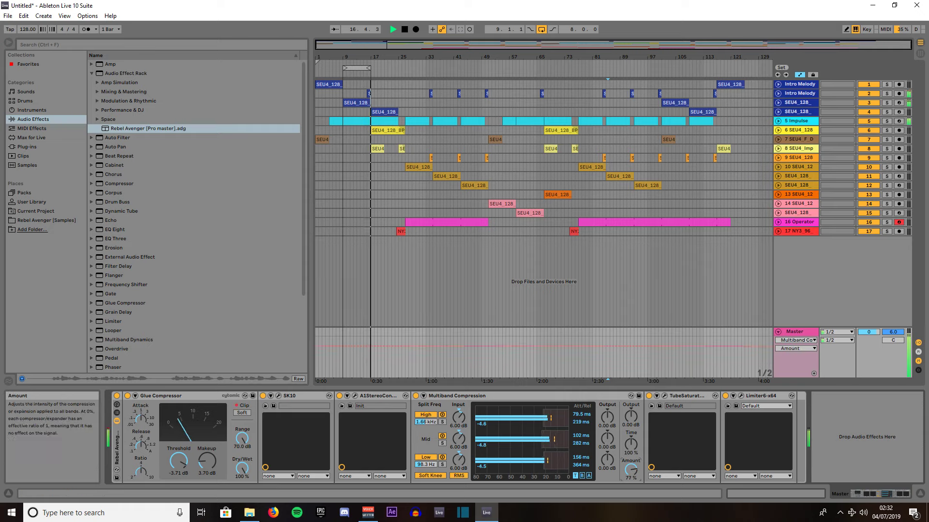
# - In the Master's Tube Saturator, adjust the bass, mid and treble controls and lower the drive
pyautogui.click(663, 394)
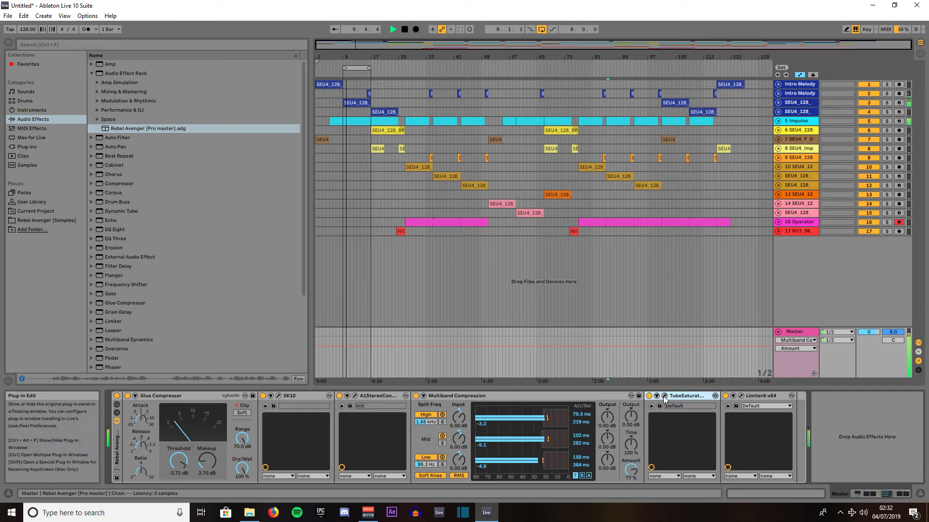
pyautogui.click(664, 396)
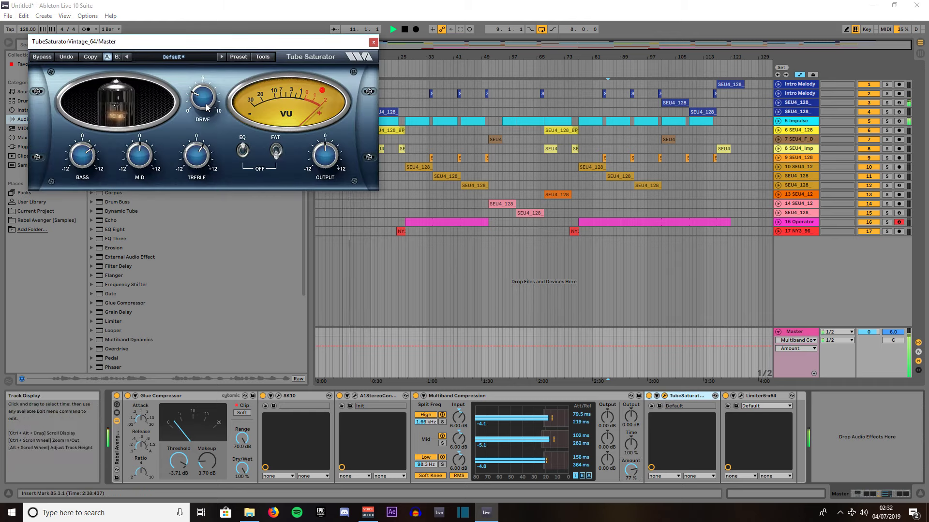
pyautogui.moveTo(80, 152); pyautogui.dragTo(74, 170)
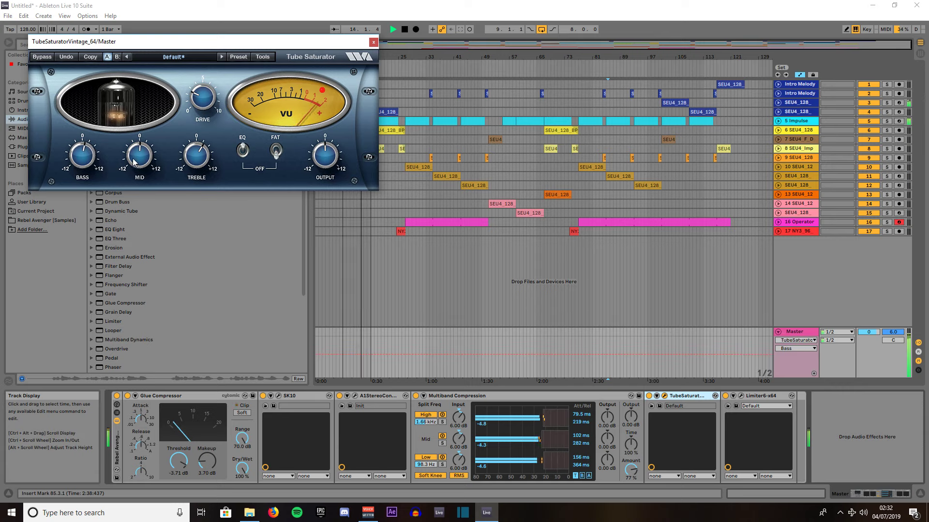
pyautogui.moveTo(134, 162); pyautogui.dragTo(131, 157)
pyautogui.moveTo(197, 154); pyautogui.dragTo(187, 160)
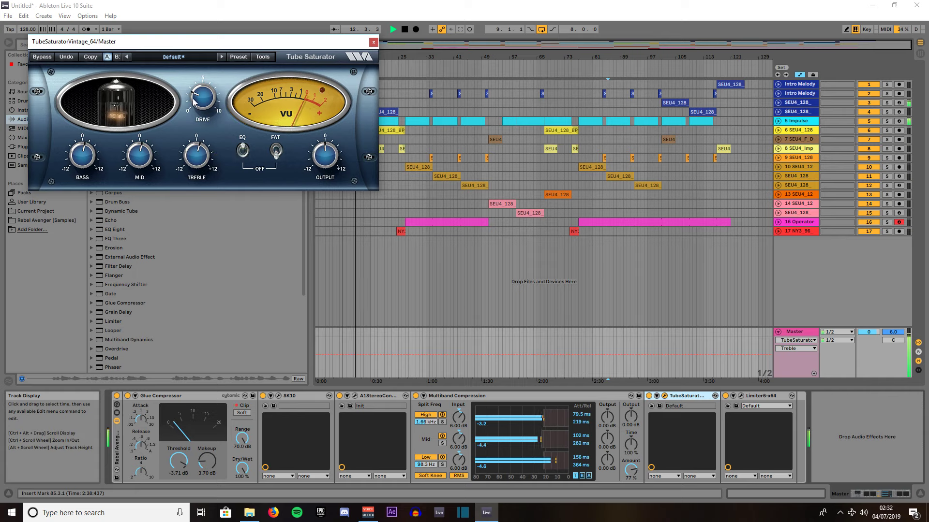
pyautogui.moveTo(194, 104)
pyautogui.mouseDown()
pyautogui.moveTo(192, 114)
pyautogui.moveTo(195, 104)
pyautogui.mouseUp()
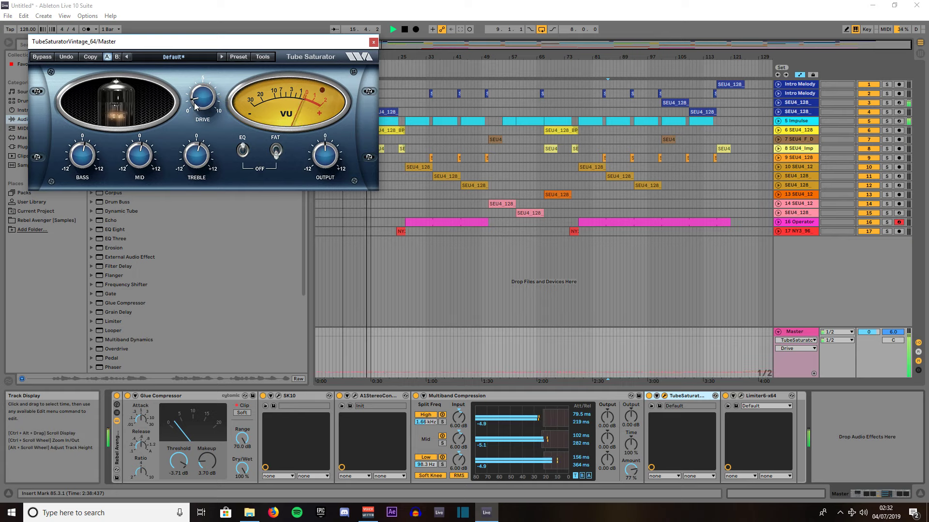
# - Lower the Tube Saturator's output level and close its window
pyautogui.moveTo(323, 153); pyautogui.dragTo(308, 170)
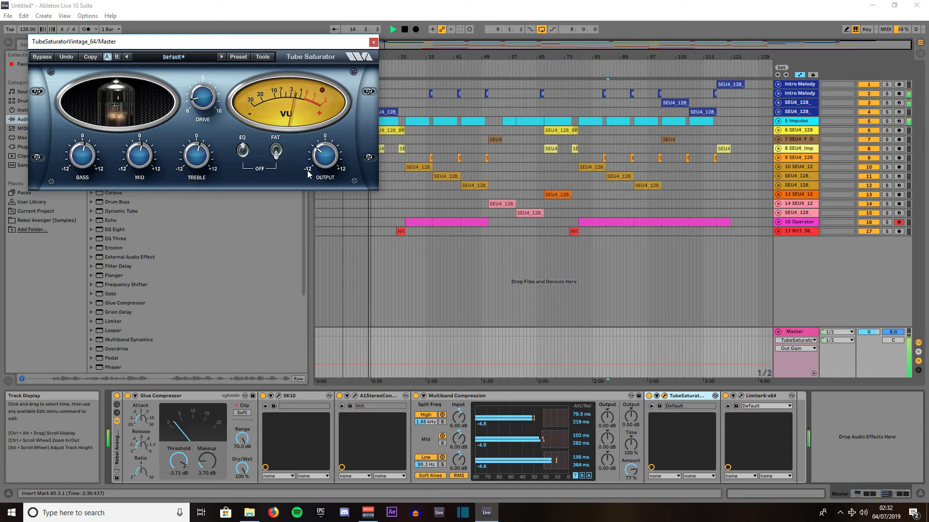
pyautogui.moveTo(315, 153); pyautogui.dragTo(315, 157)
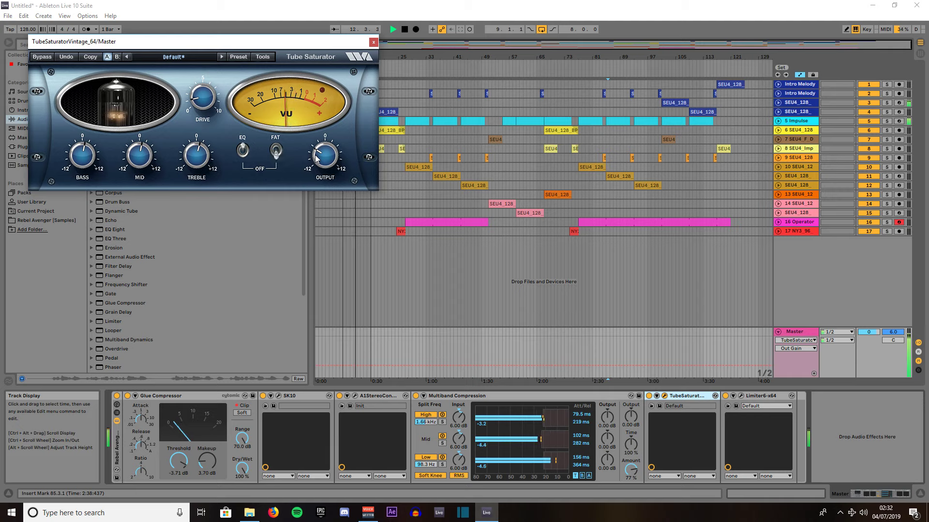
pyautogui.click(316, 158)
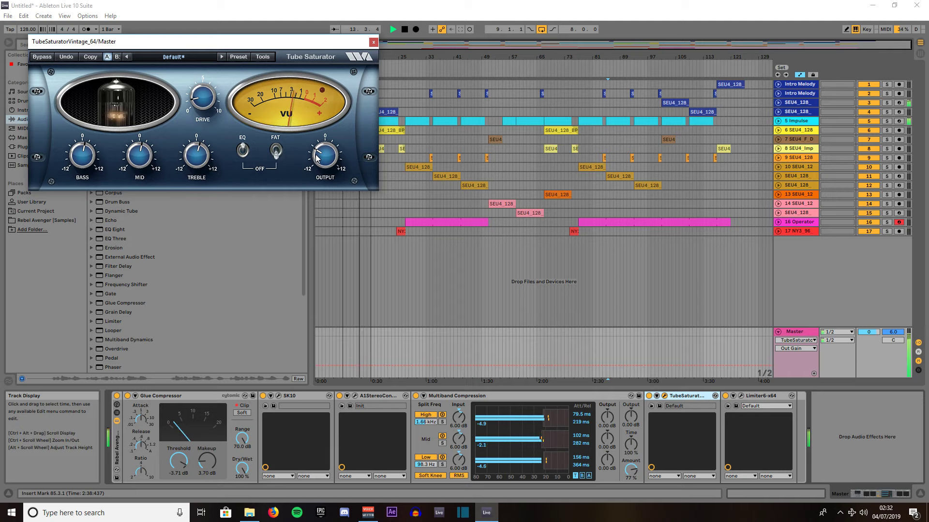
pyautogui.click(373, 42)
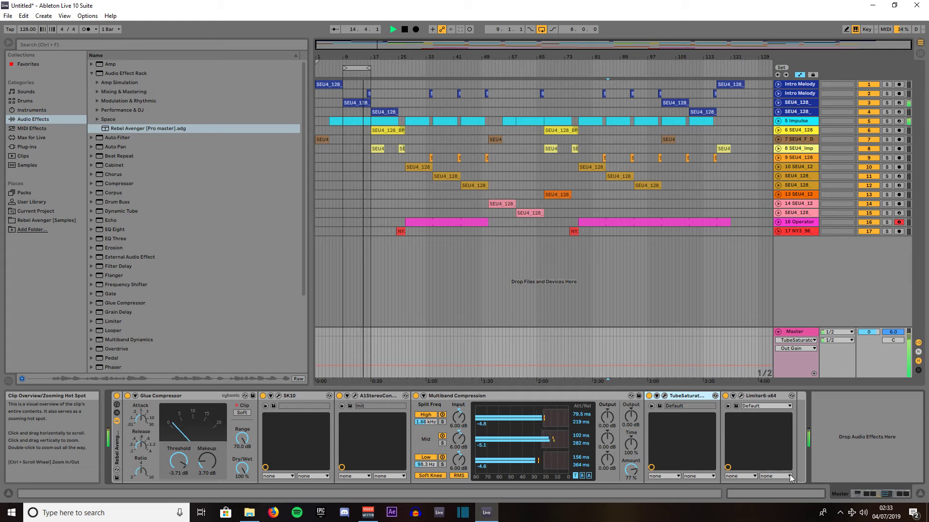
# - Load the Master 1 preset in the Master's Limiter6 and stop playback
pyautogui.click(768, 406)
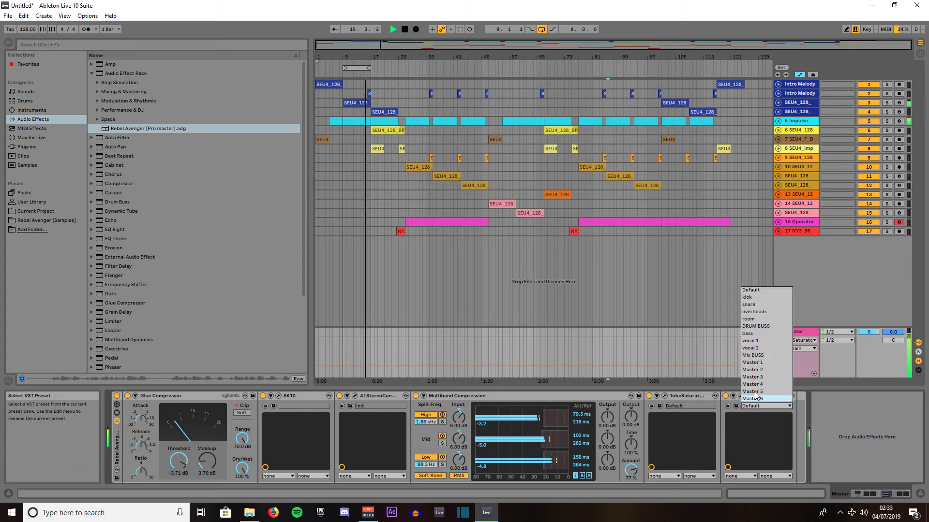
pyautogui.click(748, 366)
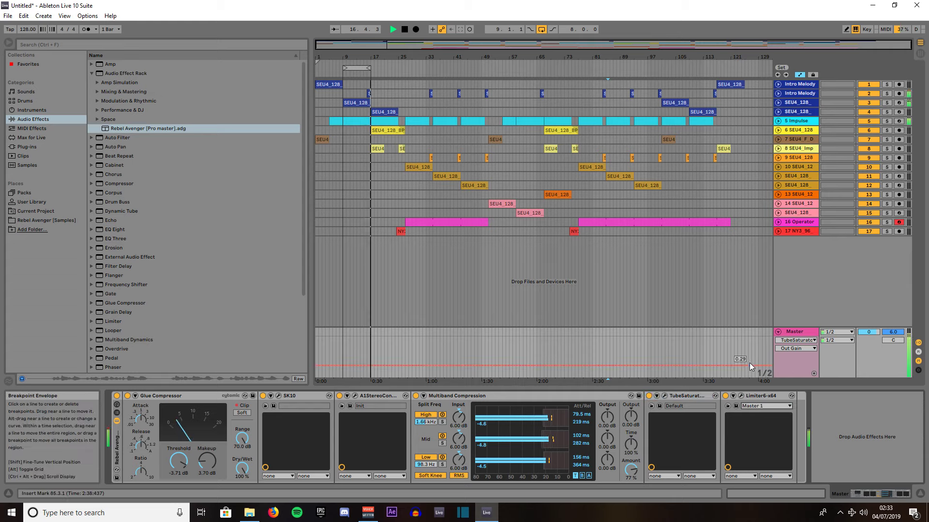
pyautogui.press('space')
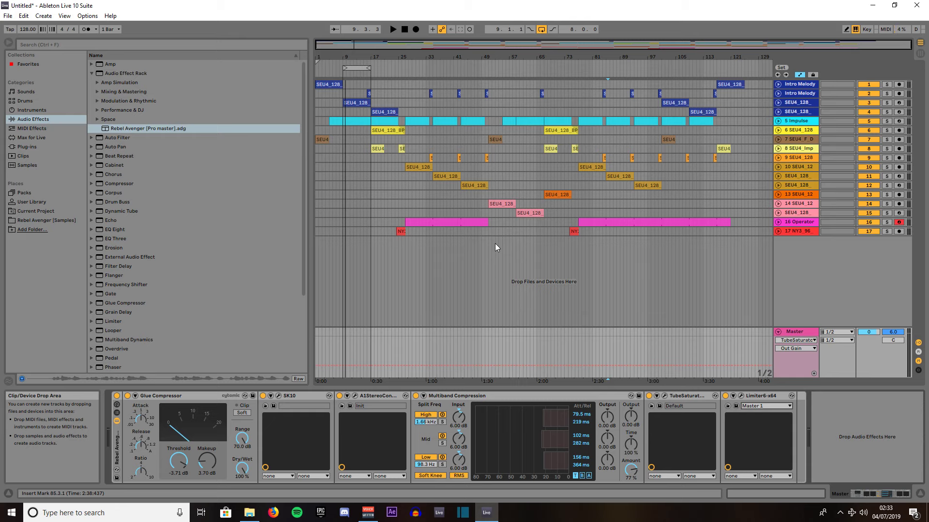
# - Loop the entire arrangement and play it from the beginning
pyautogui.click(532, 227)
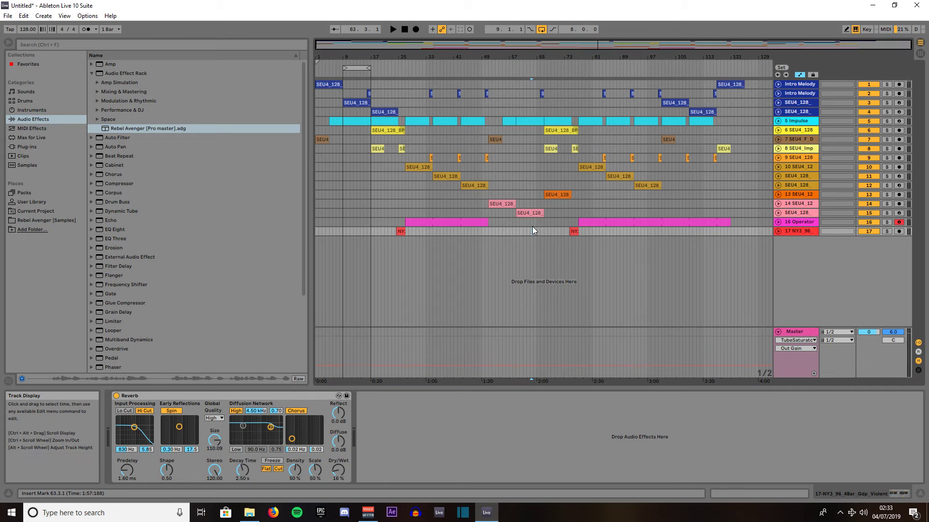
pyautogui.hotkey('ctrl', 'a')
pyautogui.hotkey('ctrl', 'l')
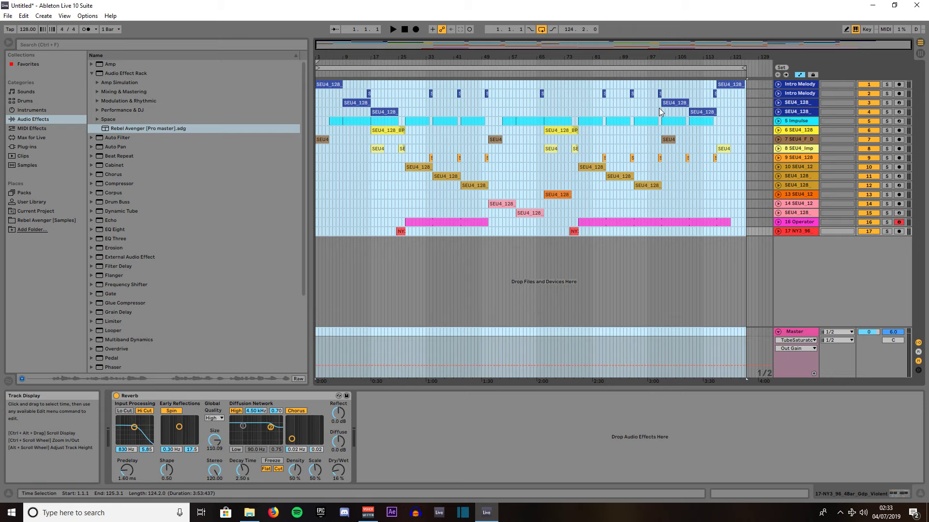
pyautogui.click(405, 30)
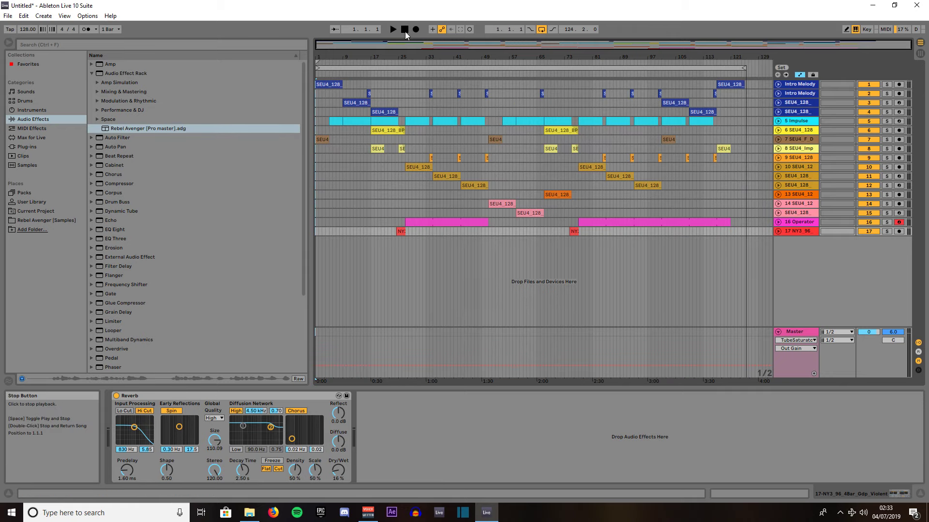
pyautogui.click(391, 29)
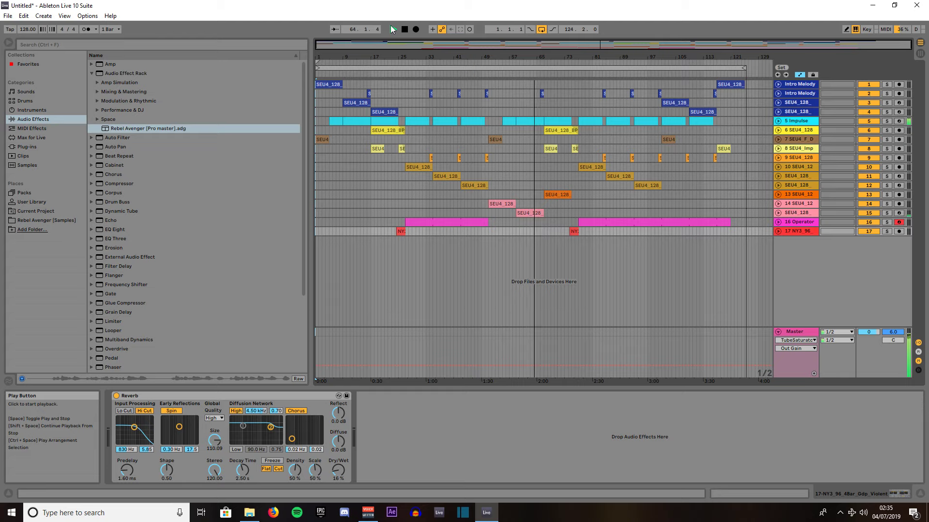
# - Set the Gate threshold on track 15's melody arp to -17.5 dB, replaying its section to check, and stop playback at the end of the arrangement
pyautogui.click(522, 214)
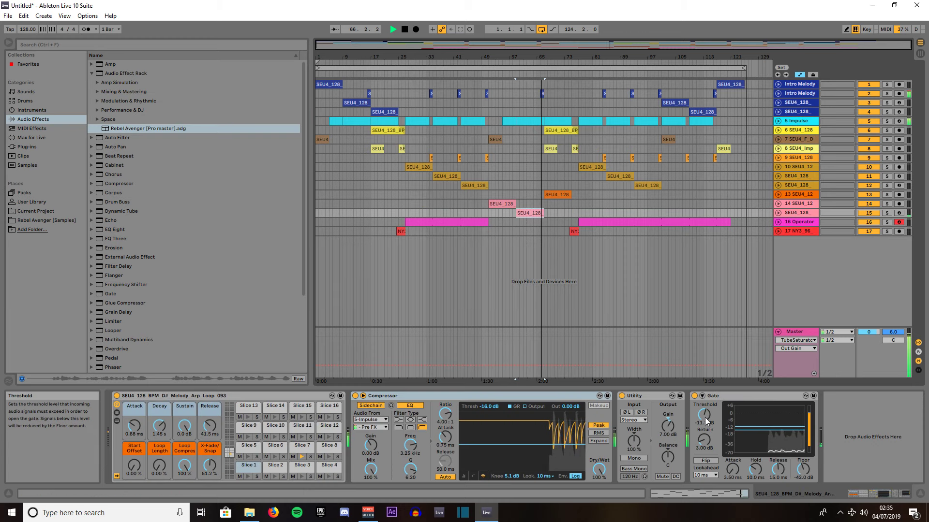
pyautogui.moveTo(703, 414); pyautogui.dragTo(704, 418)
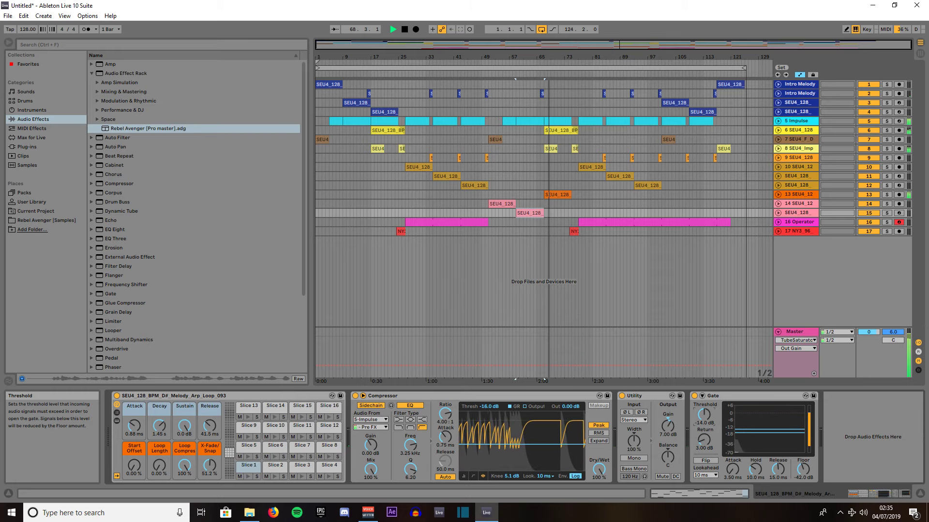
pyautogui.click(513, 74)
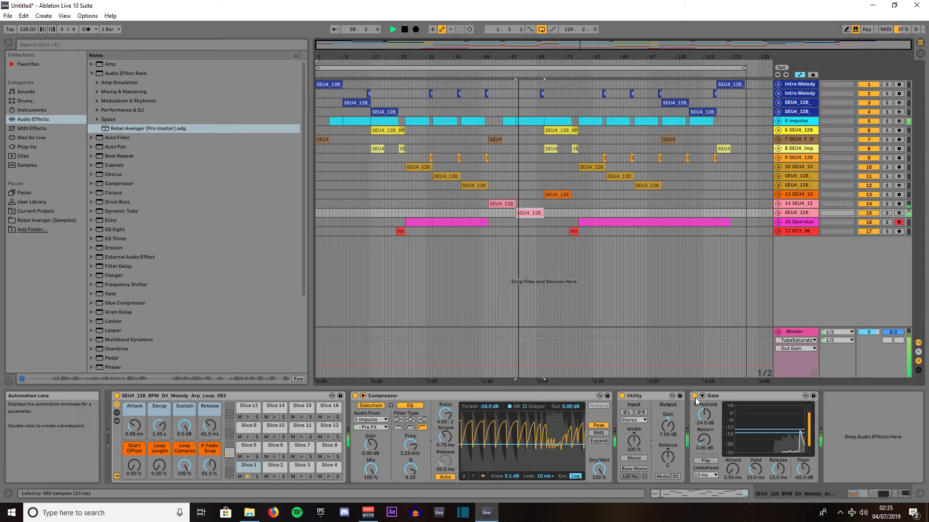
pyautogui.moveTo(705, 413); pyautogui.dragTo(705, 425)
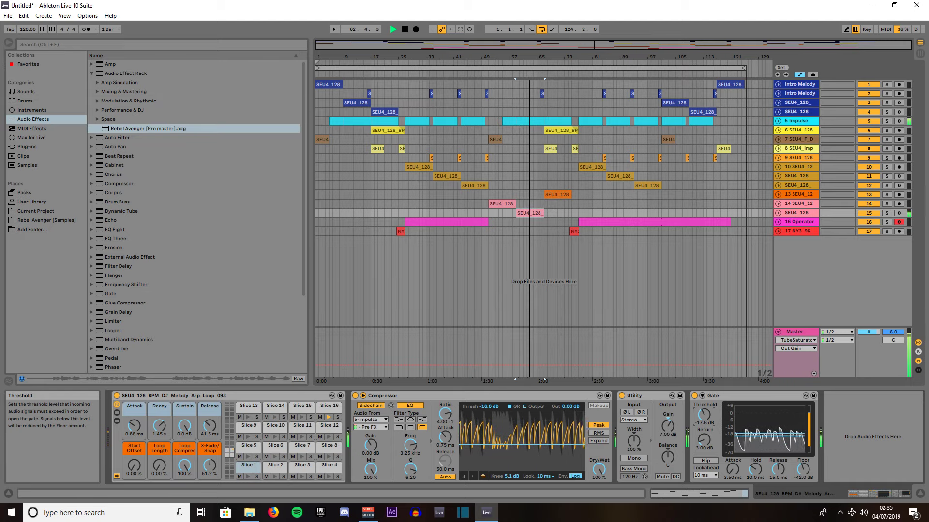
pyautogui.moveTo(705, 418); pyautogui.dragTo(706, 416)
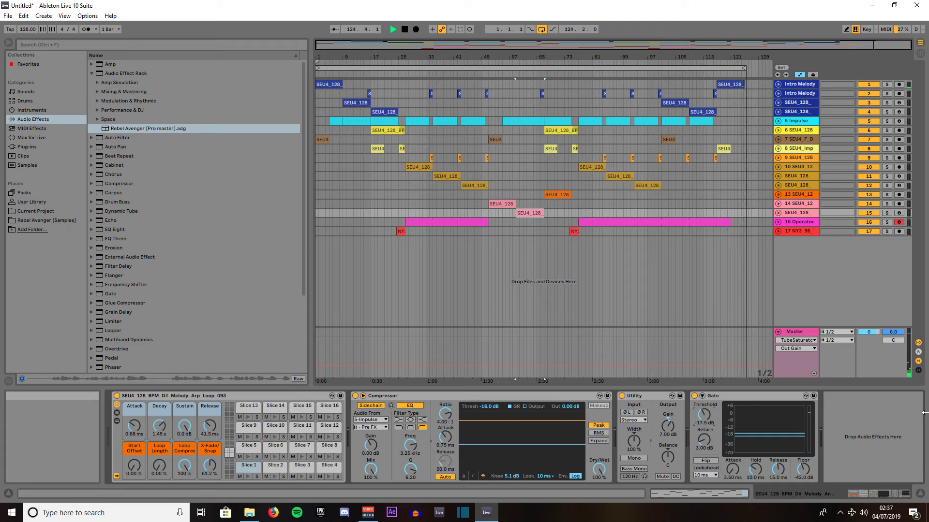
pyautogui.press('space')
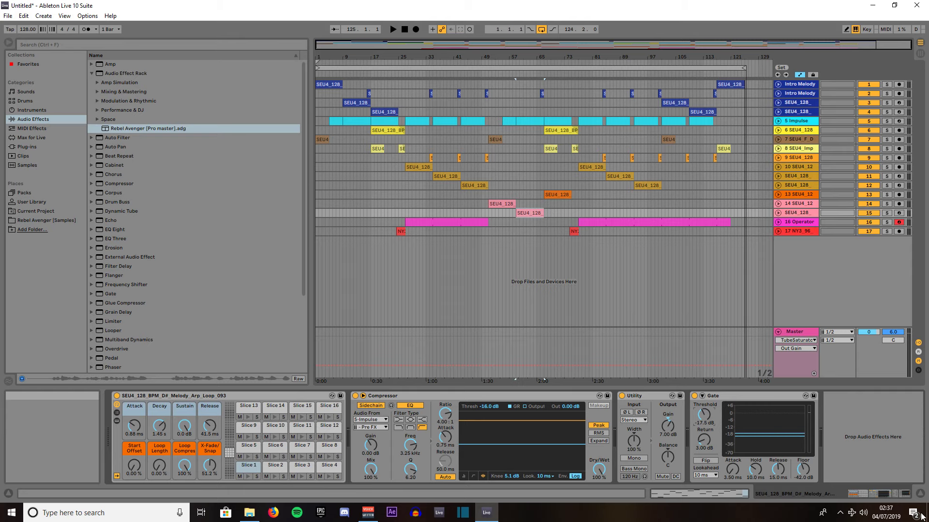
pyautogui.click(732, 186)
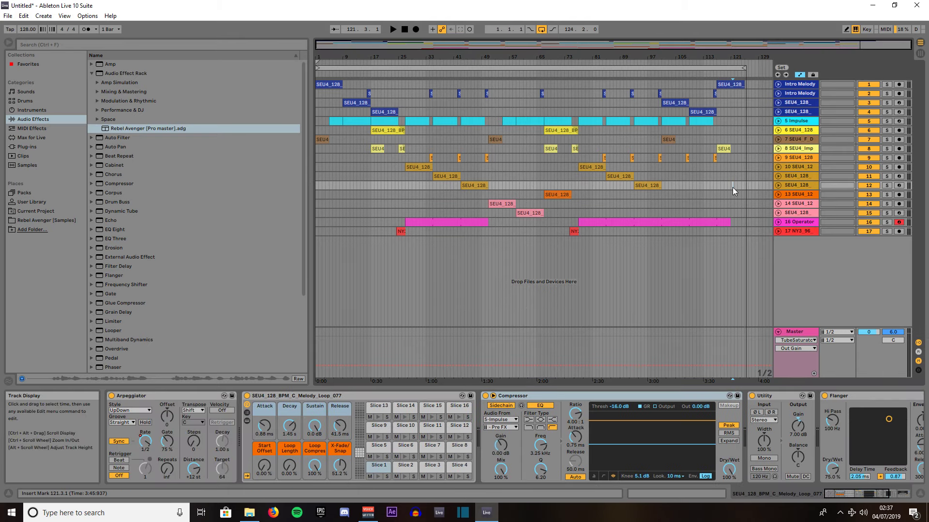
pyautogui.scroll(8, 732, 191)
pyautogui.moveTo(788, 50); pyautogui.dragTo(802, 54)
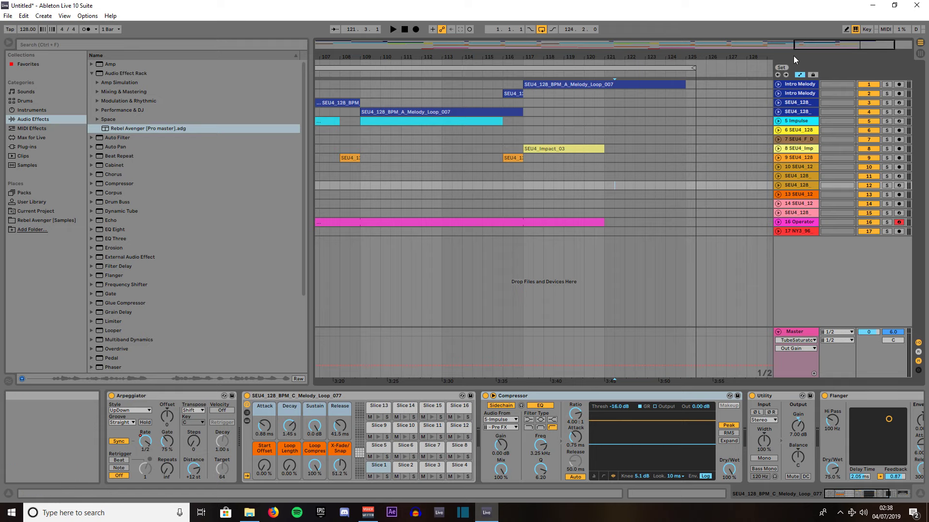
pyautogui.keyDown('ctrl'); pyautogui.scroll(-10, 768, 80); pyautogui.keyUp('ctrl')
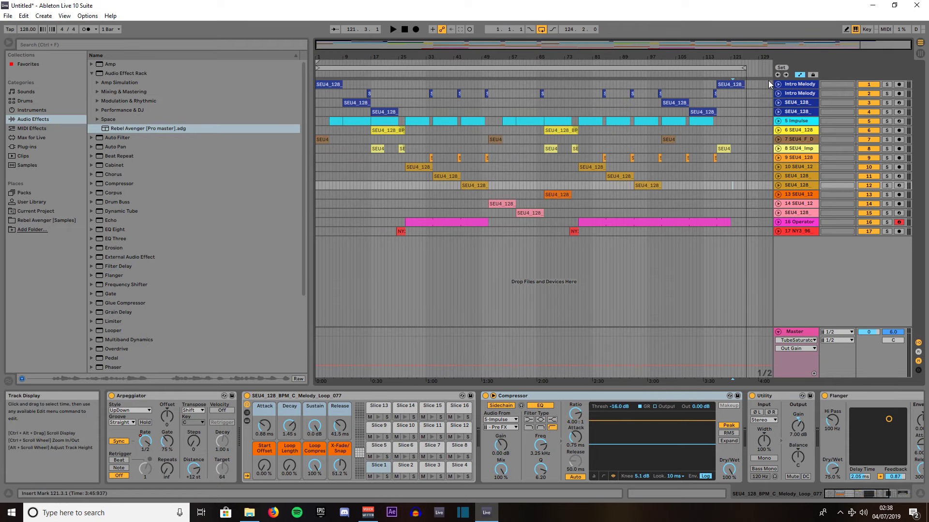